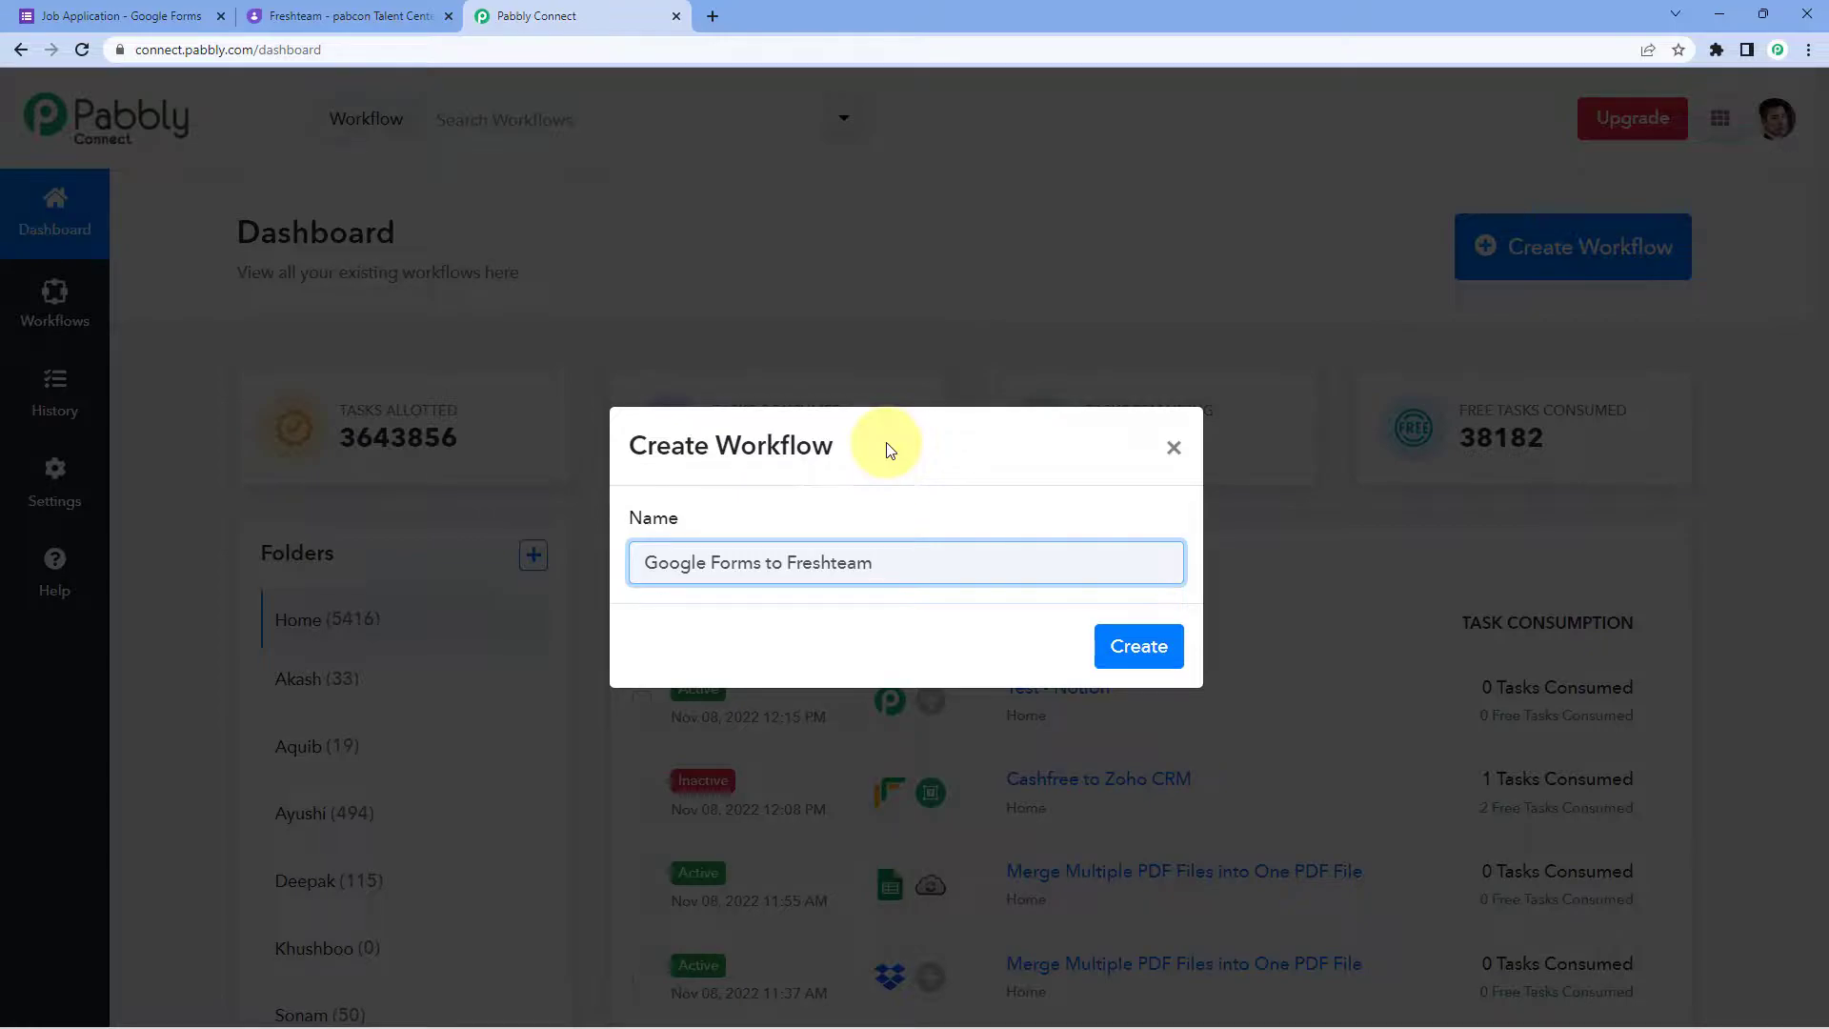
Step: Create the workflow and expand '1. Choose Your First Application' to list trigger apps
left_click(1134, 644)
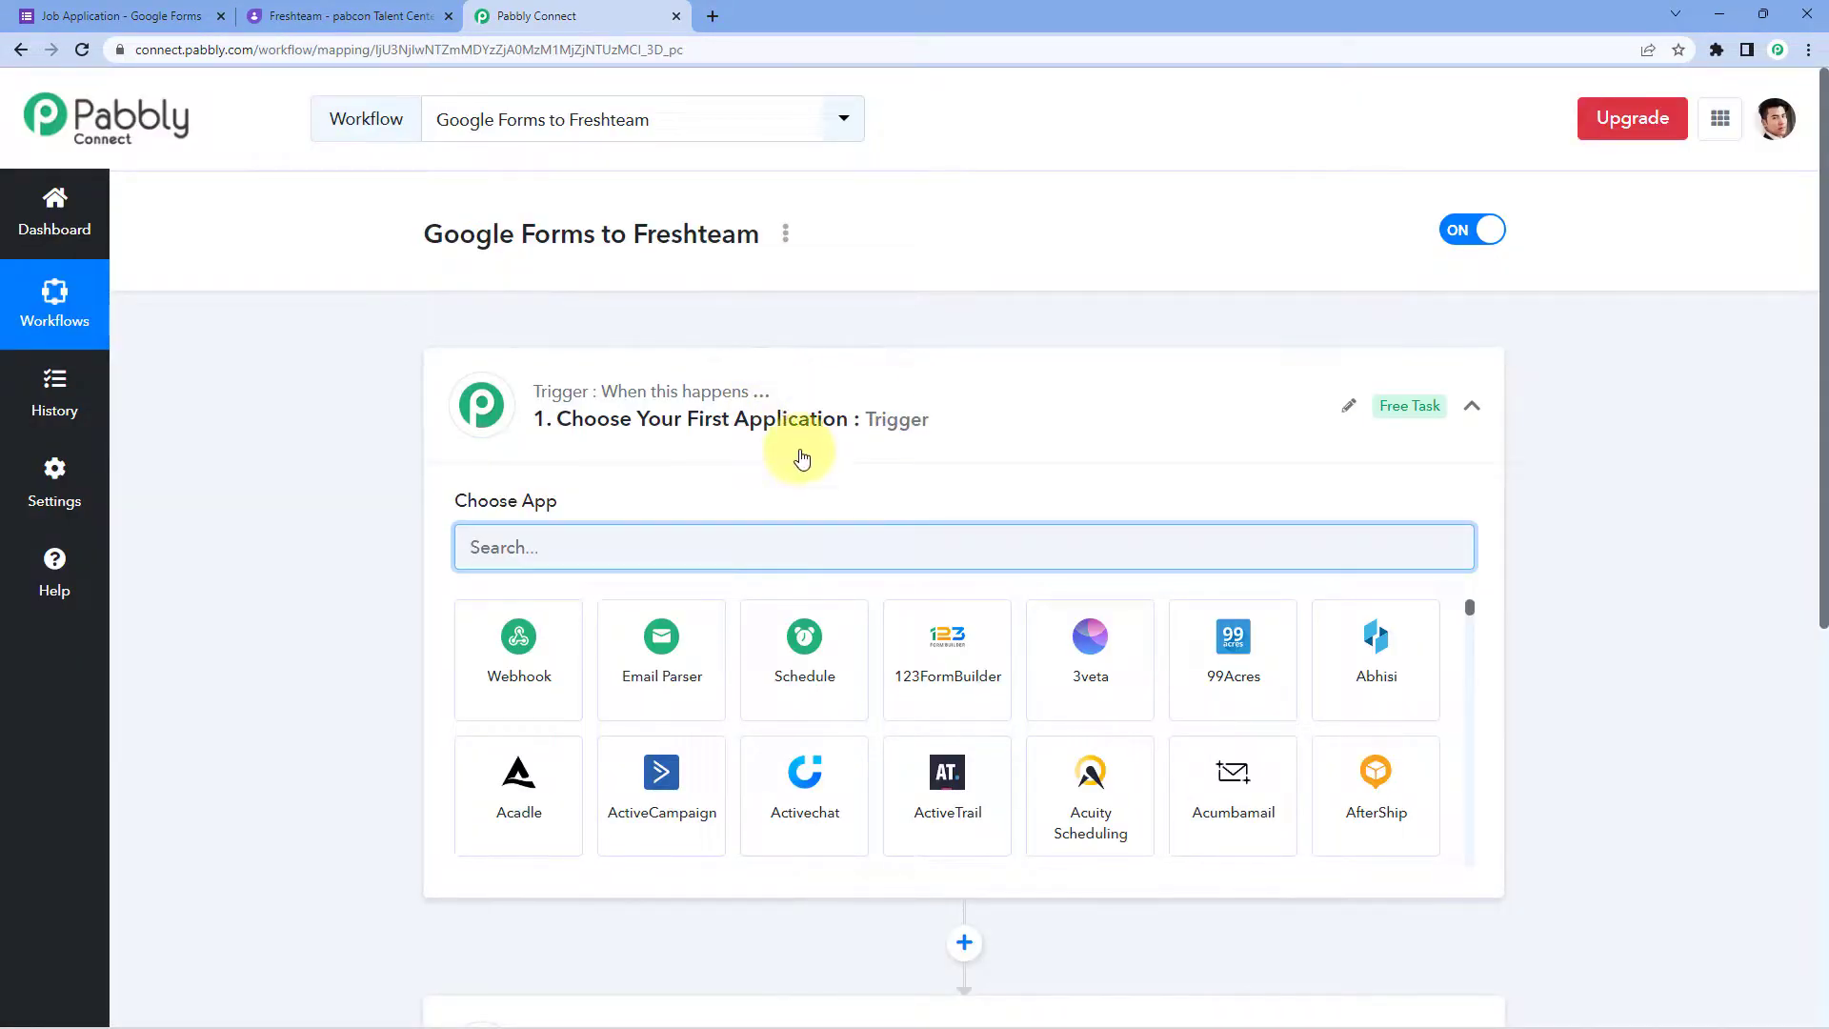
left_click(839, 447)
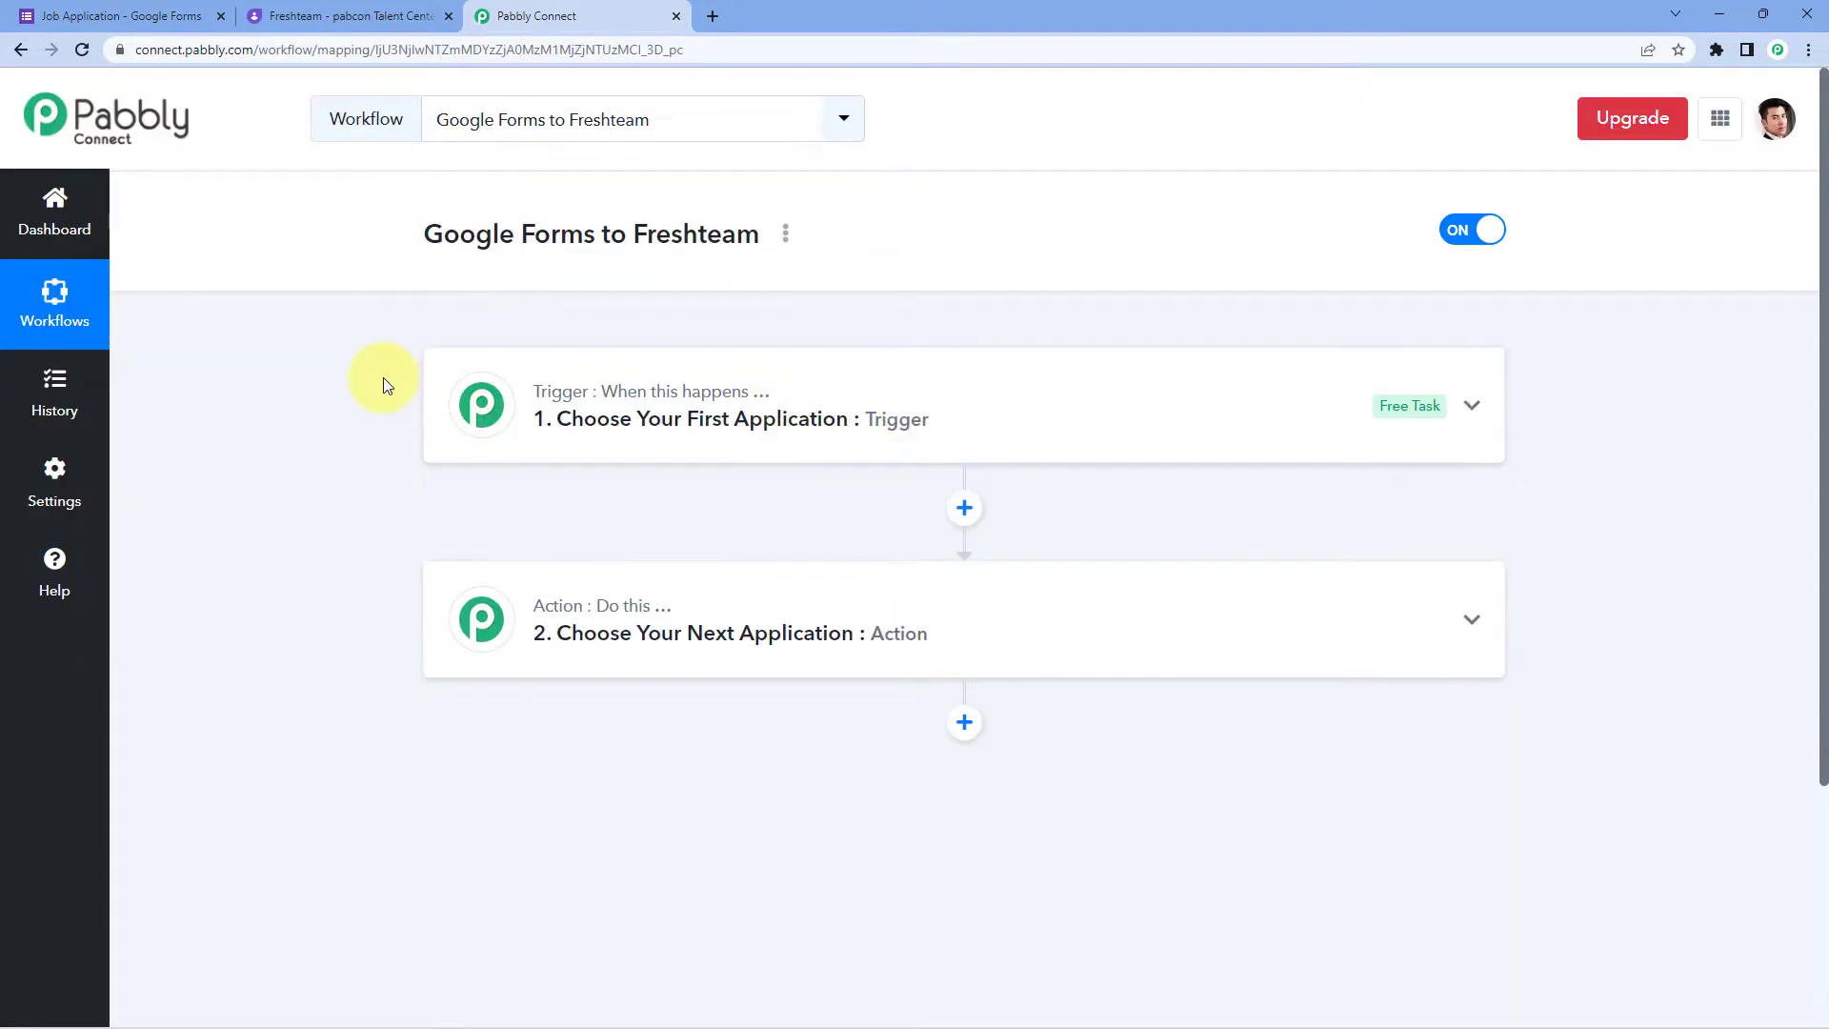
scroll(386, 384, "down", 1)
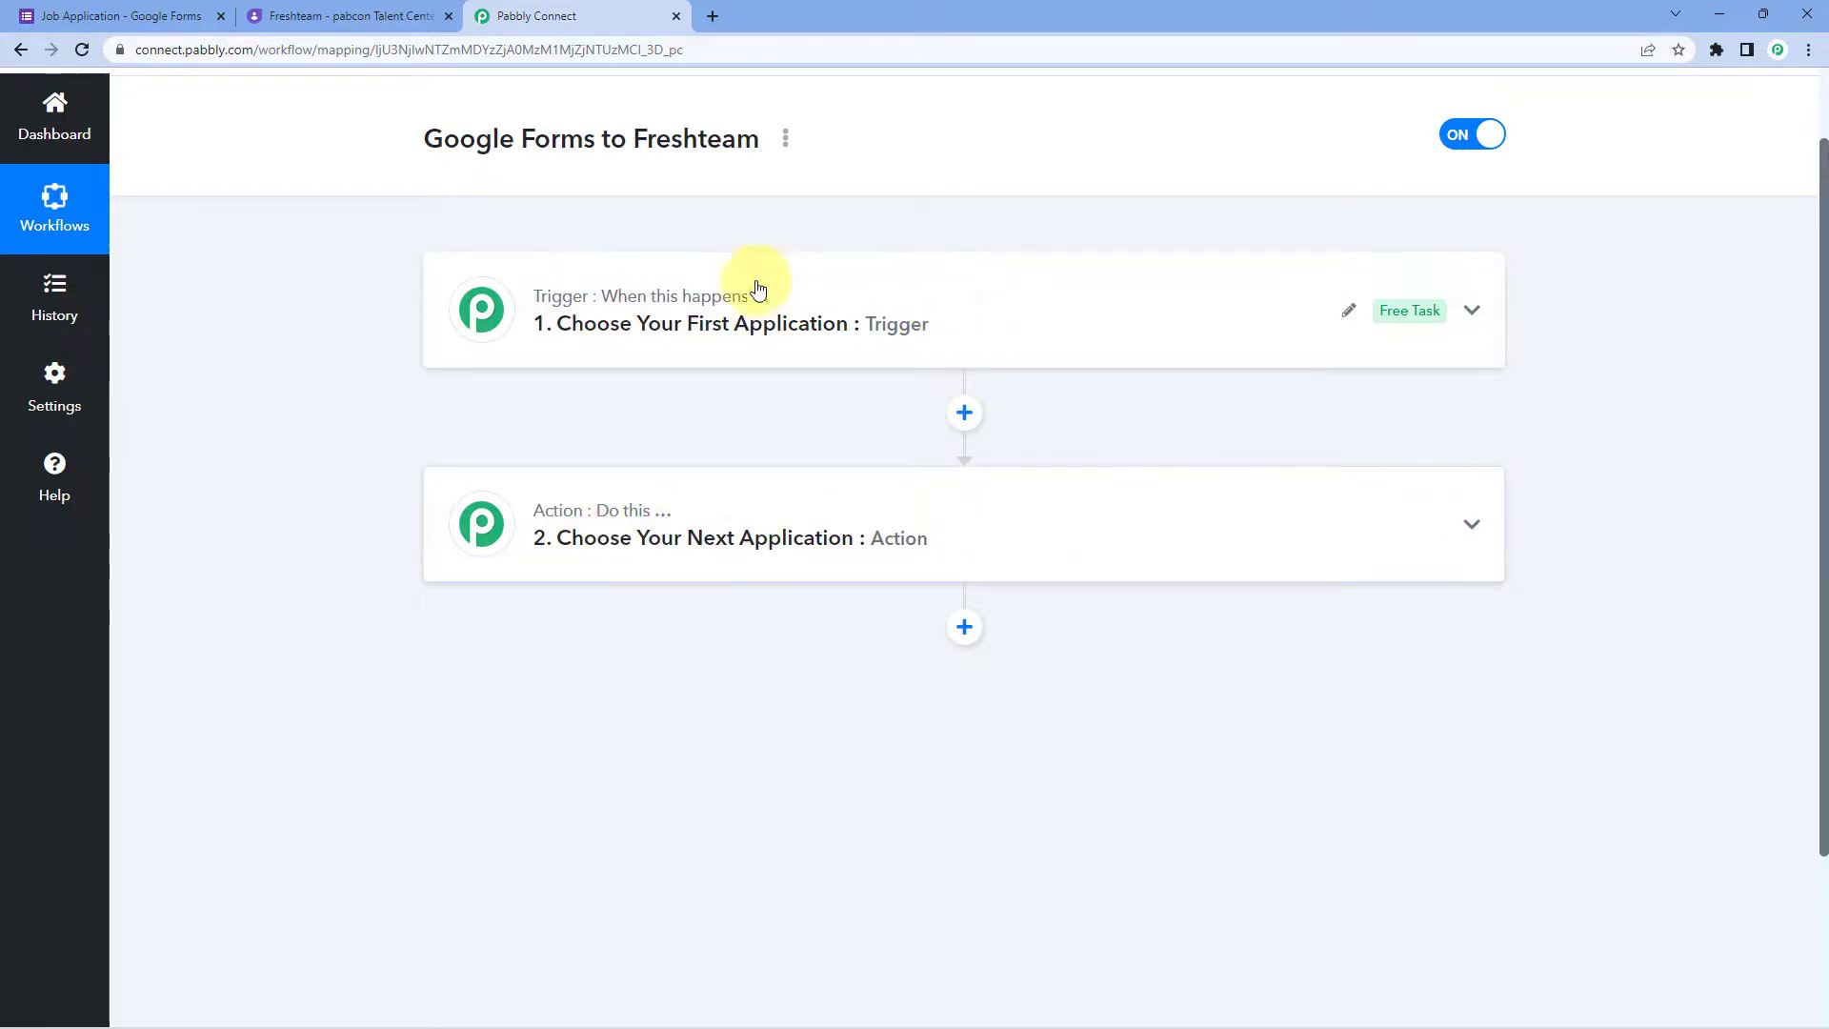
left_click(867, 313)
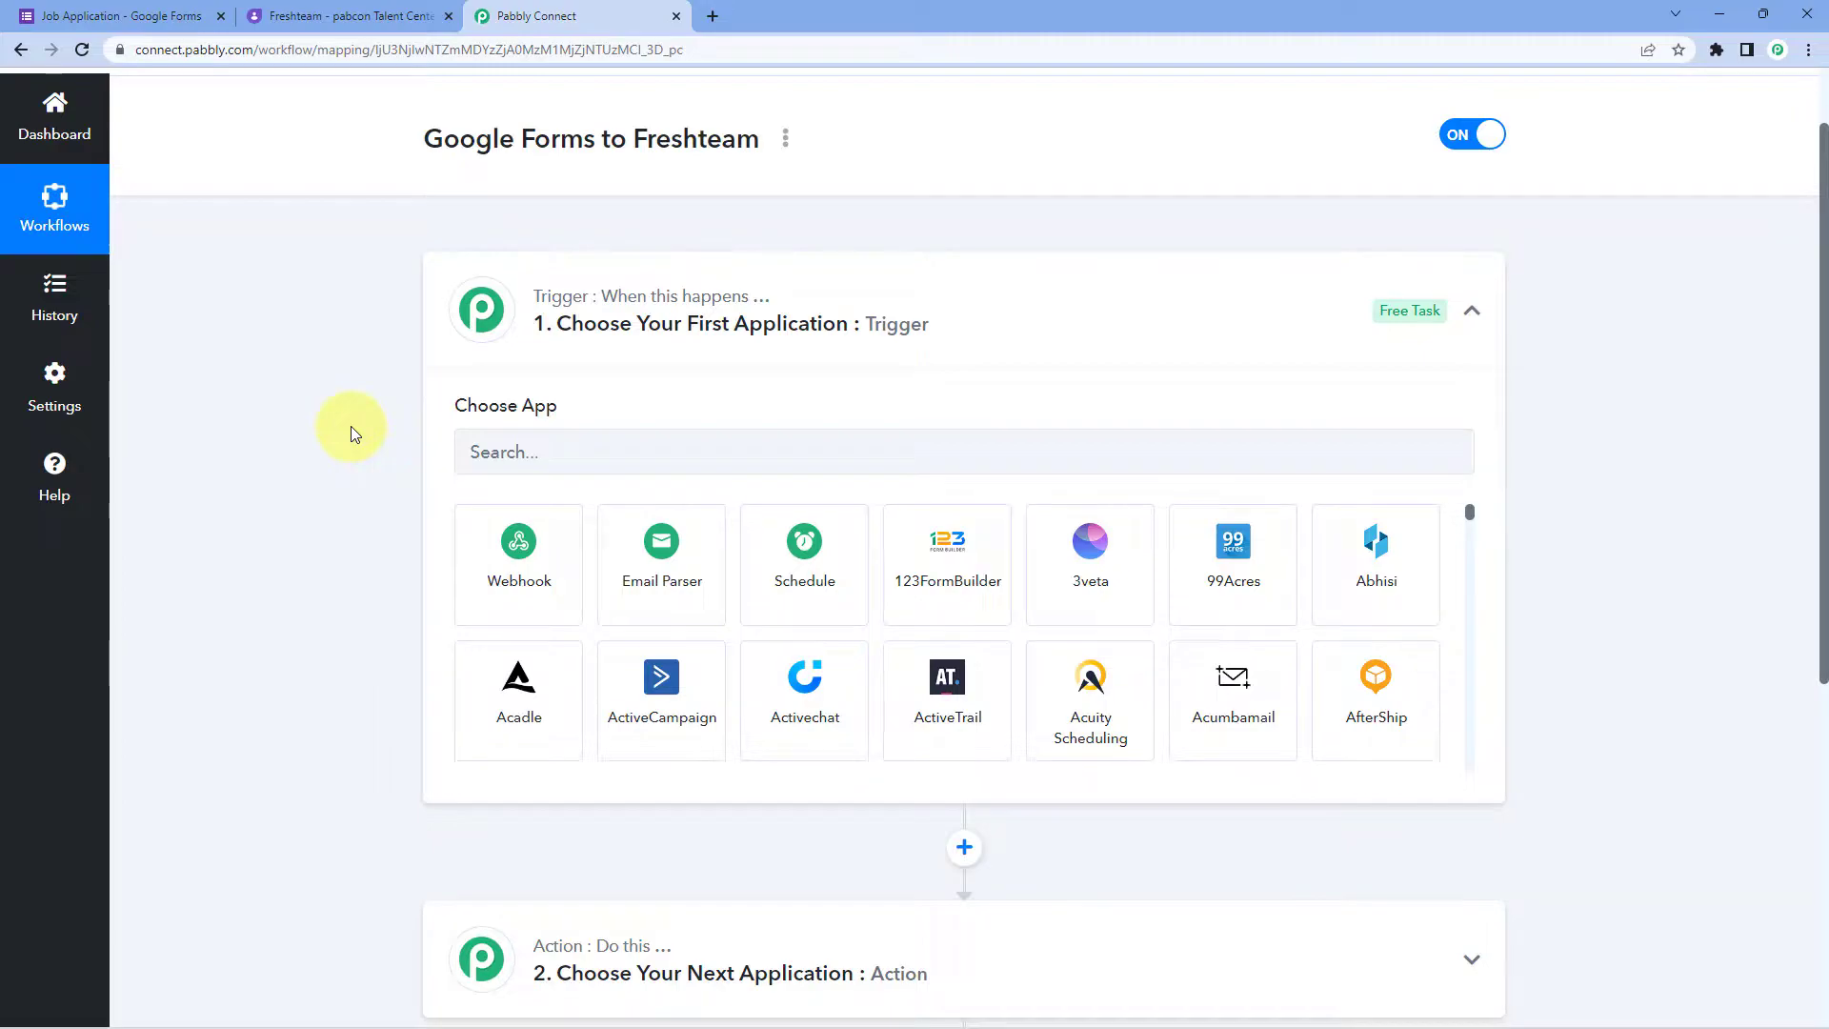
scroll(317, 507, "down", 1)
Step: Set the trigger to Google Forms with the New Response Received event
left_click(531, 360)
type("Google")
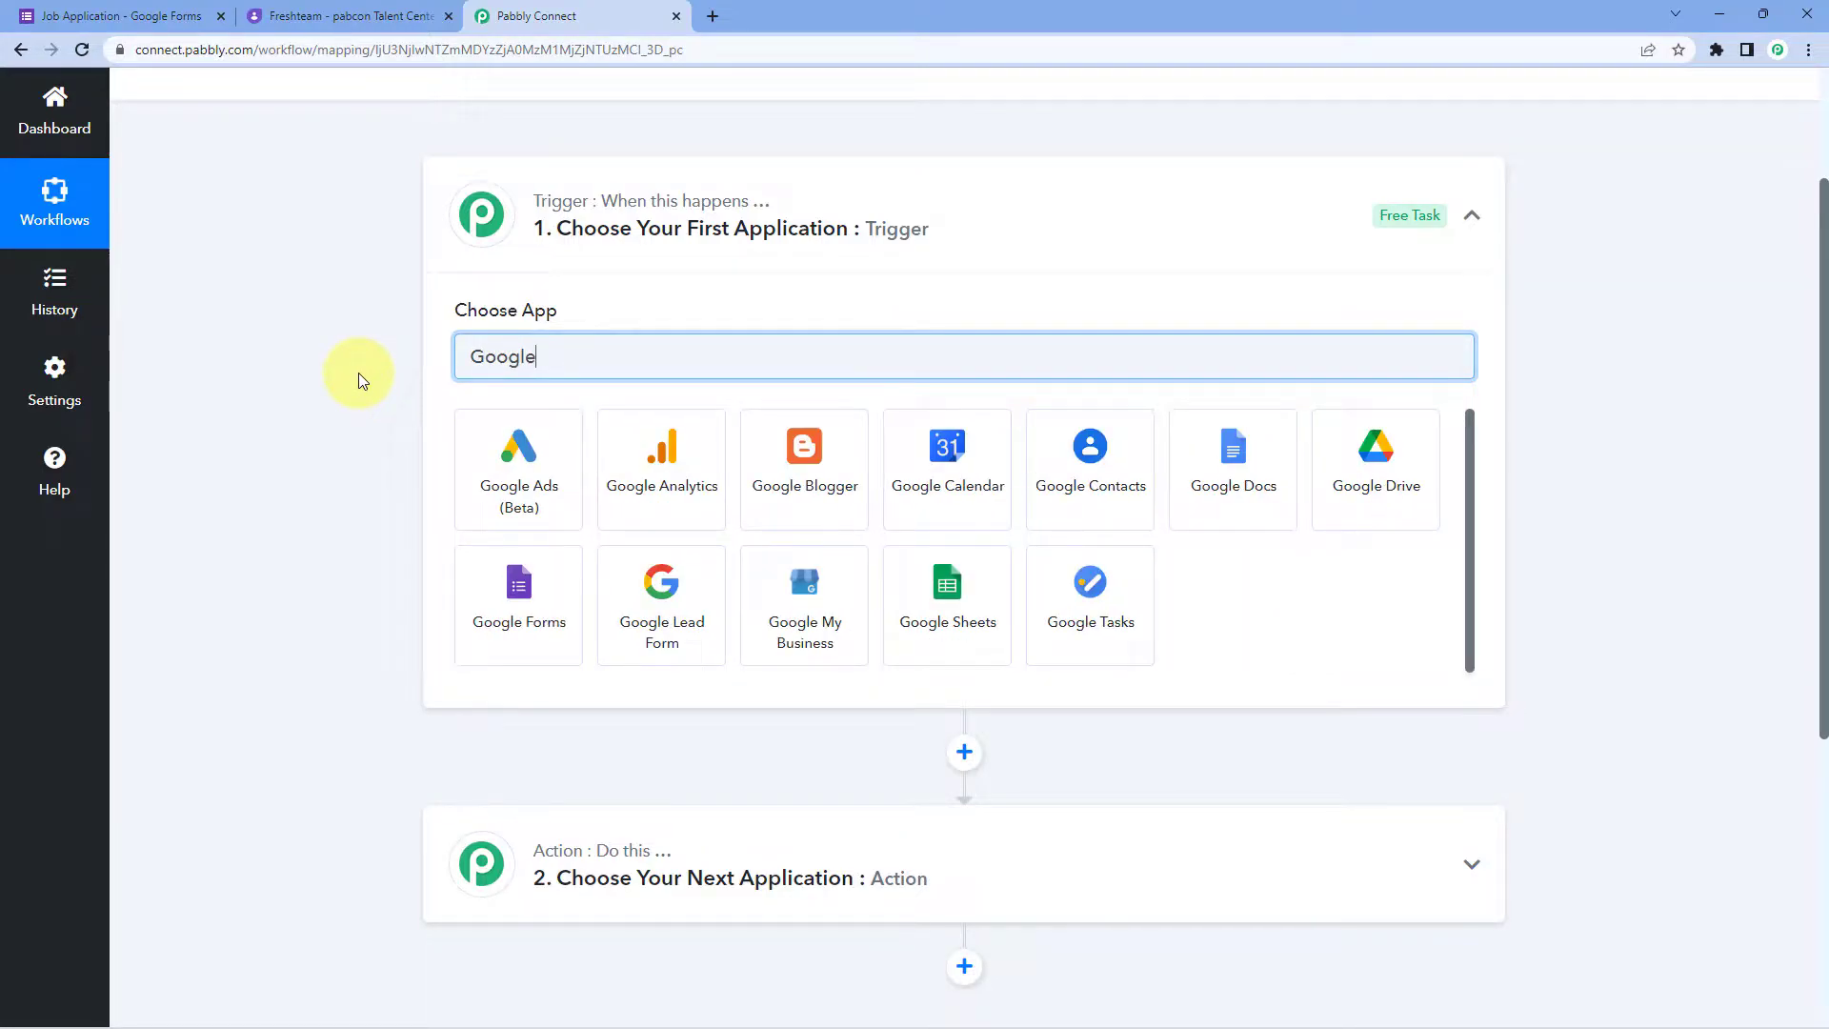
type(" Forms")
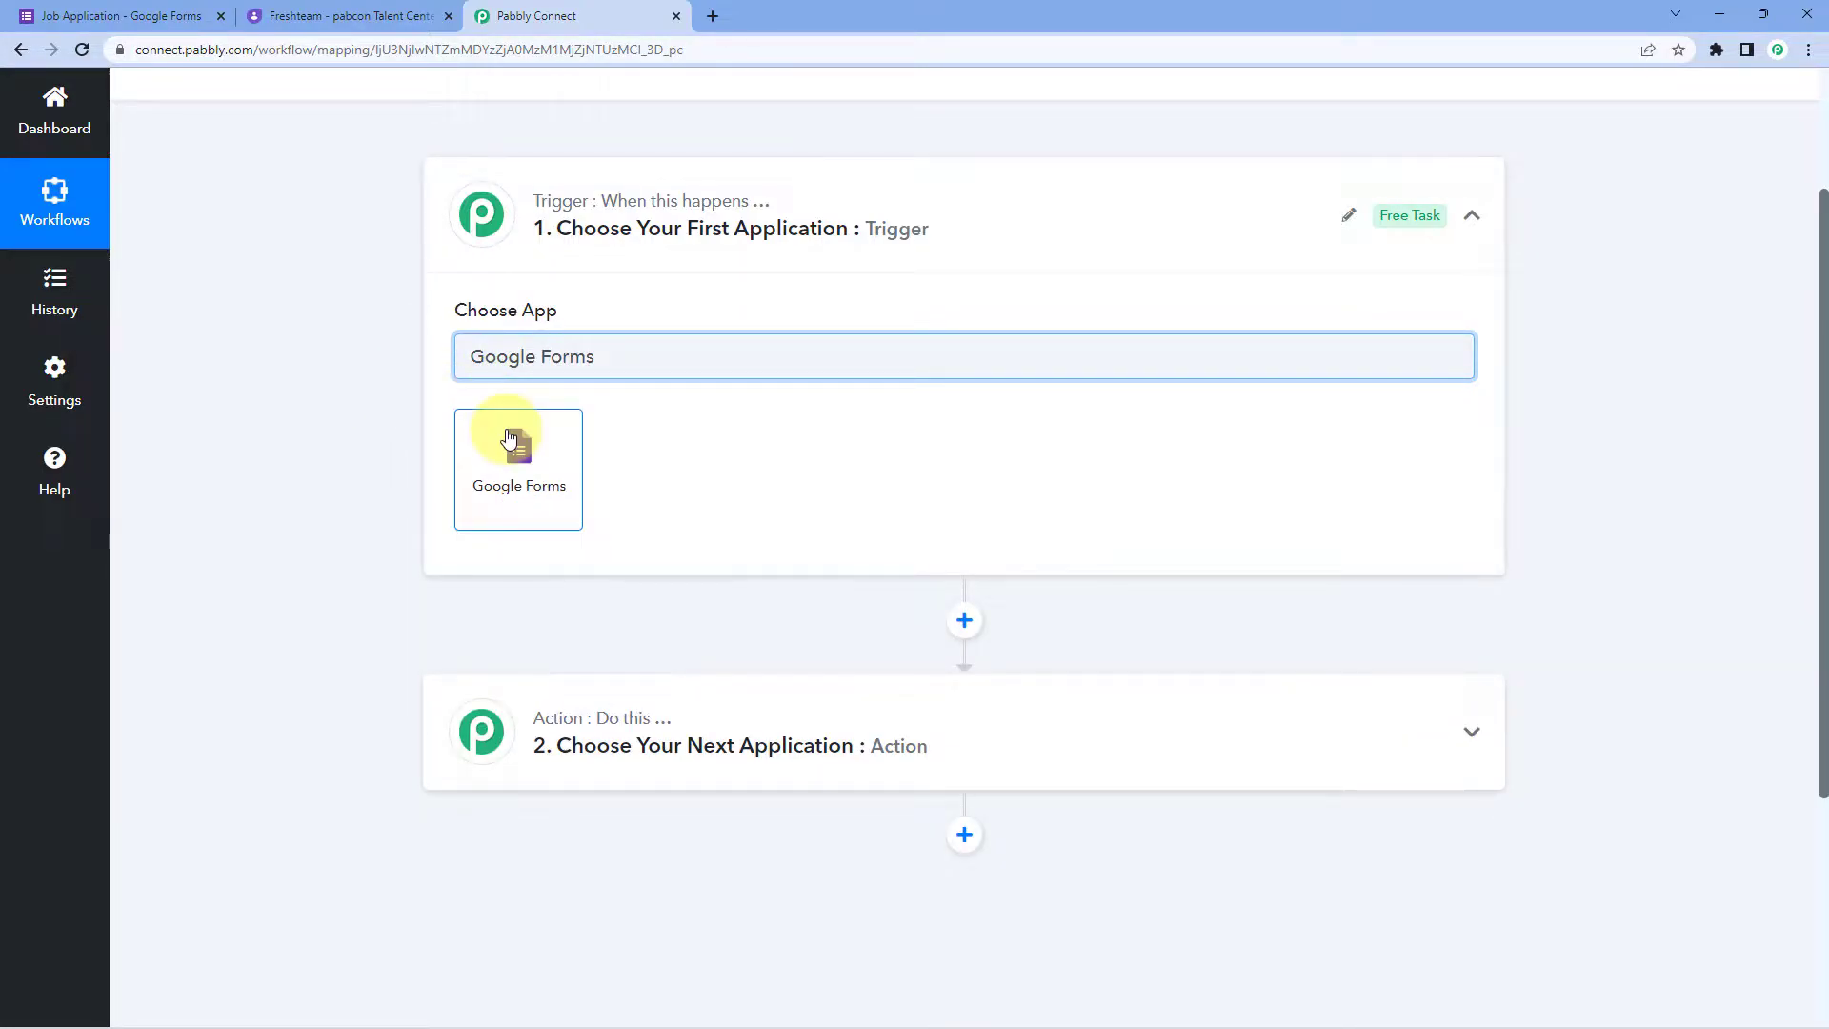
left_click(507, 438)
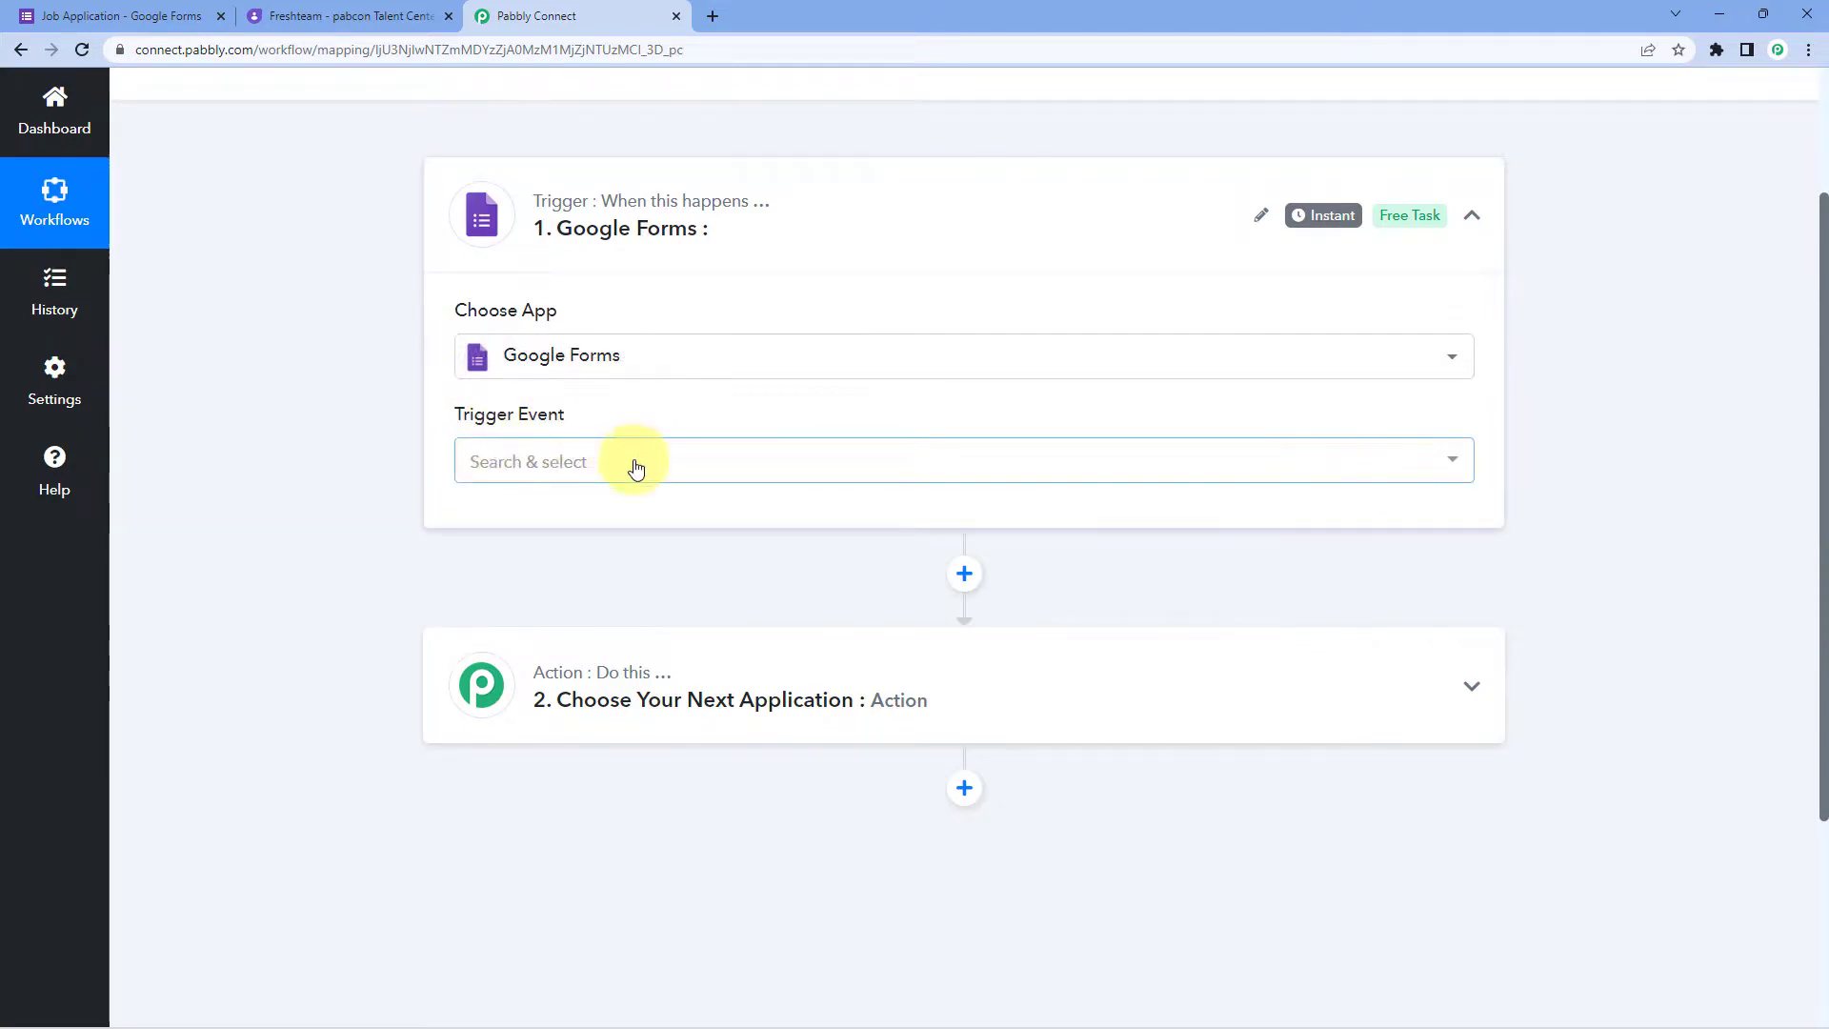
left_click(637, 465)
scroll(408, 469, "down", 1)
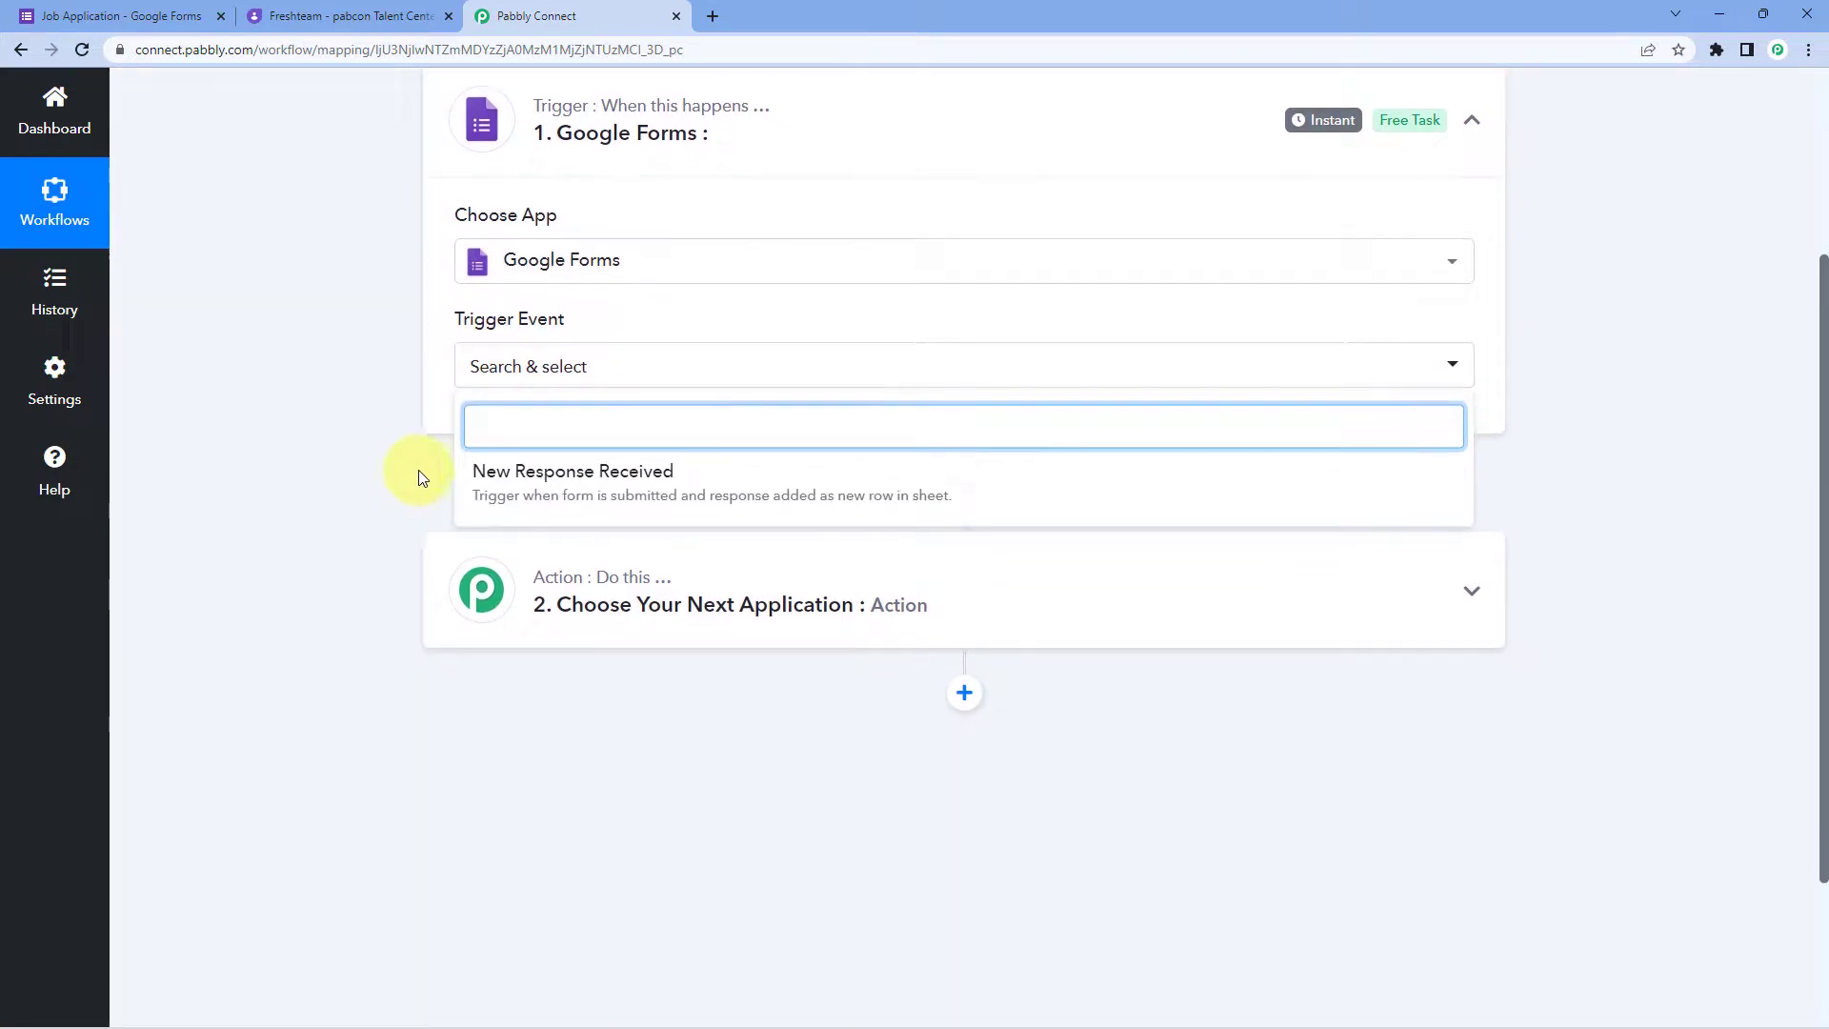
left_click(755, 472)
Step: Copy the trigger's webhook URL and review the setup instructions
scroll(584, 450, "down", 1)
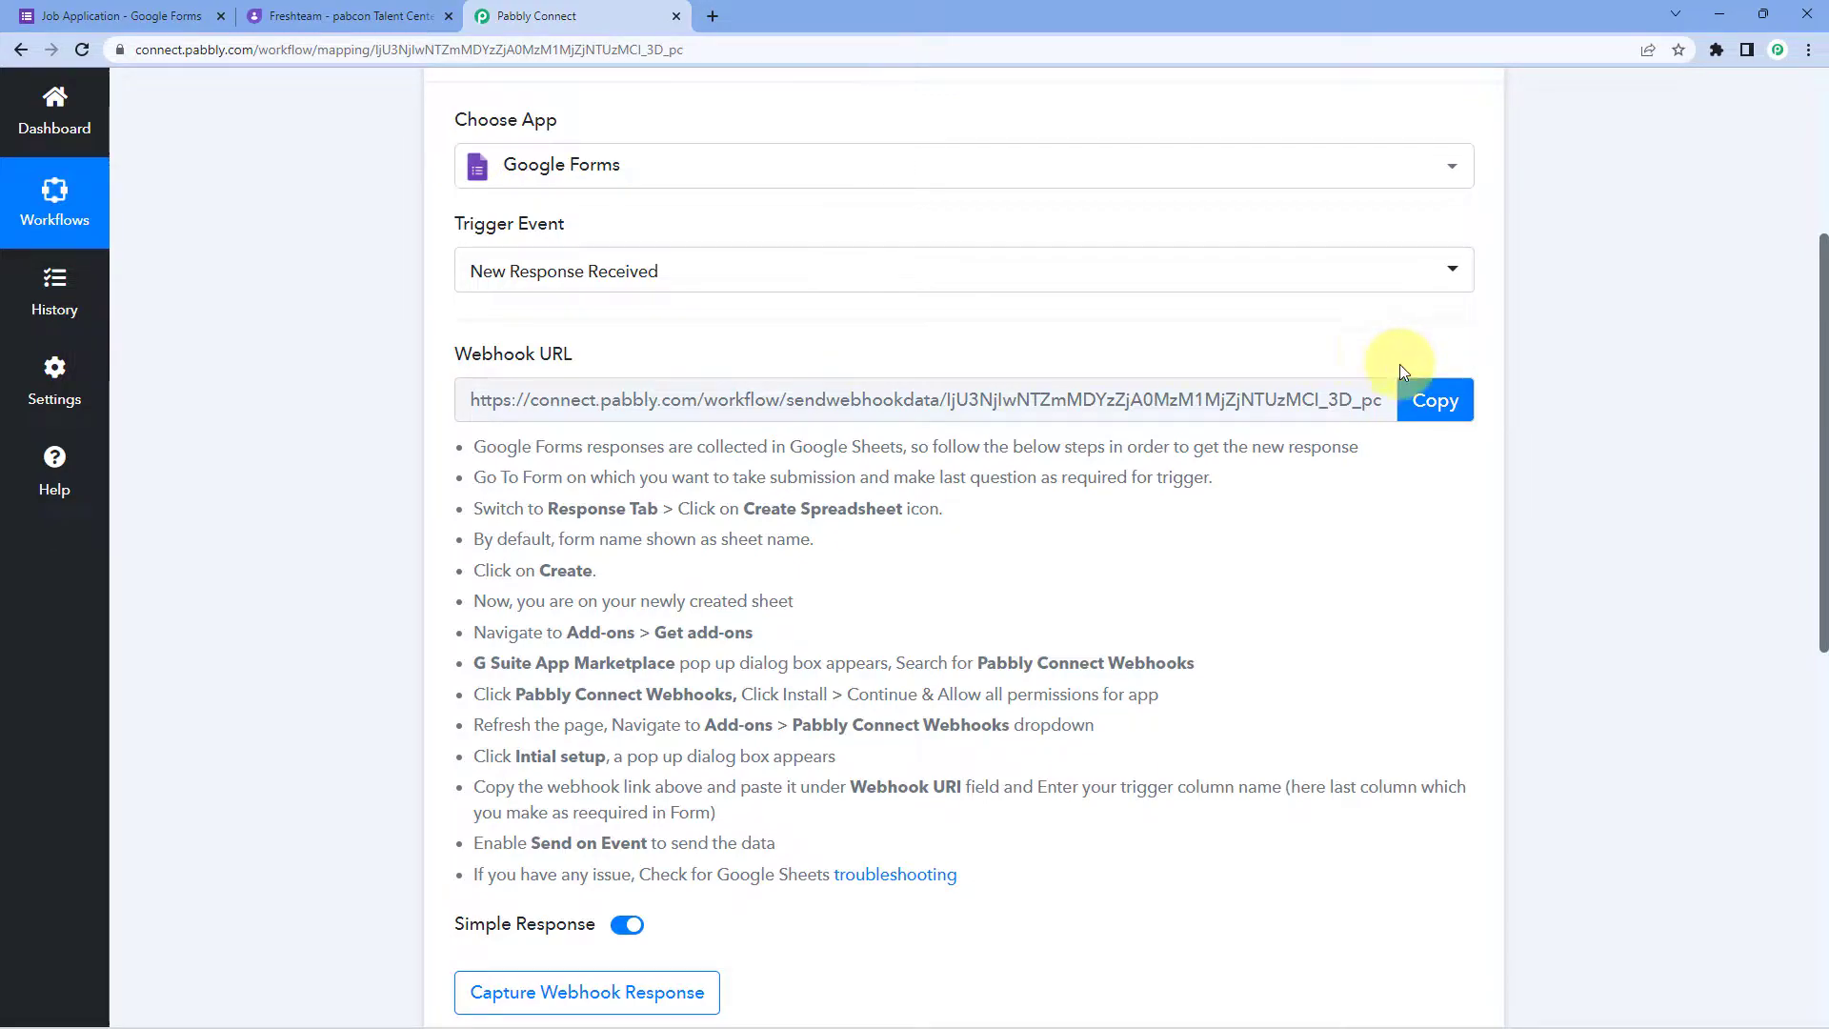
left_click(1429, 395)
left_click_drag(491, 439, 981, 872)
left_click(981, 872)
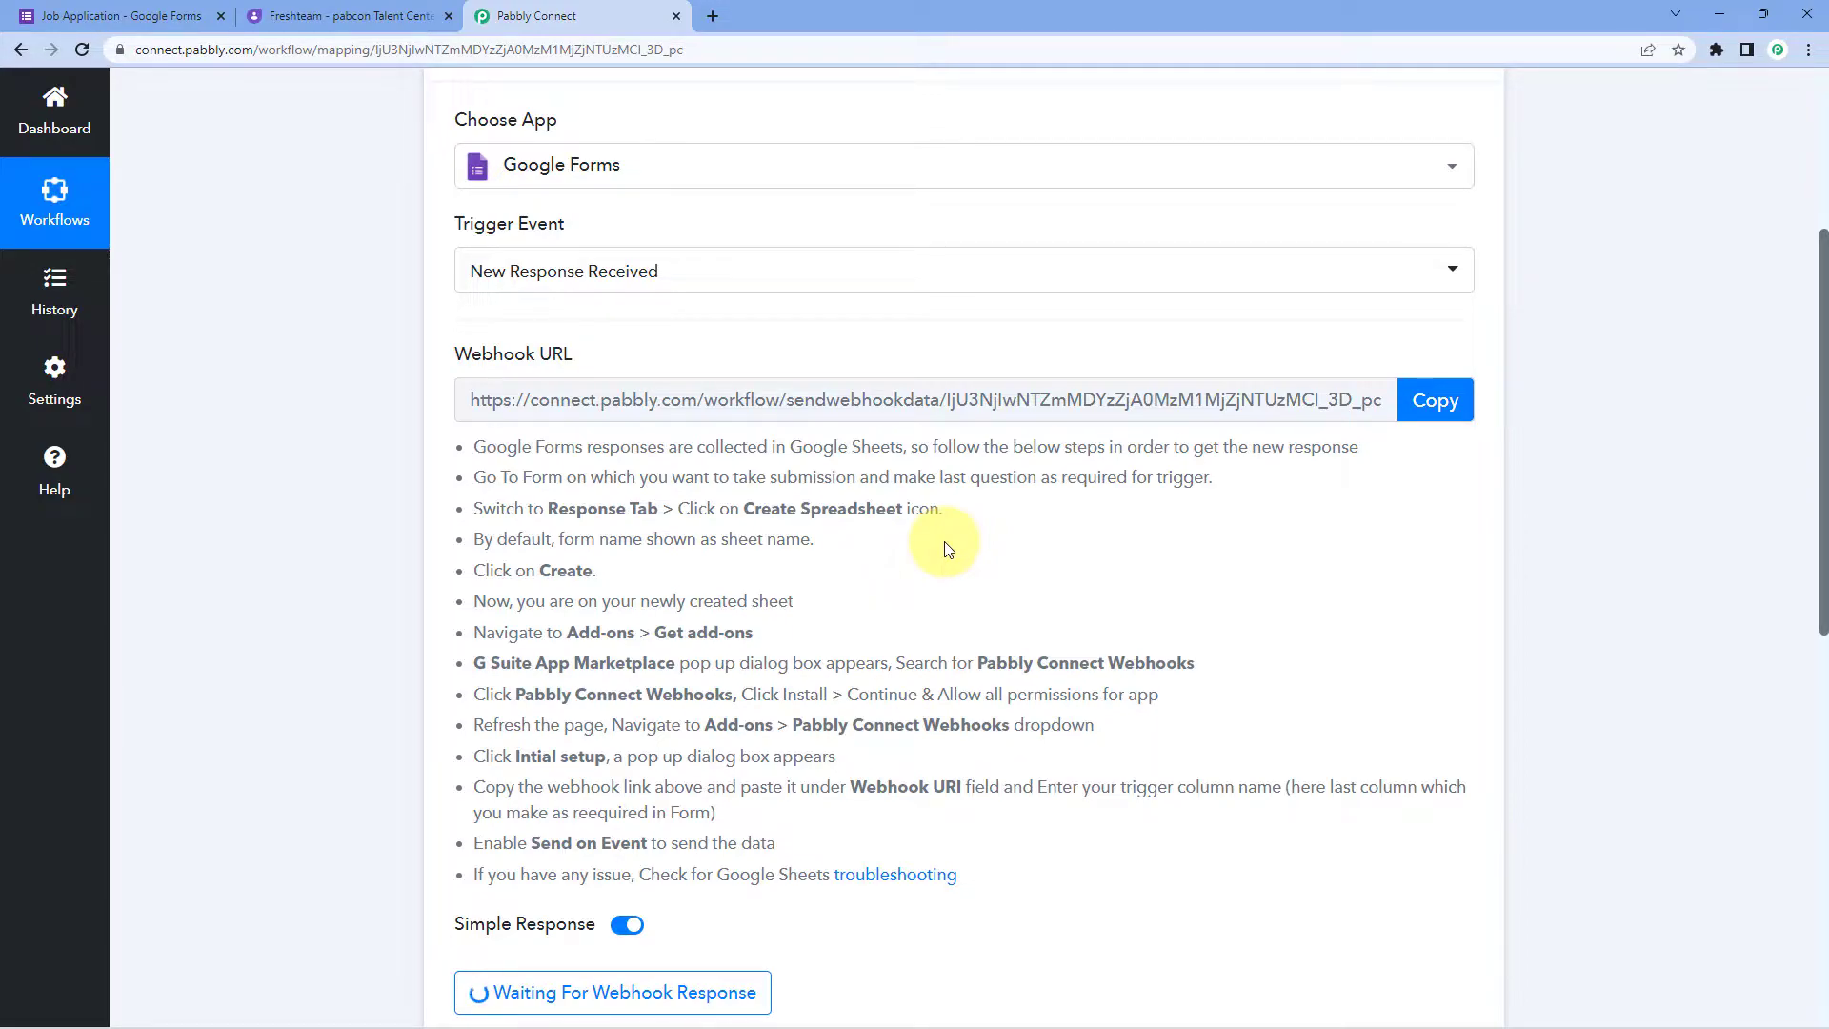
Step: Link the Job Application form's responses to a new 'Job Application (Responses)' spreadsheet
left_click(181, 16)
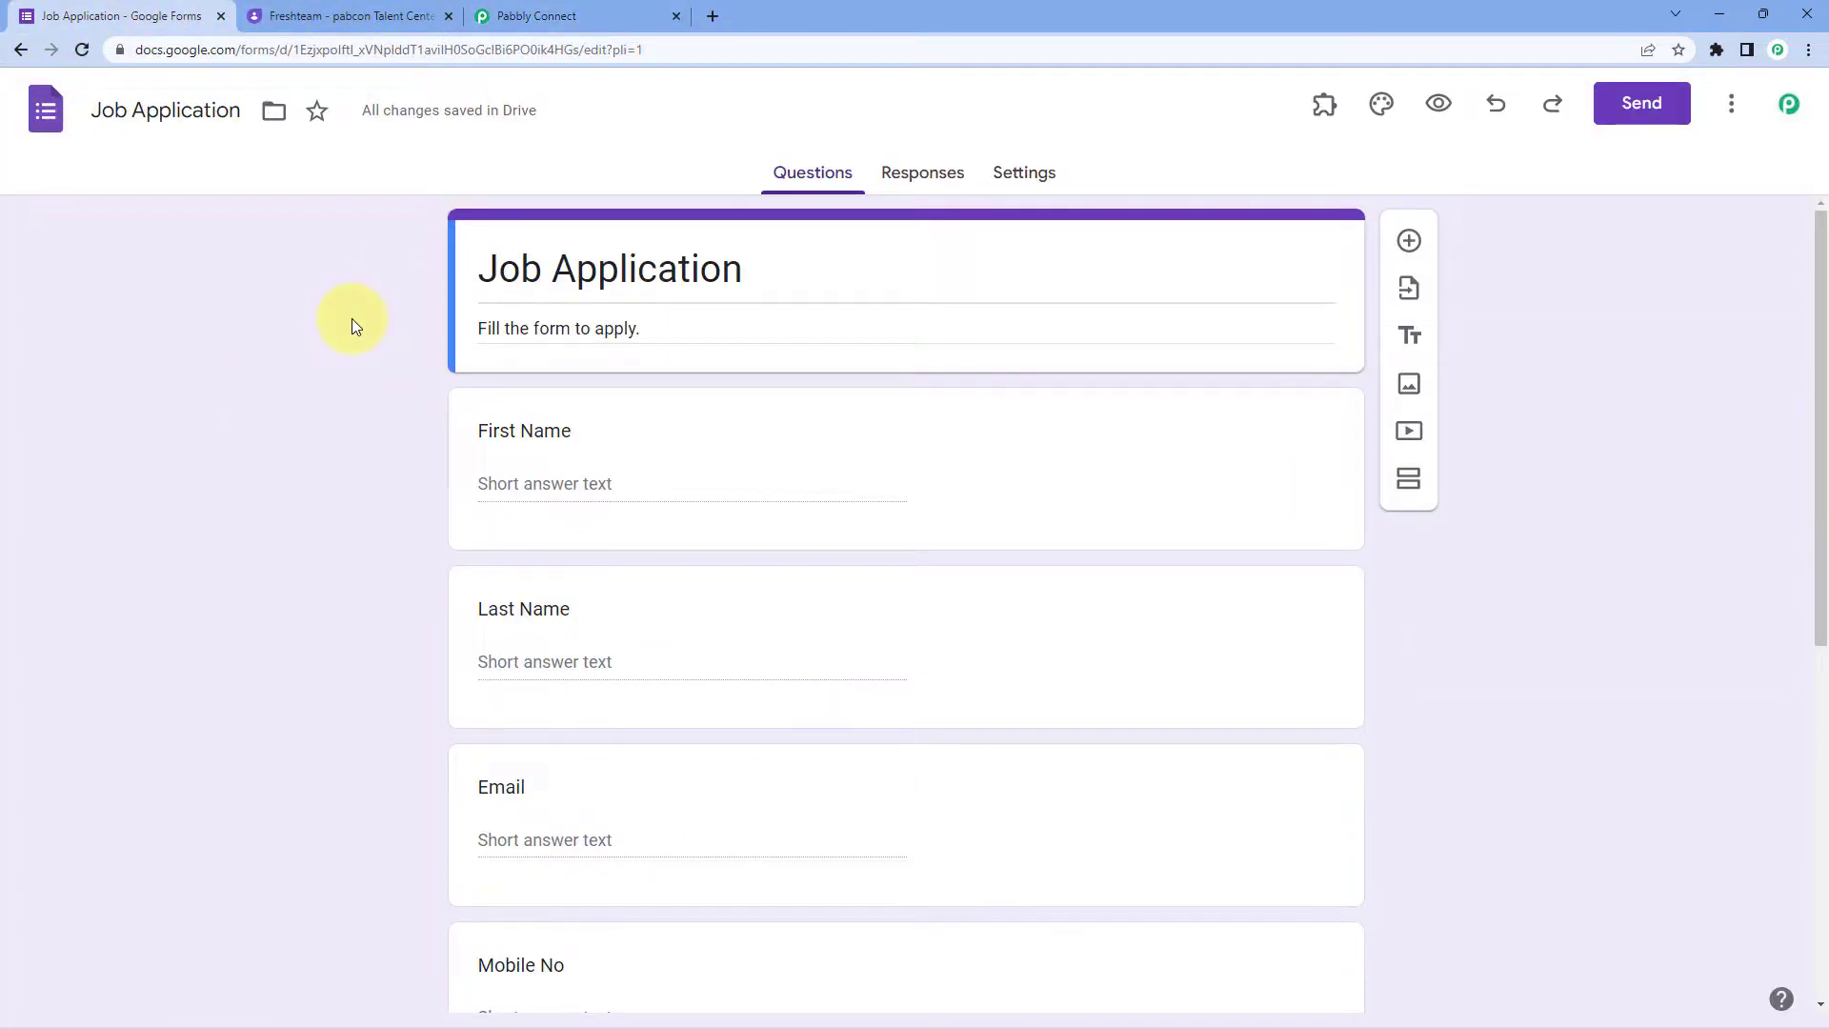
scroll(400, 414, "down", 1)
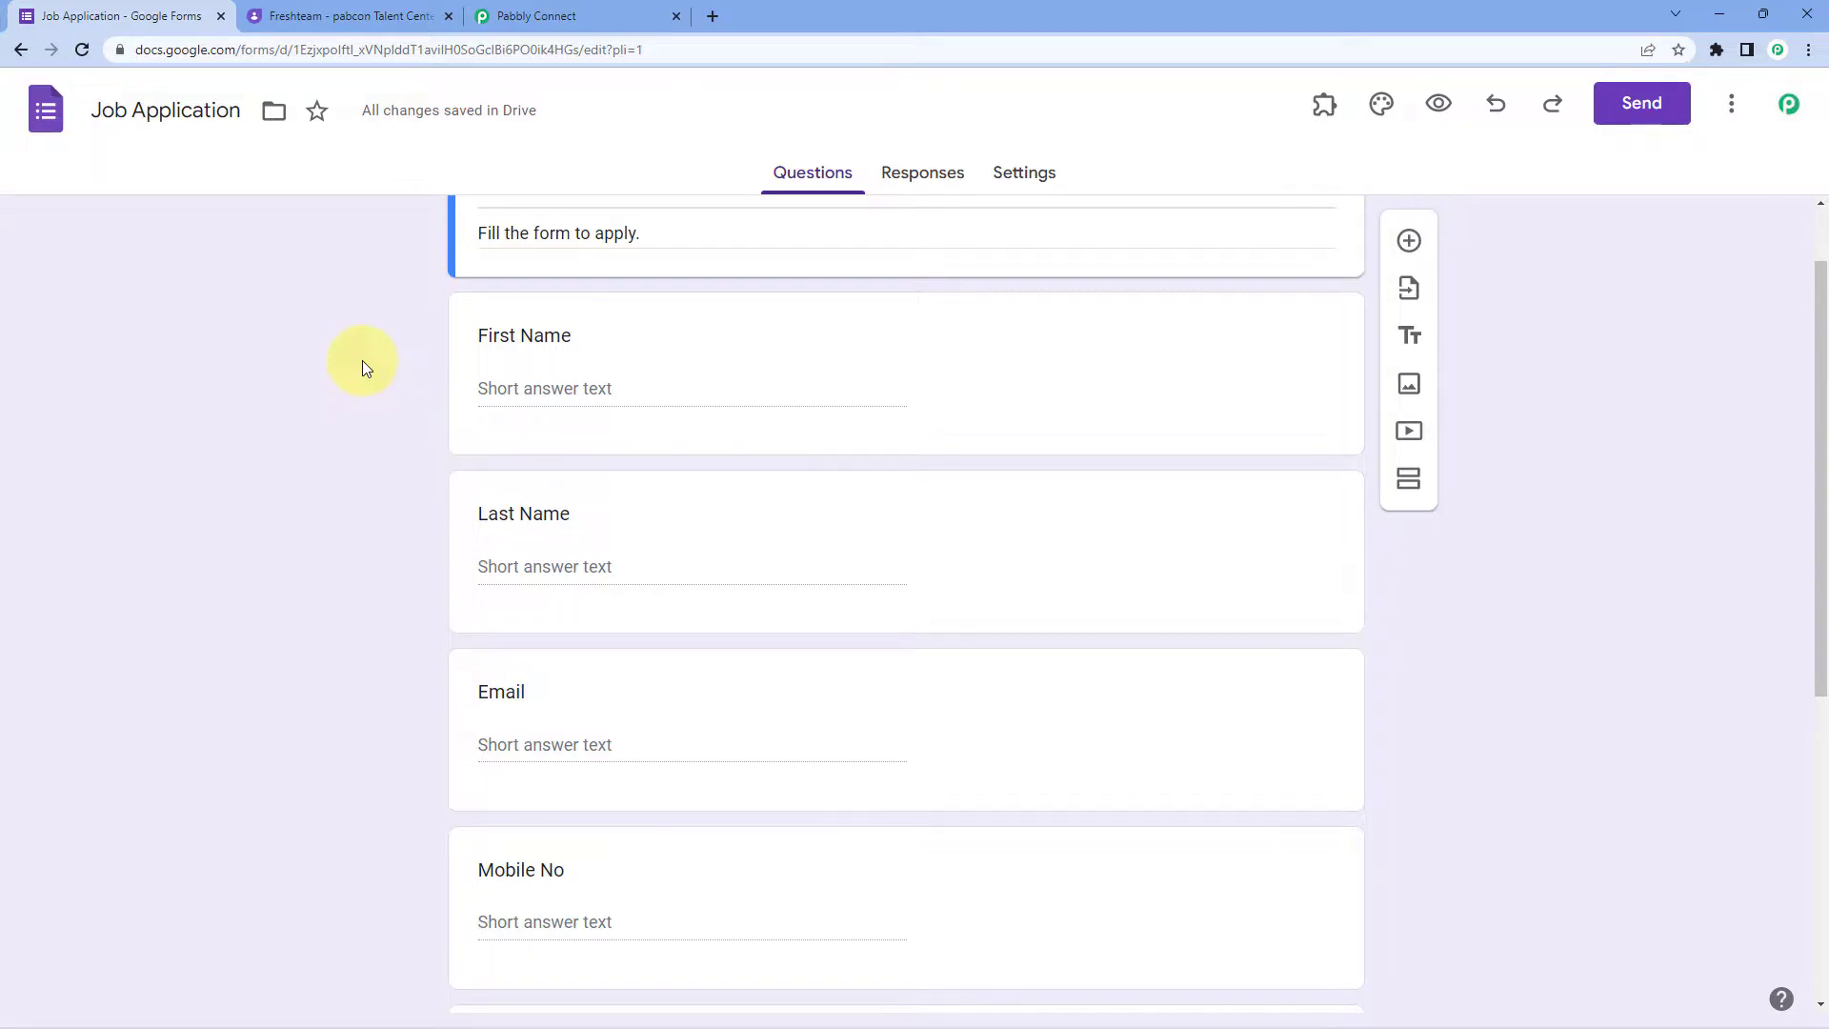
scroll(362, 368, "down", 1)
scroll(401, 433, "down", 1)
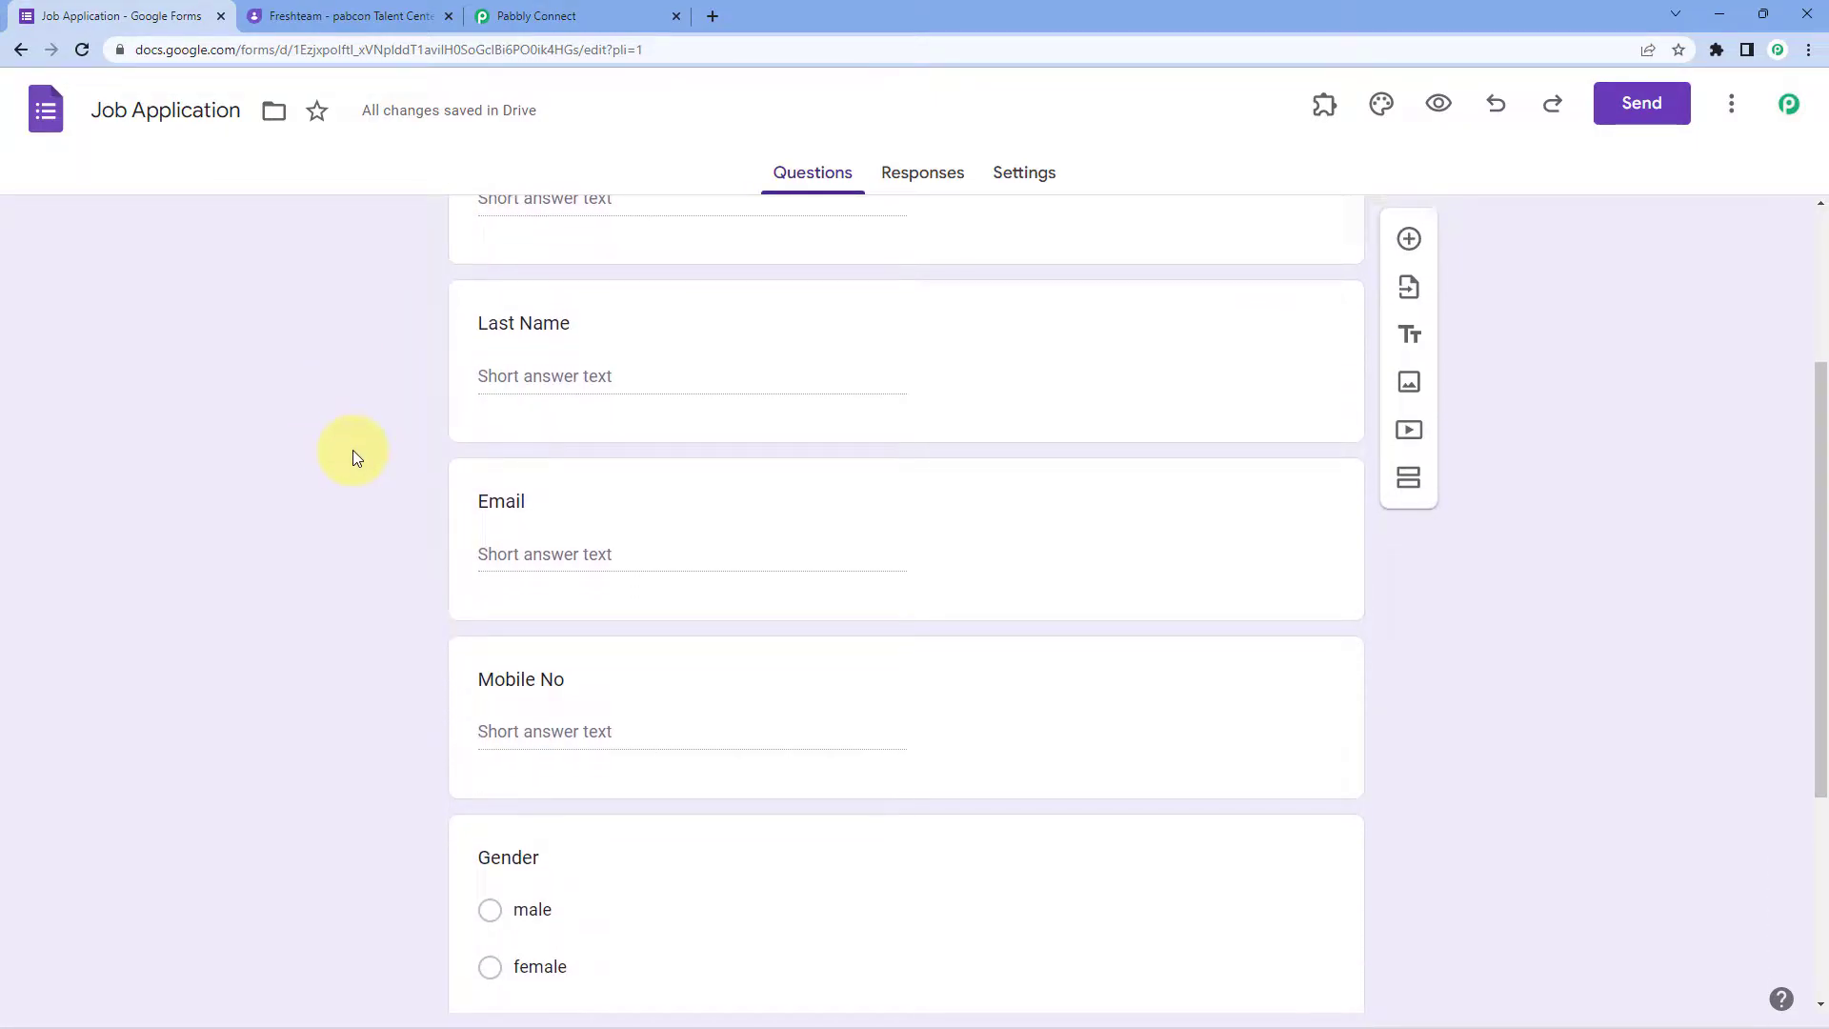
scroll(352, 448, "down", 4)
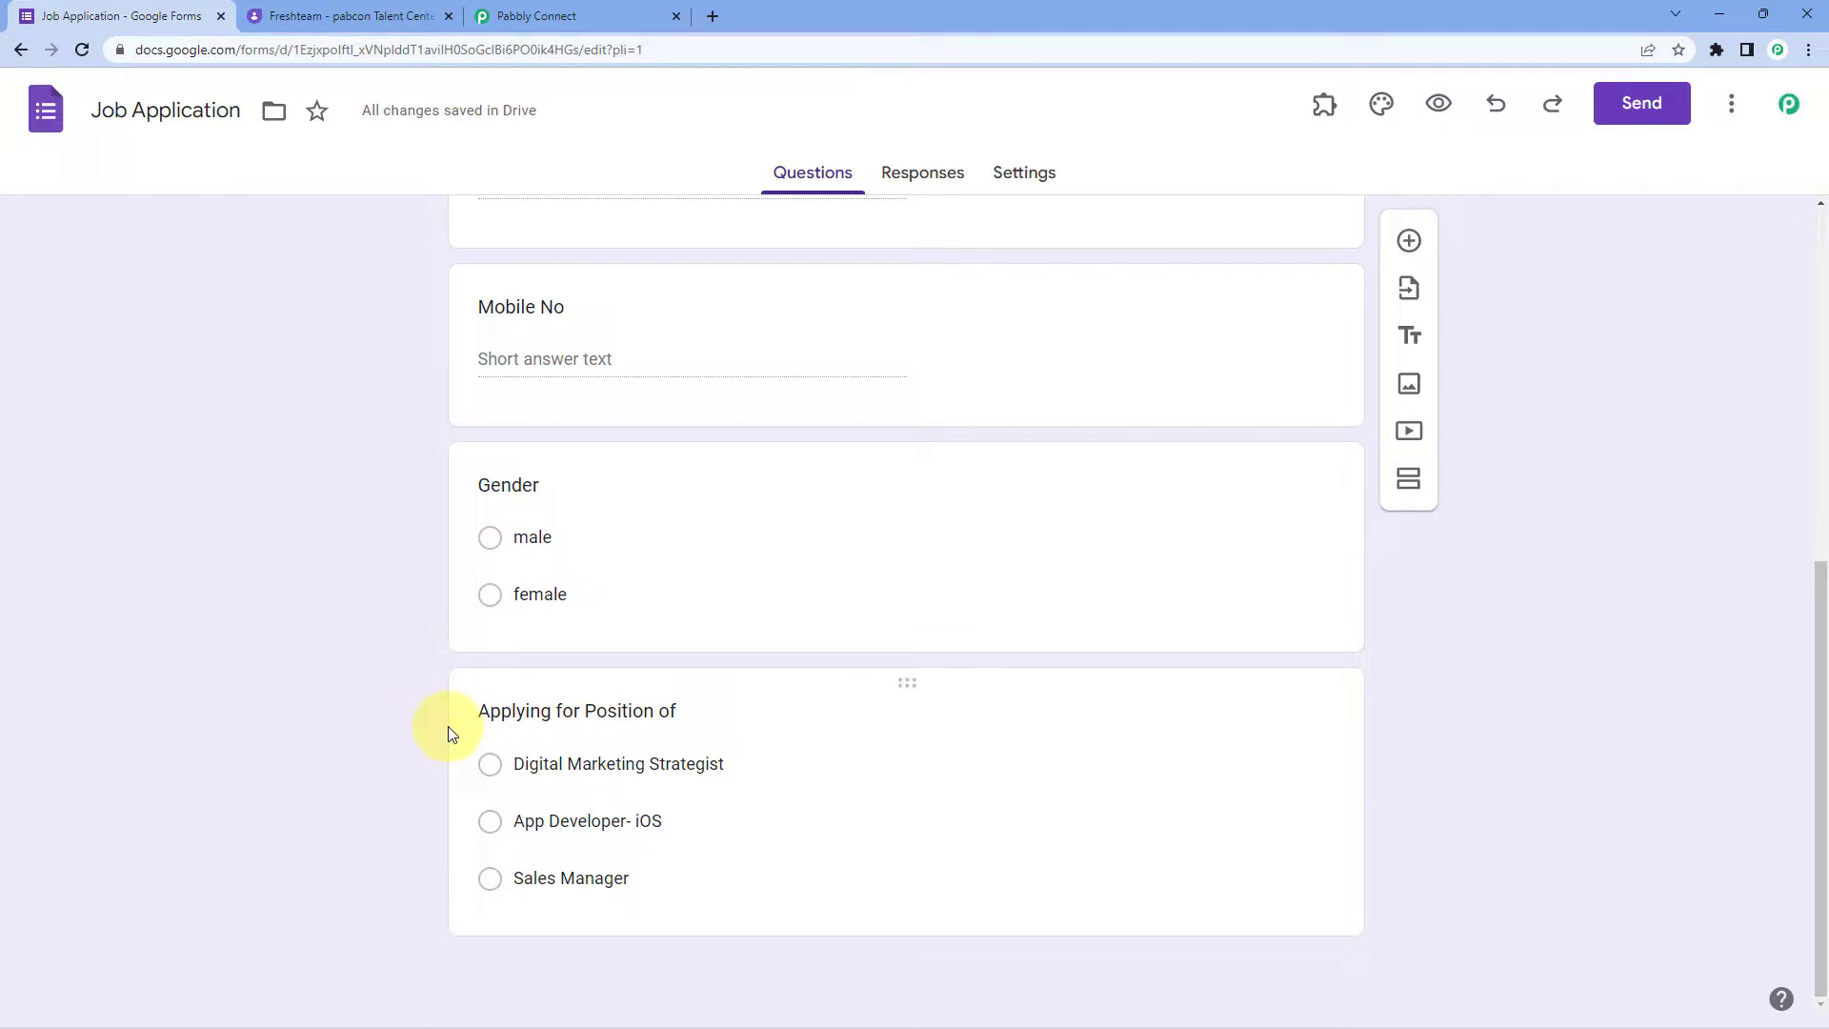
scroll(392, 633, "up", 7)
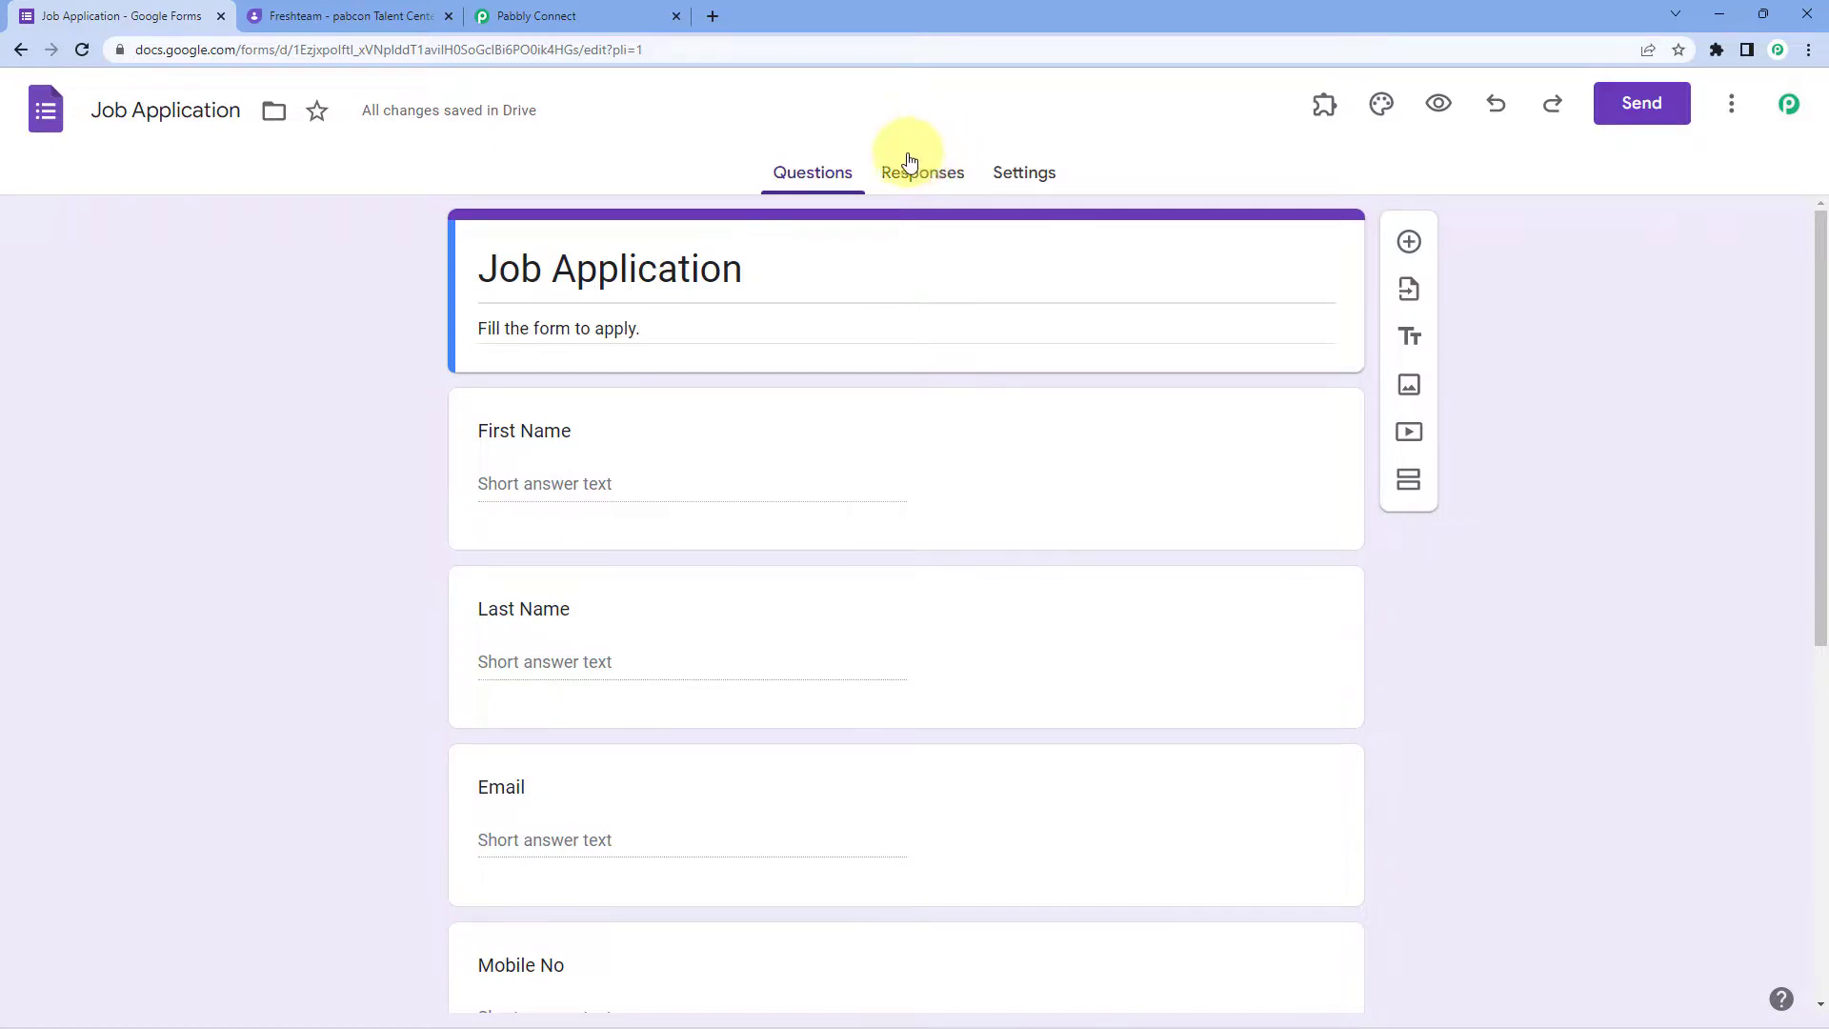
left_click(899, 181)
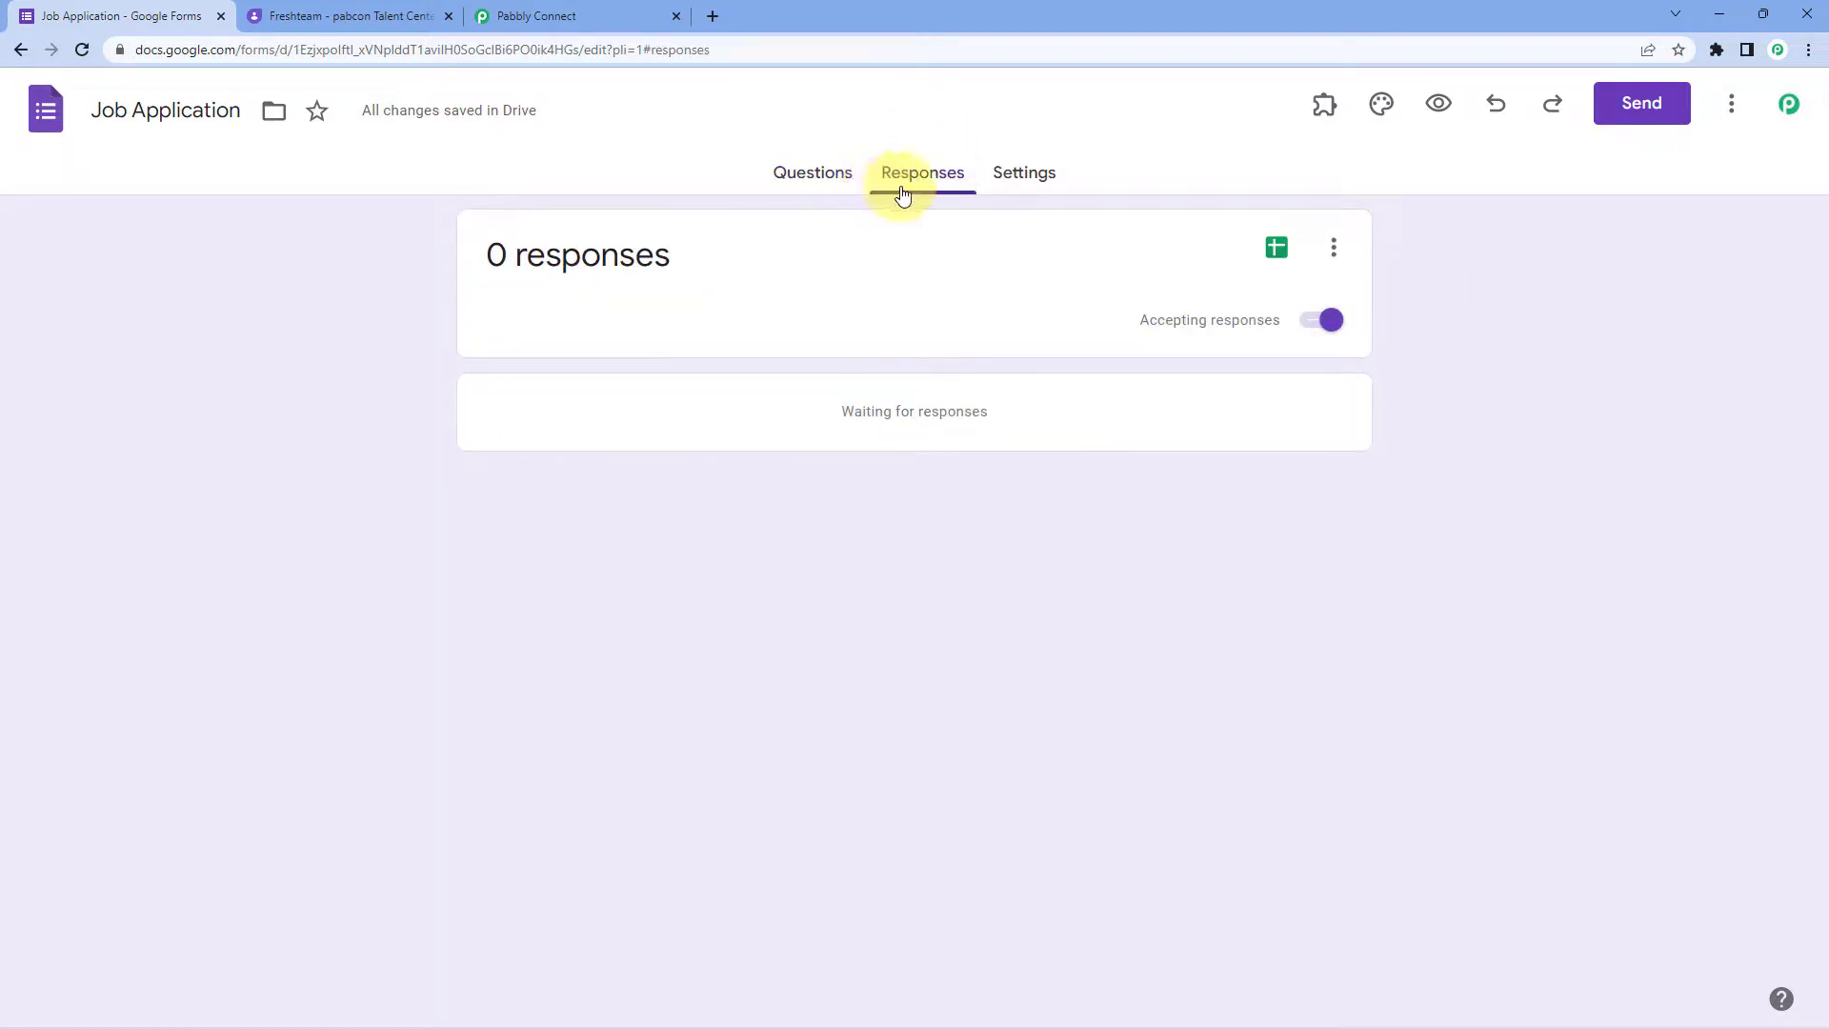
left_click(1276, 249)
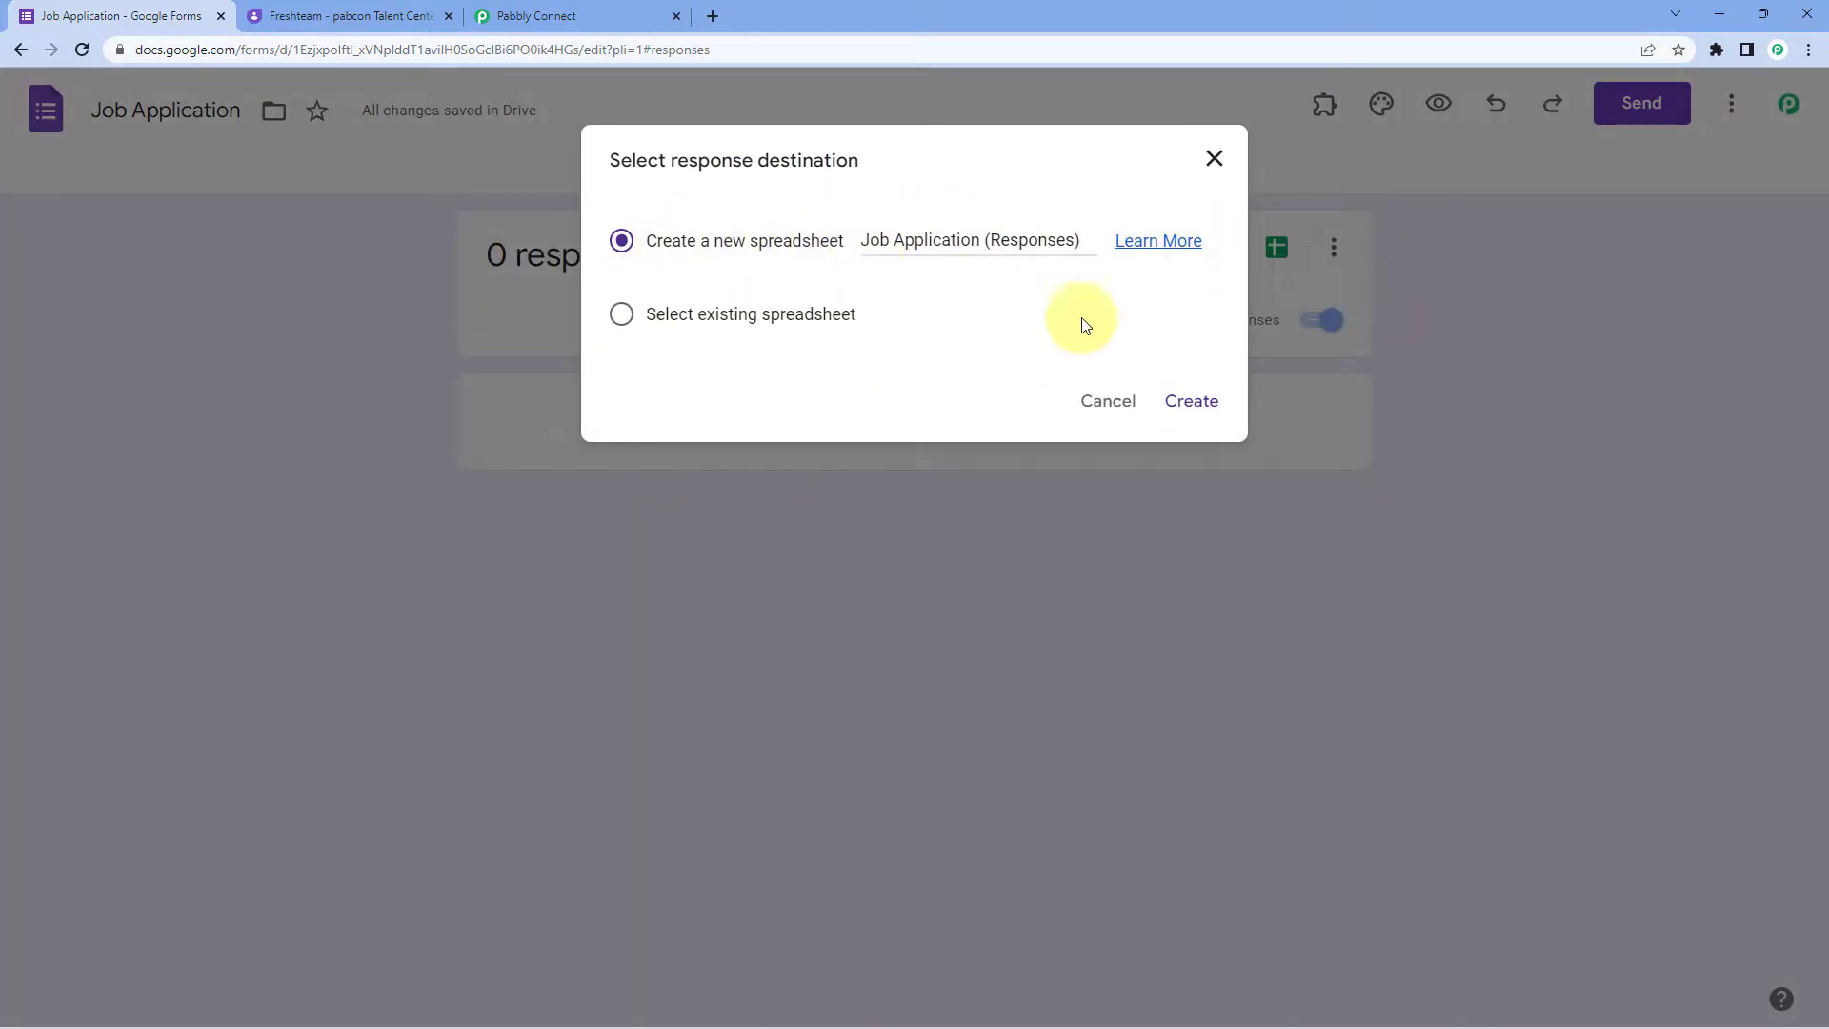
left_click(1217, 402)
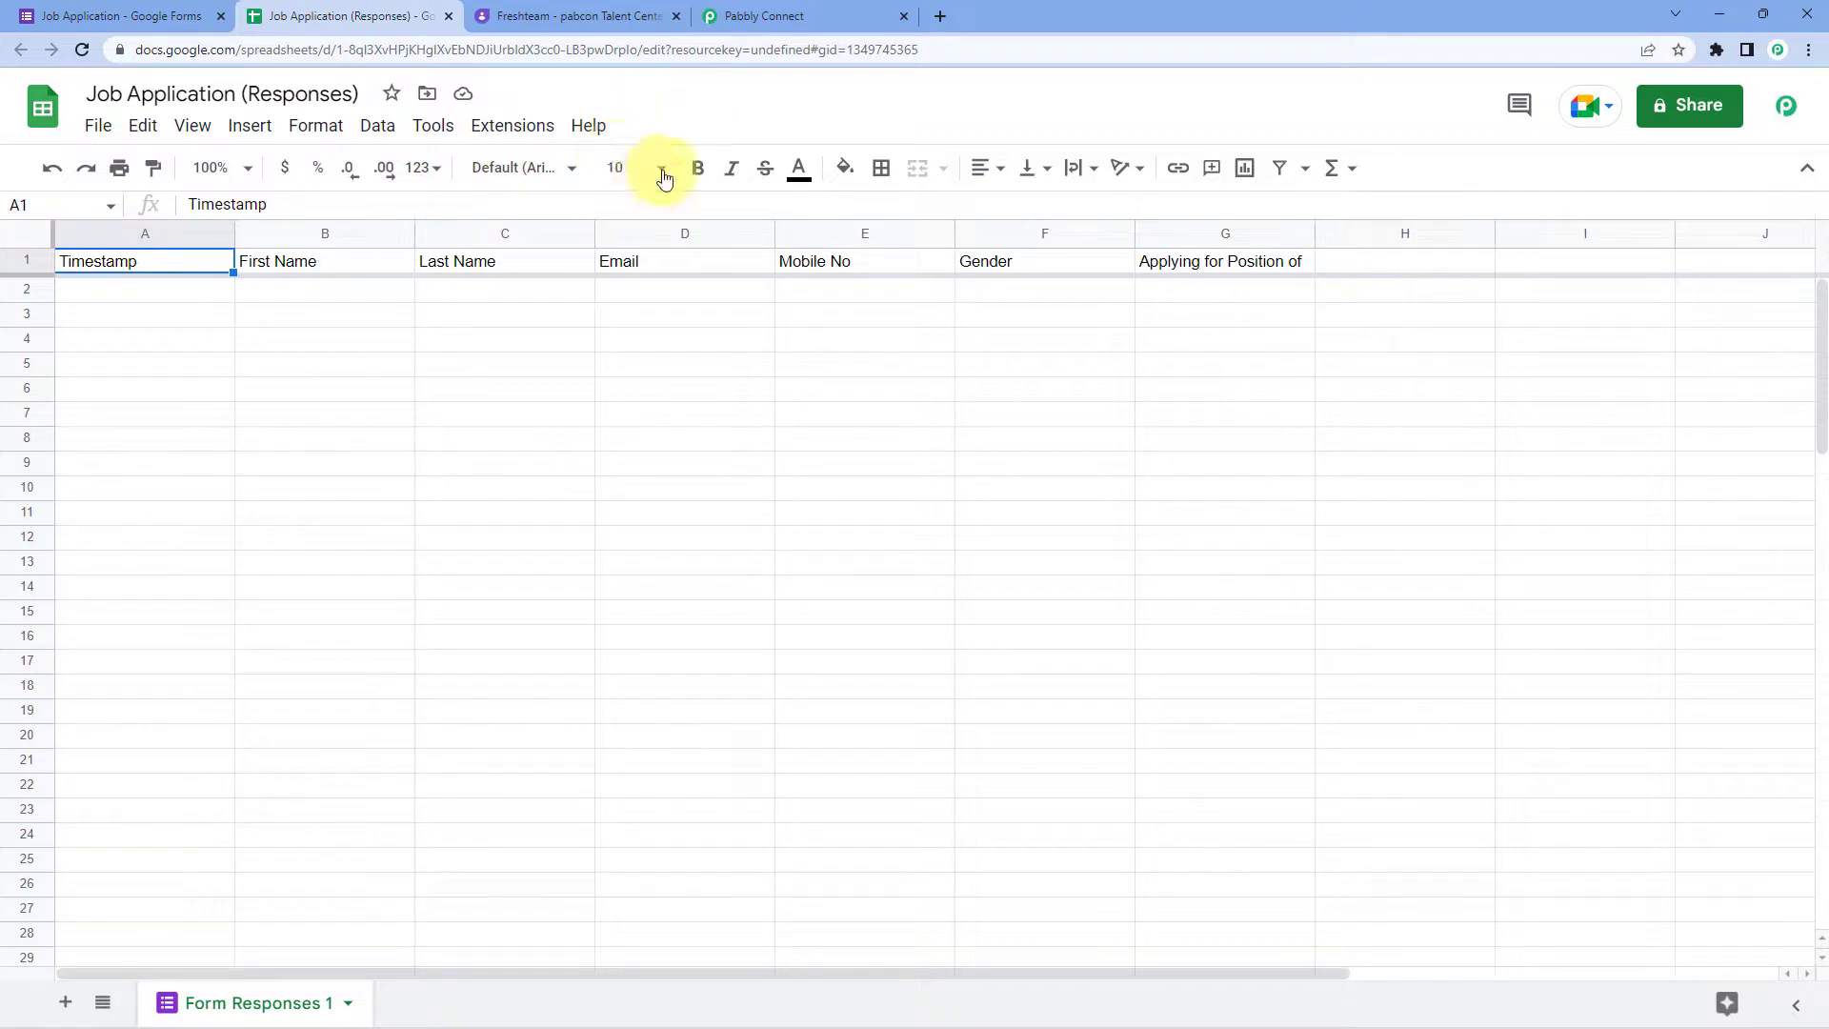
left_click(519, 126)
mouse_move(529, 169)
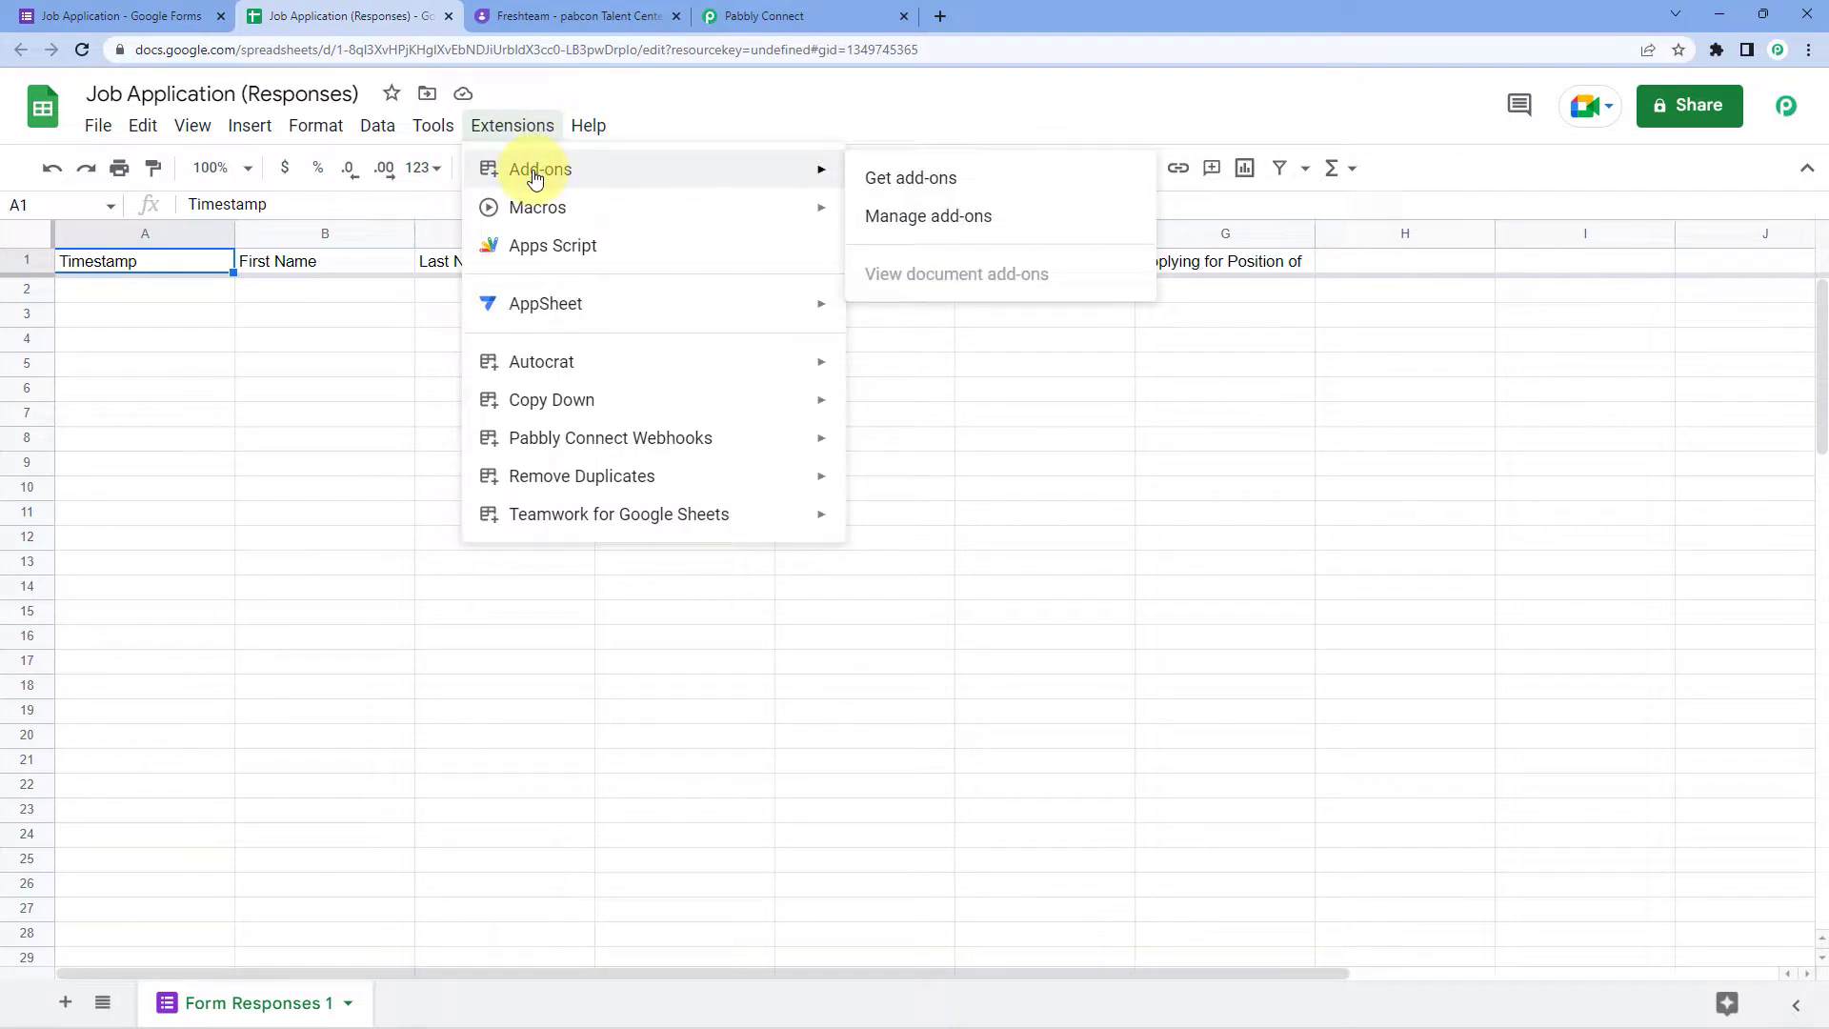
left_click(999, 185)
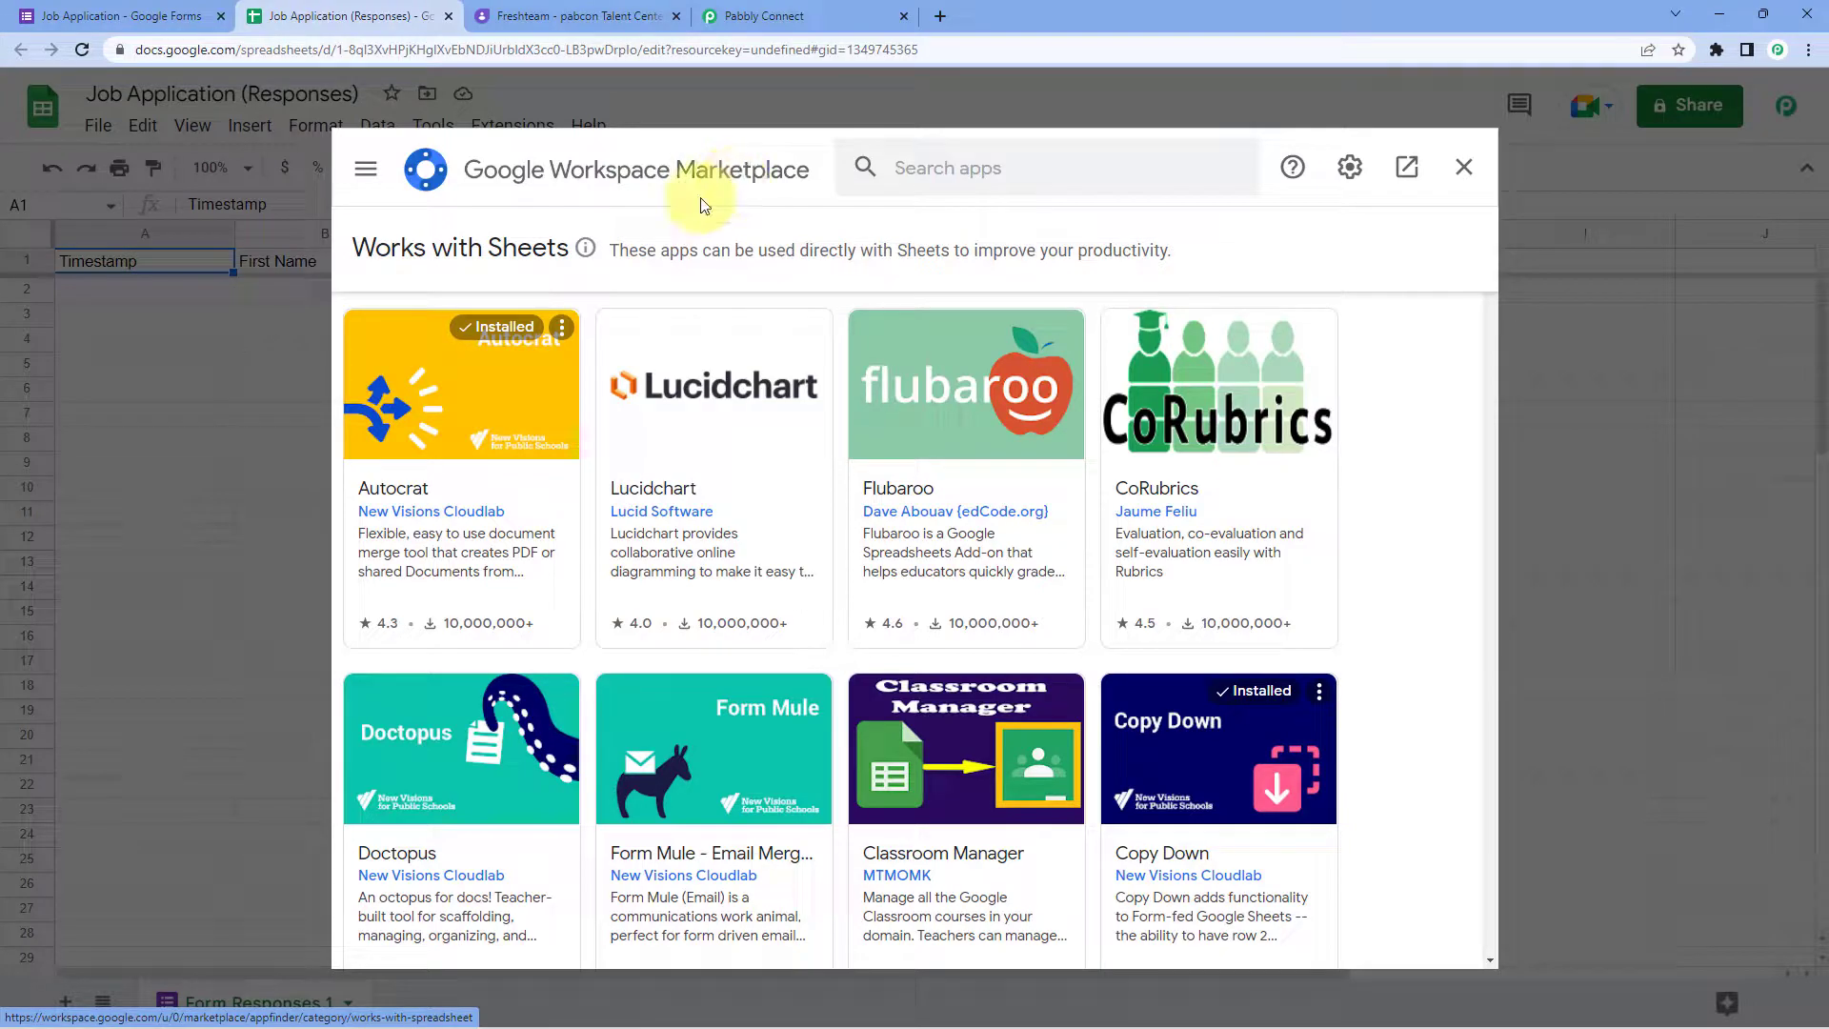
left_click(907, 169)
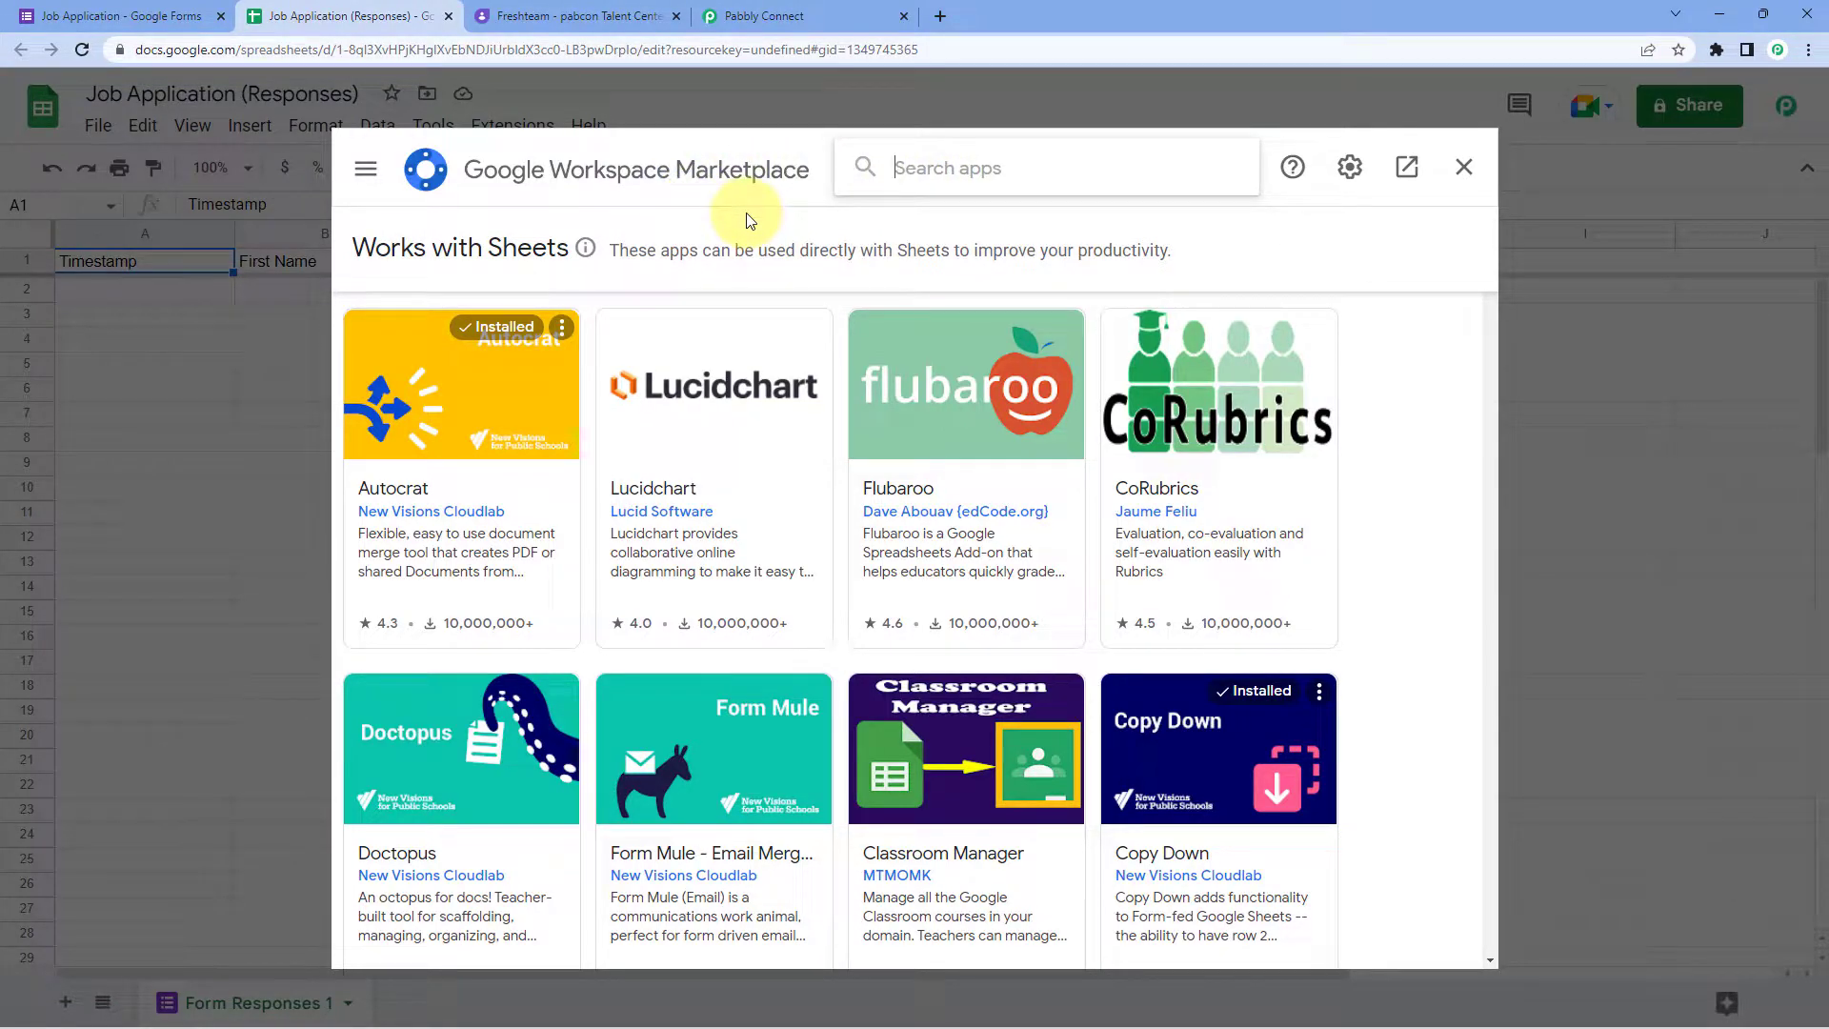
type("Pabbly Connect We")
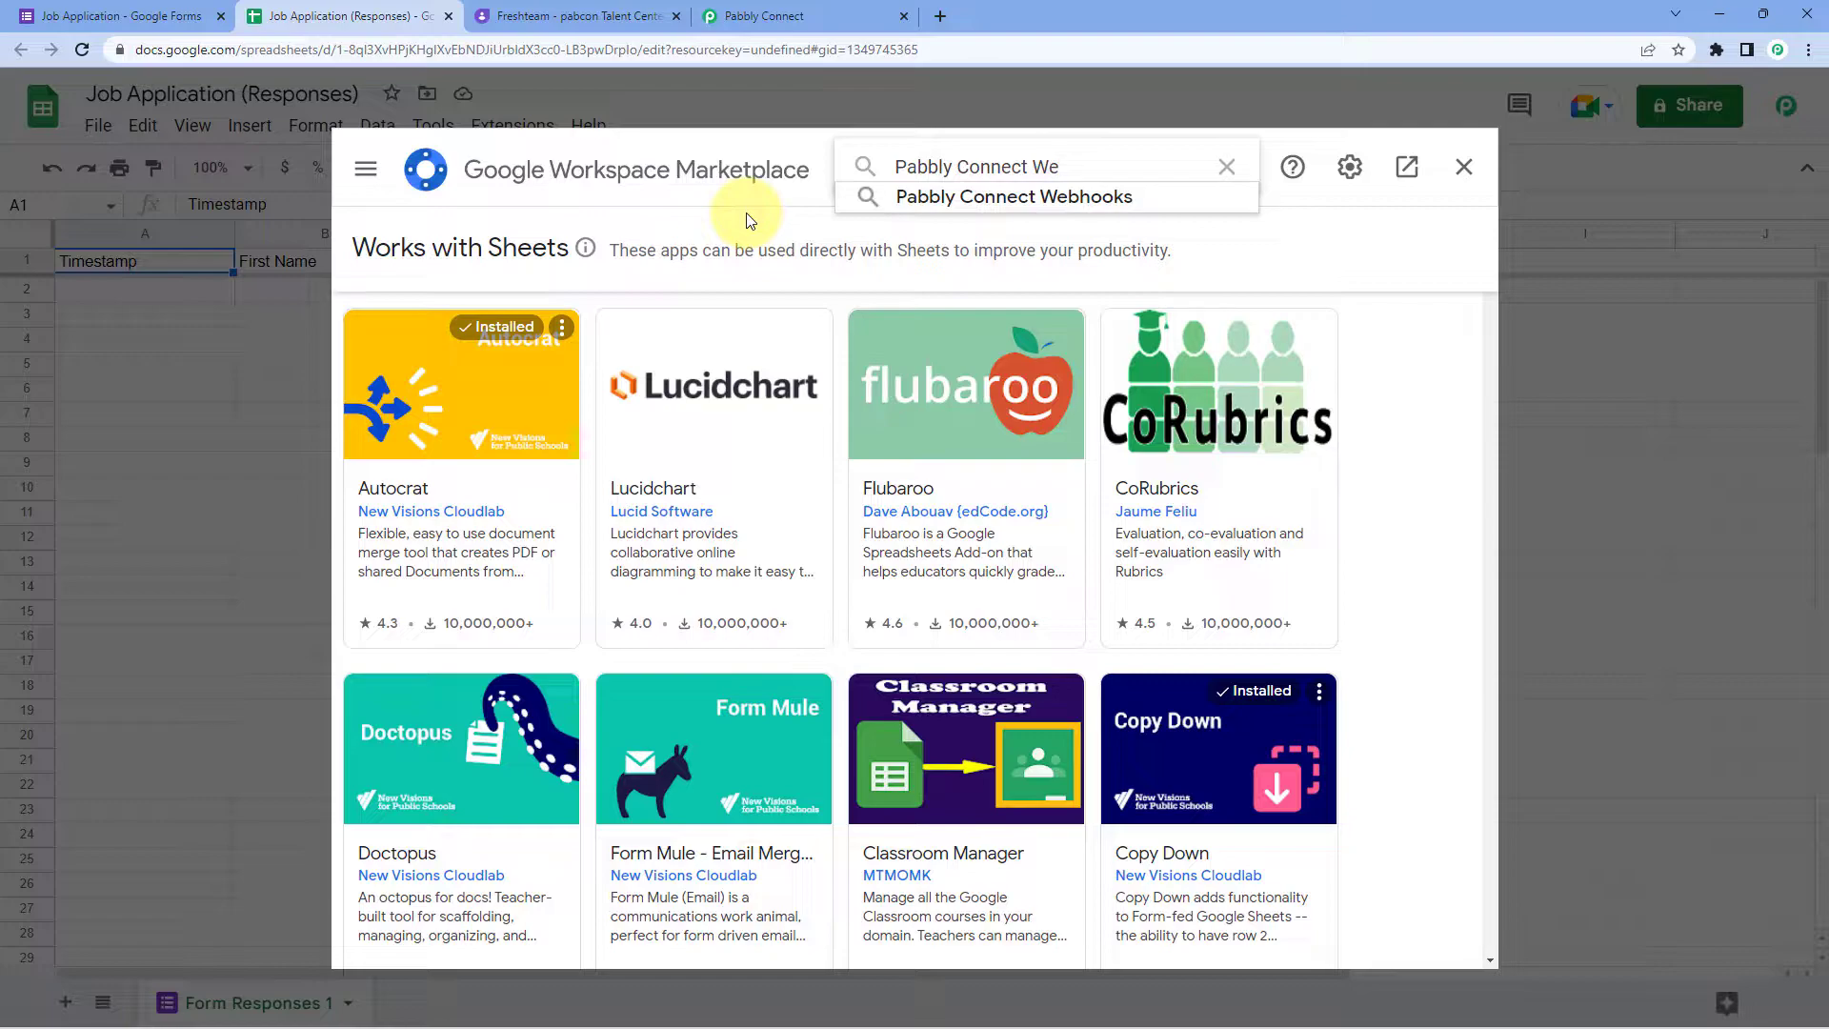
key("Down")
key("Return")
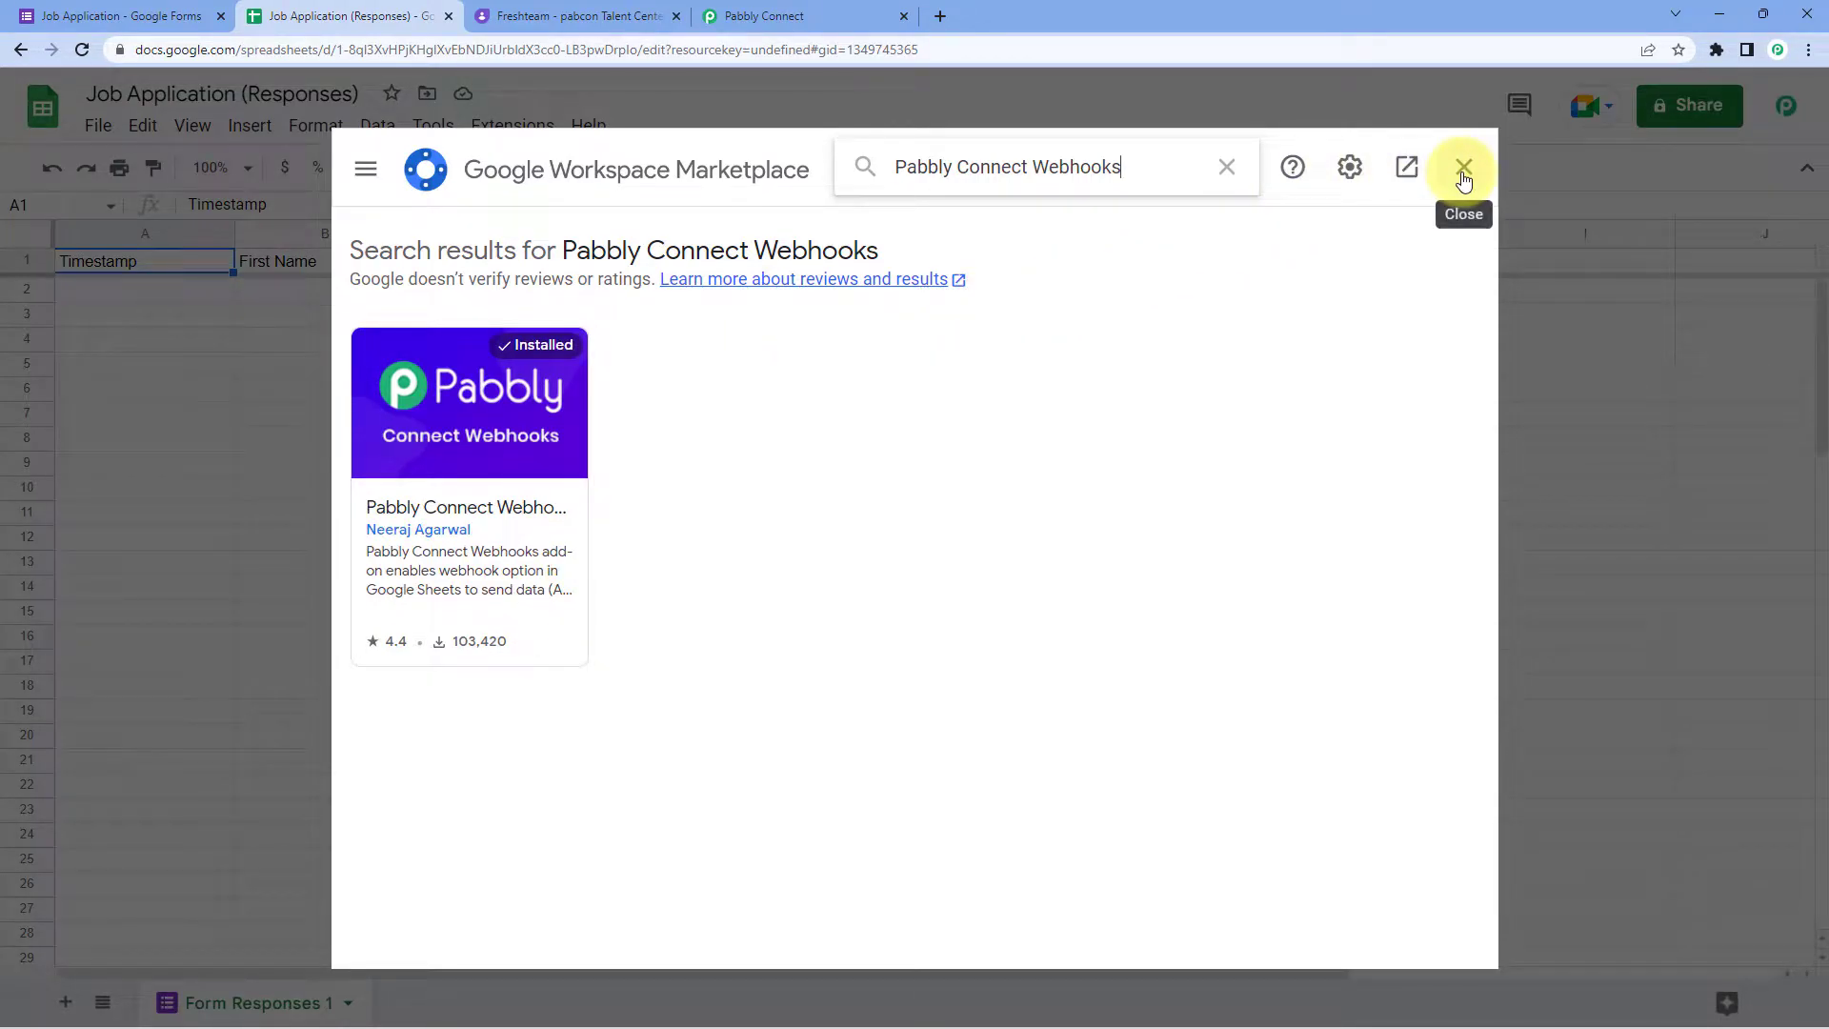
left_click(1462, 170)
left_click(84, 51)
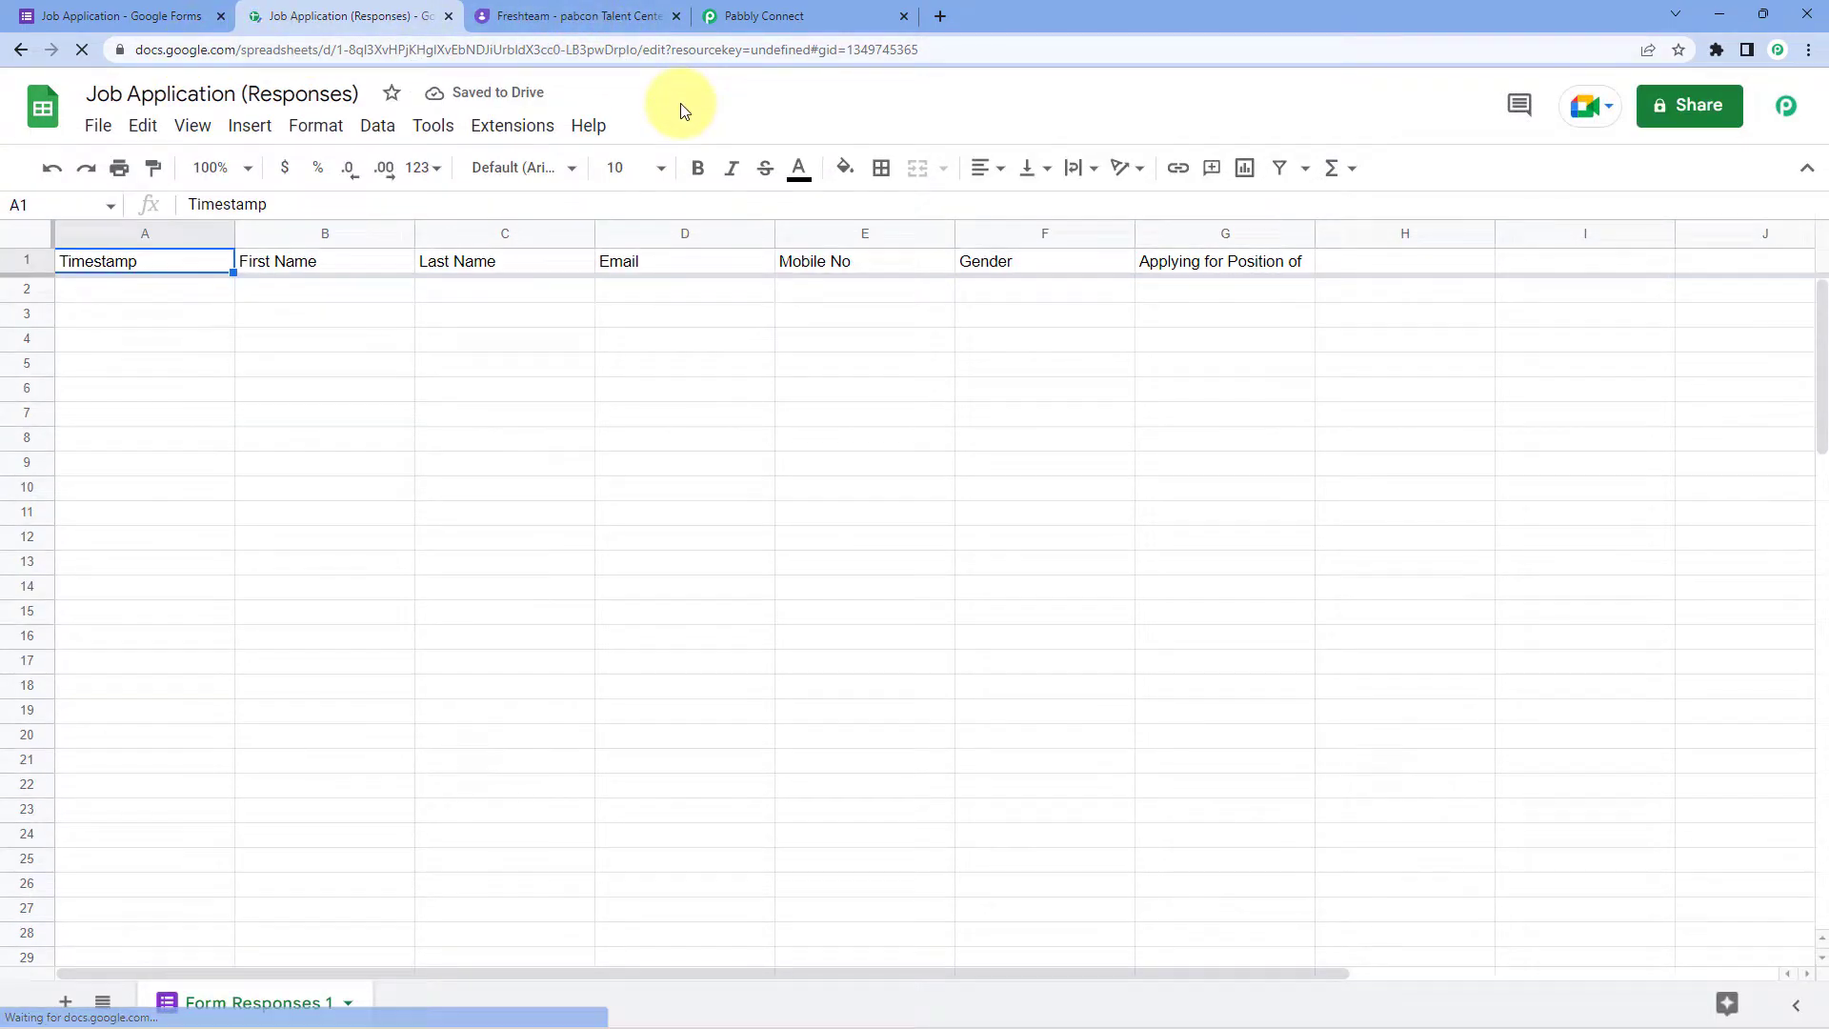
Step: Launch the Pabbly Connect Webhooks initial setup from the Extensions menu
left_click(501, 134)
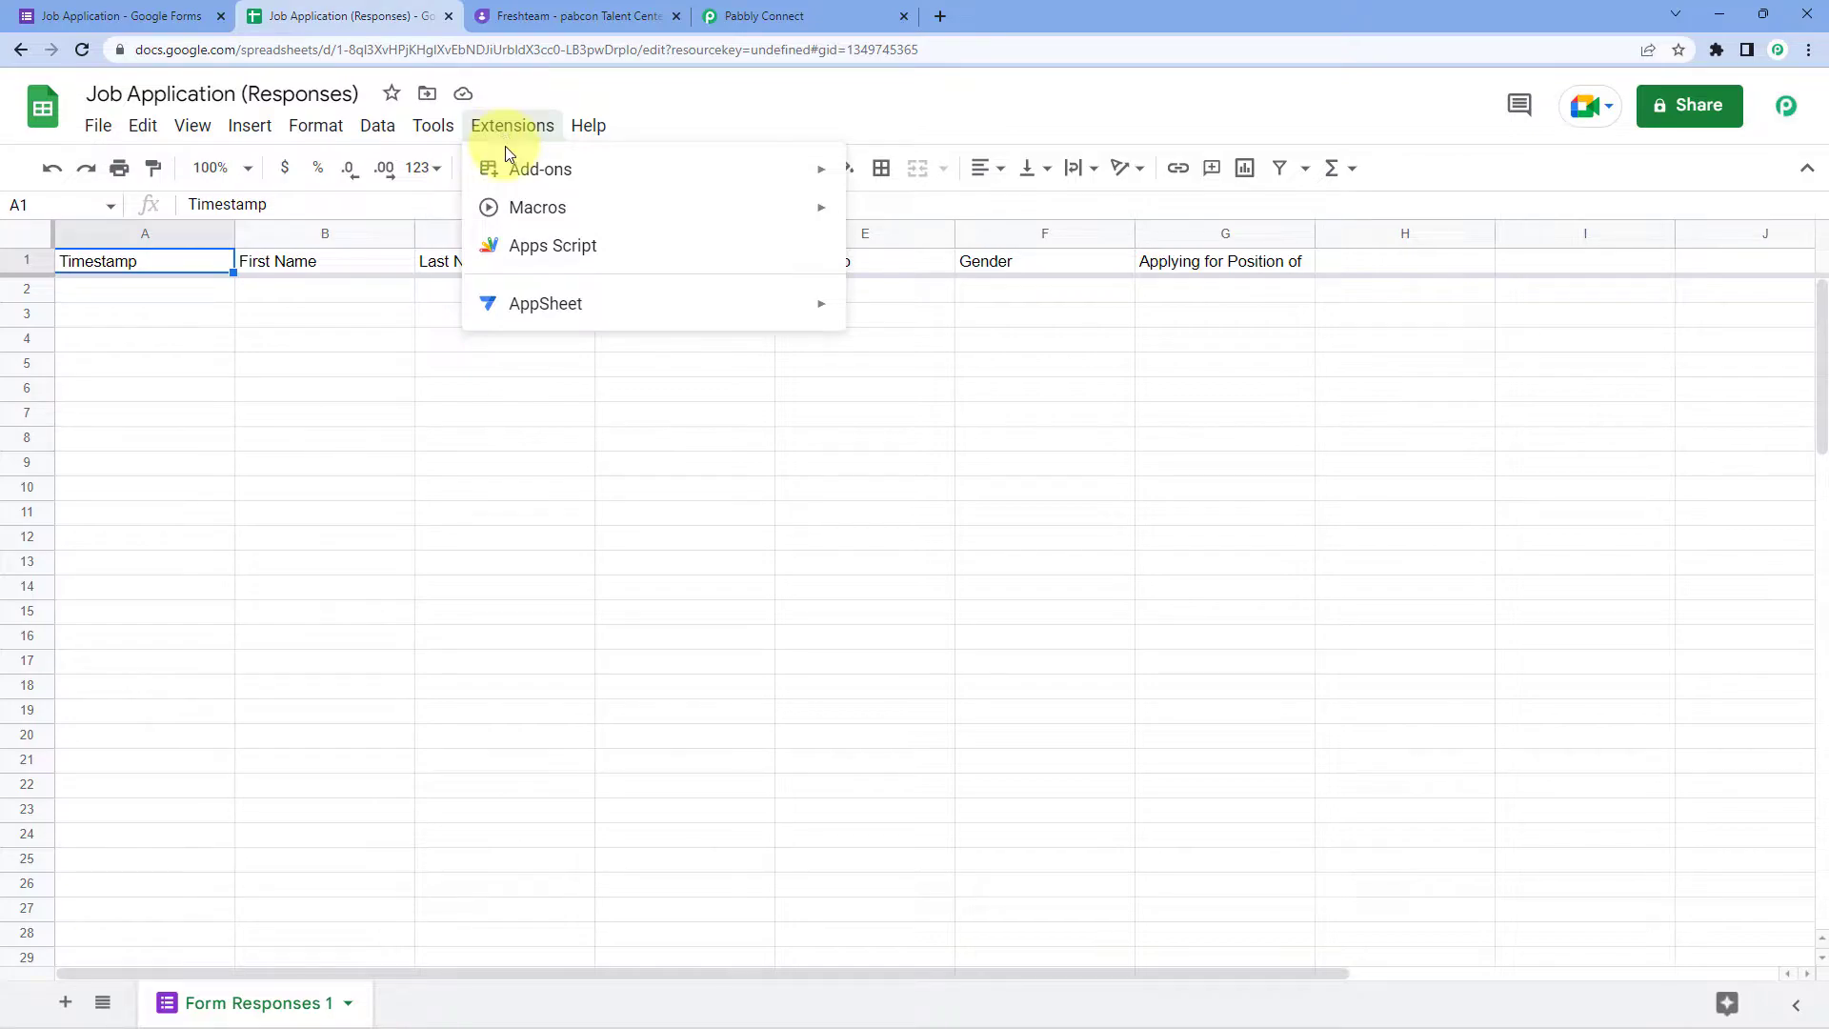
mouse_move(613, 444)
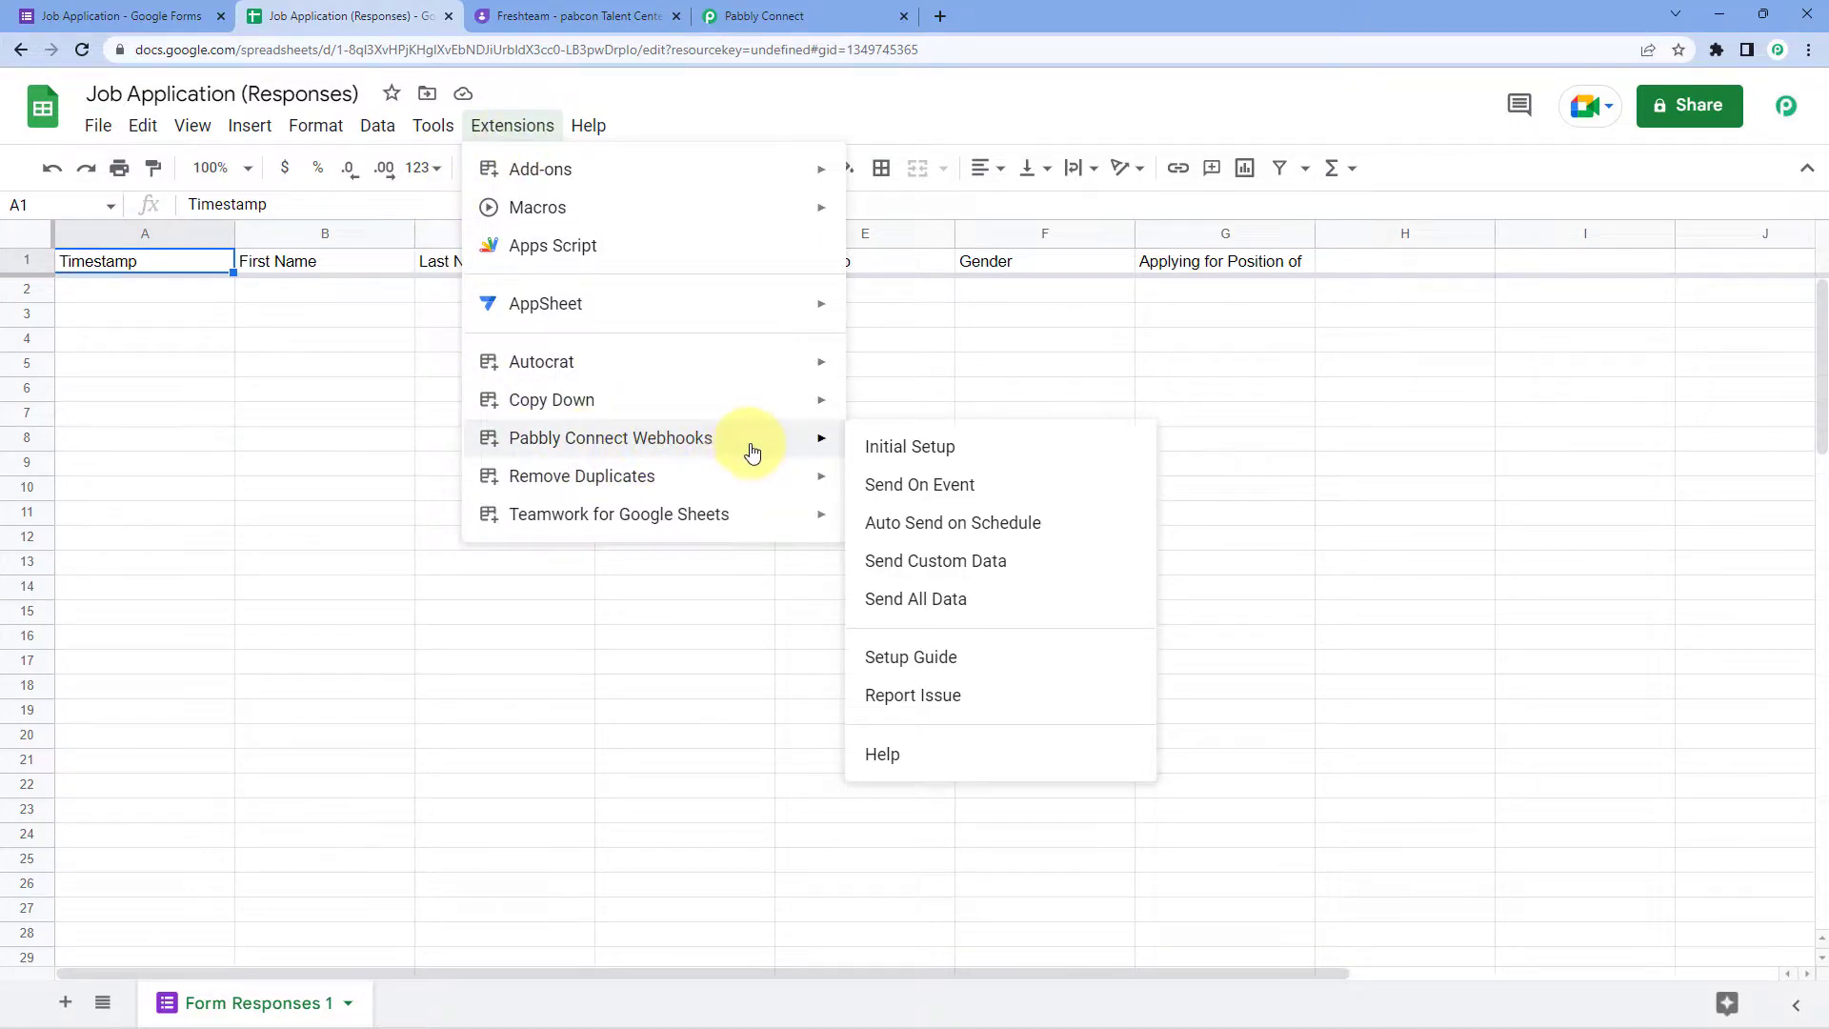
left_click(989, 454)
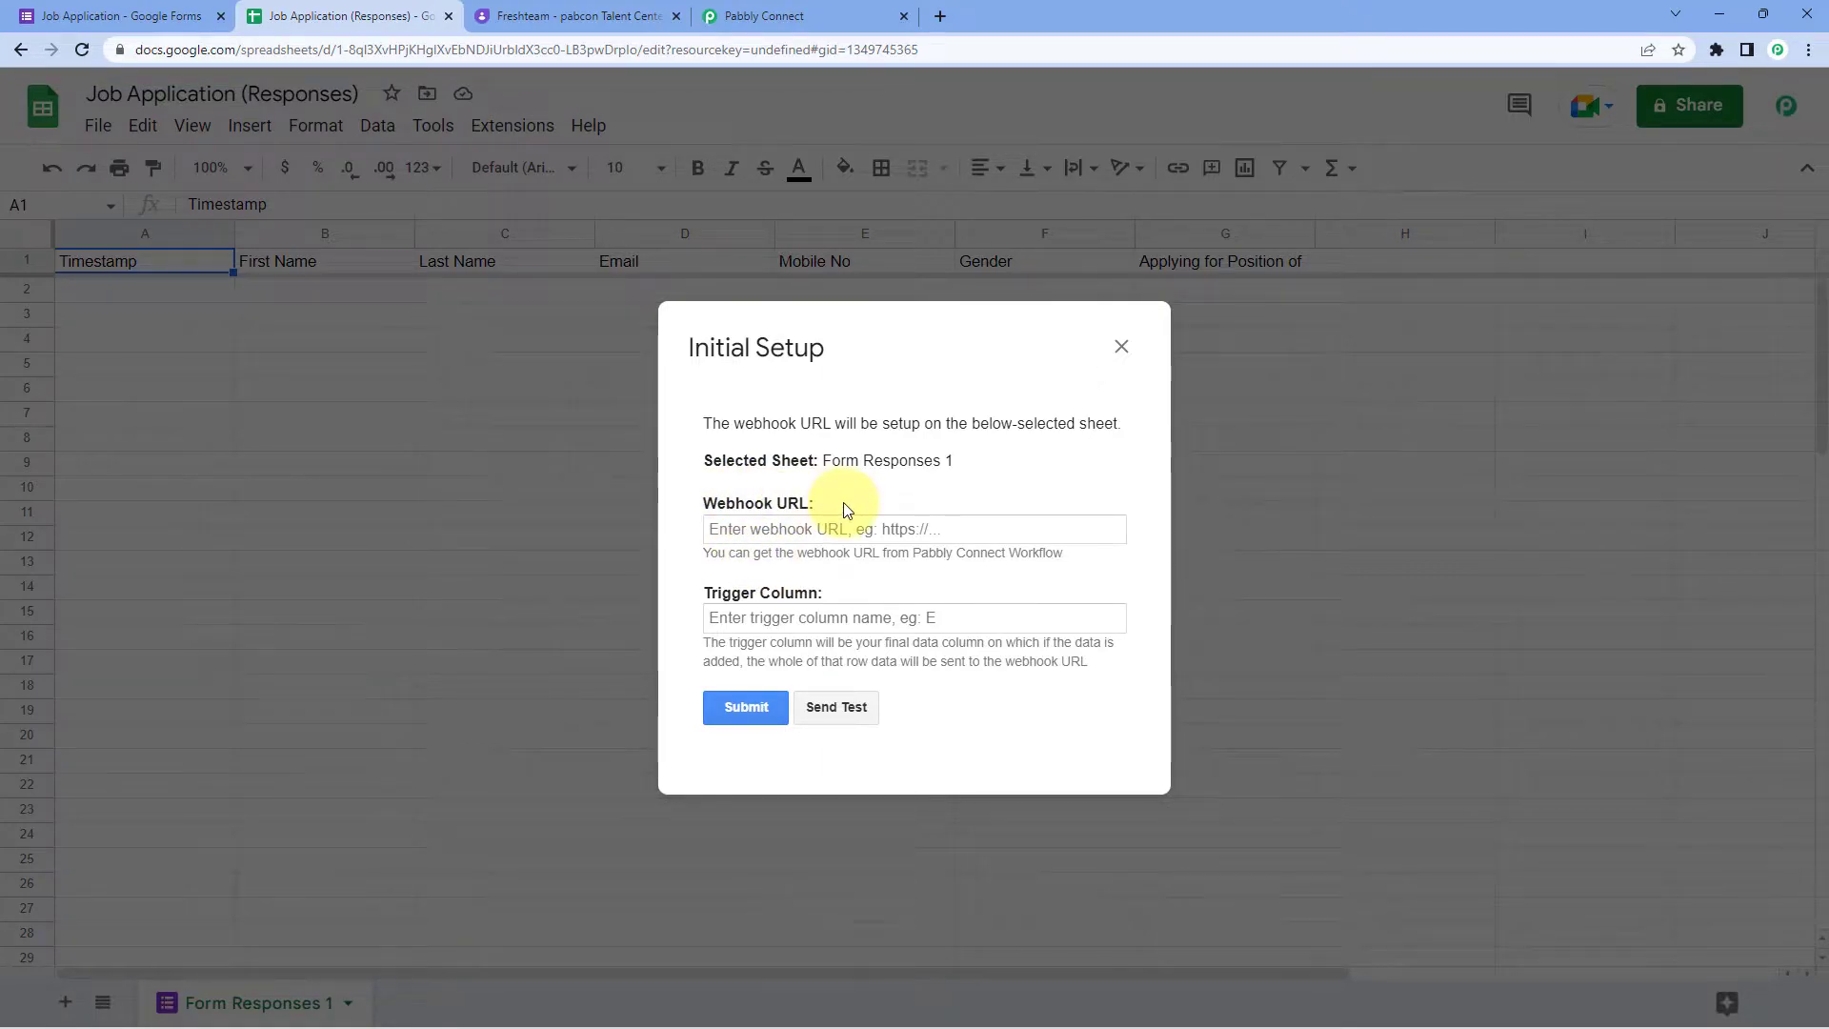
Step: Recopy the Pabbly webhook URL and paste it into the setup's Webhook URL field
left_click(753, 15)
left_click(1435, 401)
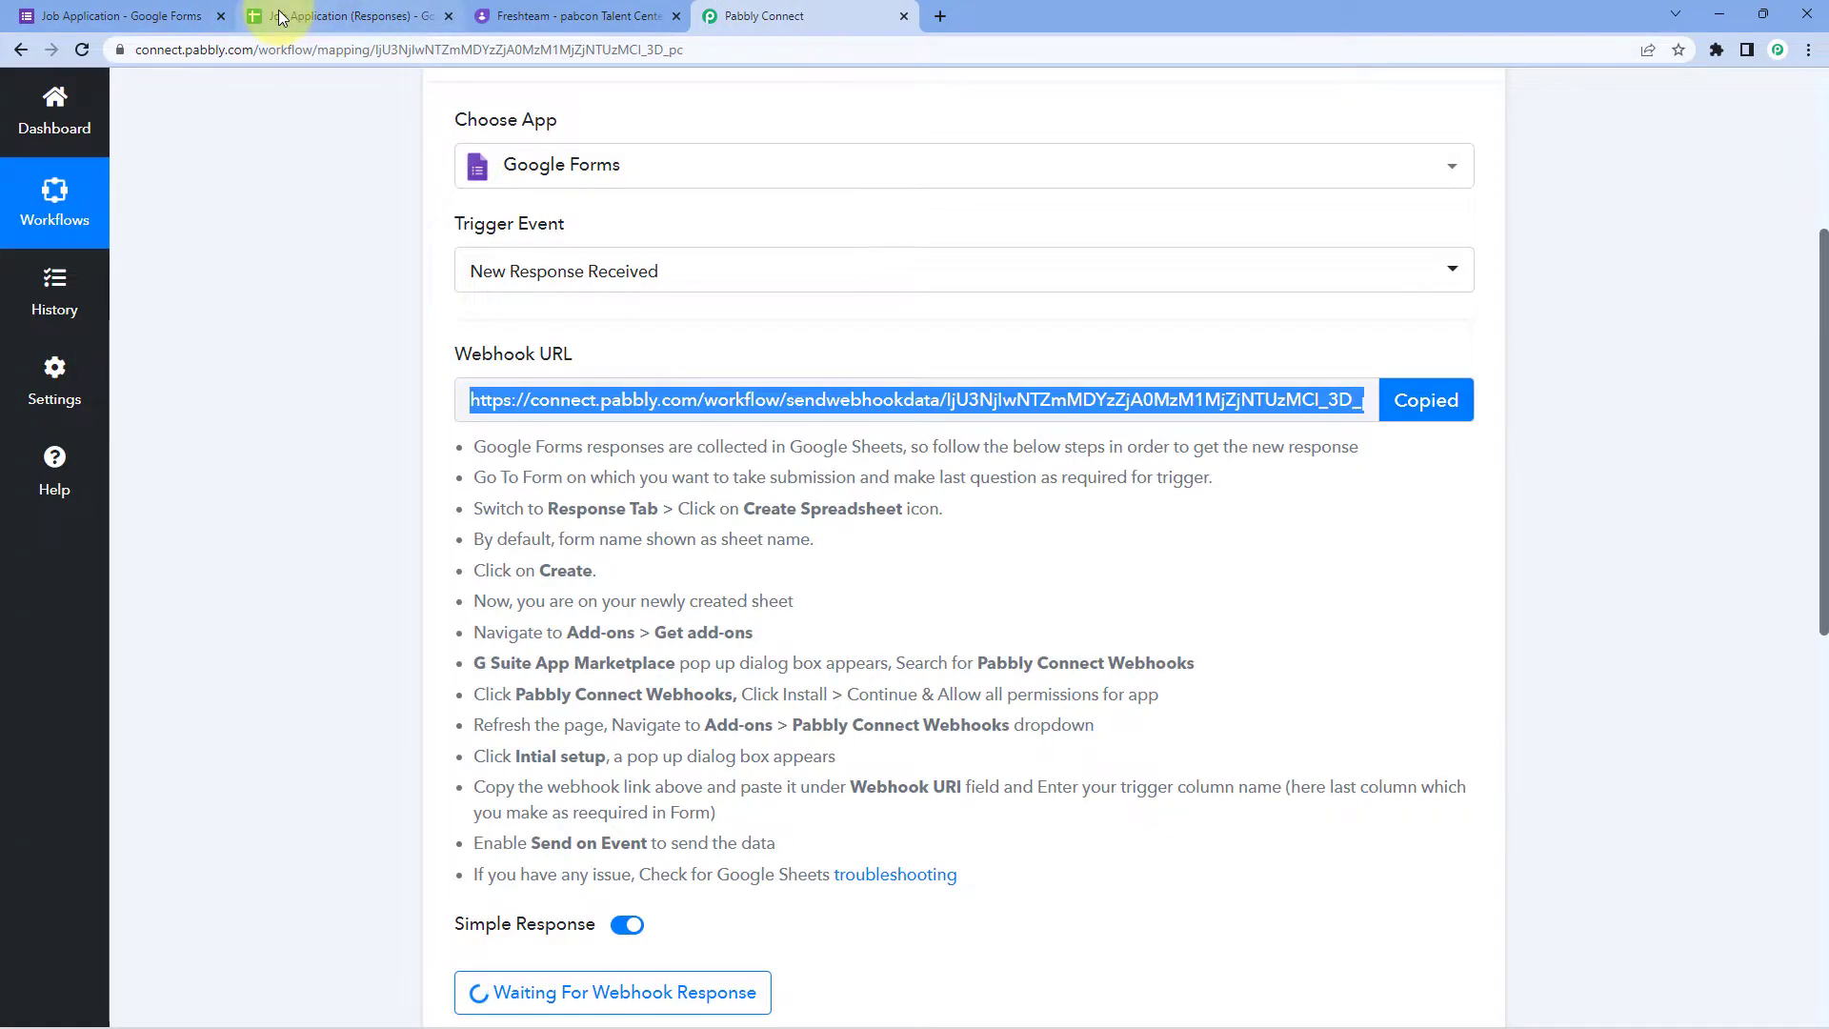
left_click(320, 23)
left_click(817, 527)
right_click(822, 539)
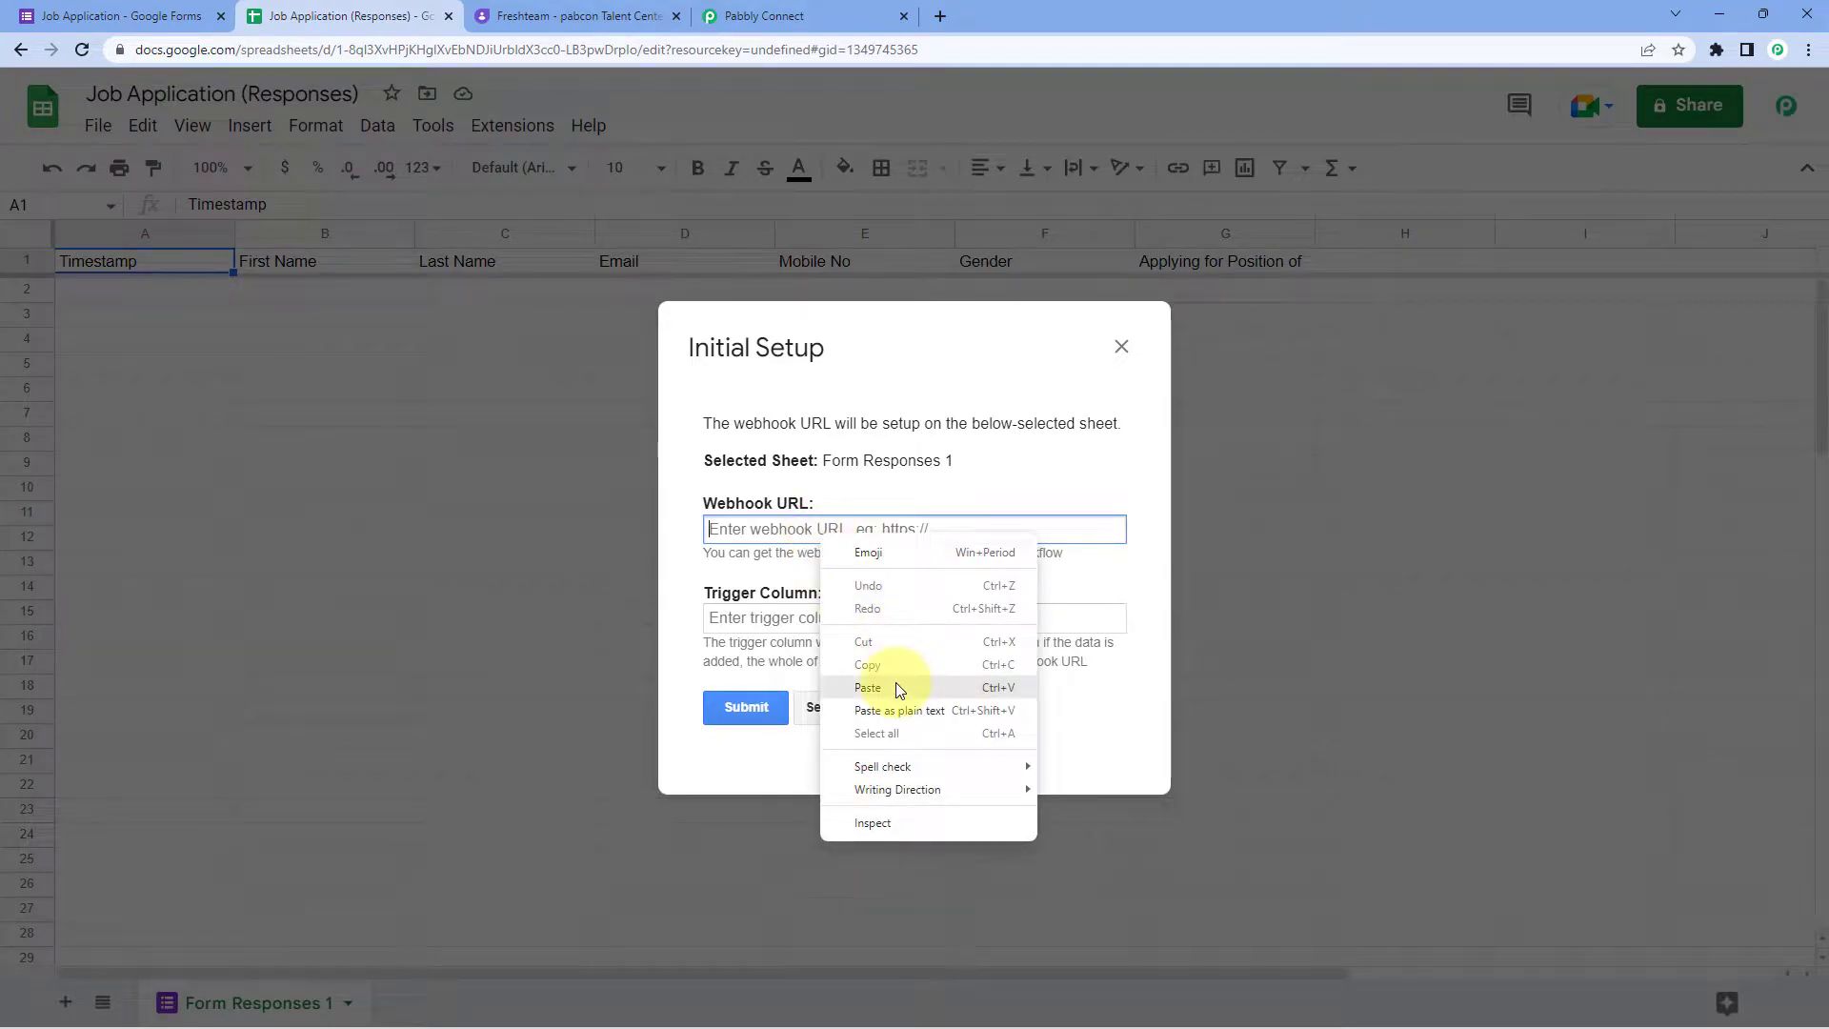
left_click(872, 687)
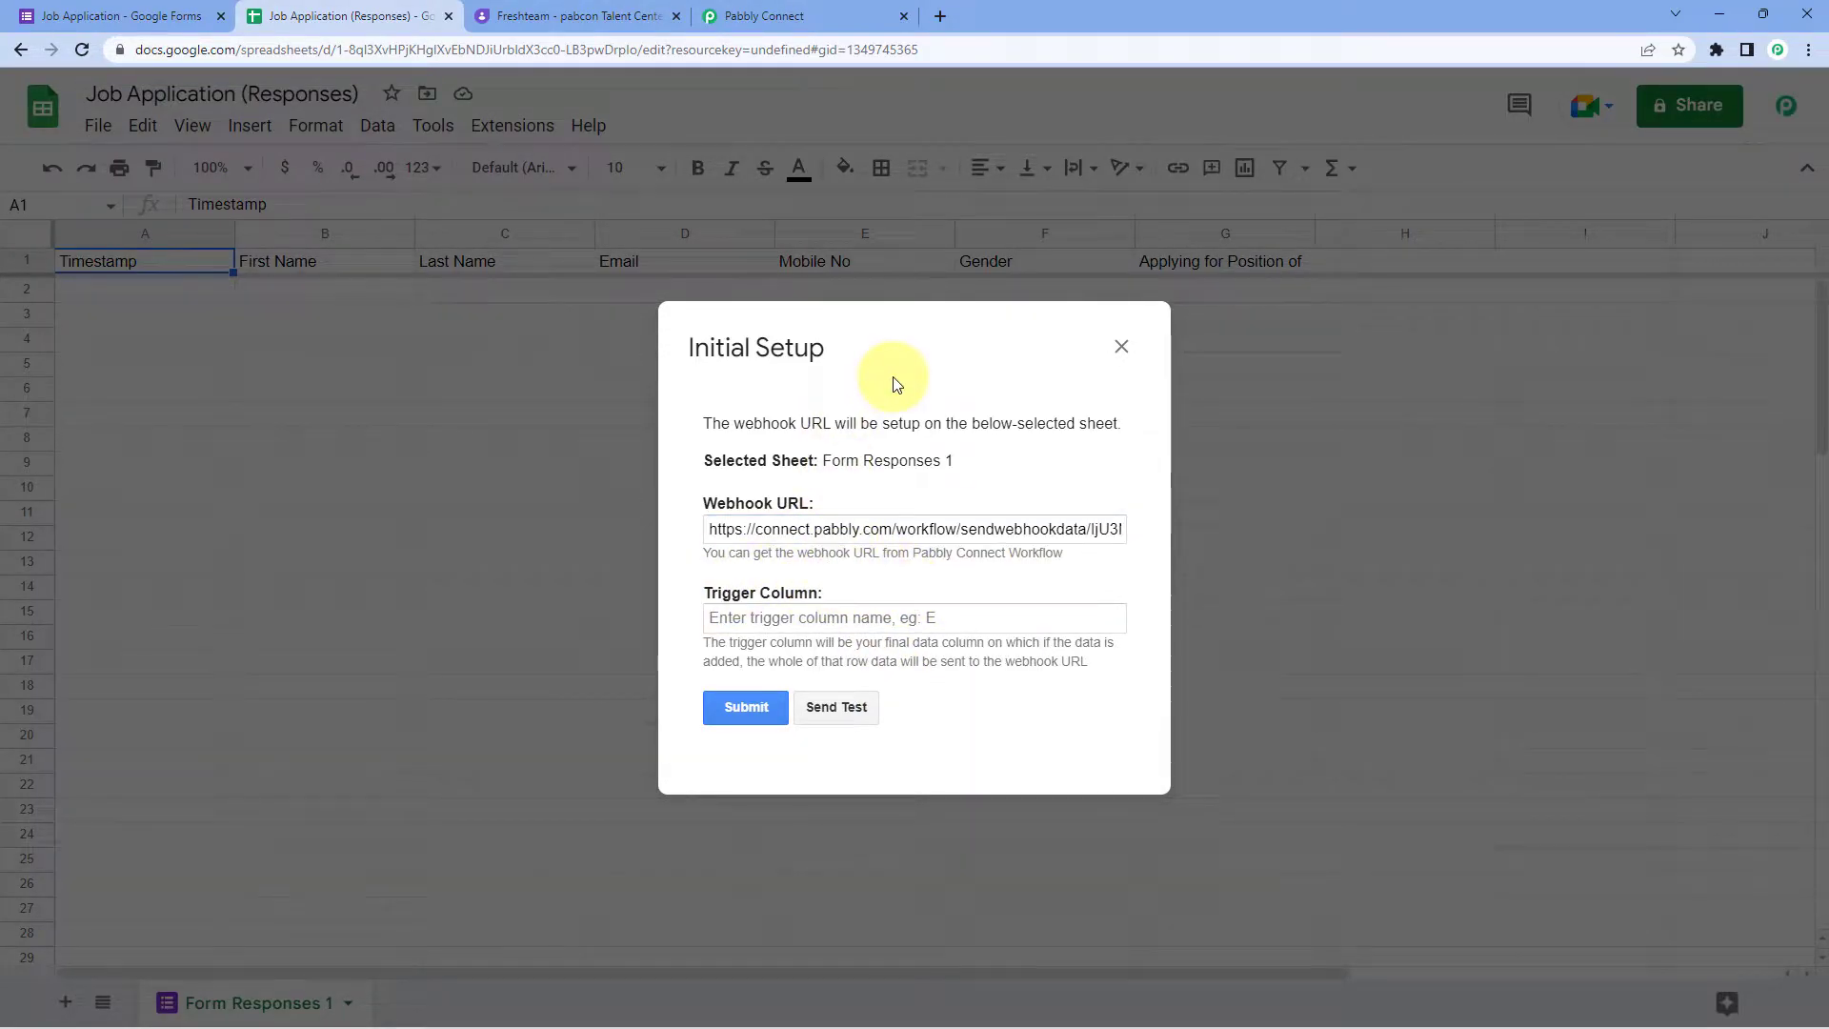
left_click_drag(866, 360, 835, 450)
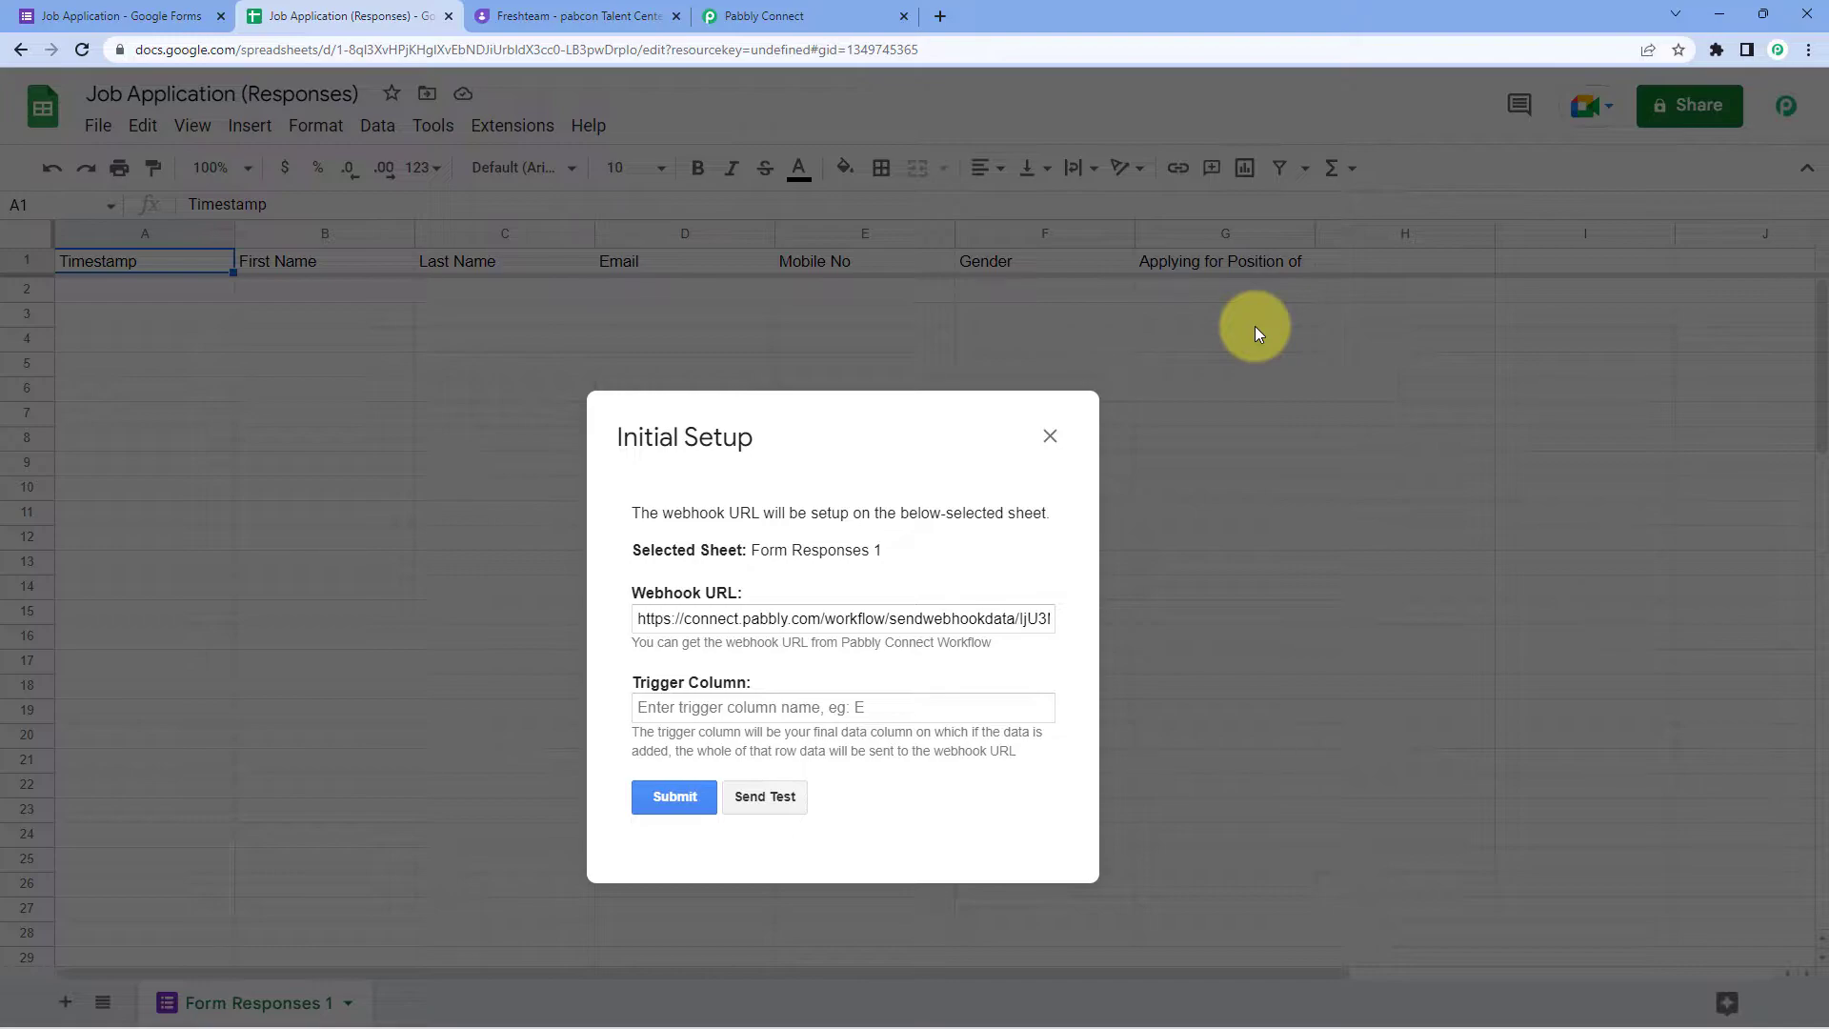
Step: Submit the webhook setup with trigger column G, then close it after success
left_click(748, 707)
type("G")
triple_click(825, 433)
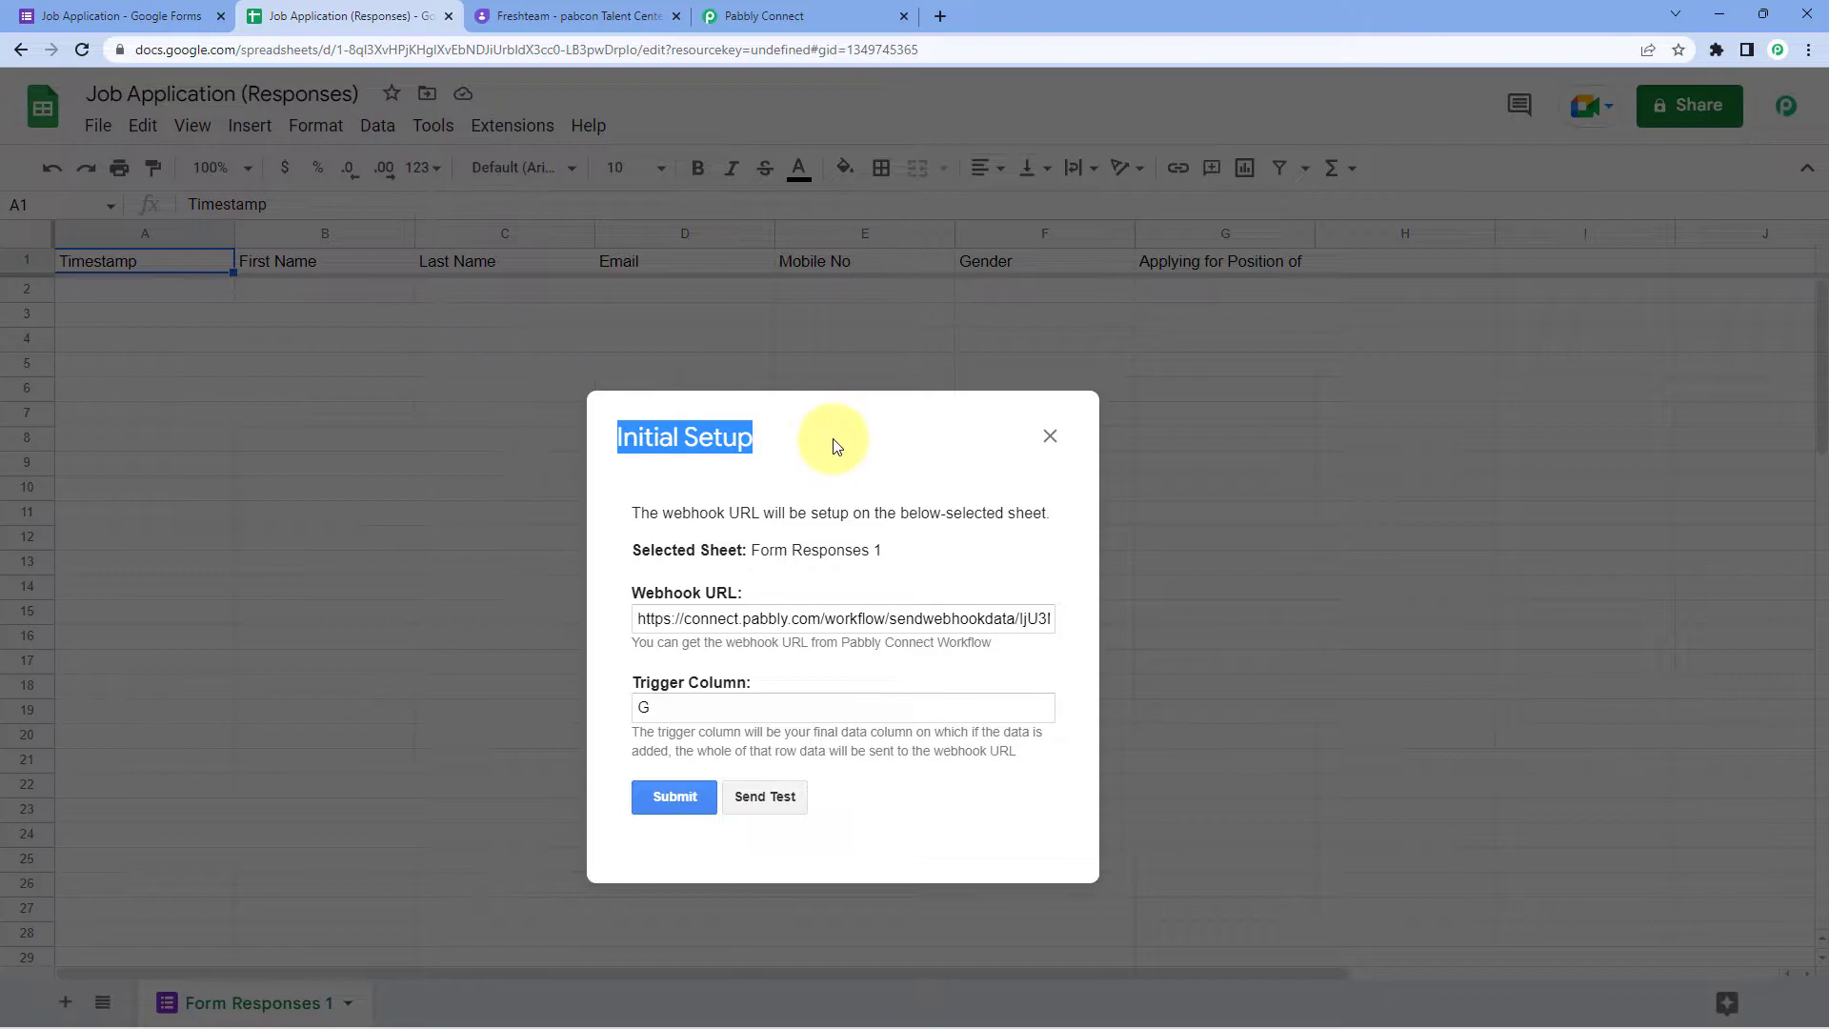
left_click_drag(804, 437, 886, 364)
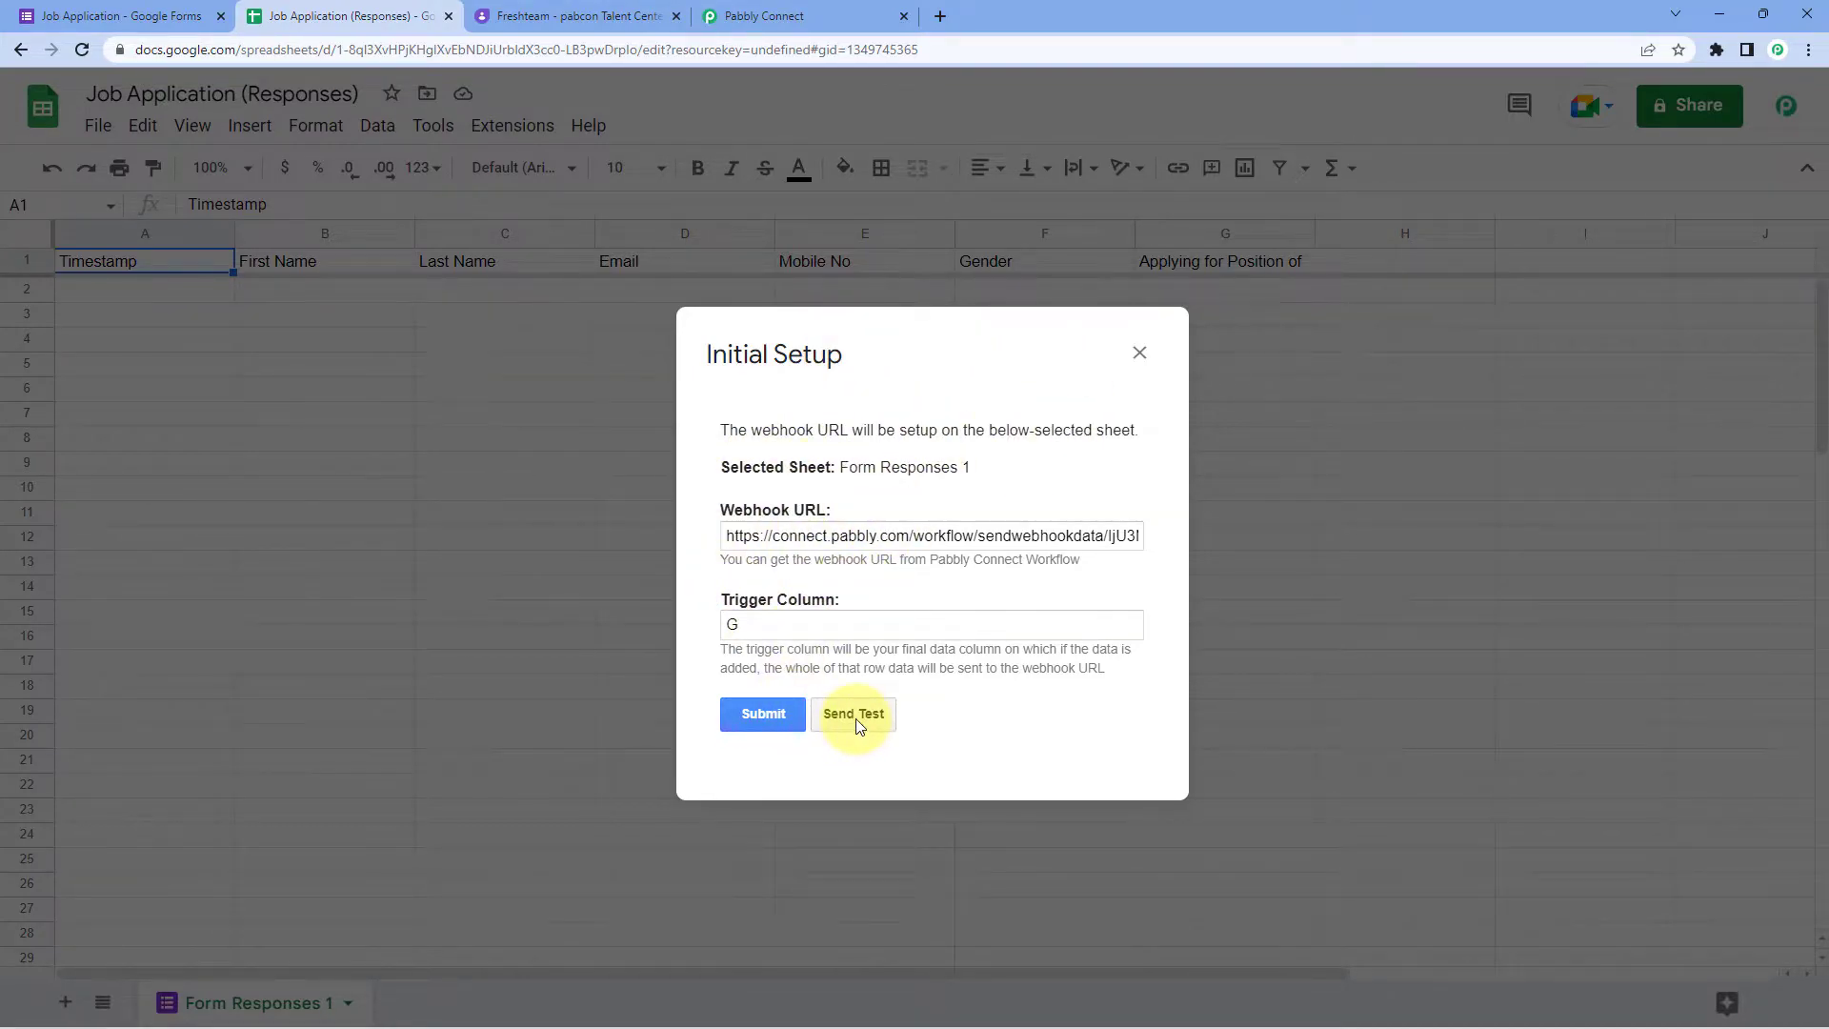
left_click(786, 713)
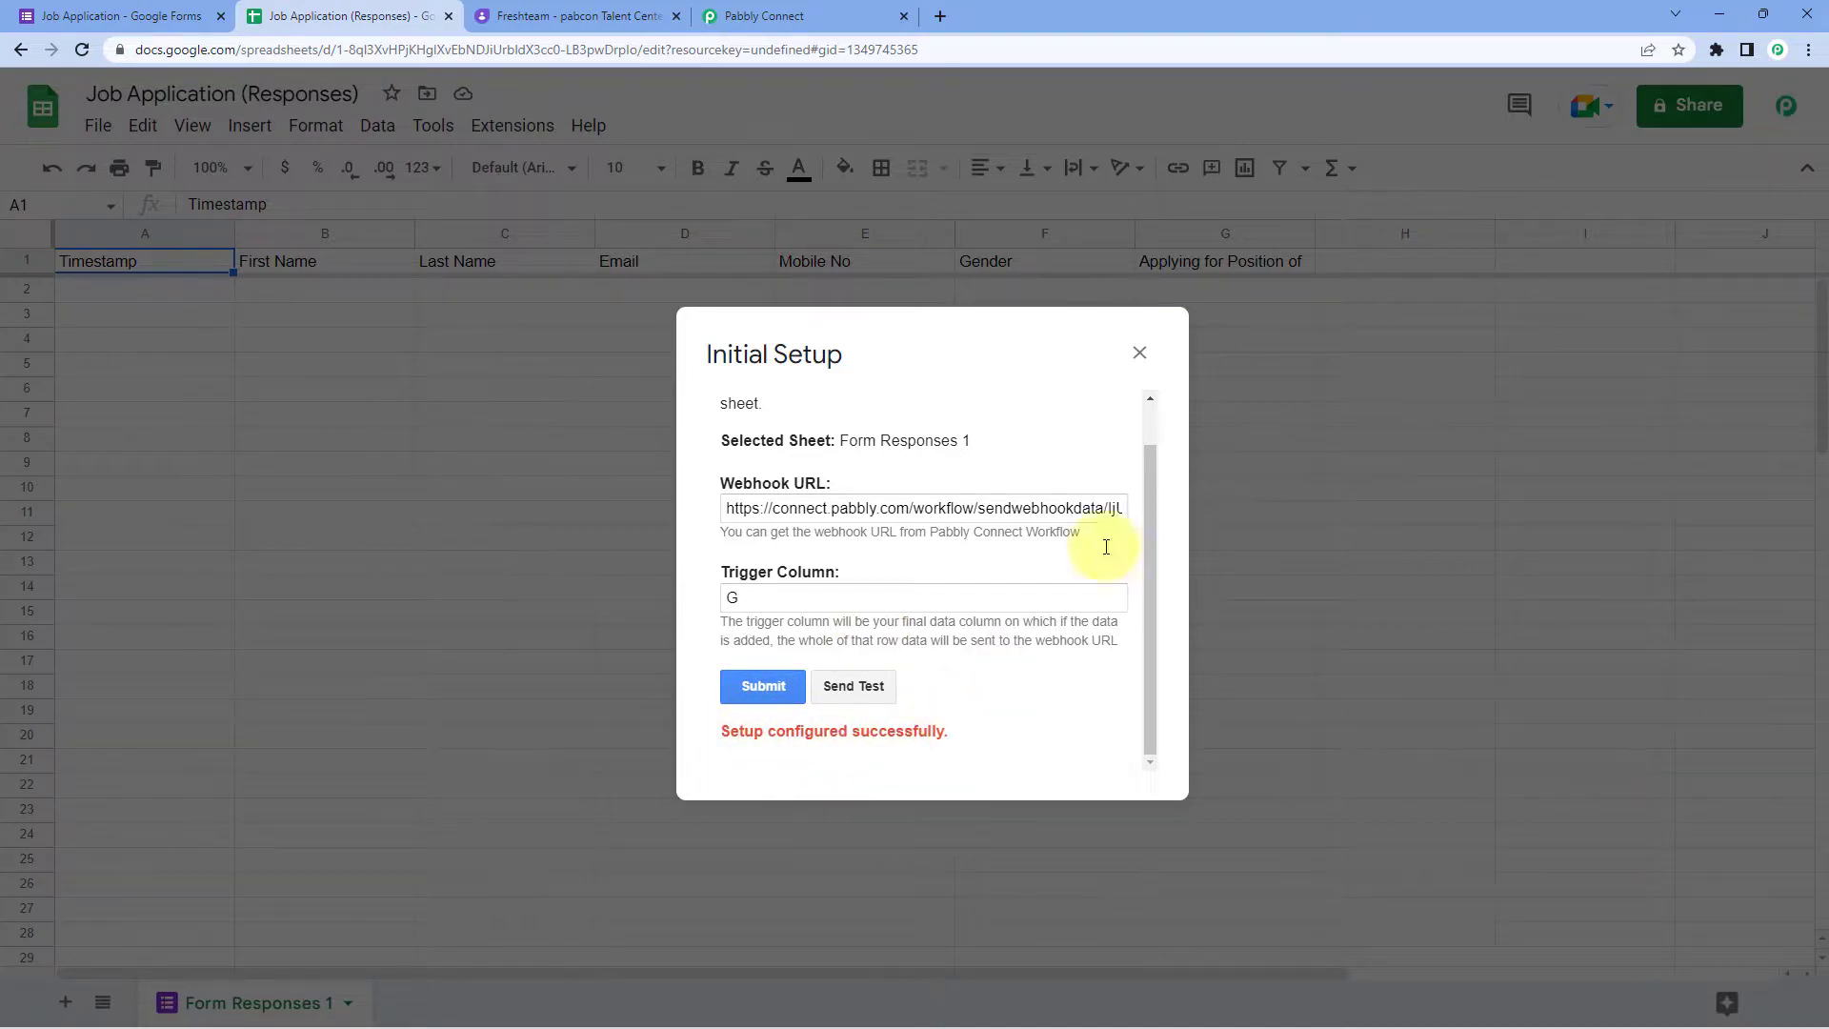
left_click(1138, 353)
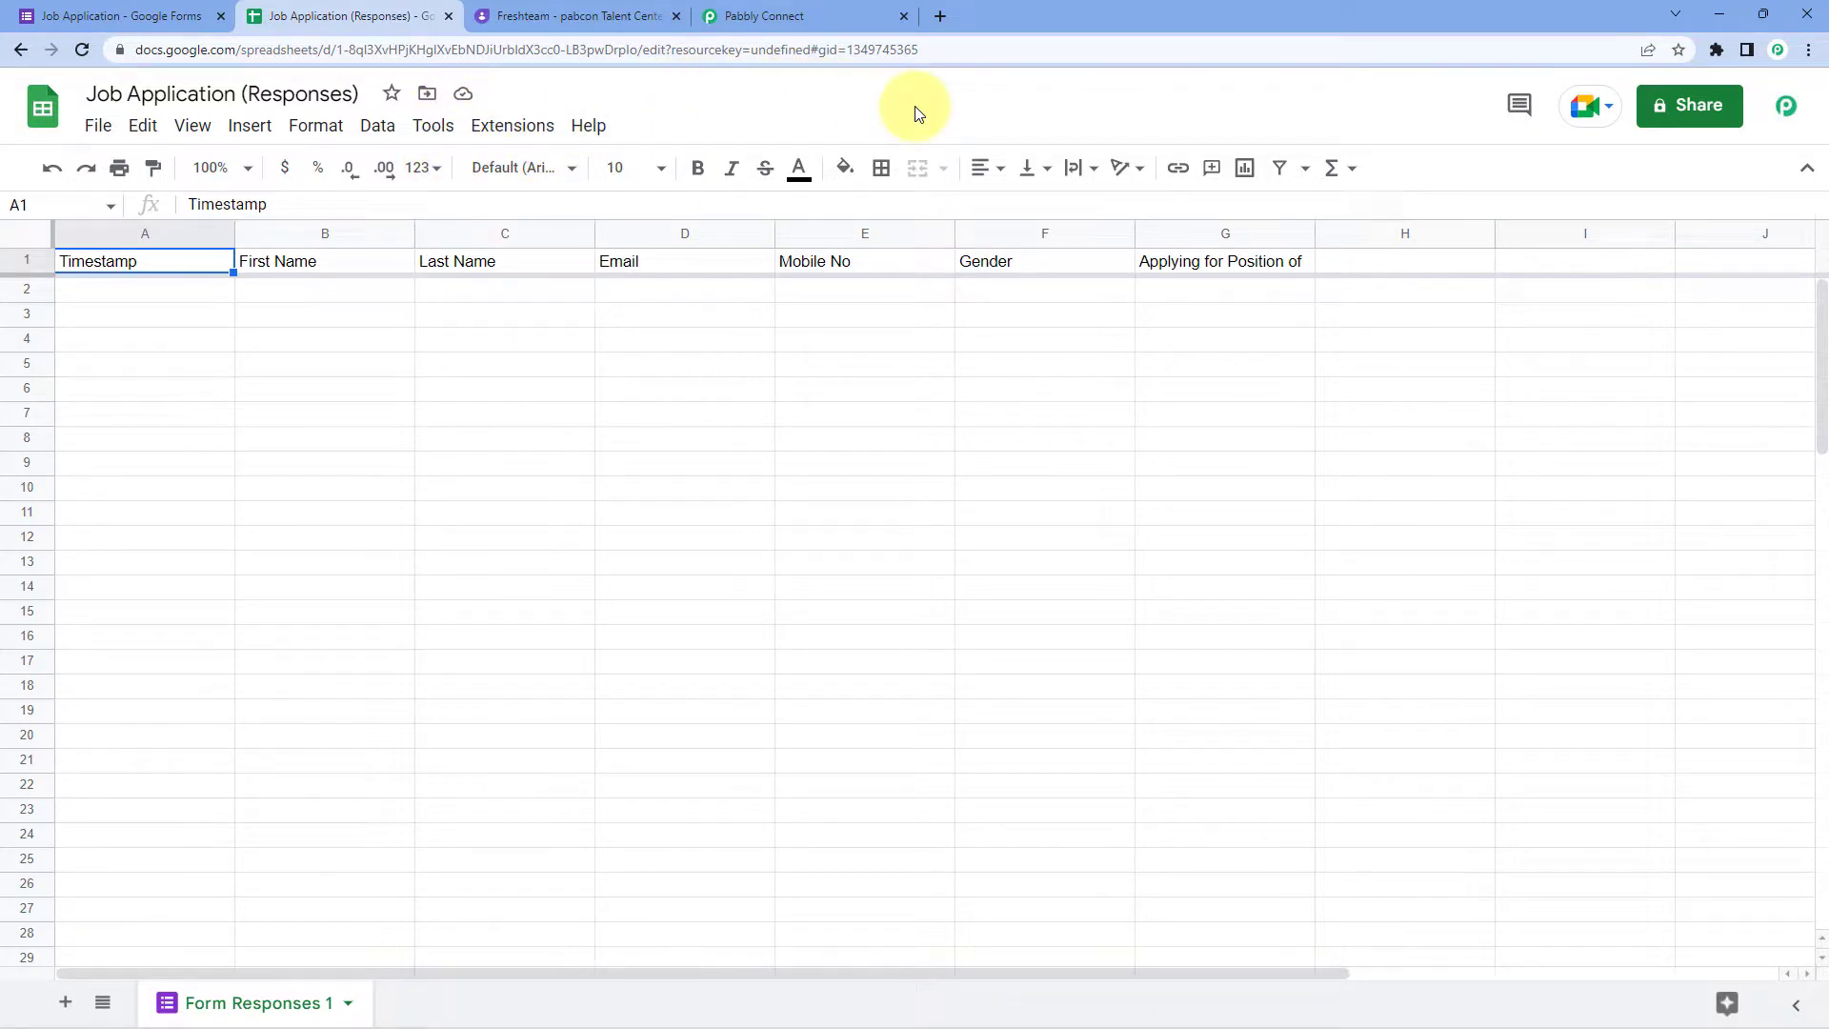
Step: Enable Pabbly Connect Webhooks > Send On Event for new response rows
left_click(524, 141)
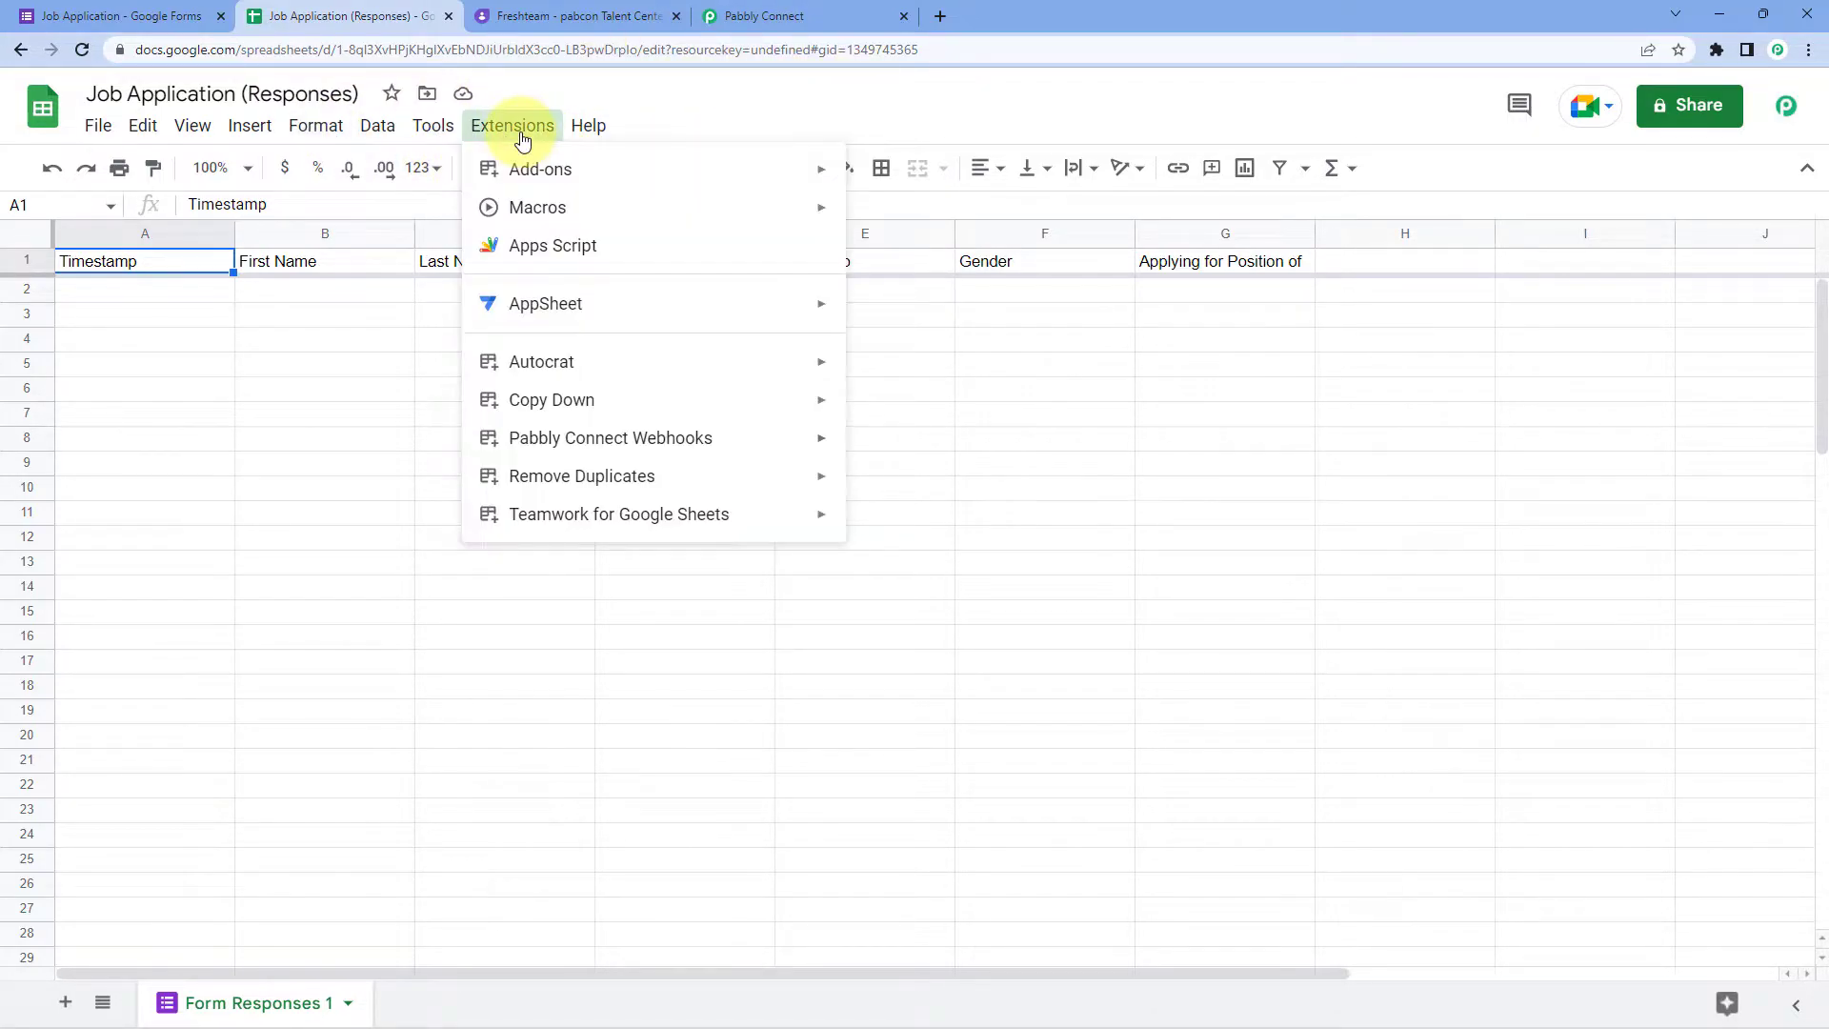
mouse_move(550, 438)
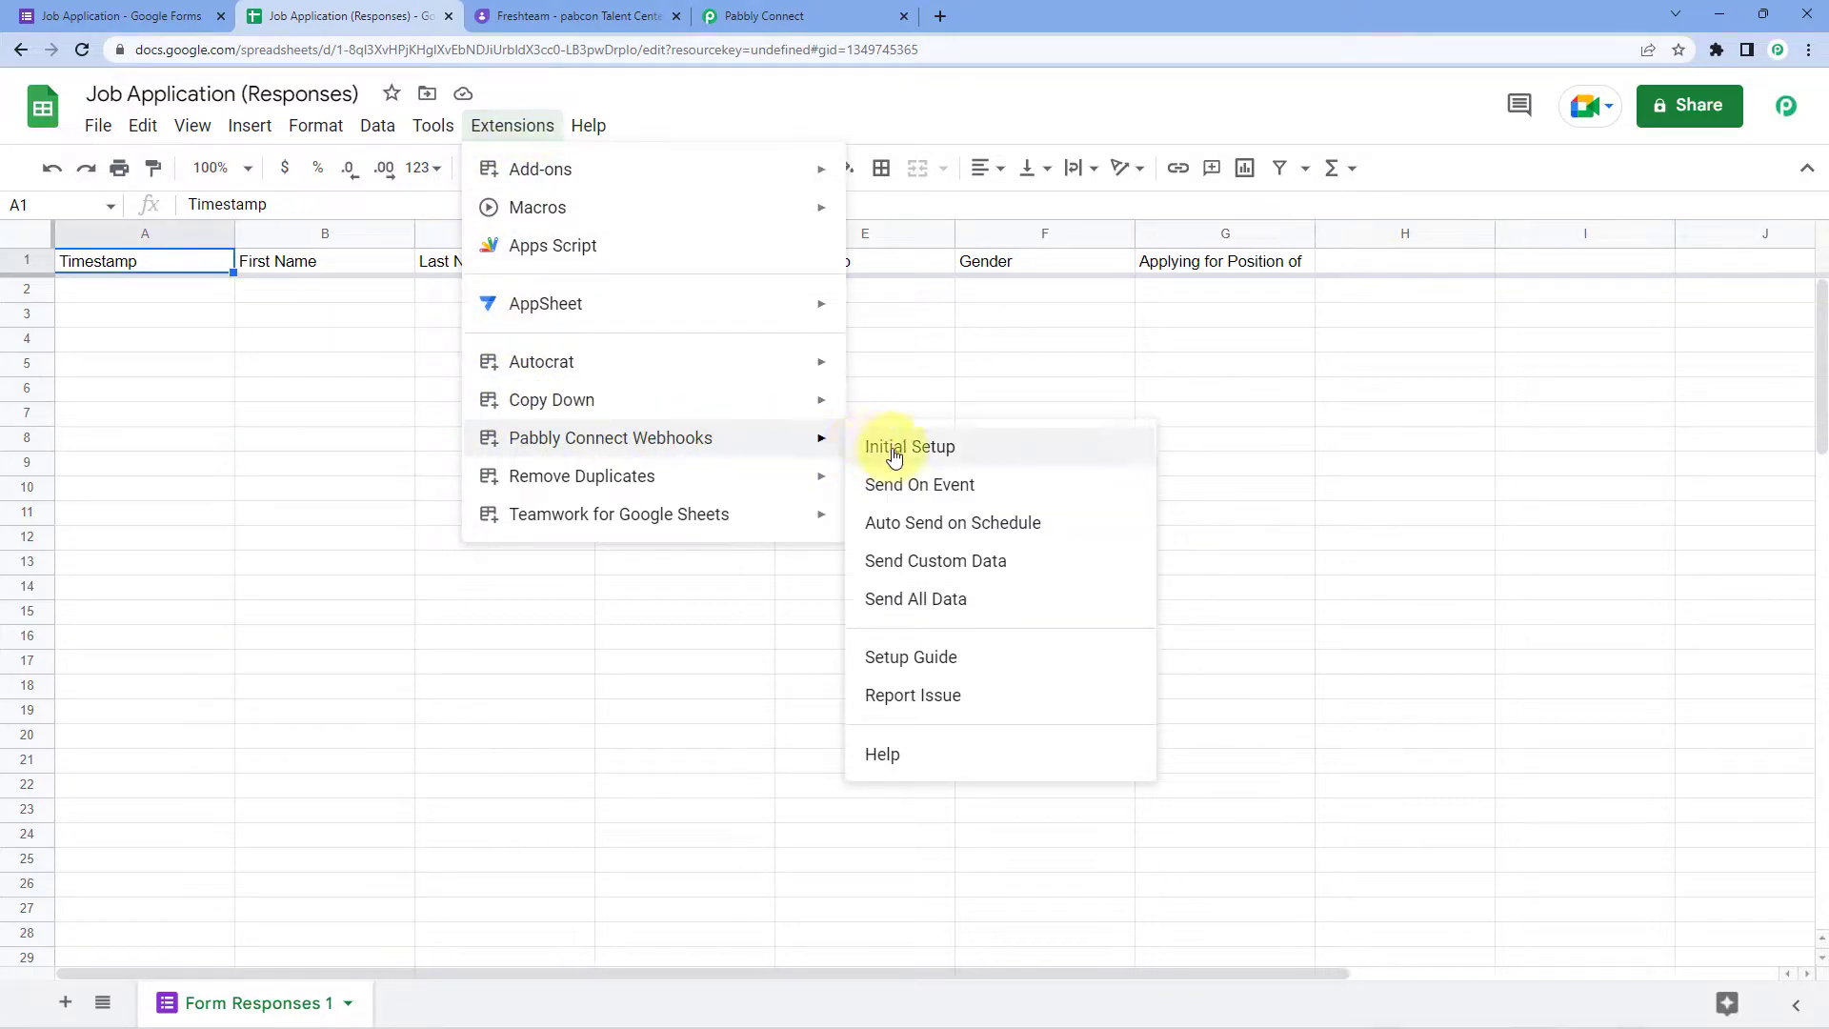
left_click(912, 485)
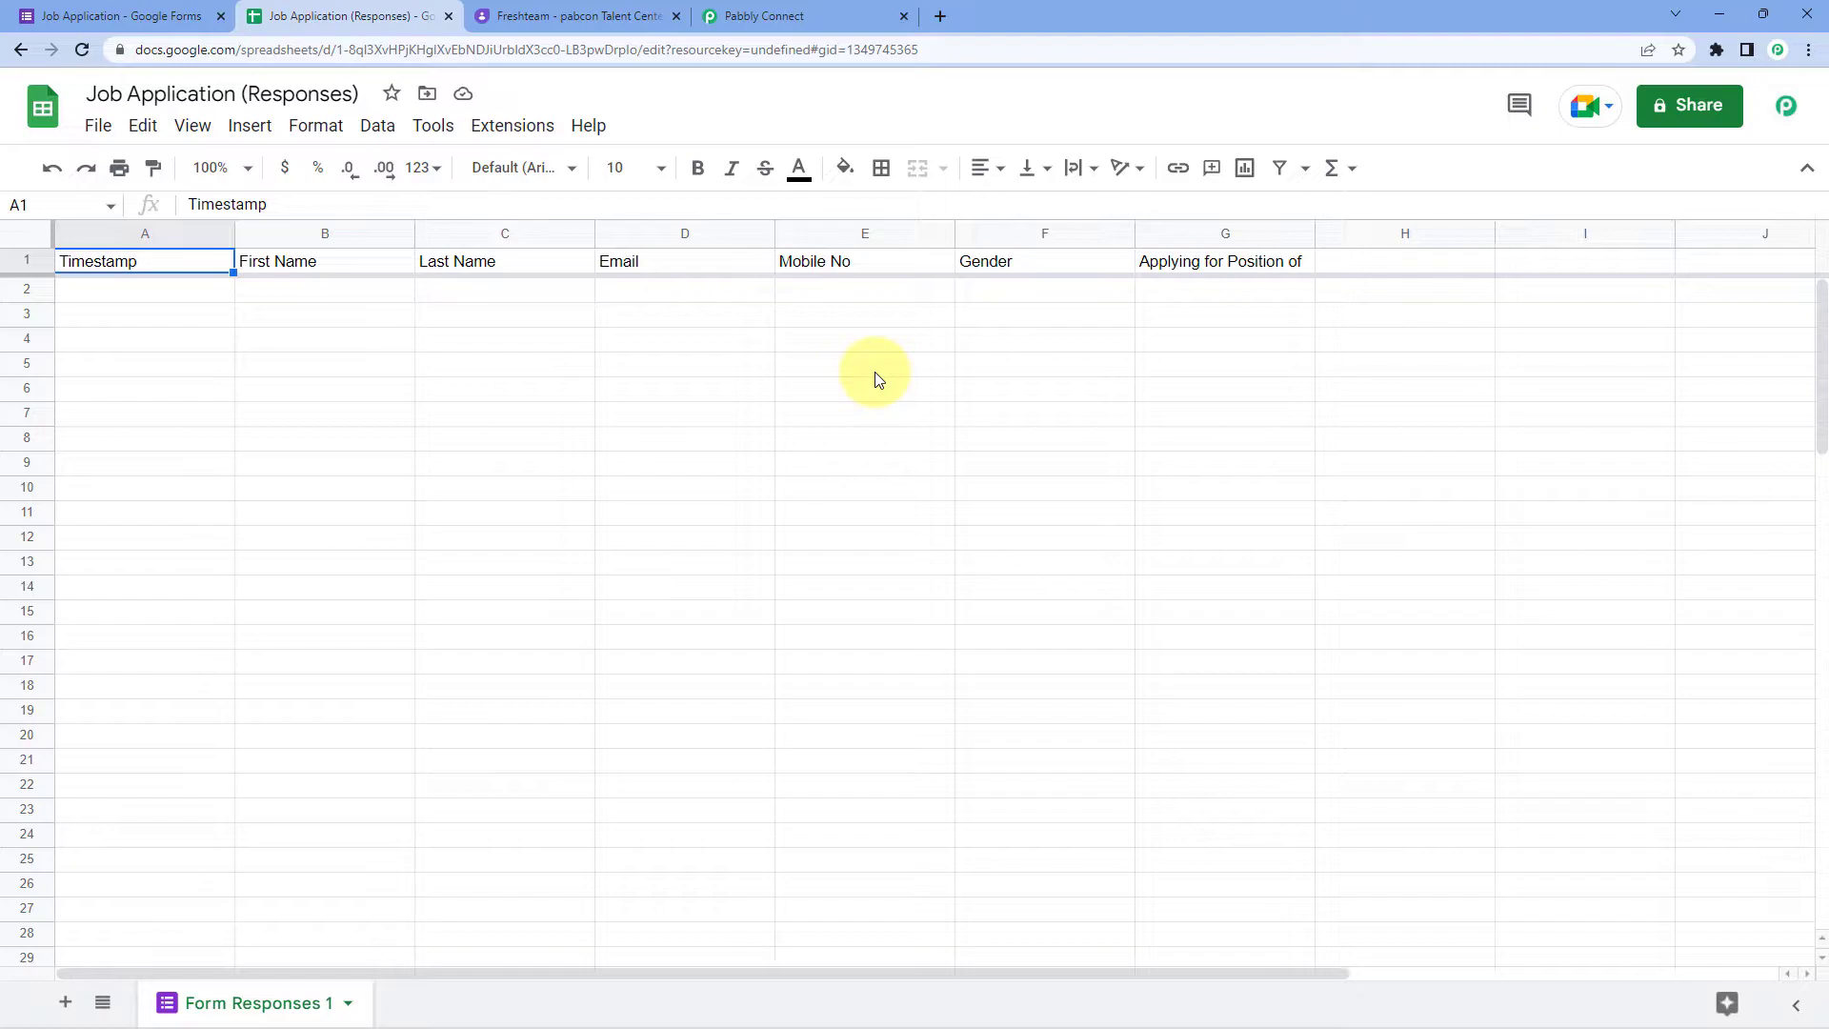
Step: Check the Pabbly trigger is still waiting, then return to the Job Application form editor
left_click(818, 17)
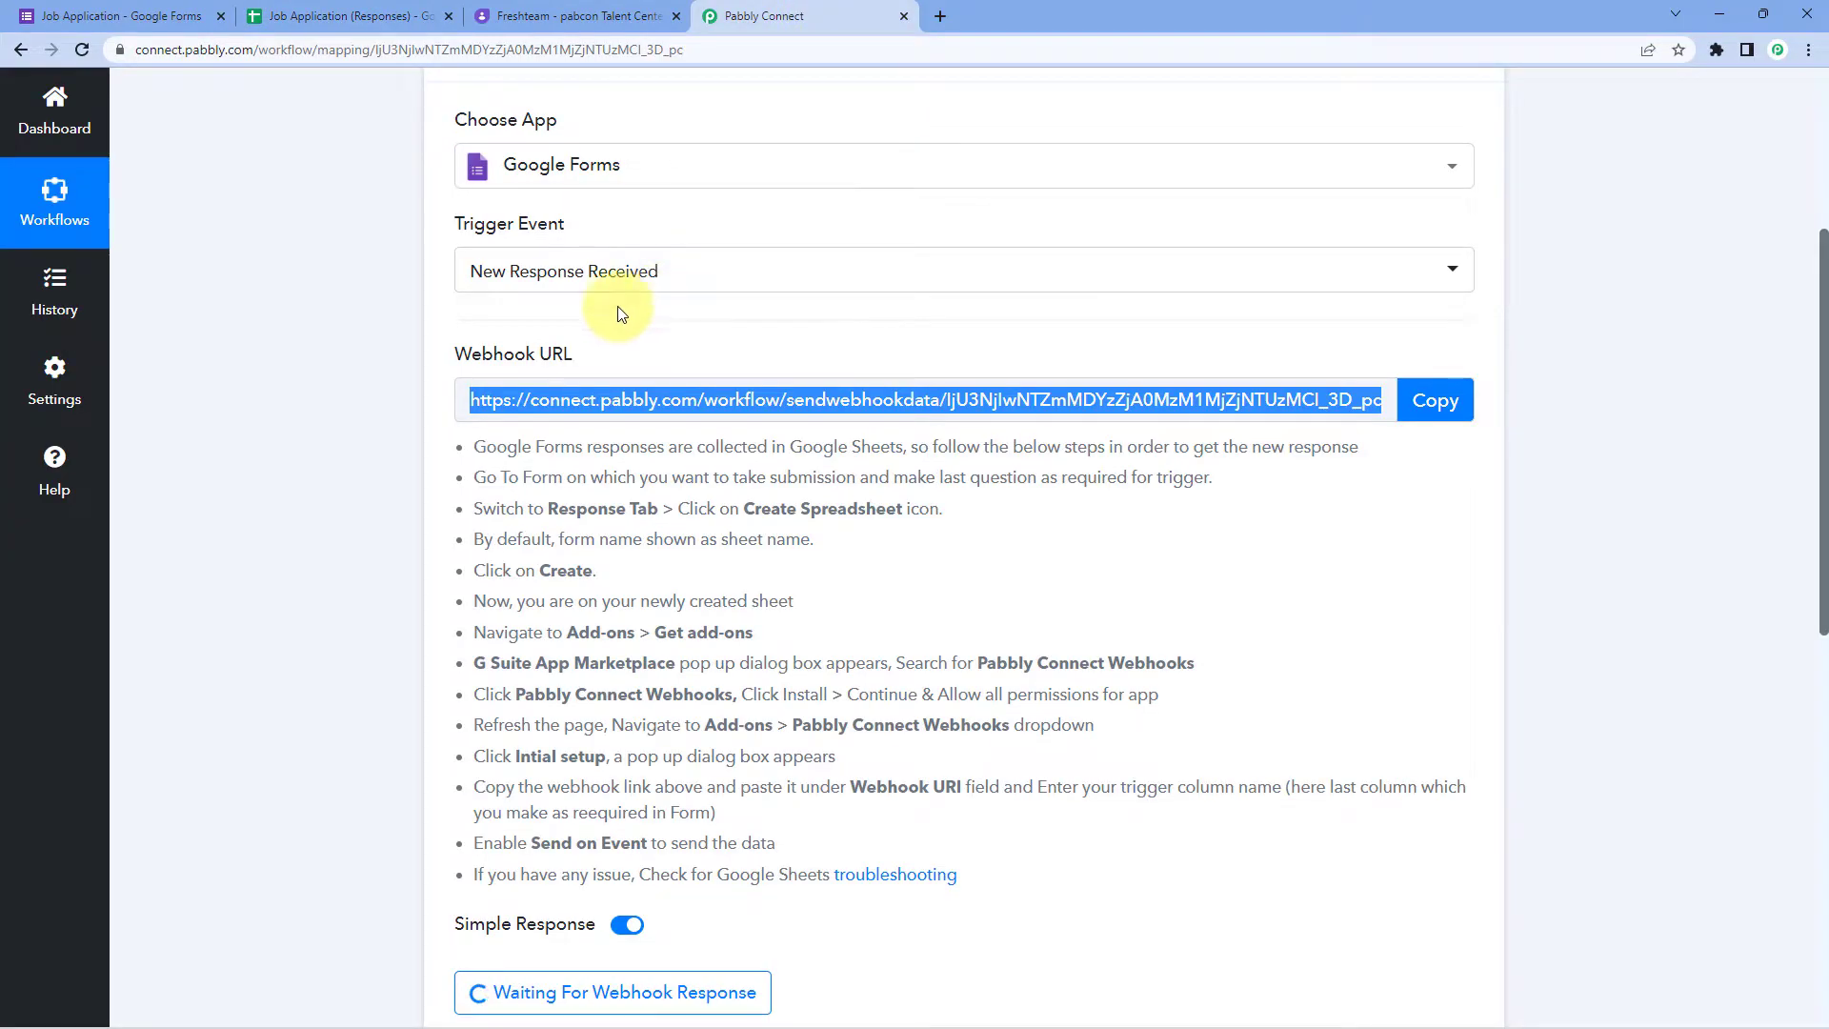
scroll(343, 359, "down", 1)
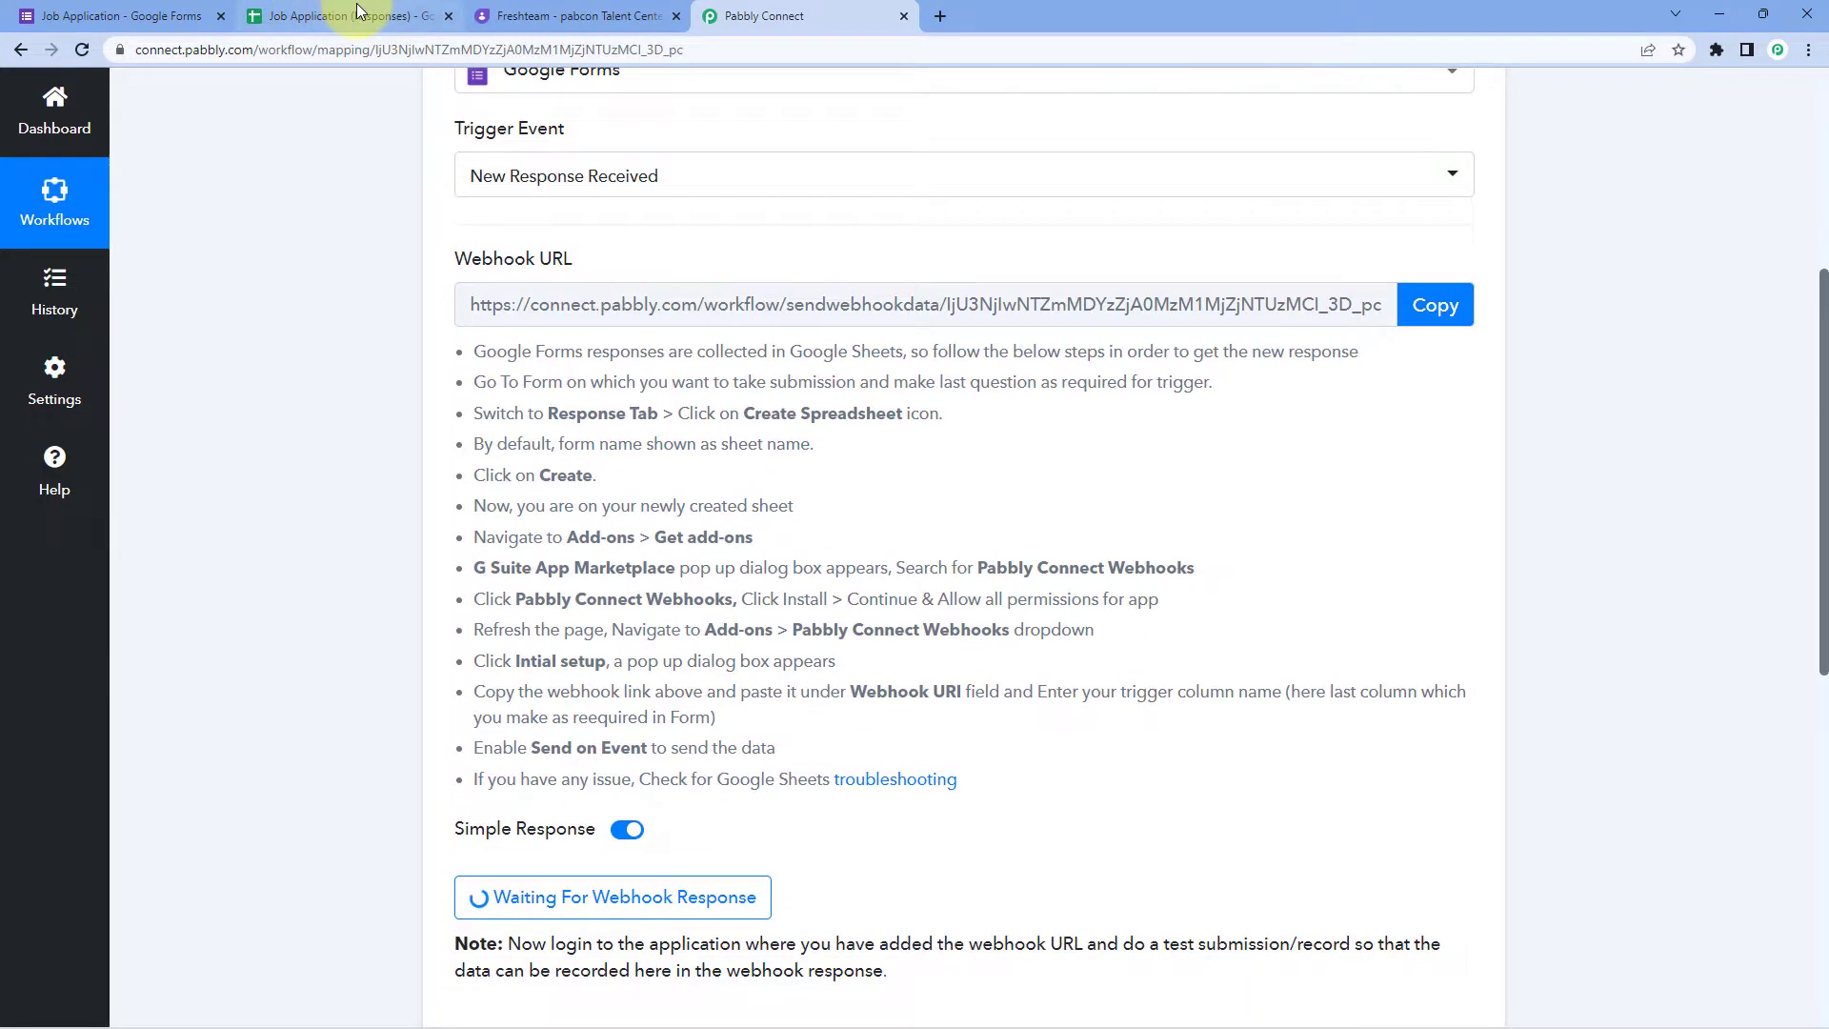
left_click(359, 14)
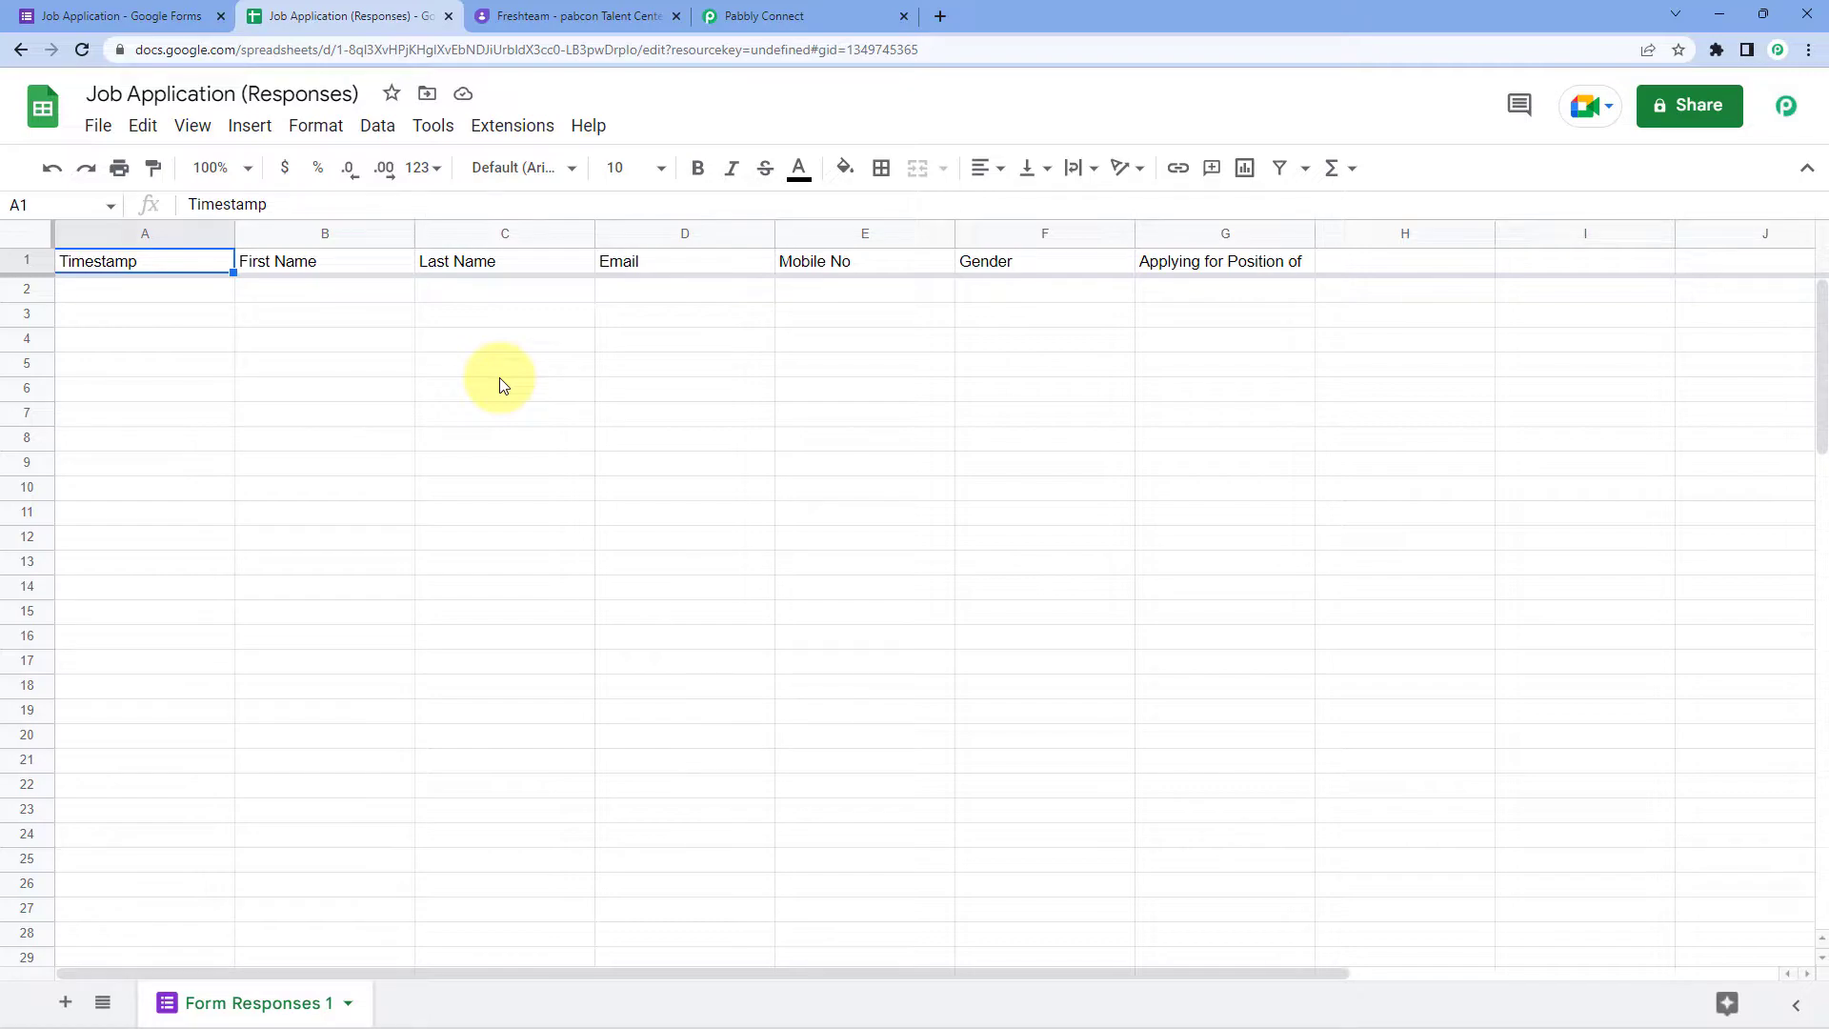
left_click(181, 16)
left_click(764, 183)
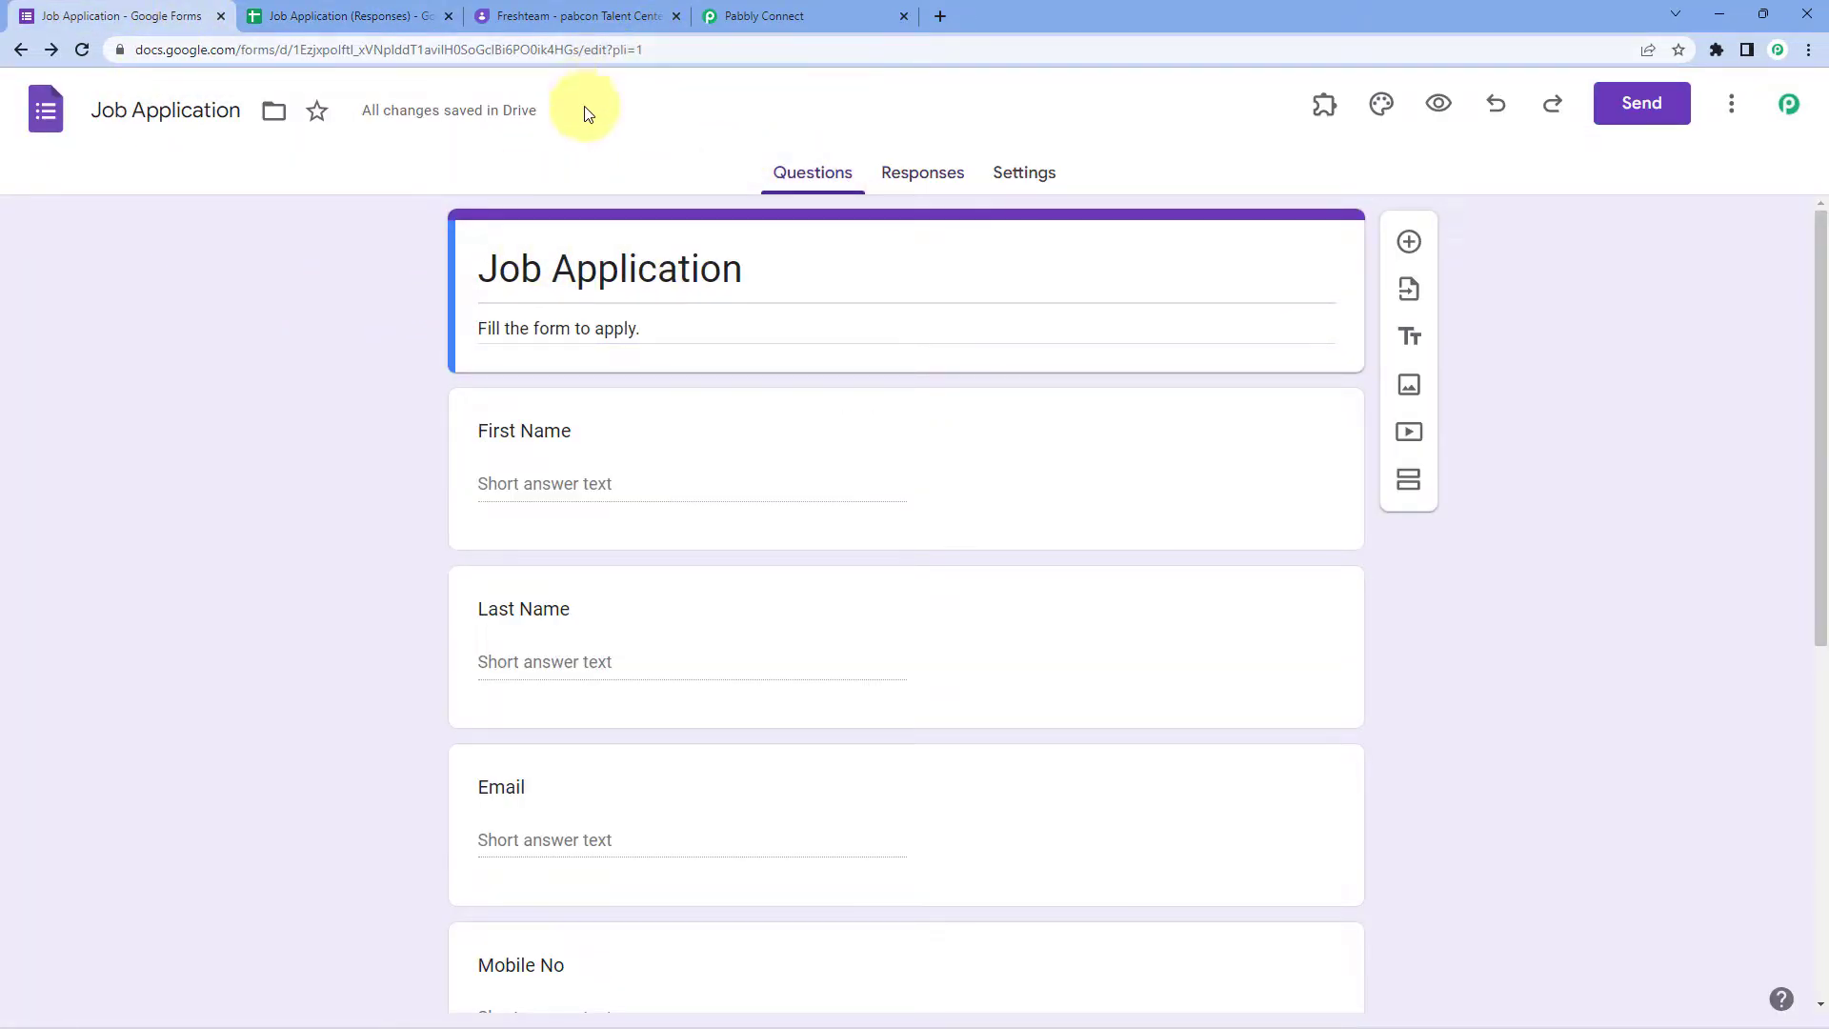
left_click(757, 16)
scroll(343, 281, "down", 5)
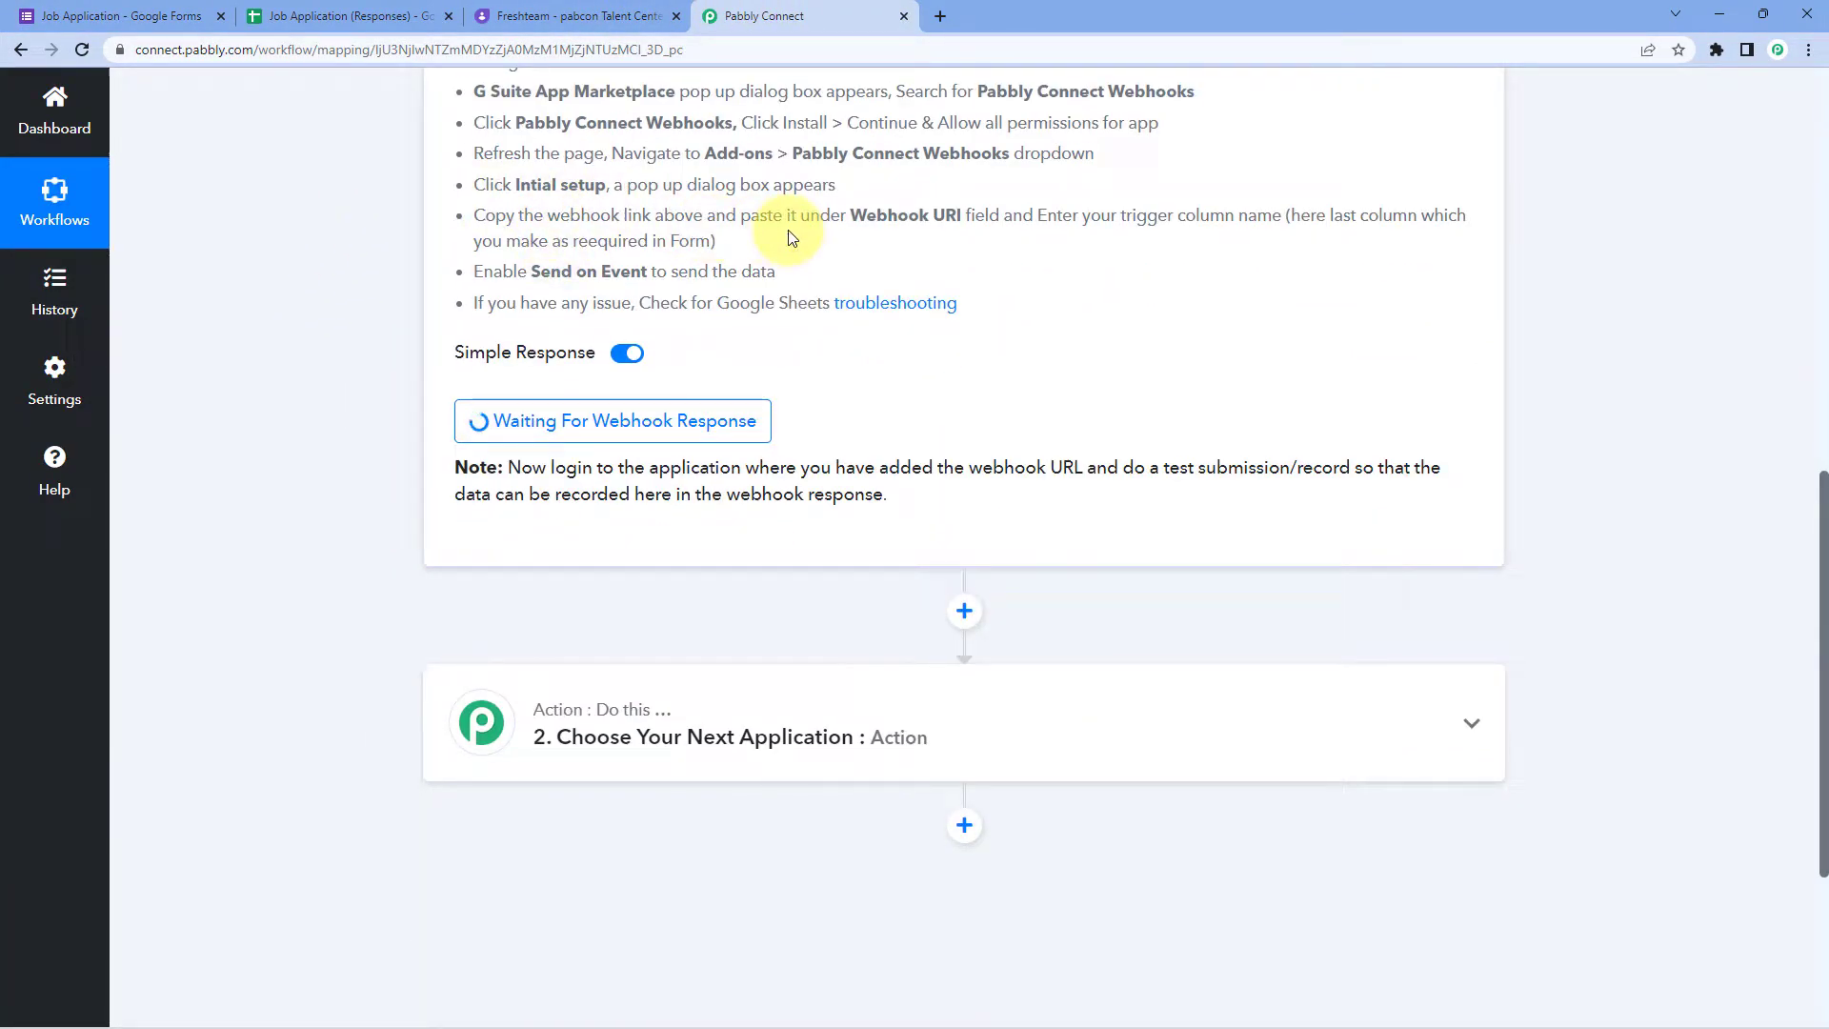
left_click(122, 16)
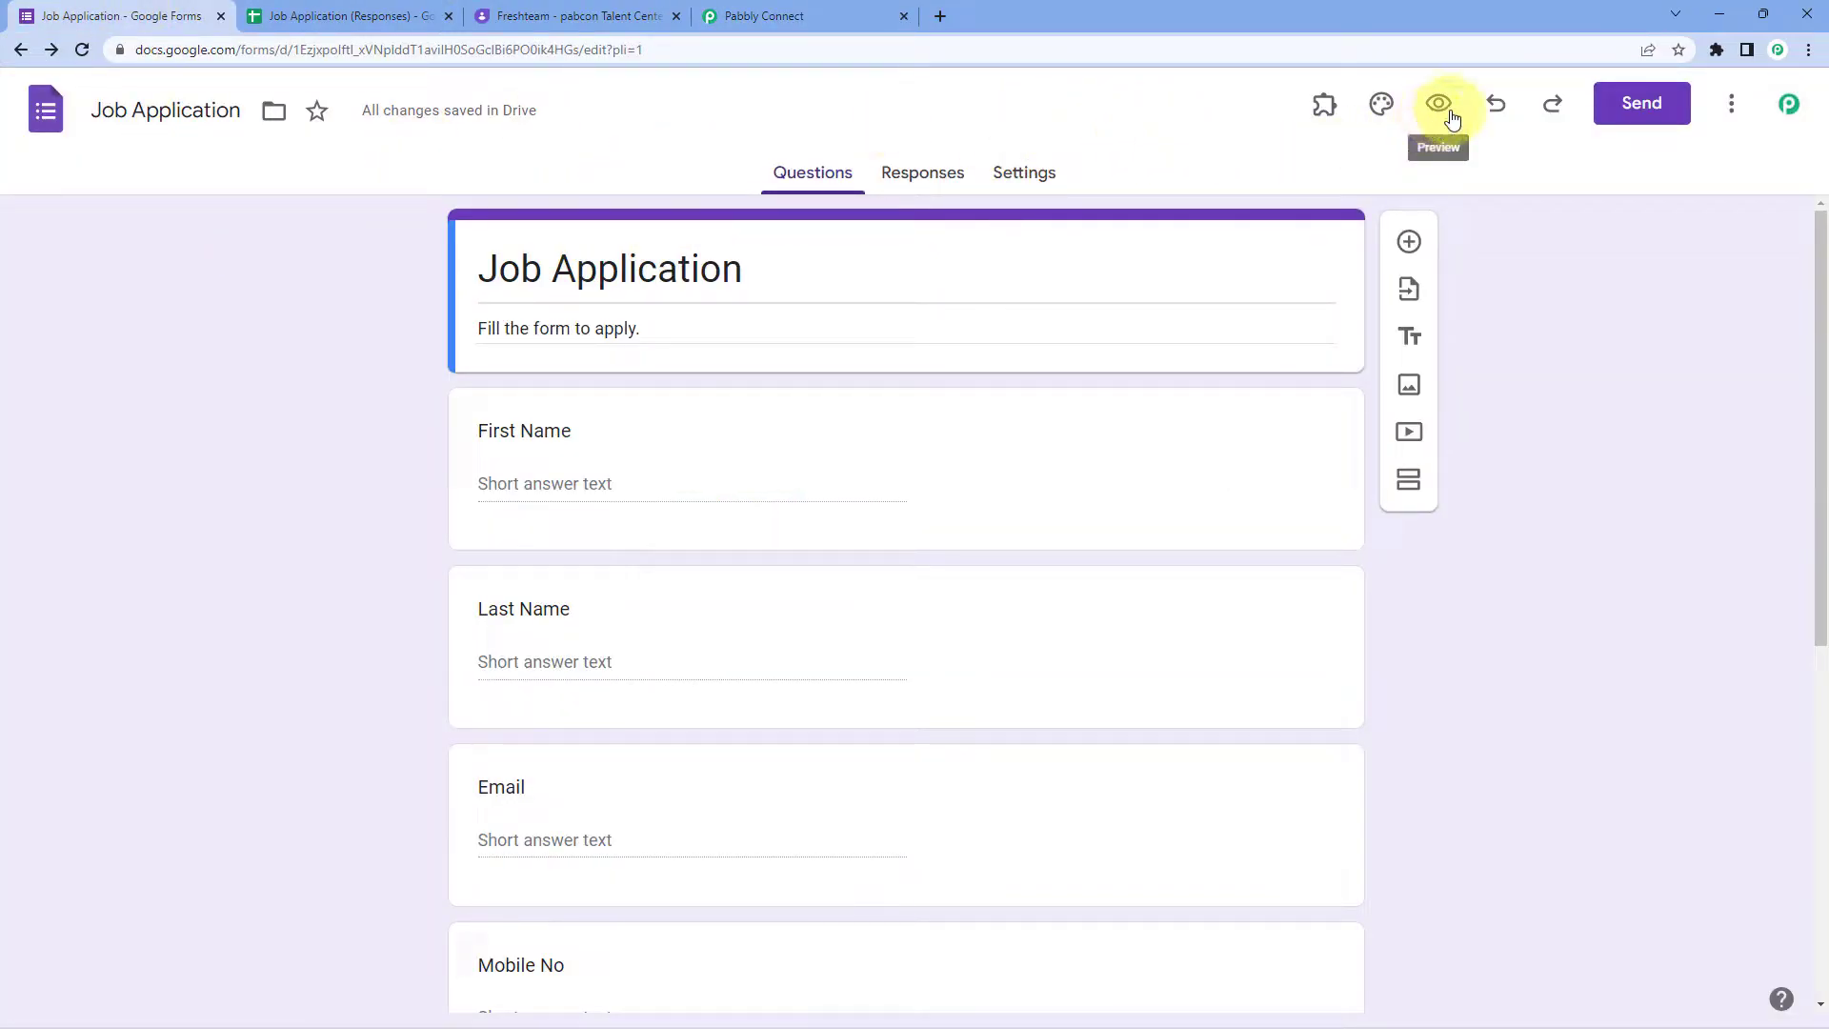
Step: Copy the Job Application form's shareable link and load it in a new tab
left_click(1635, 105)
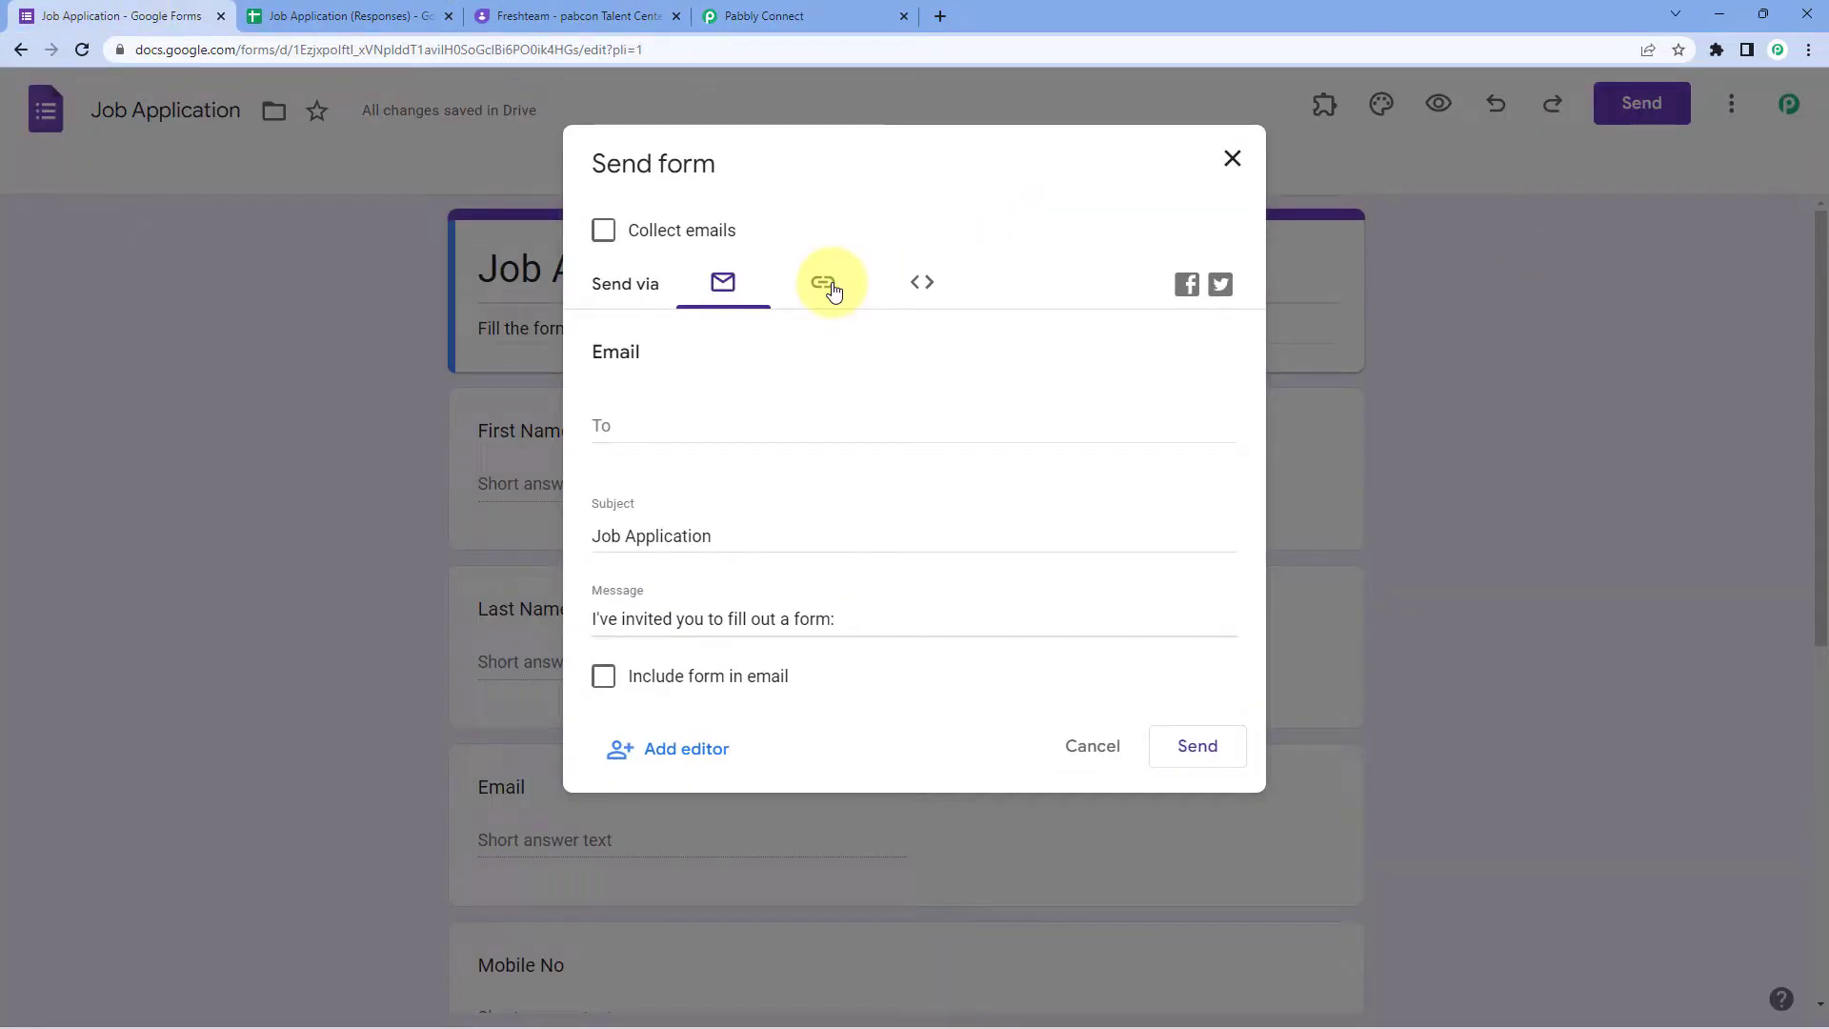
left_click(823, 284)
left_click(1197, 469)
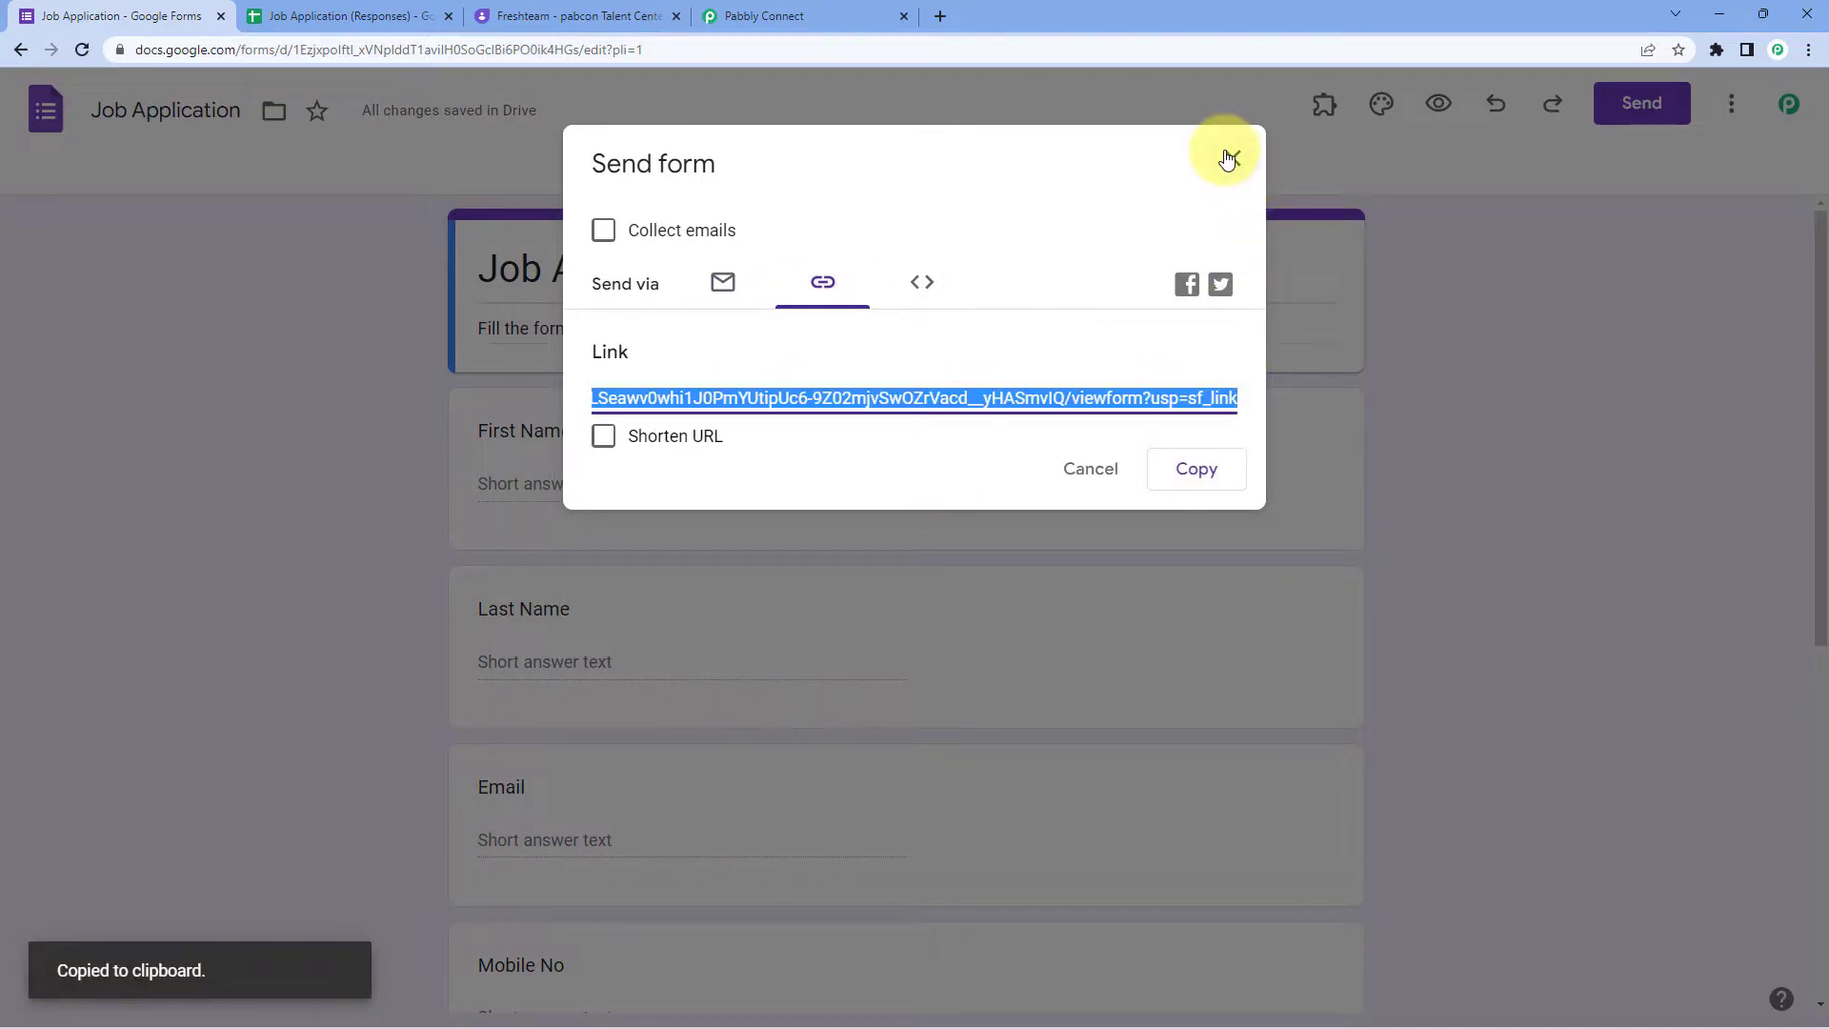
left_click(1232, 158)
left_click(935, 19)
key("ctrl+v")
key("Return")
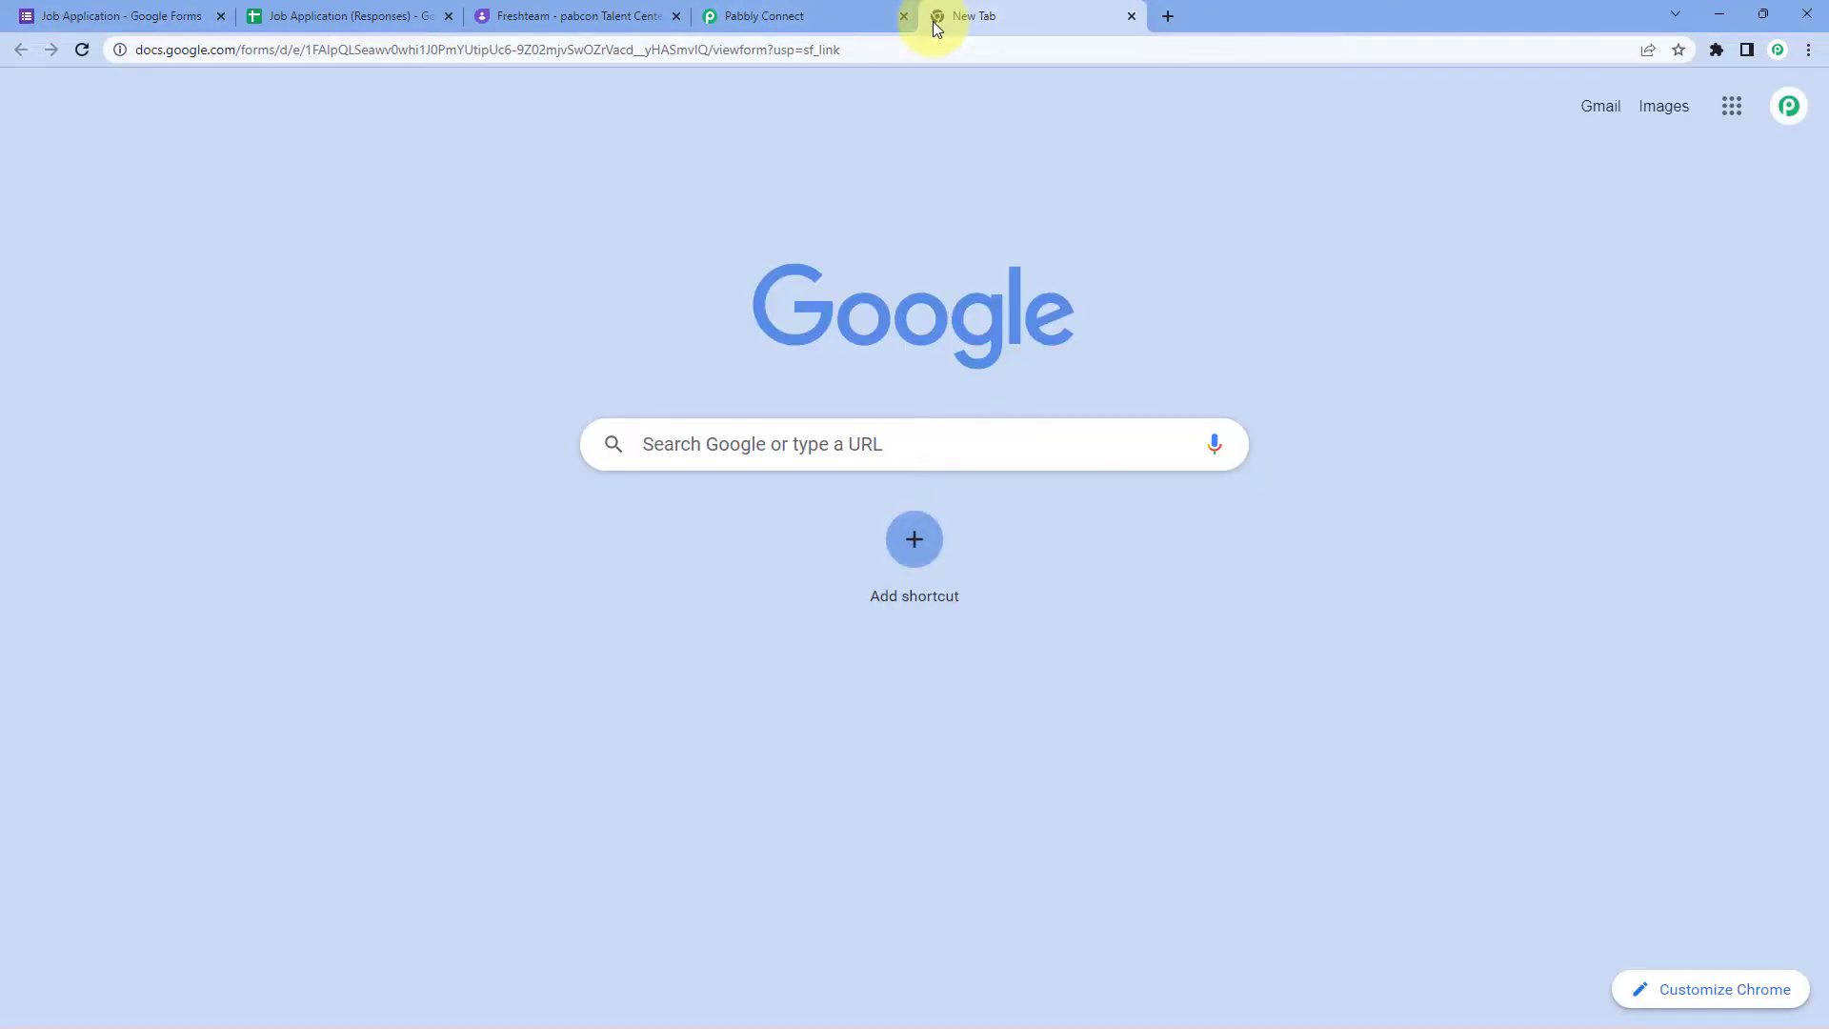
Step: Enter the dummy applicant's first name, last name and demo e-mail, fixing the e-mail typo
left_click(661, 396)
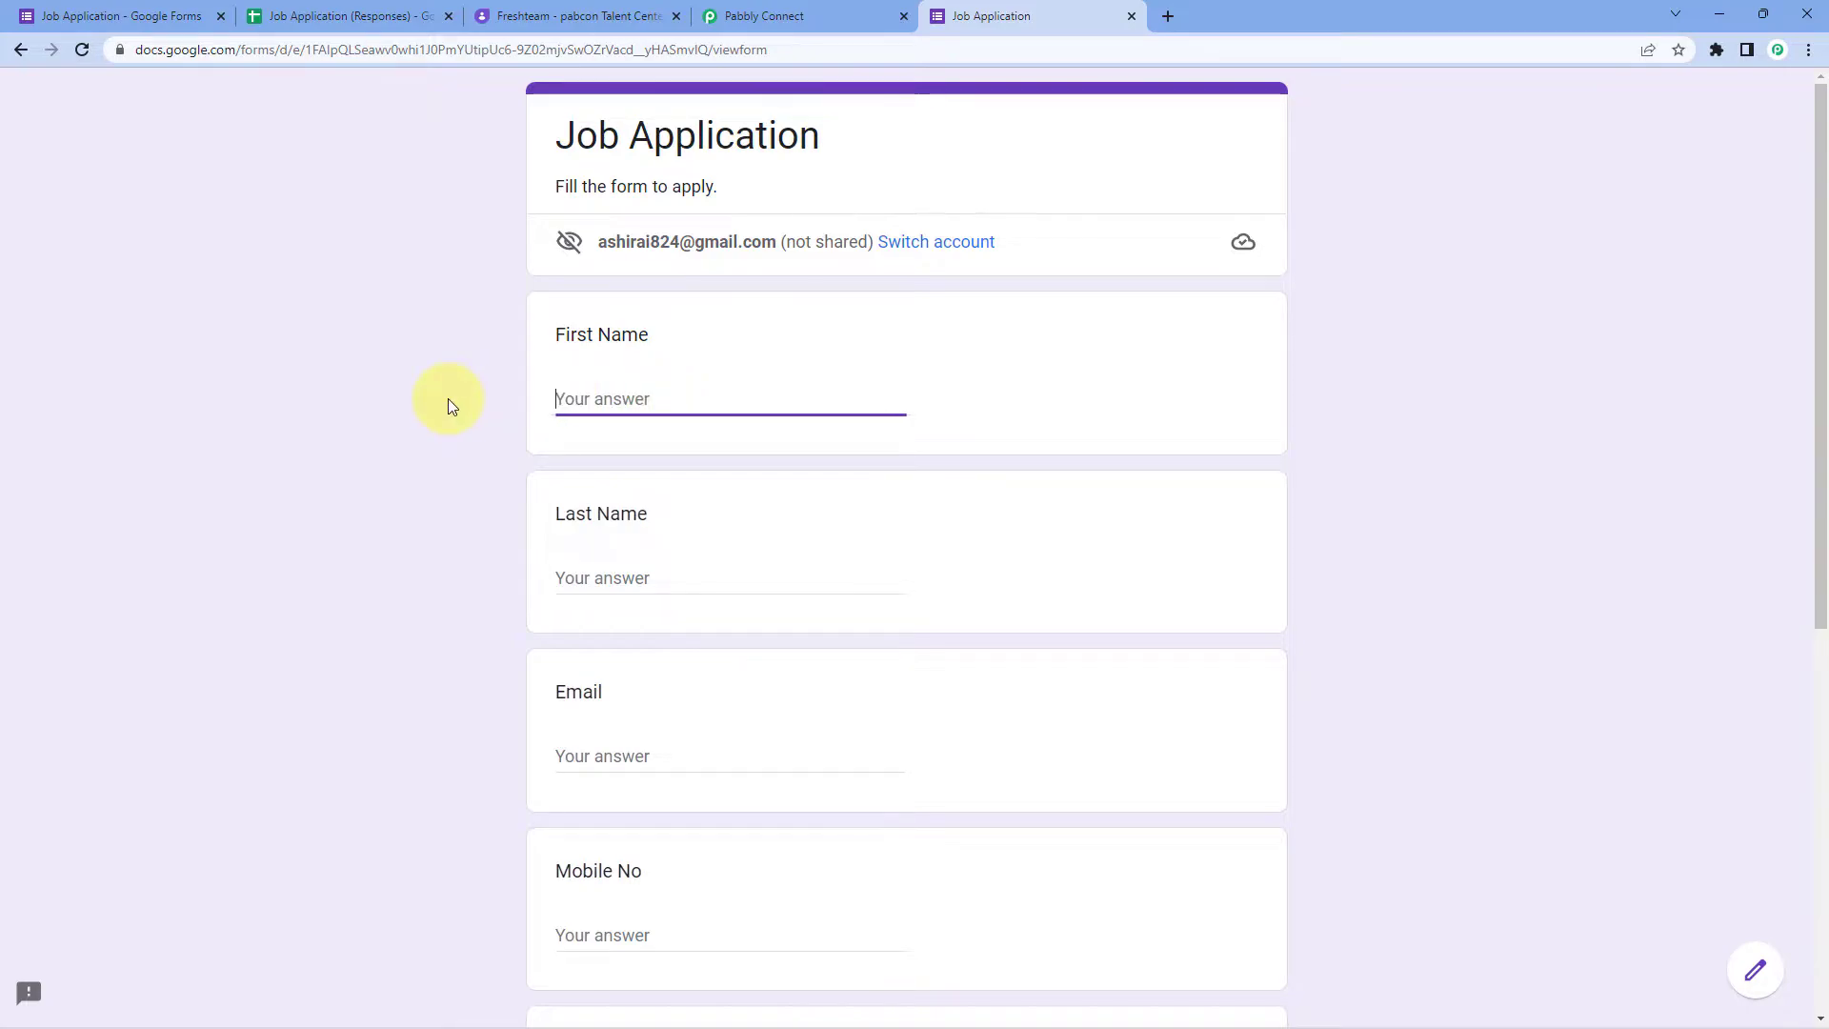
type("Dummy")
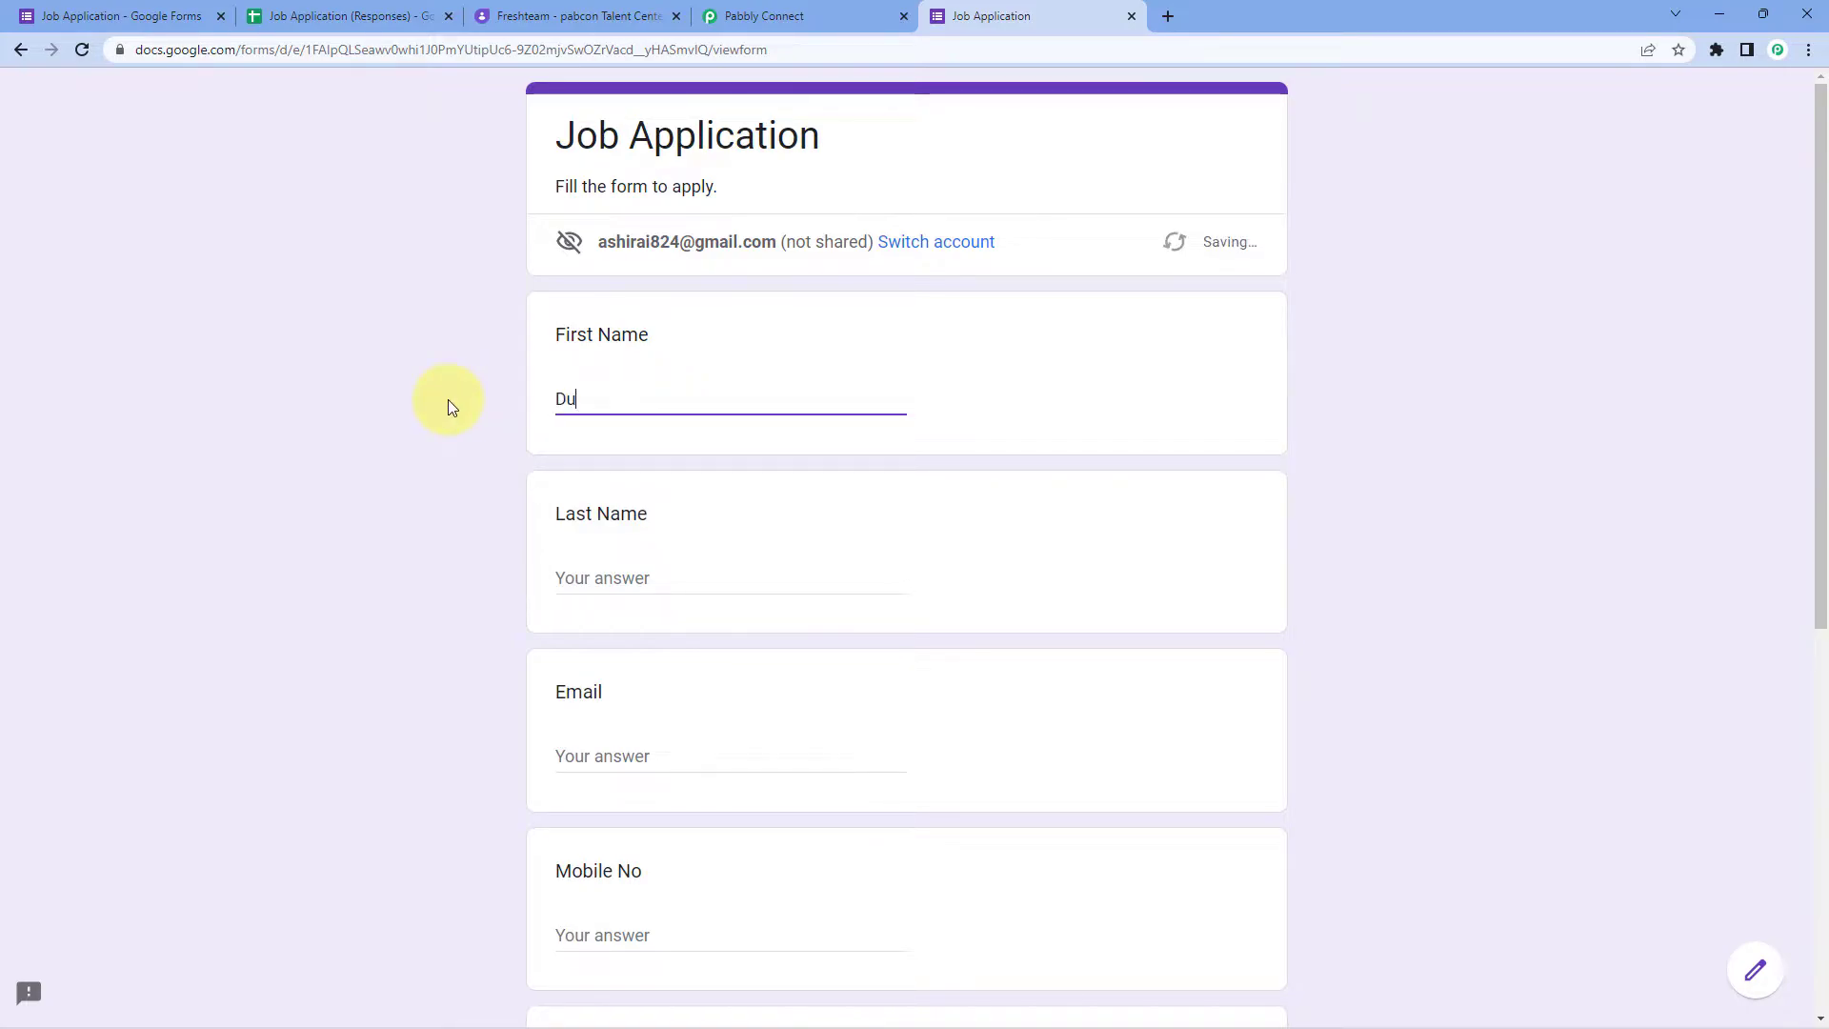
key("Tab")
type("Us")
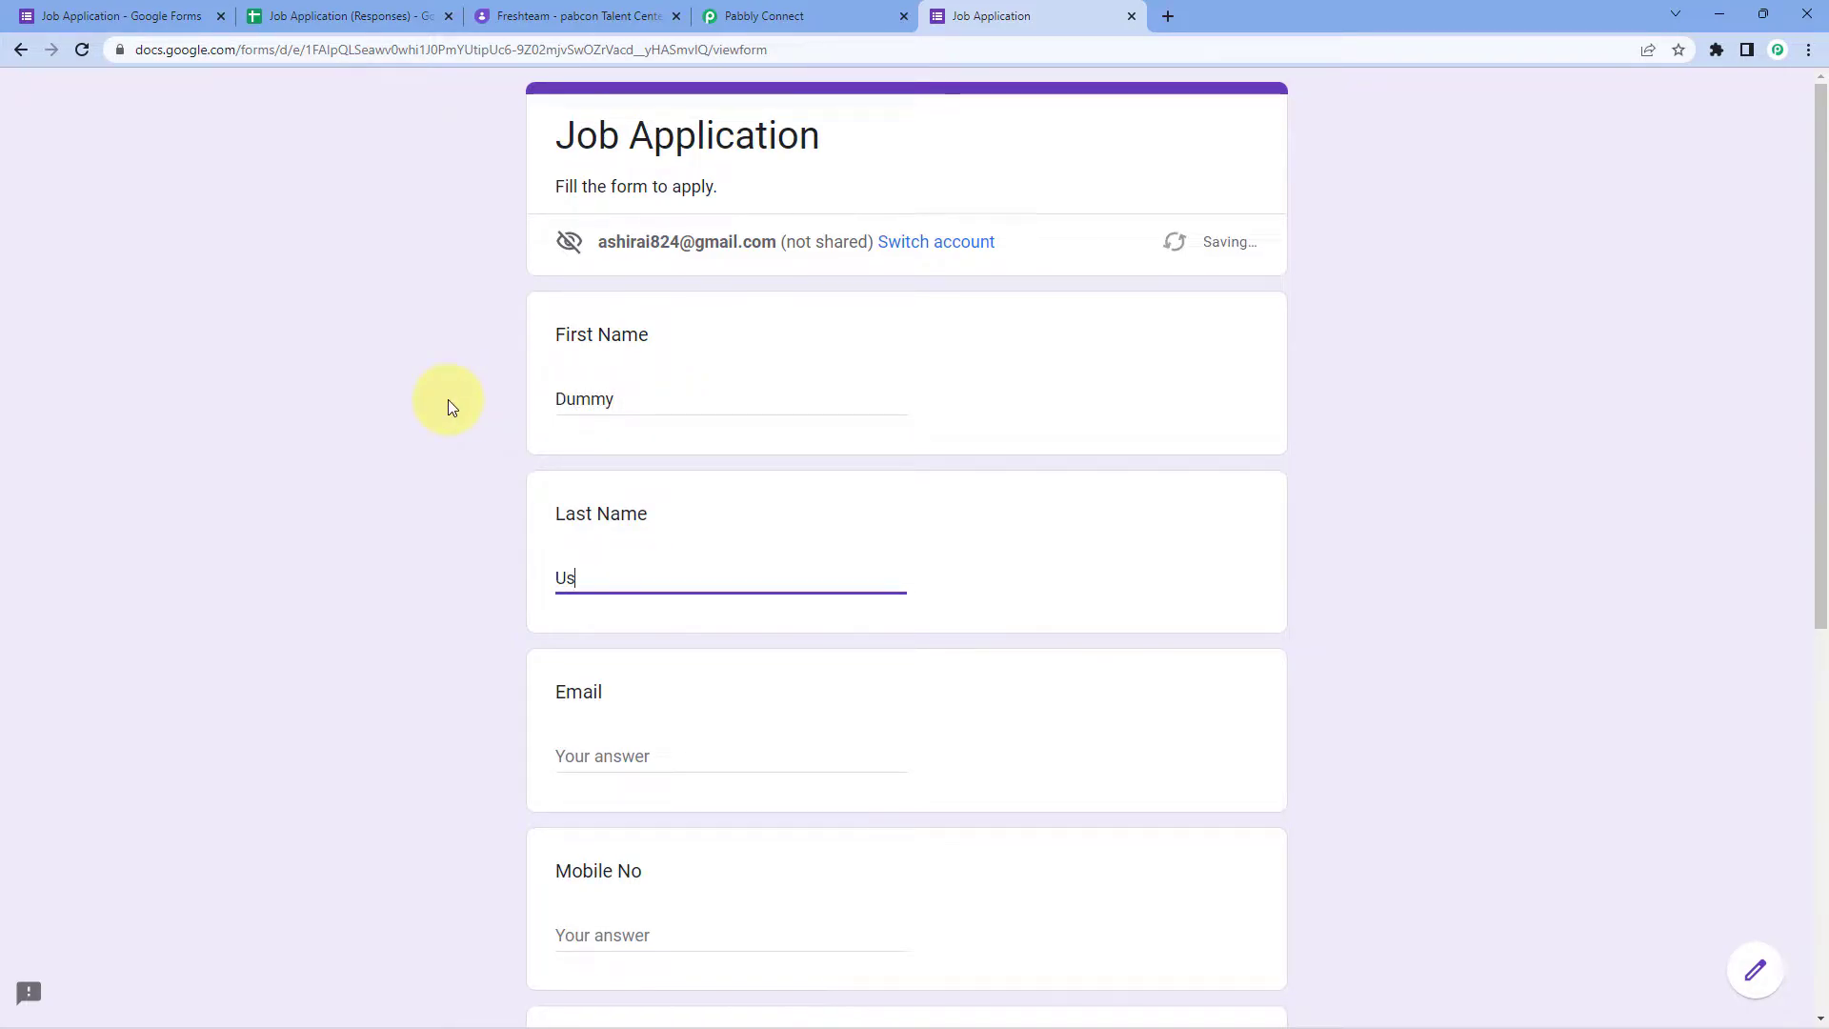
type("er")
key("Tab")
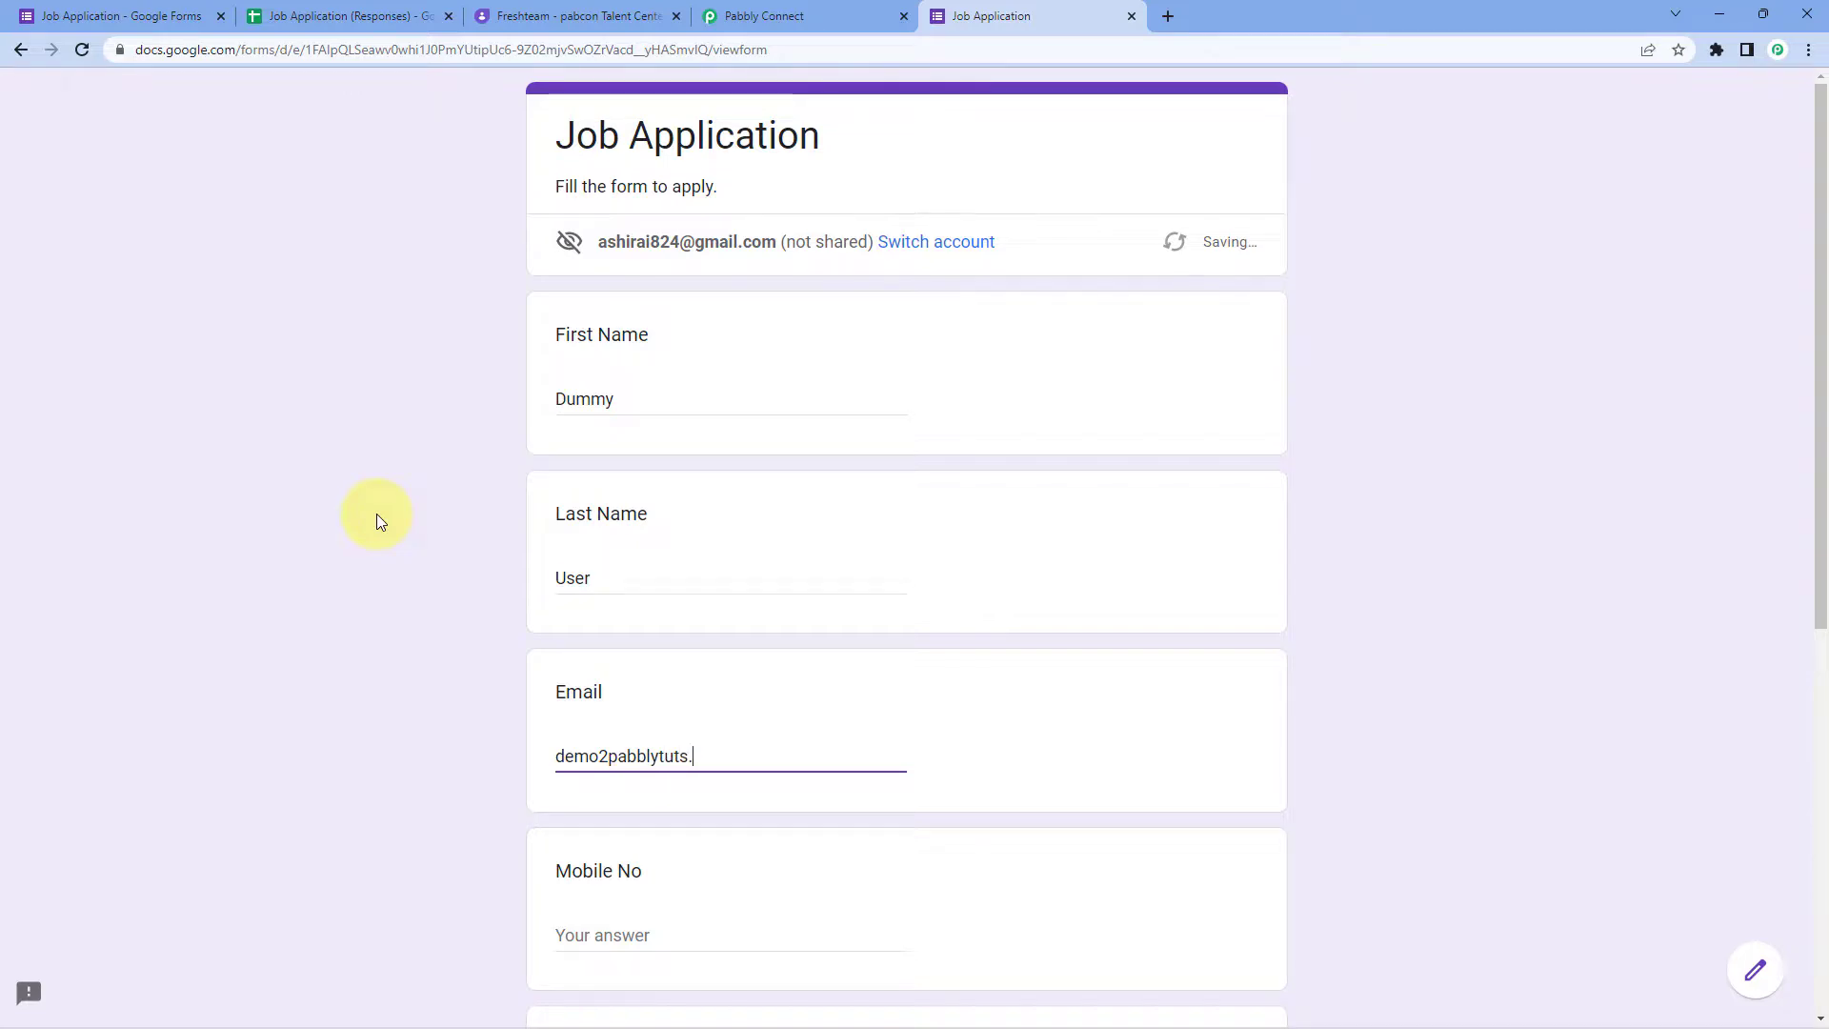
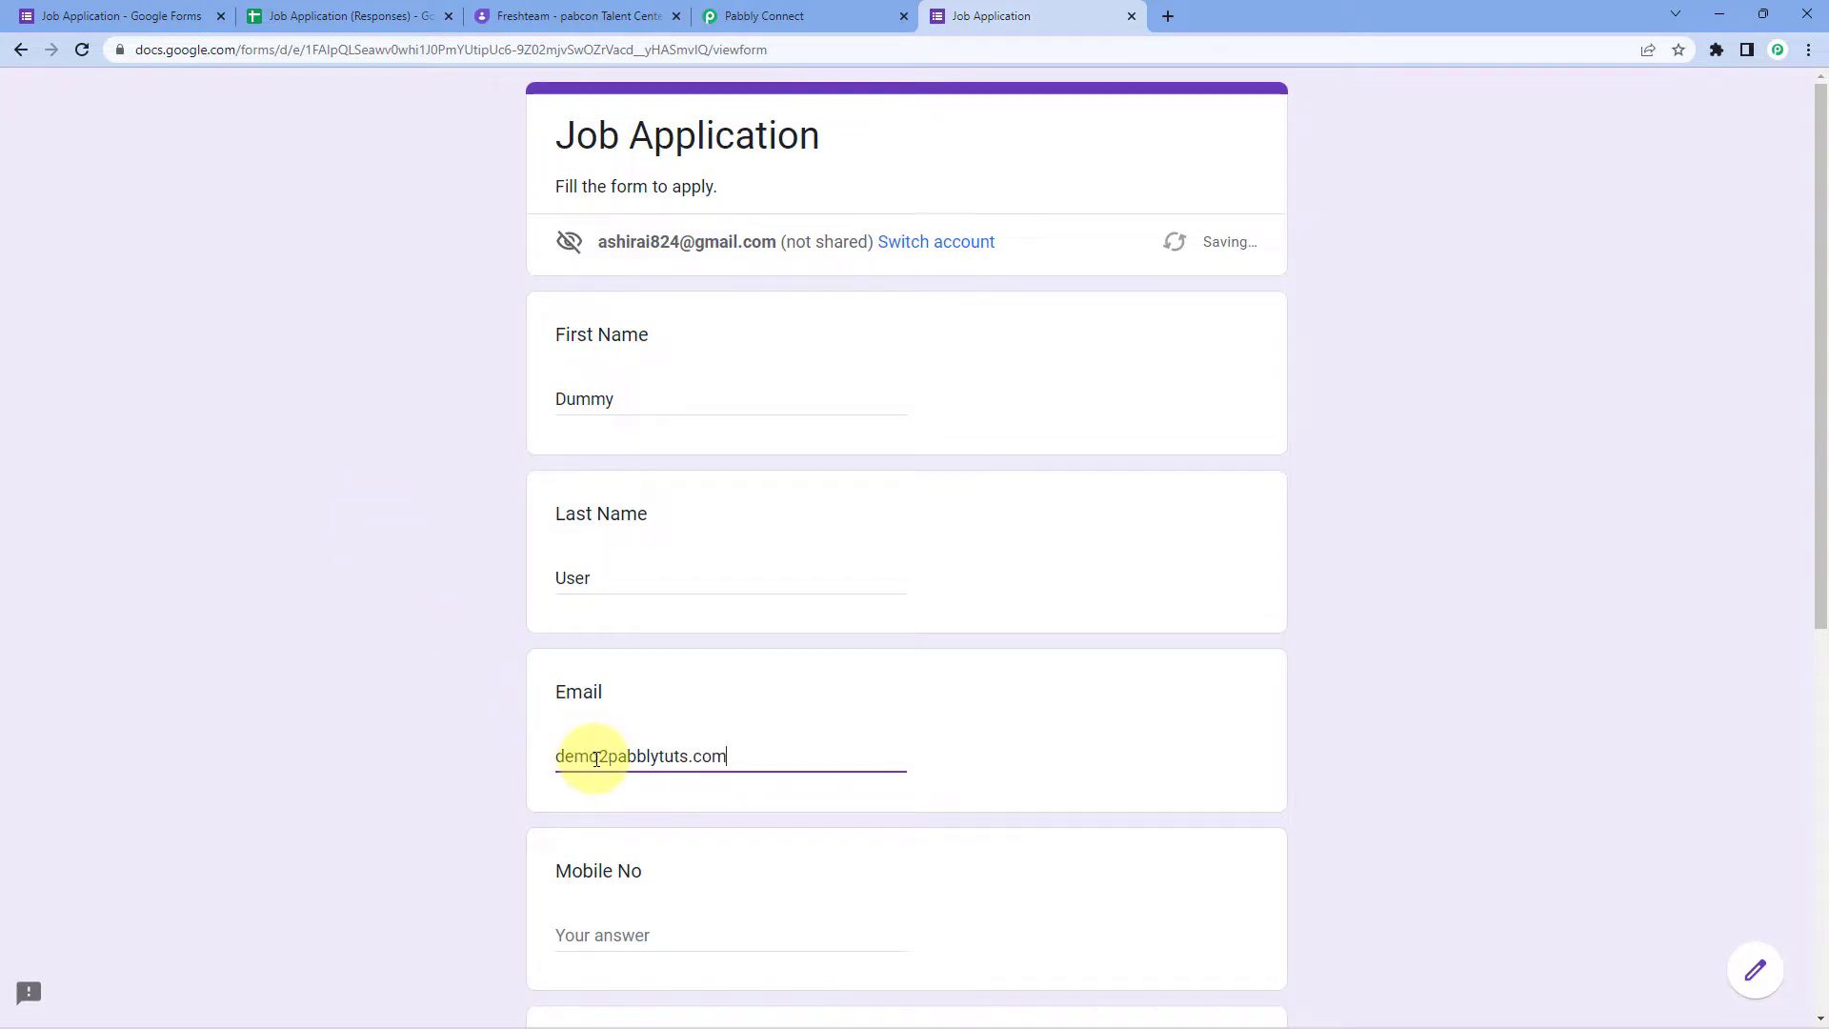
left_click(600, 759)
key("Delete")
type("@")
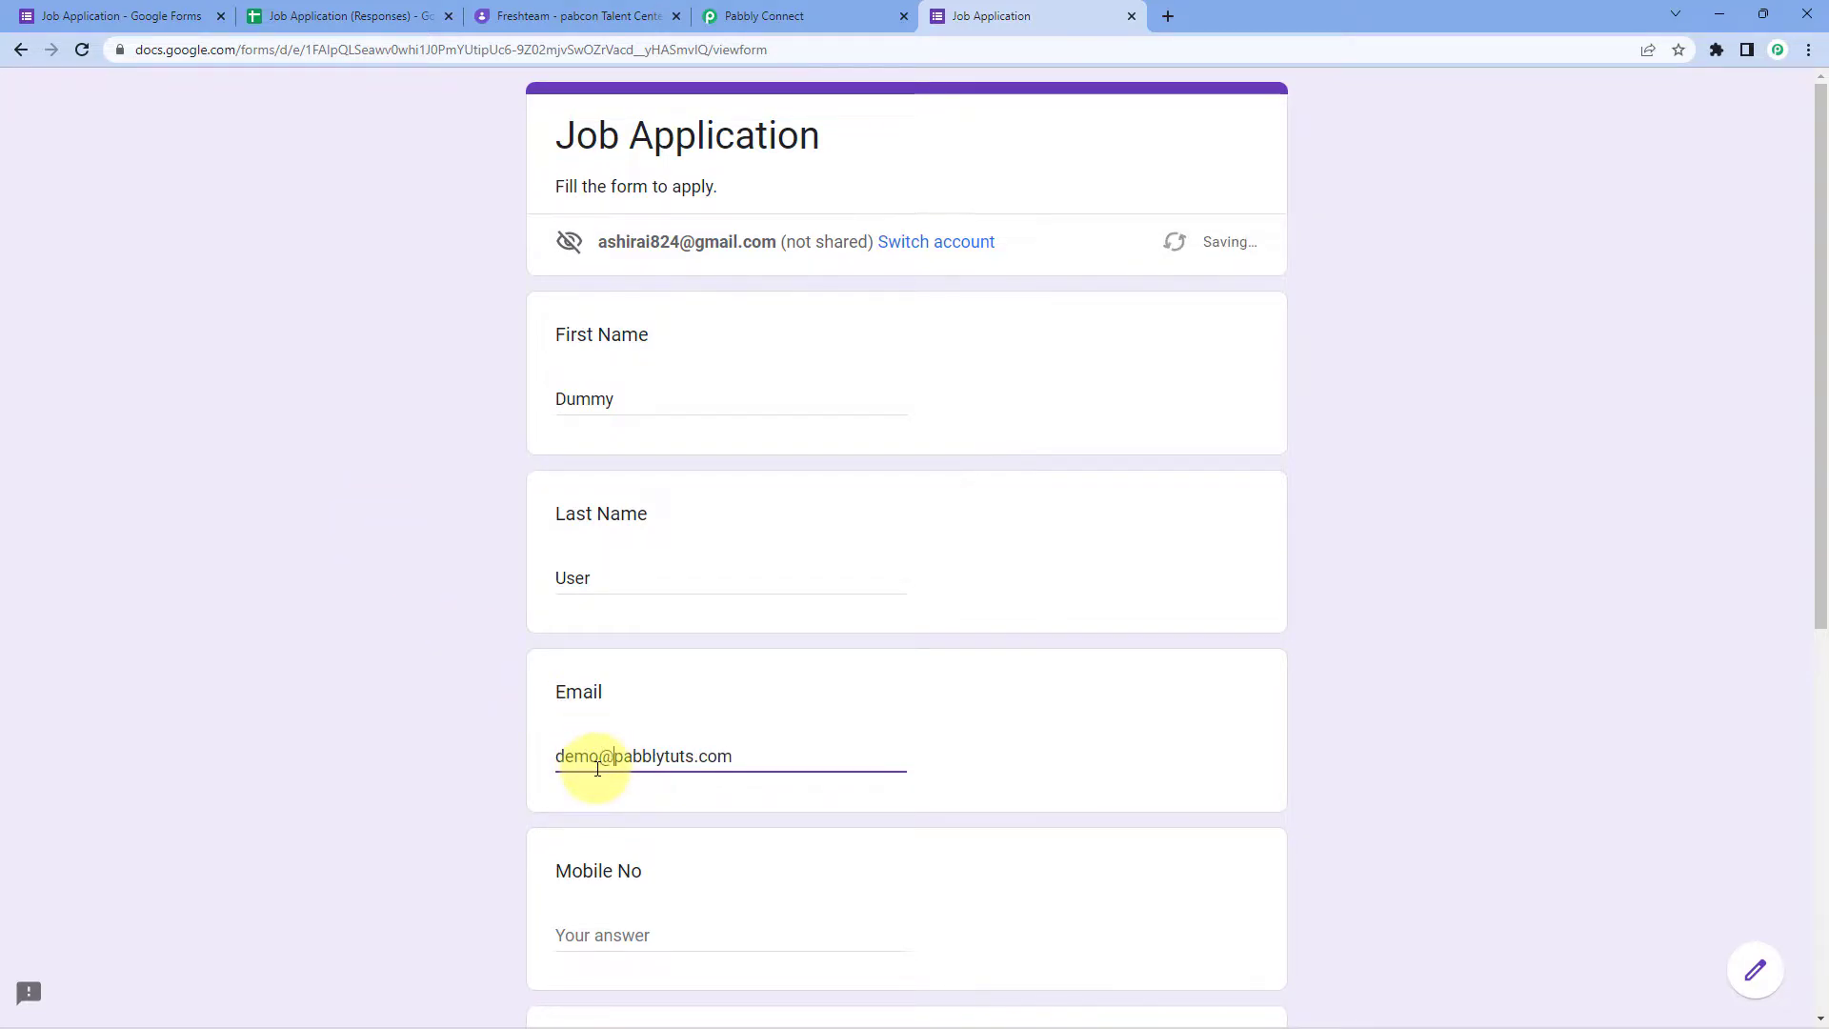
scroll(457, 673, "down", 7)
Step: Add a demo mobile number, choose male and App Developer- iOS, and submit
left_click(597, 267)
type("1234567890")
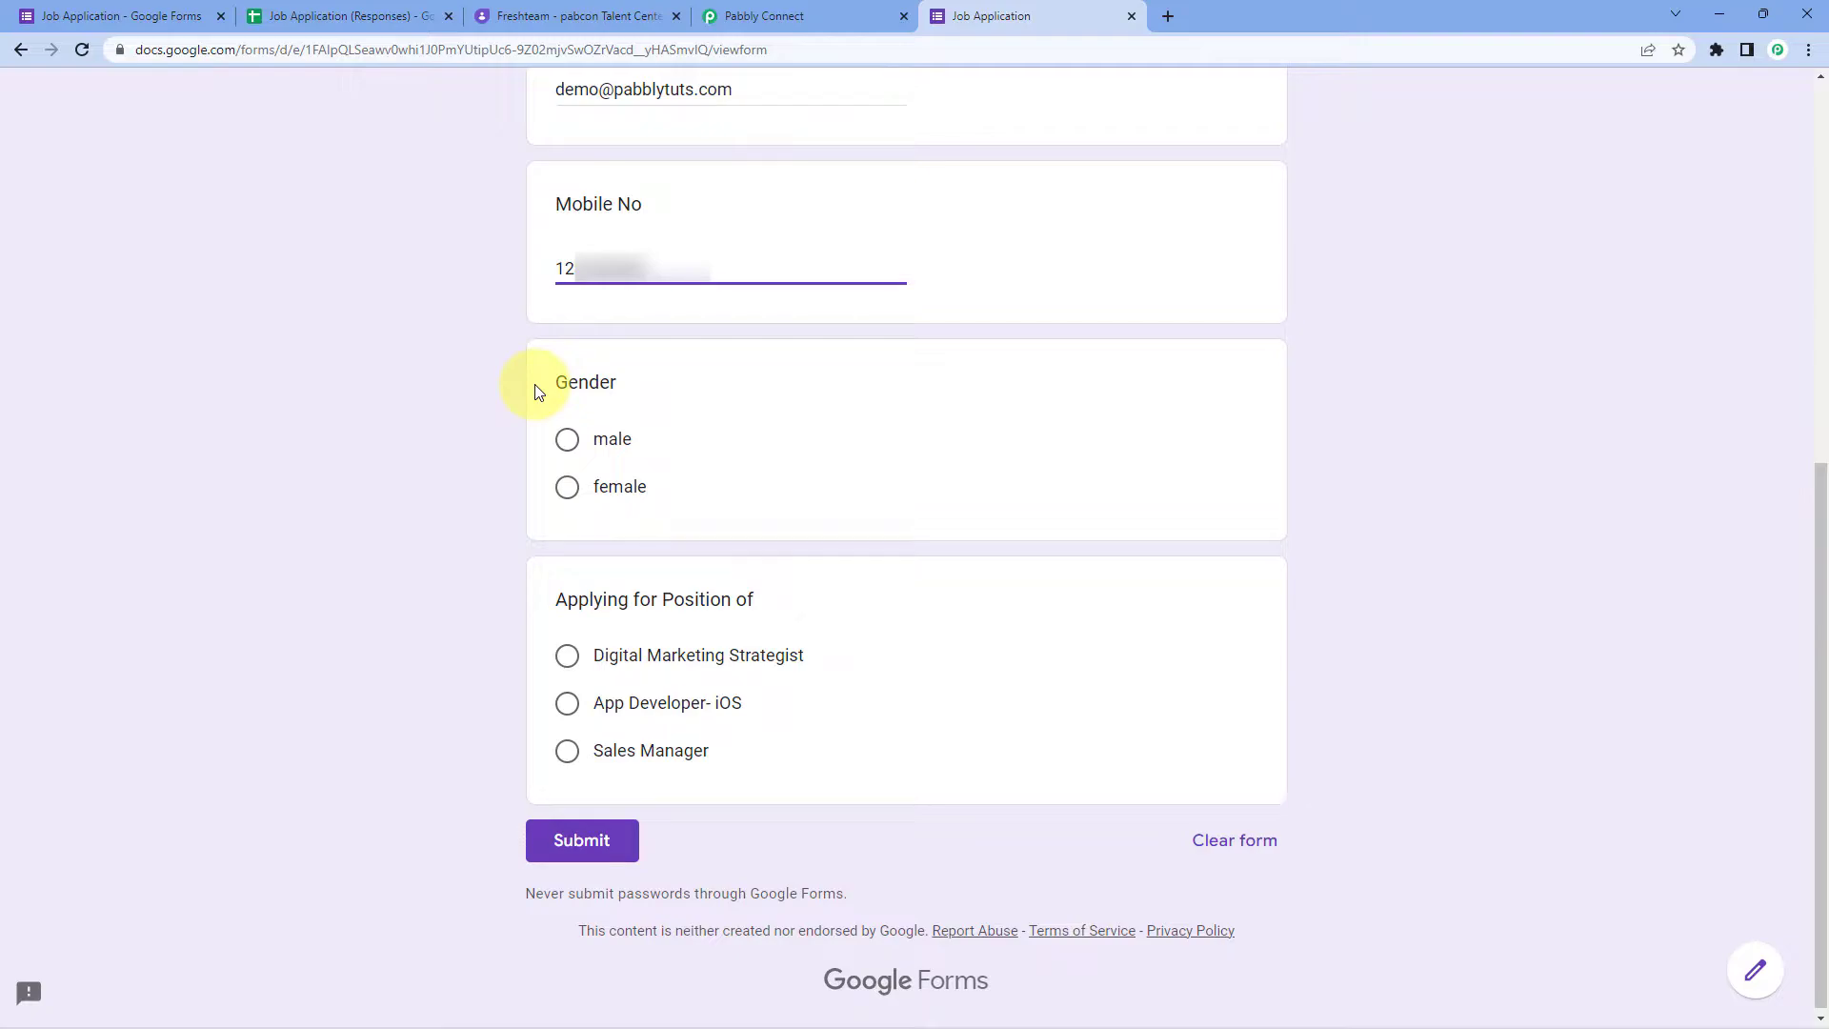
left_click(564, 439)
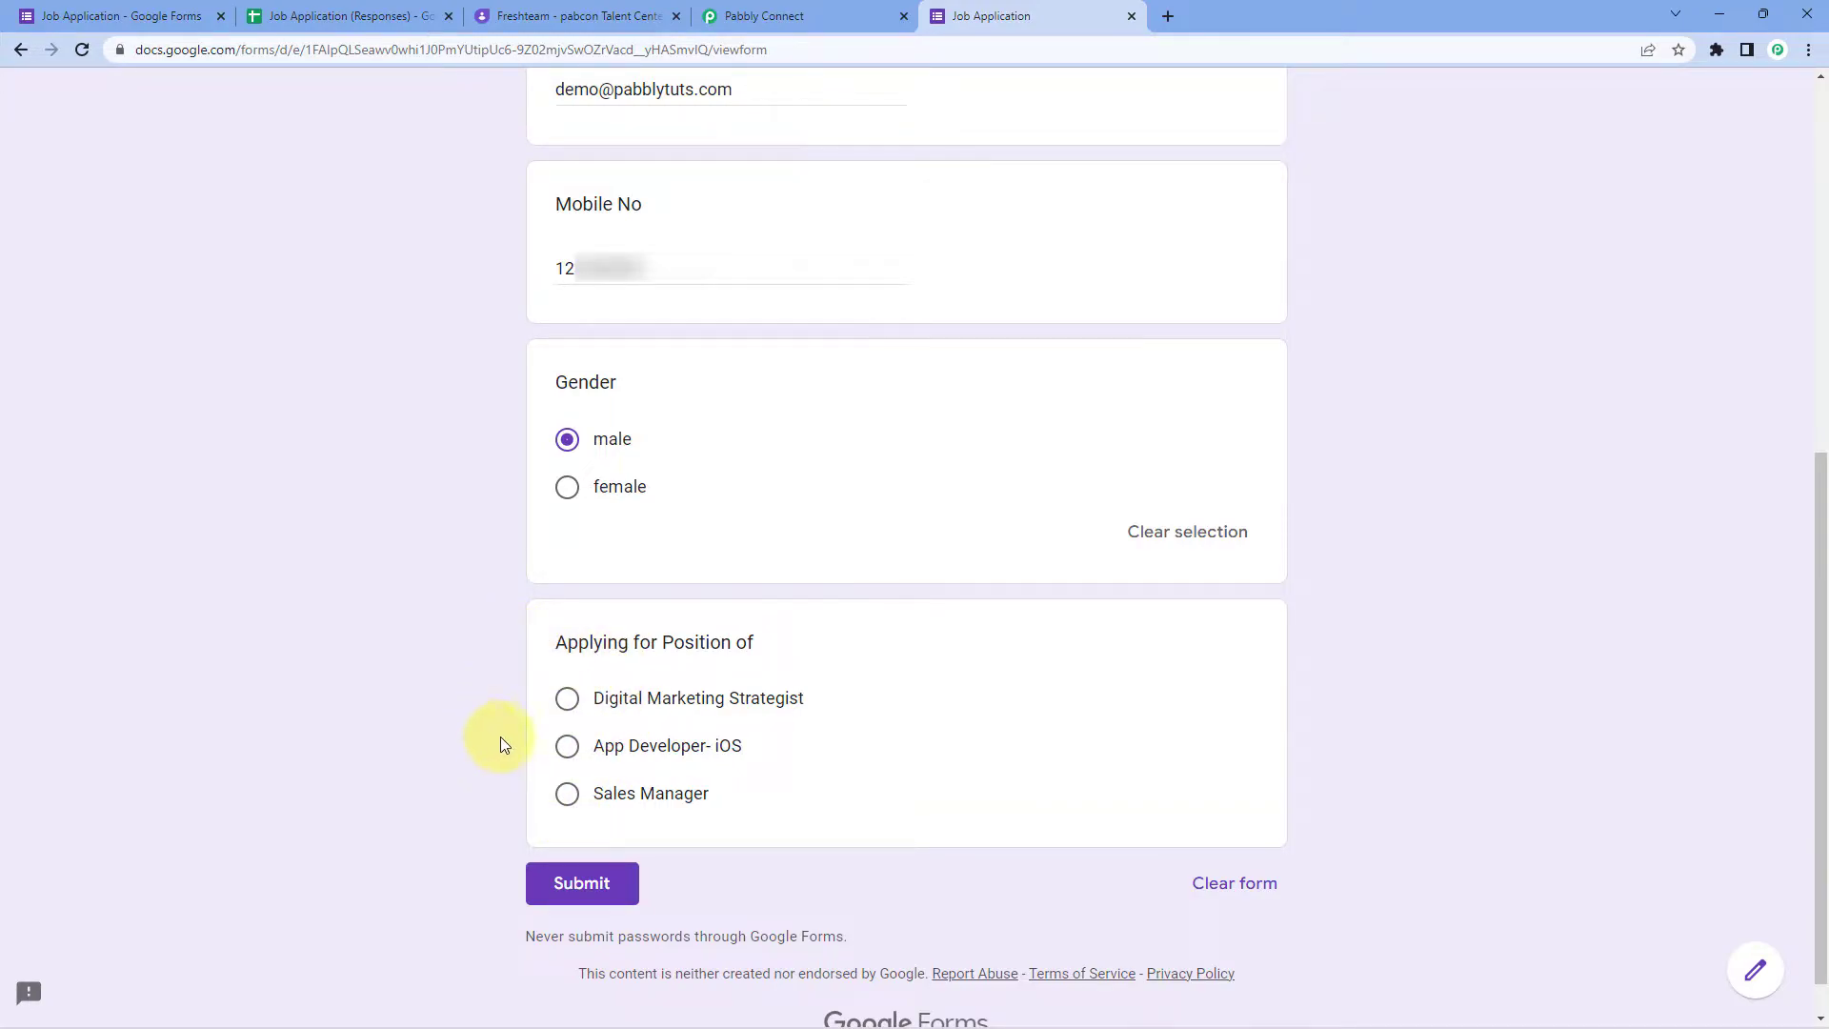
left_click(564, 748)
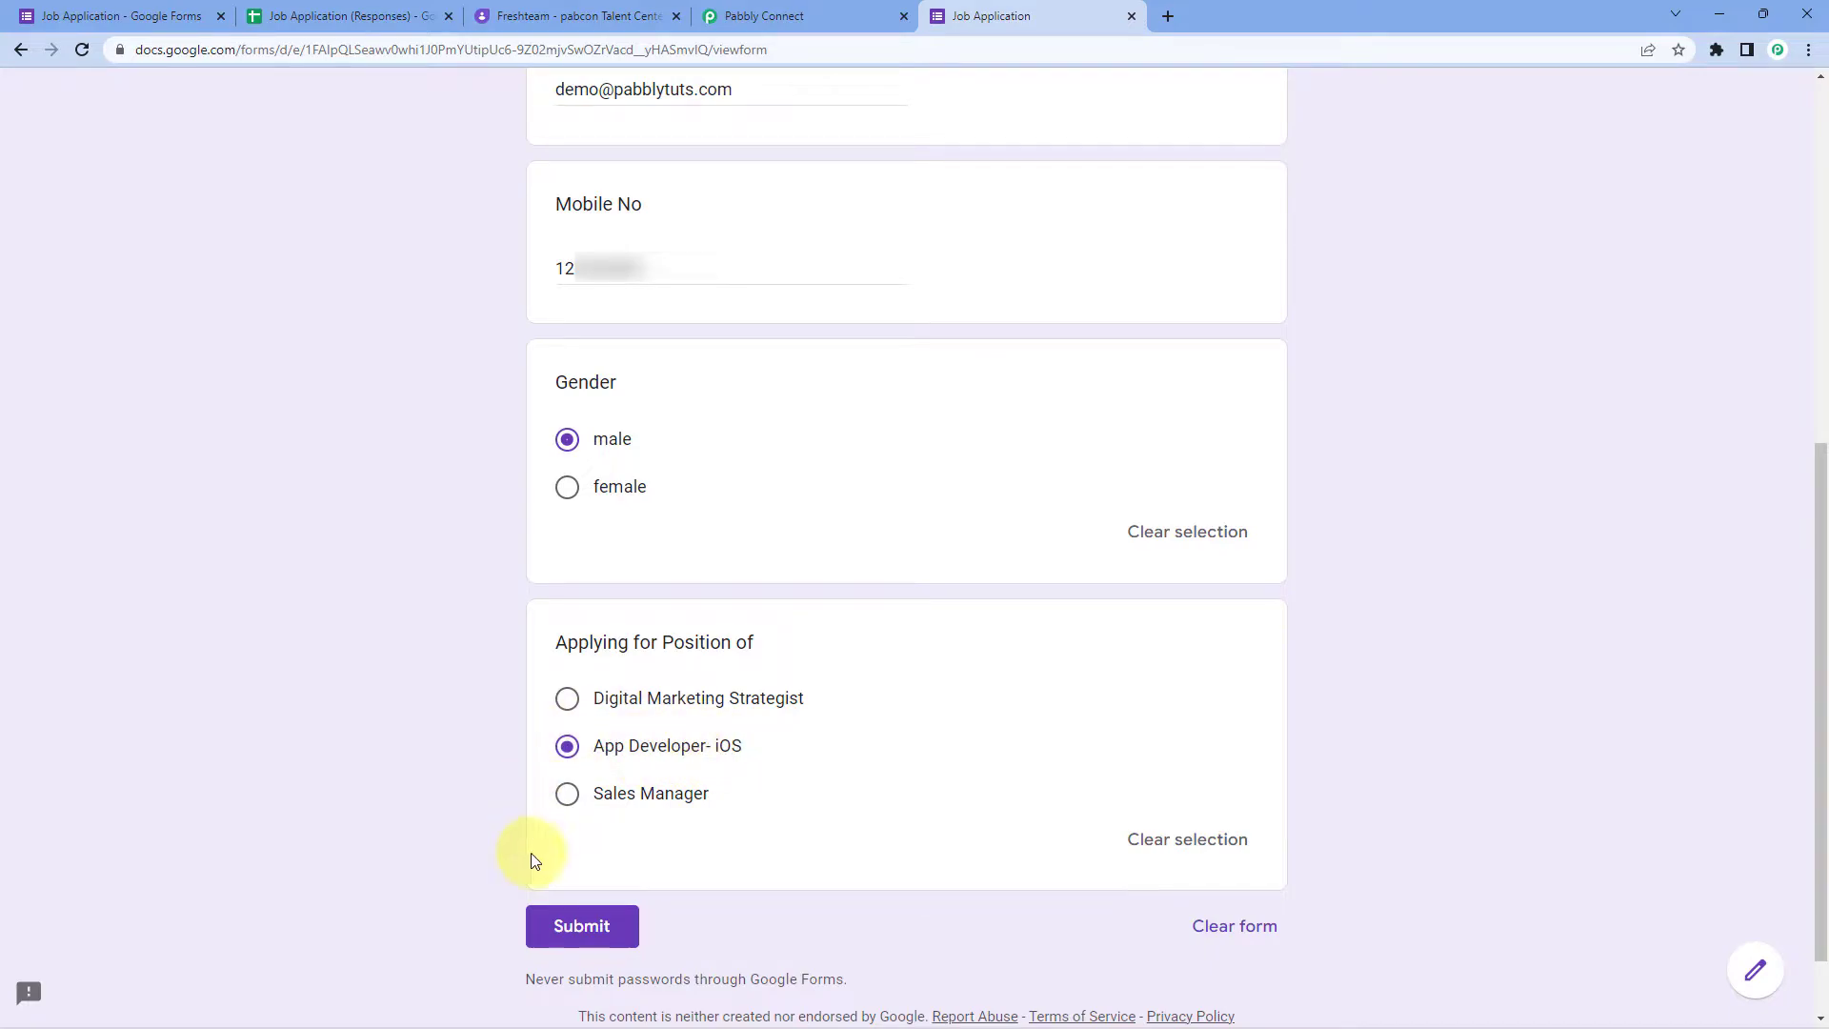
left_click(625, 927)
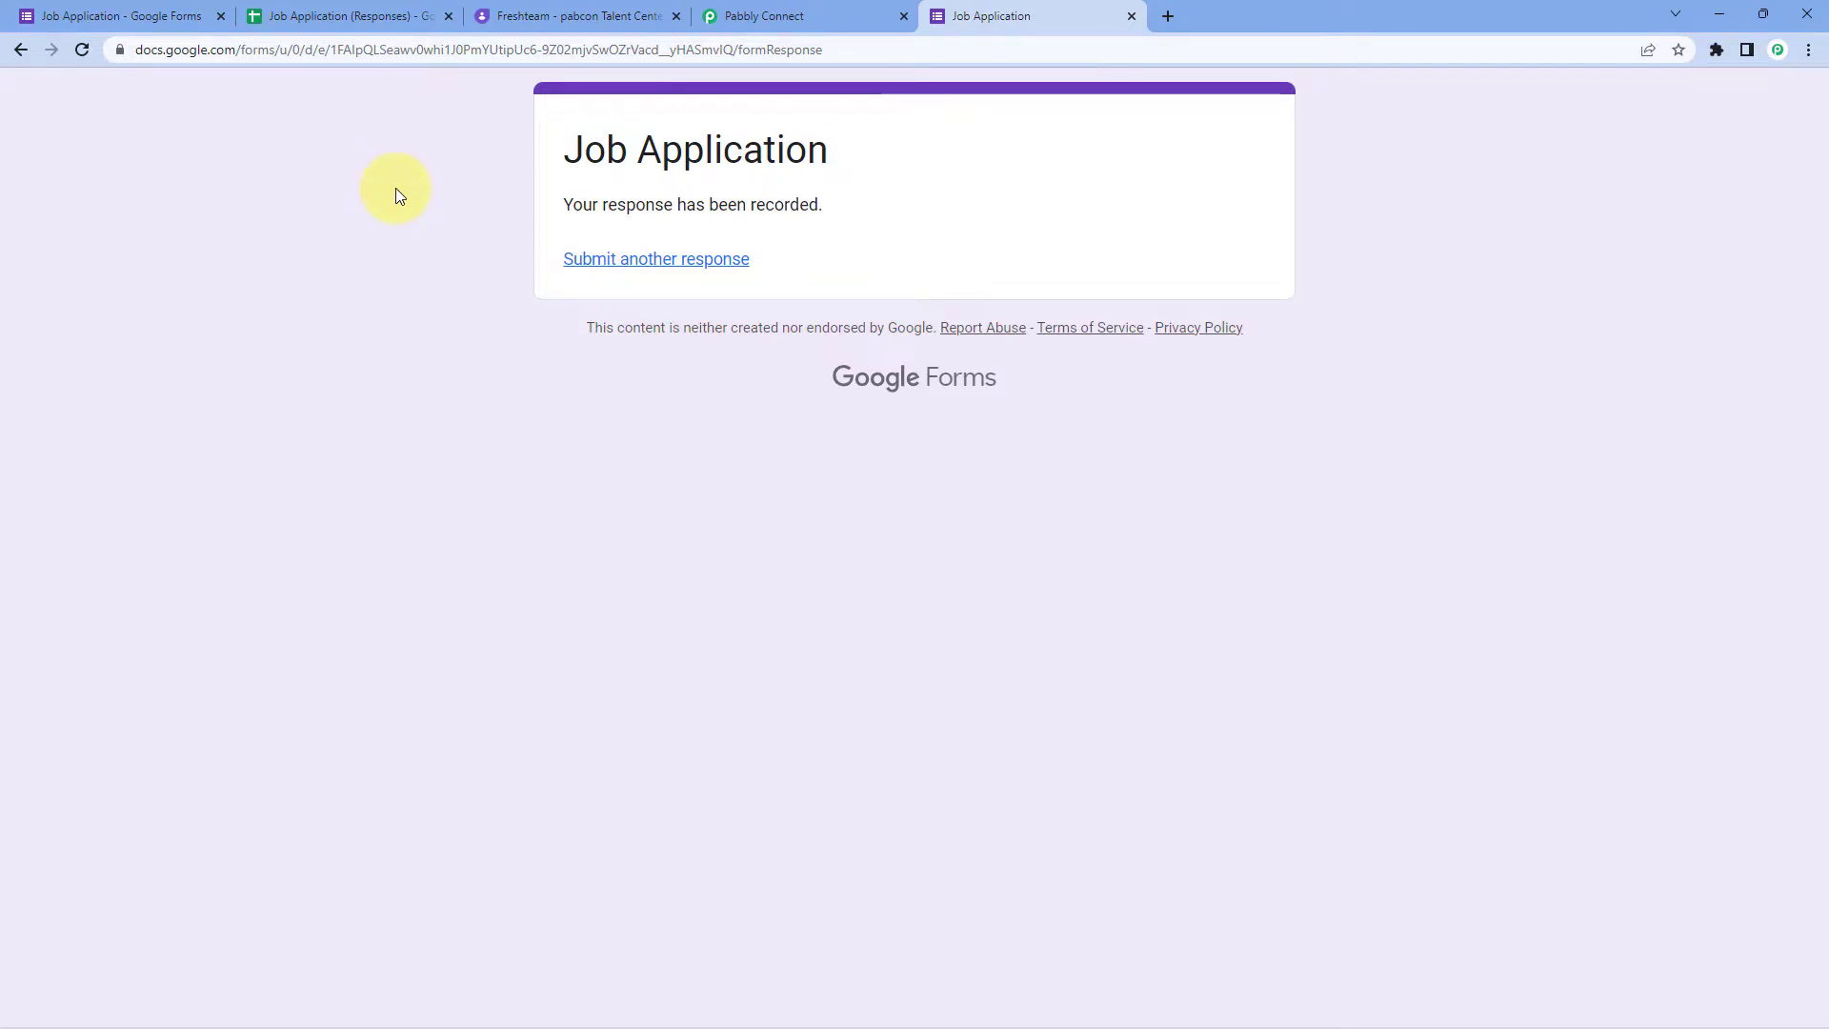
Step: Verify the test response in row 2 of Form Responses 1, then return to Pabbly Connect
left_click(335, 19)
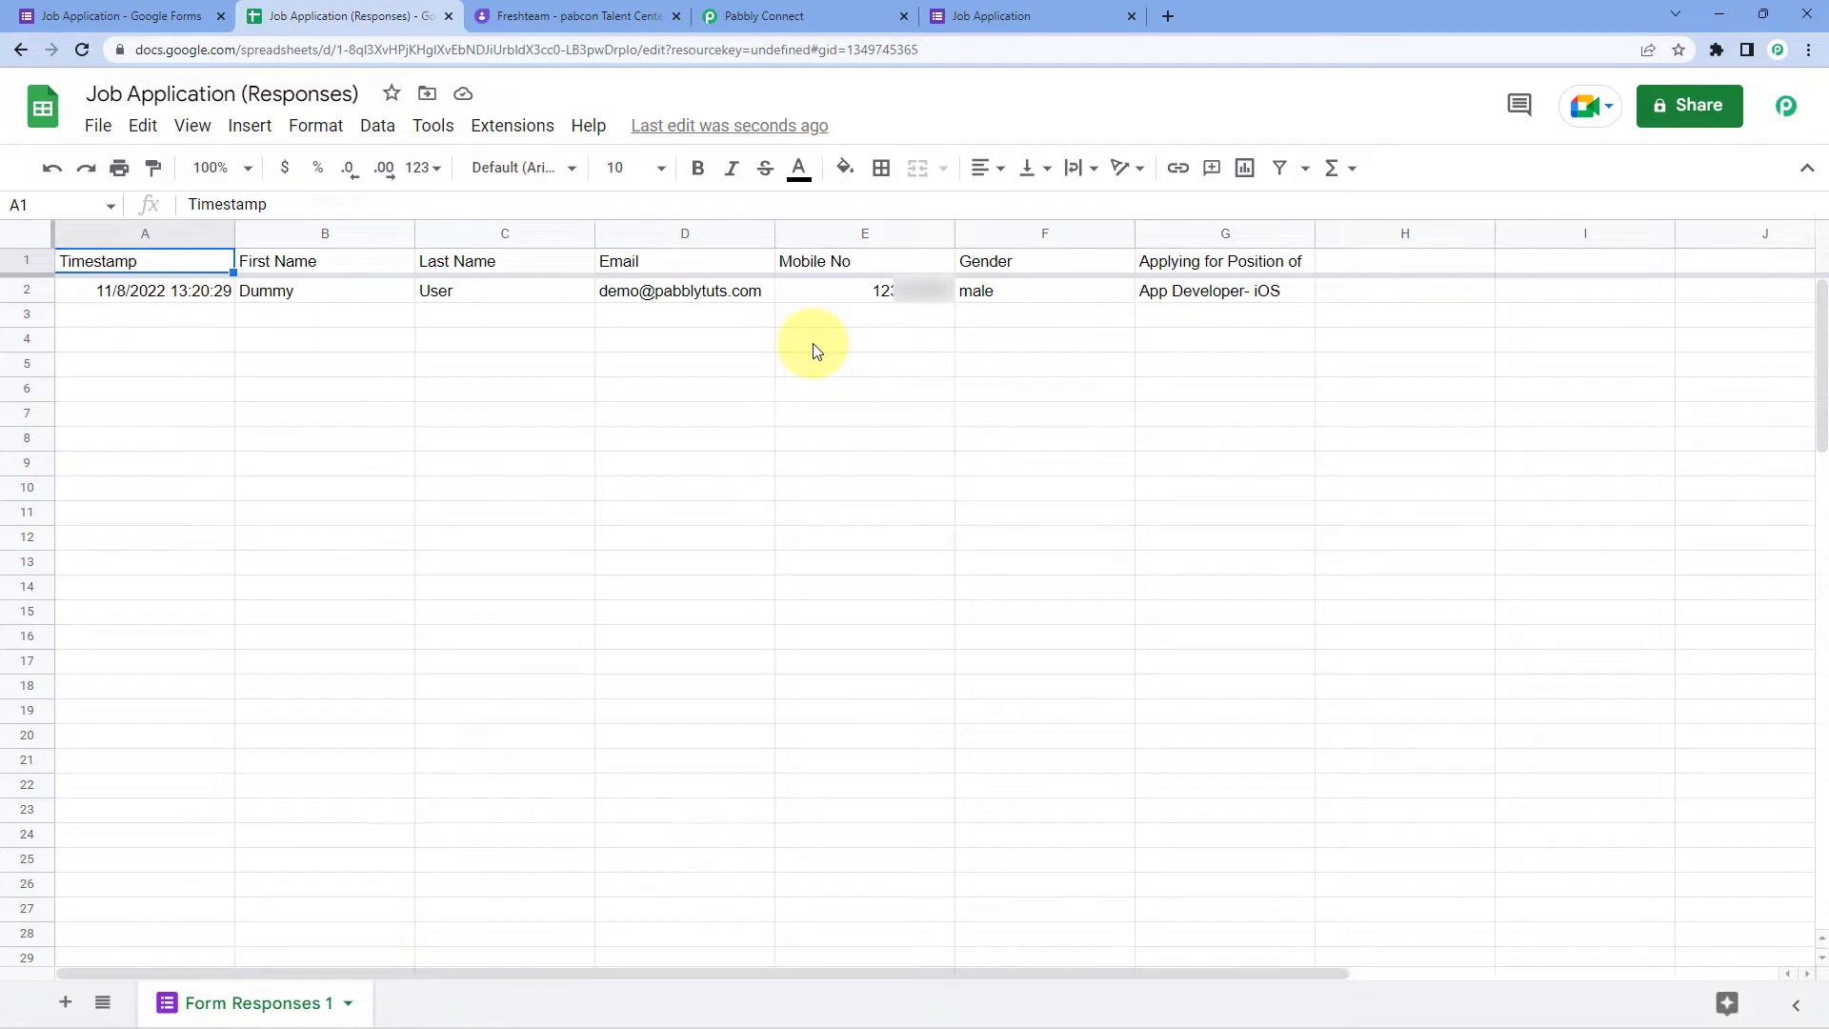
left_click(785, 14)
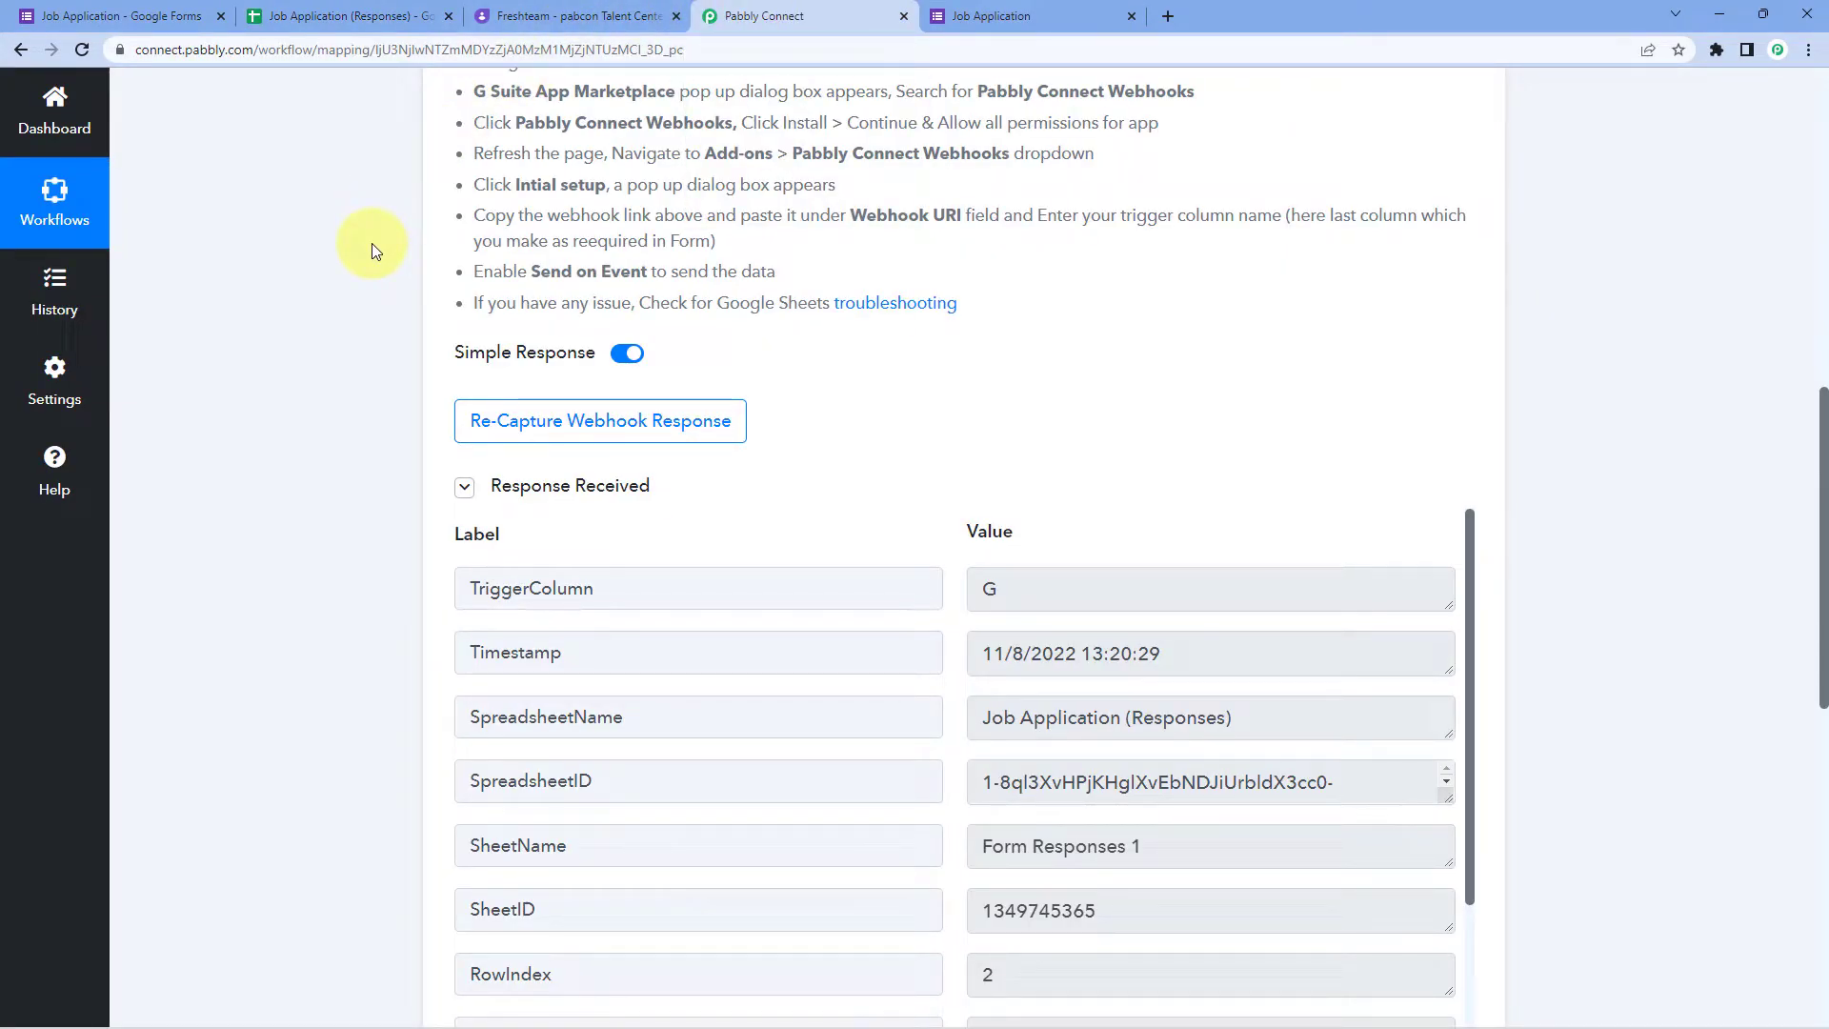
scroll(371, 246, "down", 3)
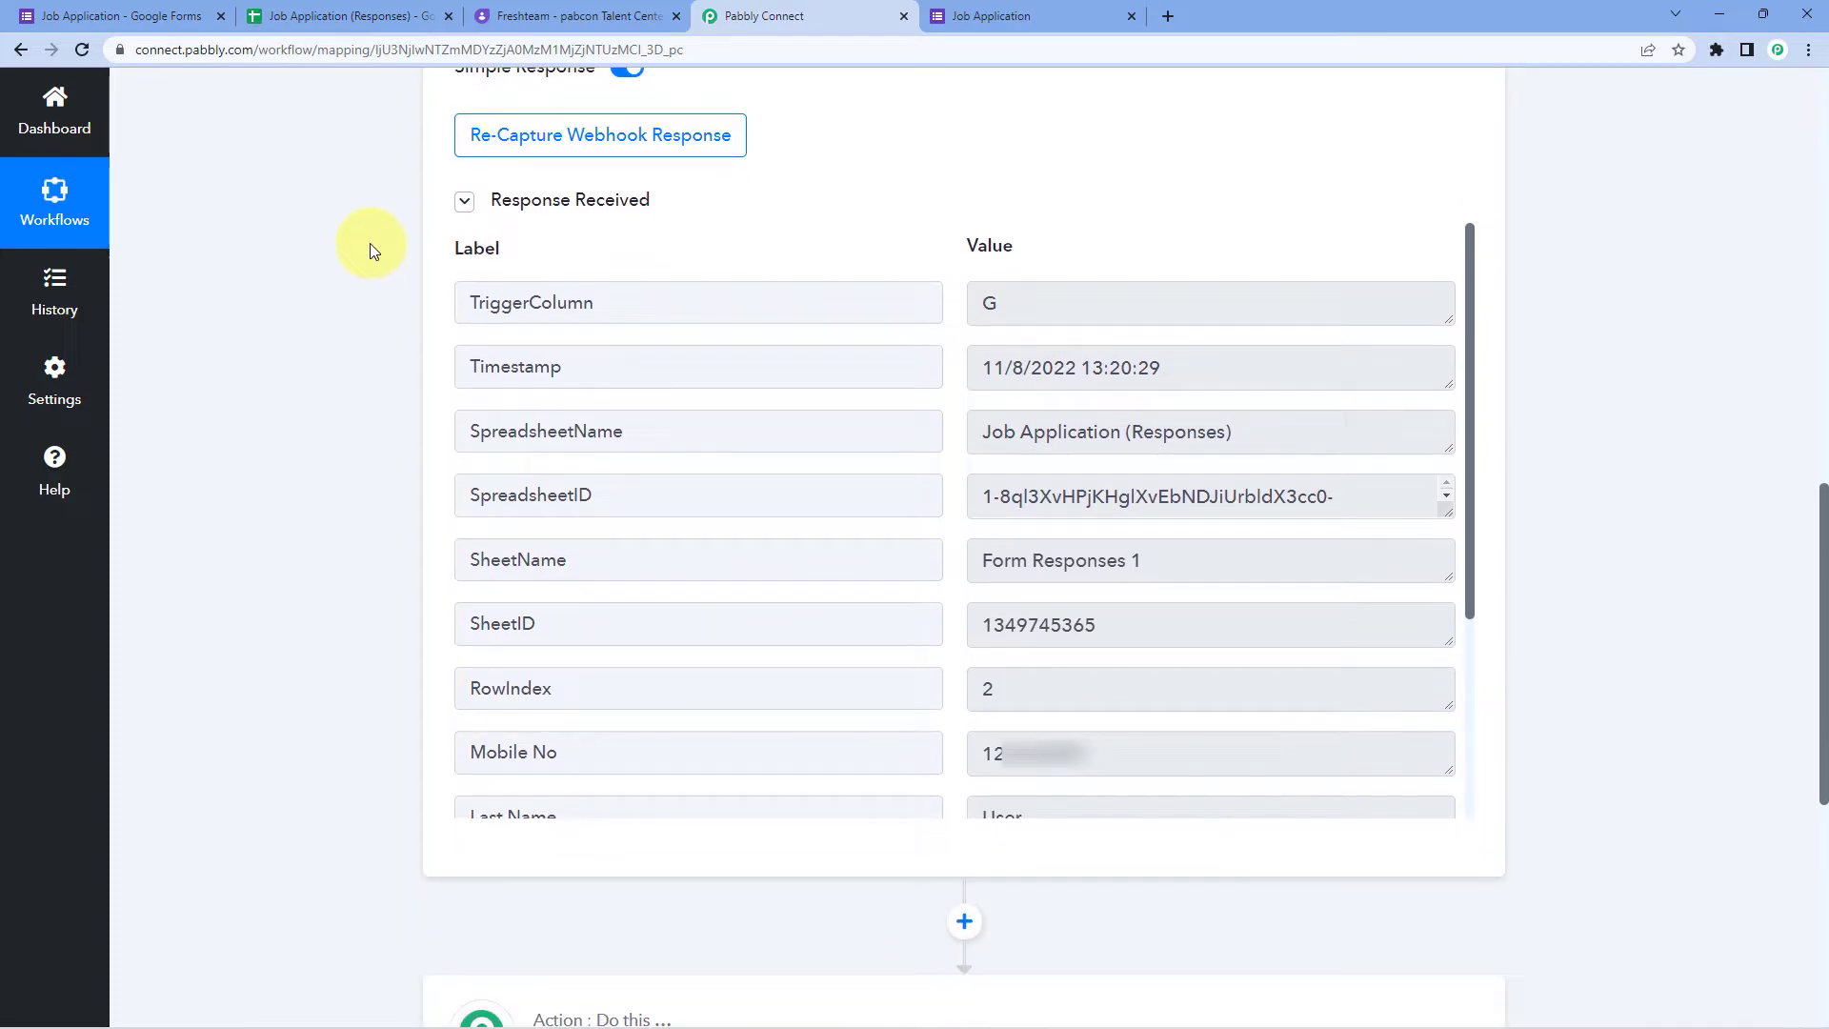
scroll(920, 257, "down", 1)
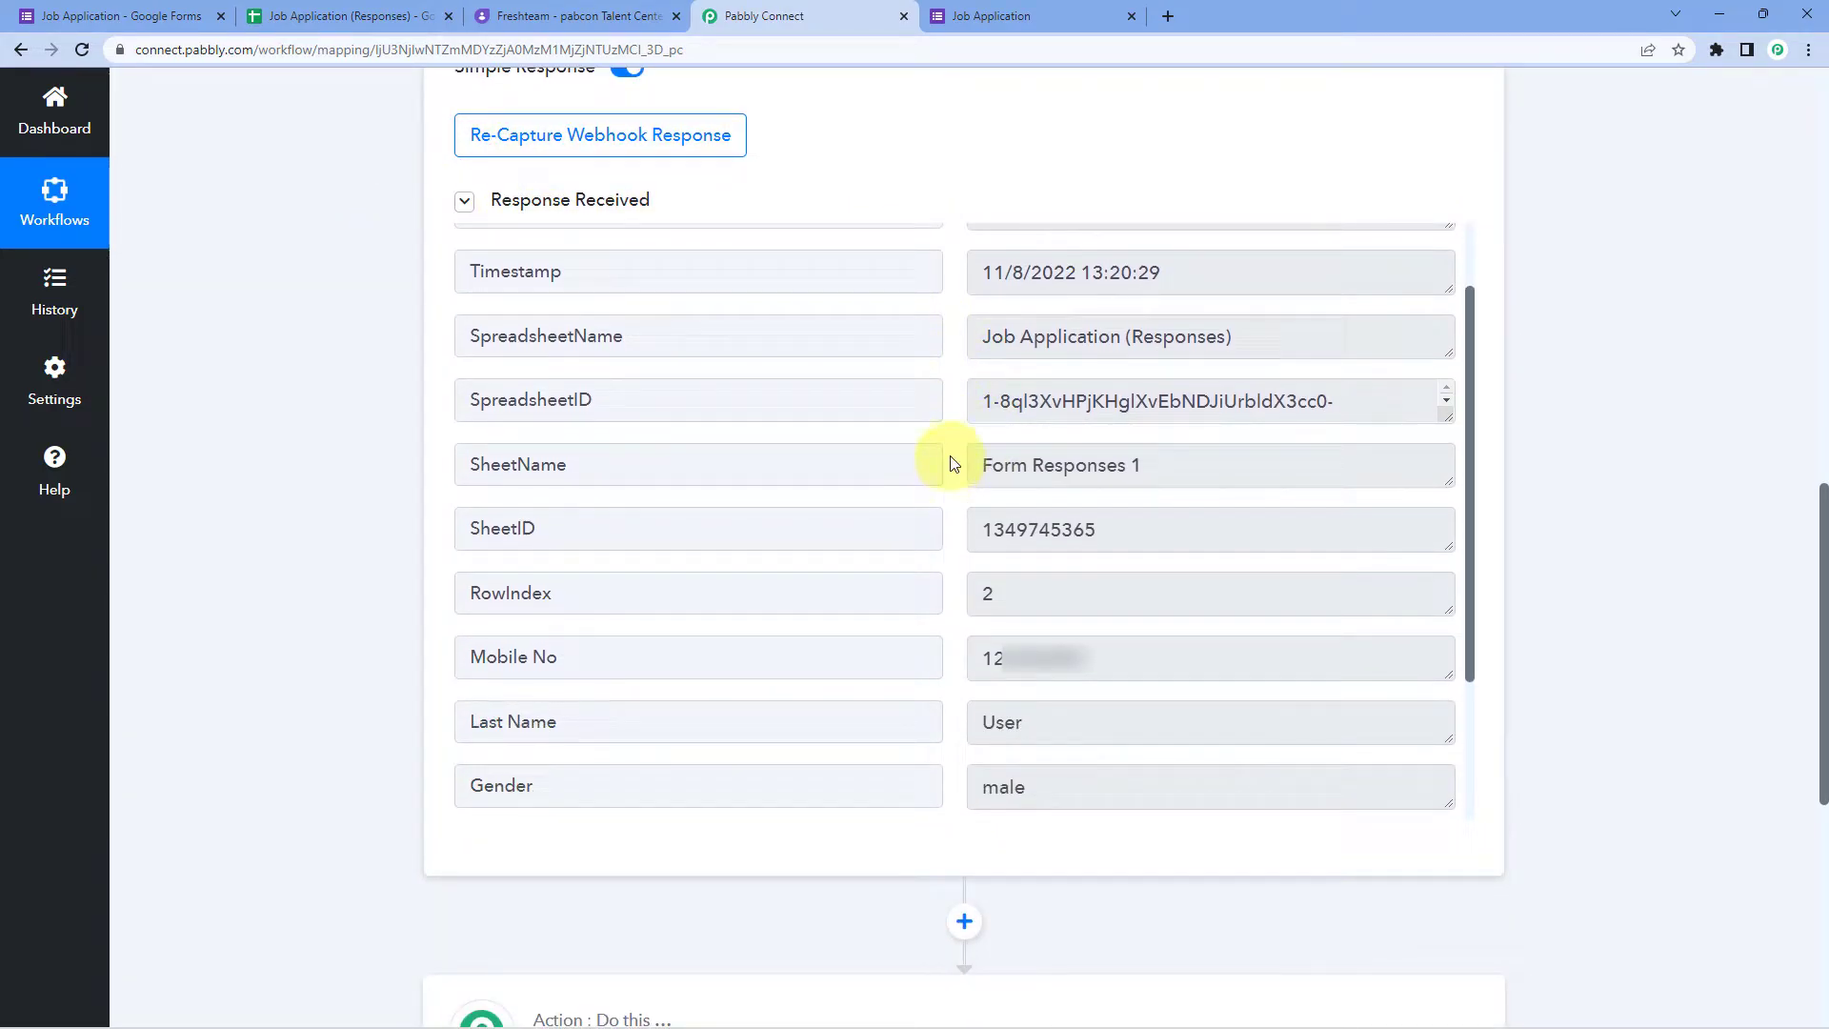
left_click_drag(1172, 654, 942, 636)
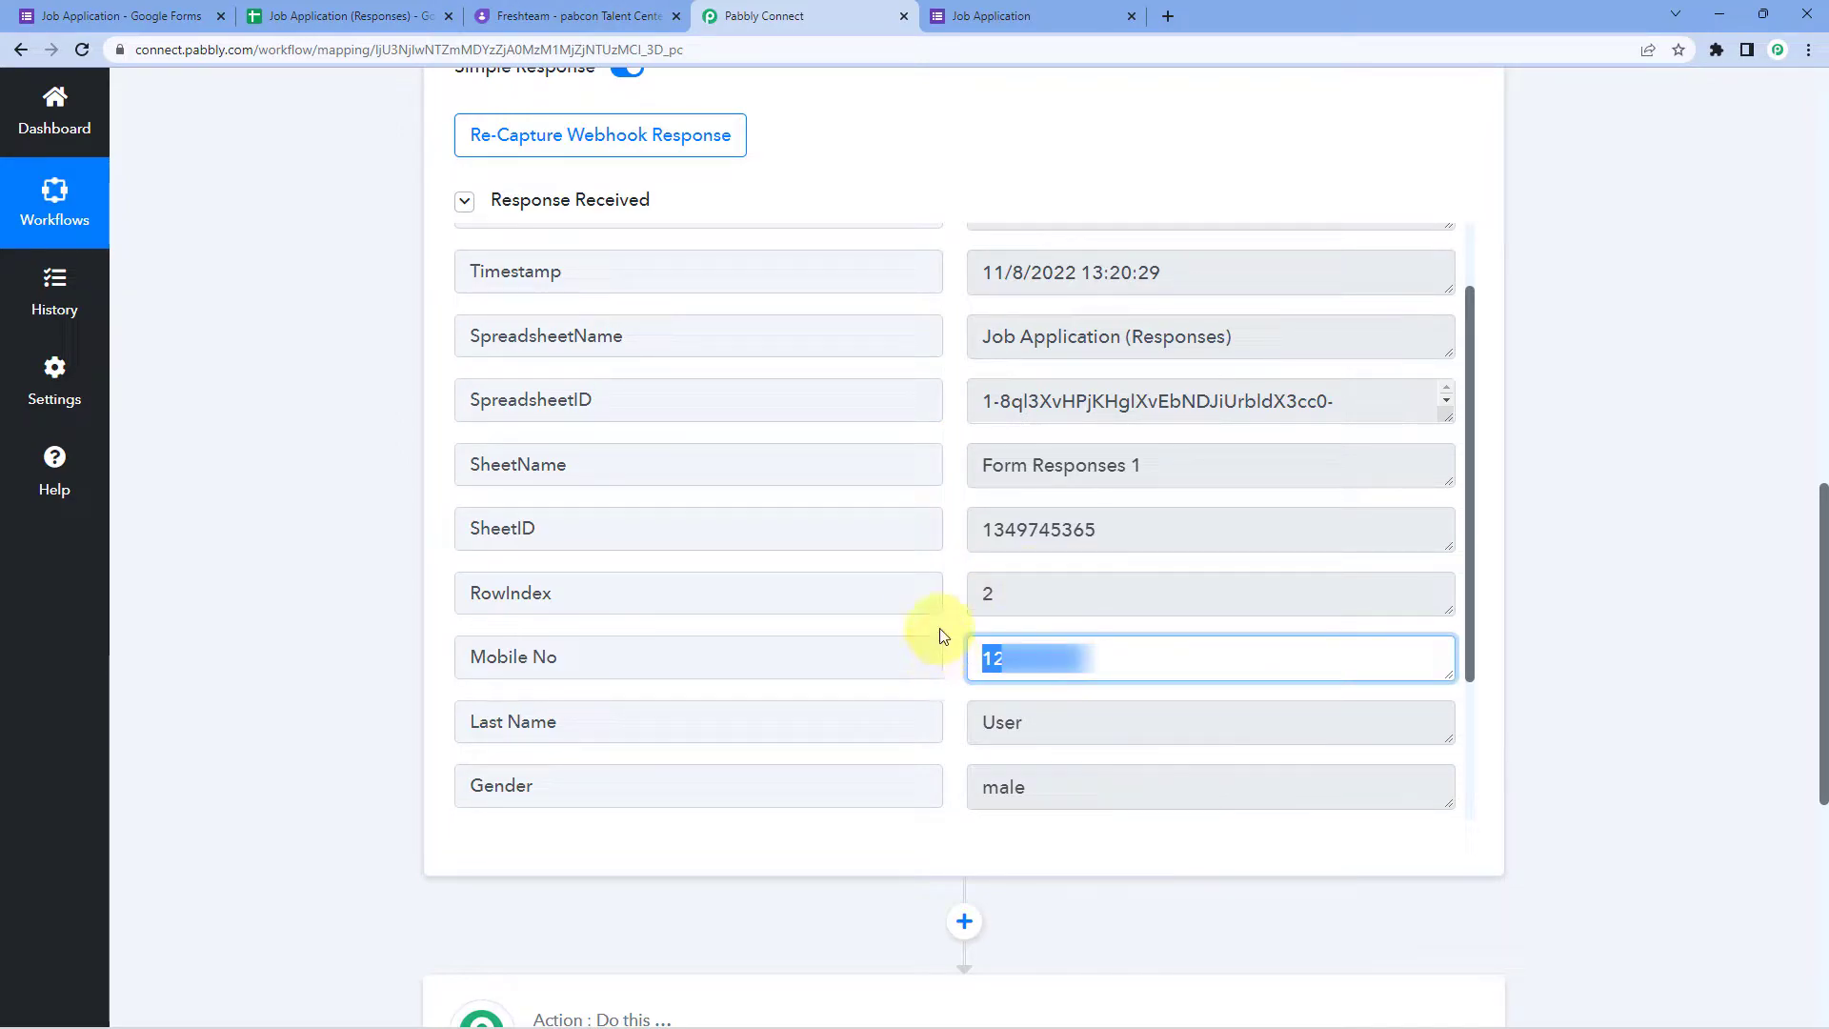
scroll(960, 543, "down", 2)
left_click_drag(1090, 523, 940, 541)
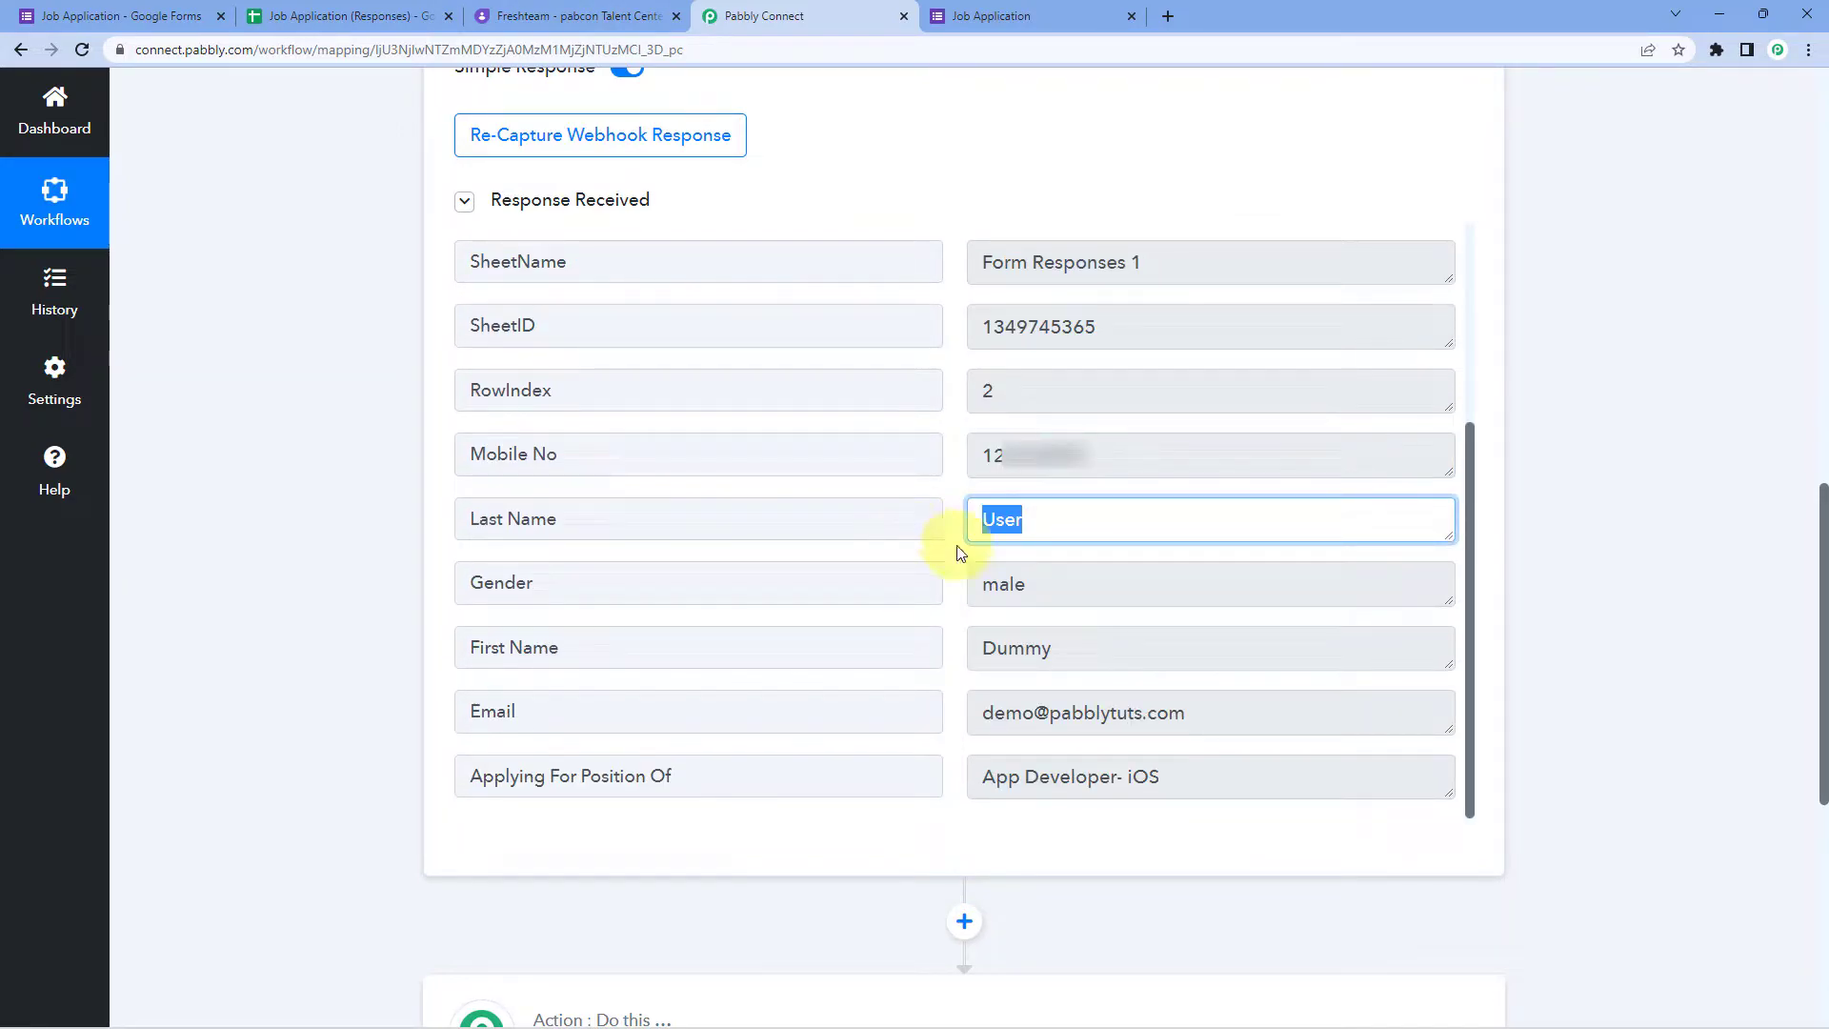
left_click_drag(1070, 584, 939, 591)
double_click(1032, 645)
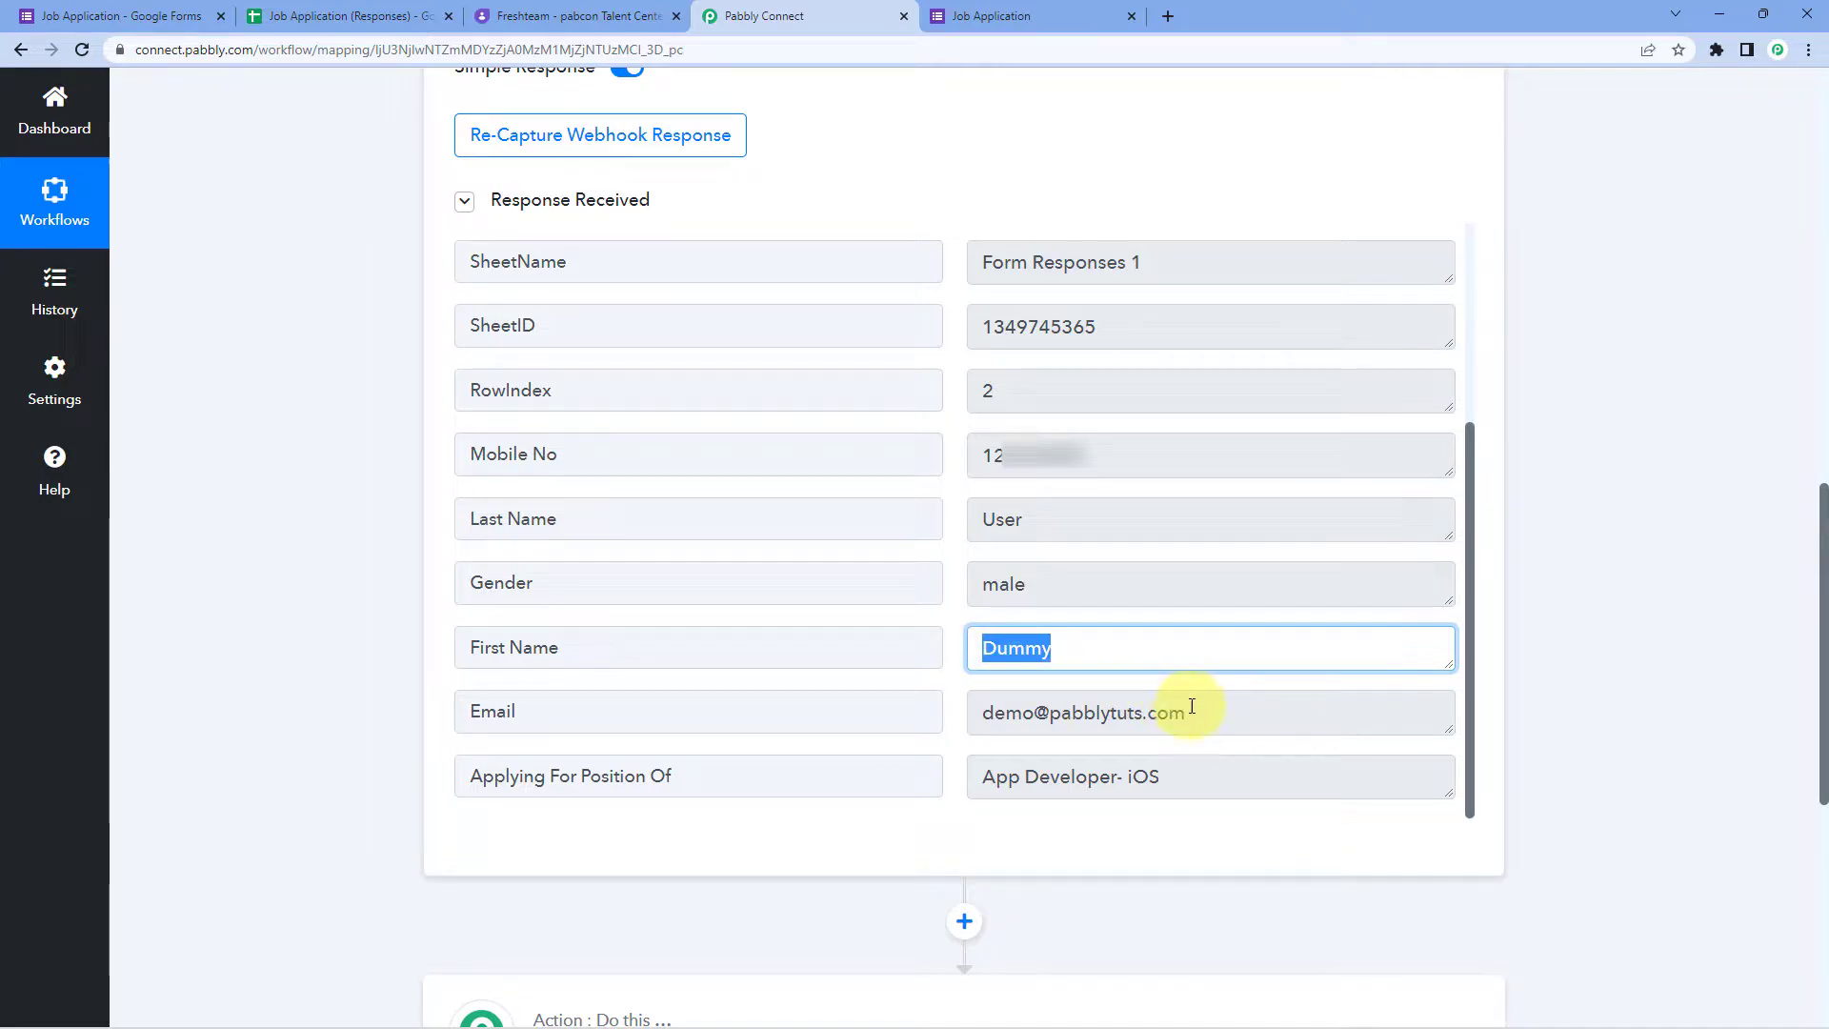
left_click_drag(1188, 703, 1000, 768)
left_click_drag(1238, 776, 870, 788)
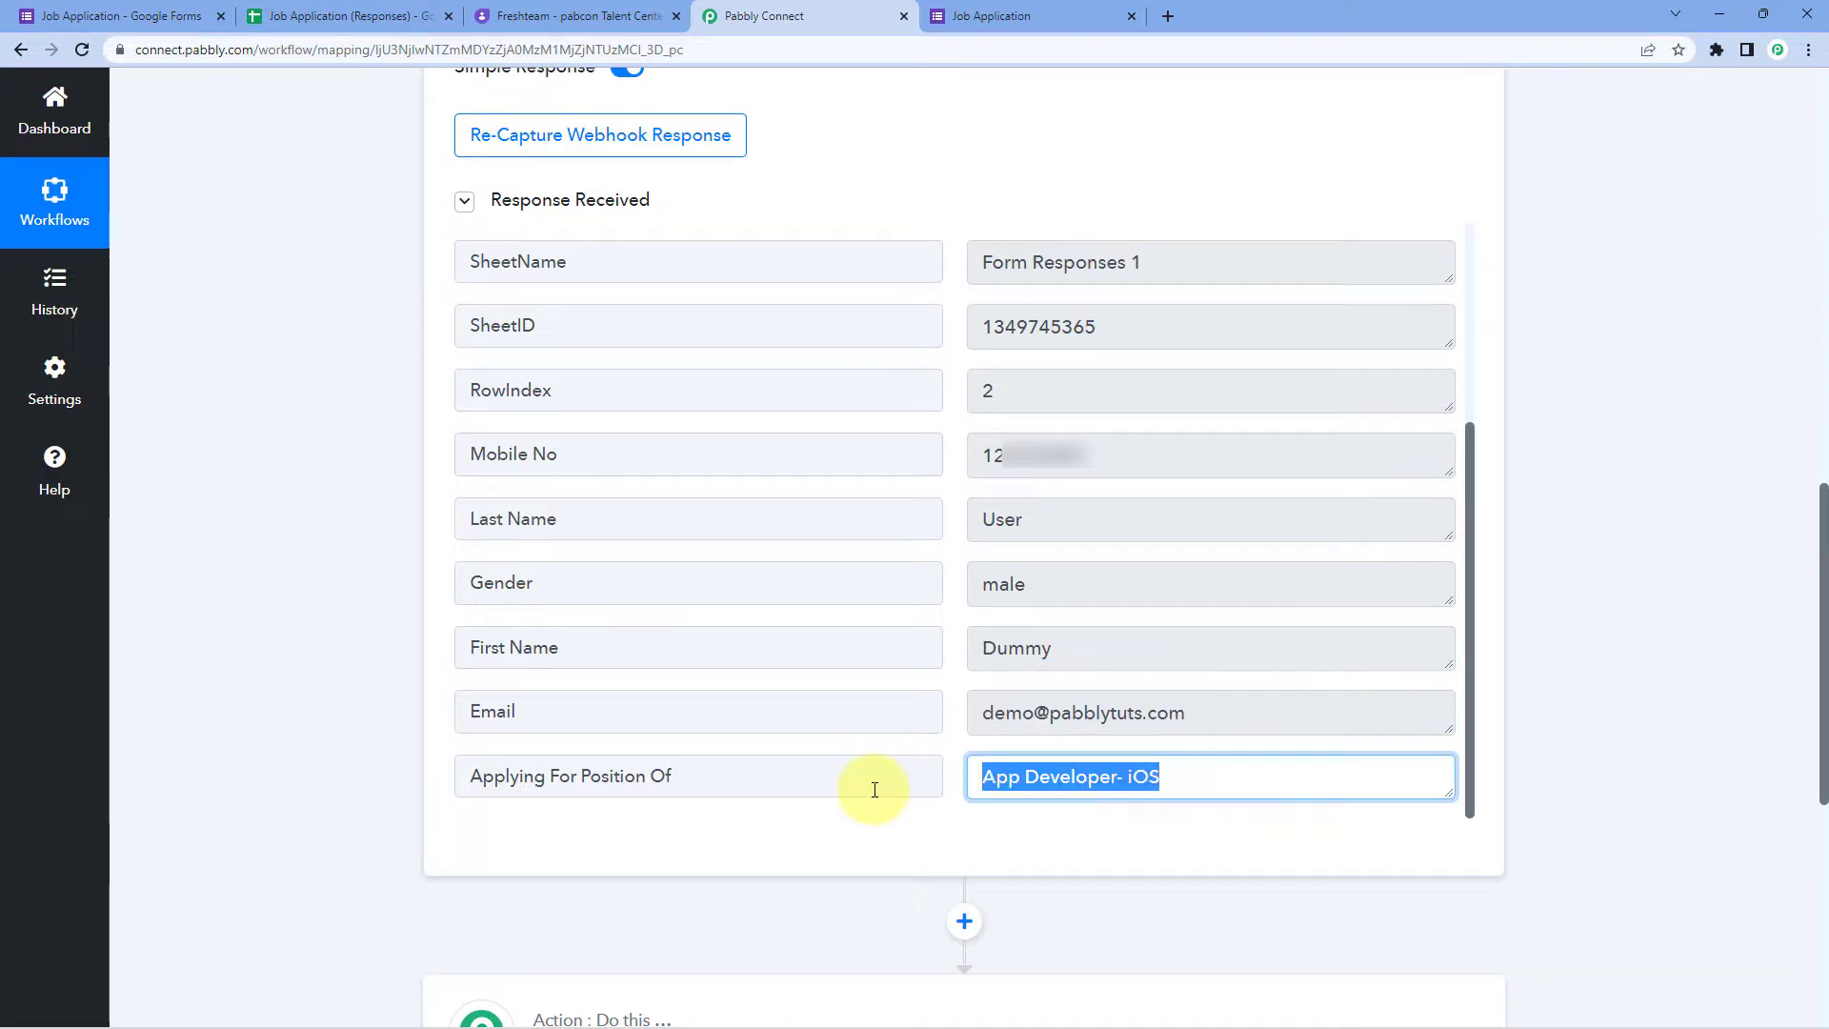
left_click(310, 511)
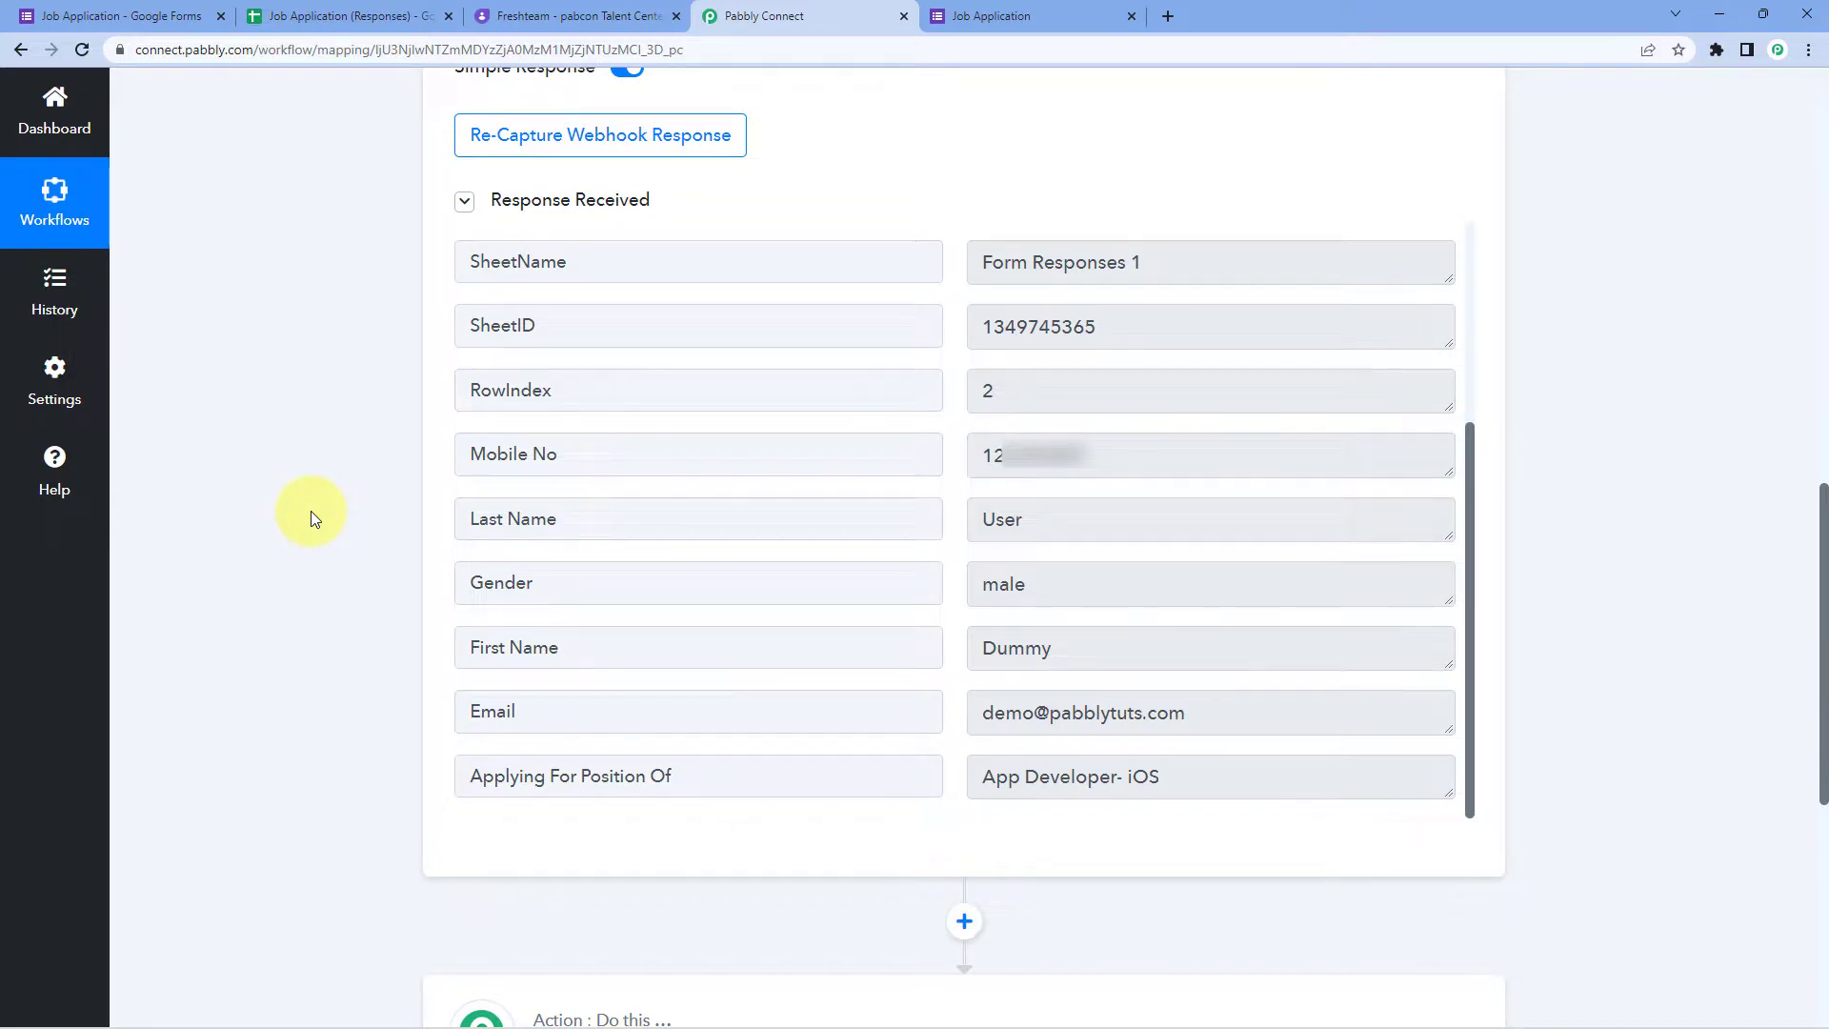
scroll(310, 510, "down", 7)
Step: Set the action to Freshteam's Create an Applicant and start connecting a Freshteam account
left_click(690, 390)
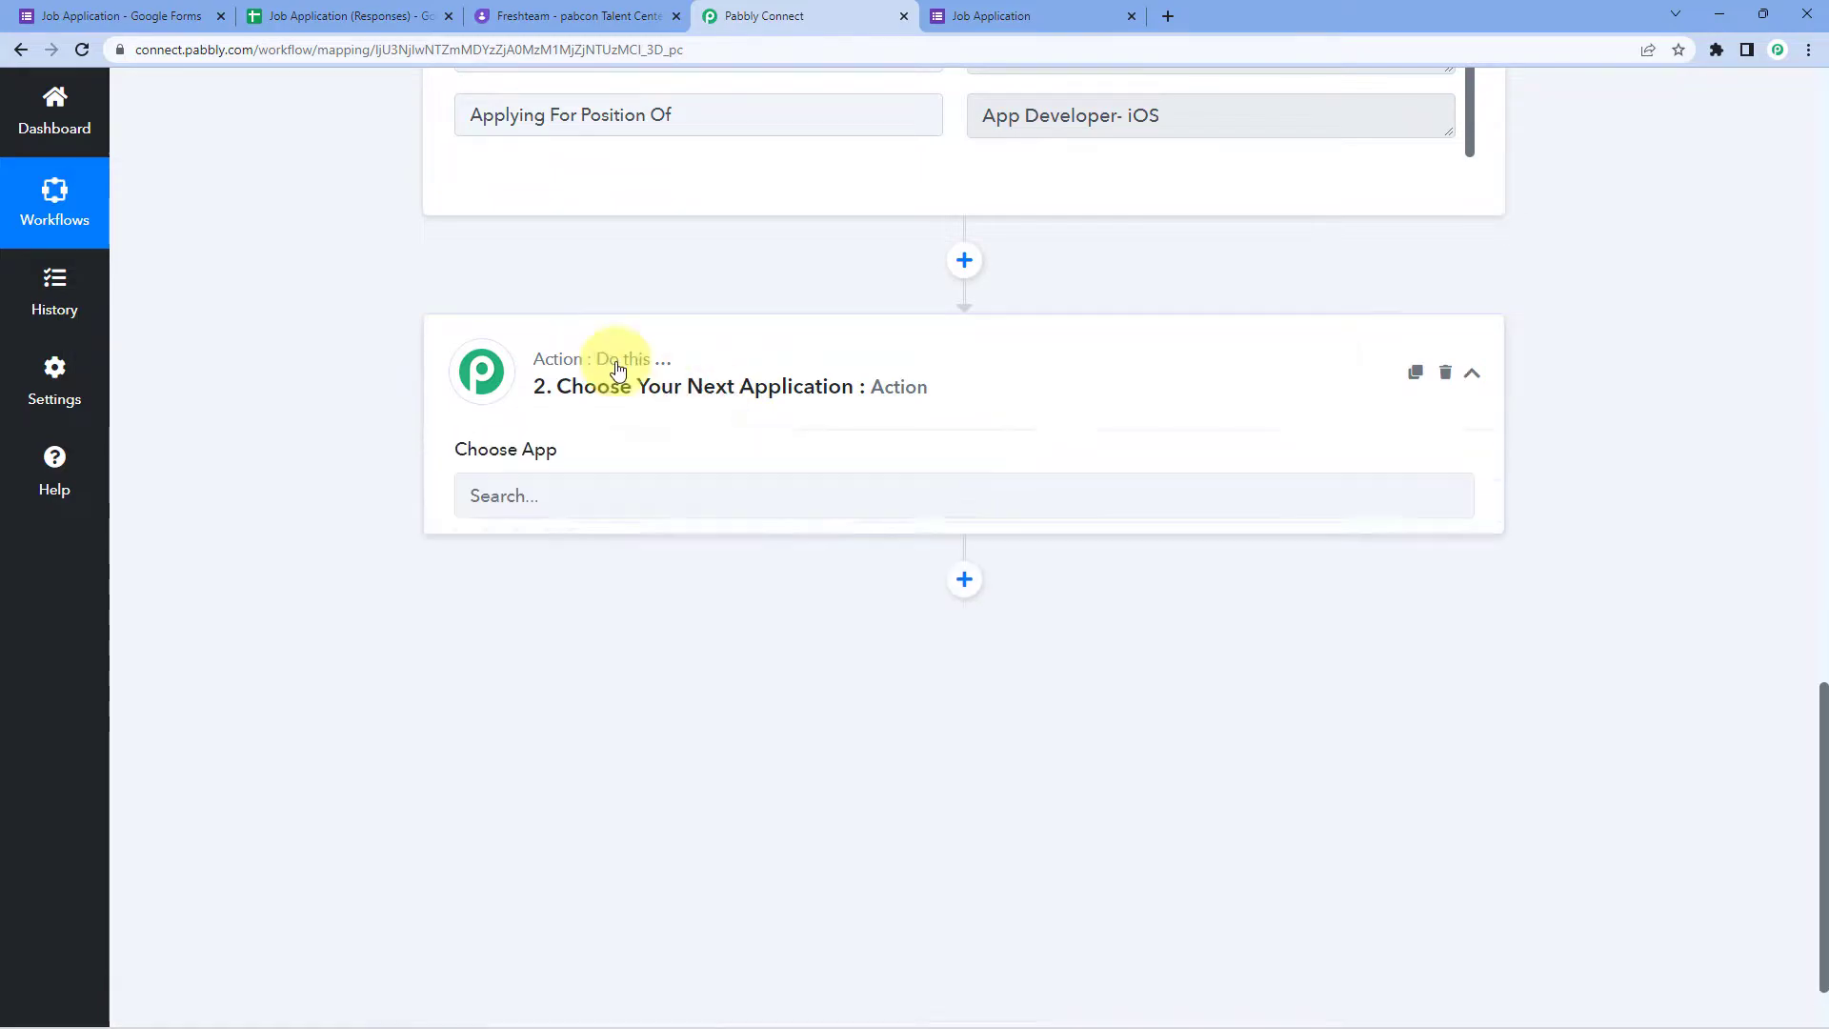
scroll(396, 416, "down", 2)
left_click(458, 332)
type("Fresh")
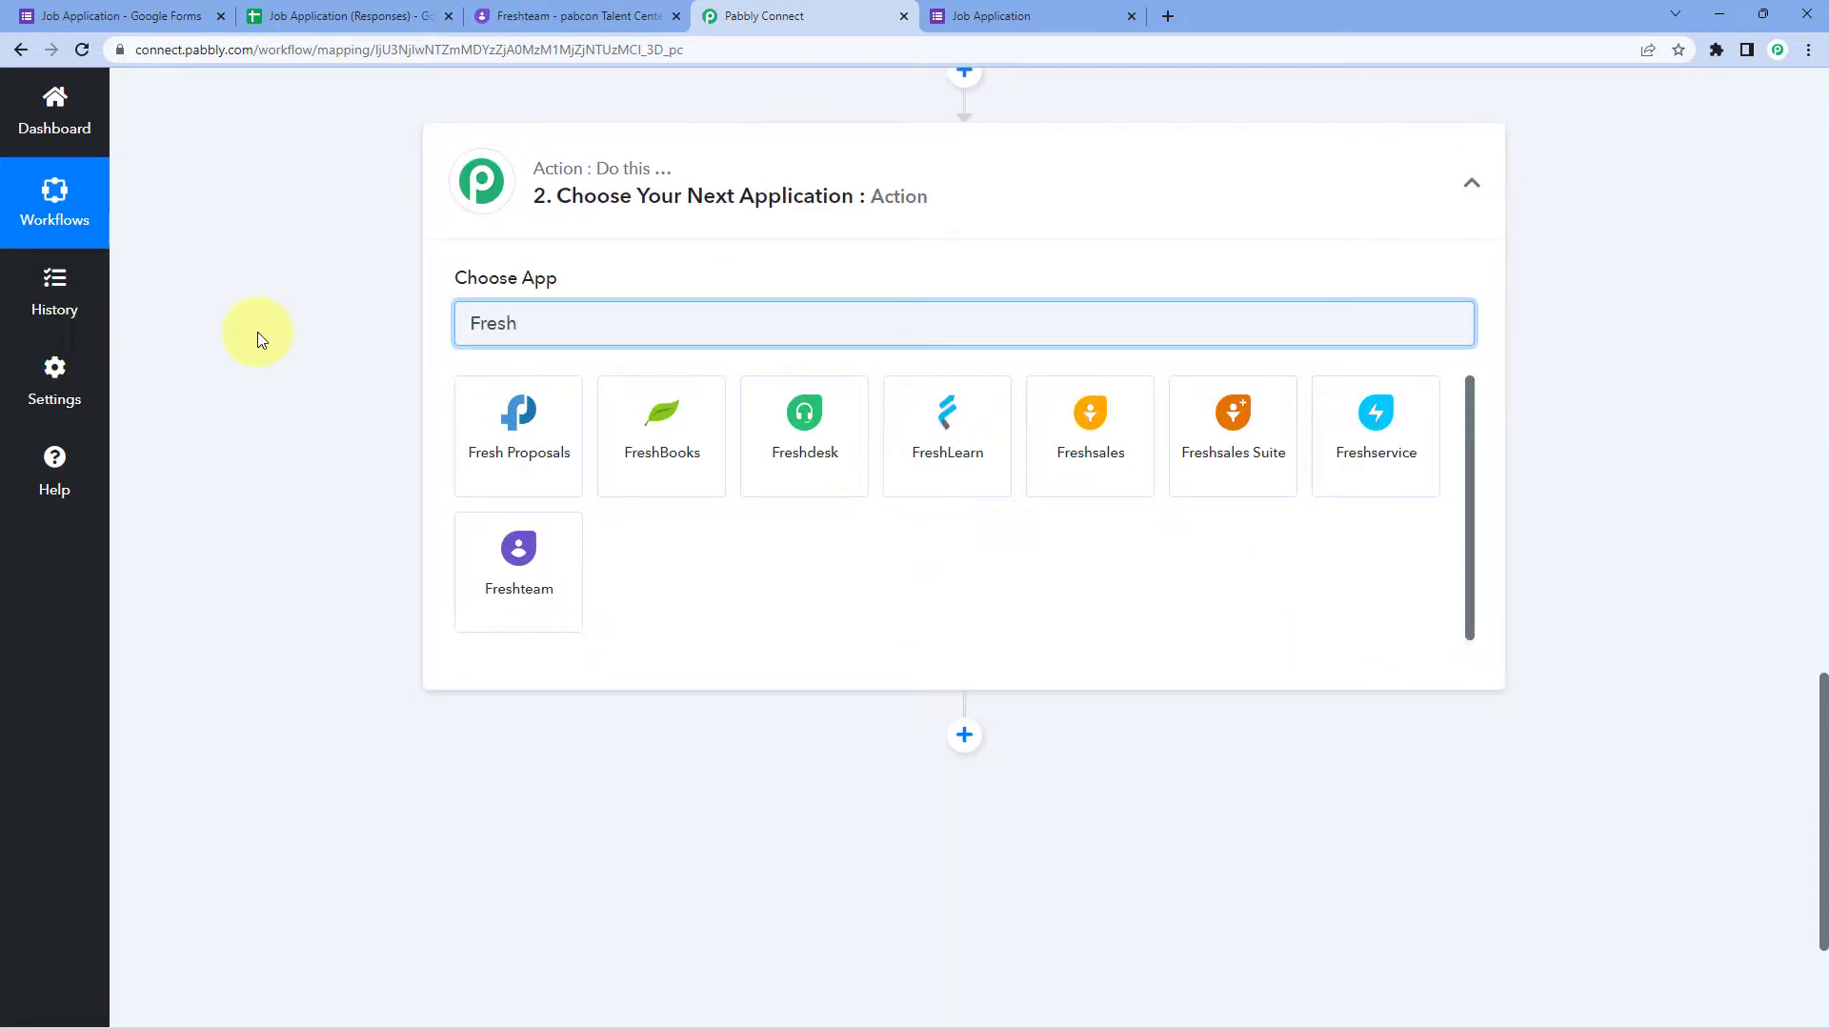
type("team")
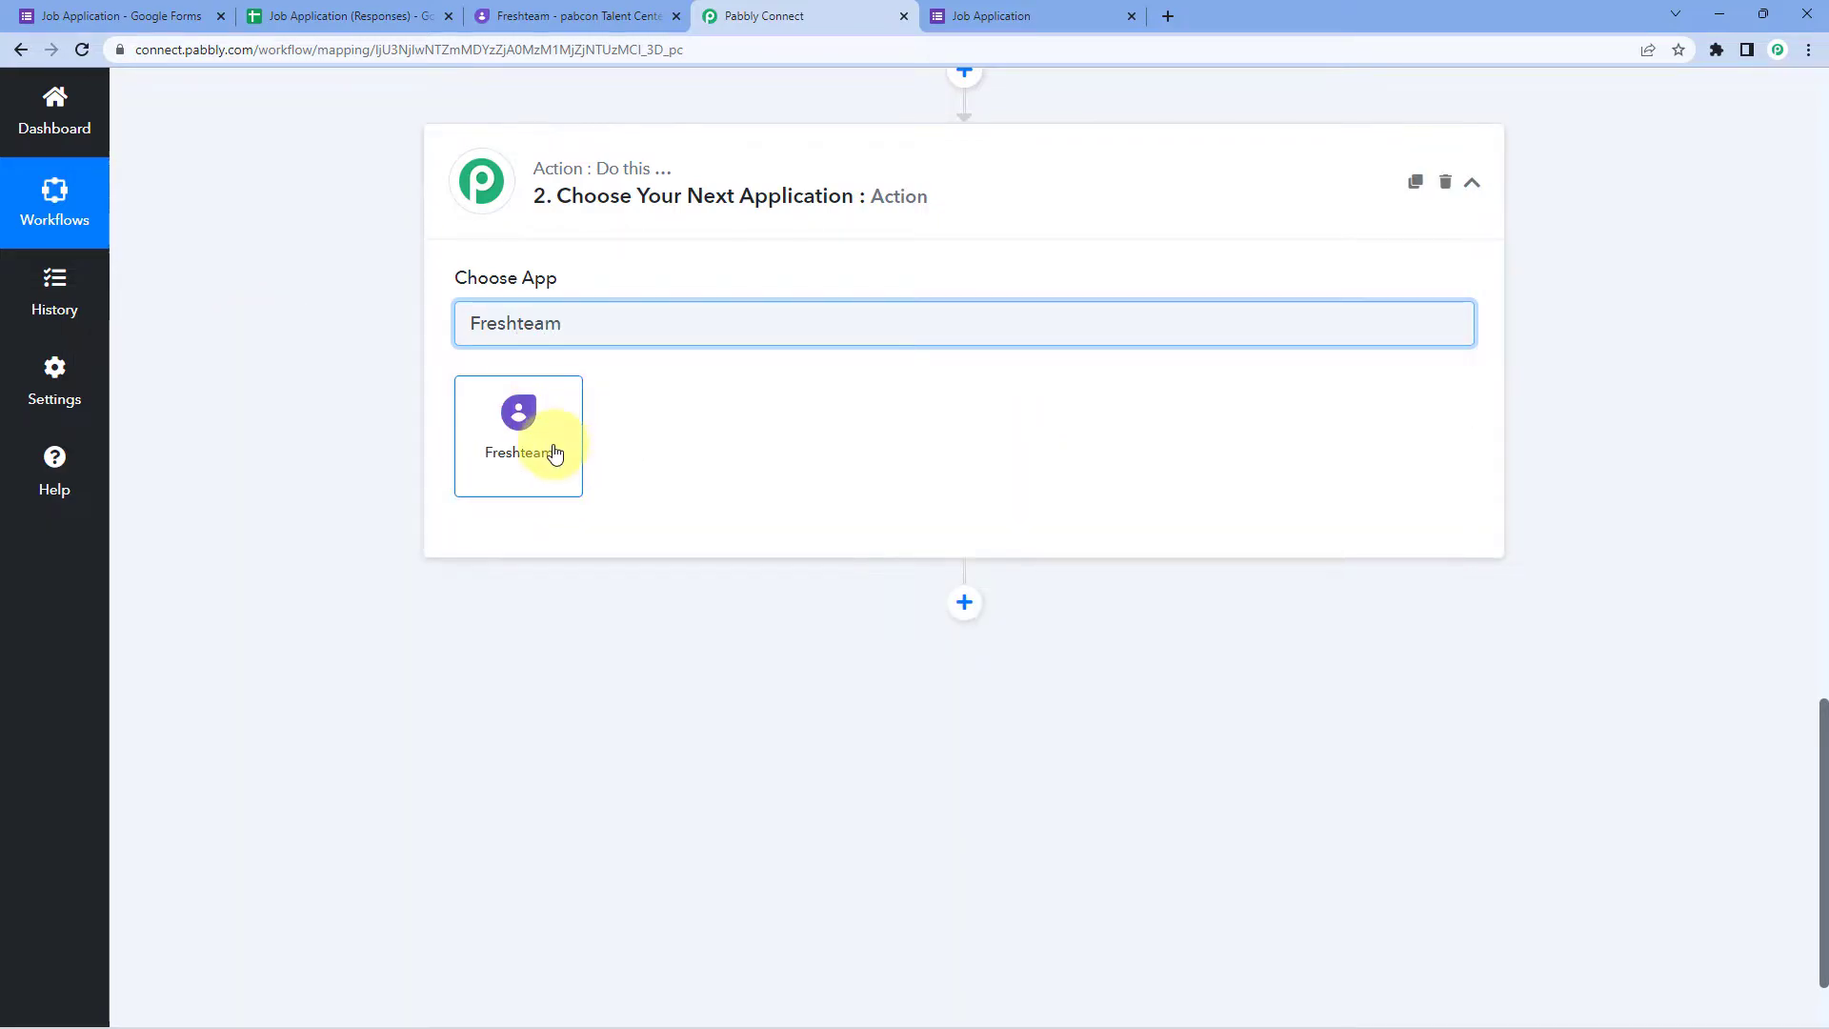
left_click(551, 446)
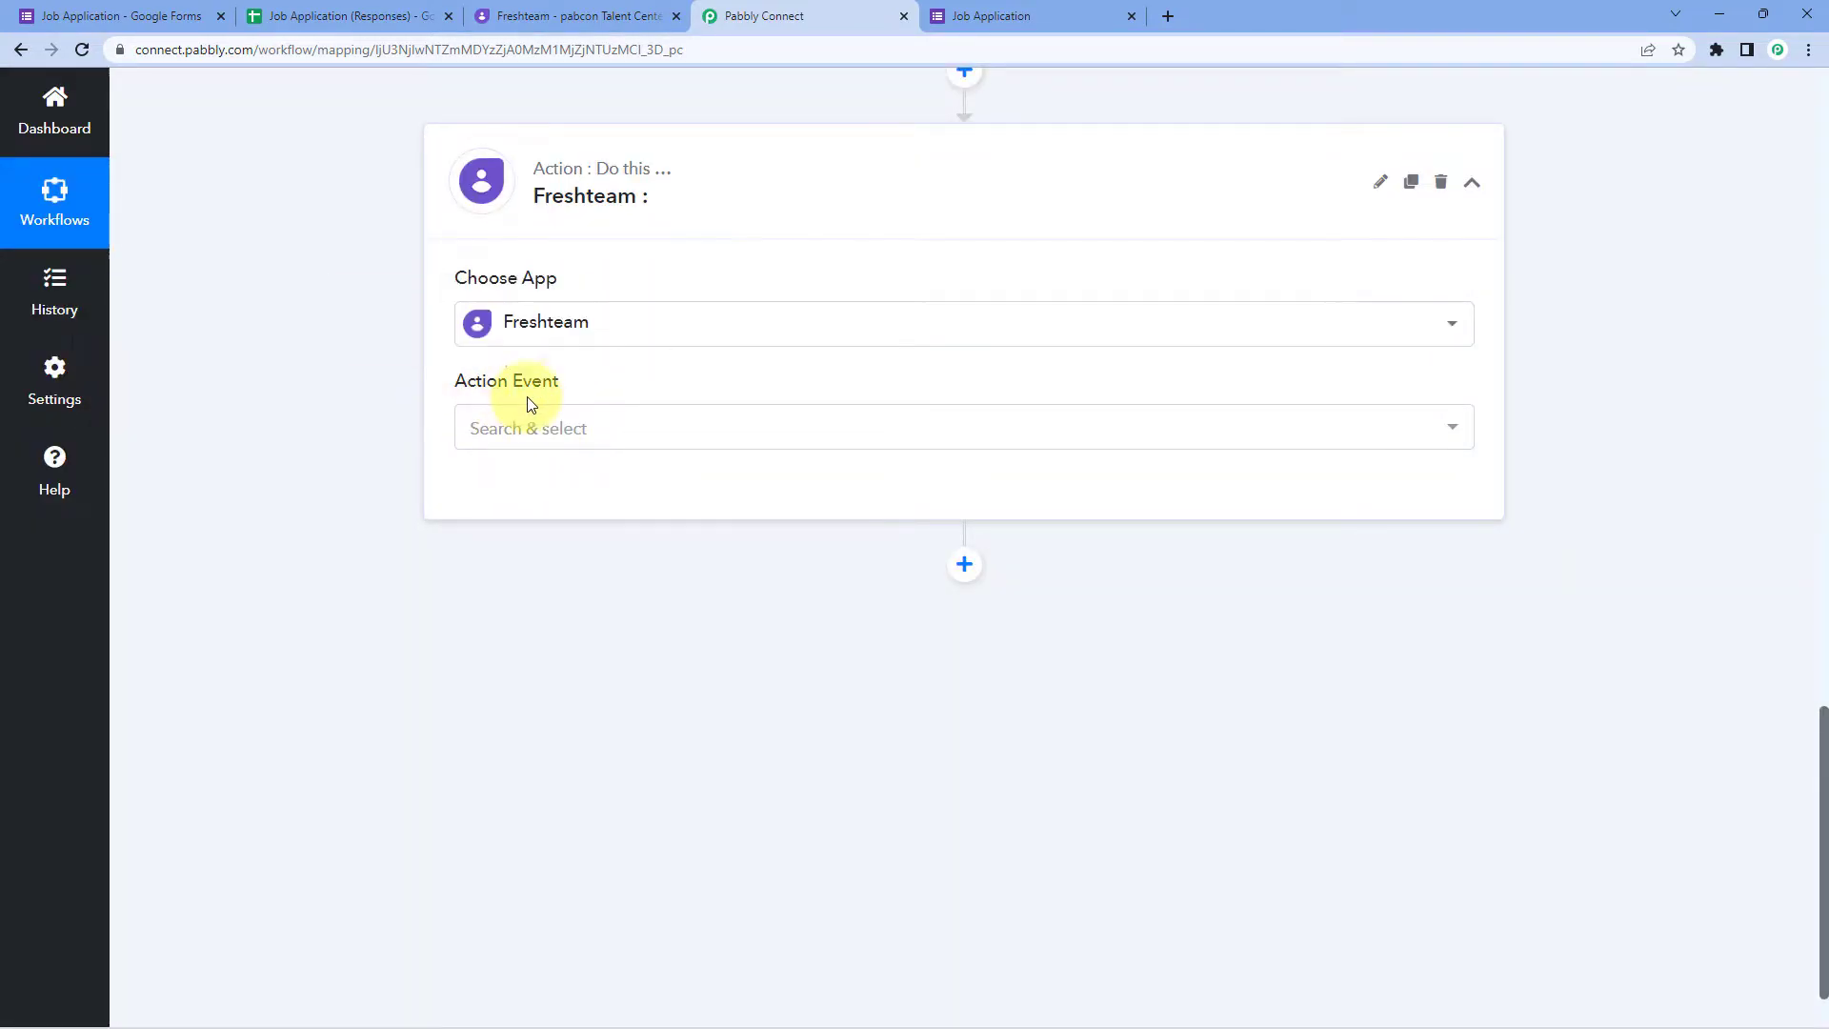
left_click(583, 431)
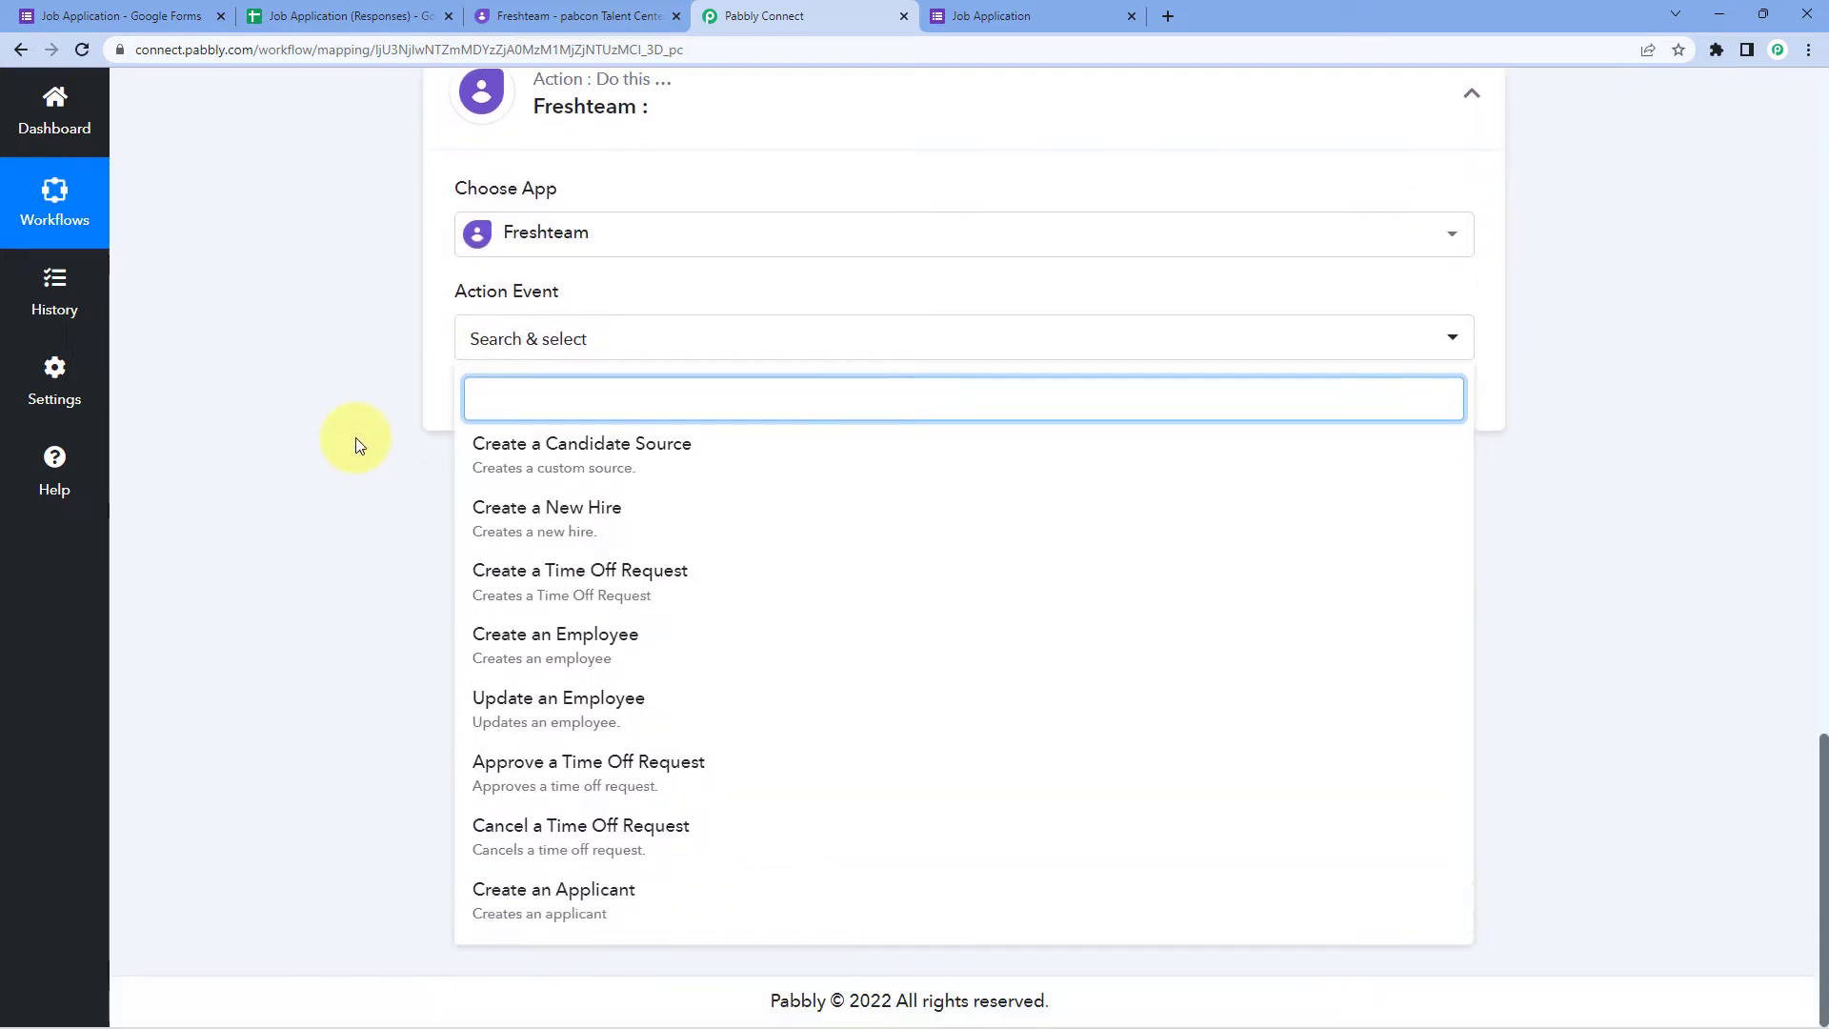
left_click(631, 907)
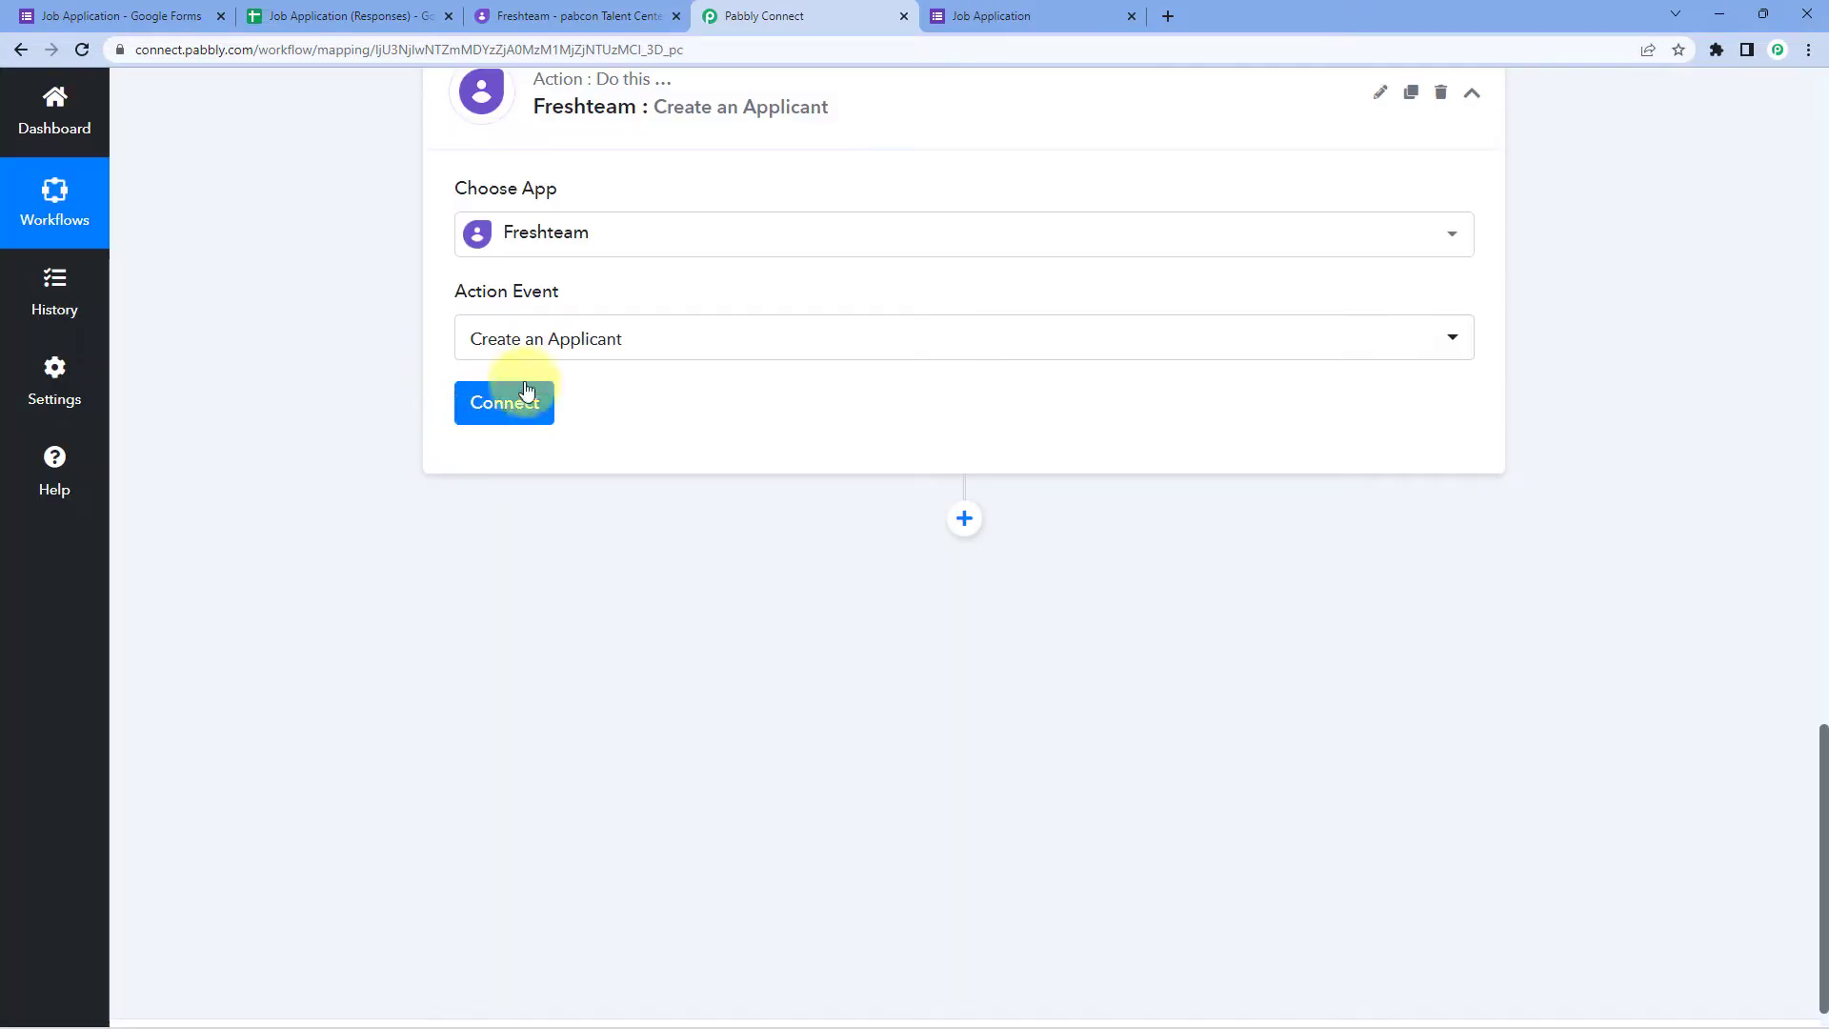
left_click(529, 417)
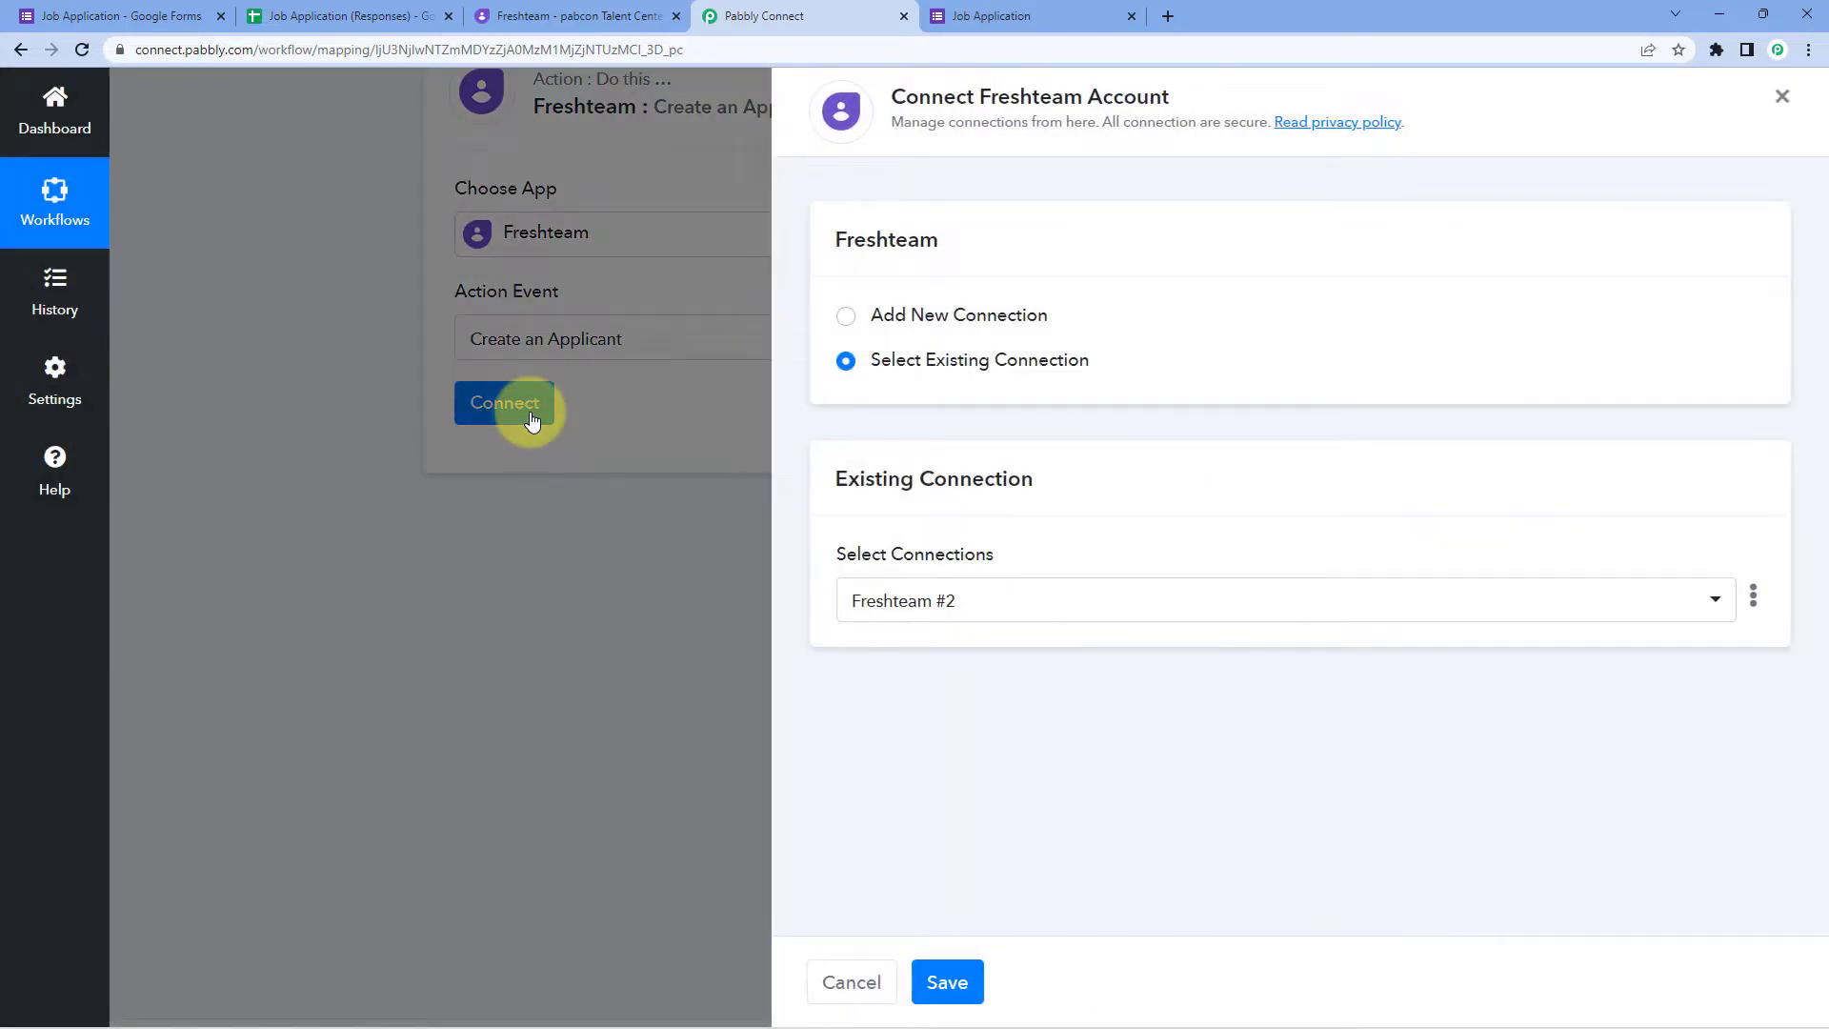
Step: Add a new Freshteam connection using the Freshteam subdomain copied from the page address as Account Name
left_click(844, 320)
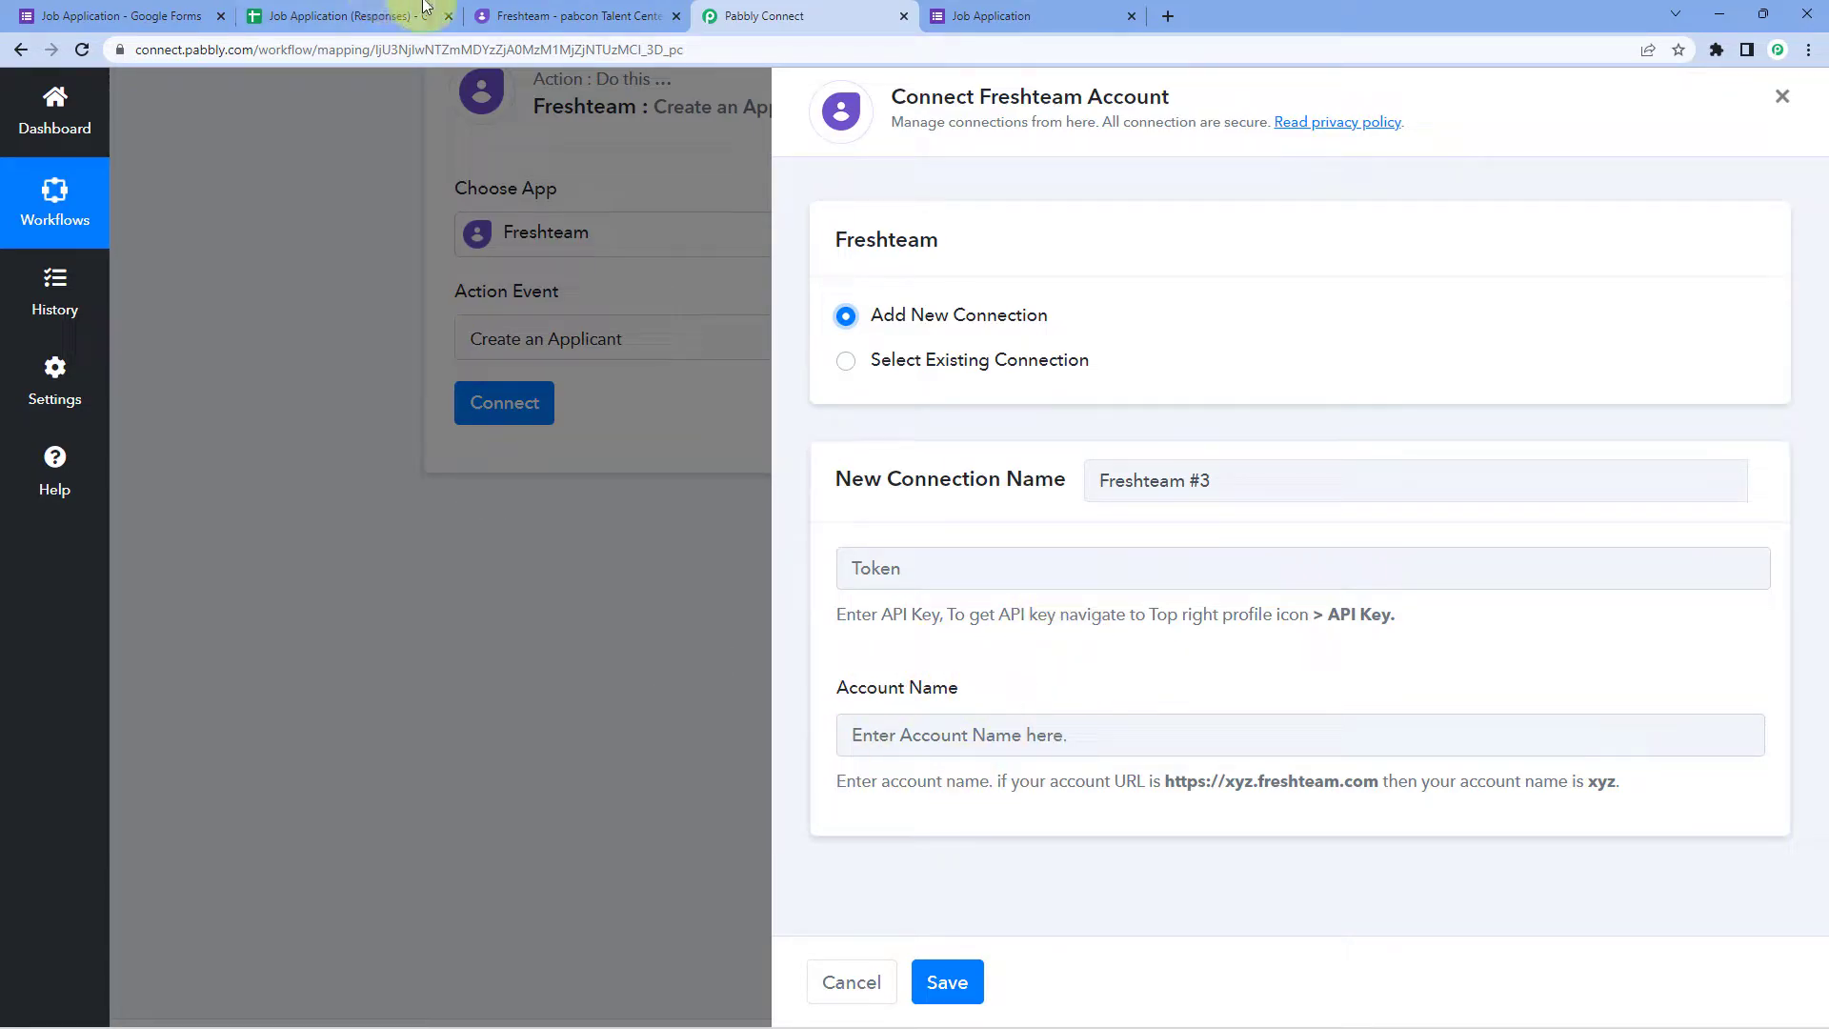
left_click(522, 10)
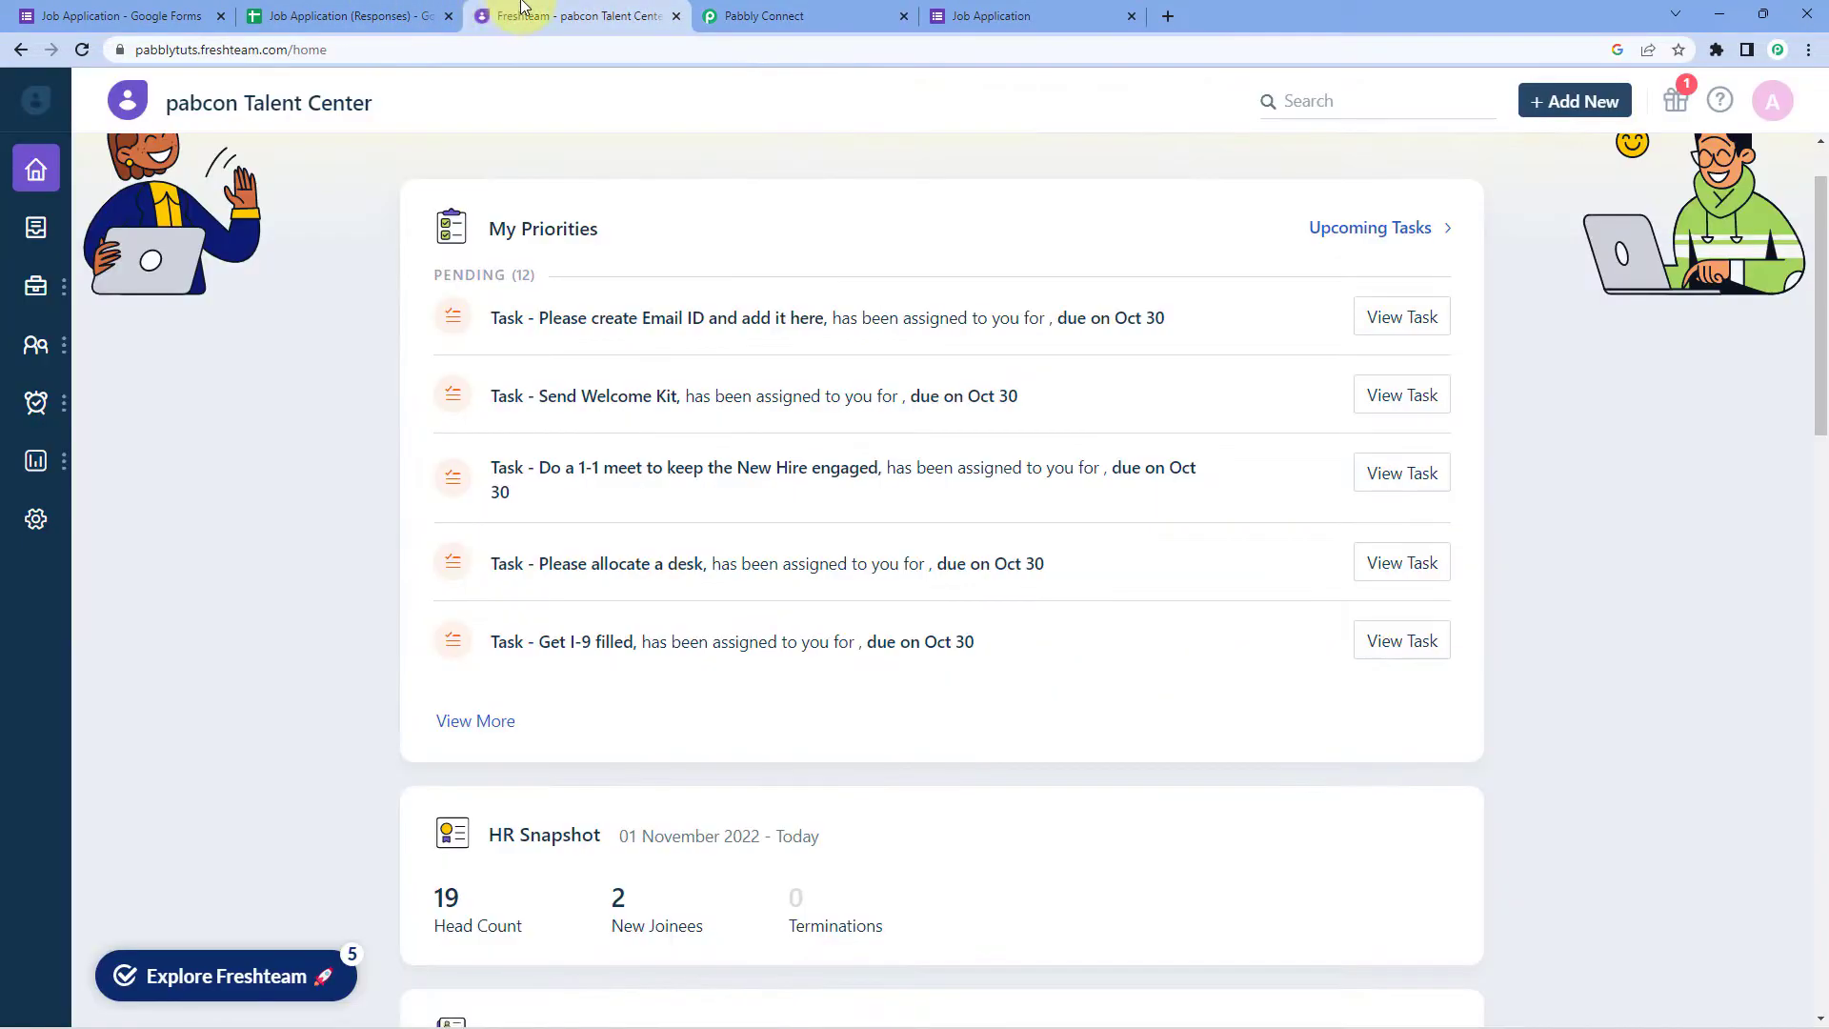
left_click(249, 49)
left_click_drag(179, 49, 247, 56)
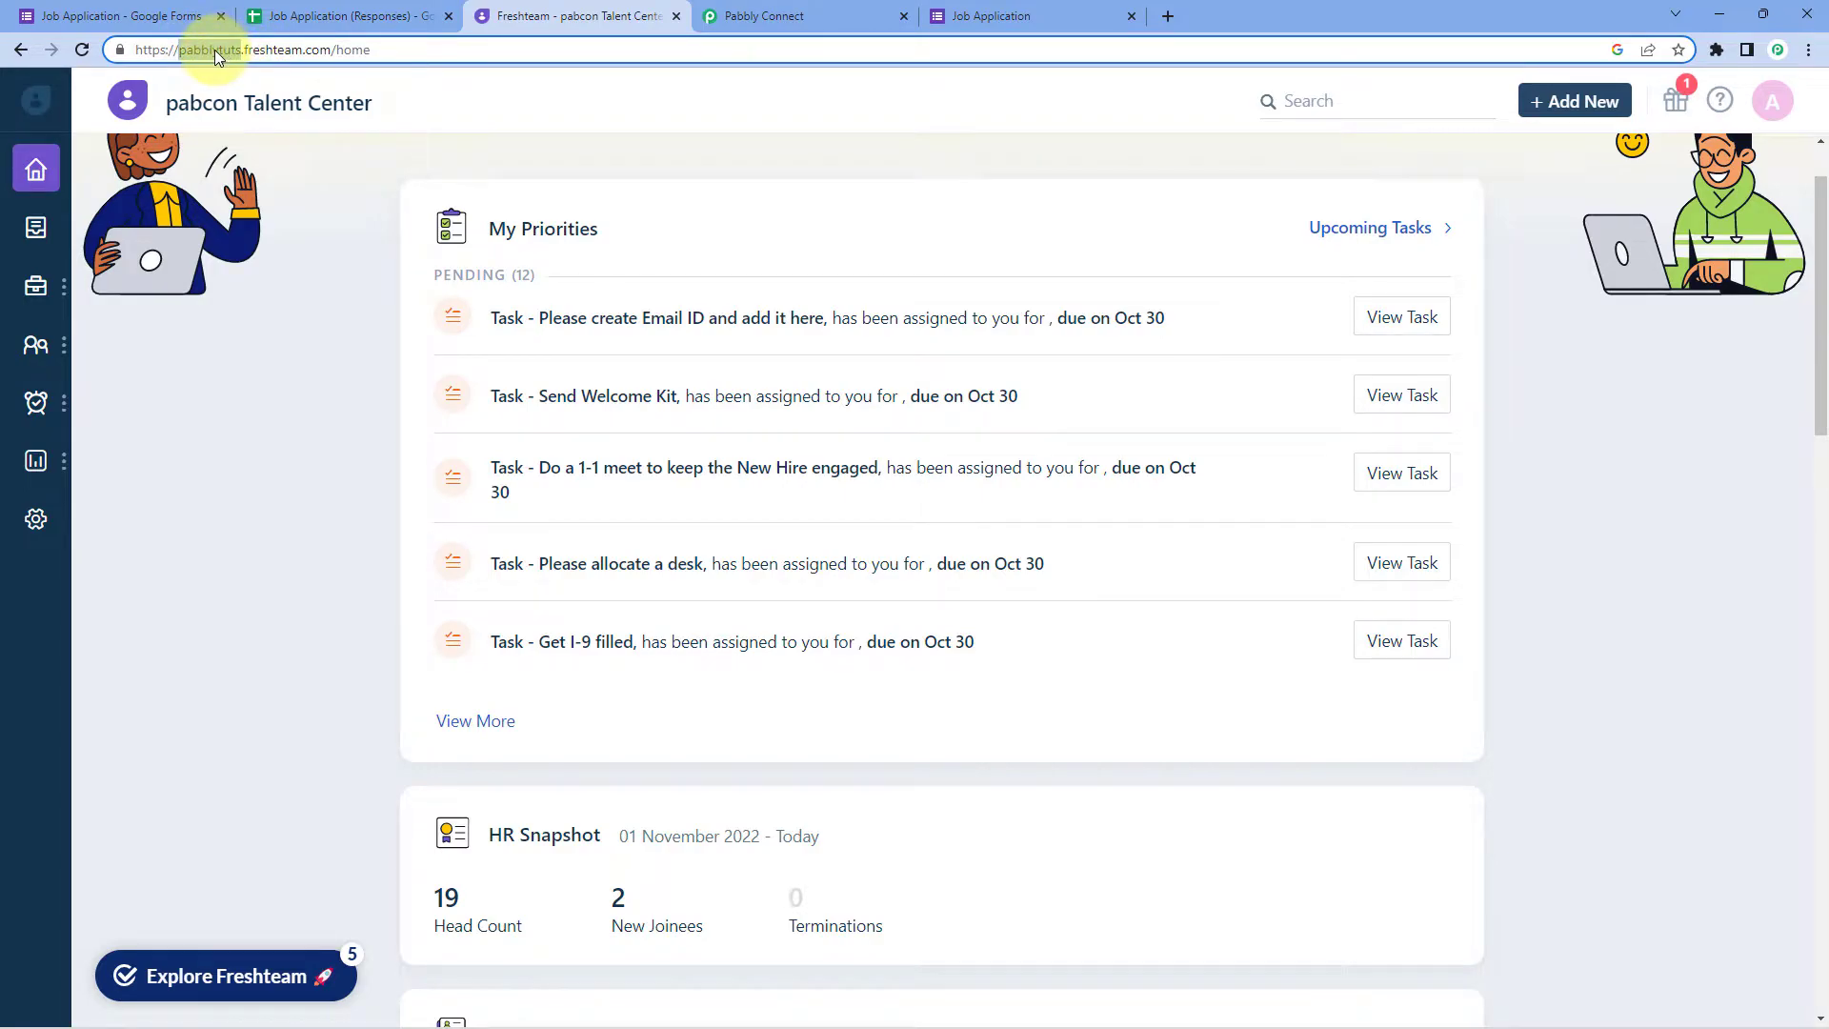
right_click(209, 53)
left_click(257, 190)
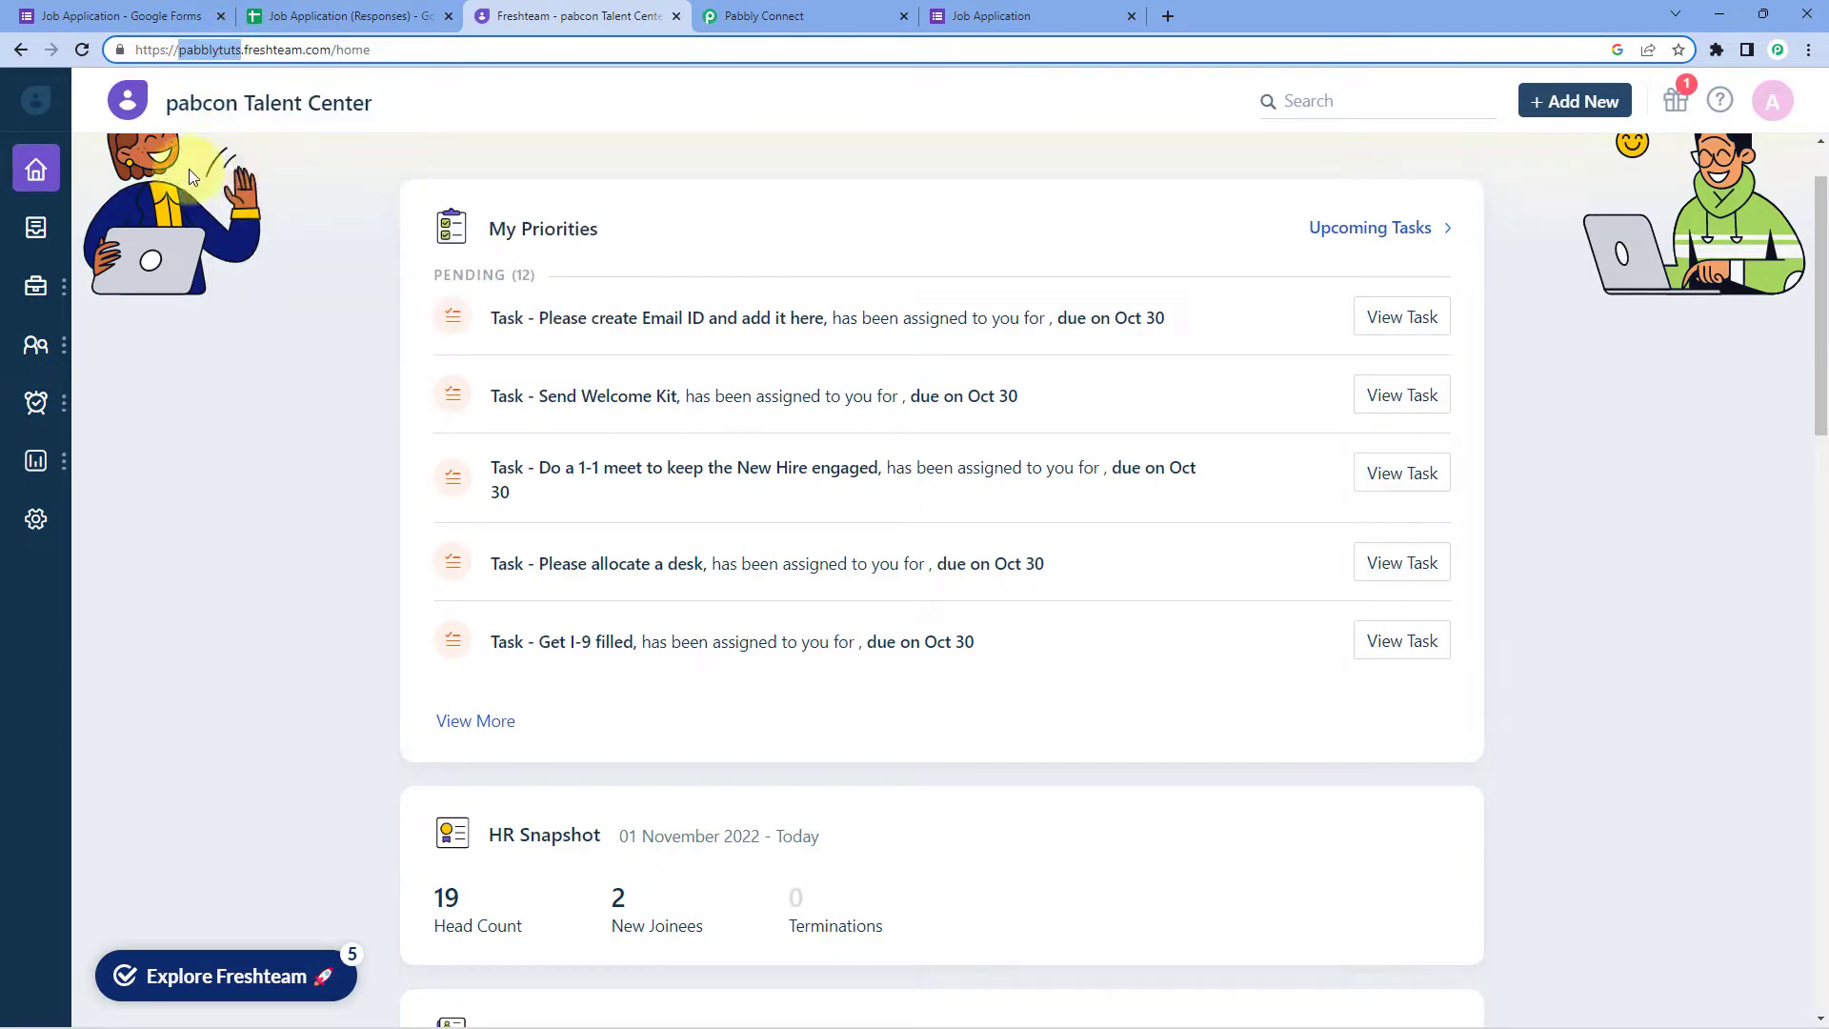
left_click(852, 11)
left_click(884, 737)
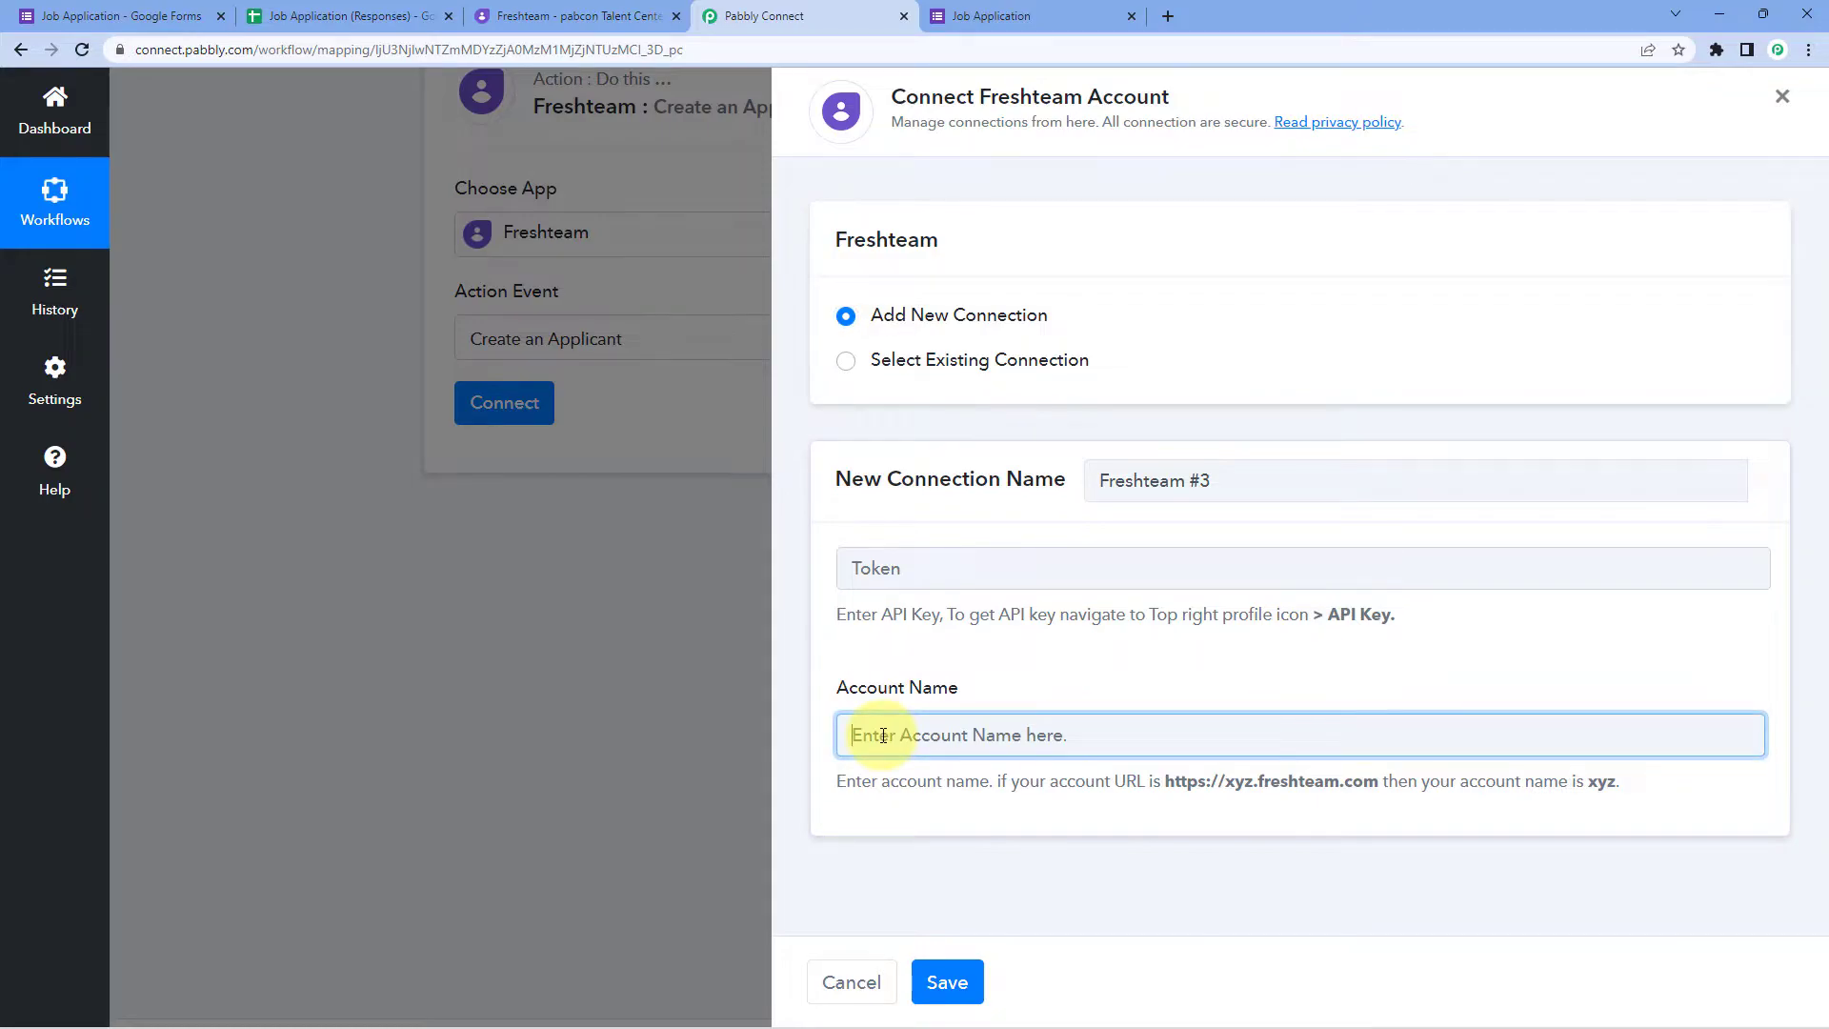
right_click(883, 737)
left_click(931, 580)
left_click(946, 658)
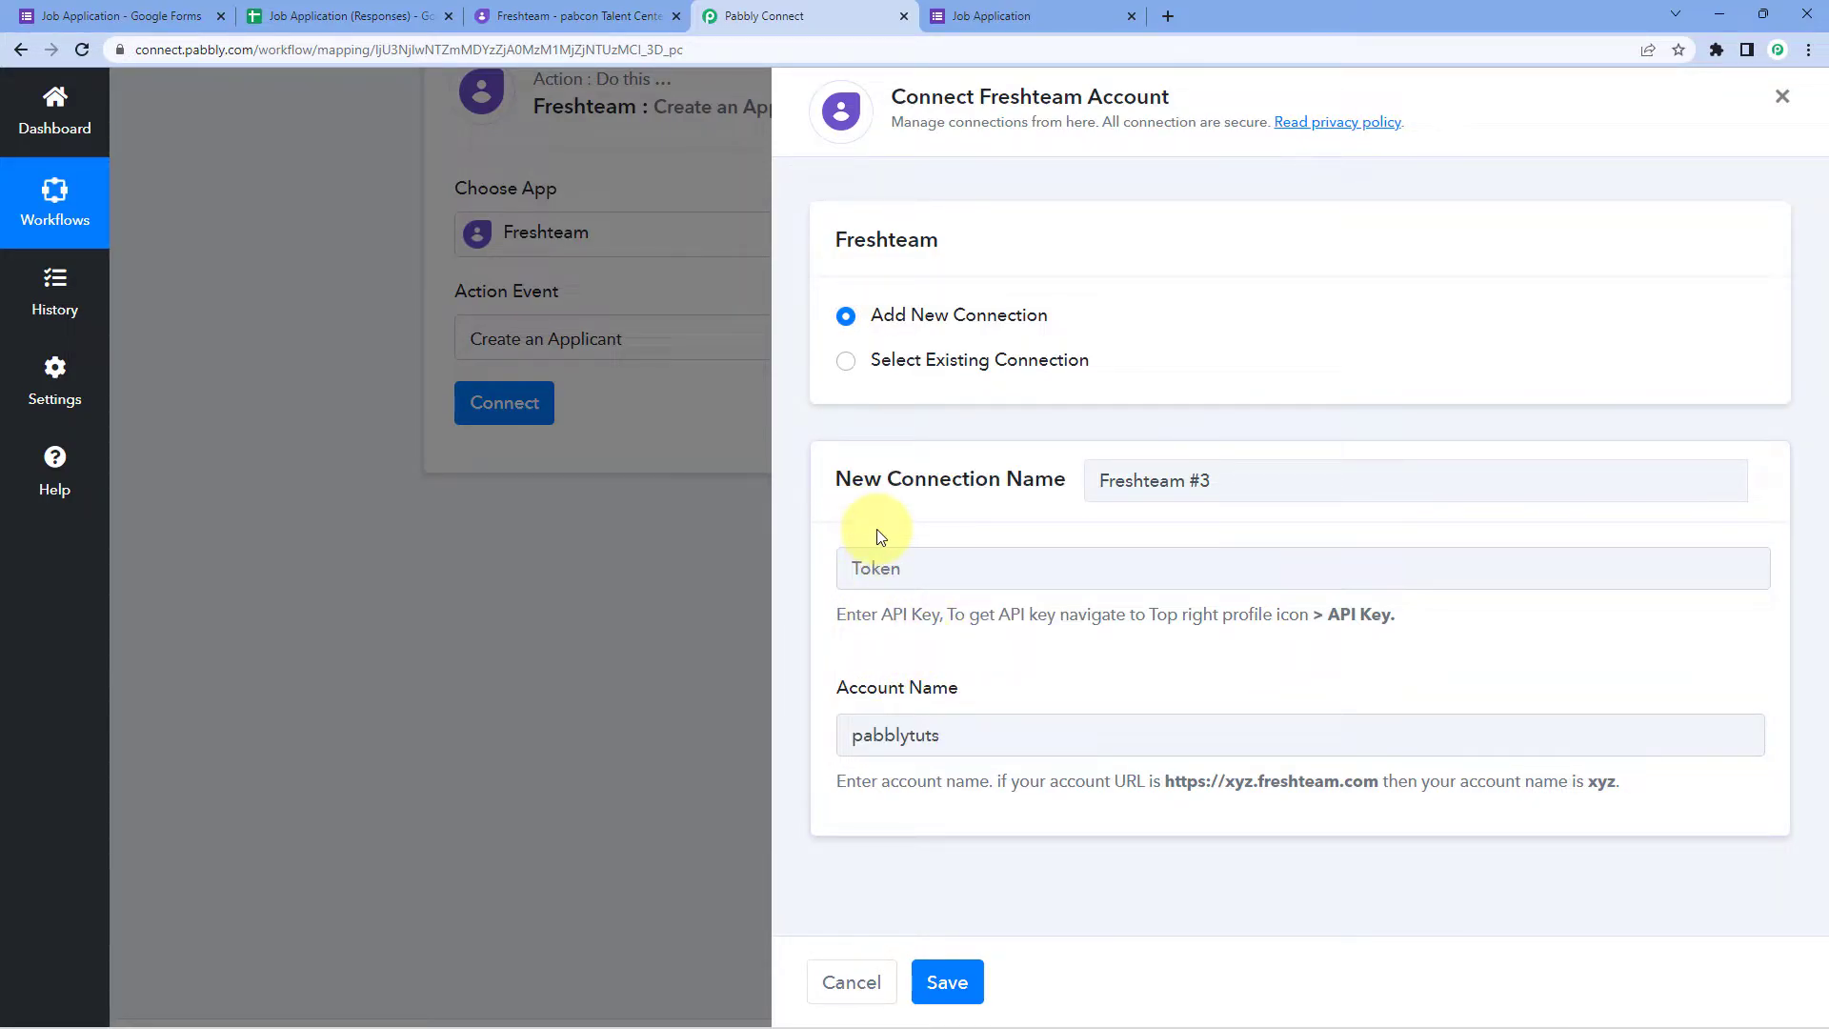
Step: Paste the Freshteam API key from the profile menu as the Token and save the connection
left_click(576, 15)
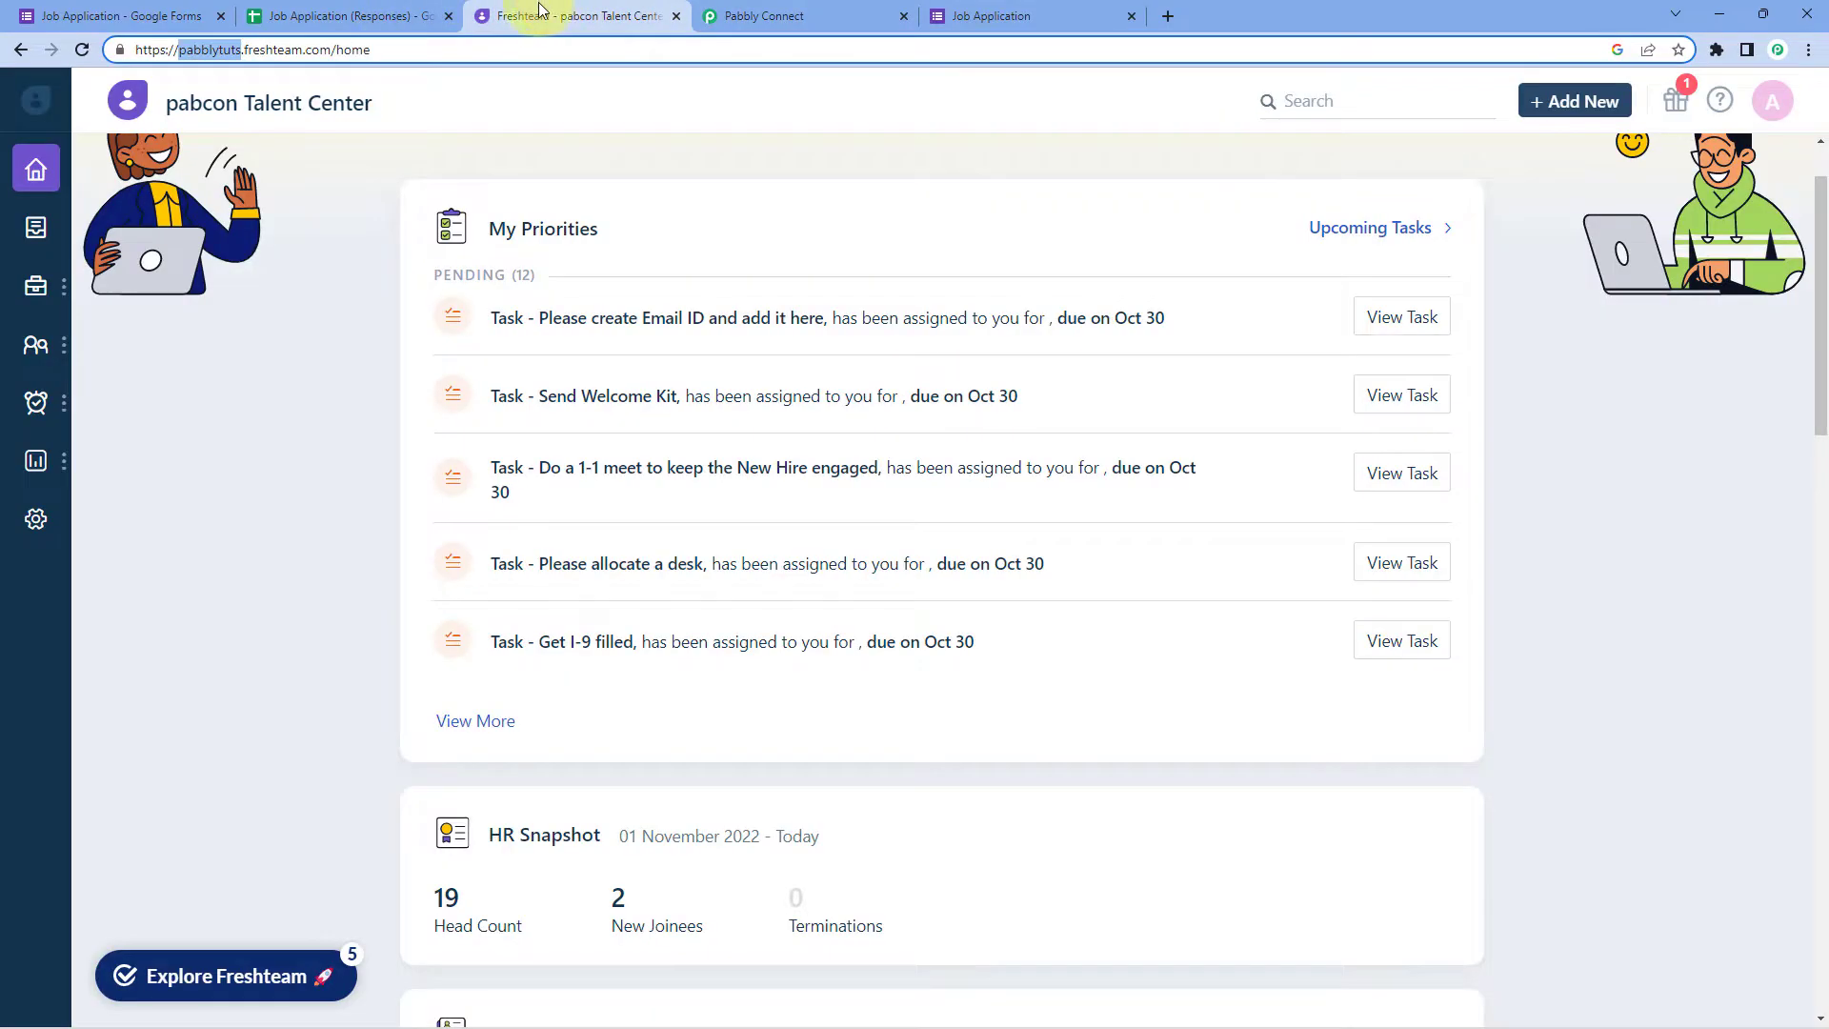
left_click(1778, 111)
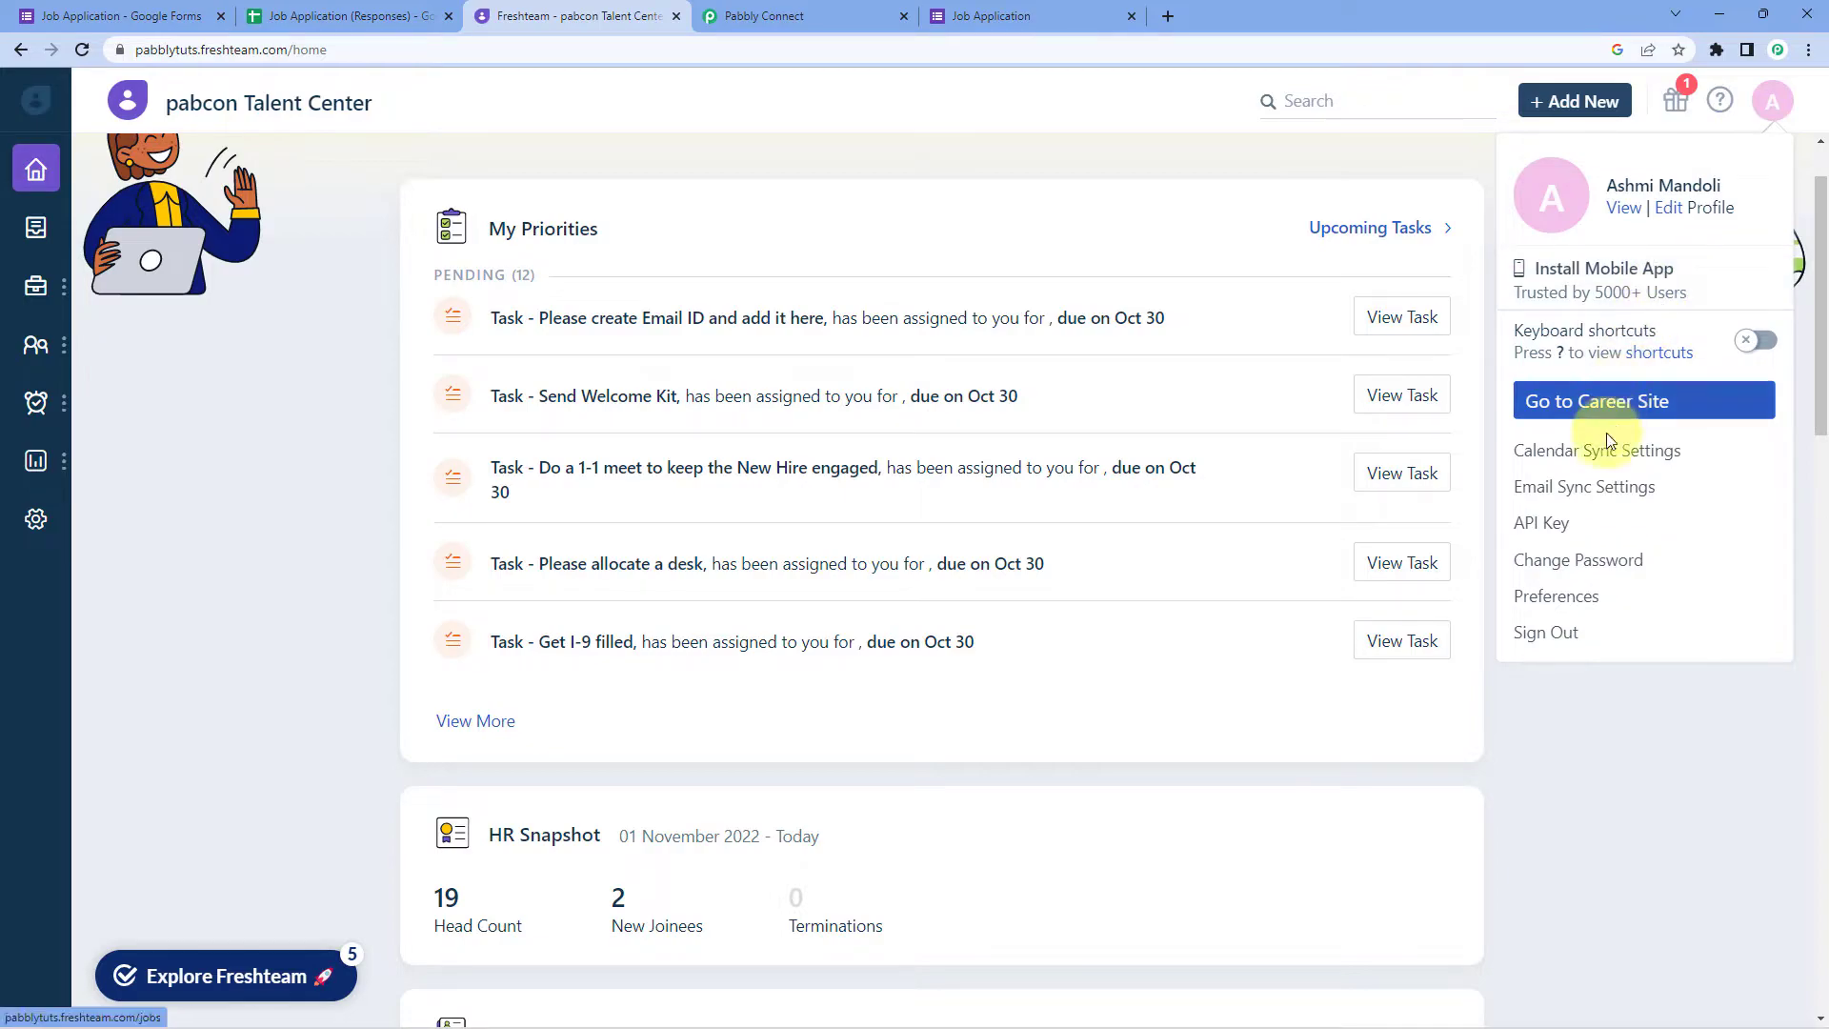
left_click(1563, 527)
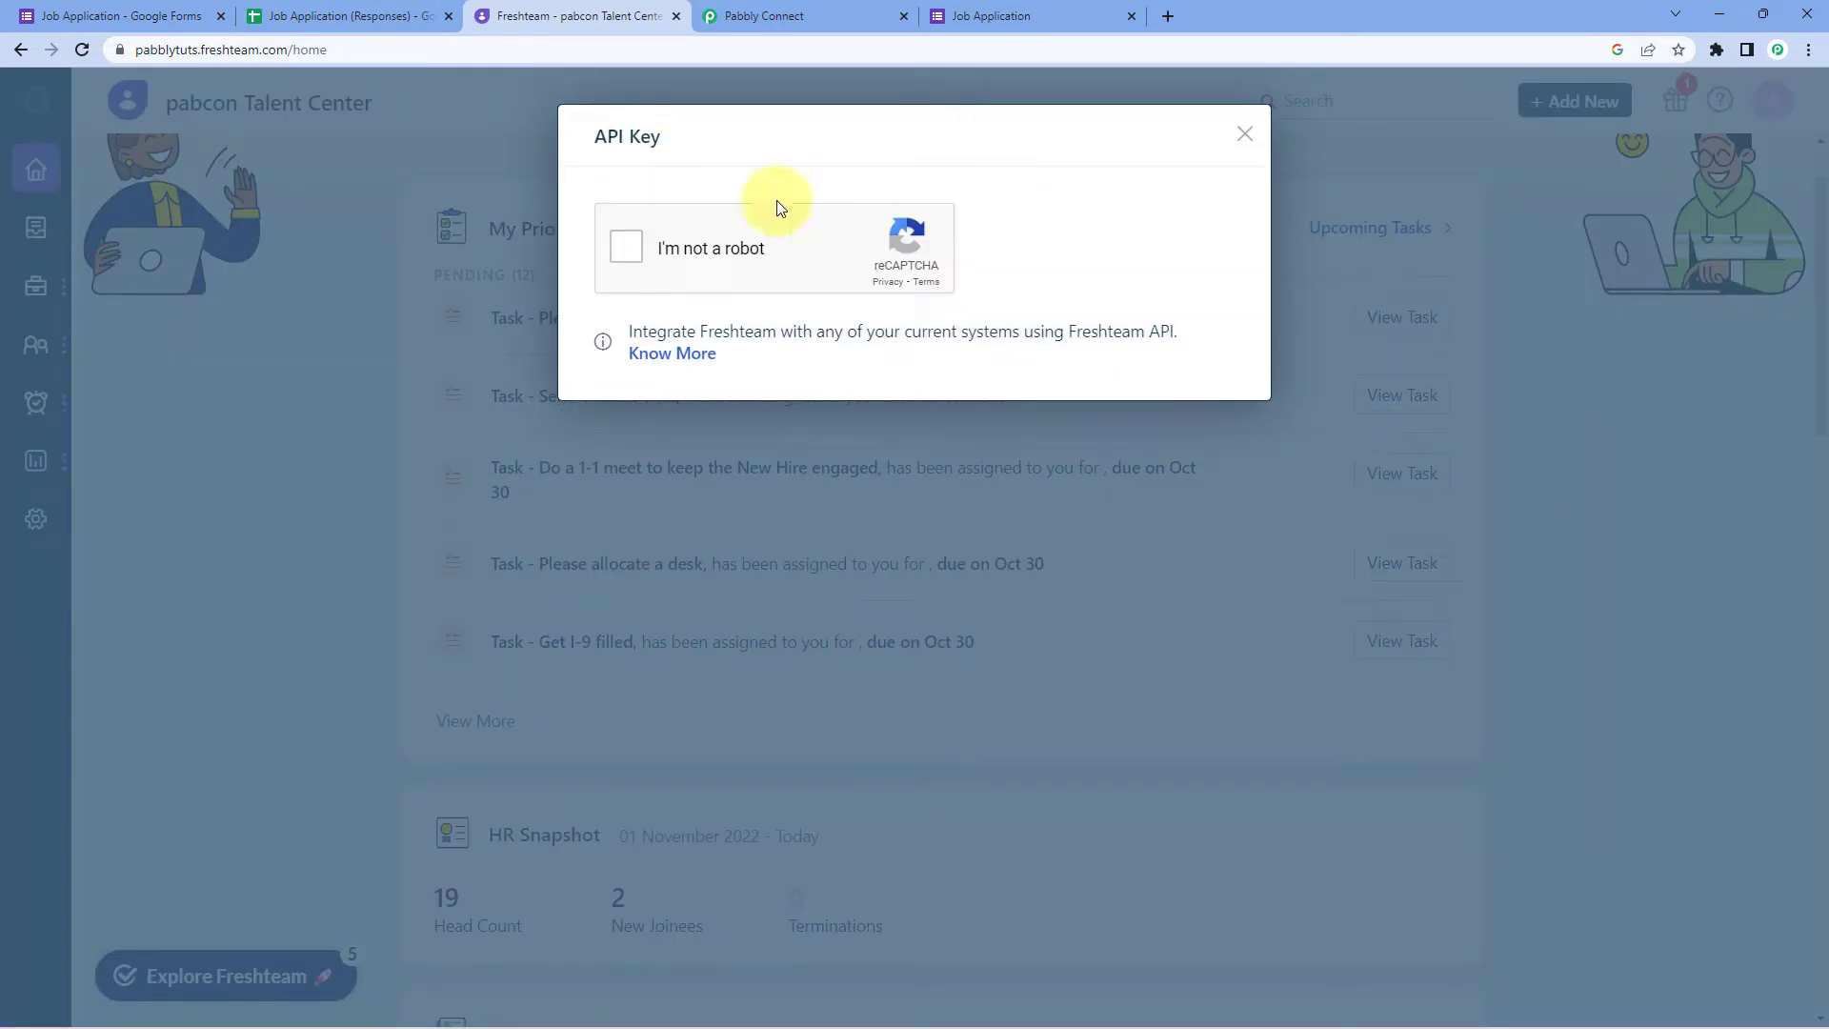
left_click(633, 249)
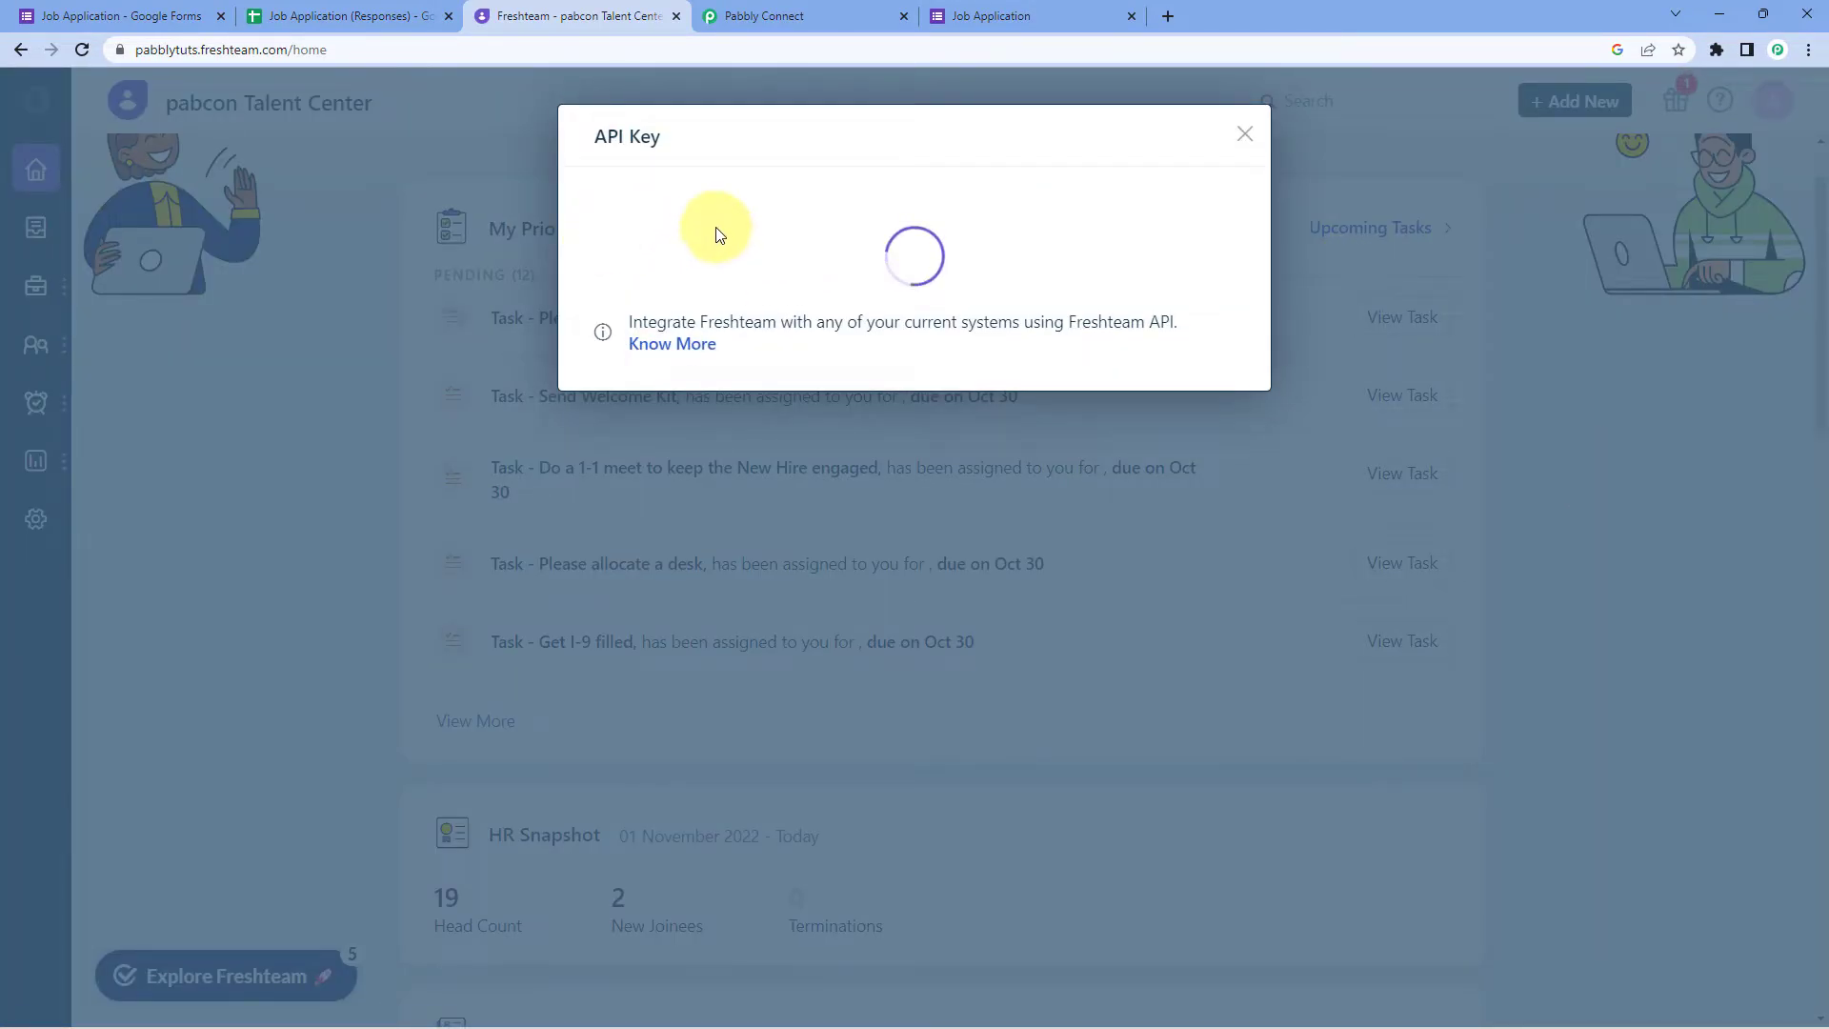
left_click(906, 270)
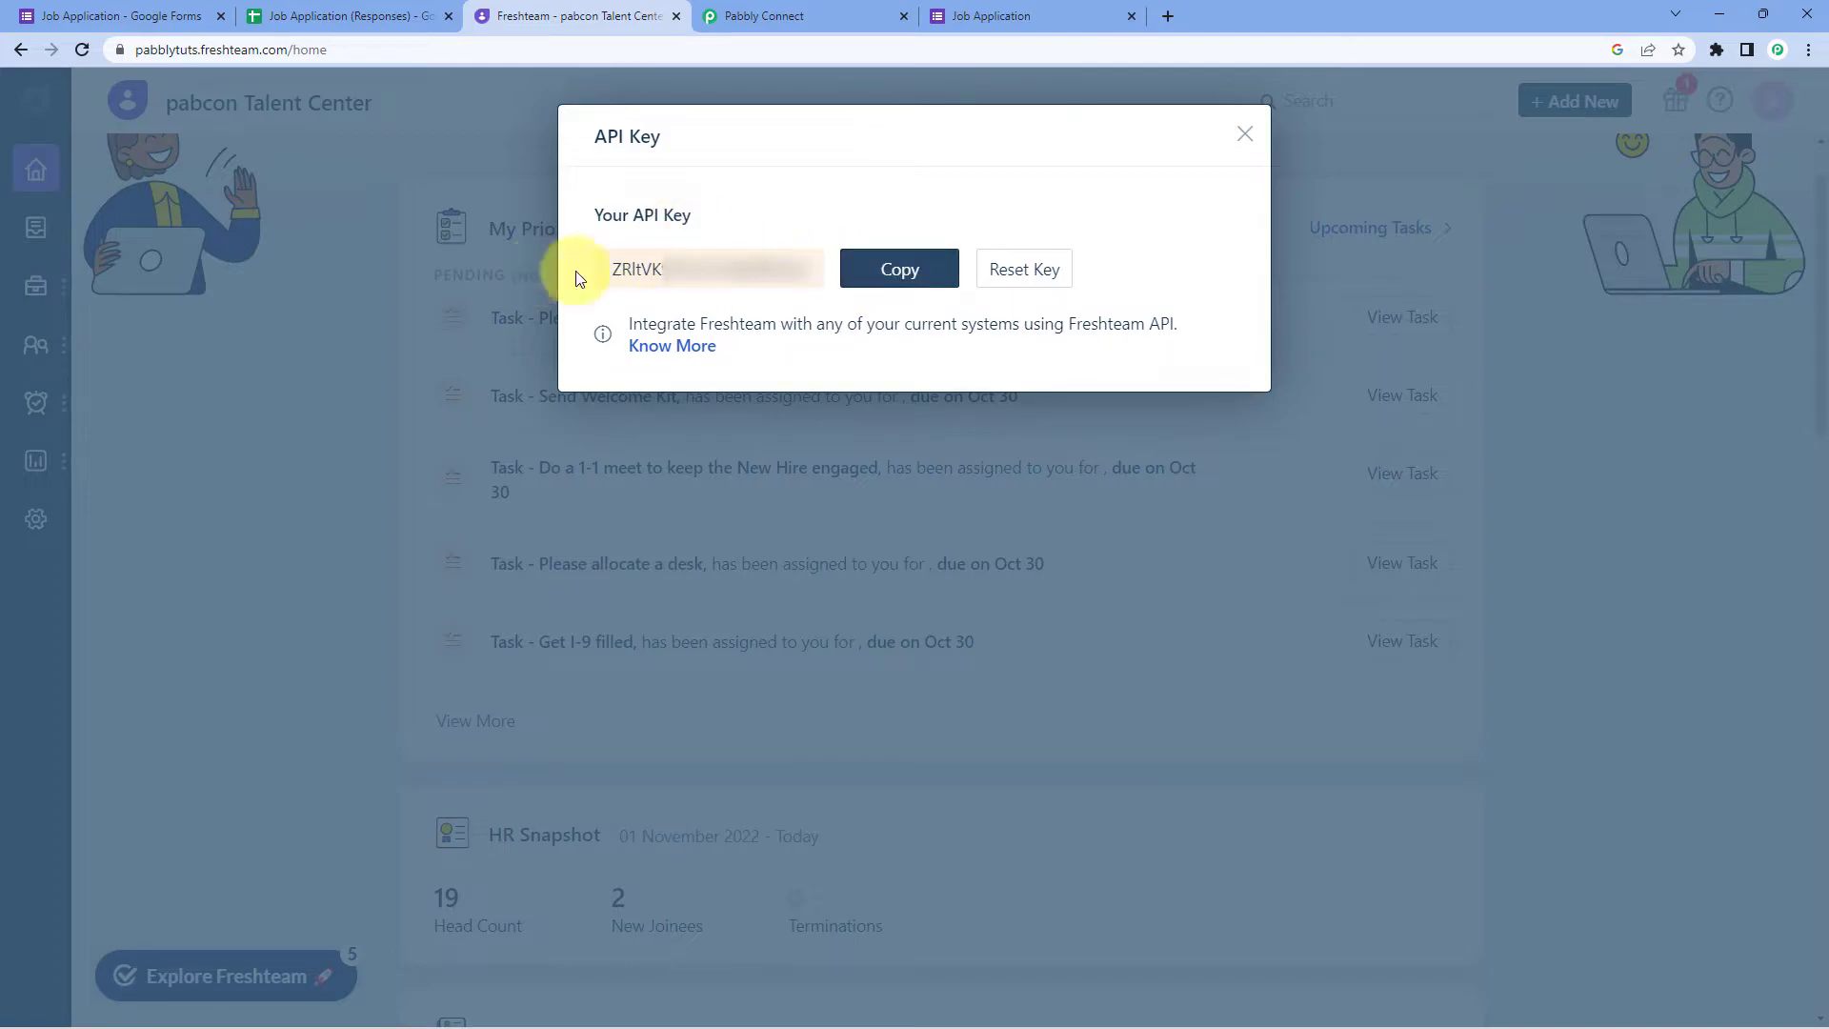
left_click(1245, 135)
left_click(868, 12)
left_click(895, 569)
right_click(896, 570)
left_click(964, 723)
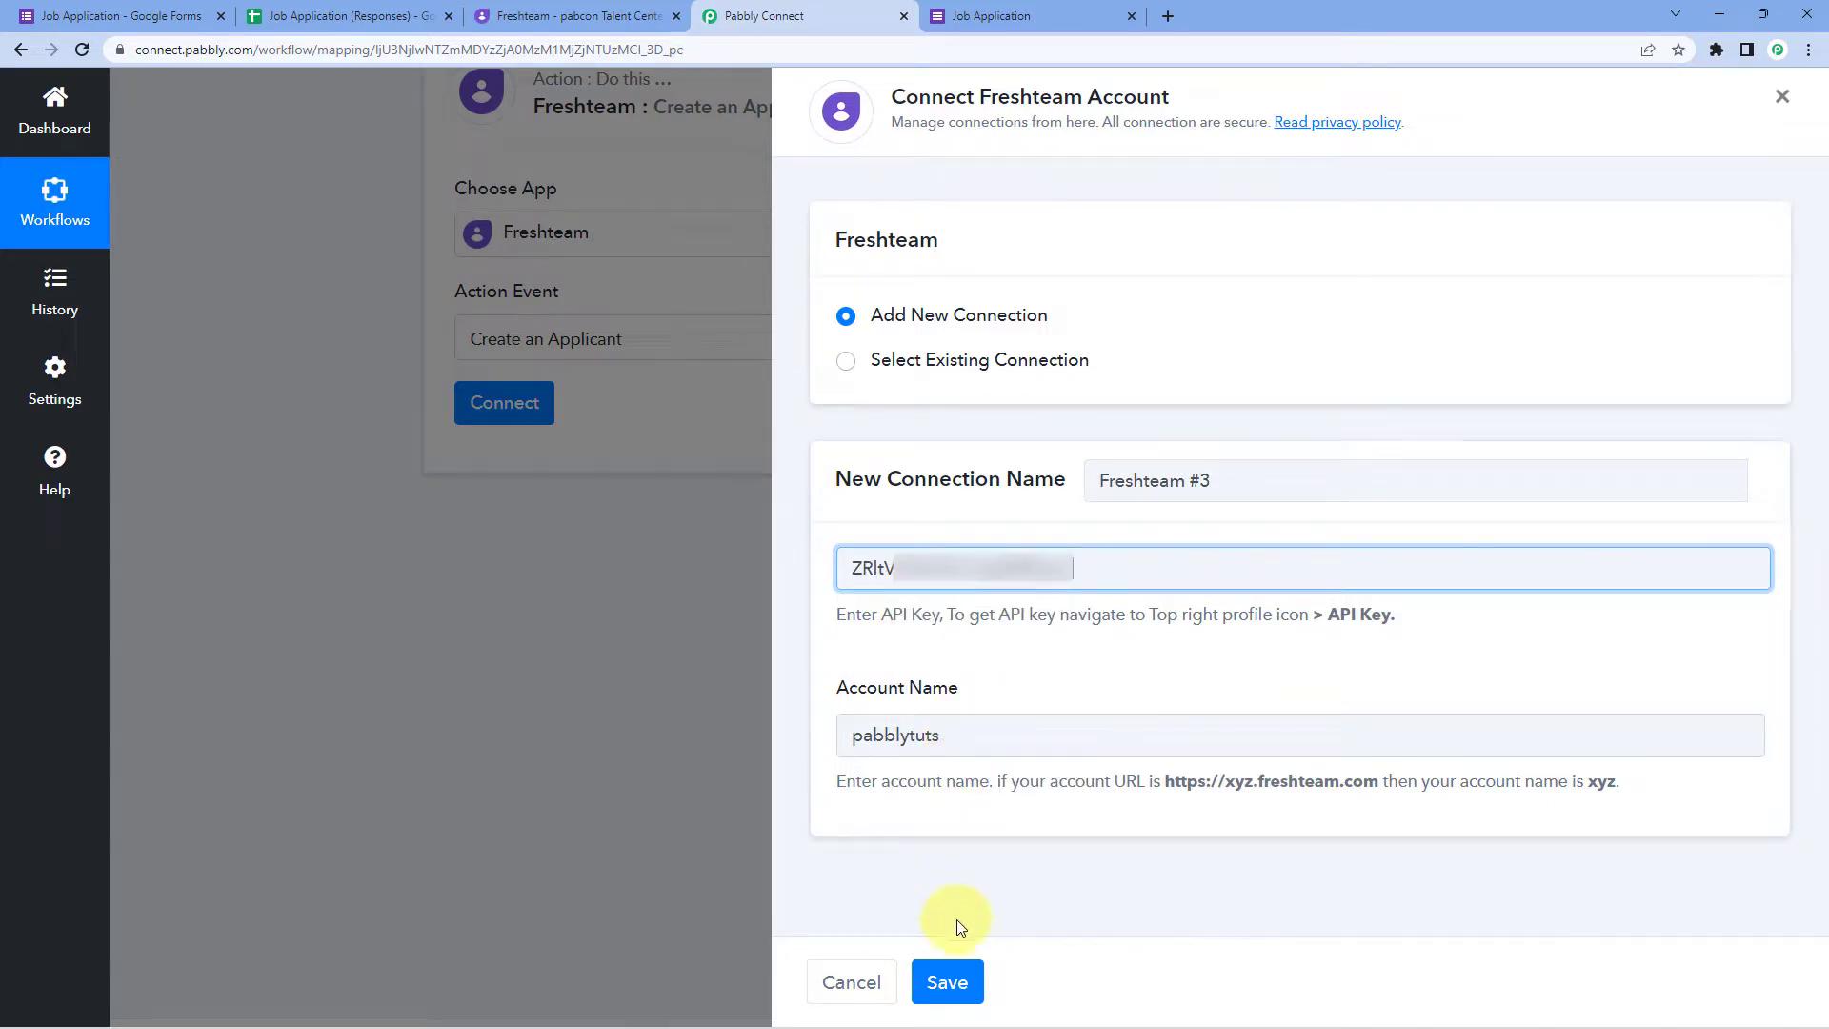
left_click(953, 979)
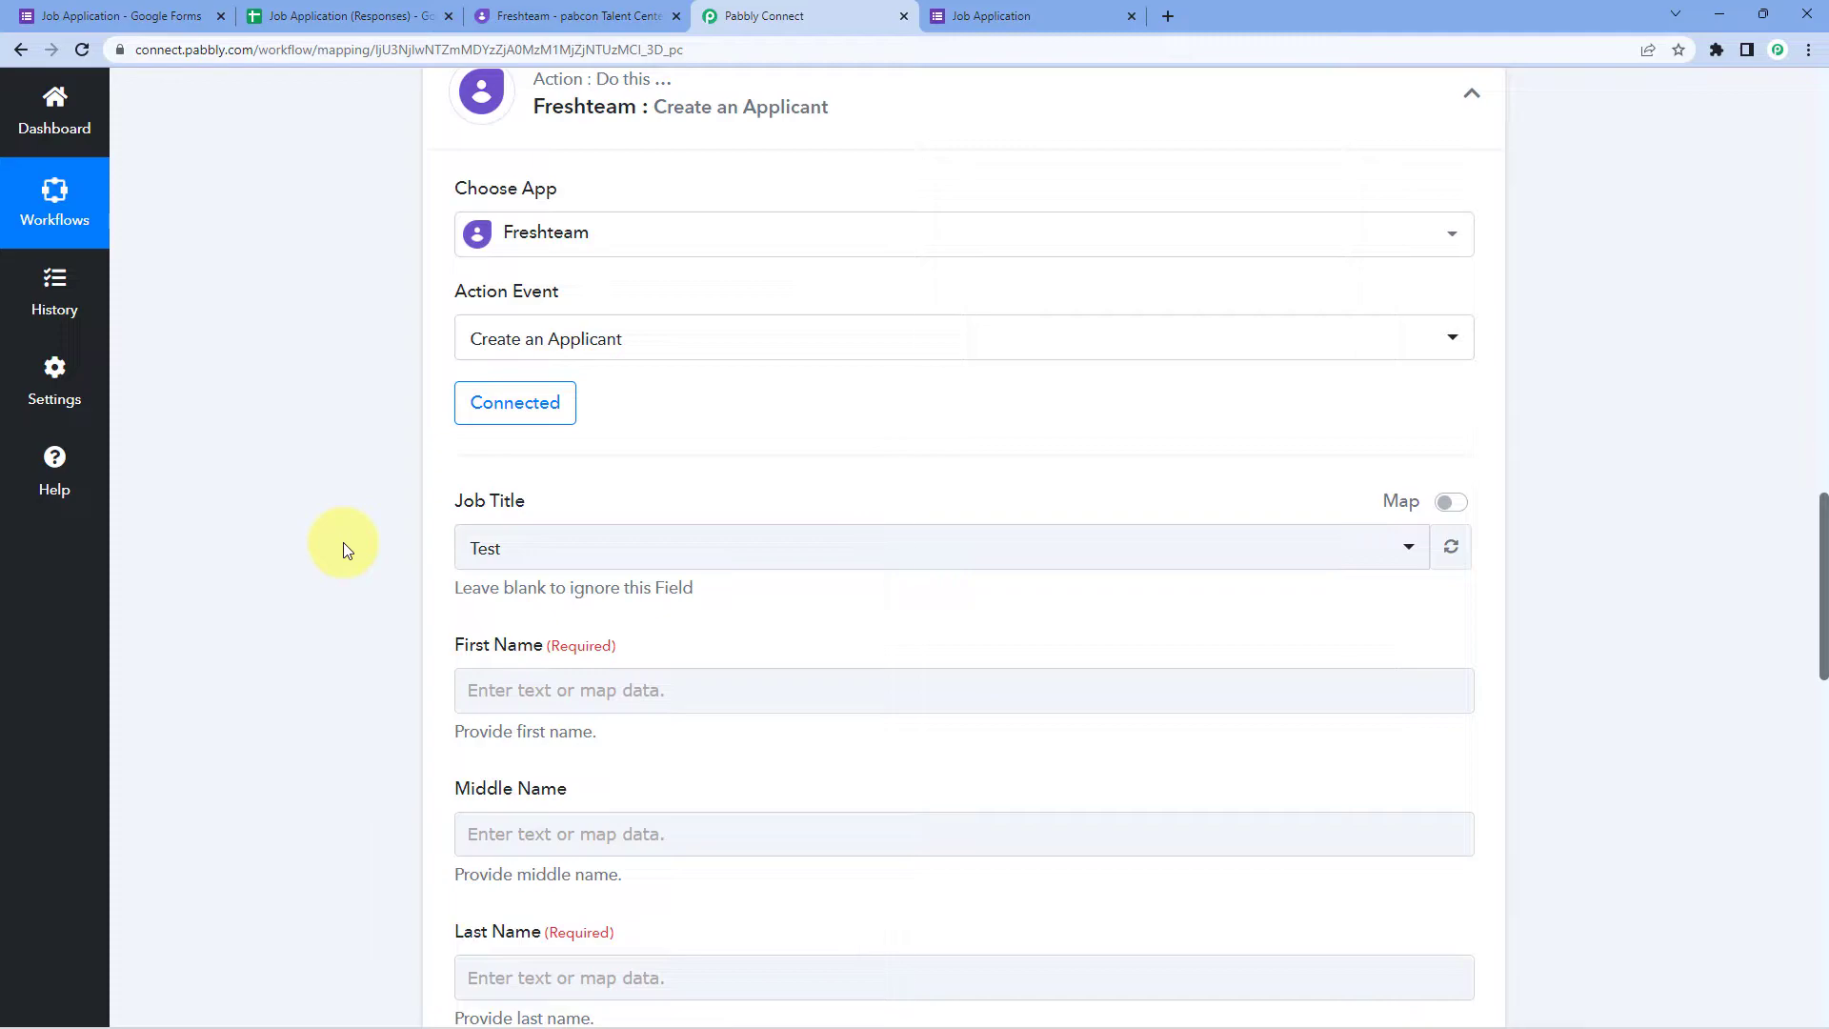
Step: Open the Job Title list and compare it with Freshteam's list of open jobs
scroll(343, 543, "down", 2)
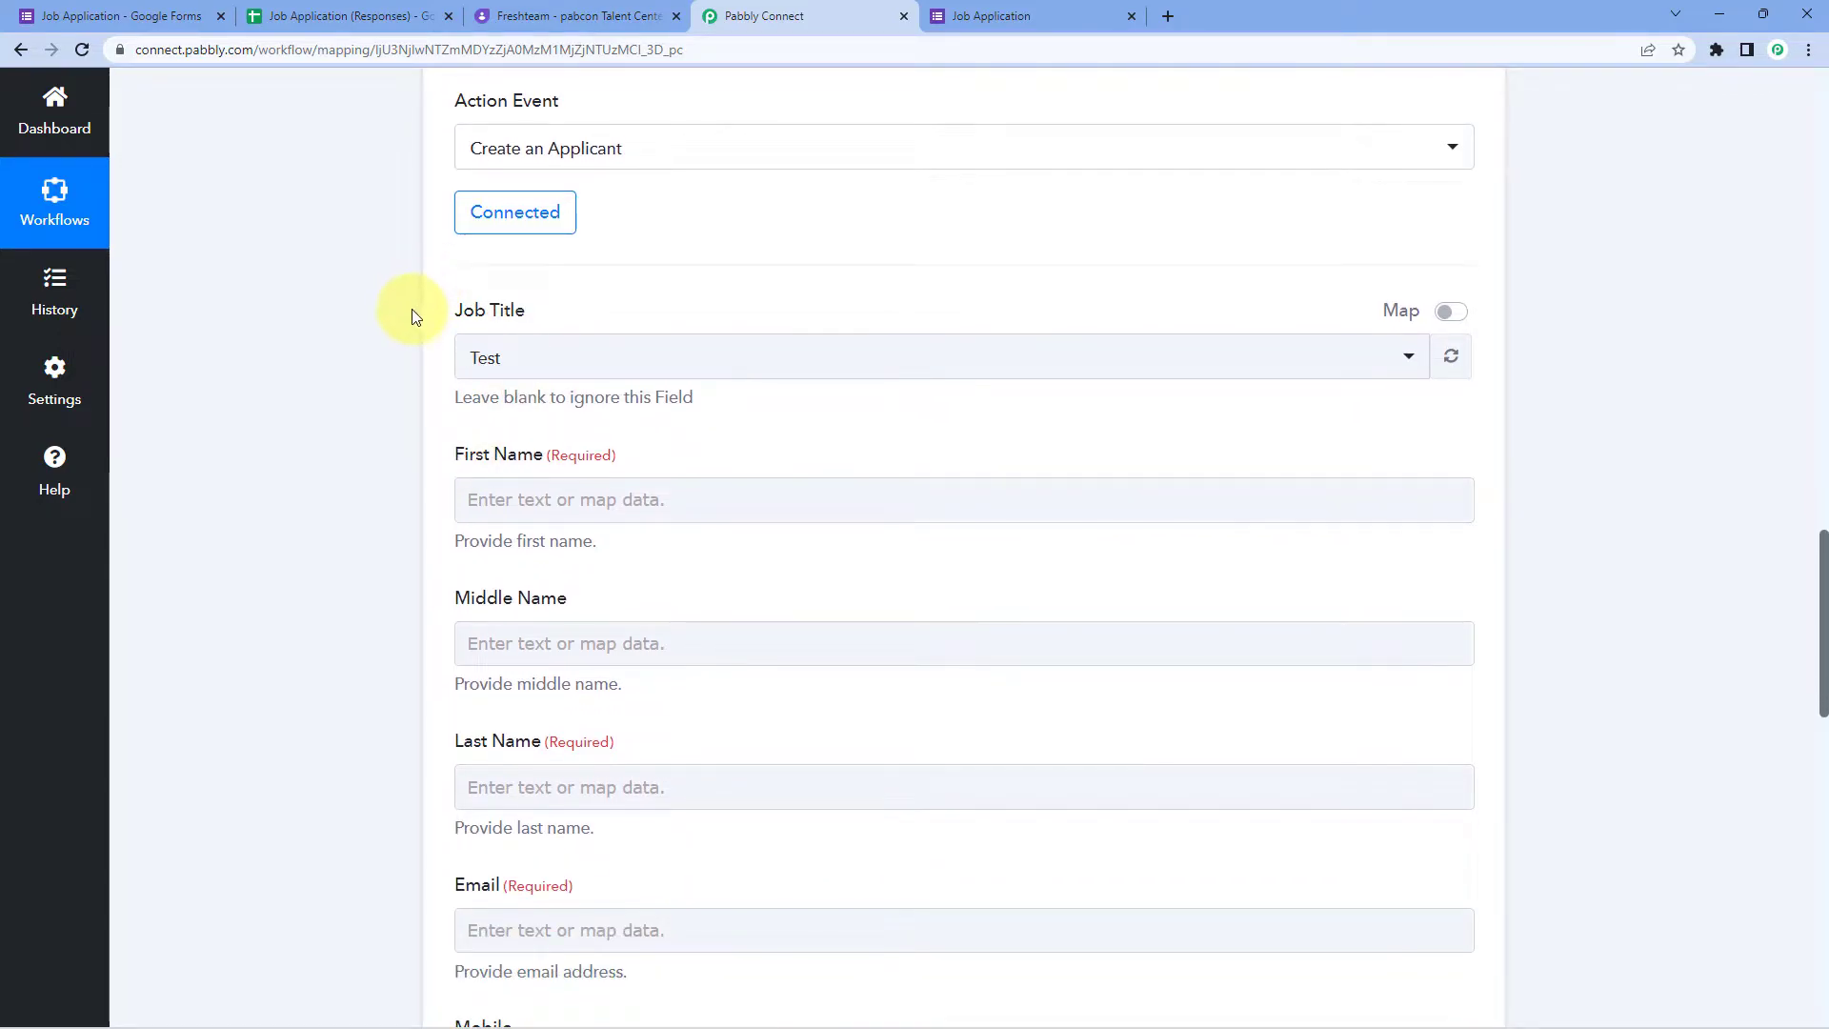
left_click(719, 361)
scroll(369, 416, "down", 1)
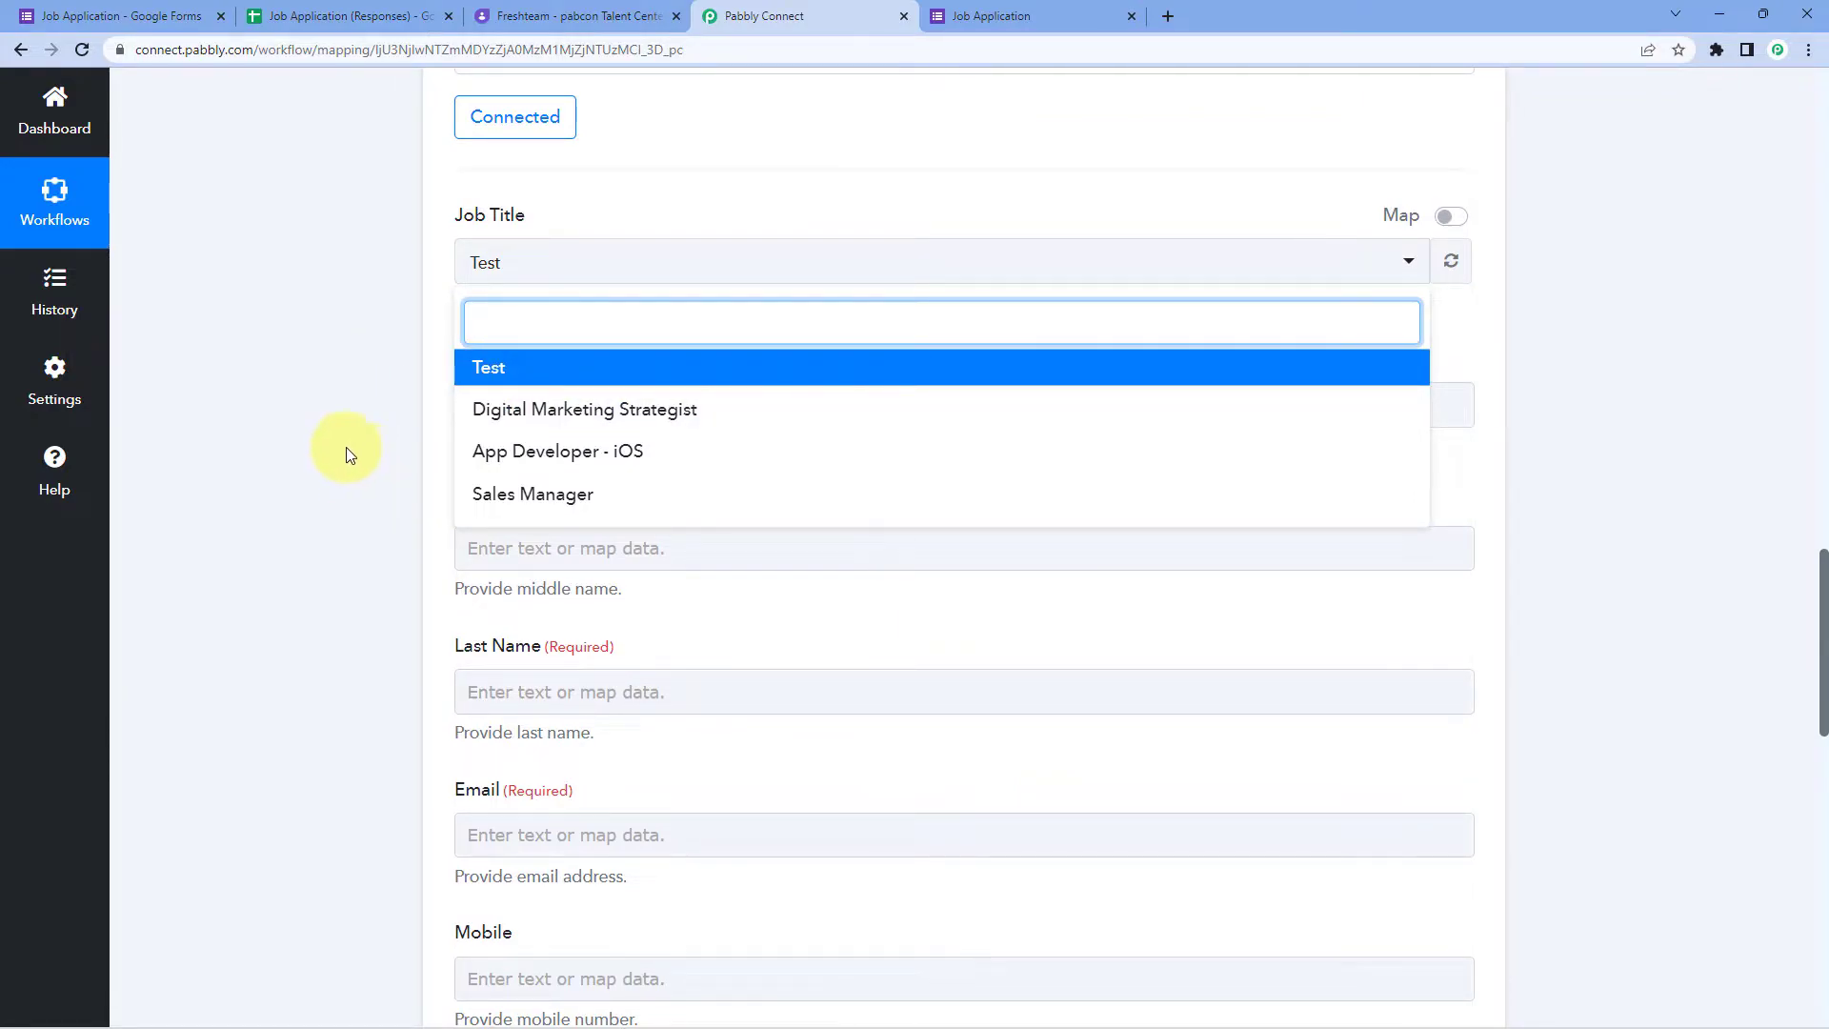
left_click(571, 15)
mouse_move(19, 291)
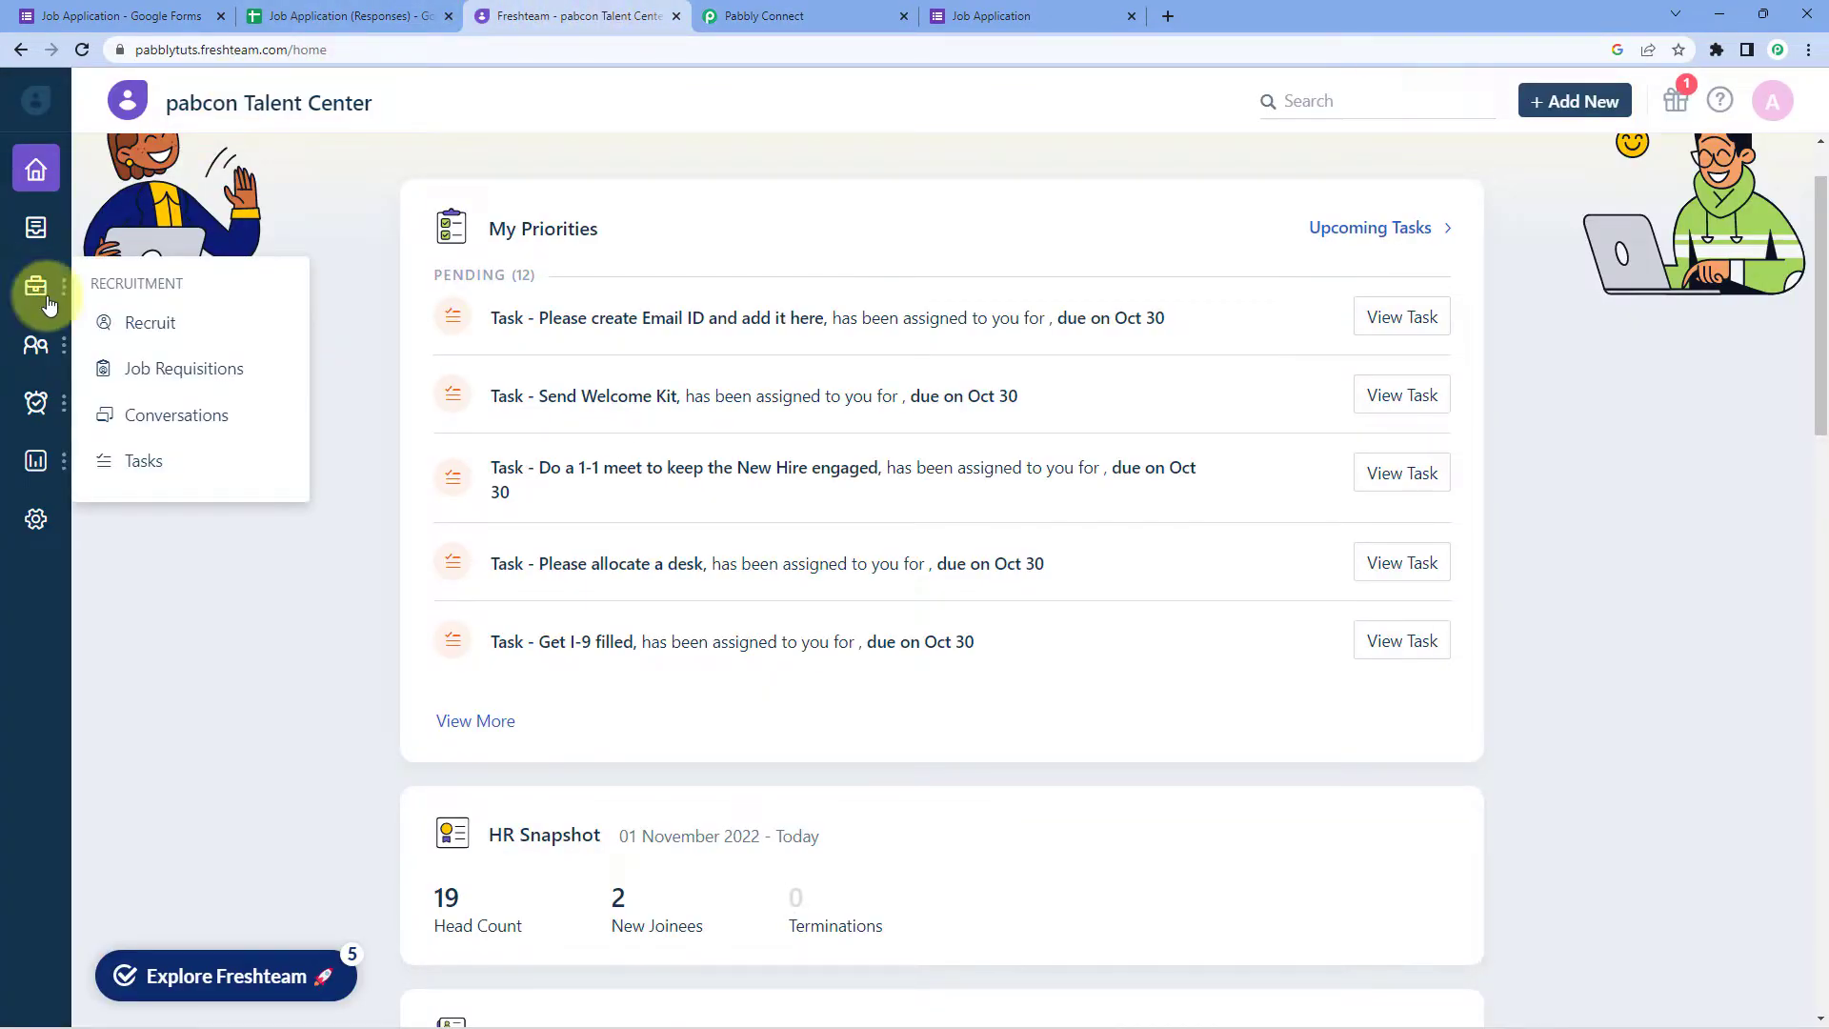
left_click(221, 366)
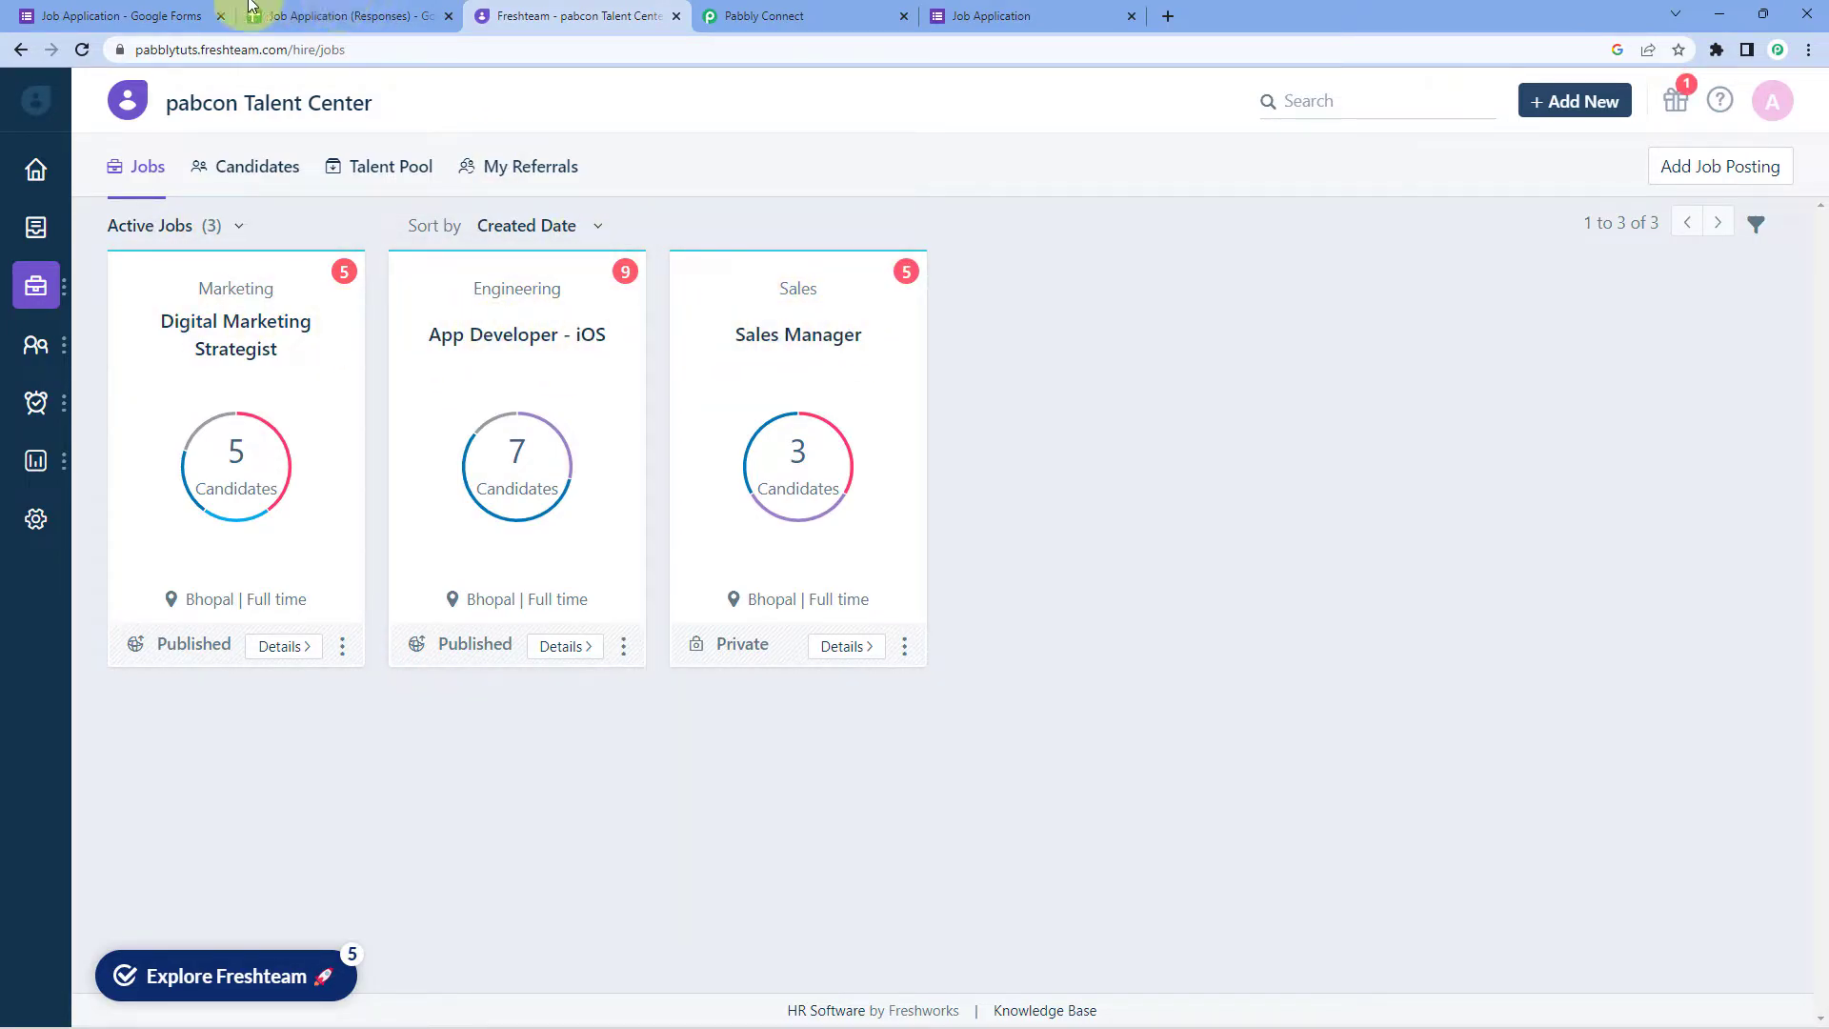
Step: Review the Job Application form's position choices, then return to the Pabbly workflow
left_click(112, 12)
scroll(305, 690, "down", 7)
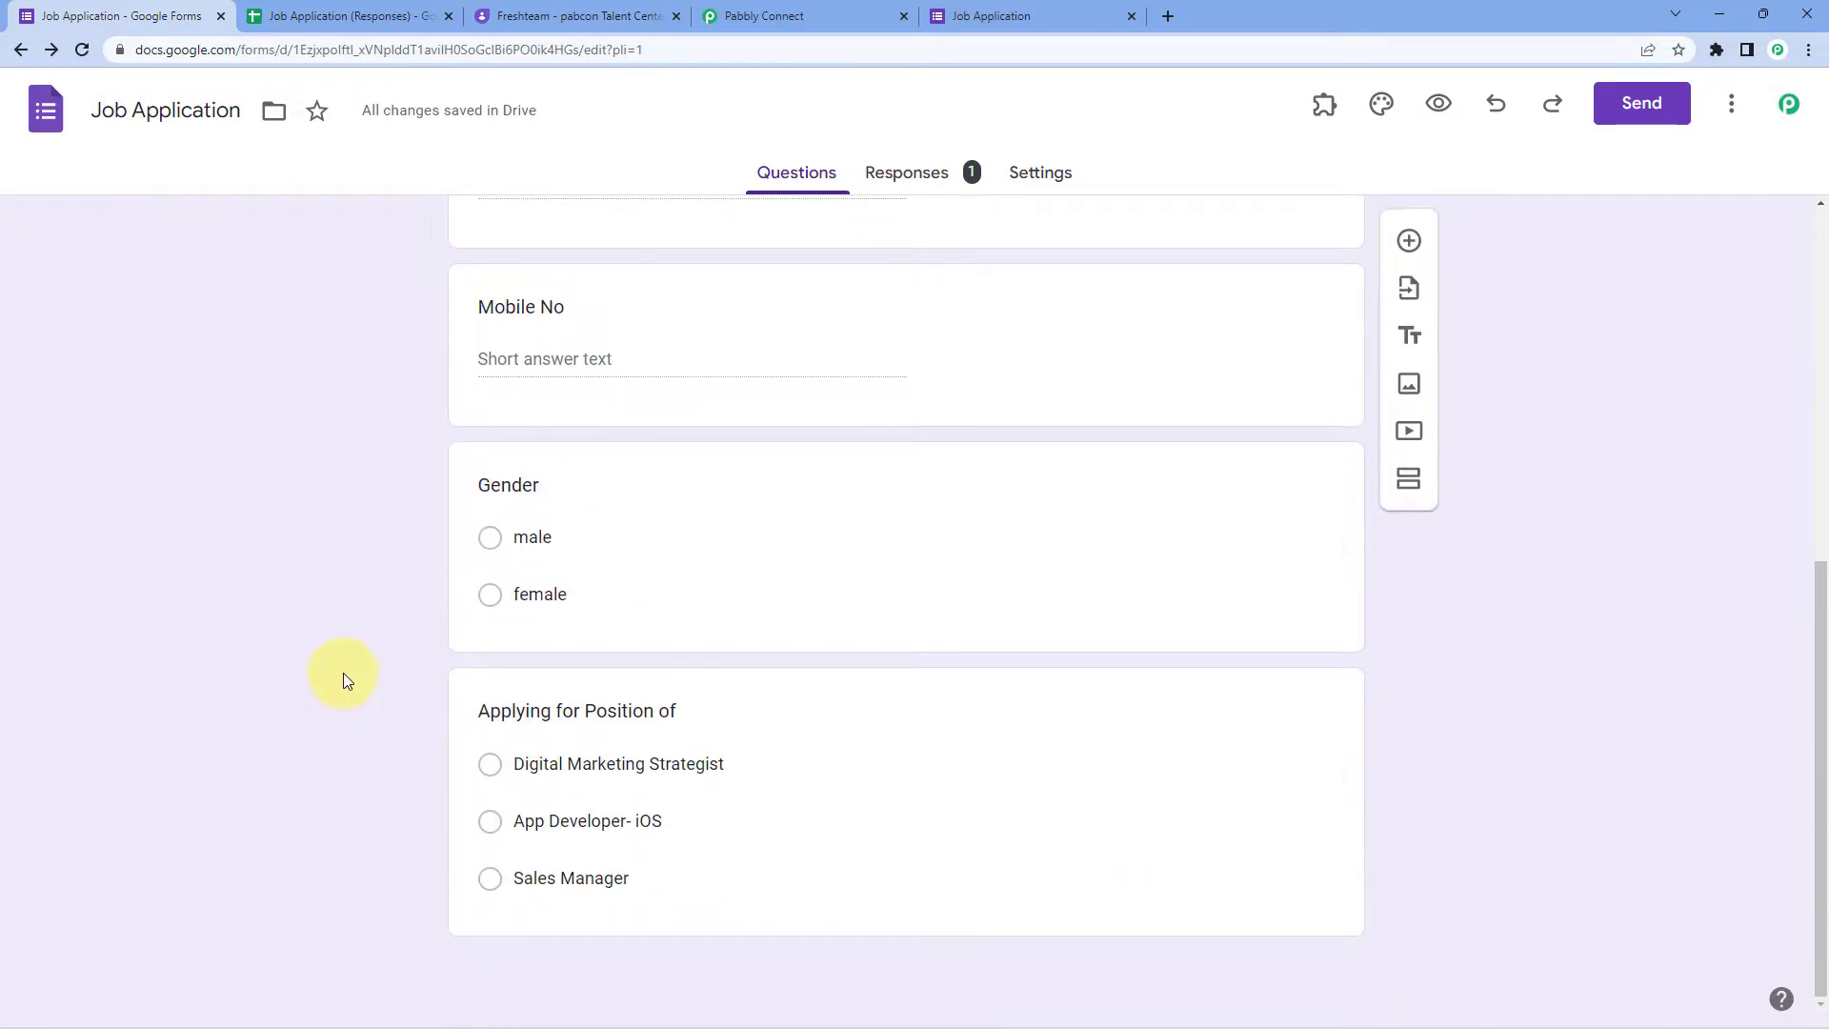
left_click(798, 15)
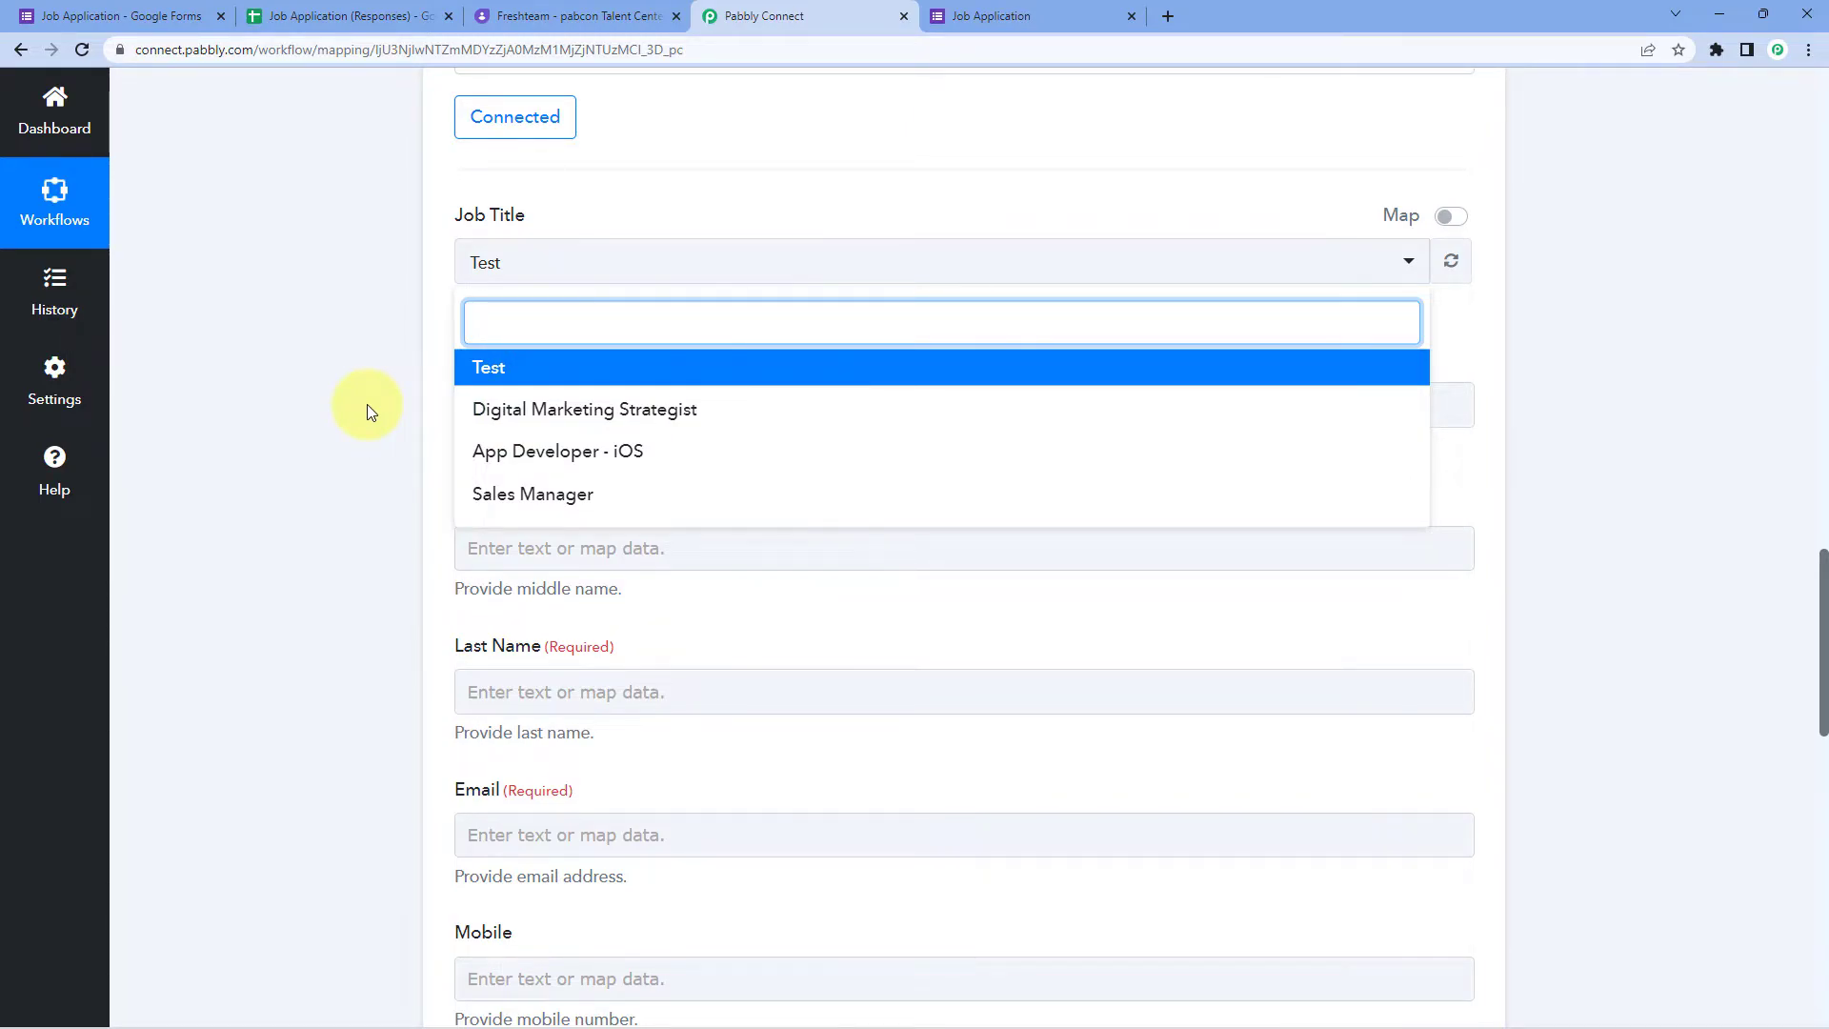
left_click(143, 13)
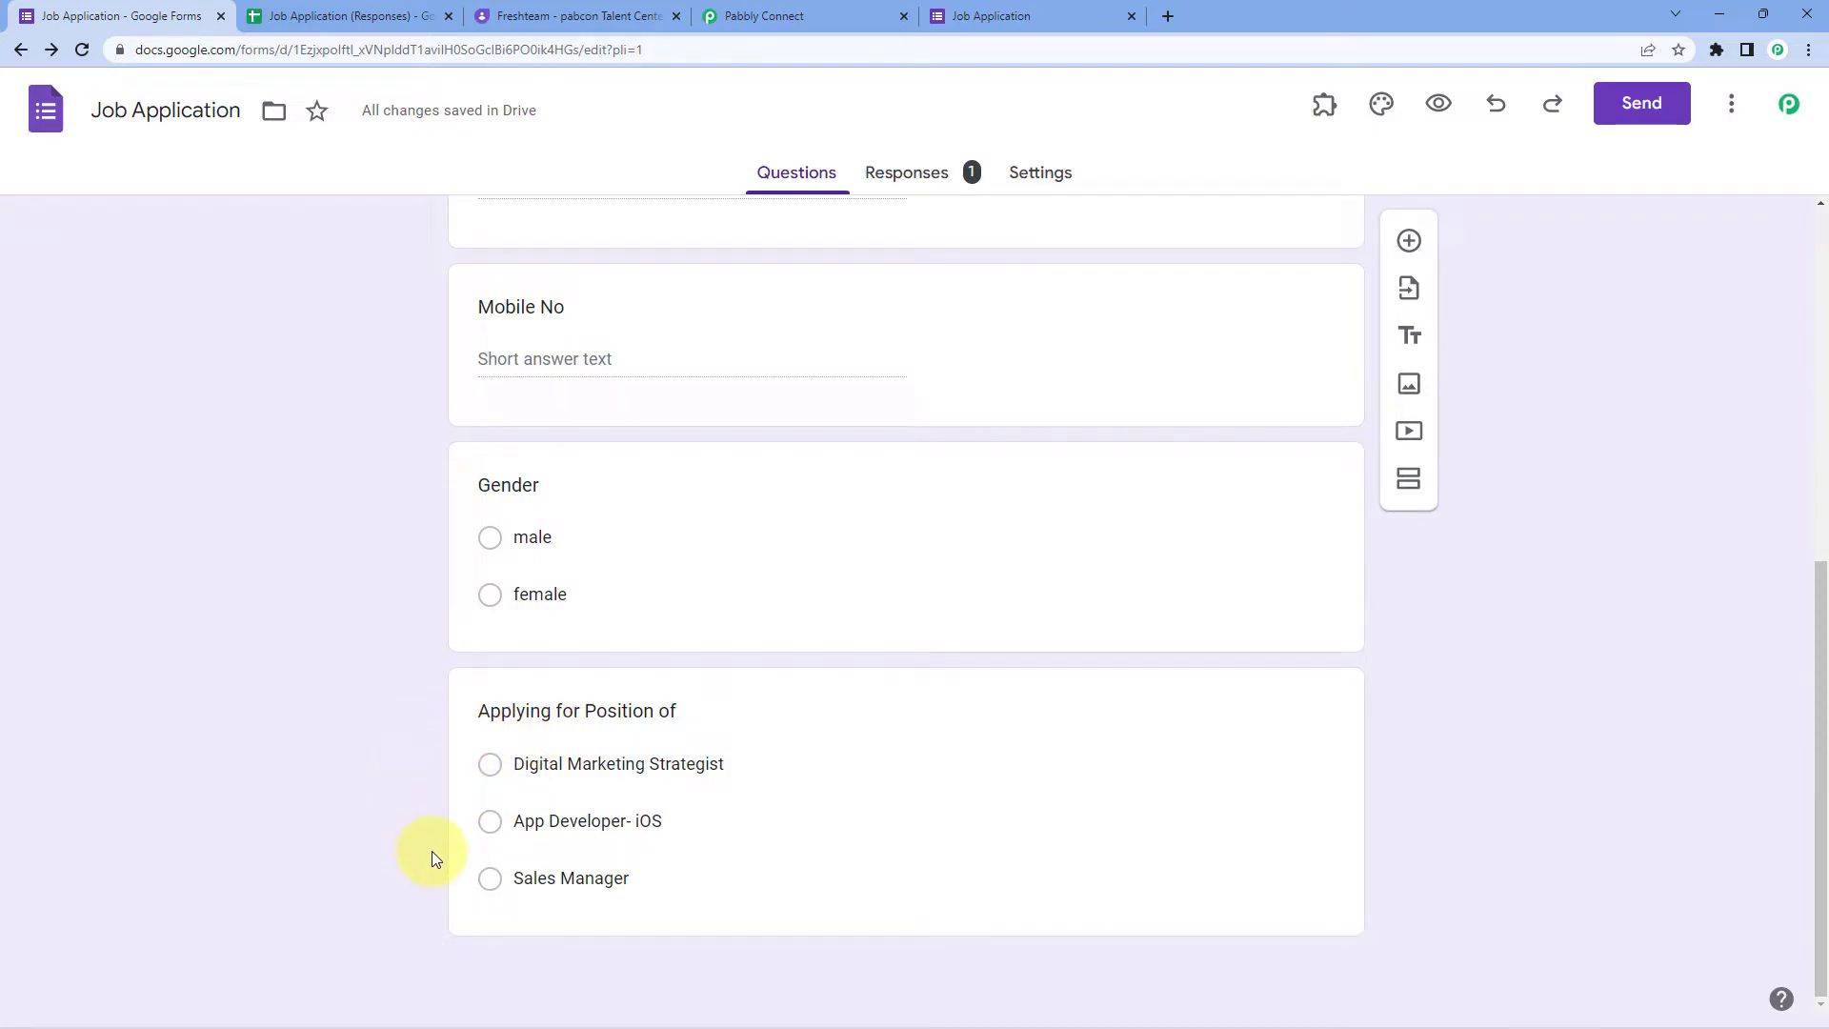
left_click(793, 11)
Step: Try the Job Title list and its Map toggle without changing the field
left_click(360, 351)
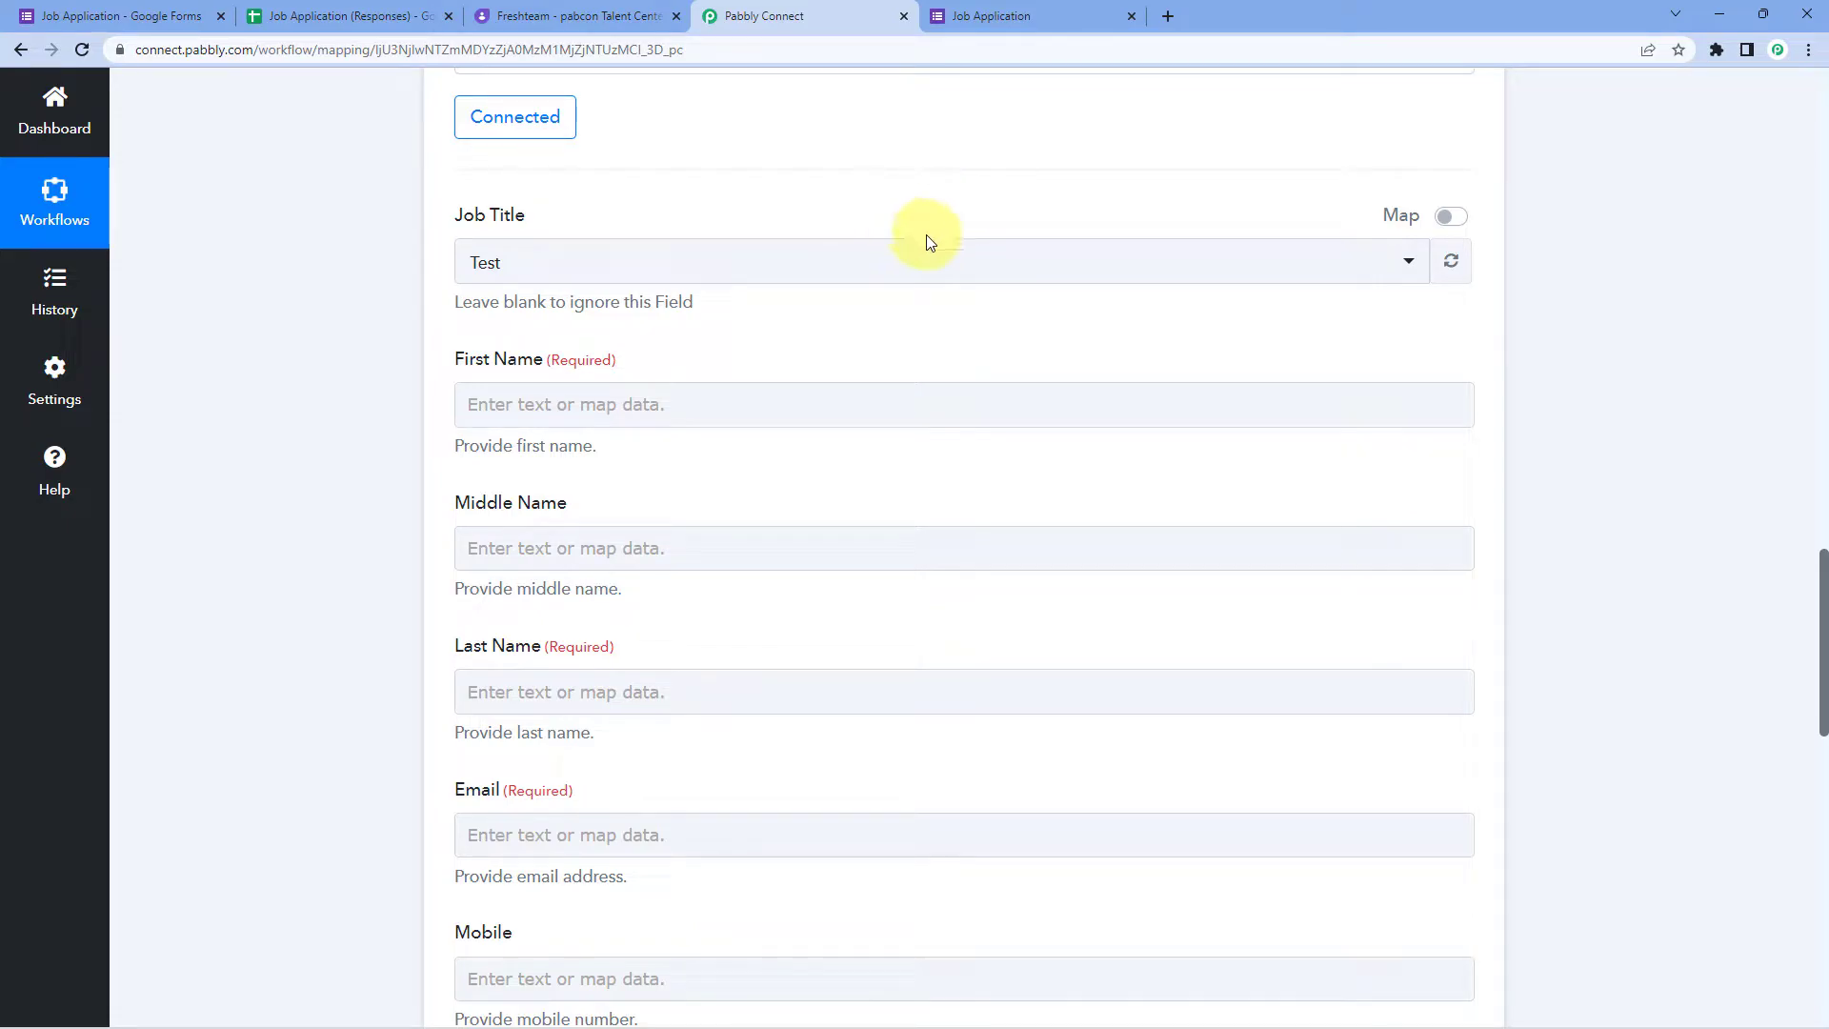
left_click(816, 271)
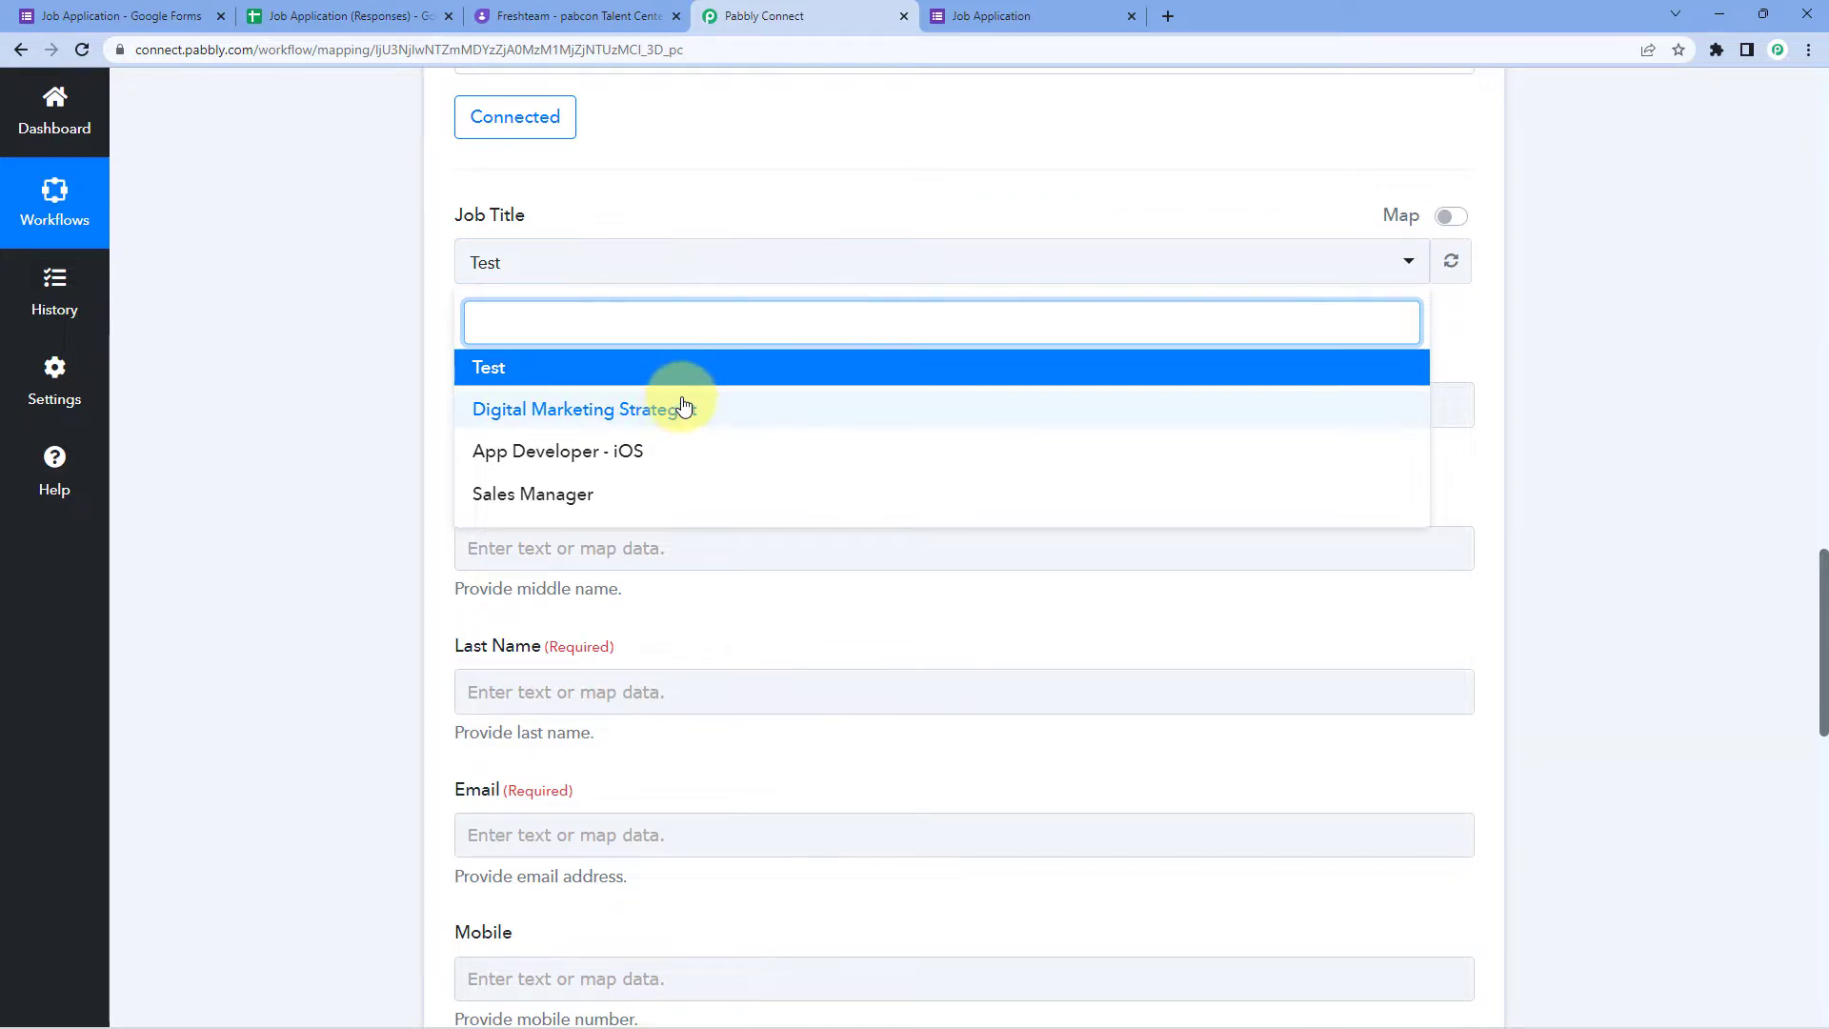
left_click(352, 313)
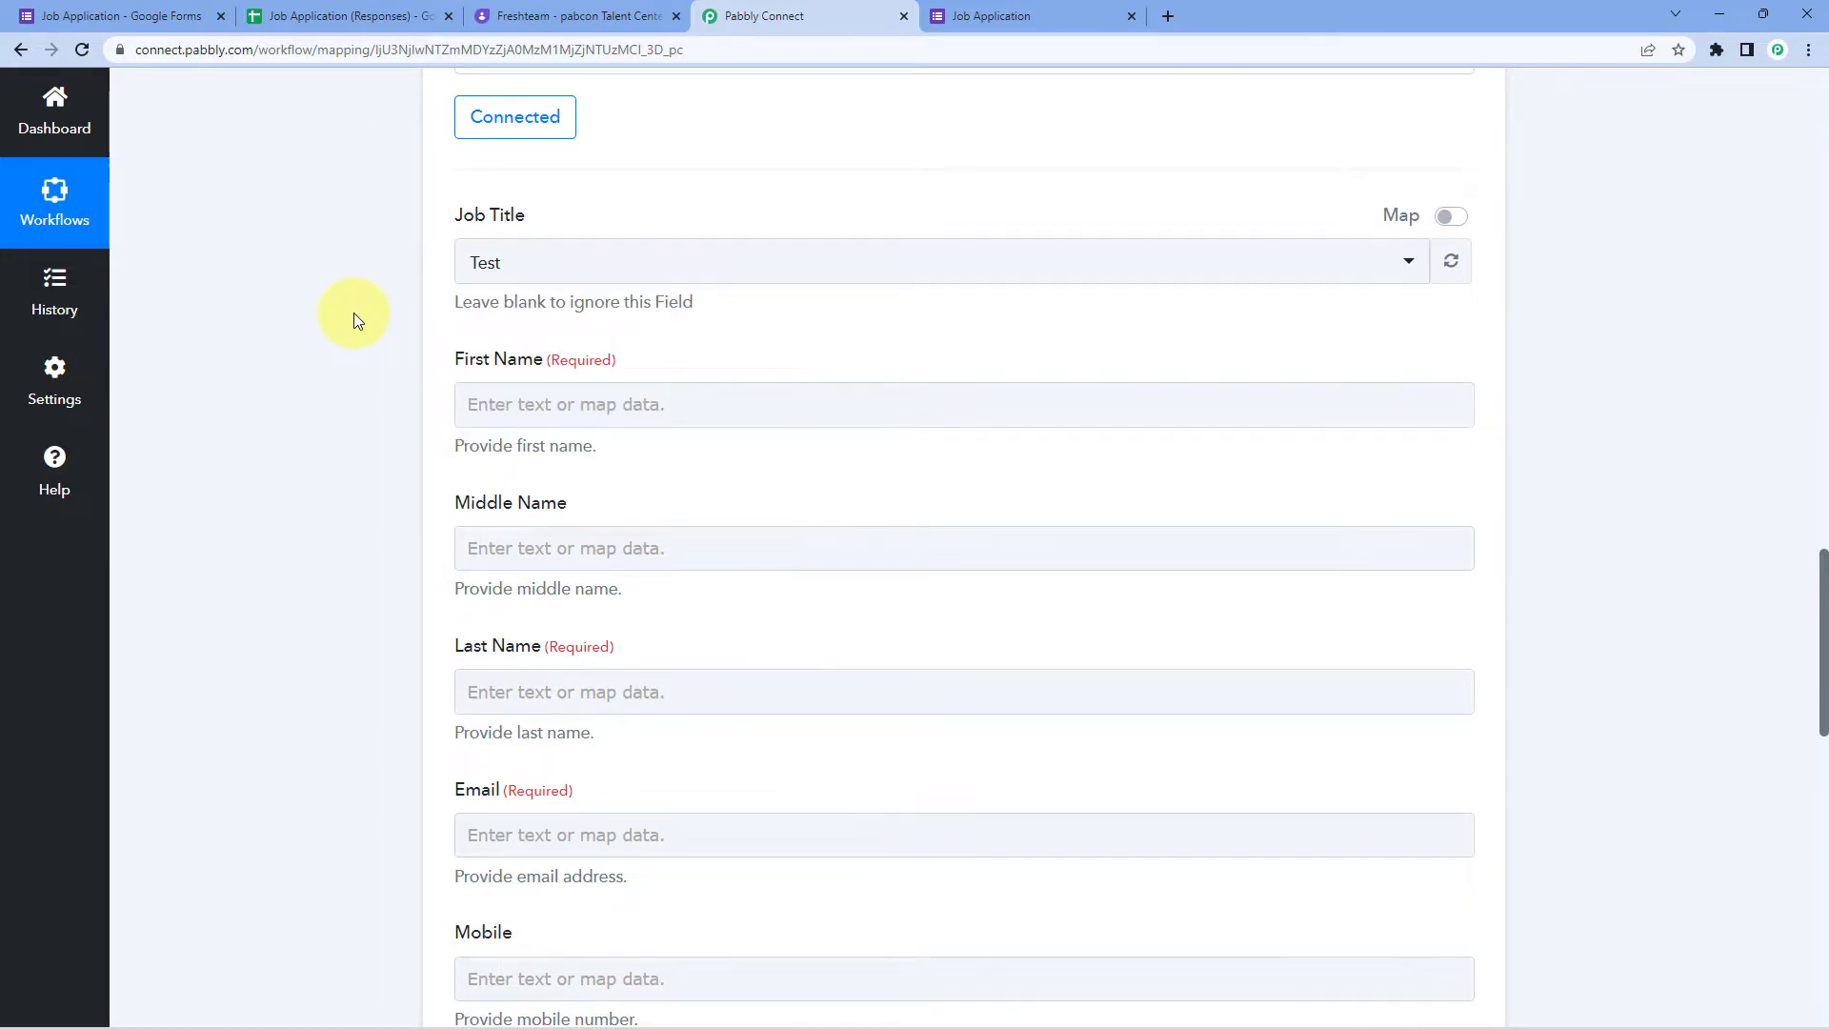
left_click(1451, 216)
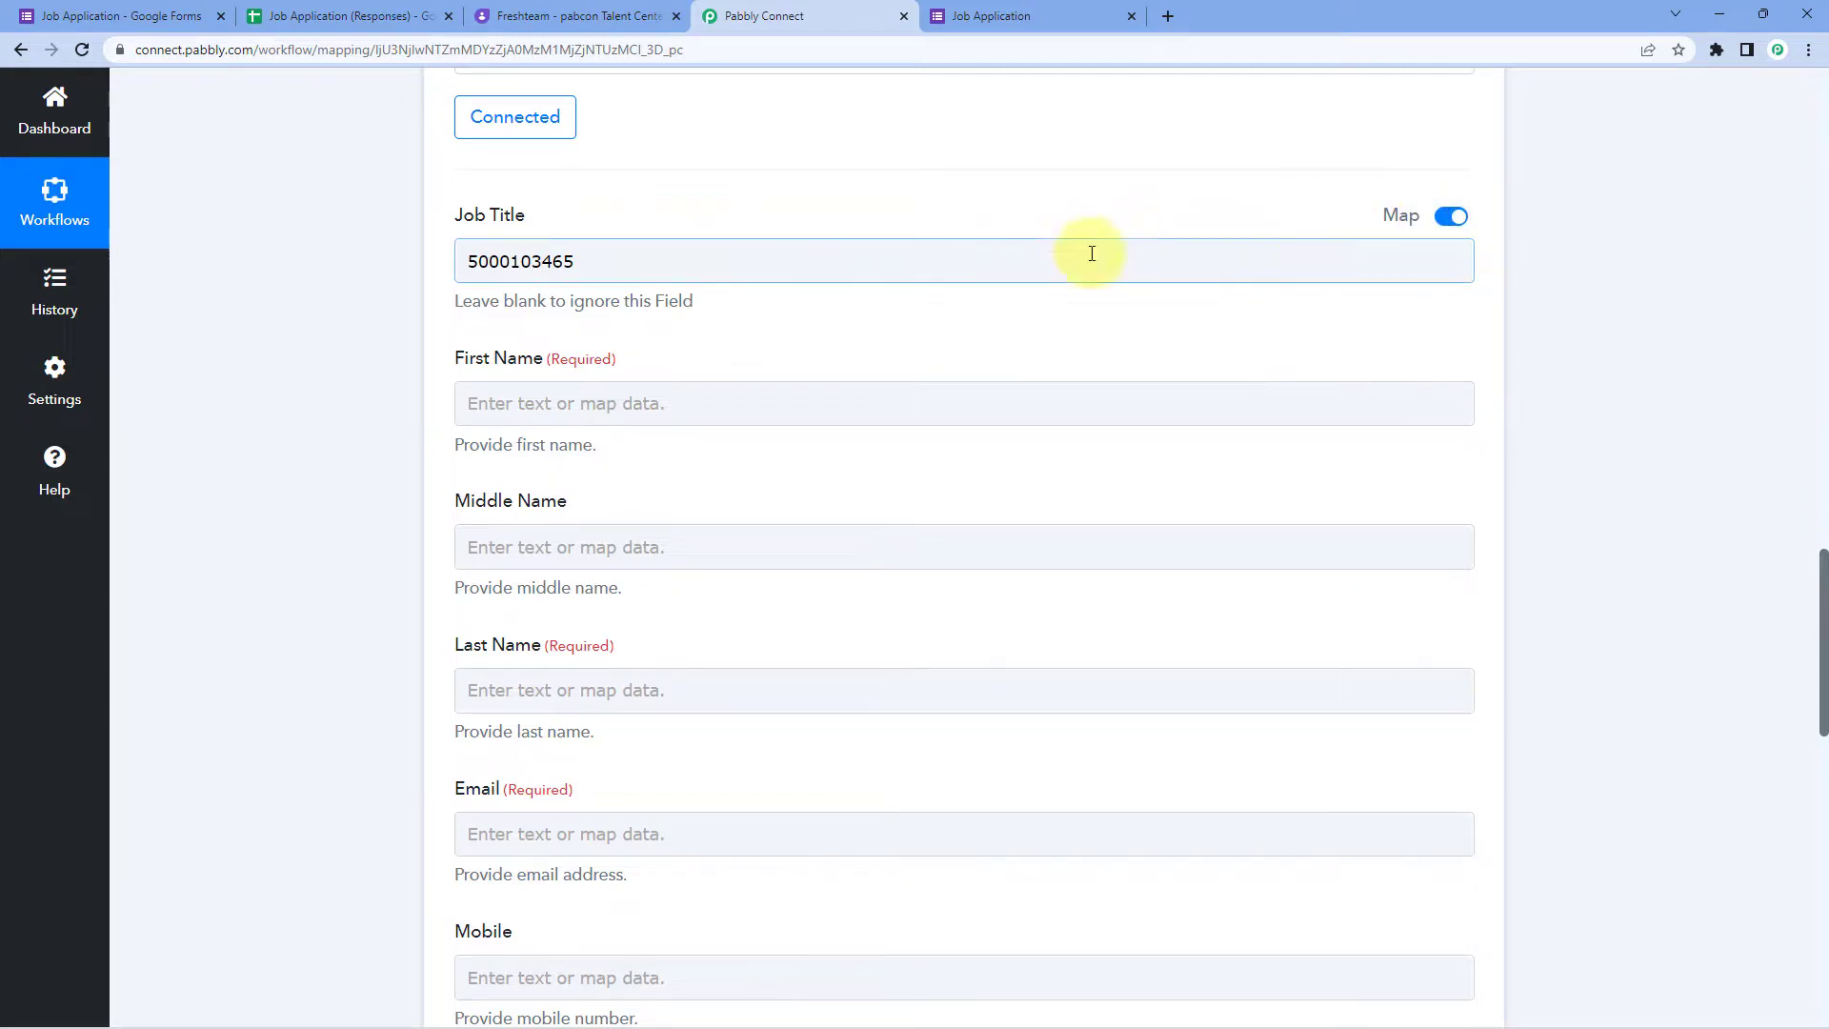
left_click(1451, 221)
left_click(968, 277)
left_click(590, 394)
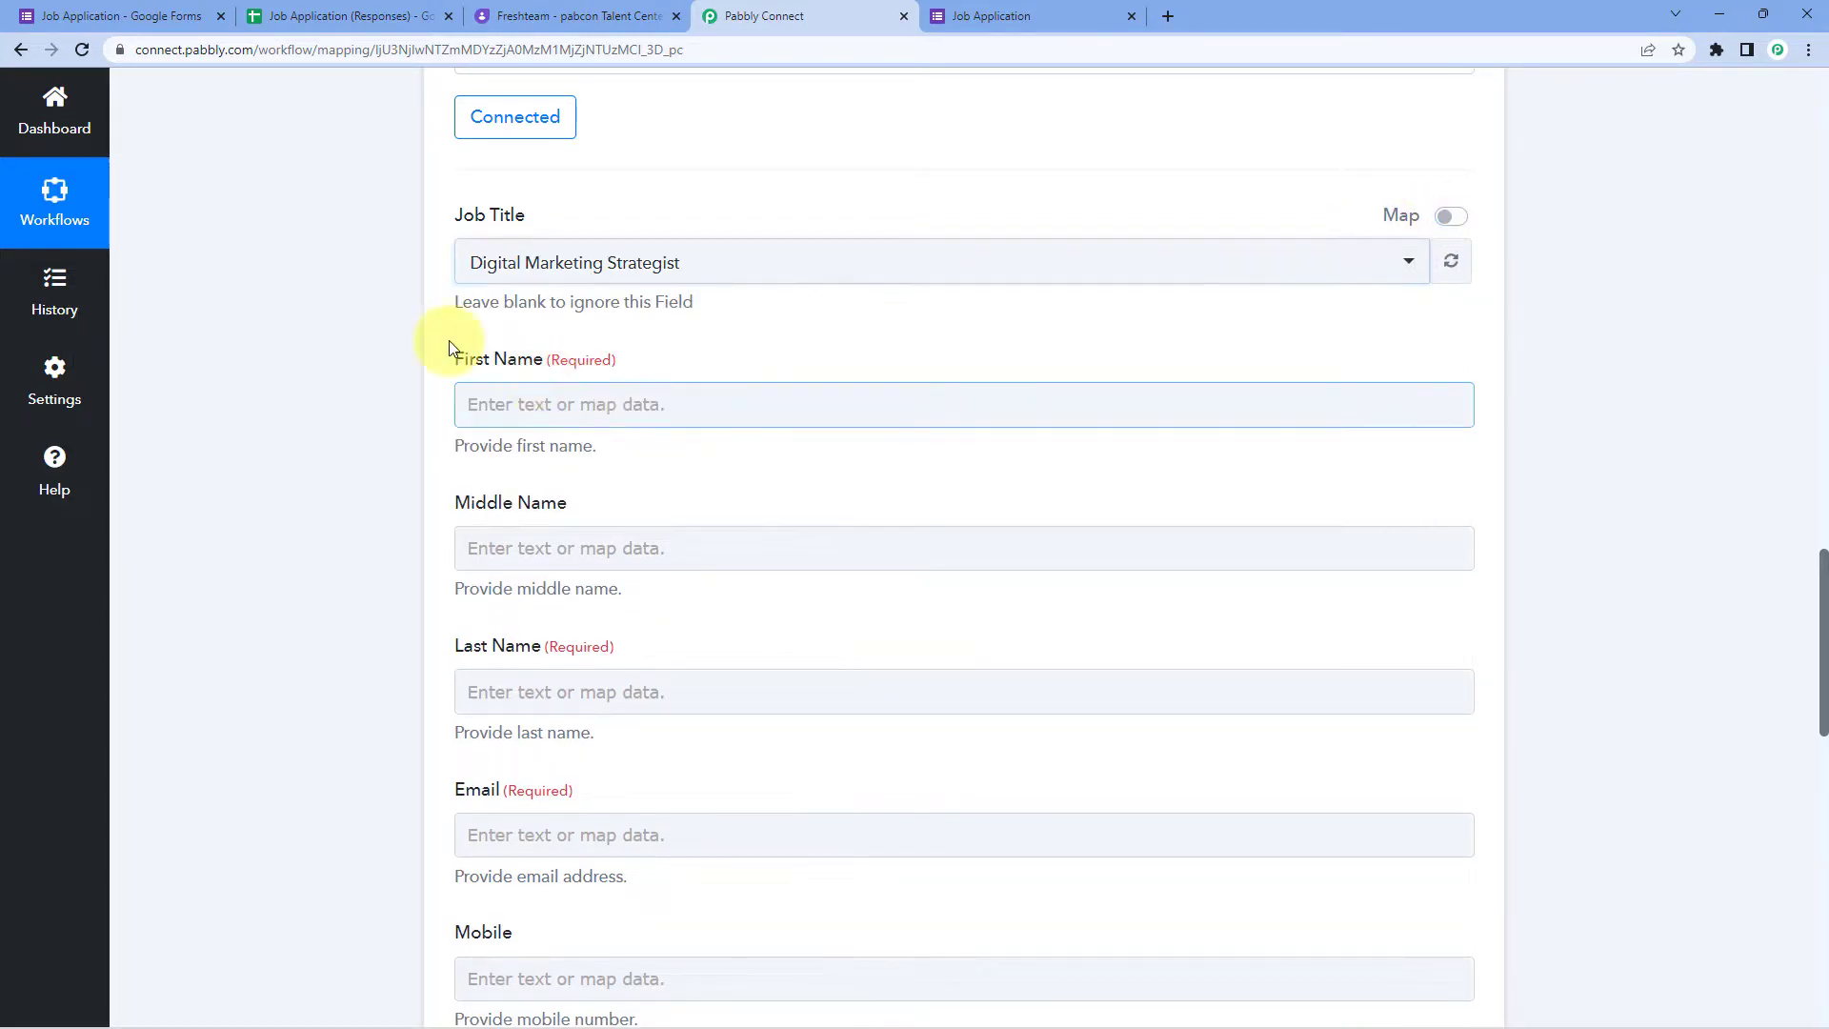
left_click(1449, 218)
left_click(657, 265)
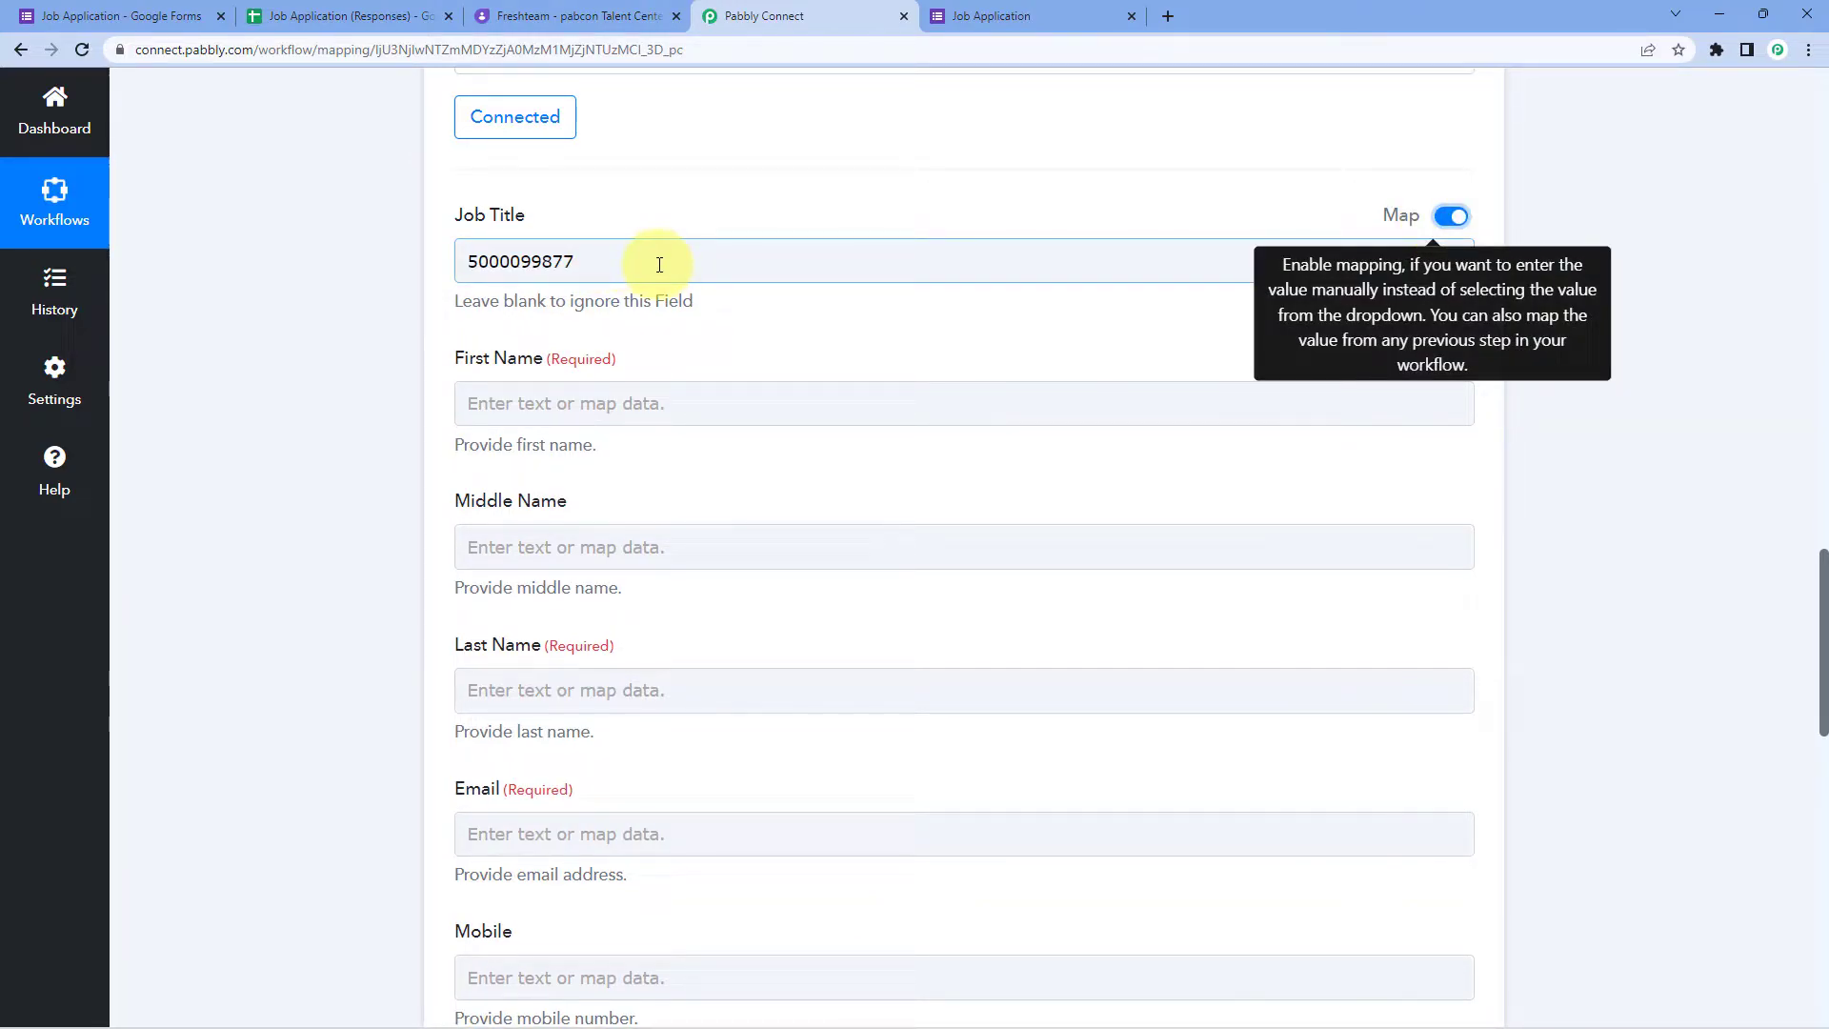
left_click_drag(659, 264, 352, 260)
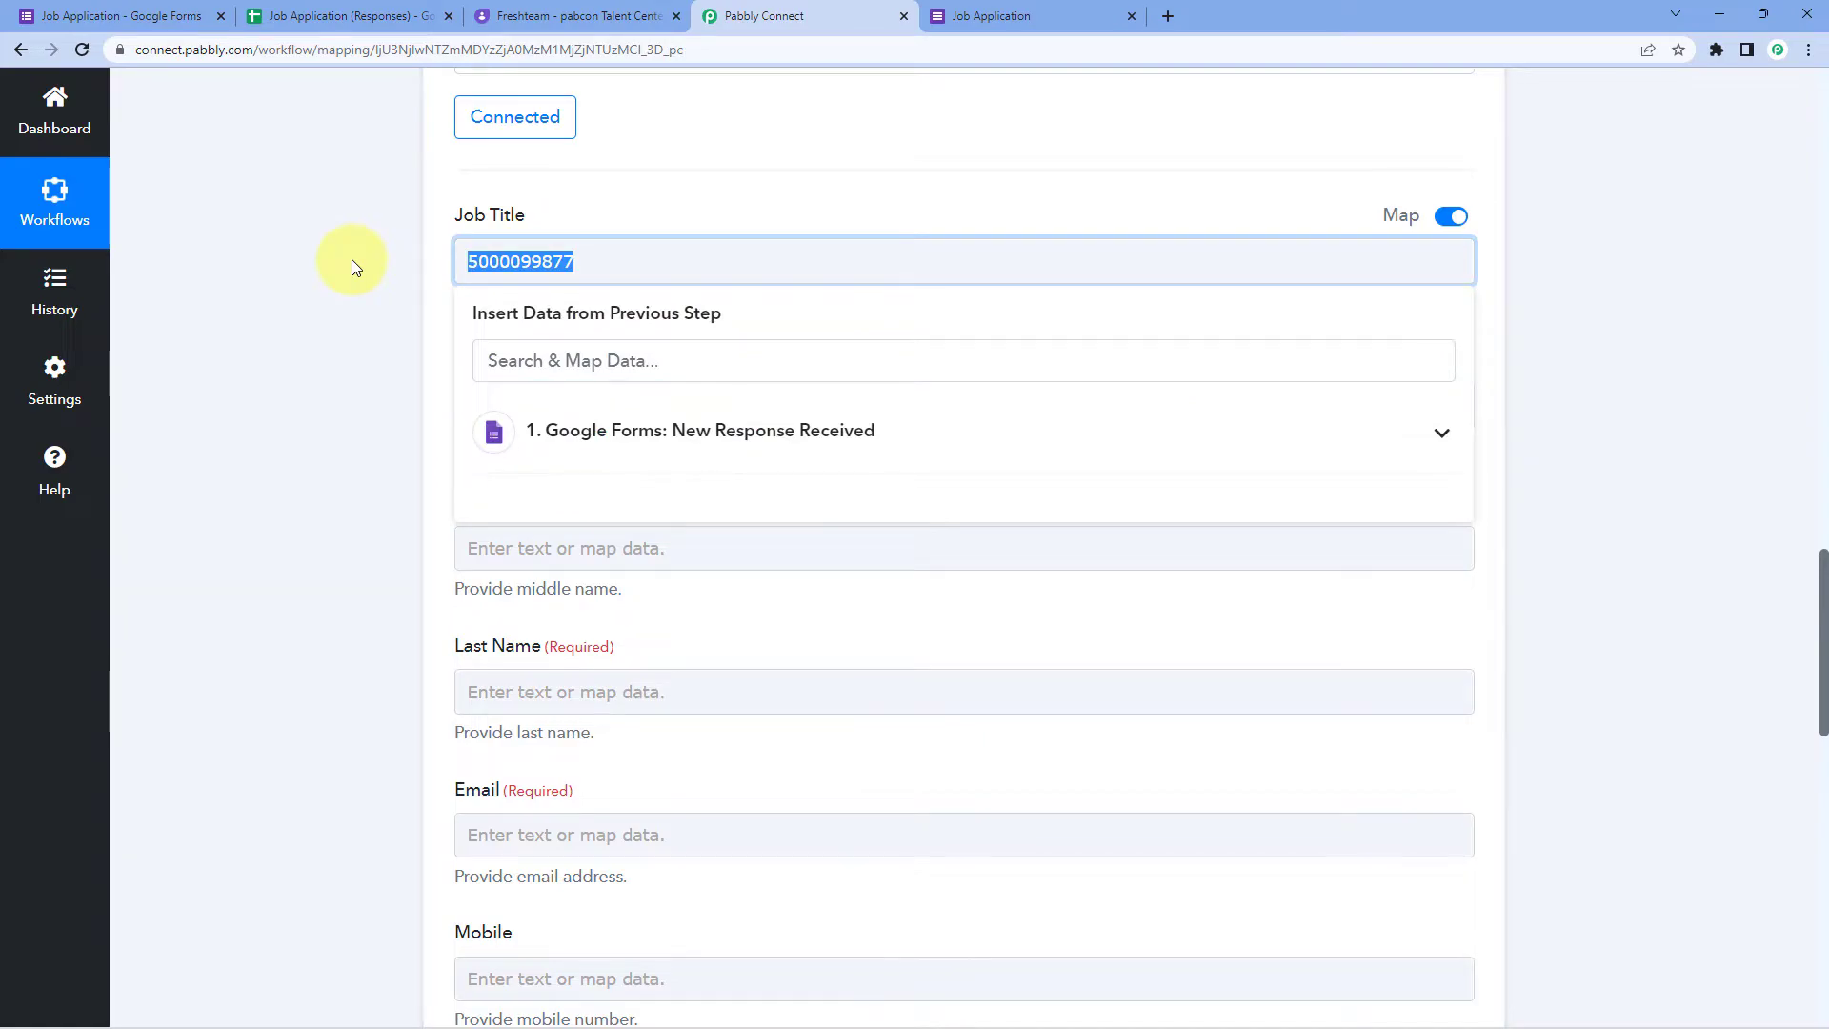
key("BackSpace")
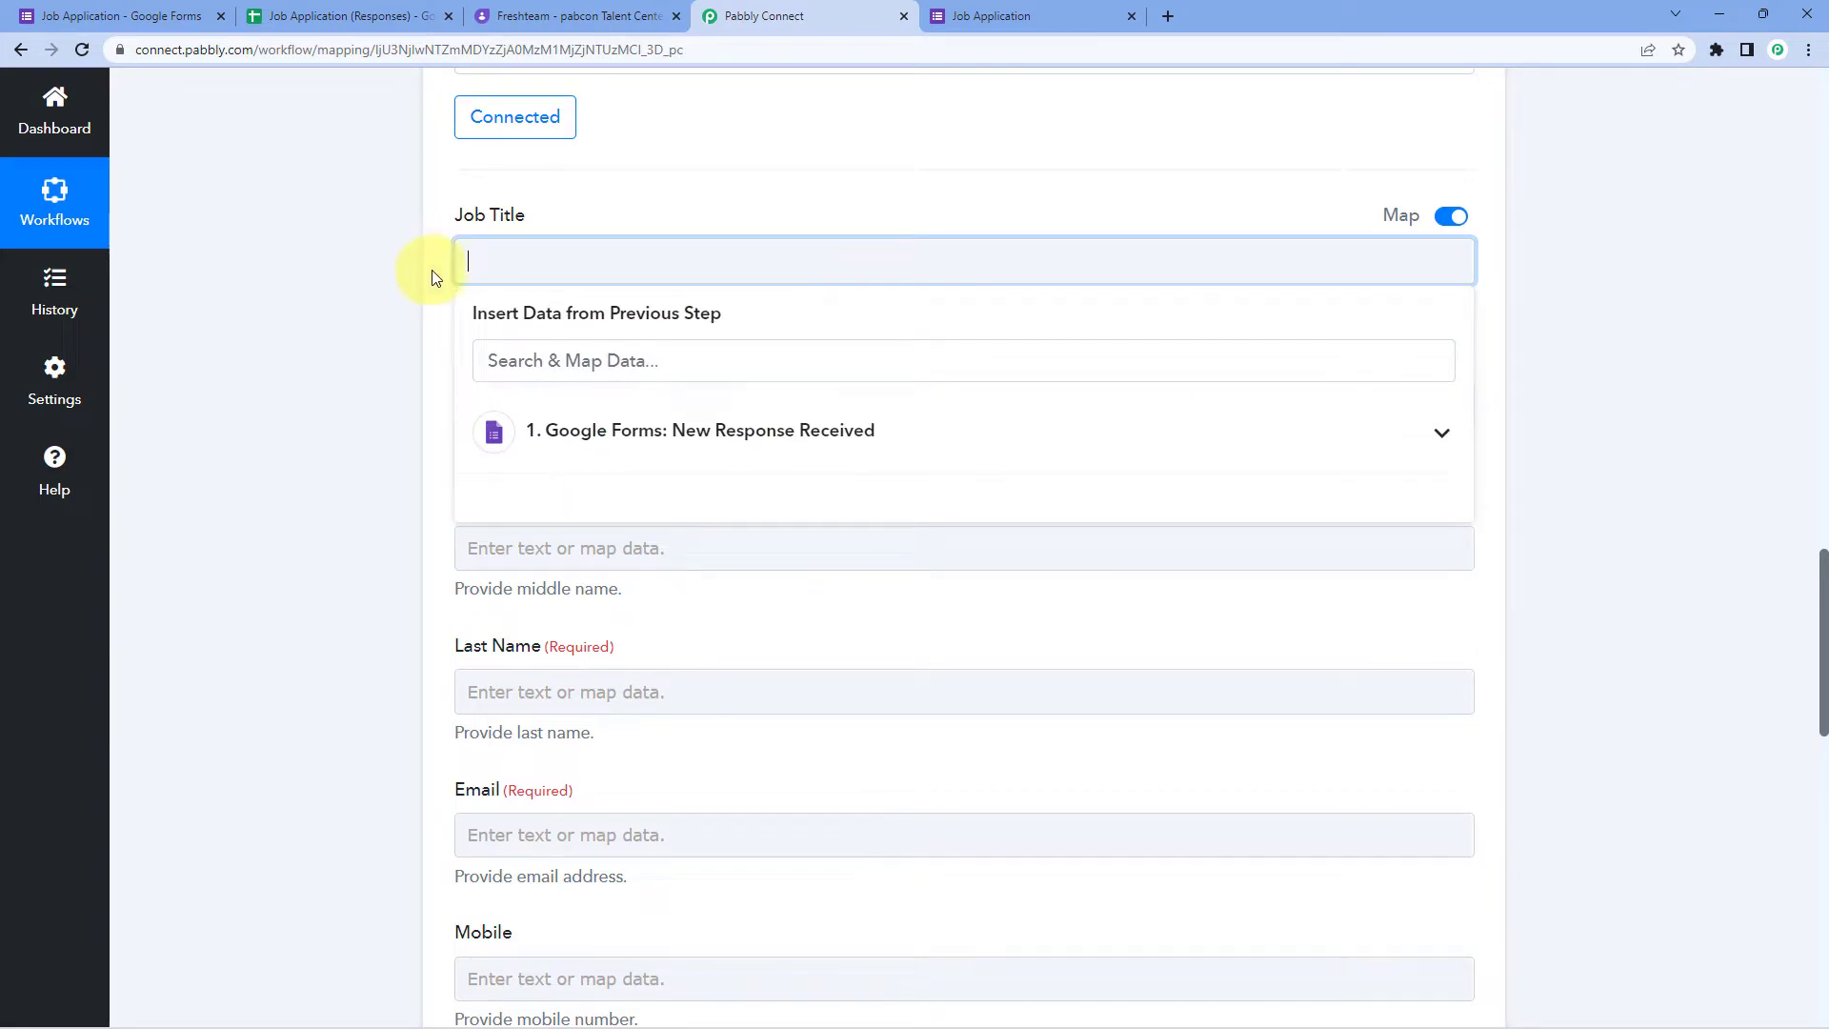
left_click(162, 11)
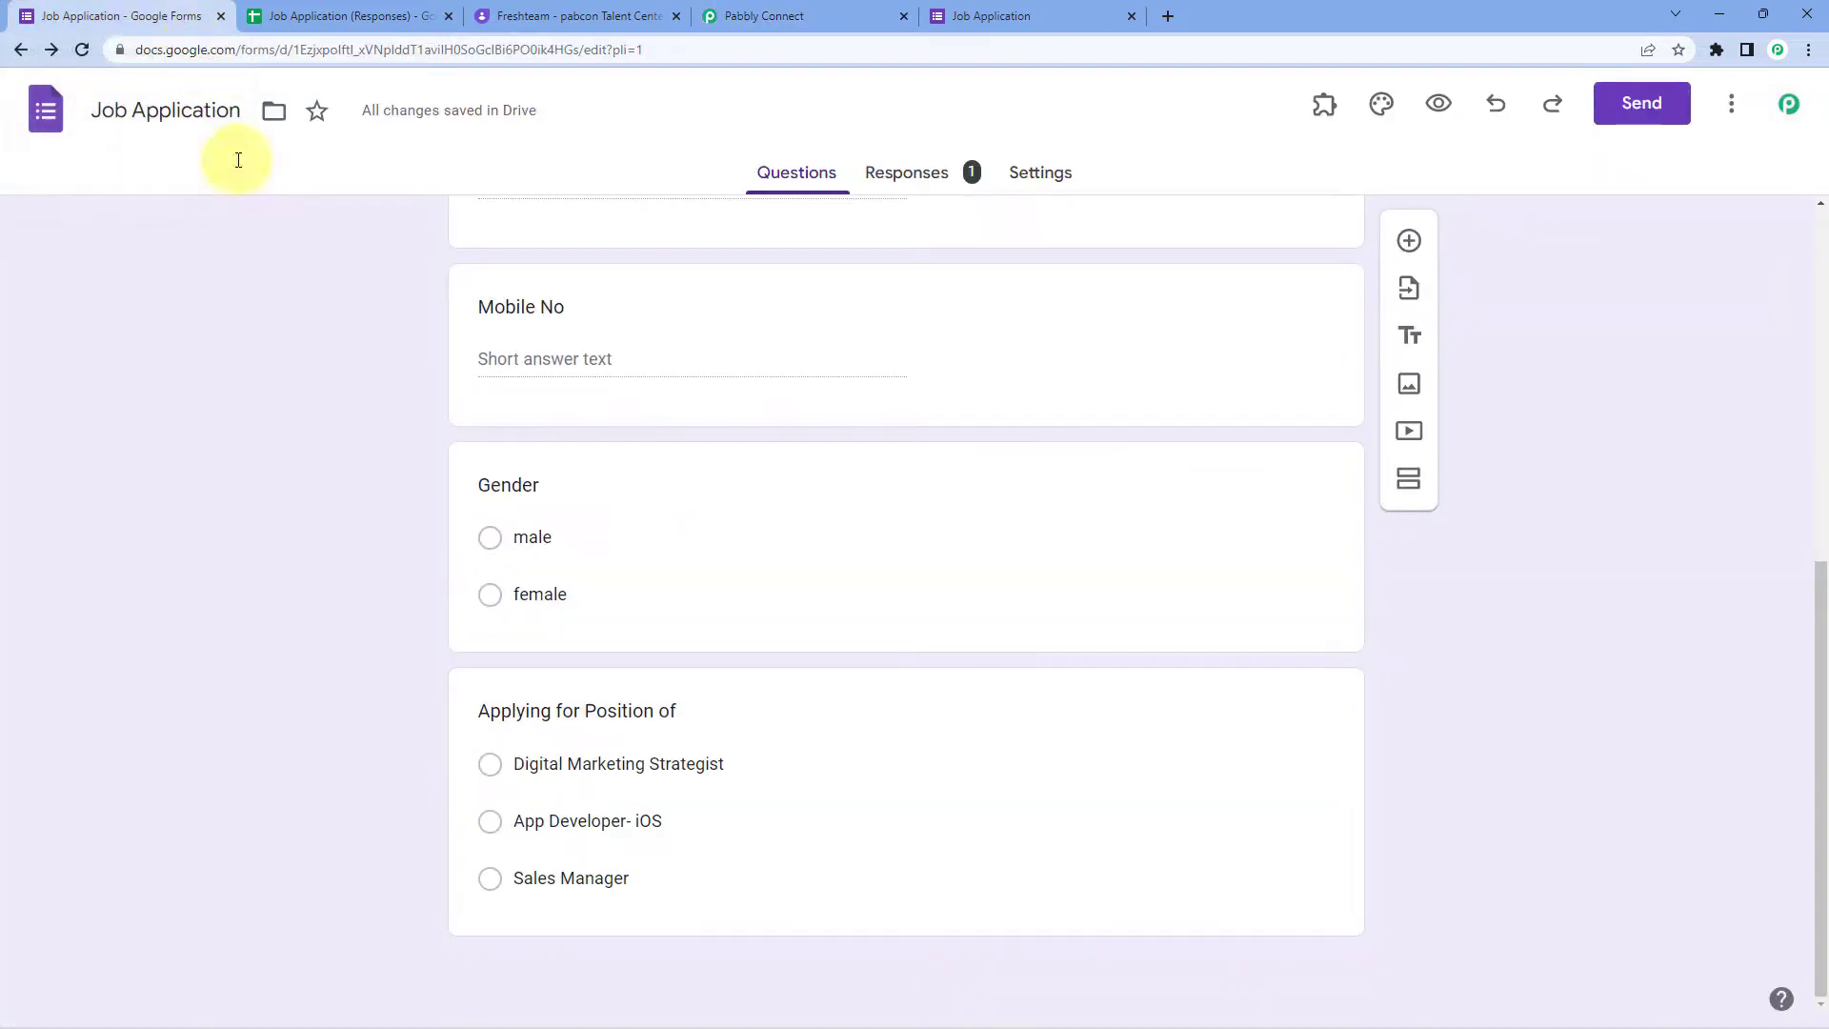
left_click(820, 15)
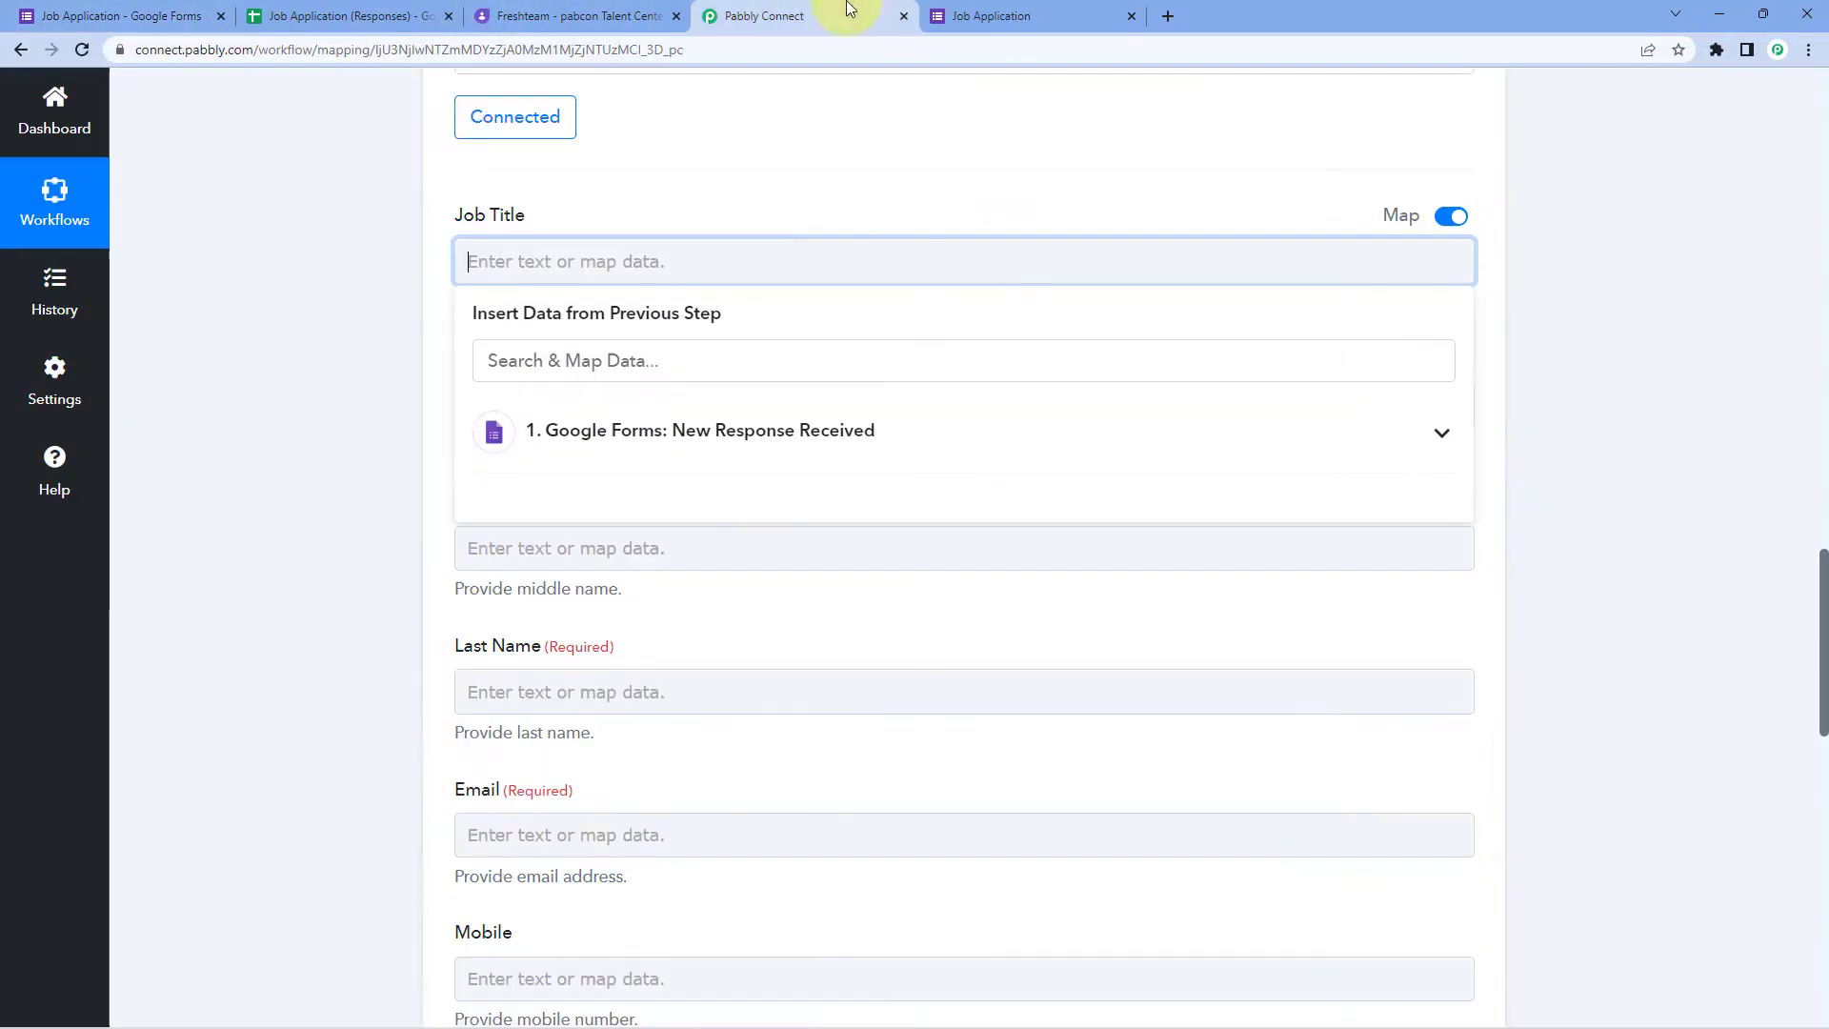
Step: Inspect the captured App Developer- iOS answer in the Google Forms response data
scroll(333, 431, "up", 5)
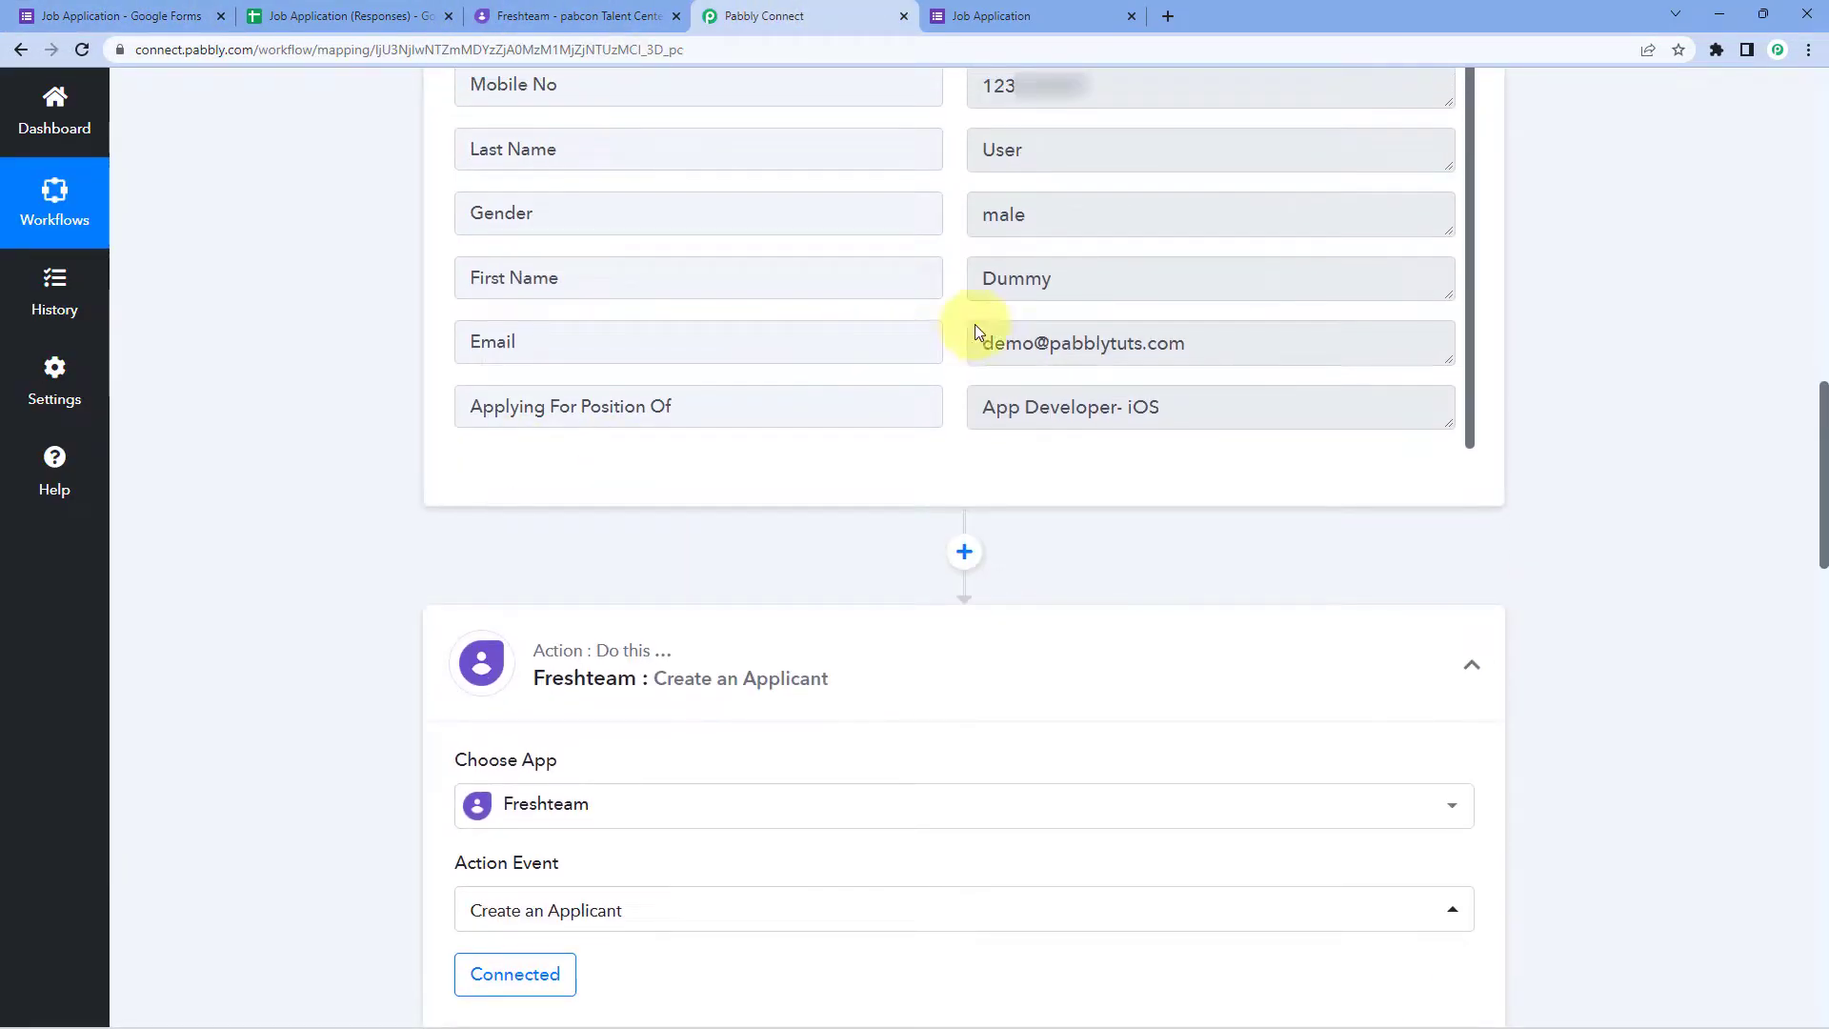
left_click_drag(1203, 406, 903, 429)
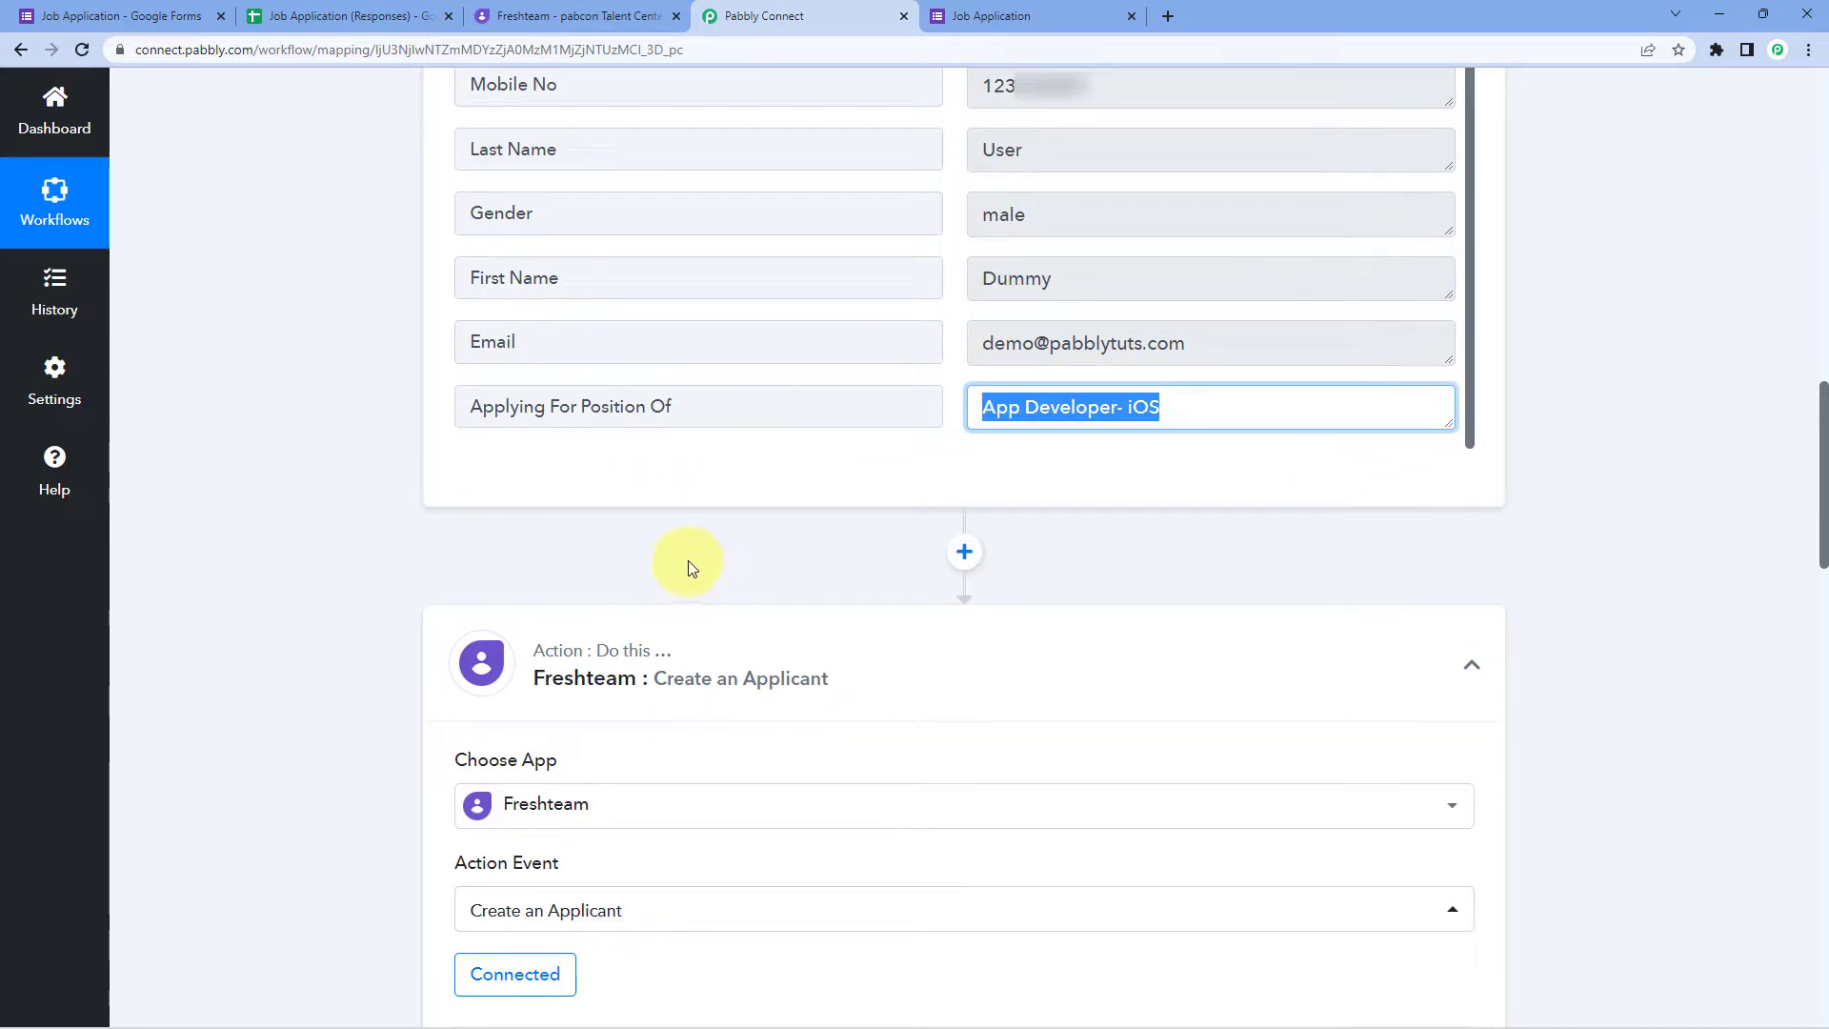
left_click(1081, 448)
left_click(1161, 408)
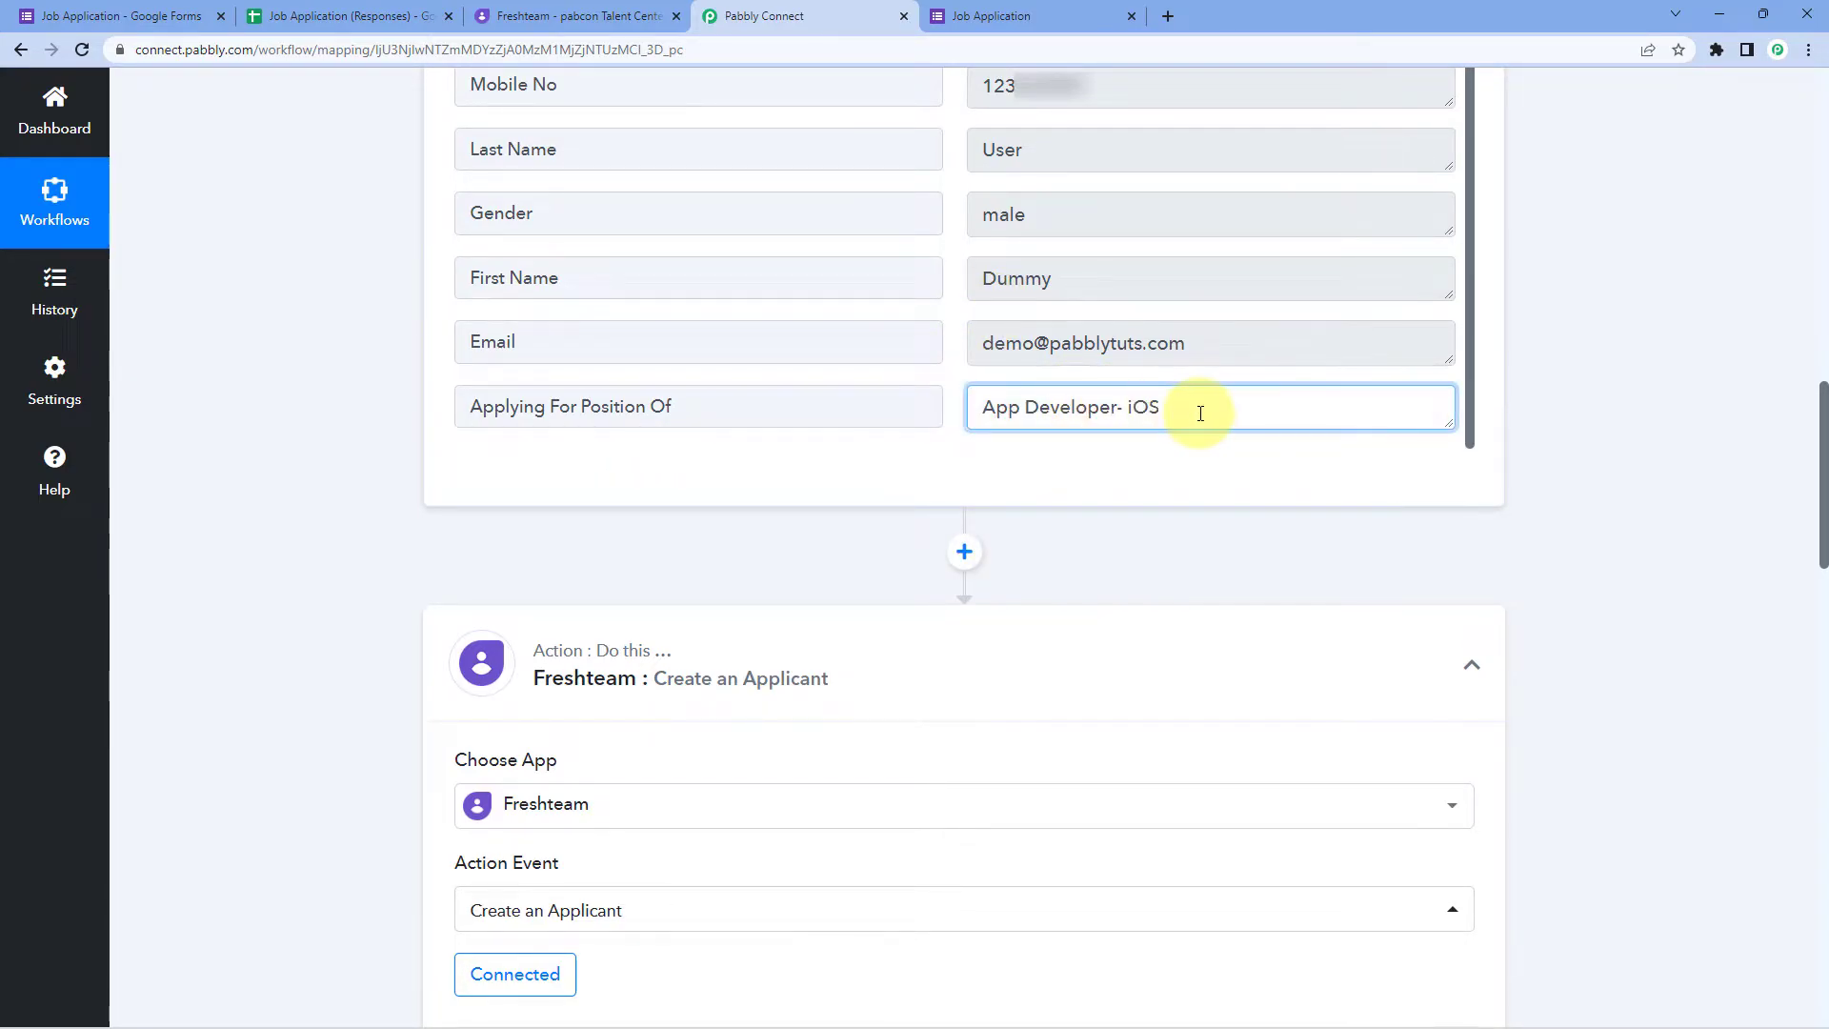
mouse_move(1198, 410)
left_mouse_down()
mouse_move(967, 408)
mouse_move(1196, 408)
left_mouse_up()
left_click(982, 412)
left_click(1213, 414)
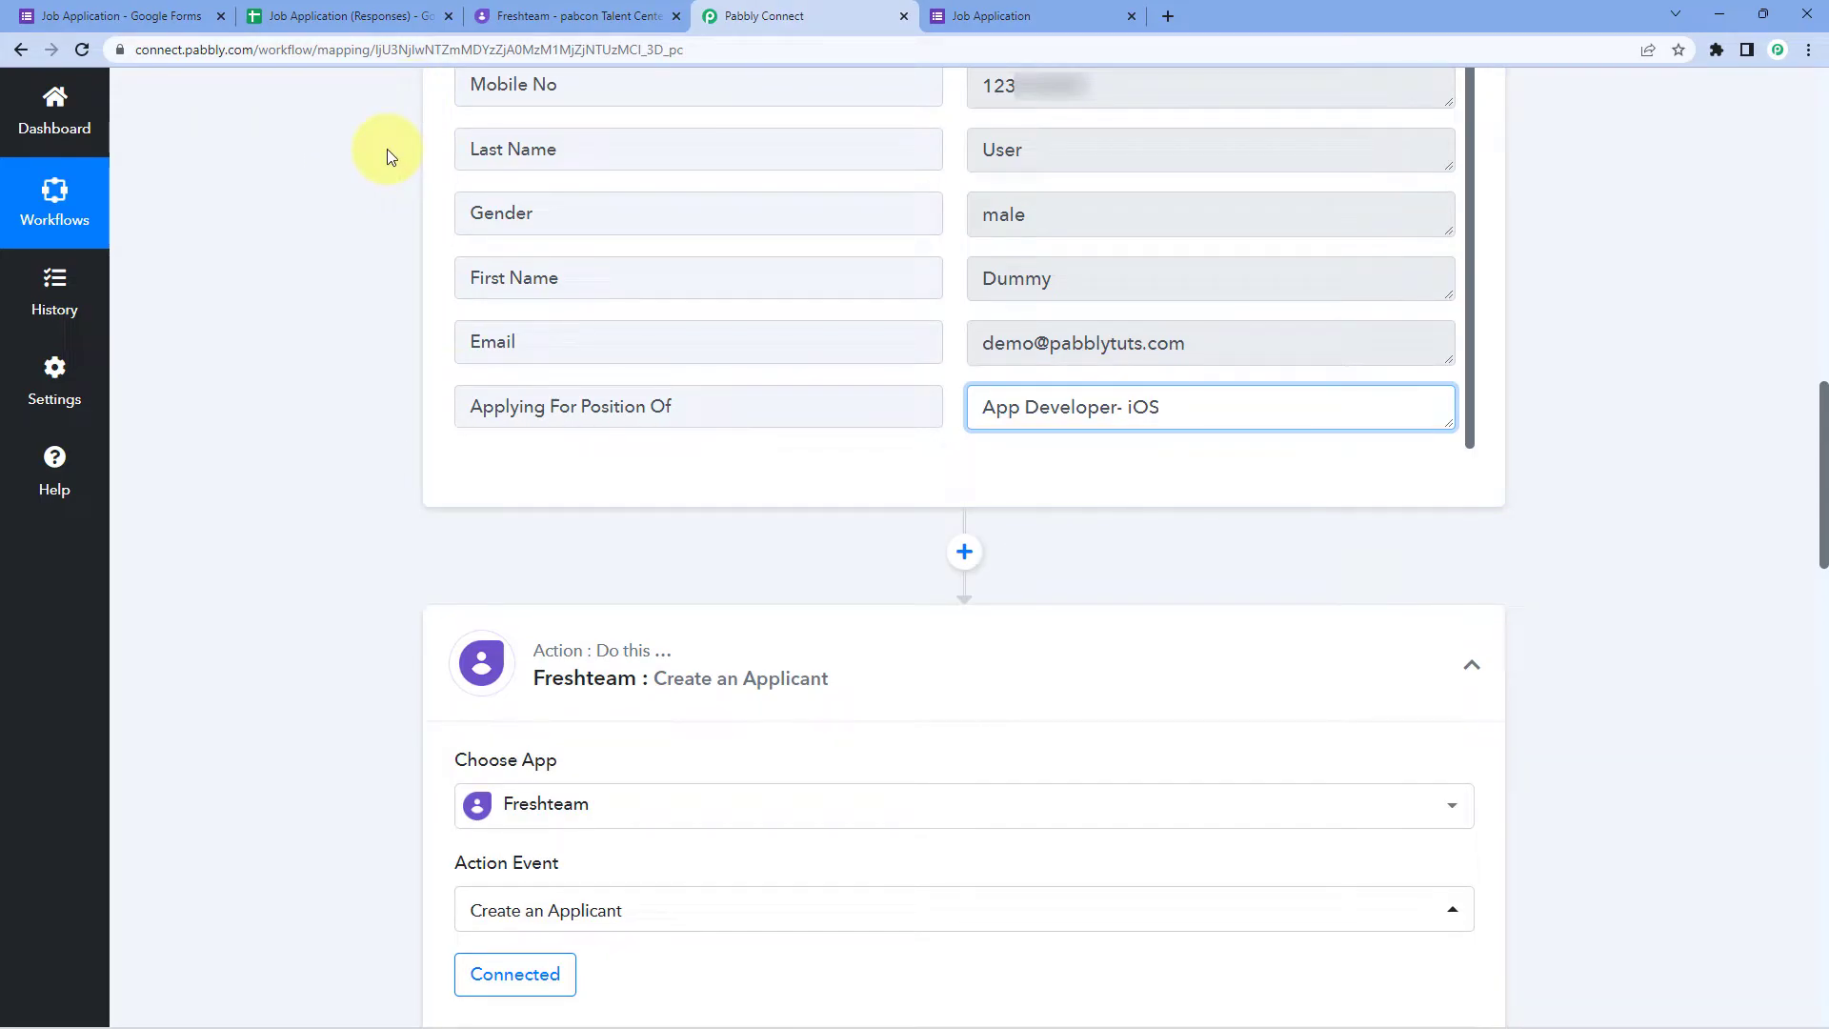
Step: Look up the Digital Marketing Strategist job ID in the Freshteam page address
left_click(520, 15)
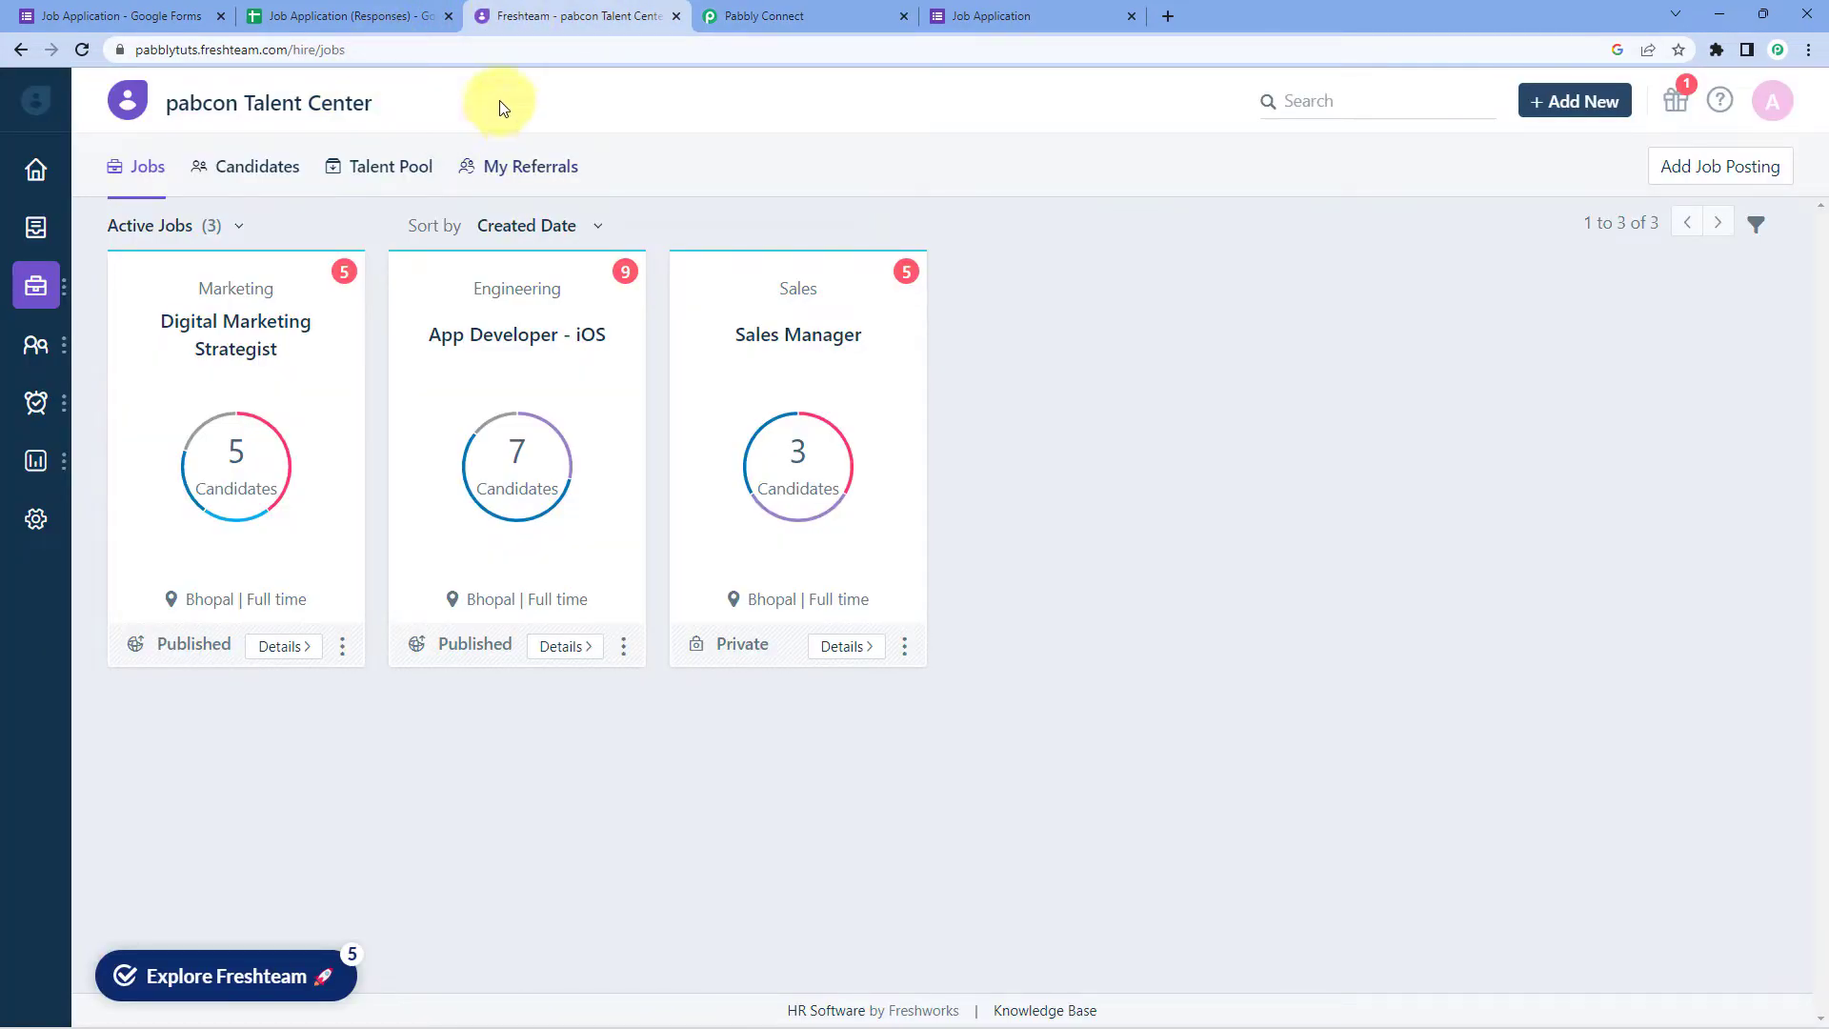
left_click(300, 377)
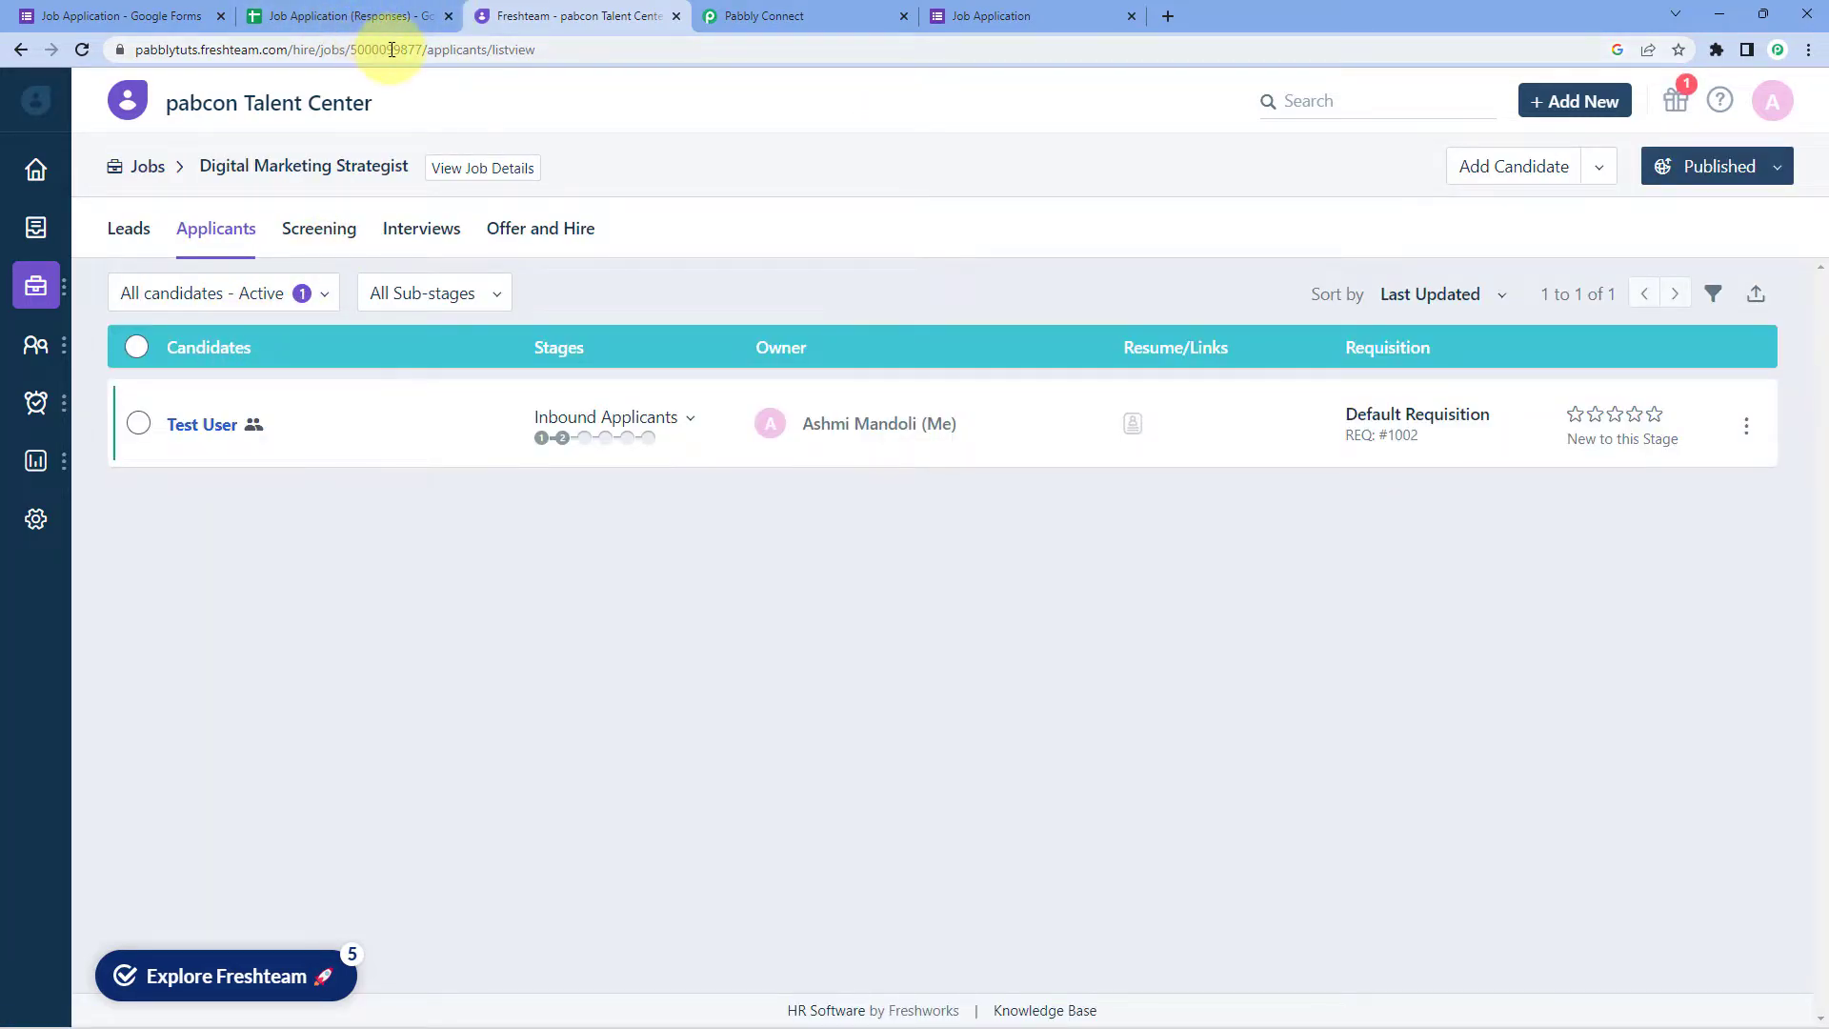
double_click(391, 50)
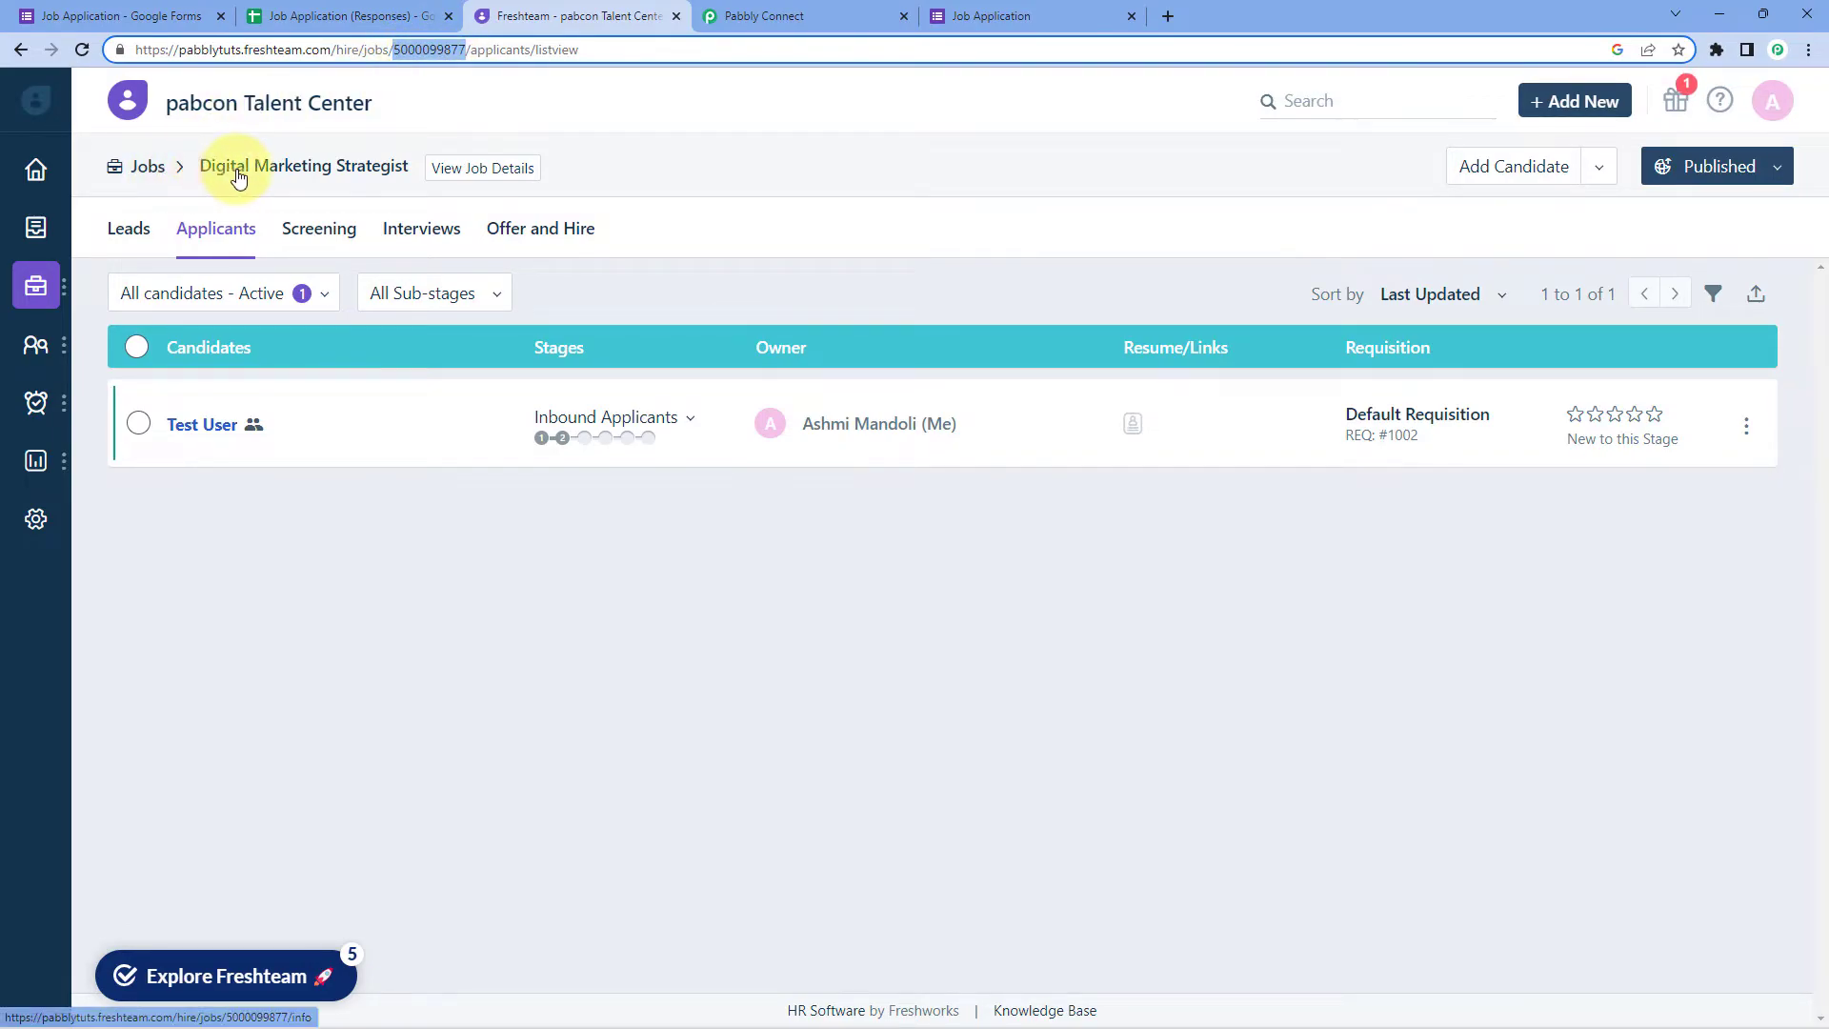
left_click(153, 174)
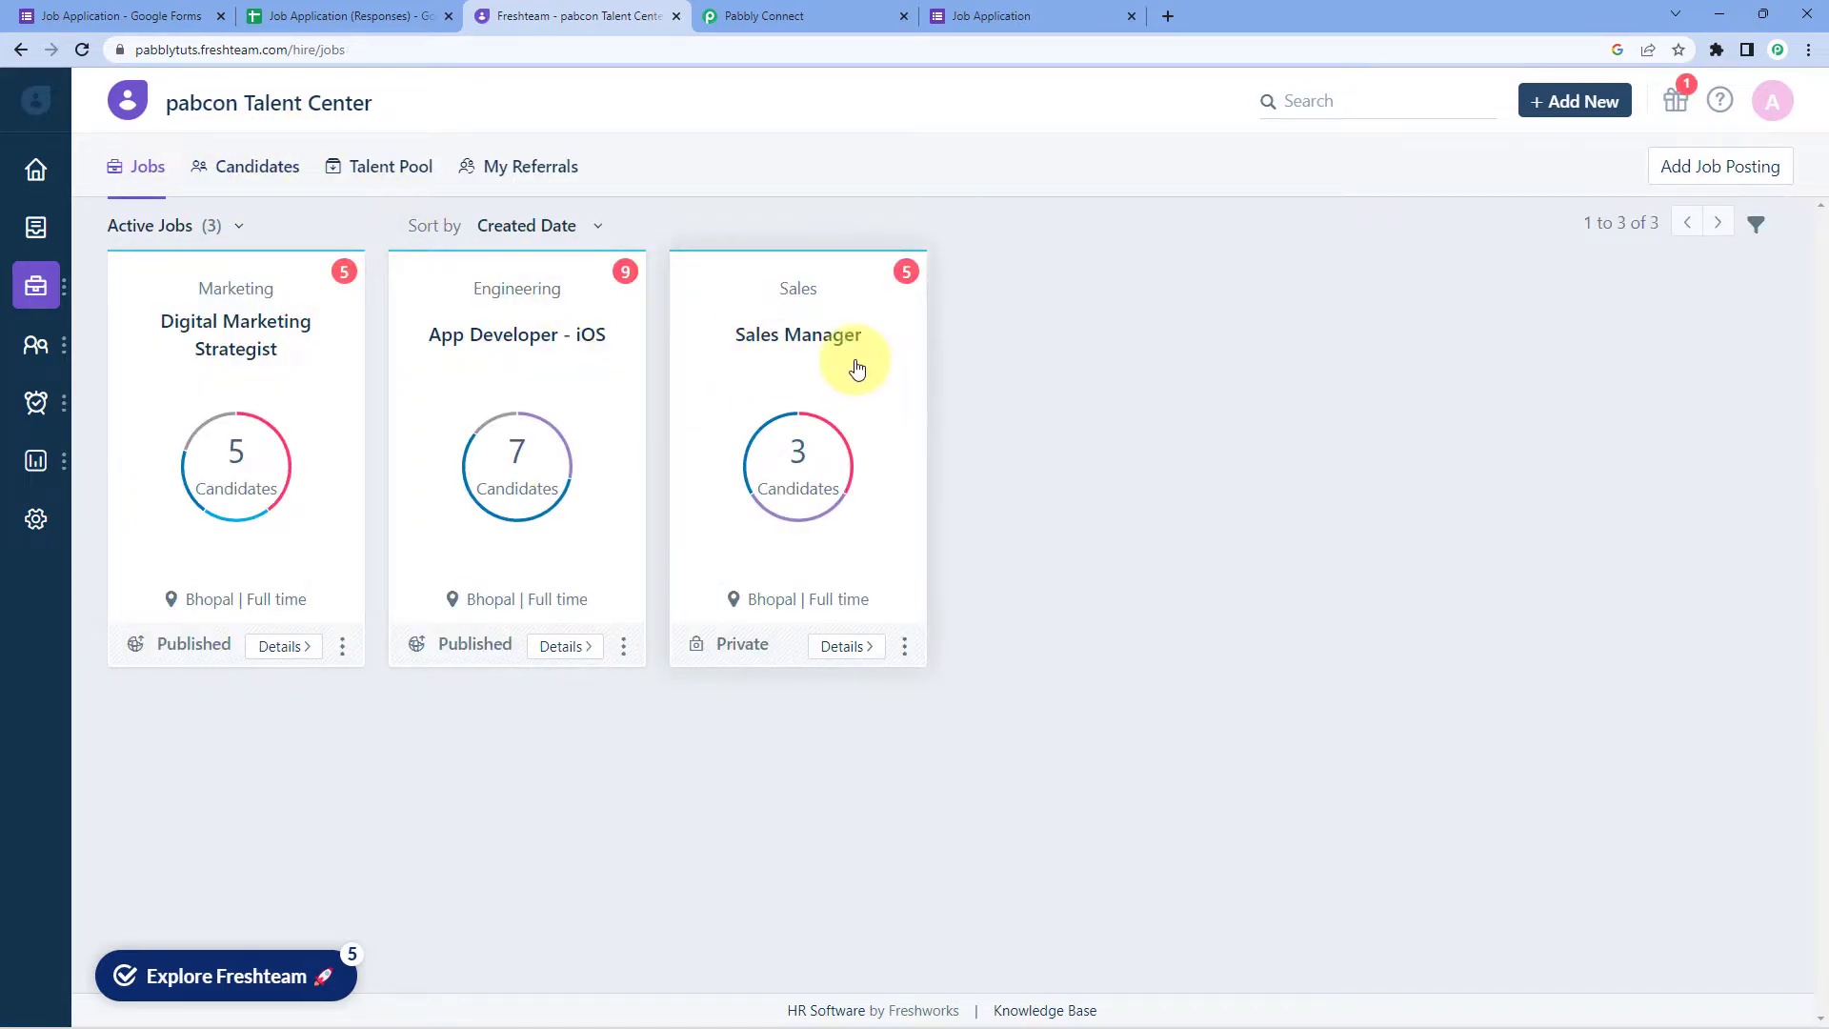
left_click(846, 11)
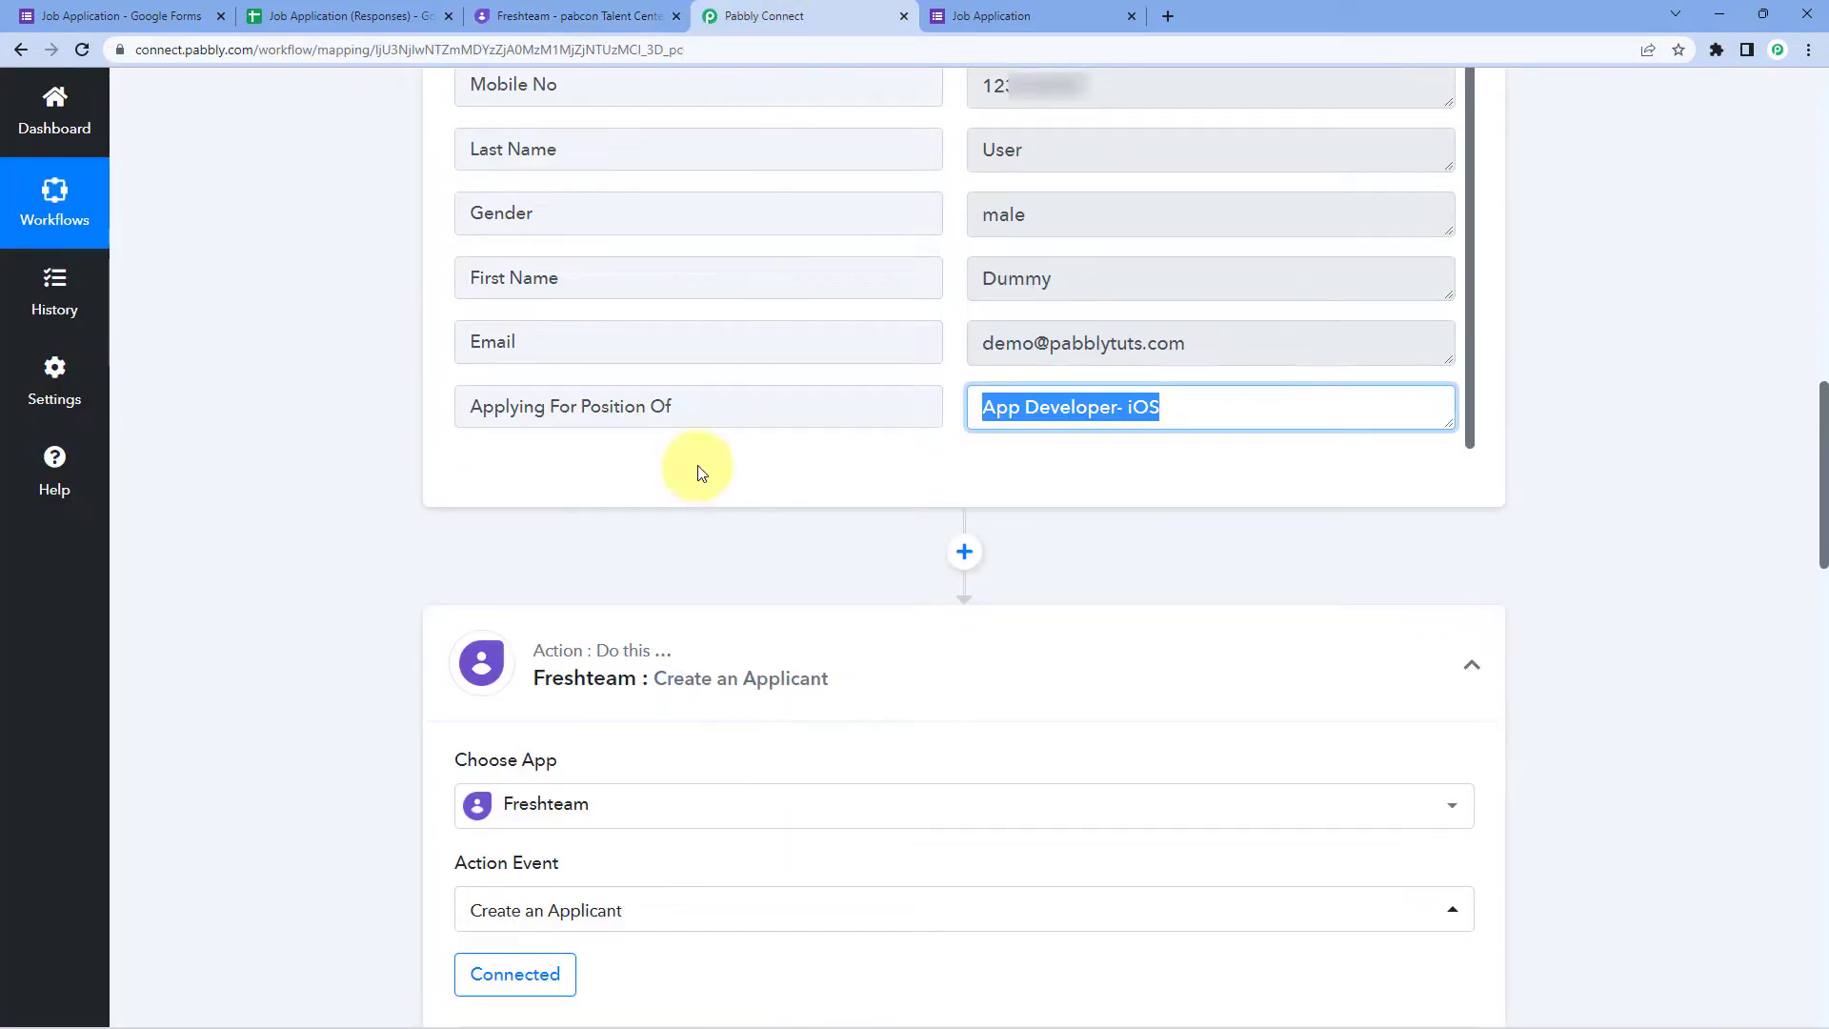
Step: Recheck the App Developer- iOS answer, then move to the empty Job Title field
left_click(1045, 535)
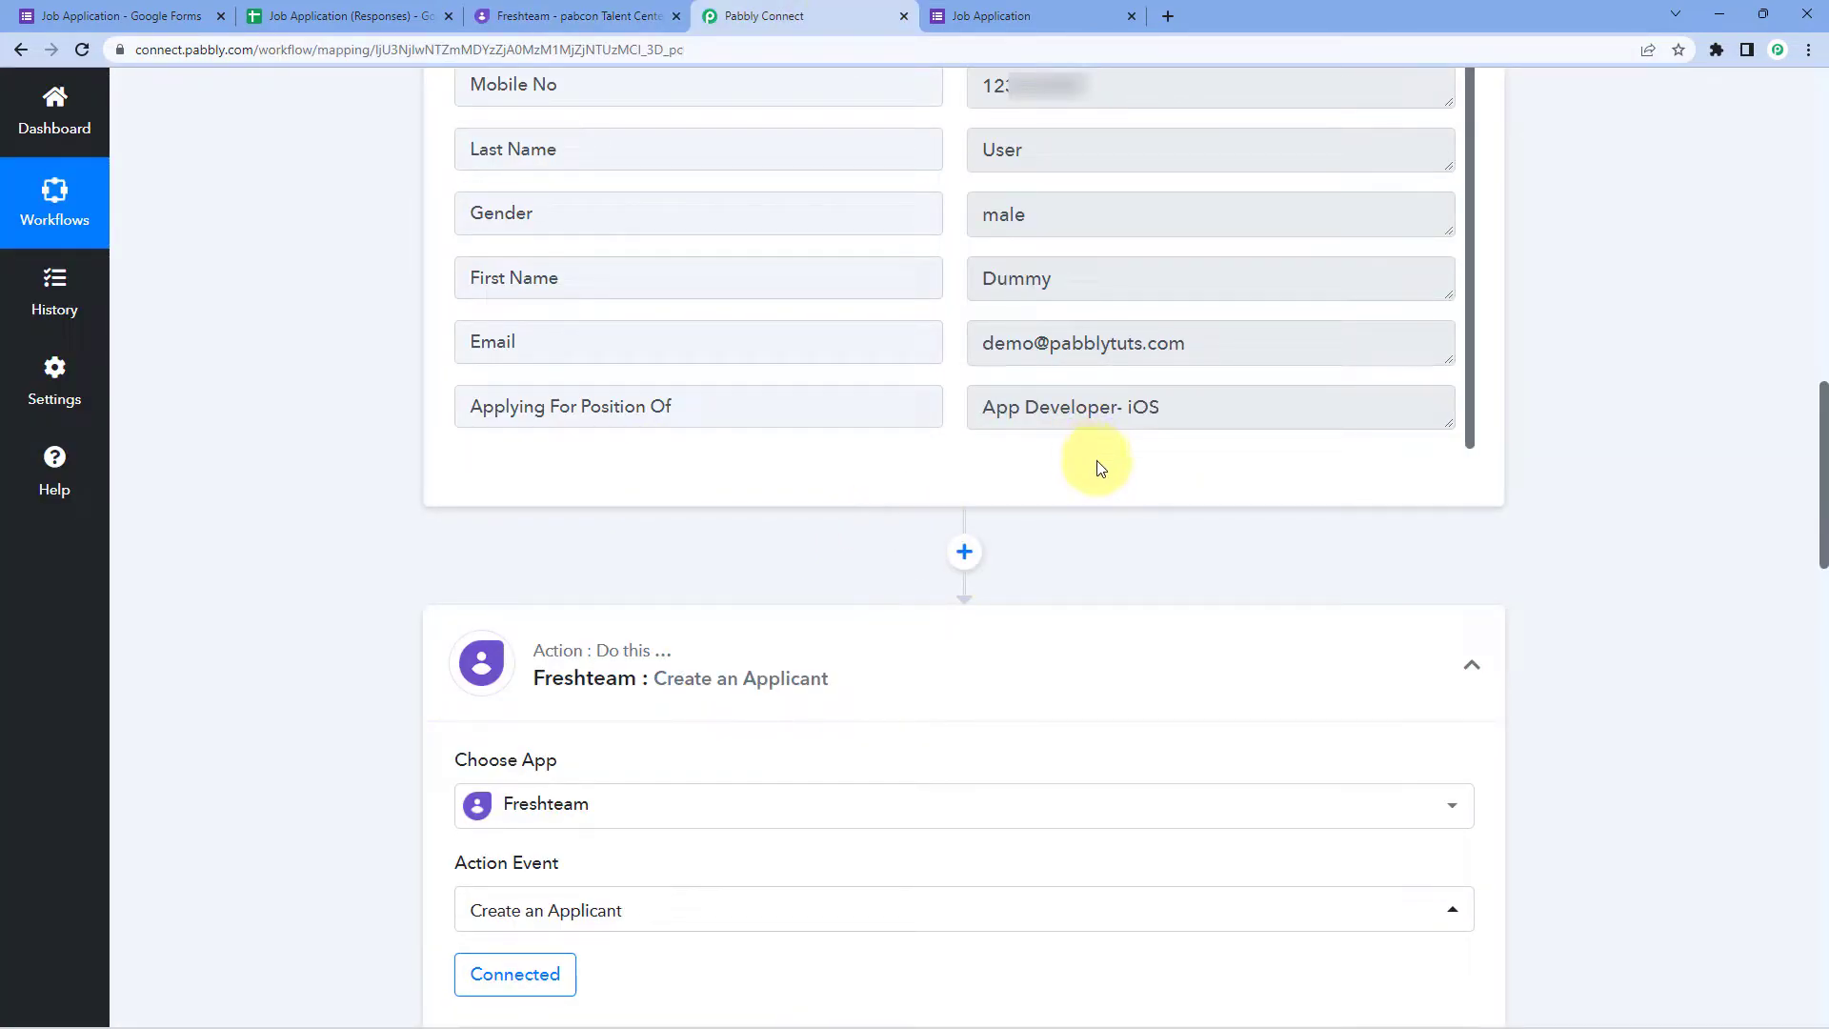
left_click_drag(1172, 412, 946, 413)
left_click(962, 396)
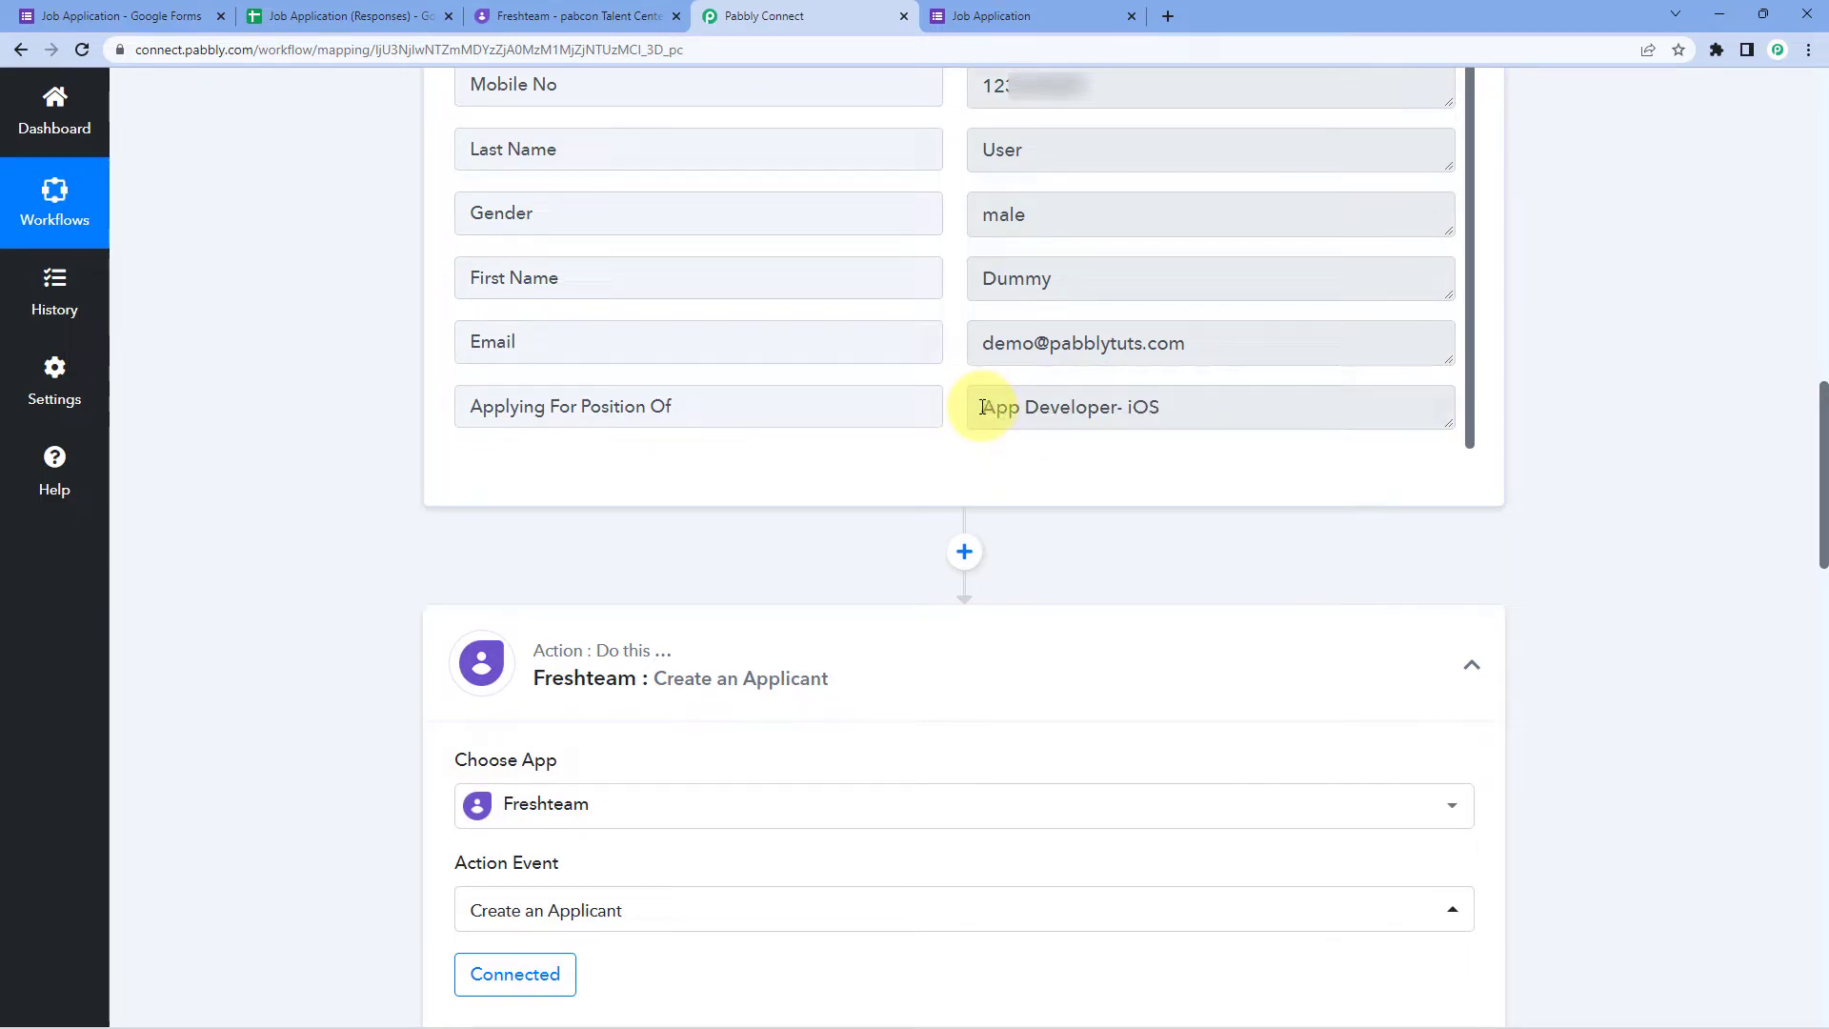
mouse_move(983, 408)
left_mouse_down()
mouse_move(1216, 408)
mouse_move(959, 415)
left_mouse_up()
left_click(1194, 417)
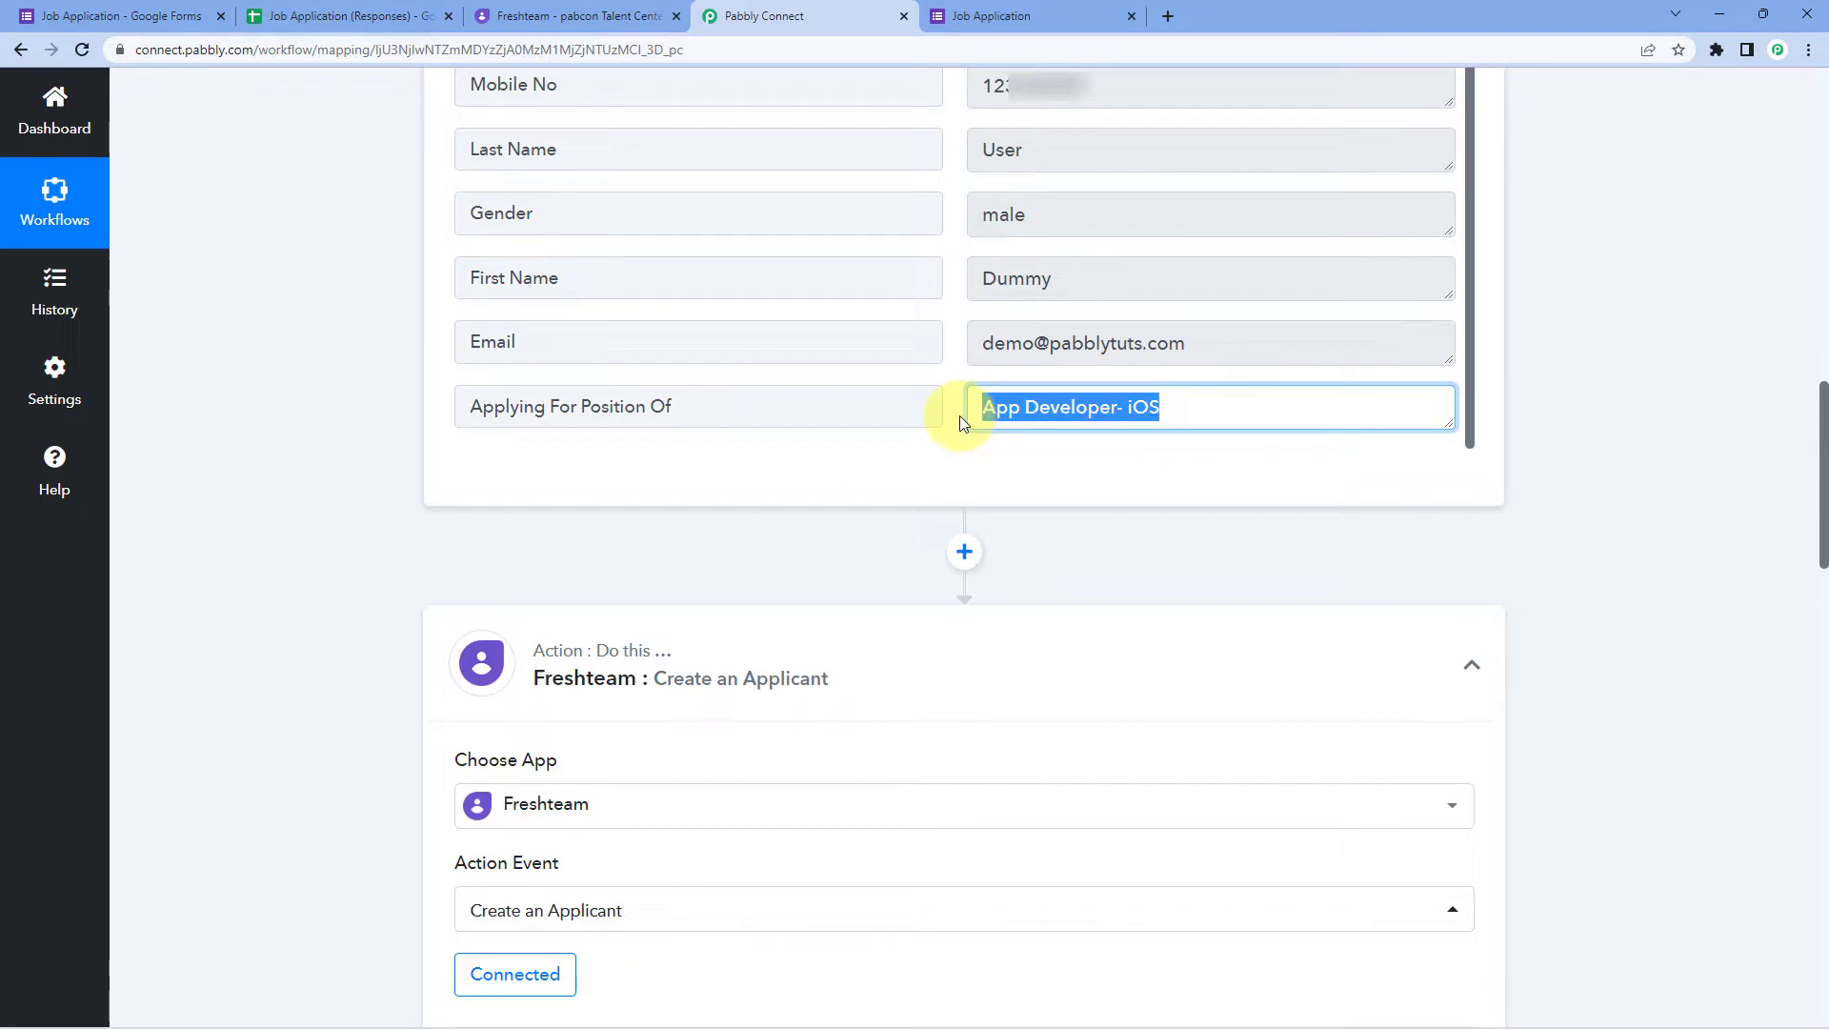
left_click(945, 409)
scroll(1066, 524, "down", 2)
left_click(562, 913)
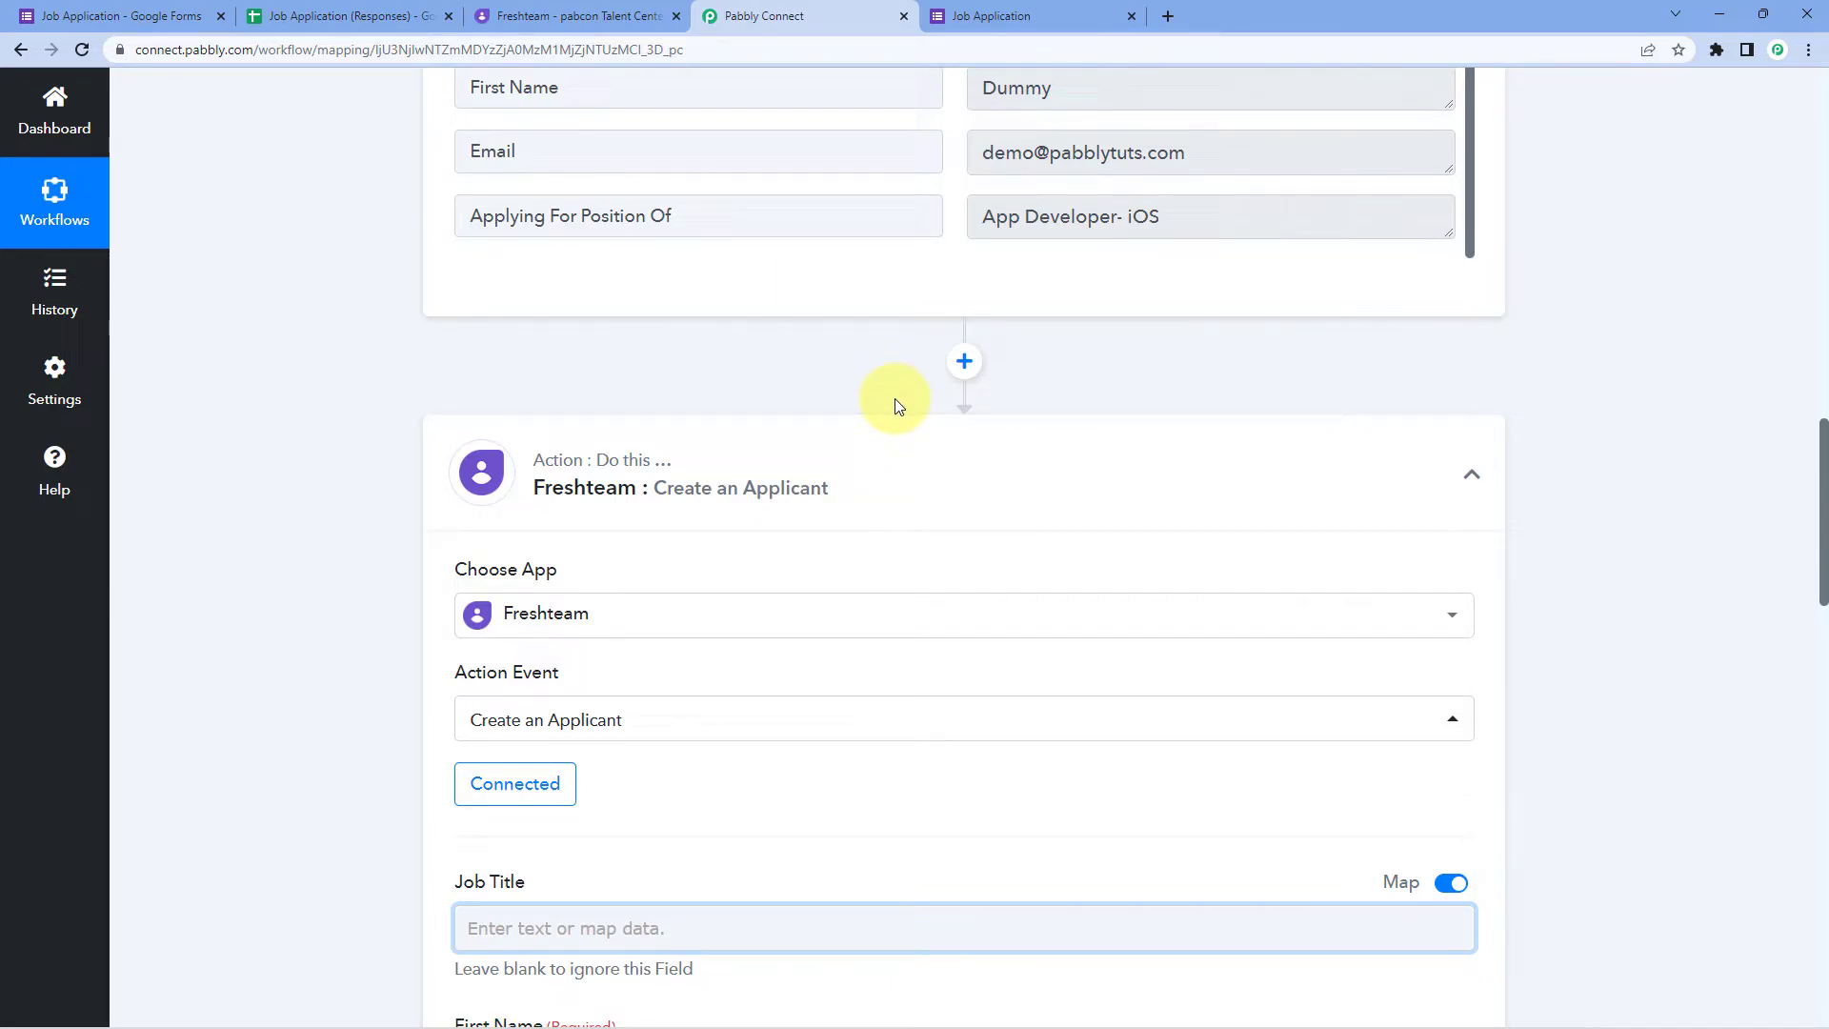
Step: Insert a Lookup Table step before Freshteam, set its event to Lookup Table, and connect it
left_click(965, 361)
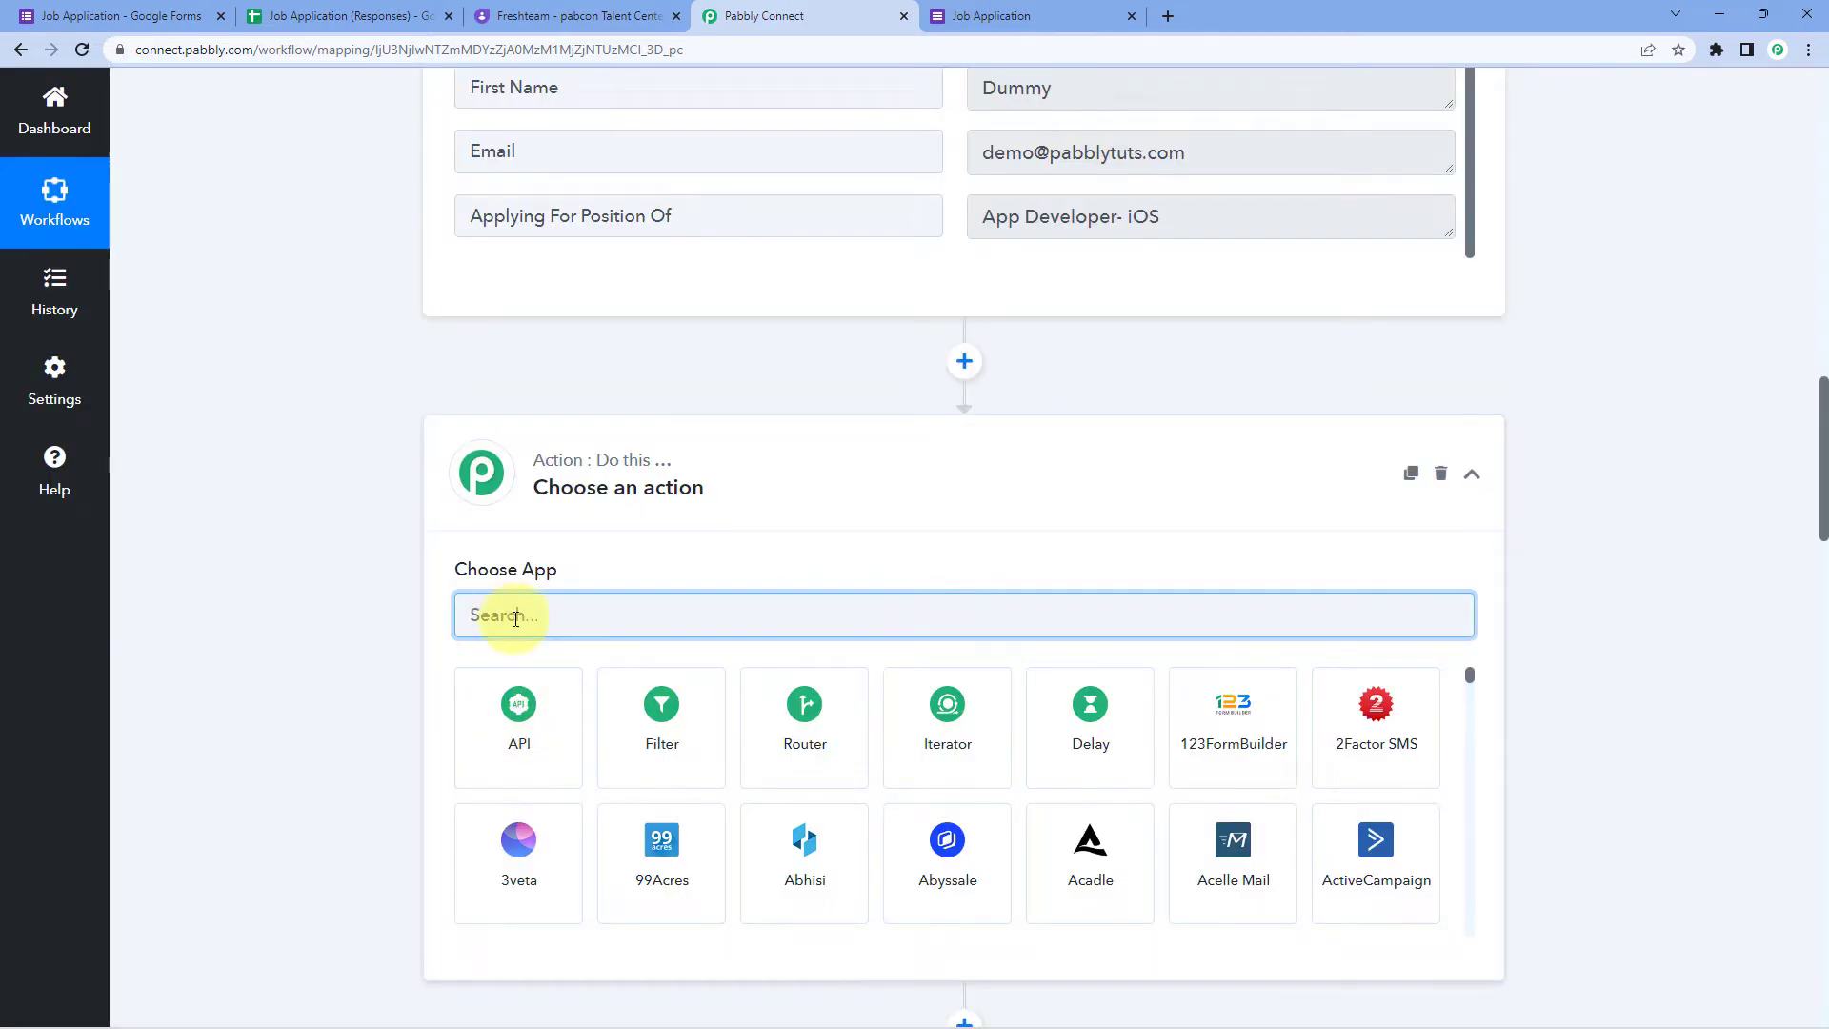
type("Look")
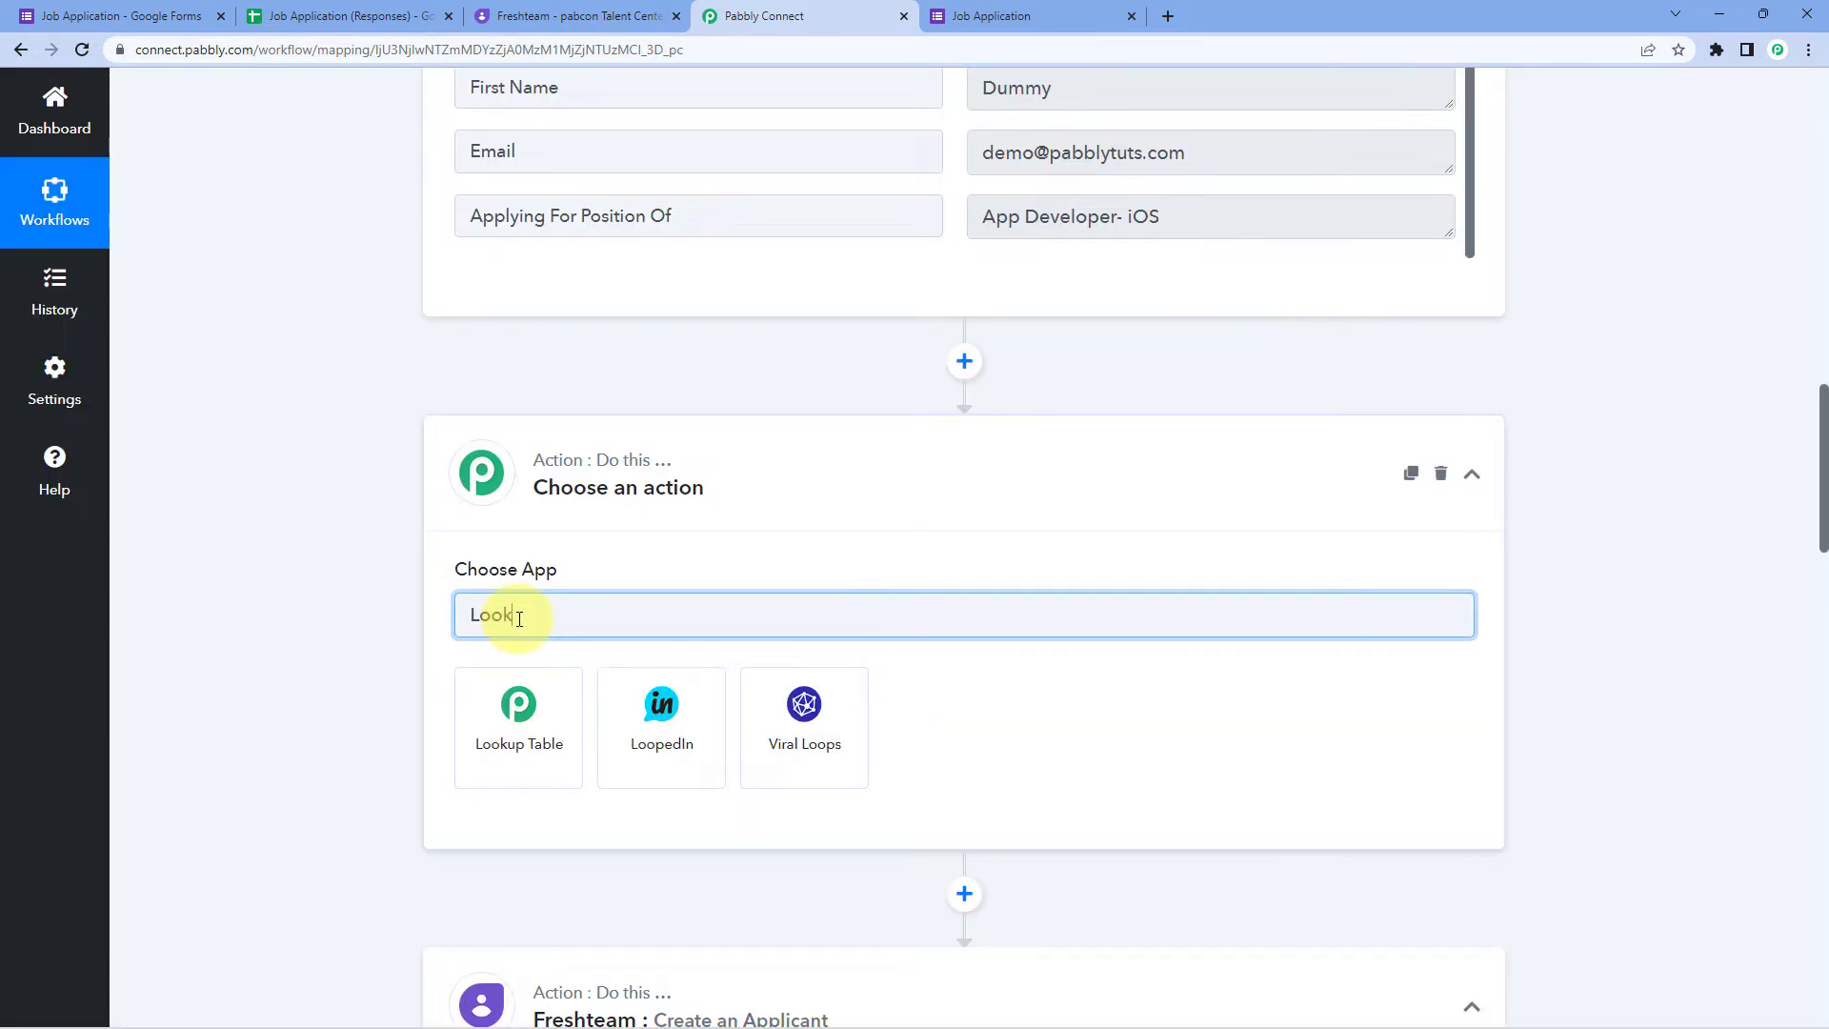
left_click(519, 705)
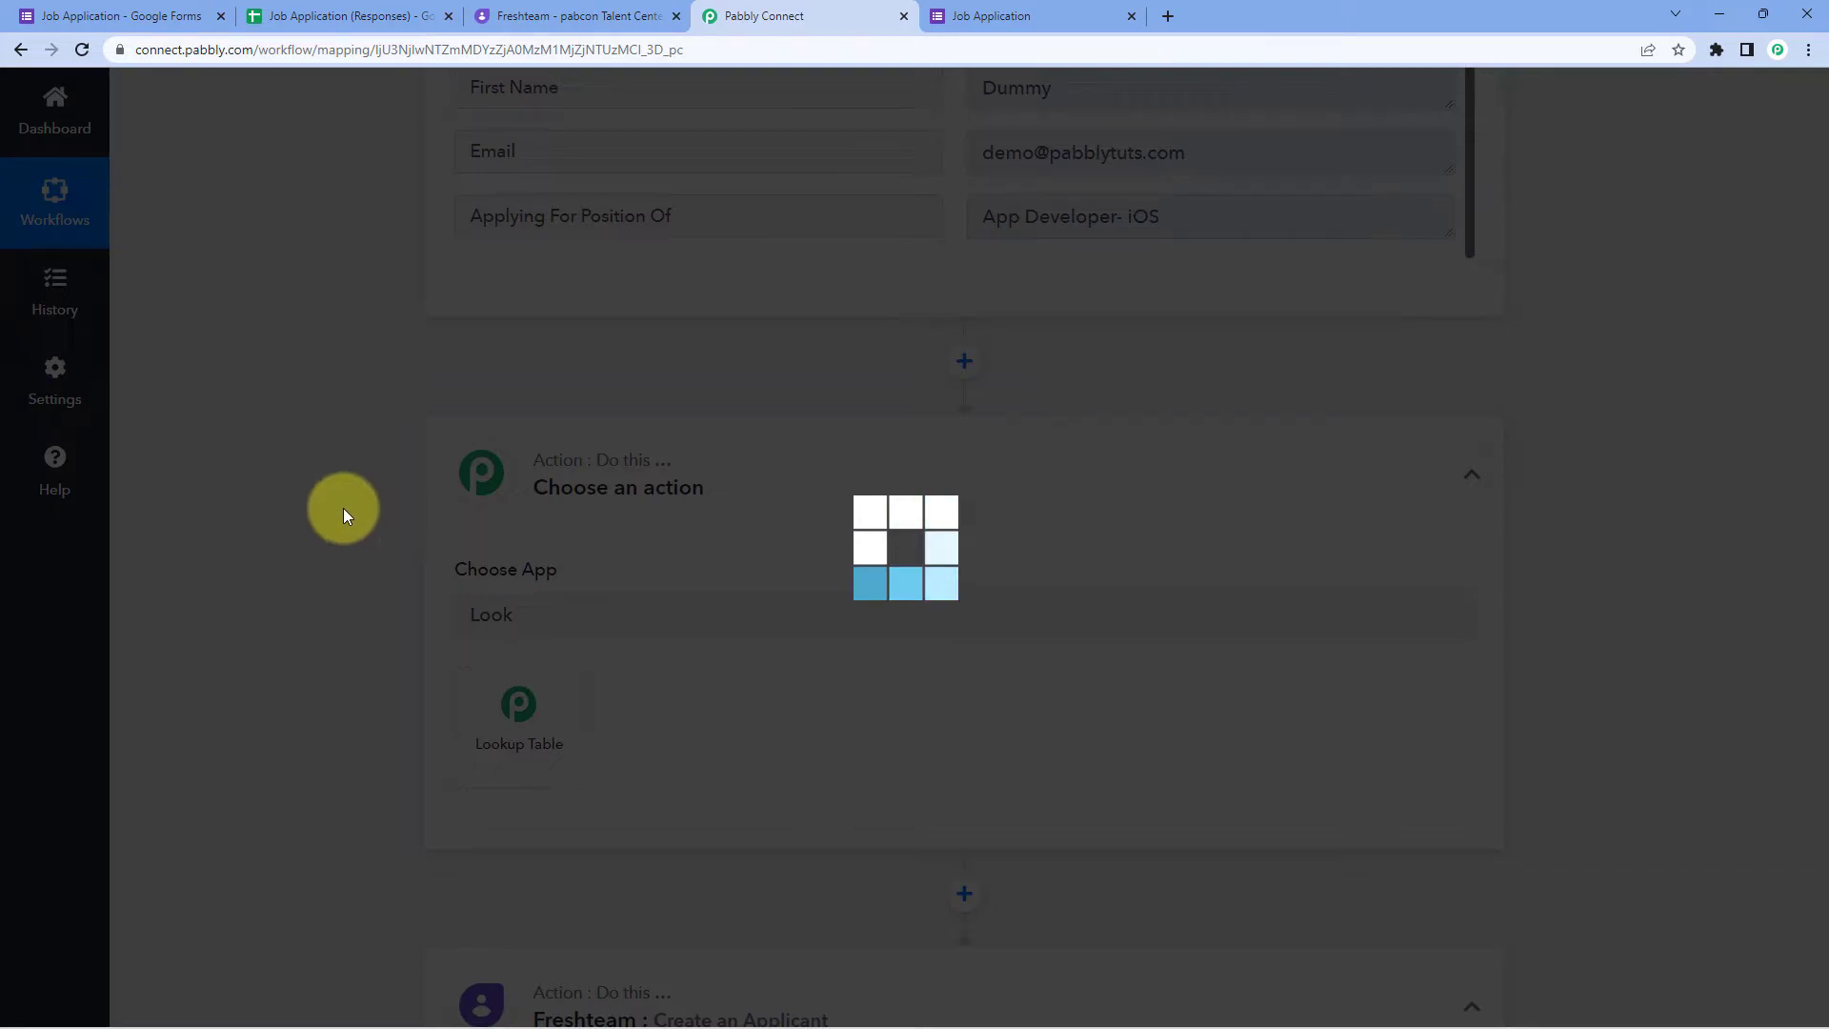
scroll(270, 507, "down", 2)
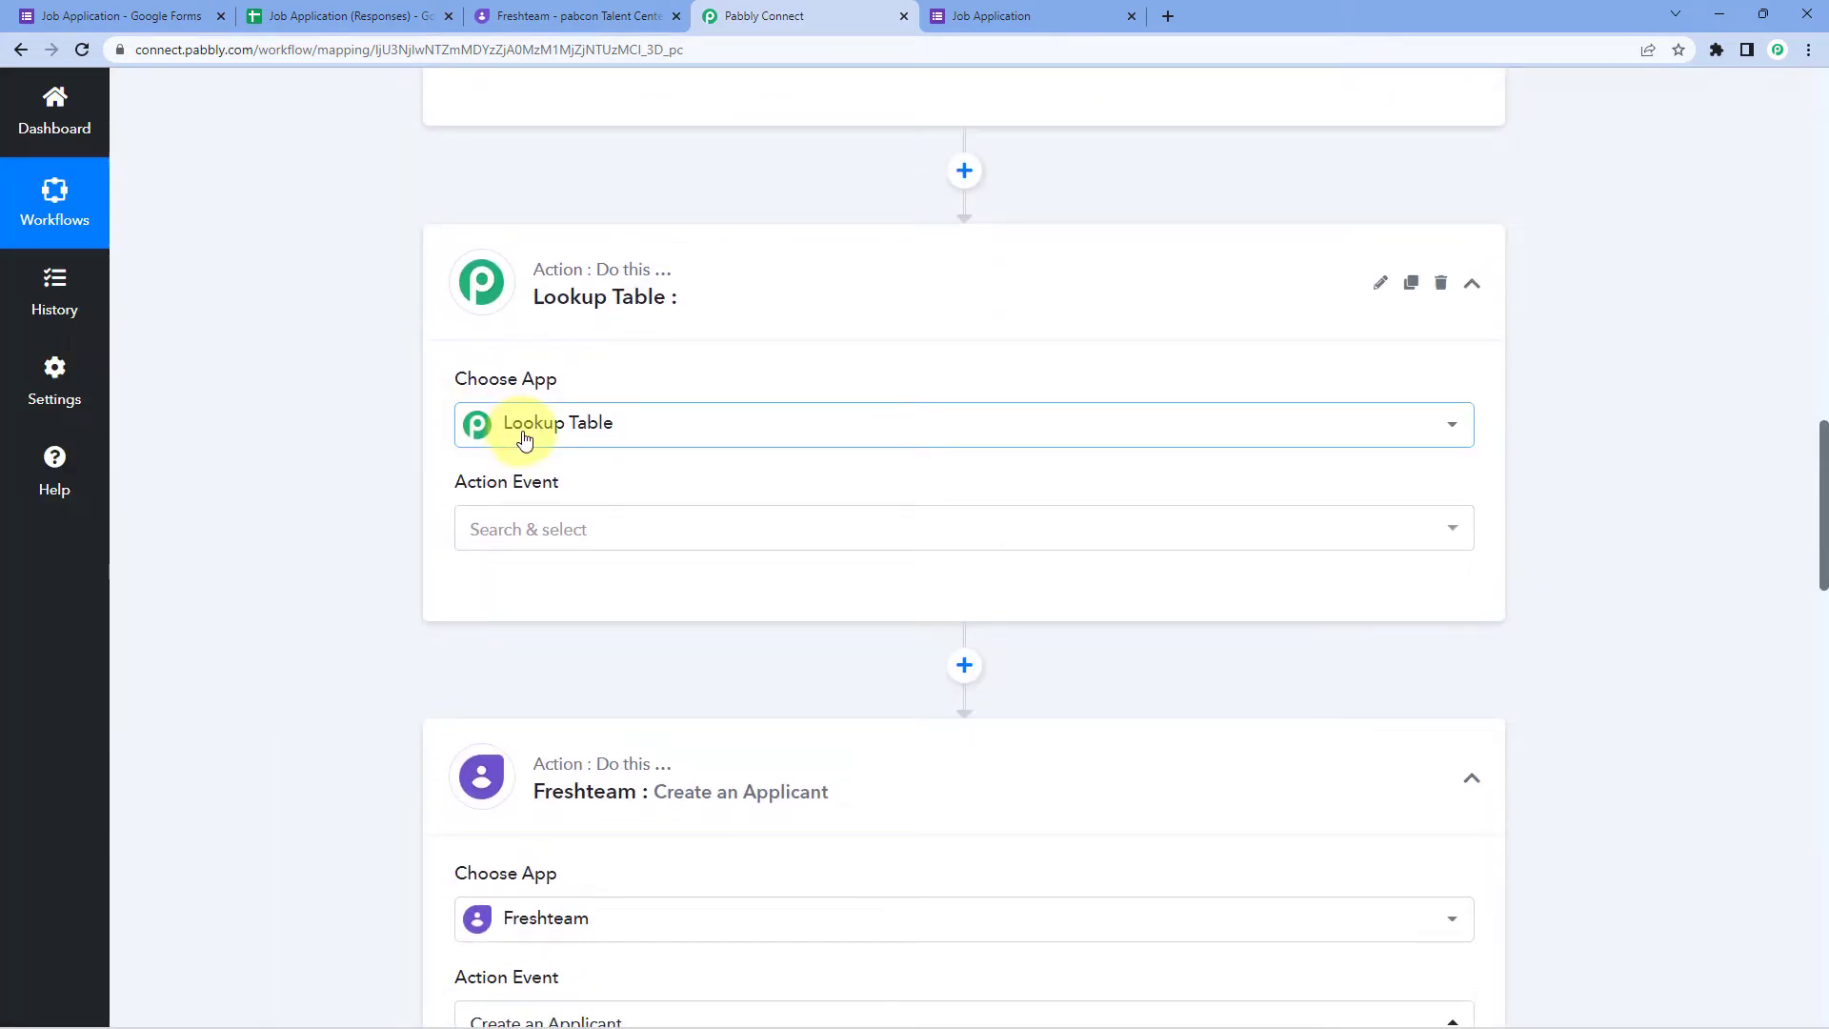
left_click(621, 528)
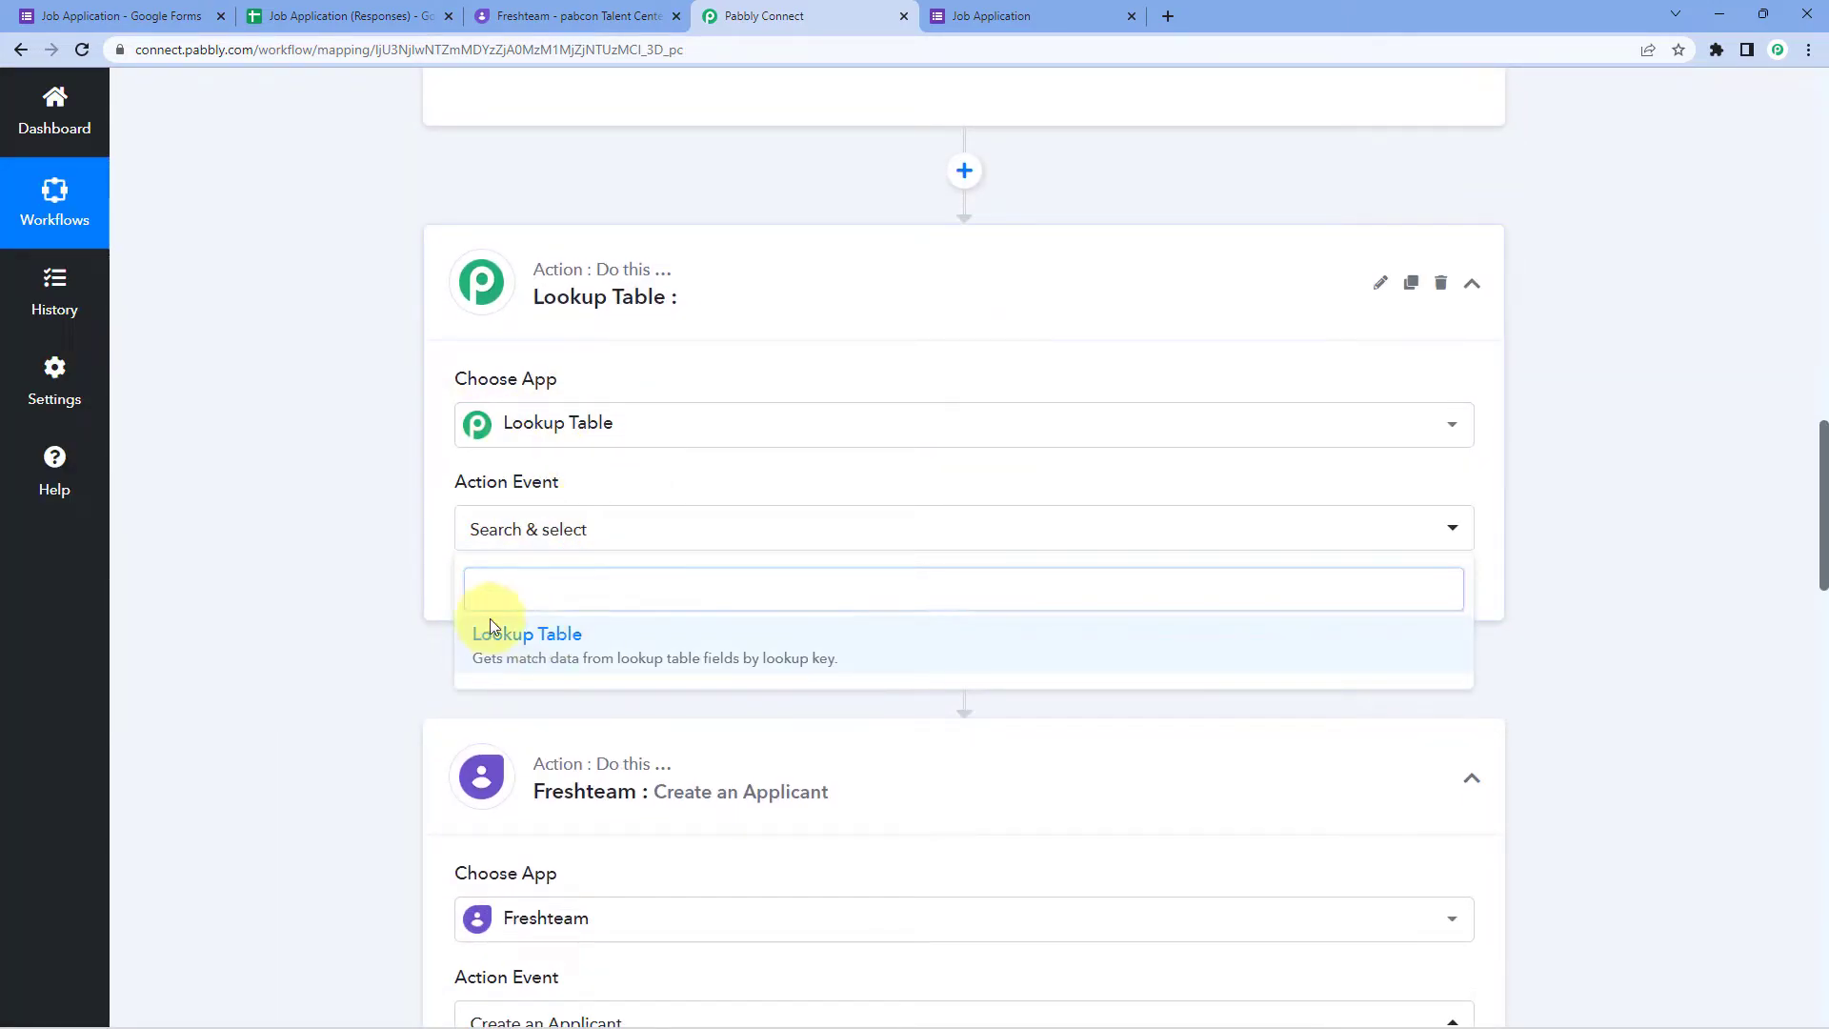
left_click(523, 634)
left_click(514, 600)
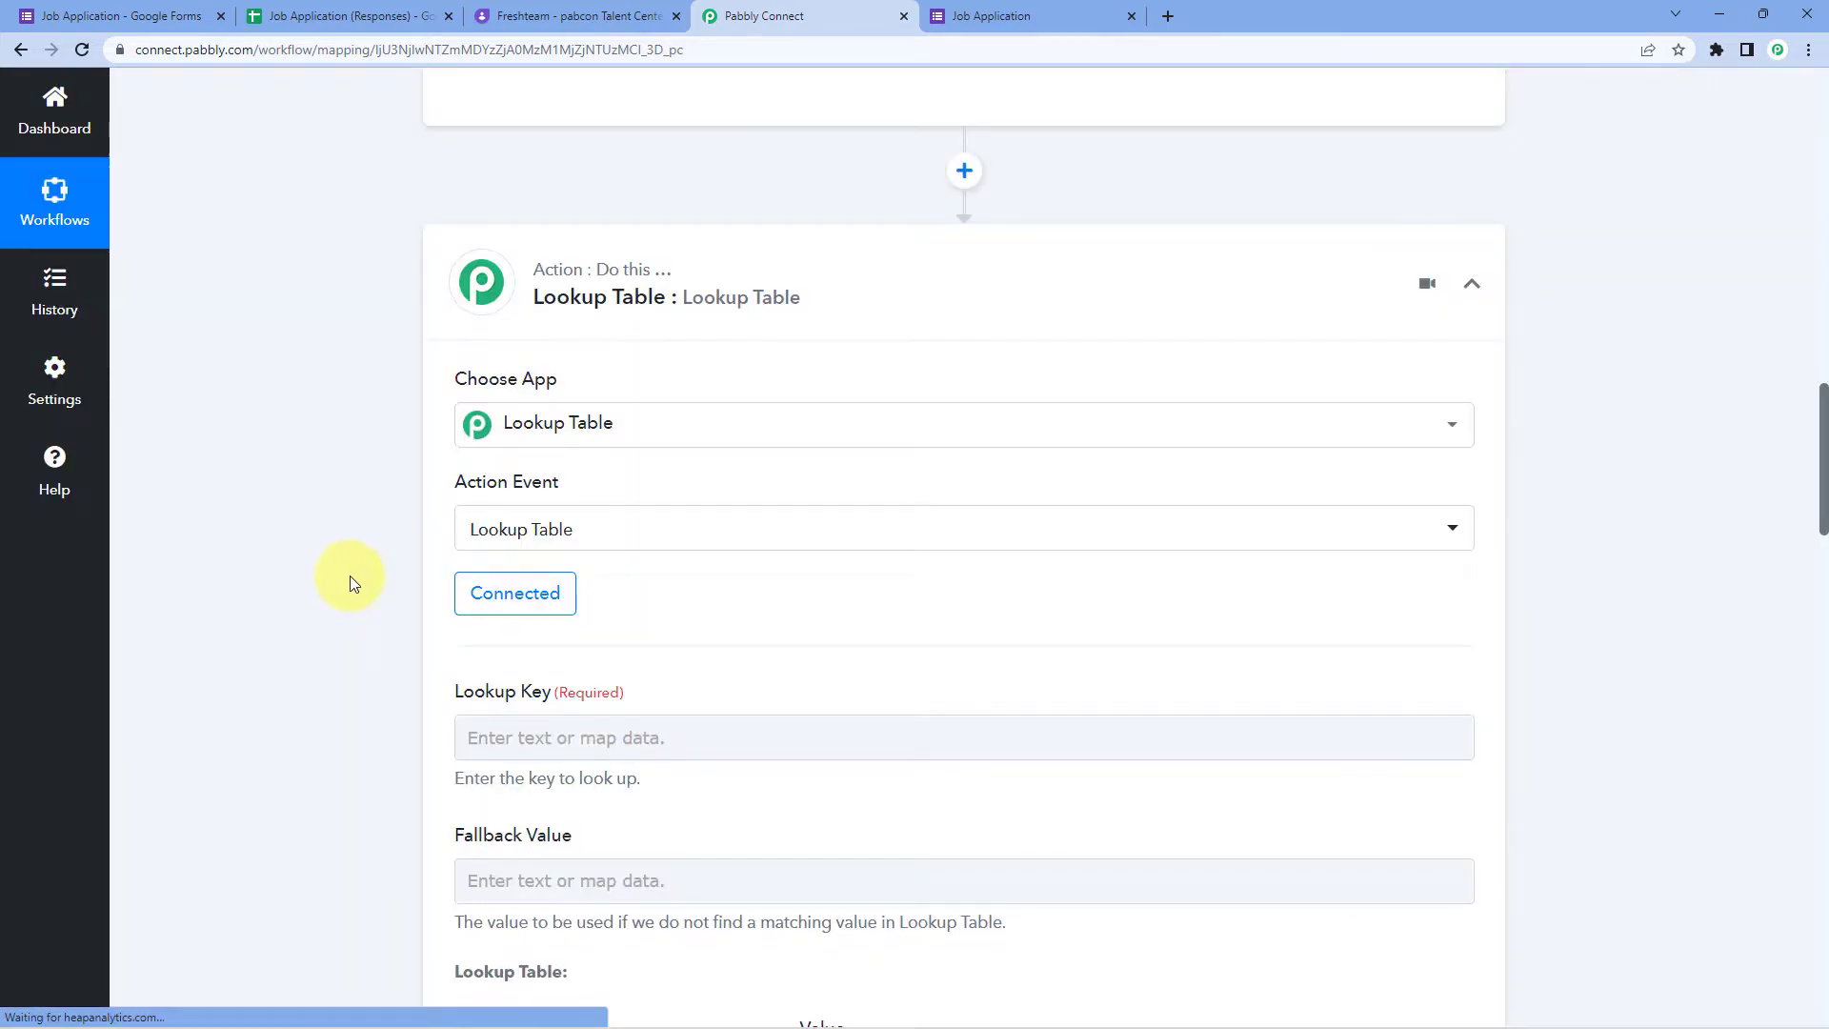
scroll(359, 564, "down", 2)
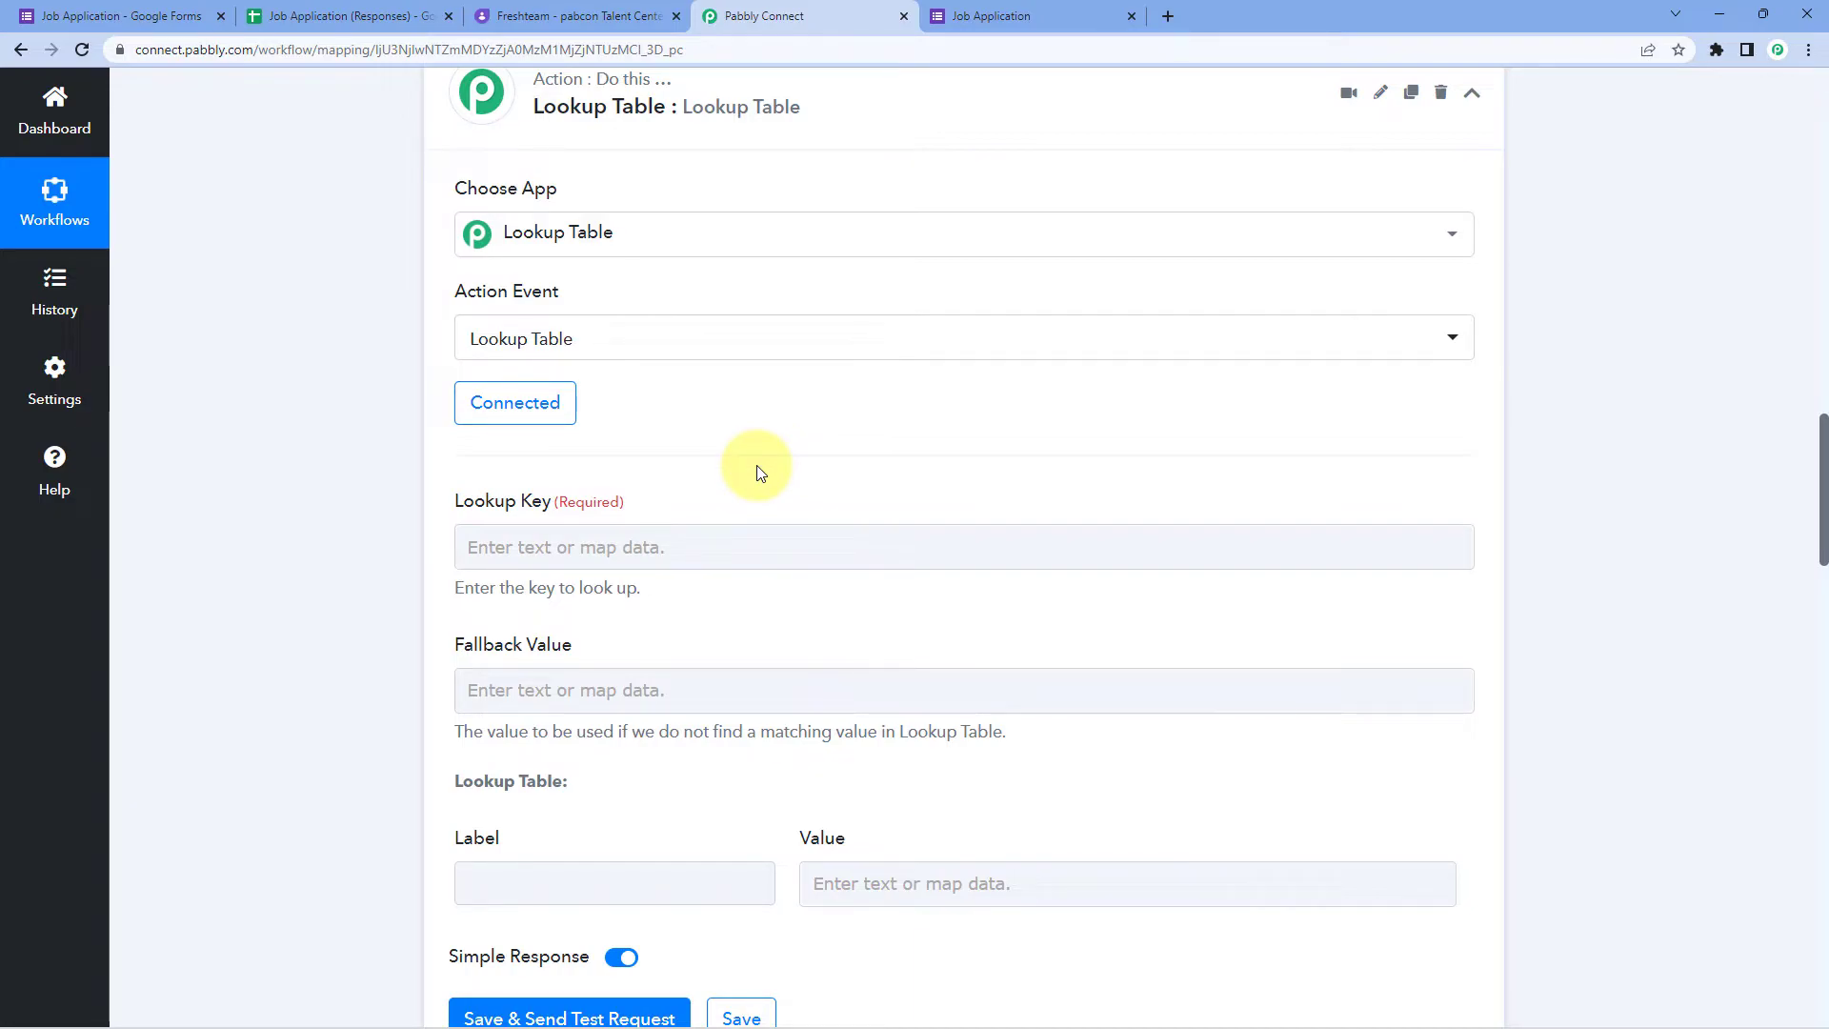
Step: Review the App Developer- iOS value in the captured form response
scroll(837, 442, "up", 5)
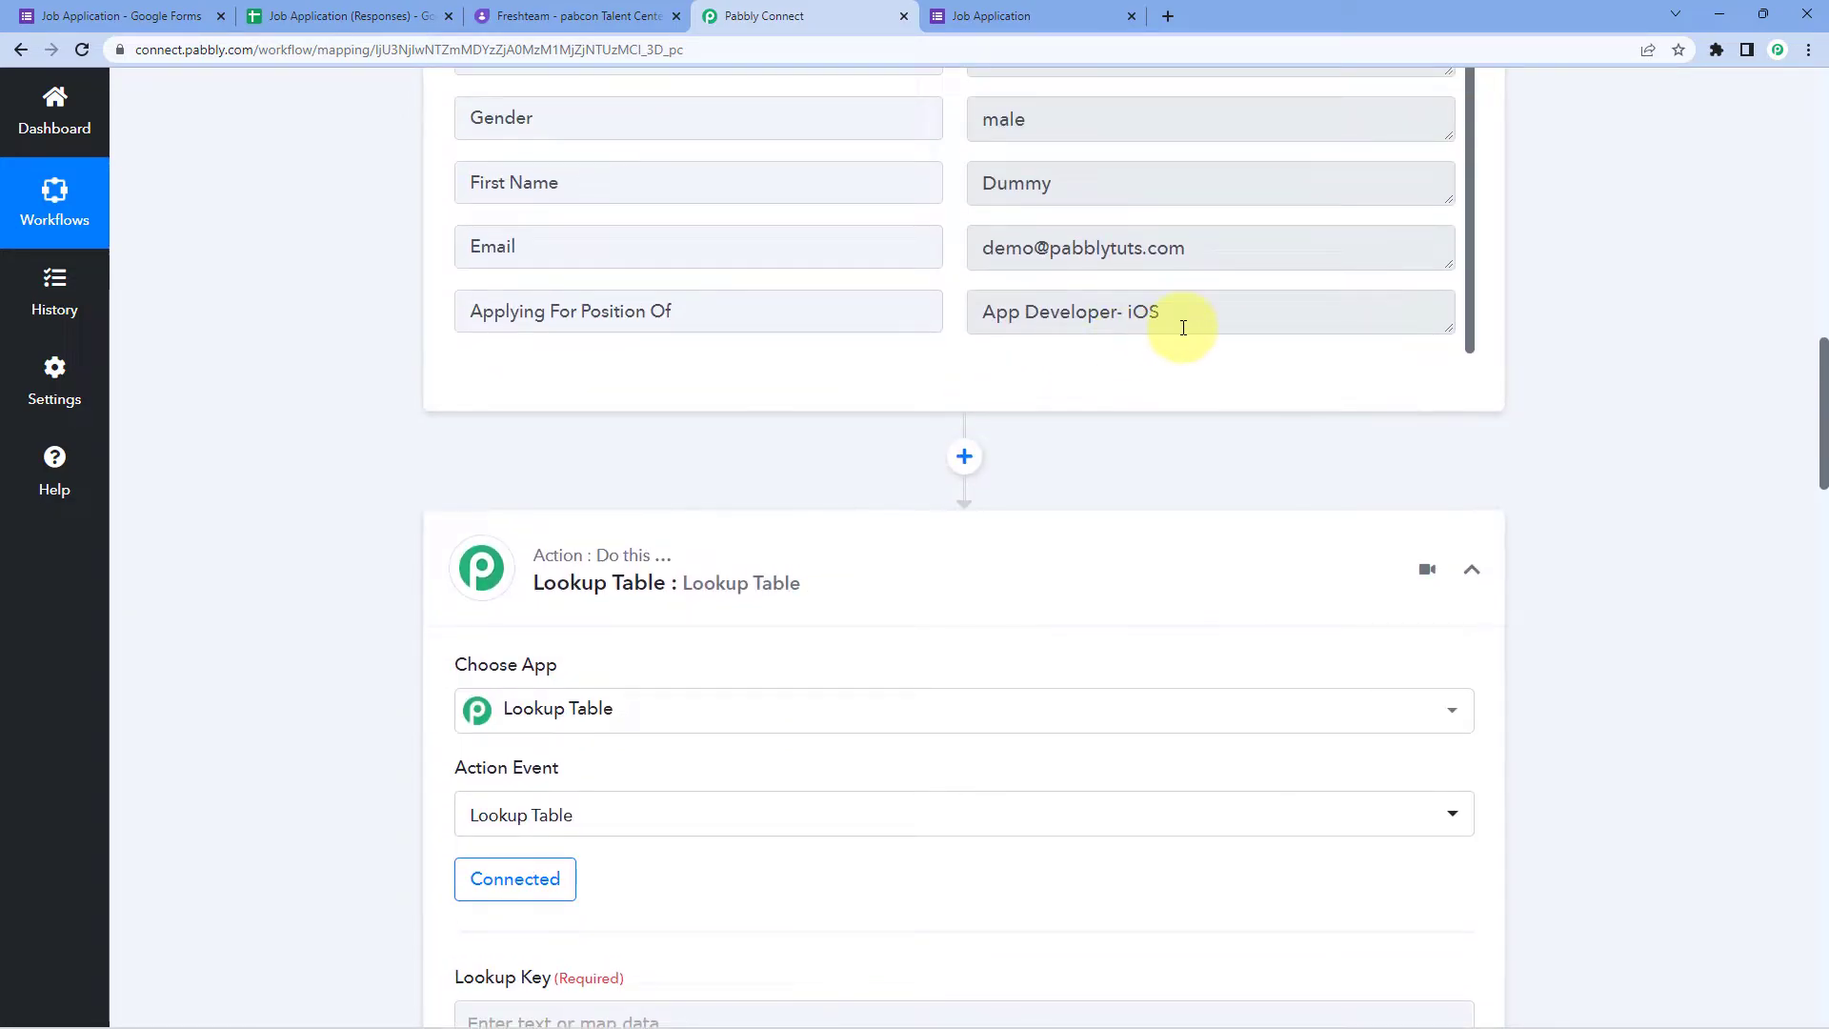
left_click_drag(1201, 320, 996, 315)
left_click(1202, 317)
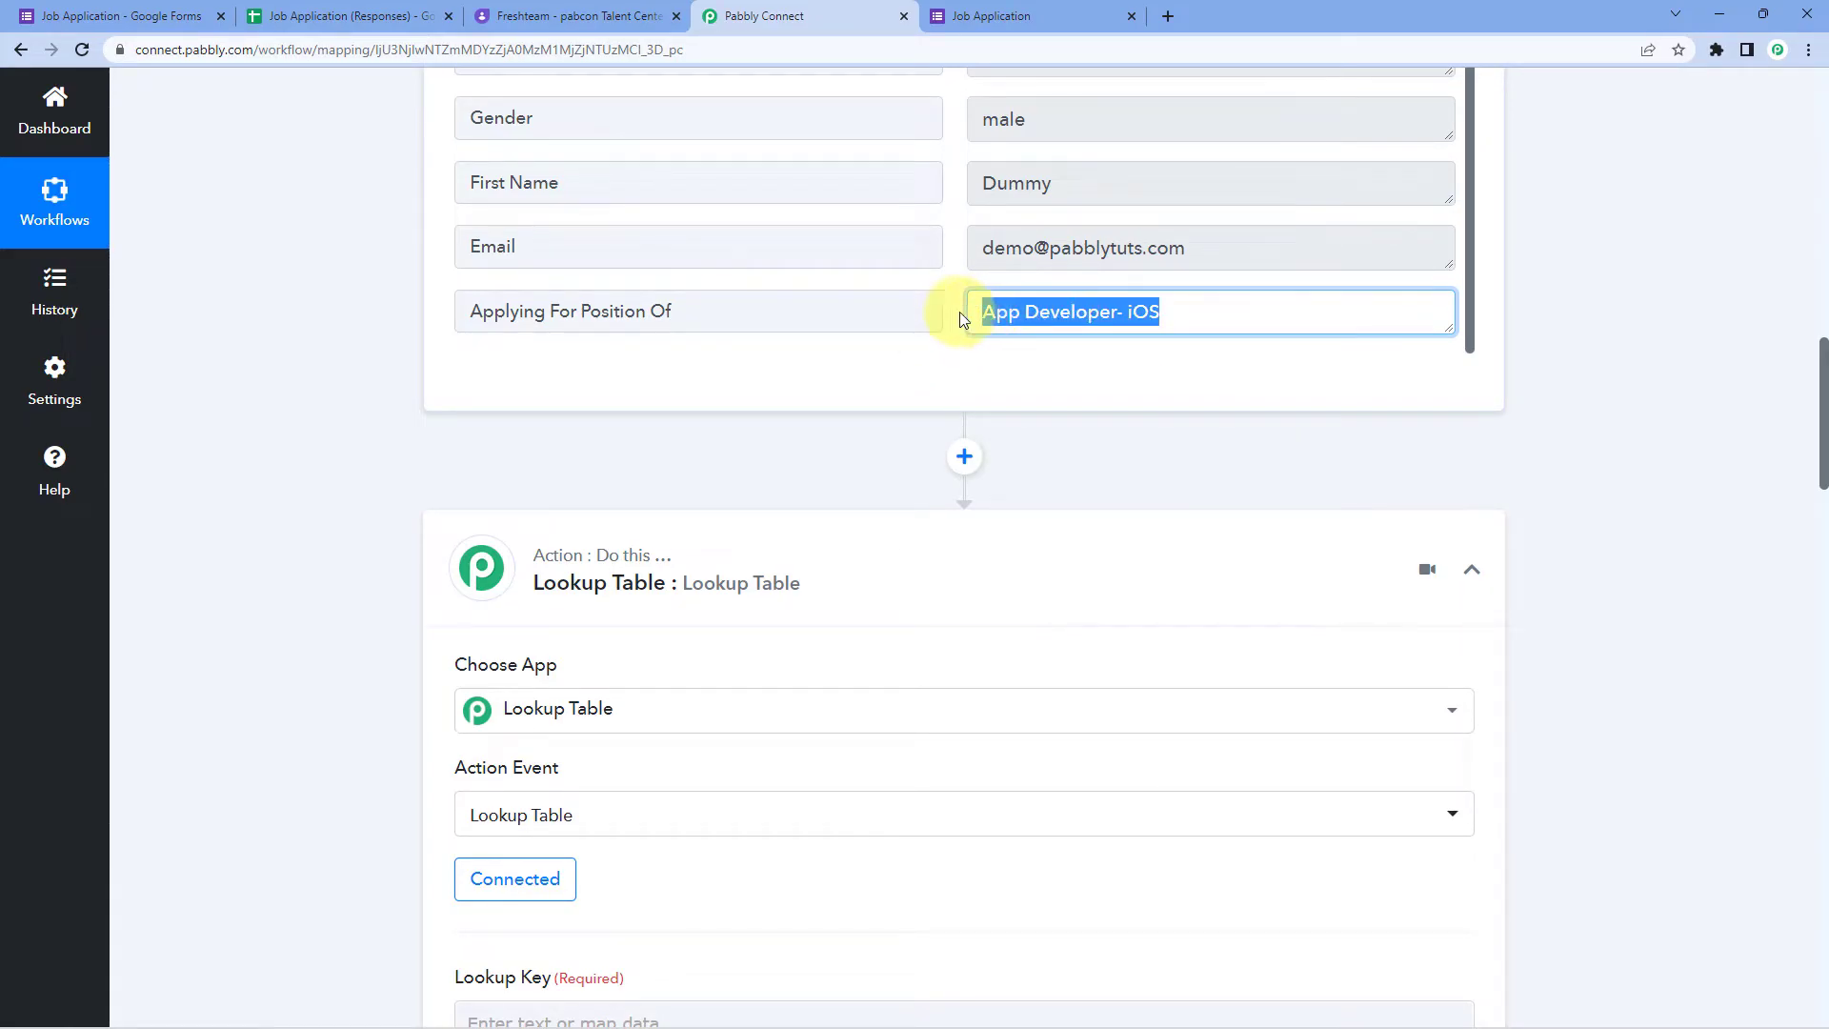
left_click(772, 396)
Step: Map the Lookup Key to the Google Forms 'Applying For Position Of' answer
scroll(364, 452, "down", 6)
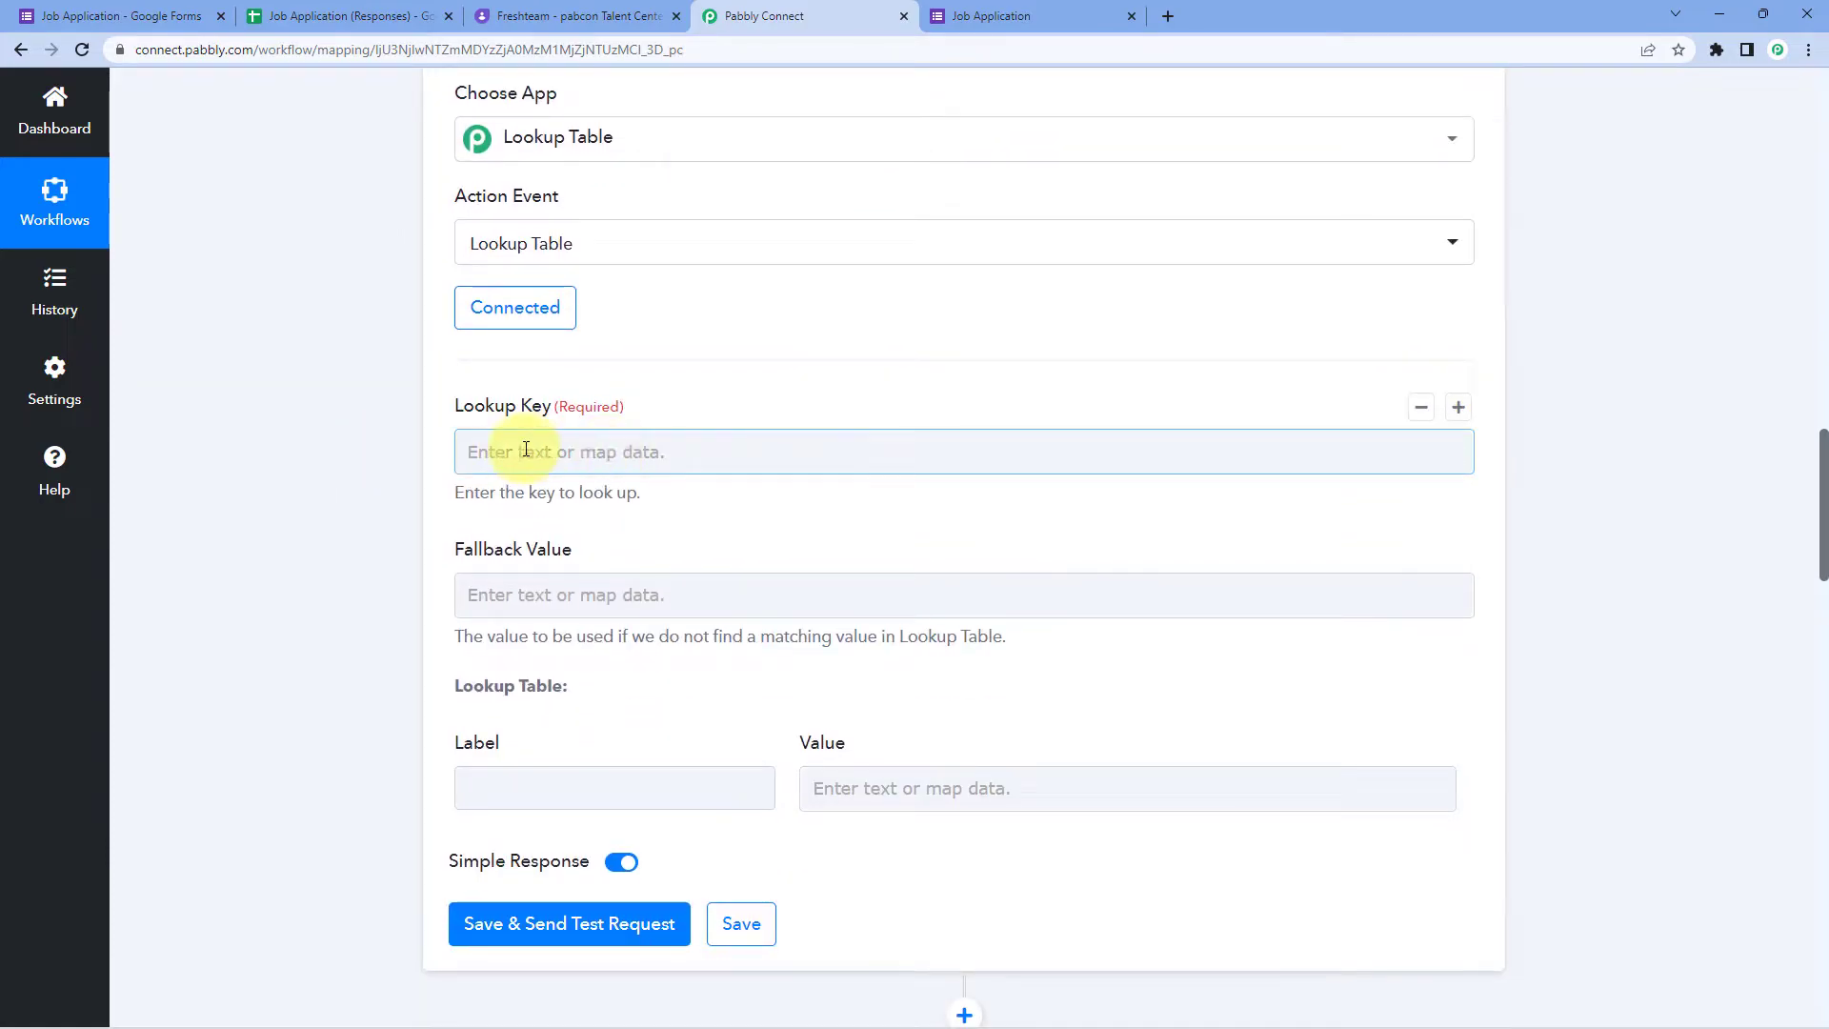
left_click(510, 450)
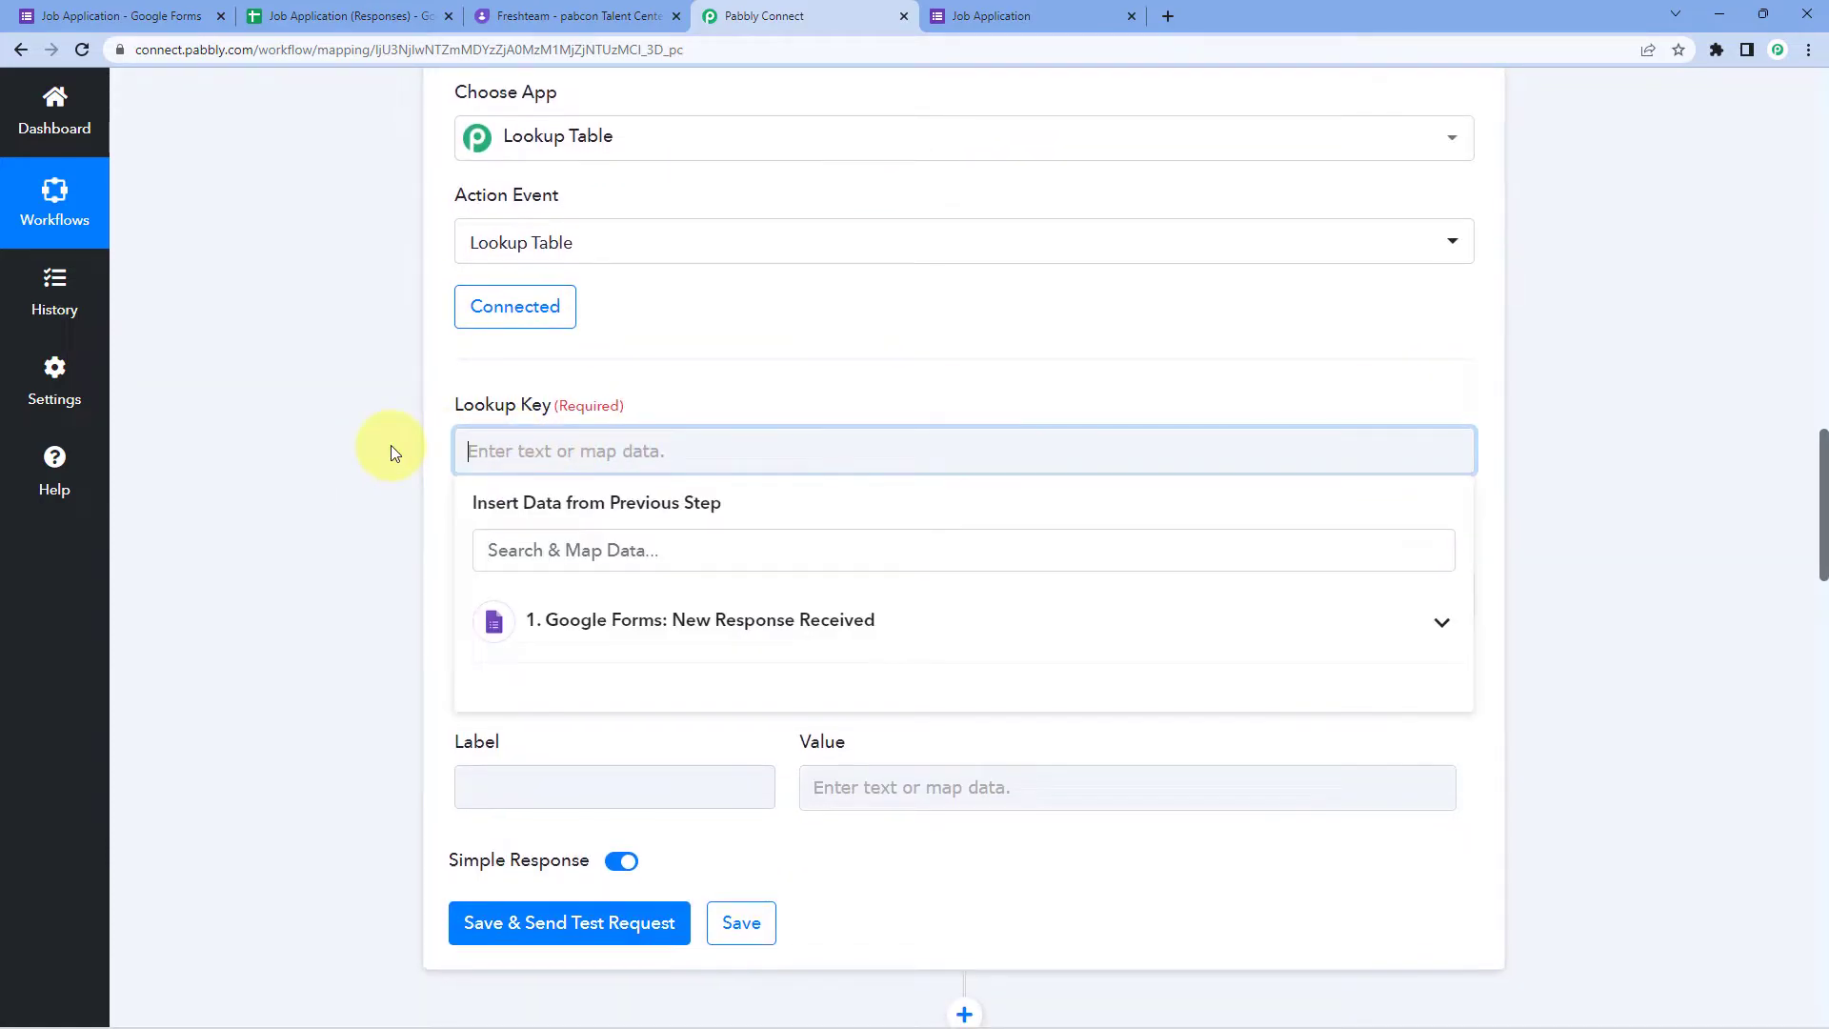
scroll(390, 444, "down", 2)
left_click(696, 436)
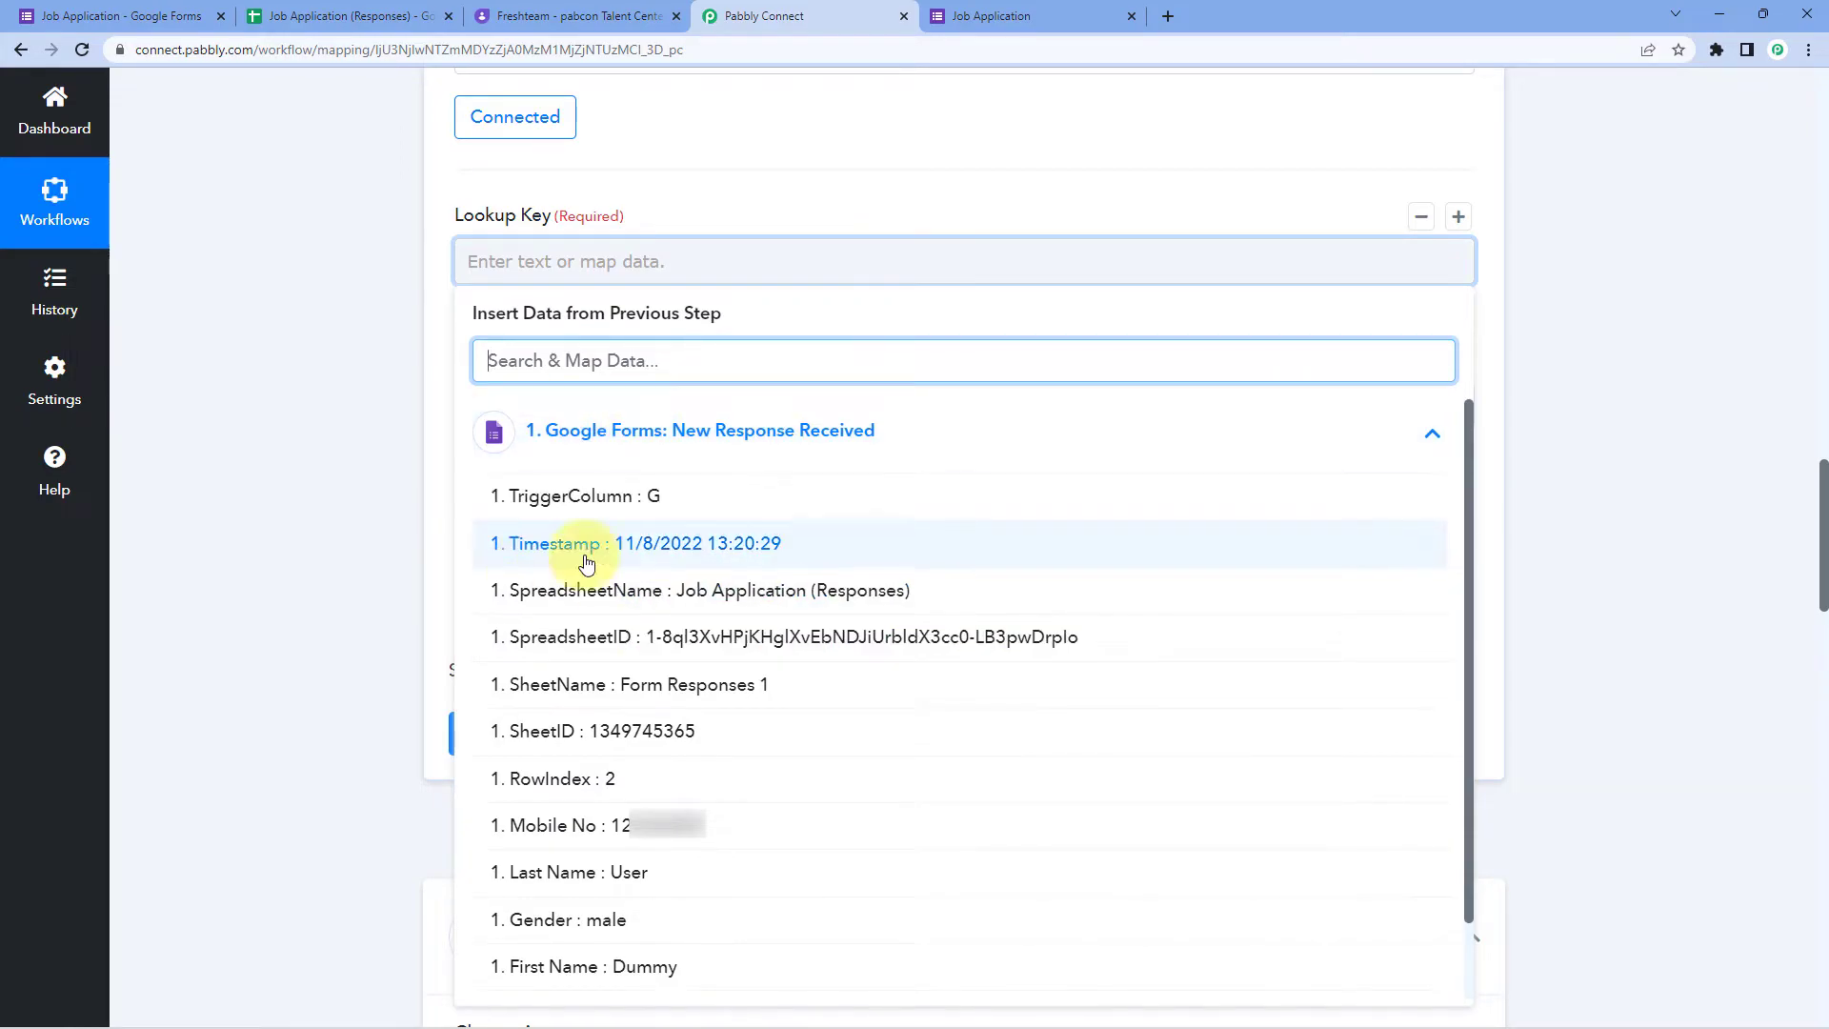
scroll(624, 753, "down", 1)
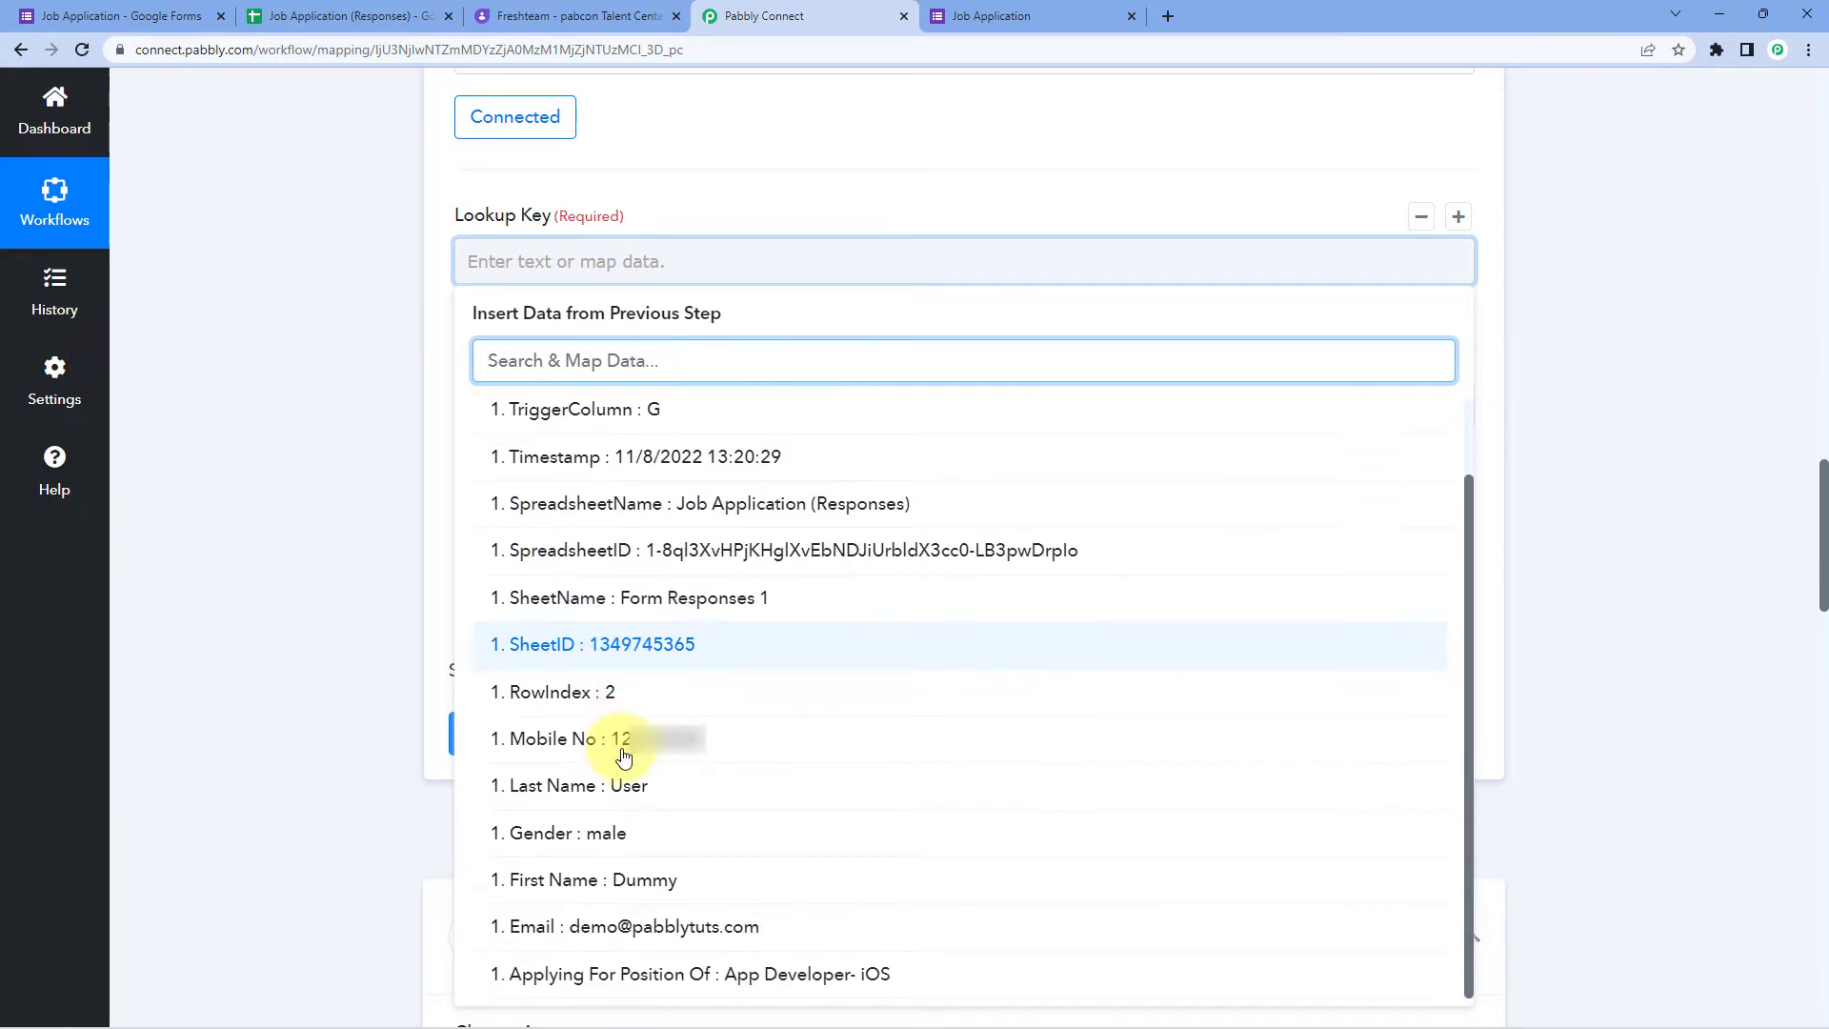
left_click(624, 976)
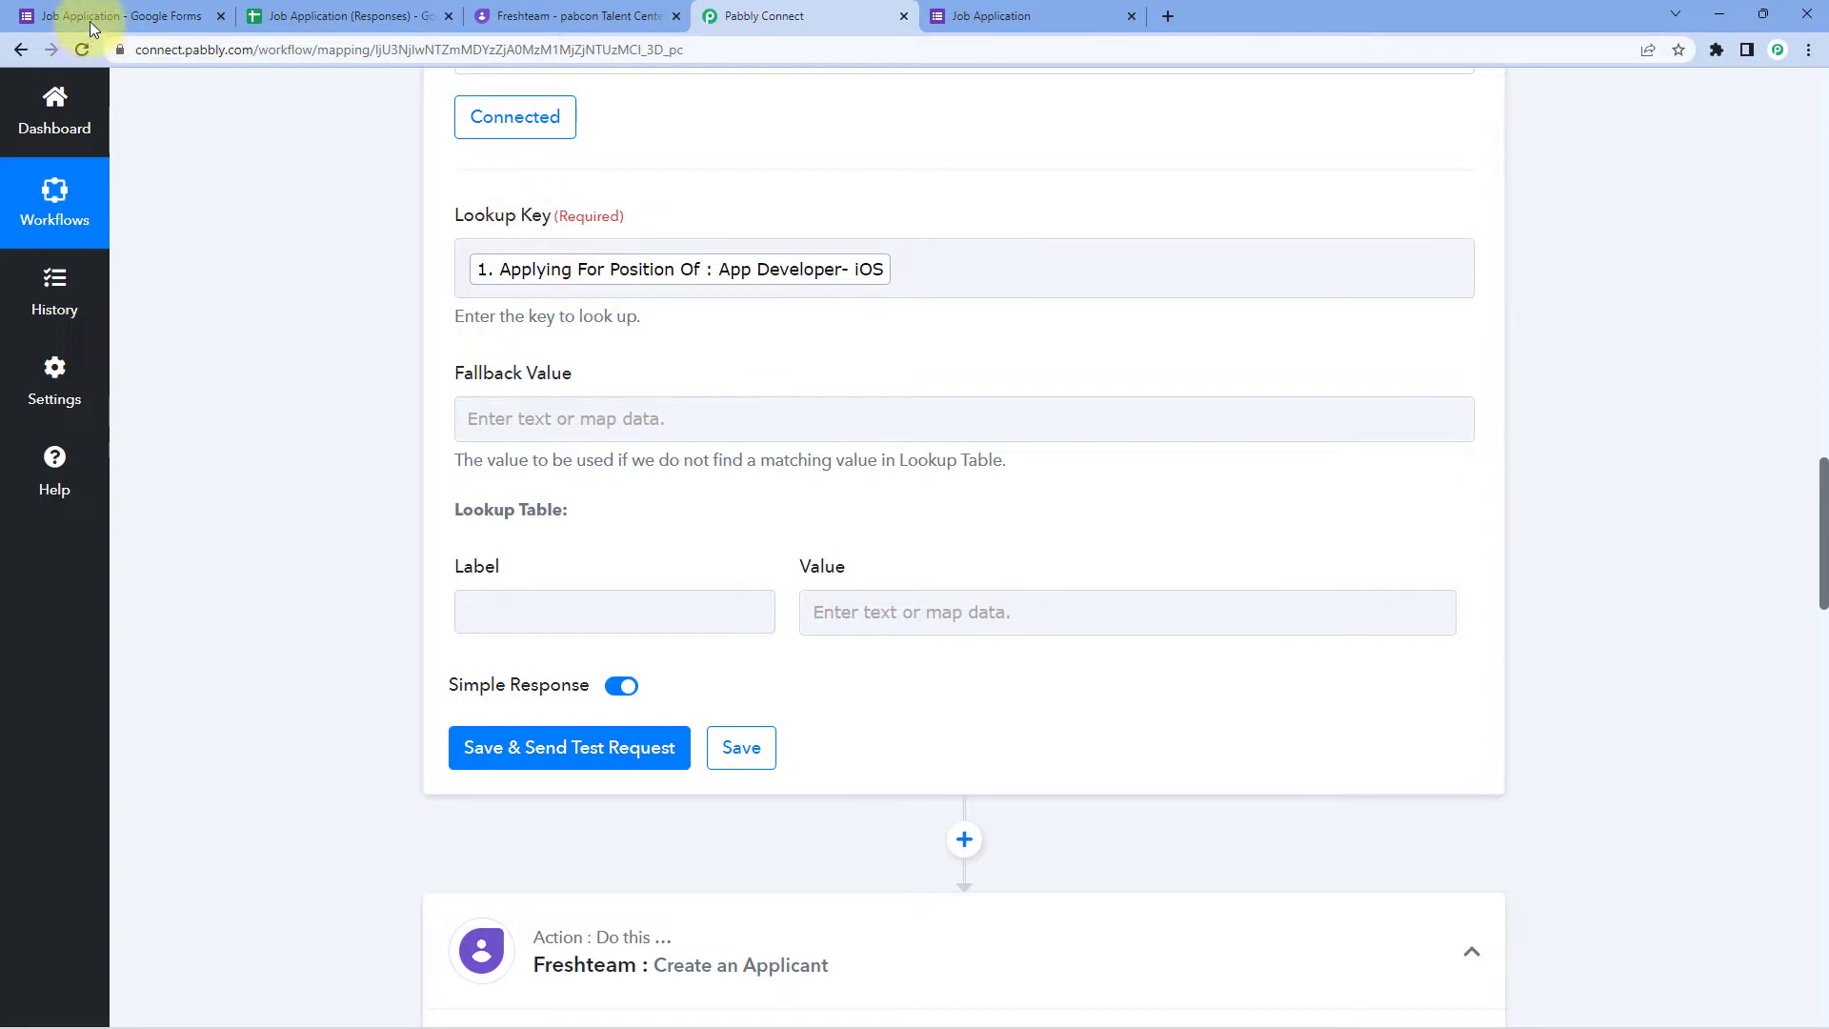
left_click(163, 12)
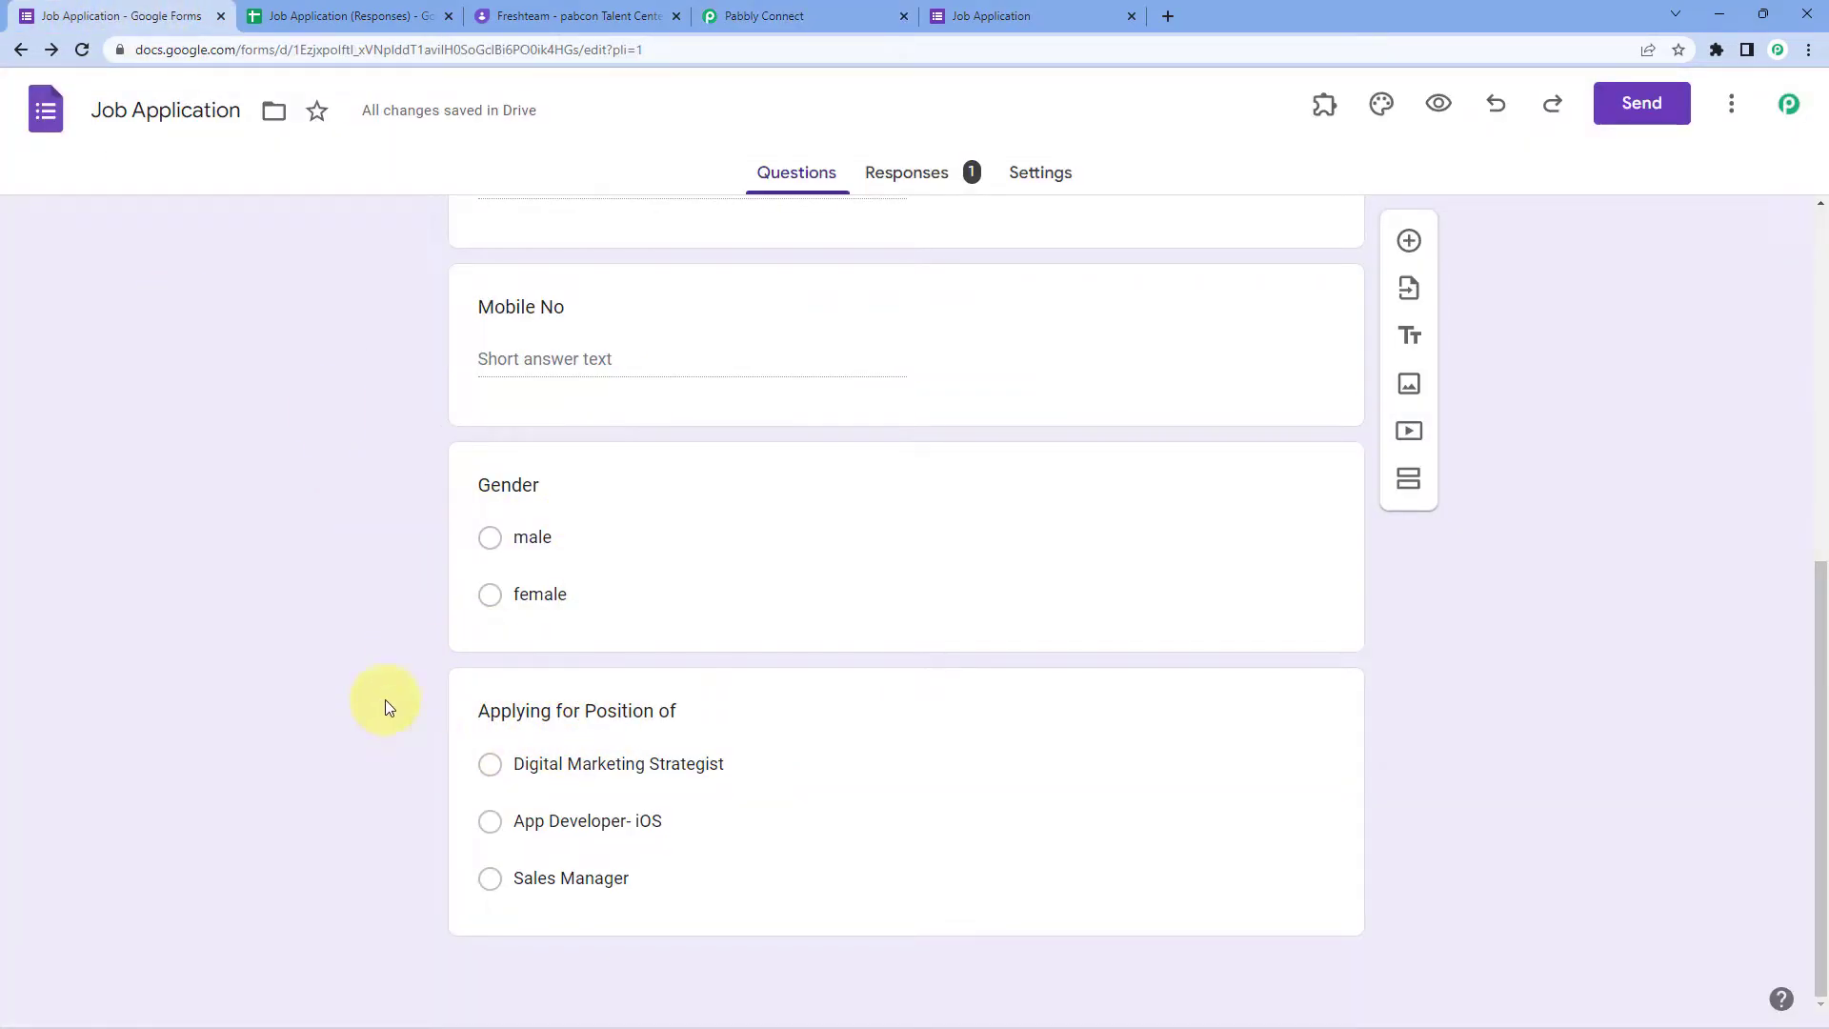
left_click(839, 13)
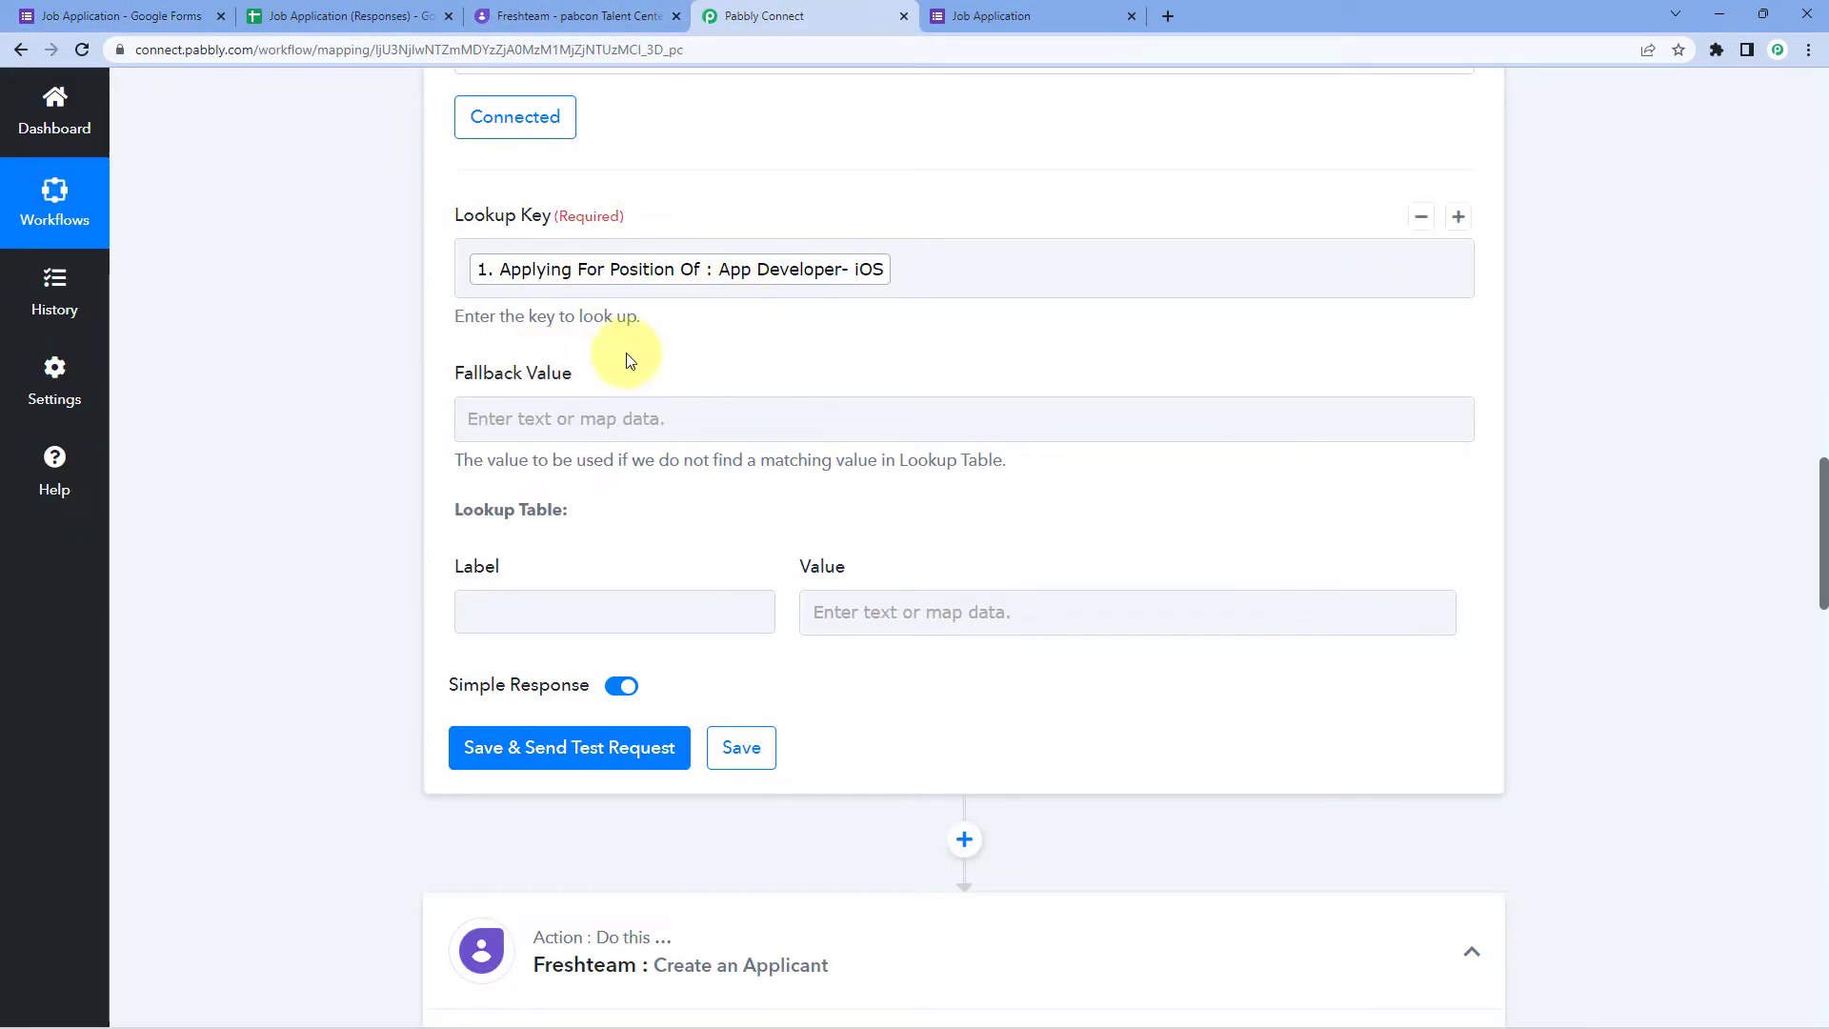
Step: Enter Digital Marketing Strategist, copied from the form, as the first lookup label
scroll(689, 379, "down", 1)
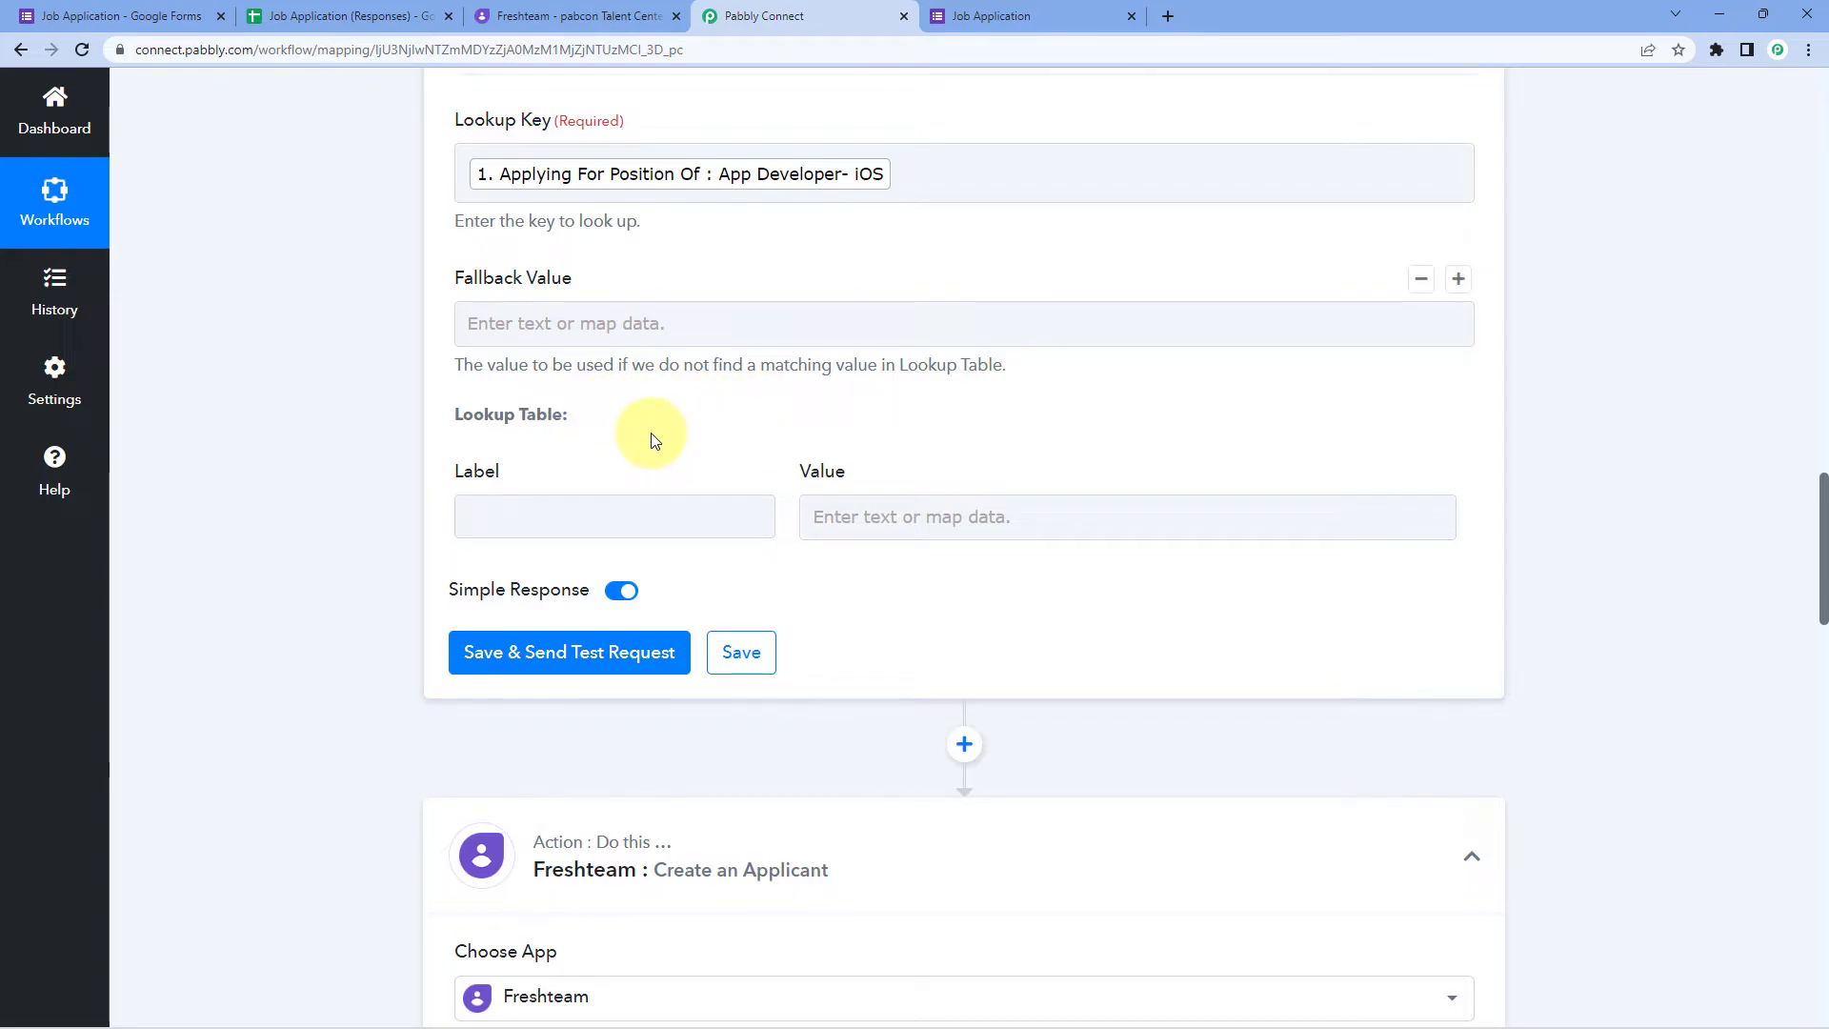
left_click(580, 517)
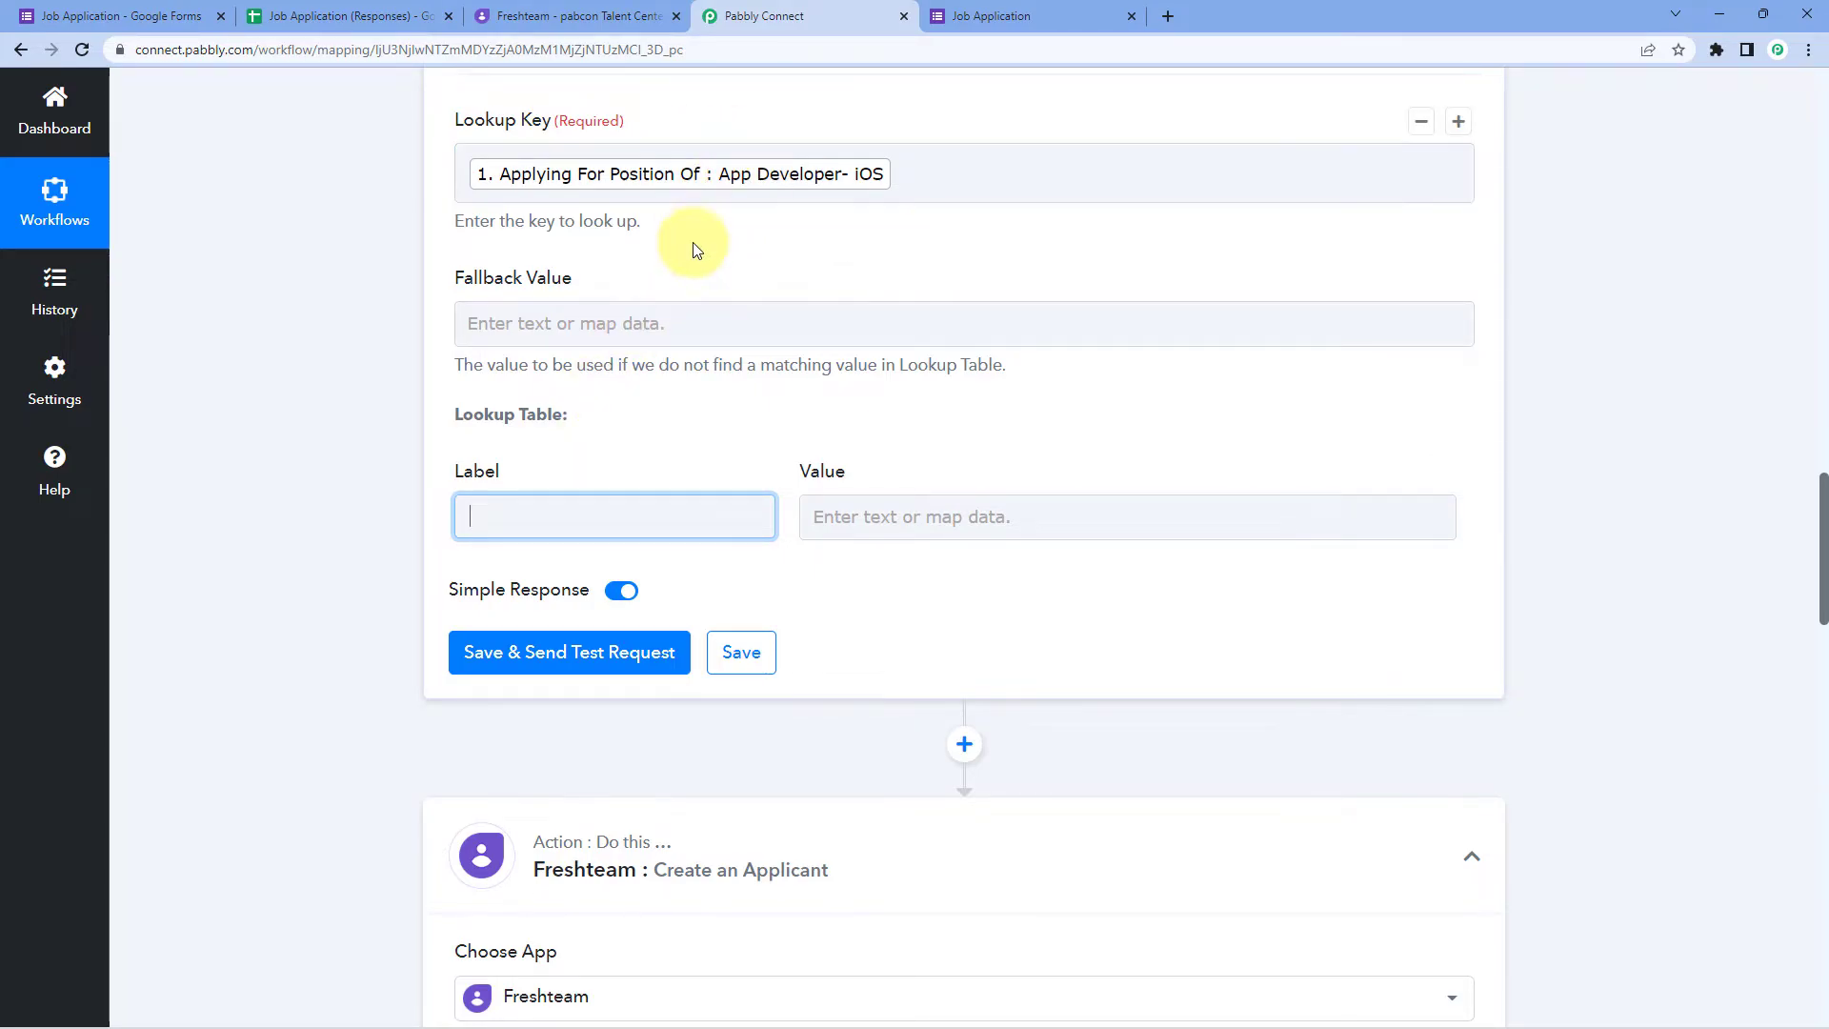
left_click(119, 10)
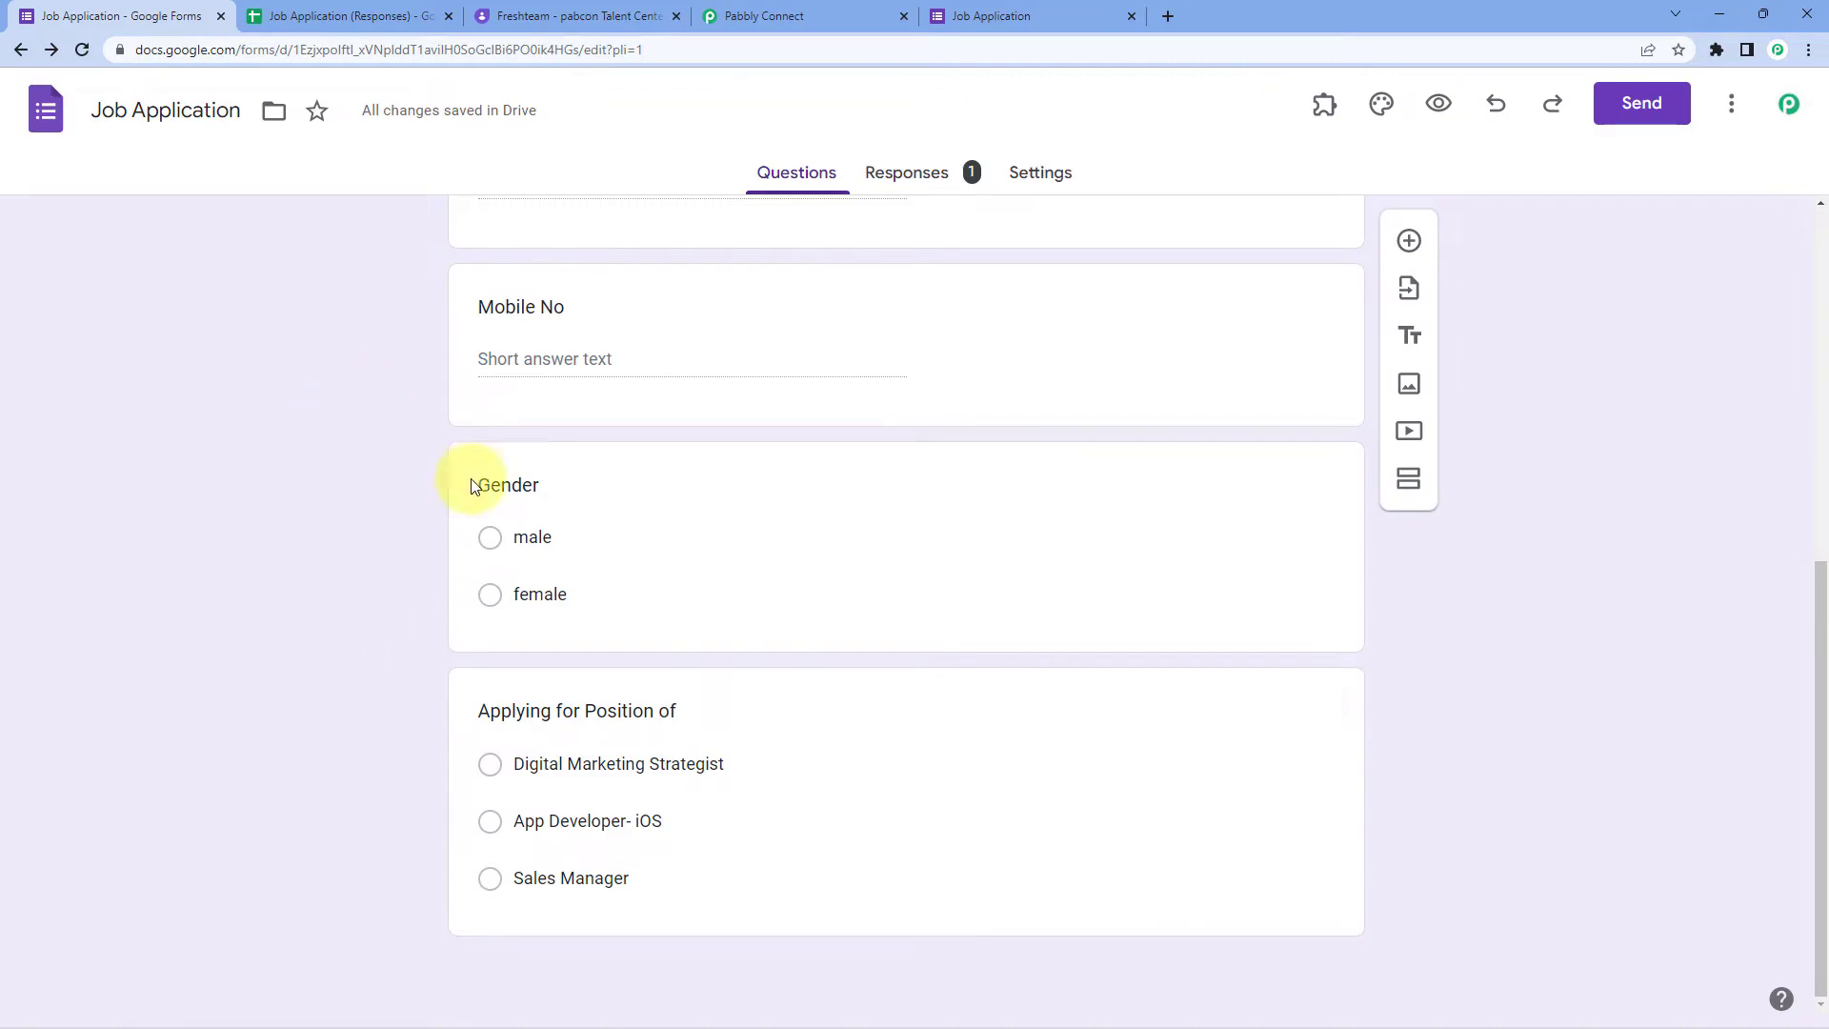
left_click(730, 9)
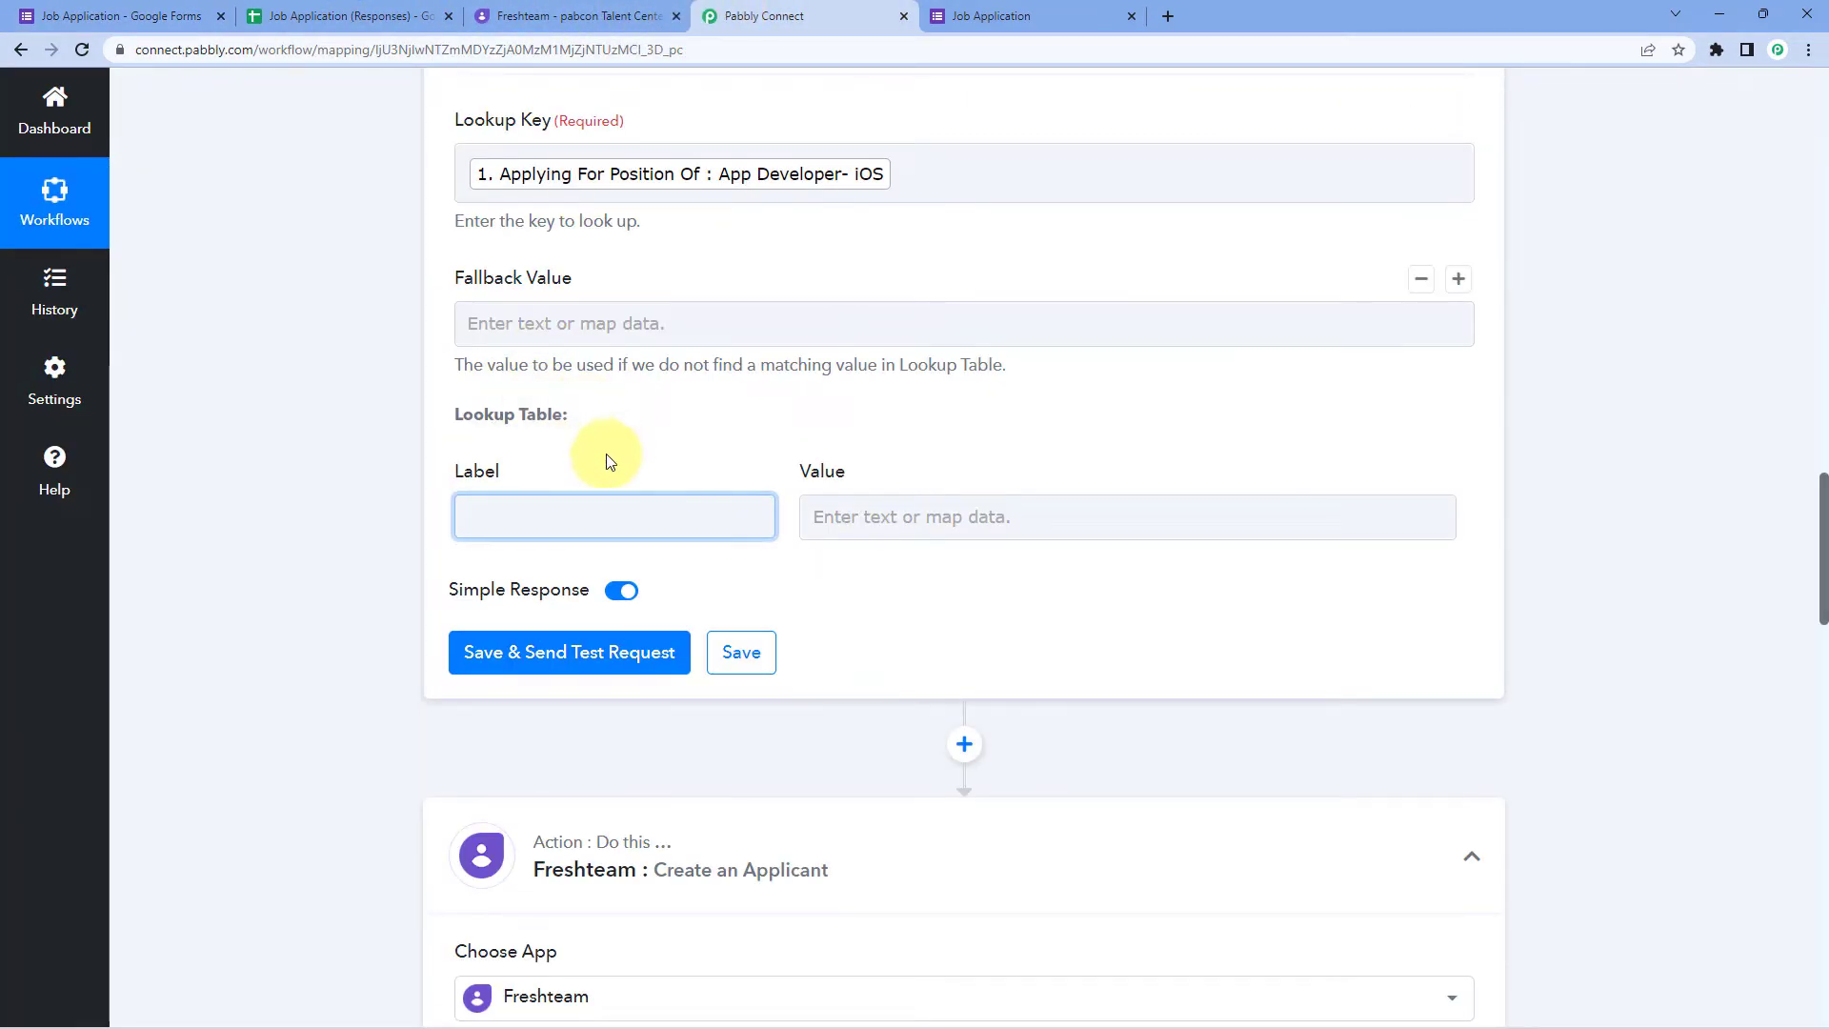
left_click(801, 526)
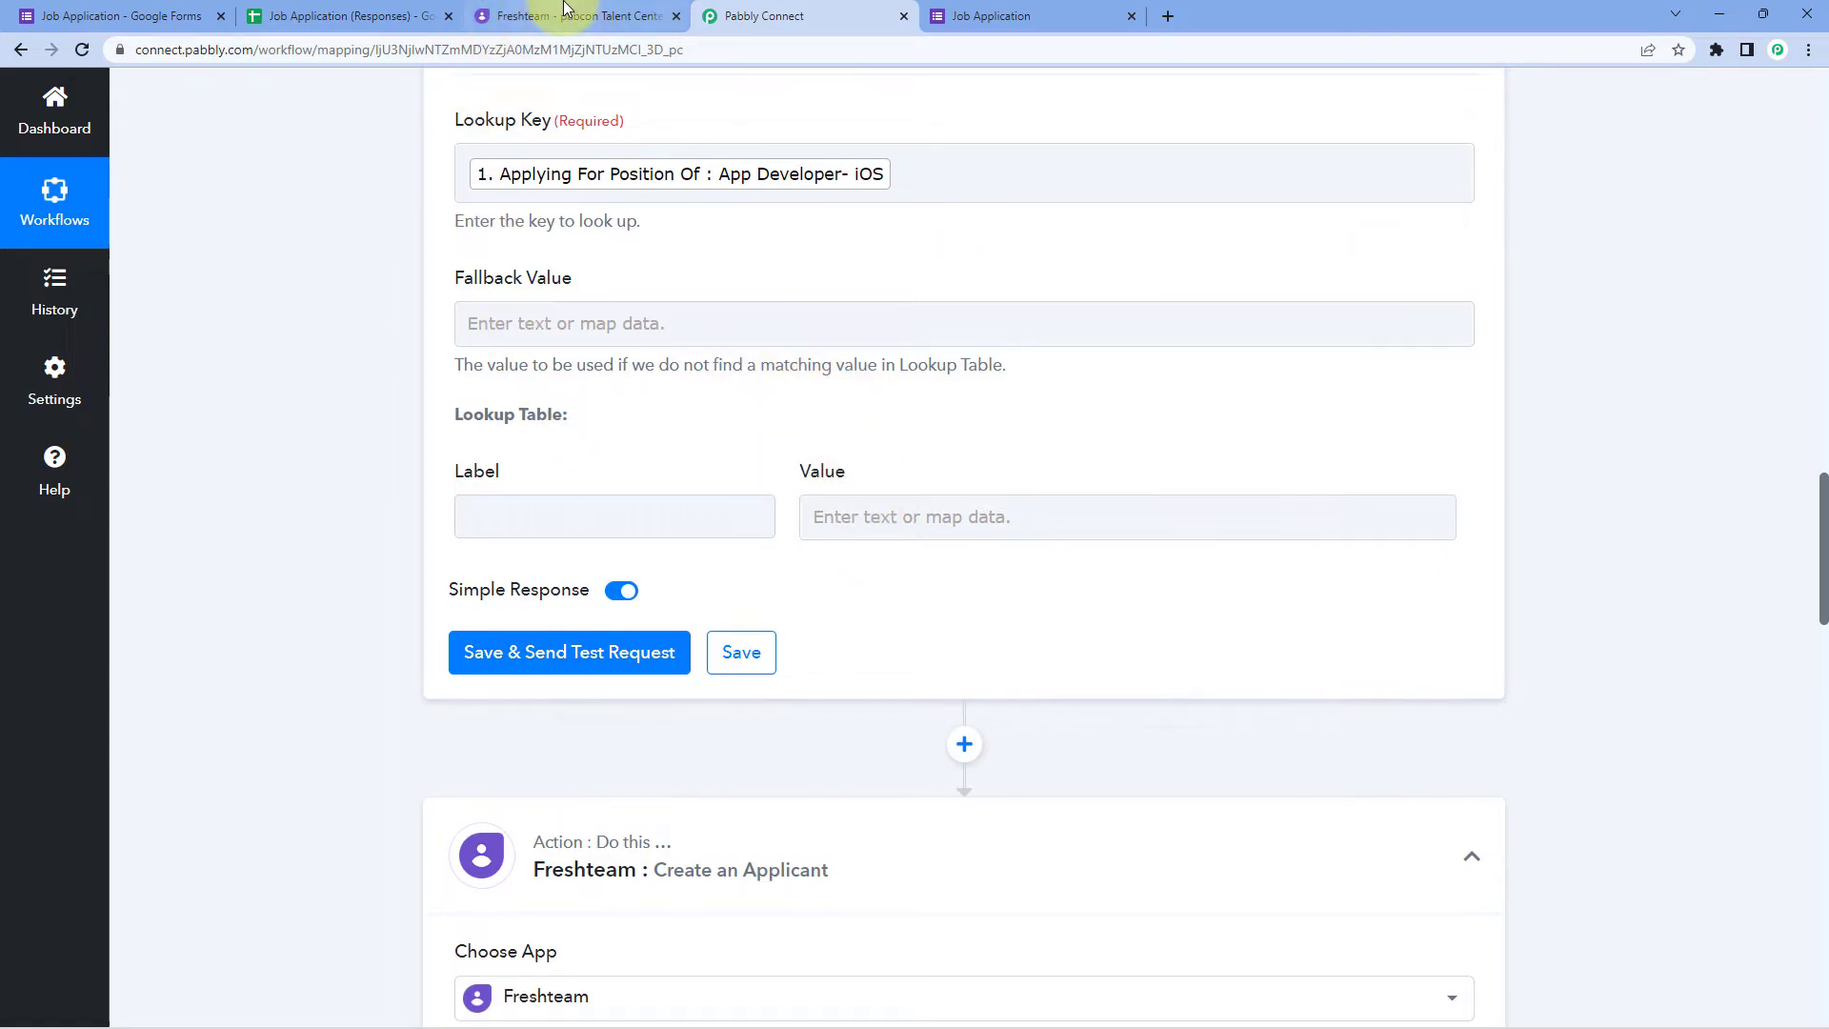
left_click(565, 10)
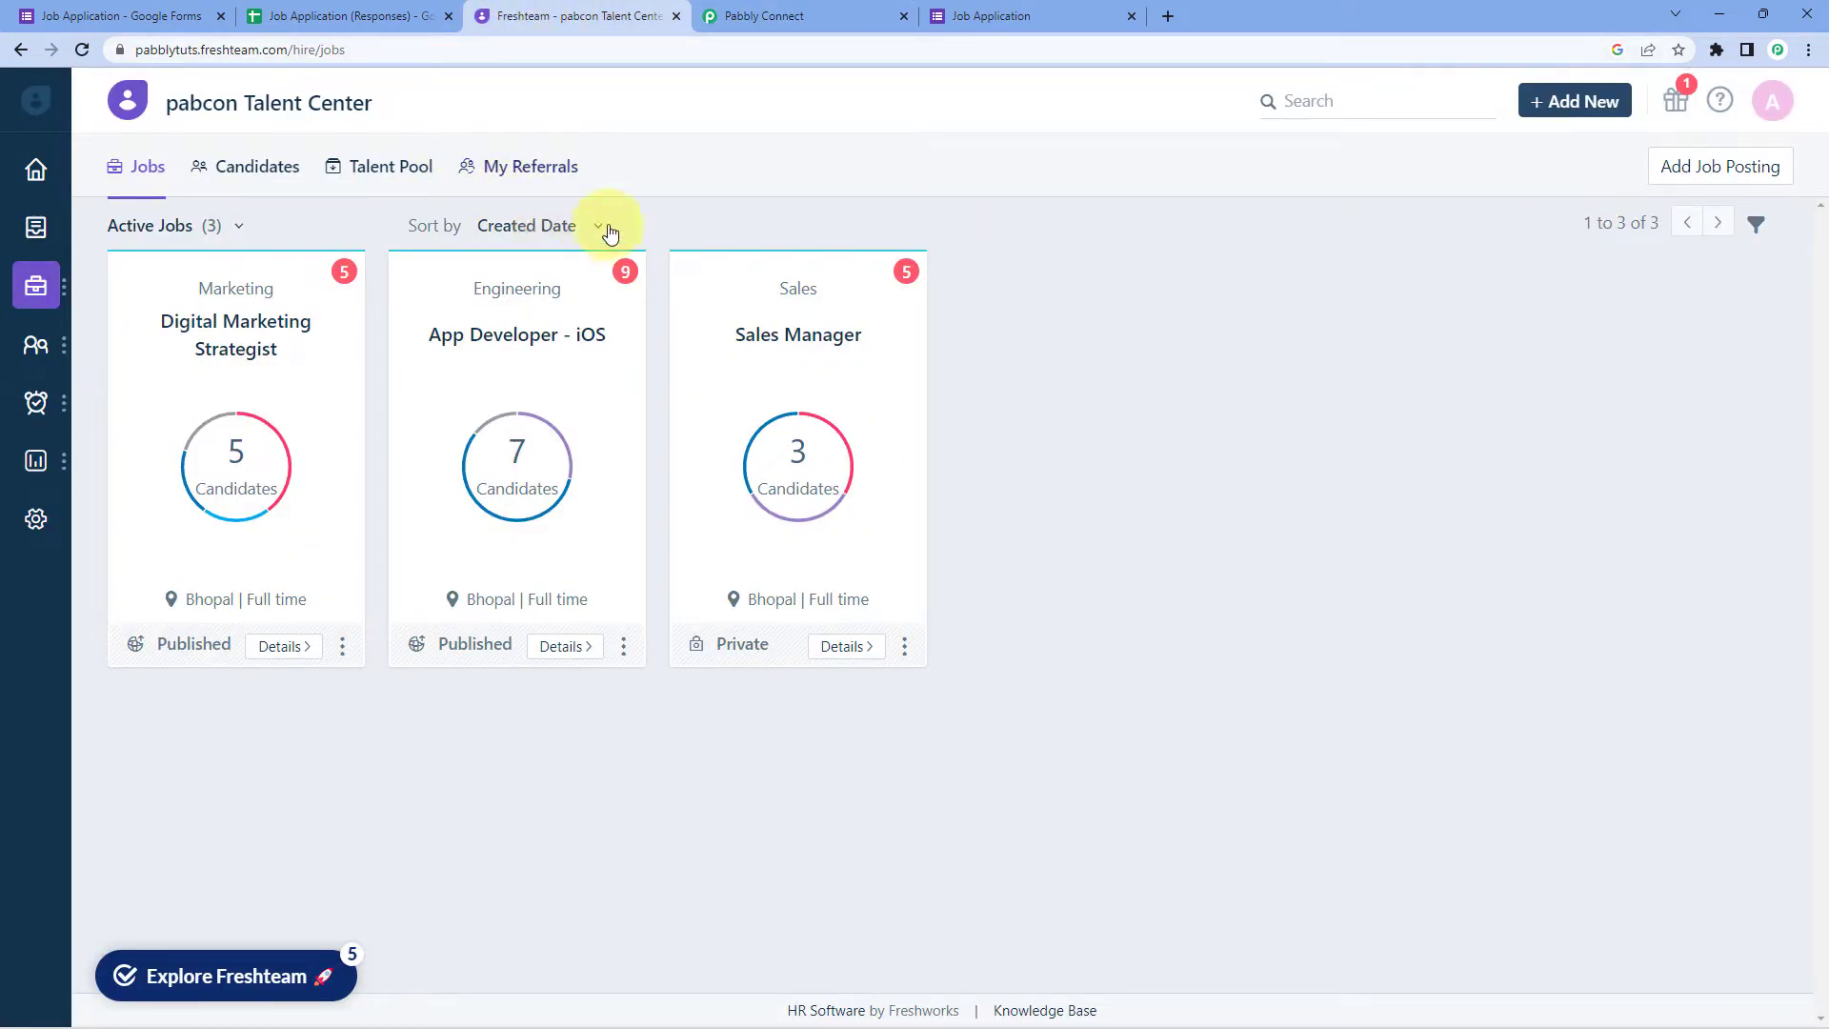
left_click(867, 14)
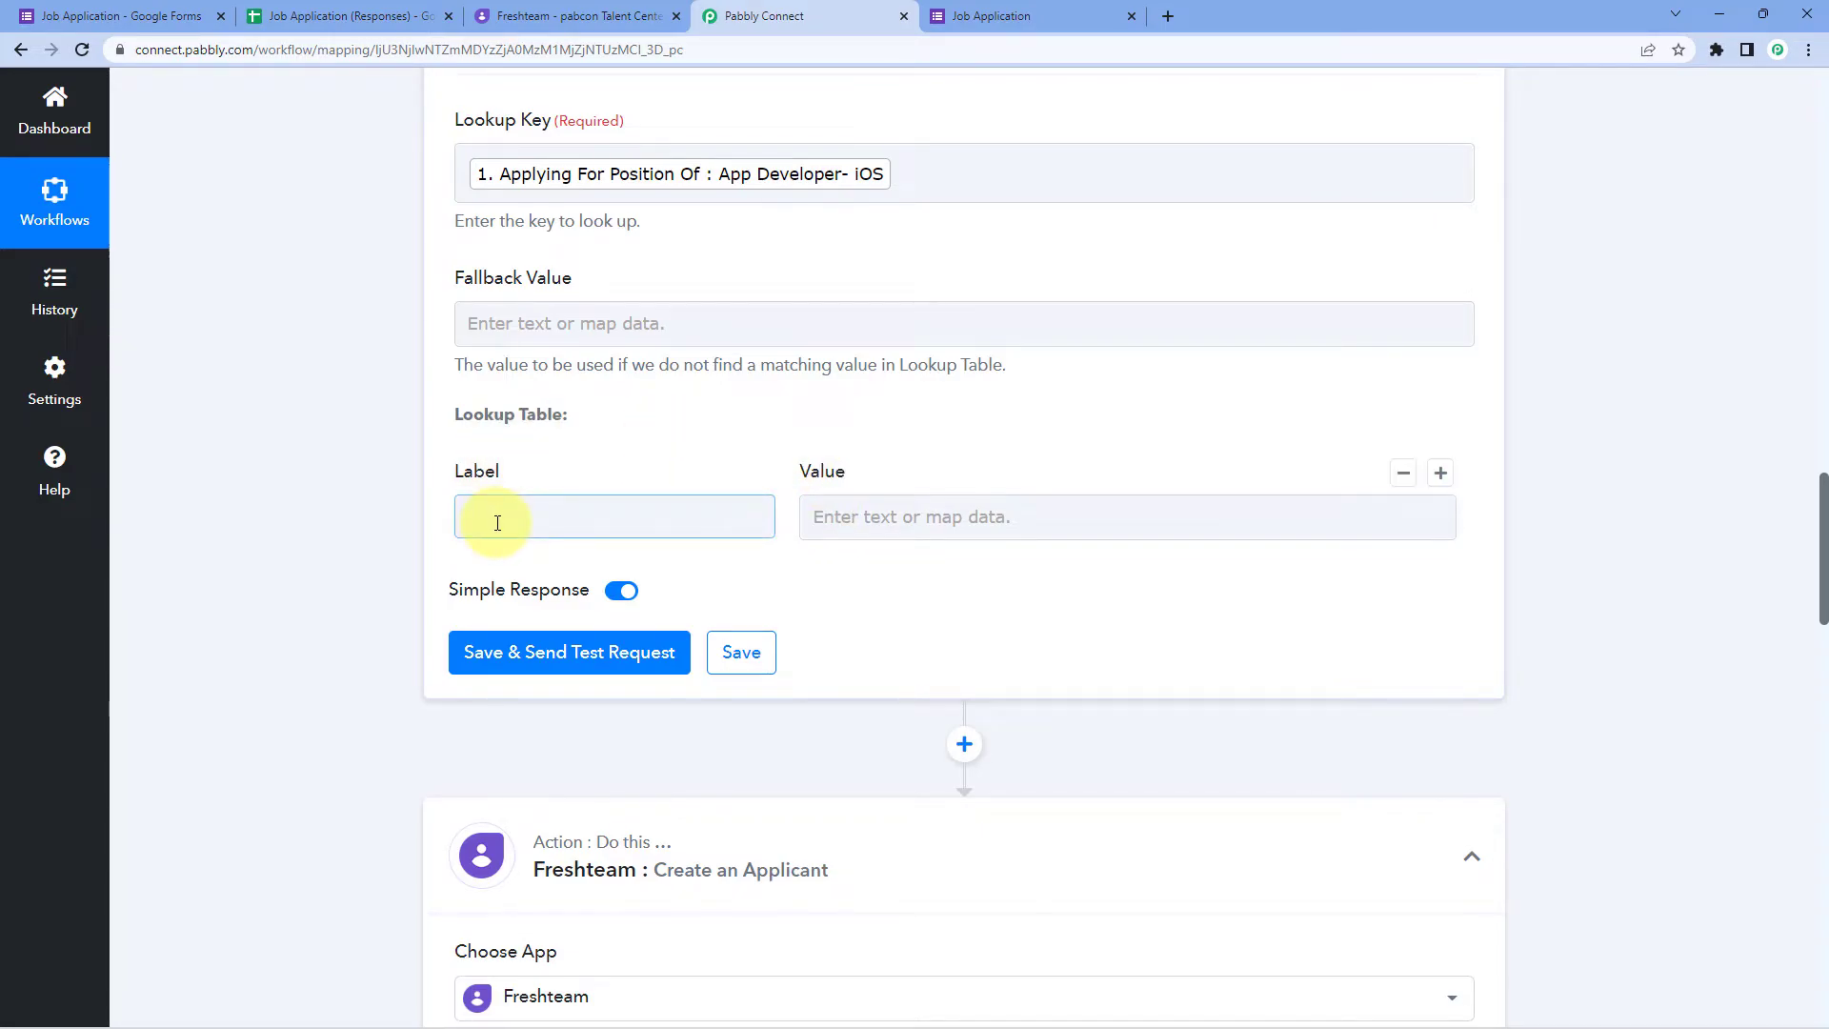
left_click(77, 16)
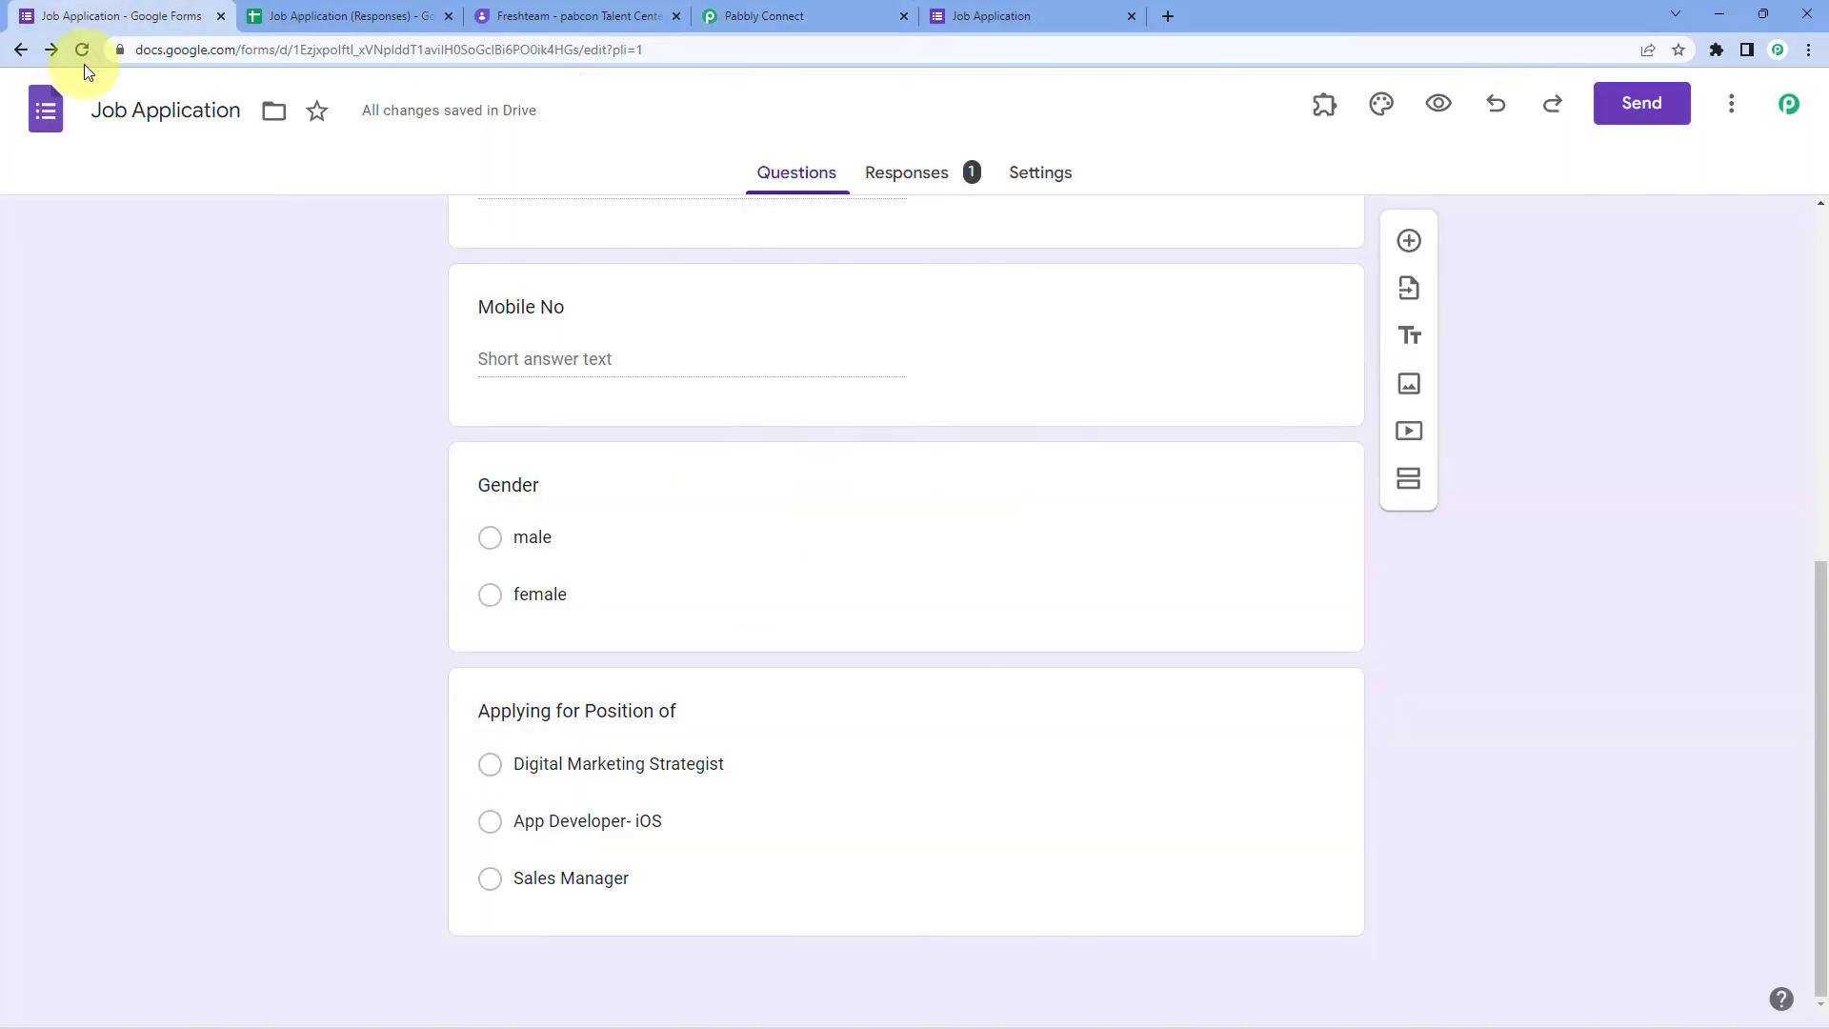
left_click(586, 754)
key("ctrl+c")
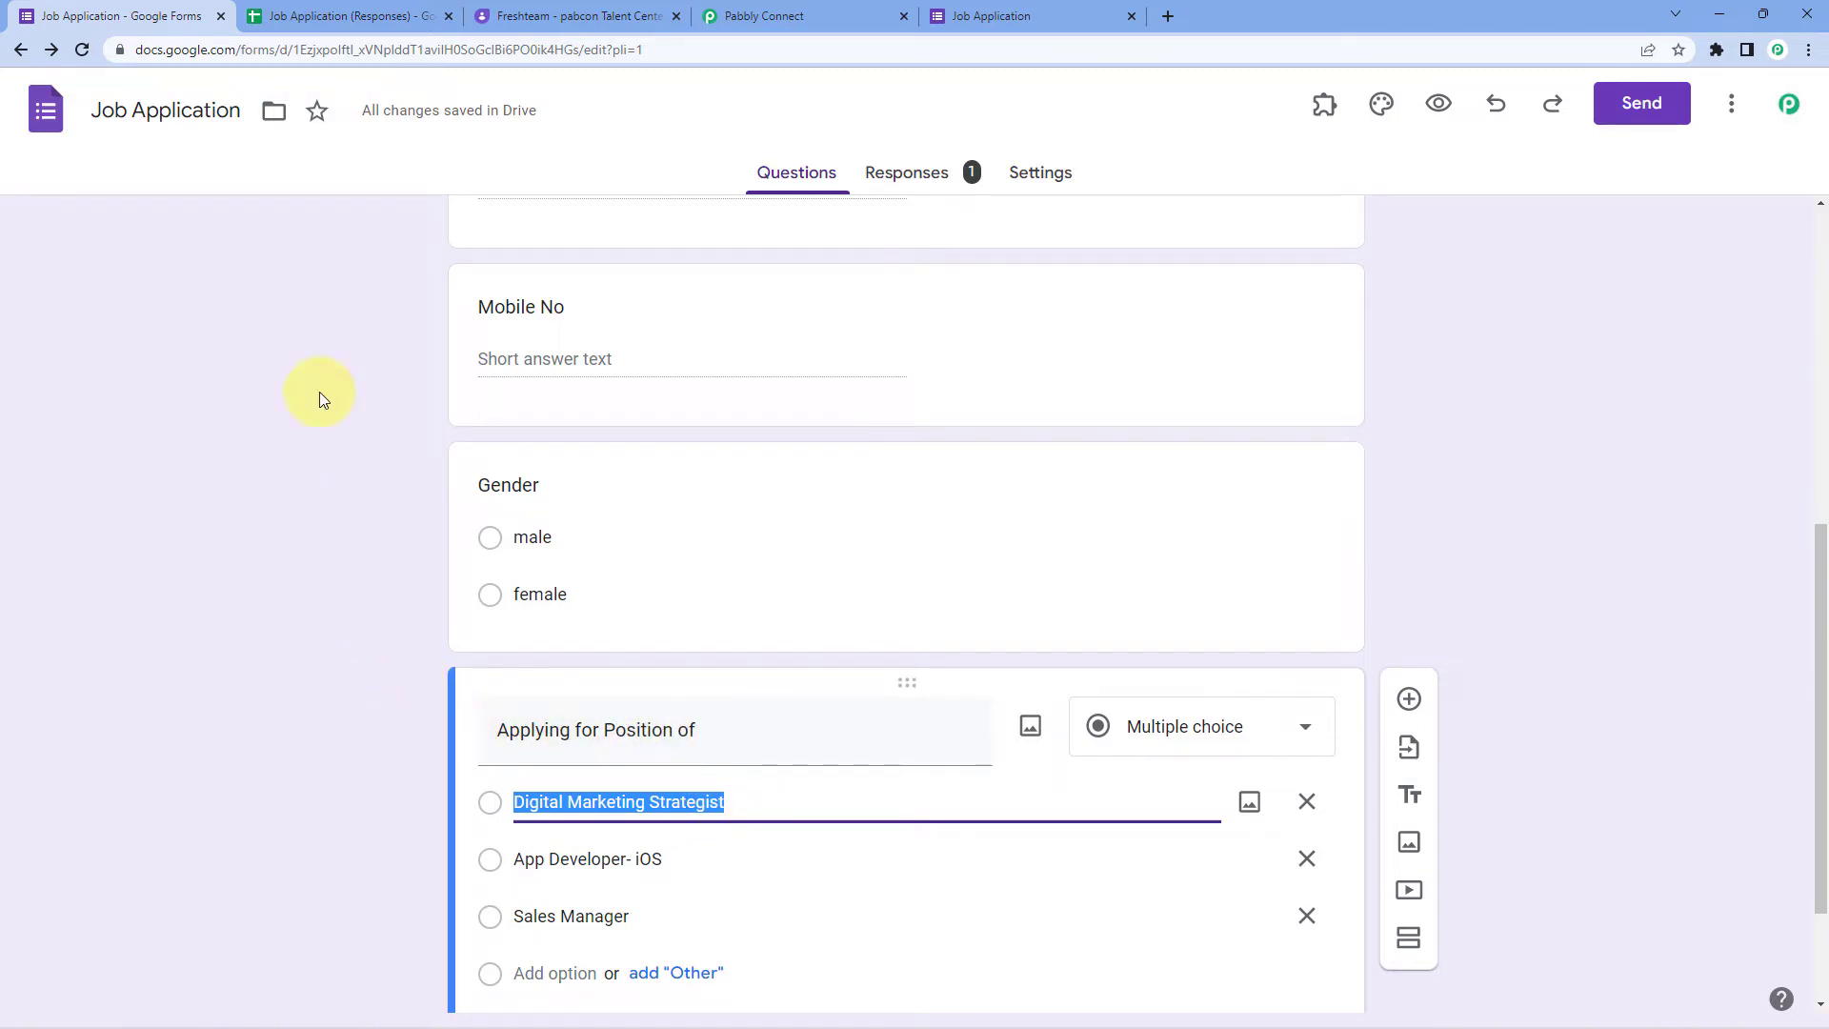
left_click(772, 18)
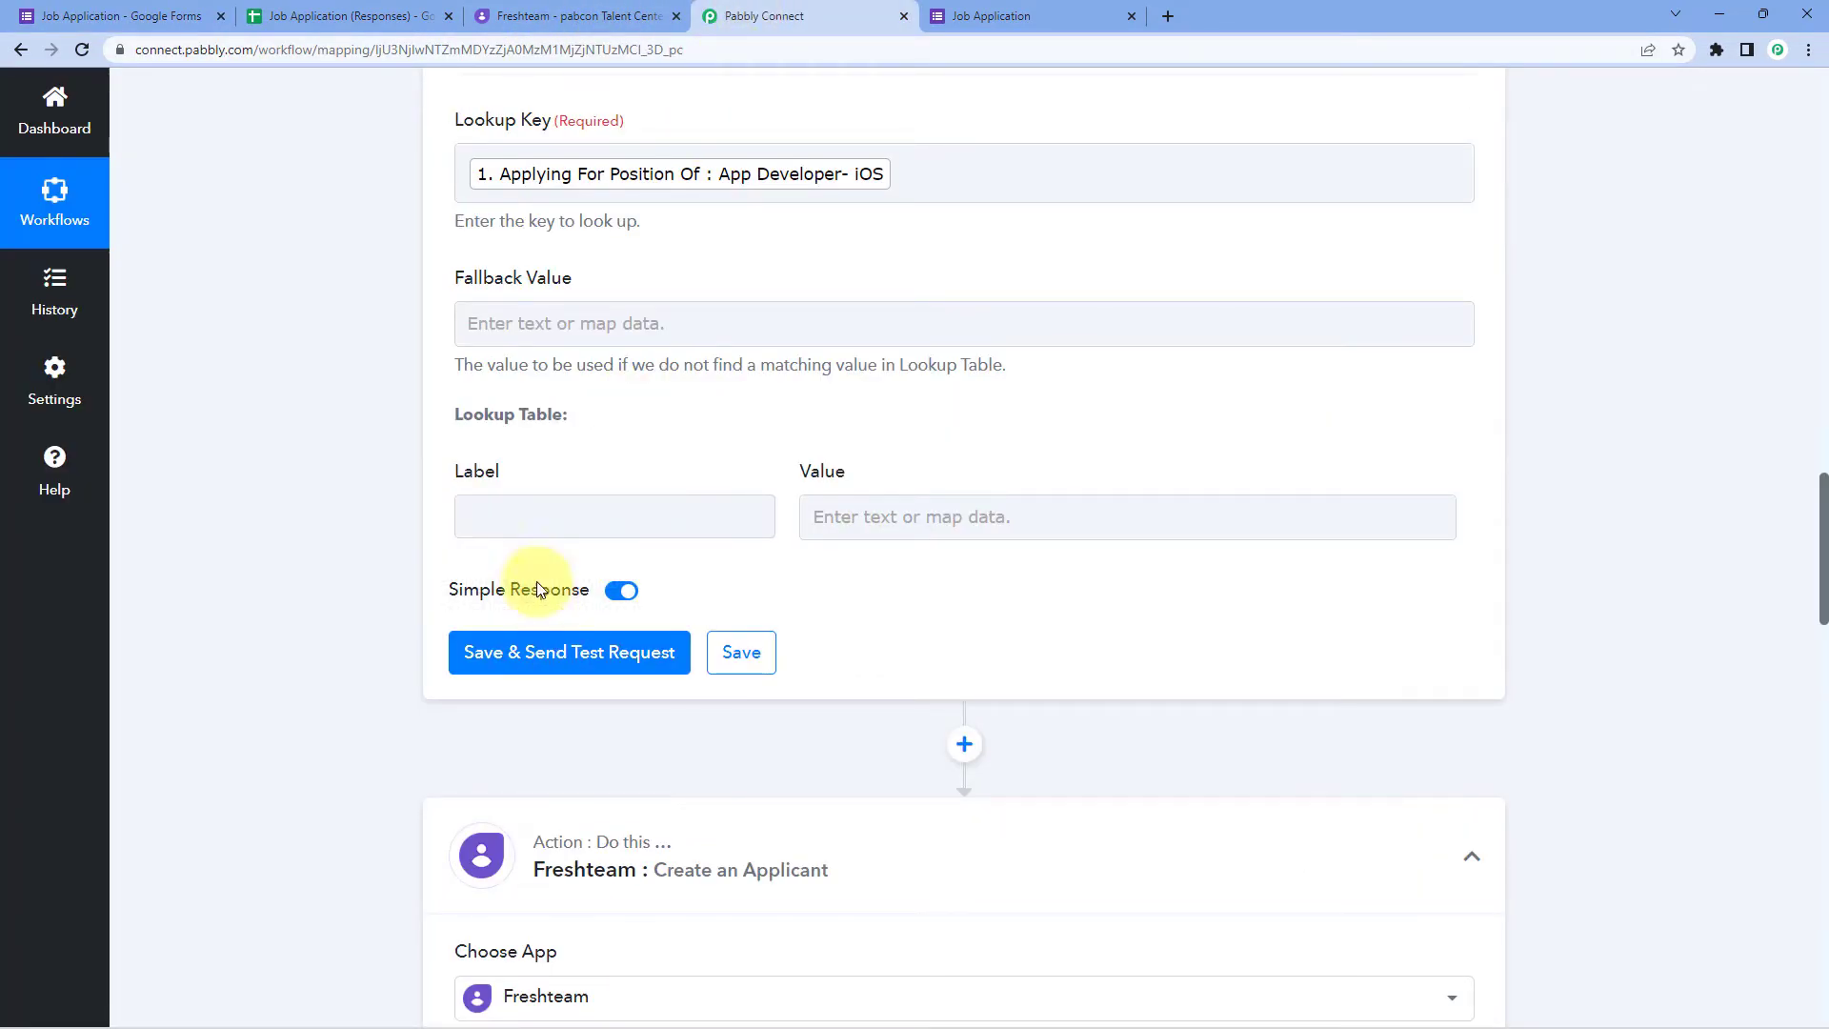
left_click(541, 514)
key("ctrl+v")
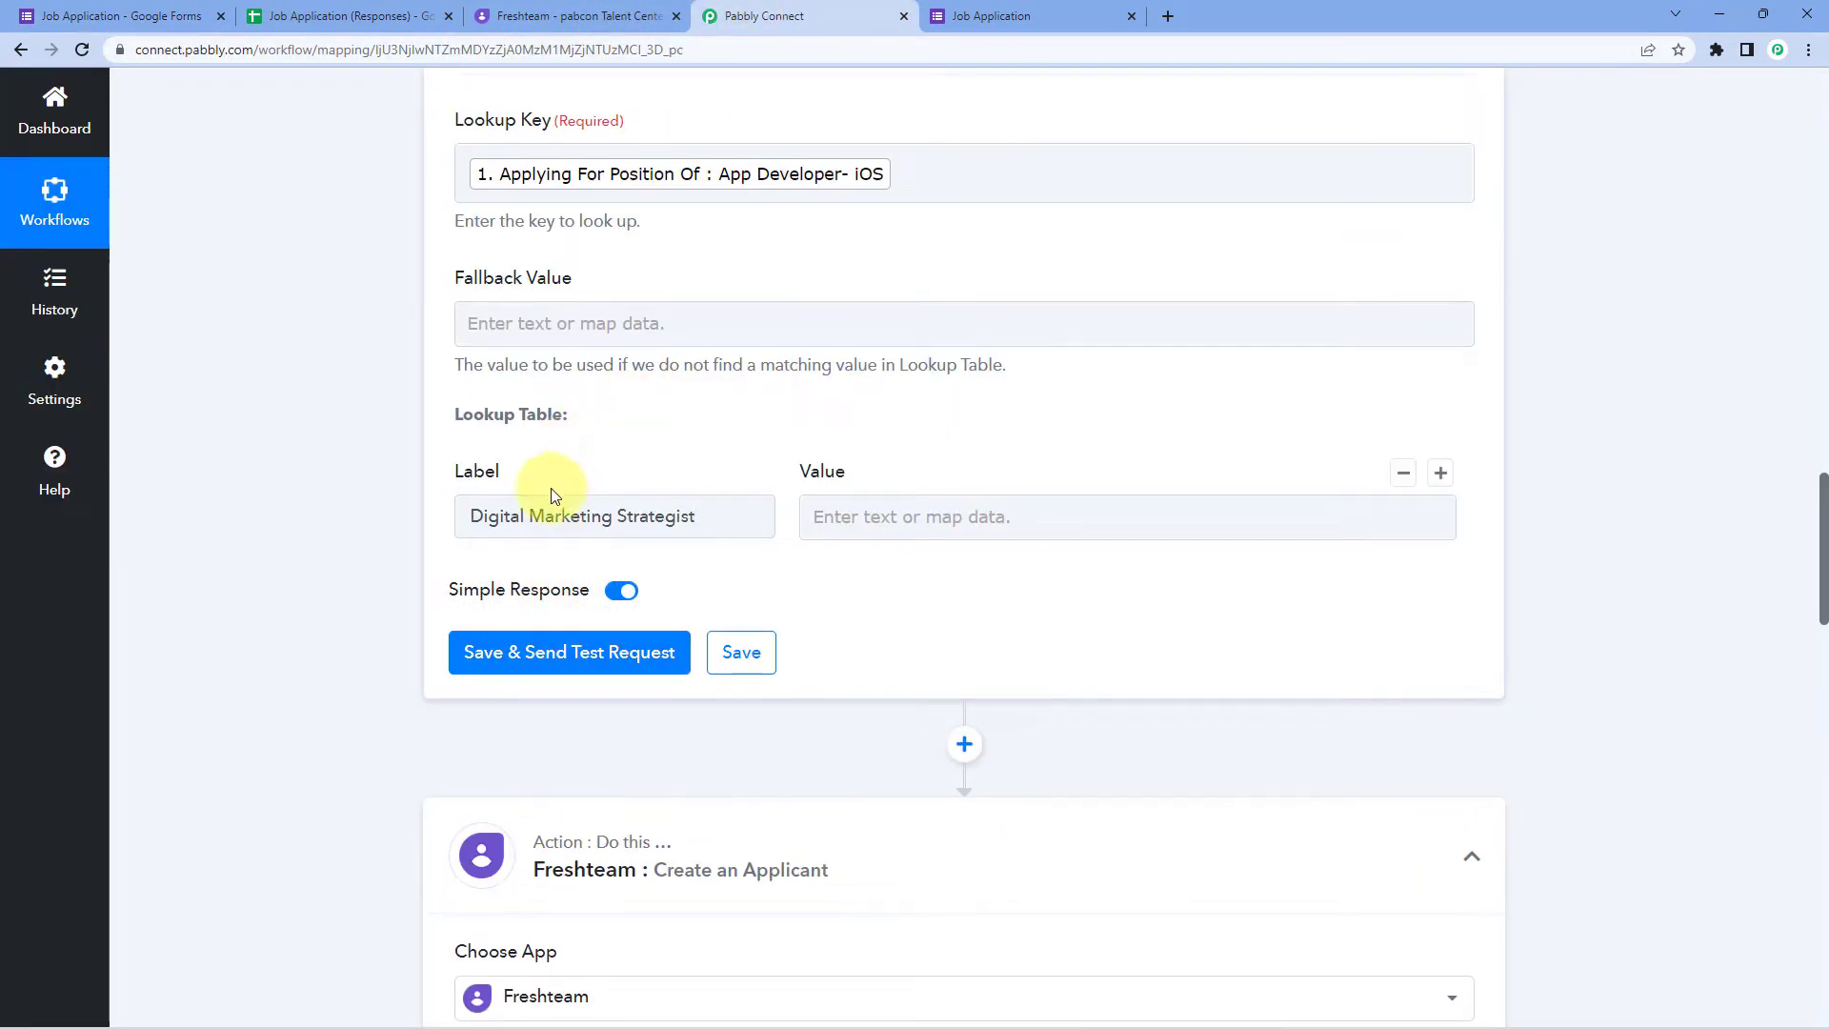
left_click(829, 518)
left_click(694, 478)
left_click(812, 525)
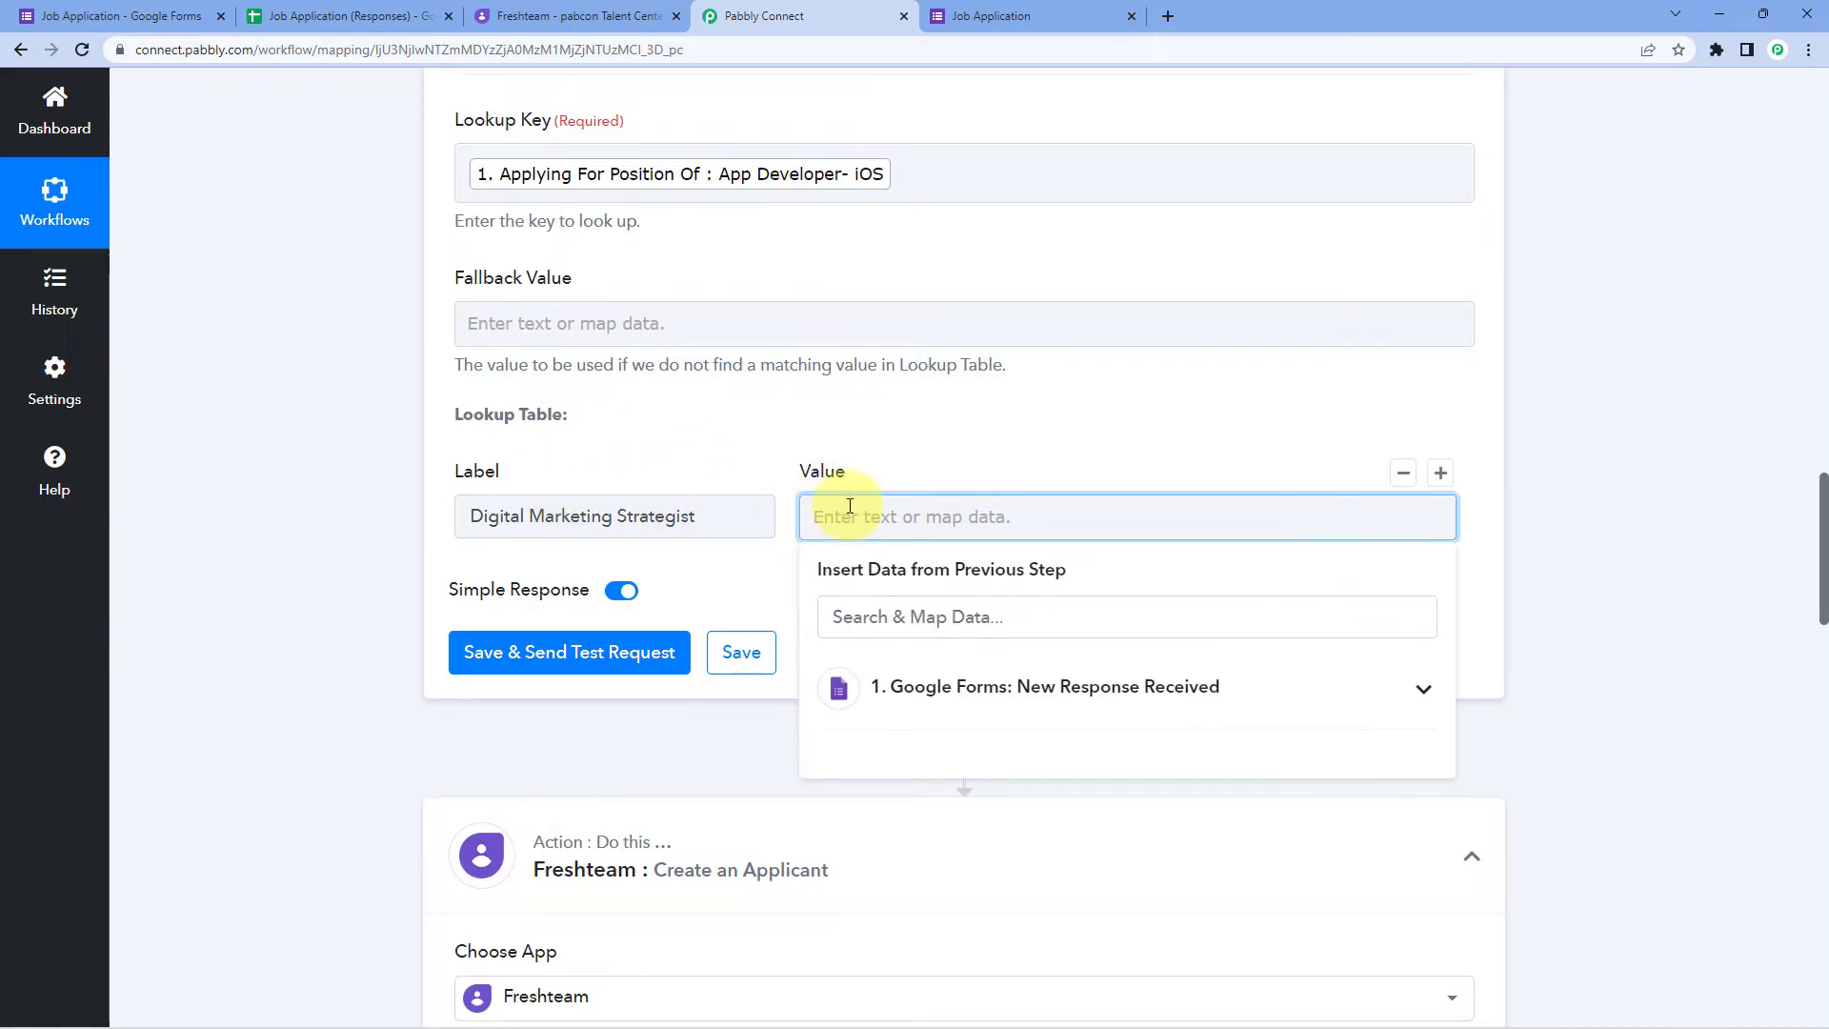
left_click(613, 16)
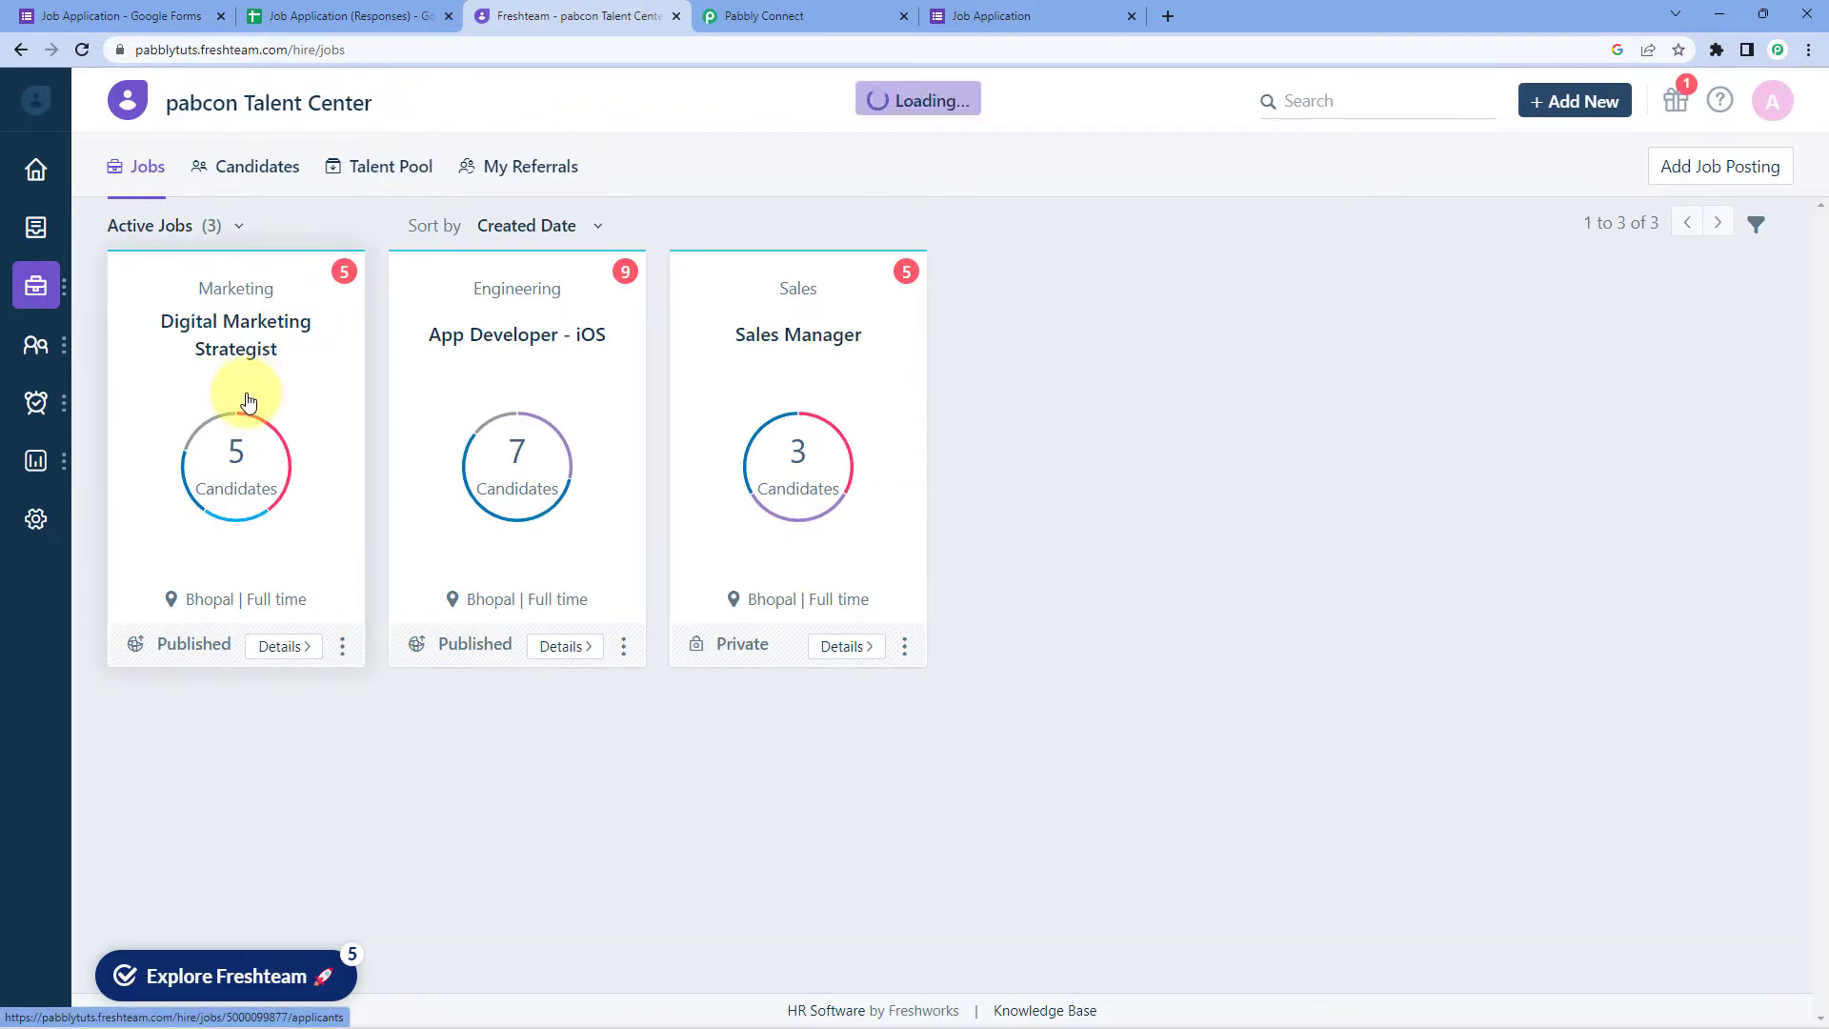
left_click(291, 349)
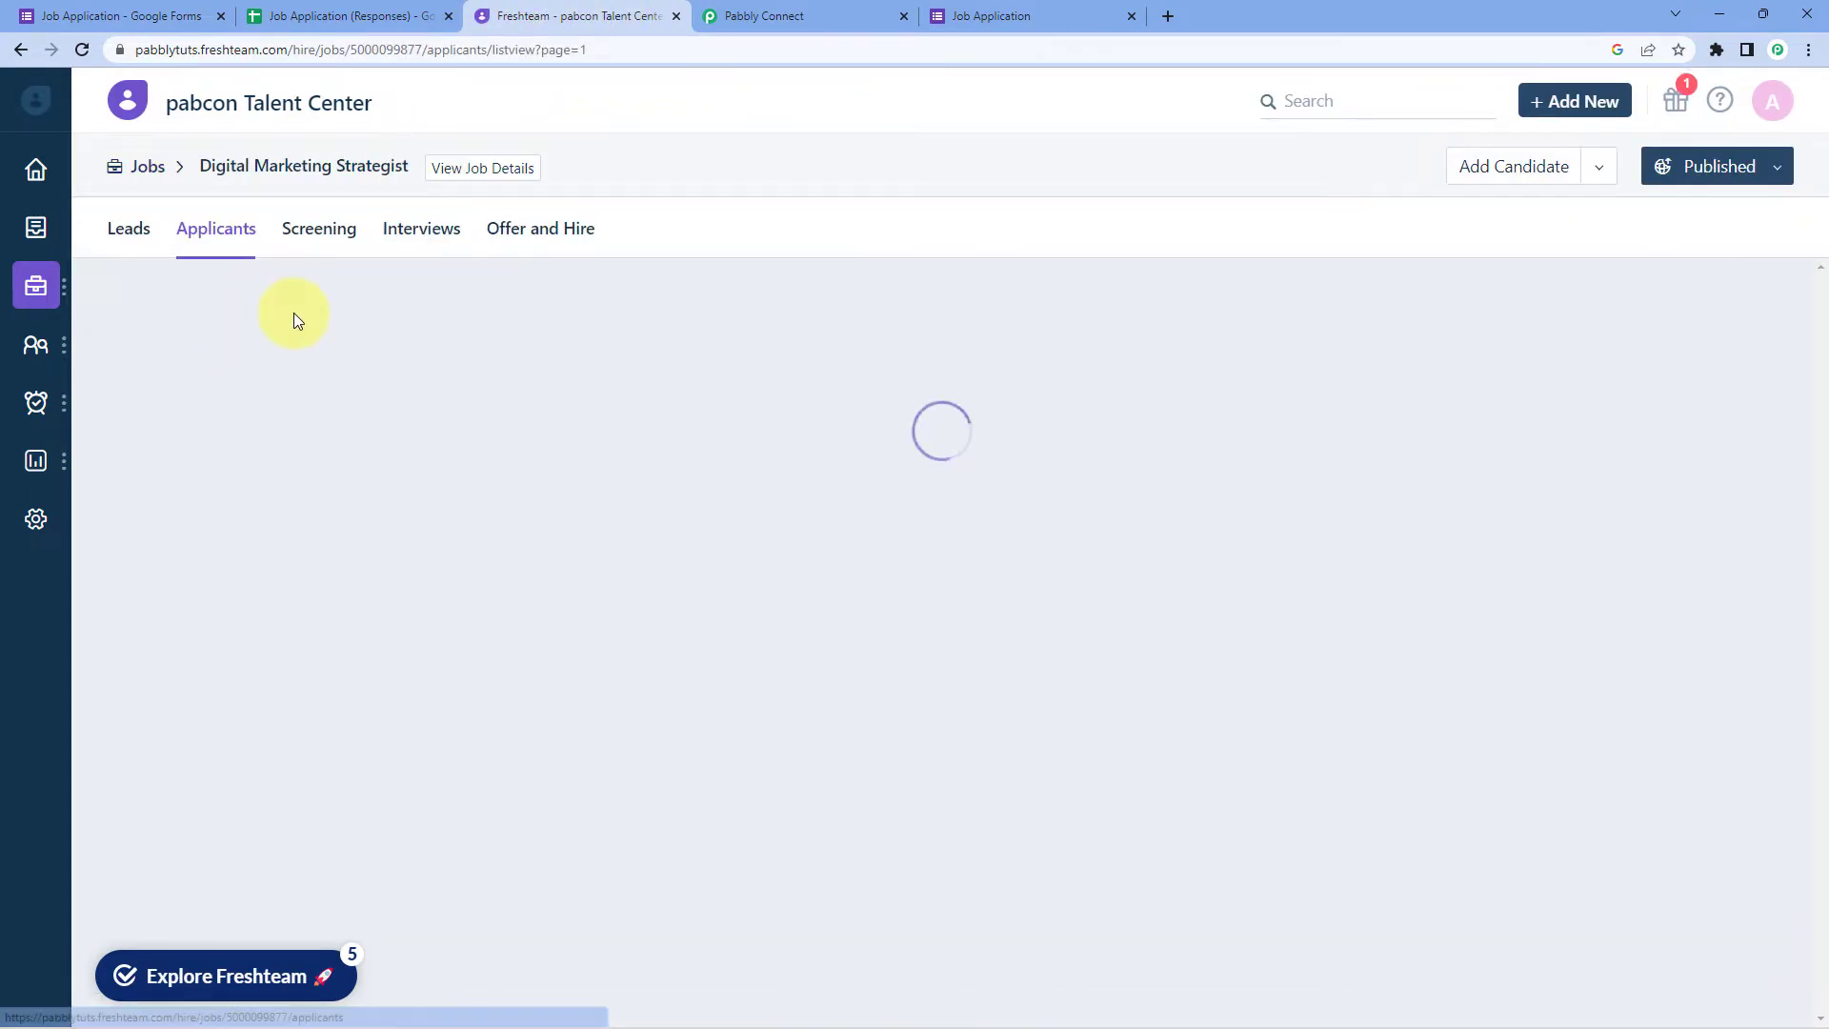
left_click(379, 46)
right_click(423, 54)
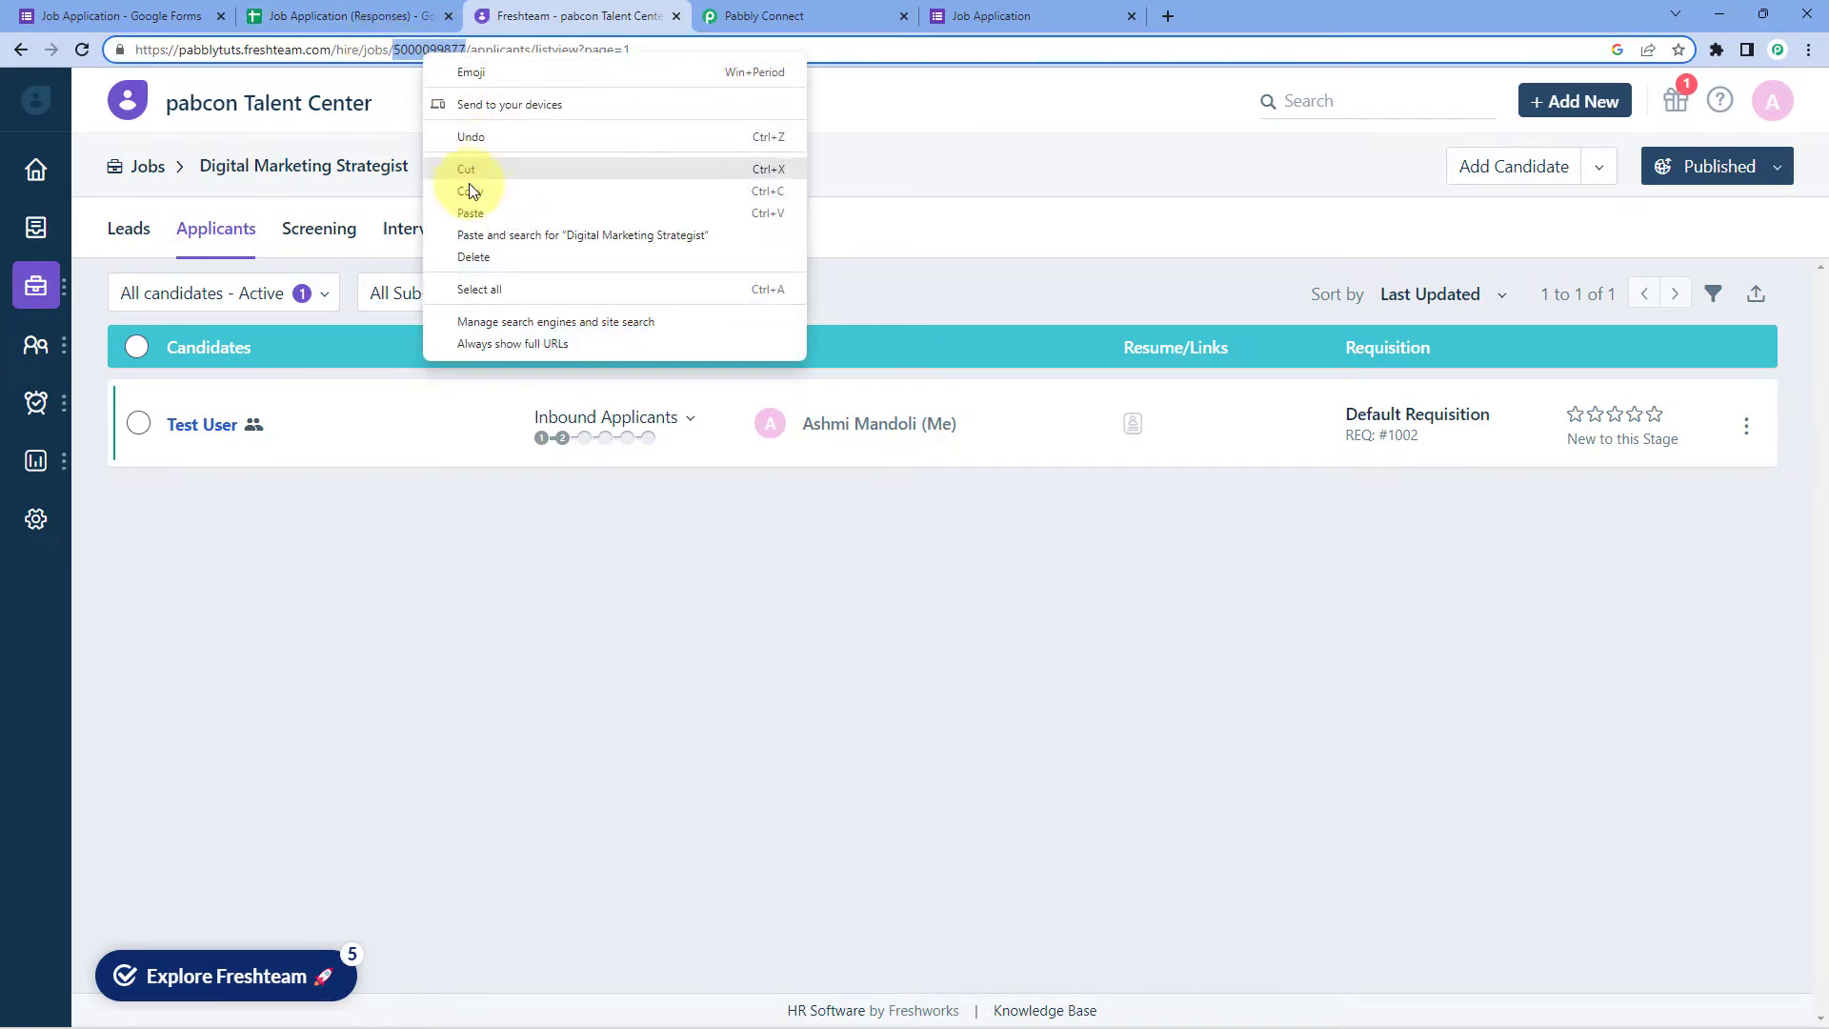
left_click(476, 202)
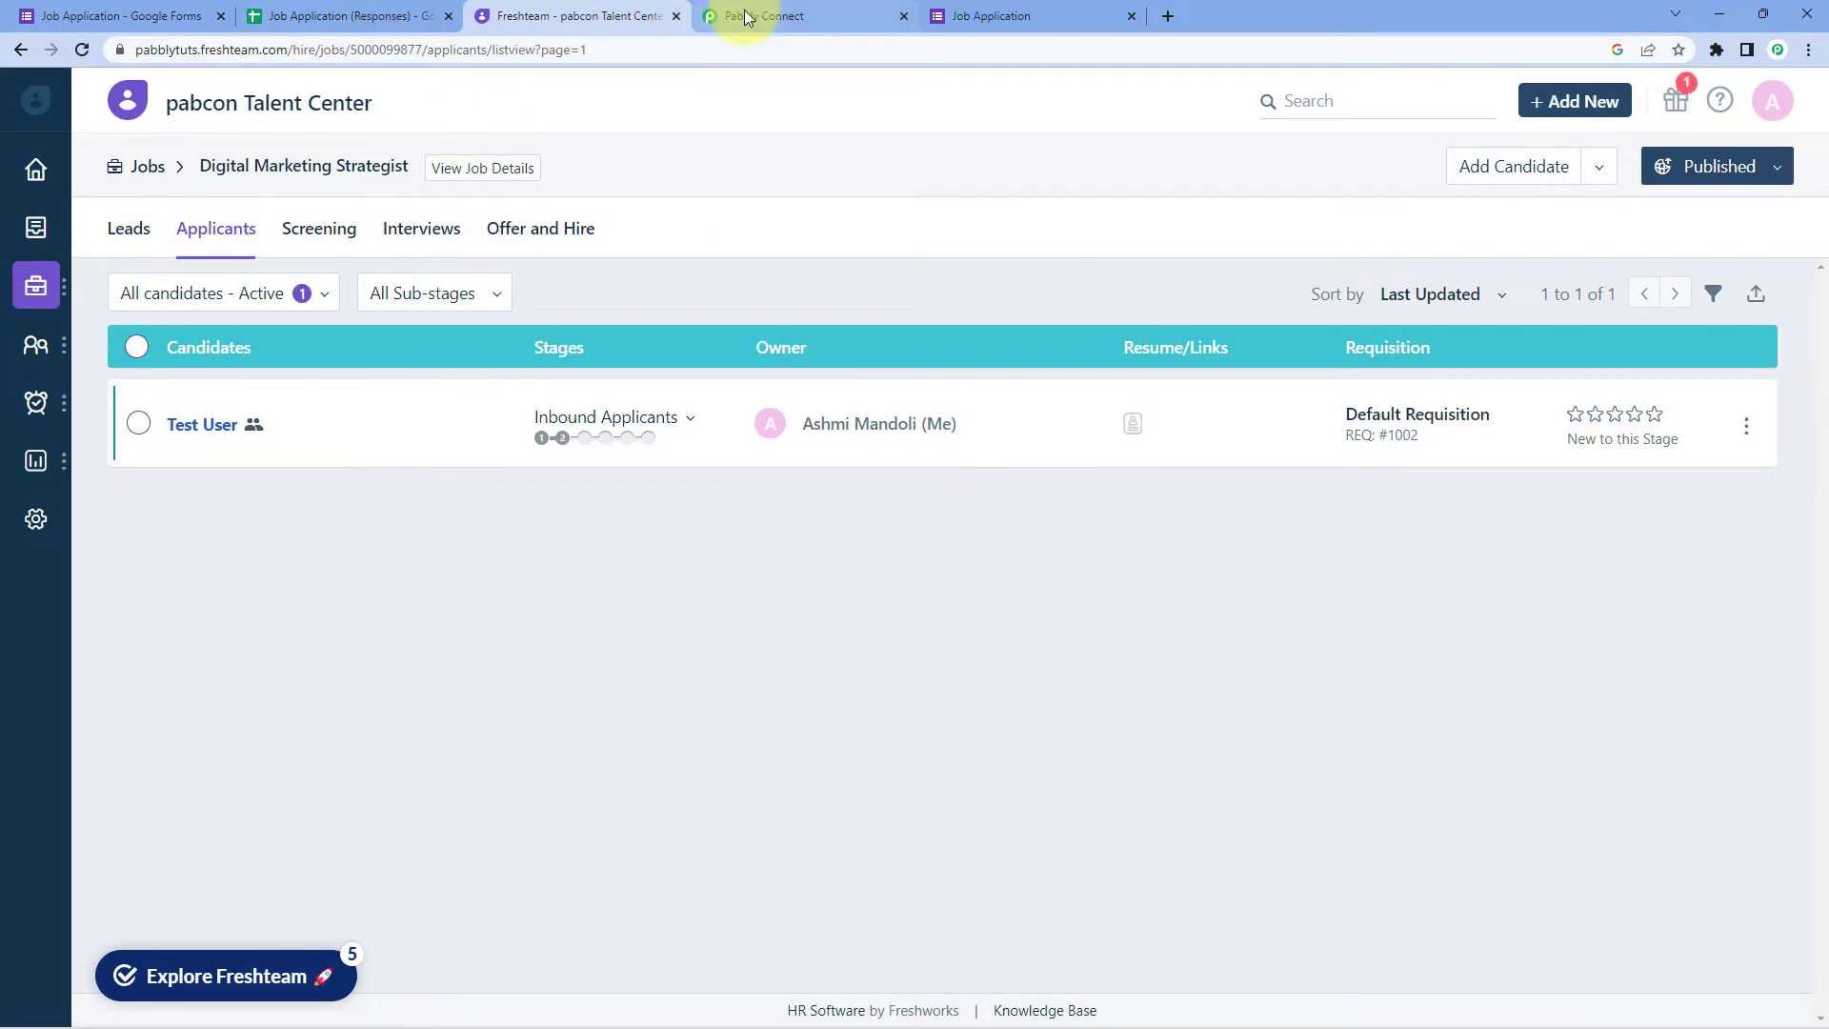
left_click(762, 15)
right_click(841, 518)
left_click(915, 665)
left_click(760, 597)
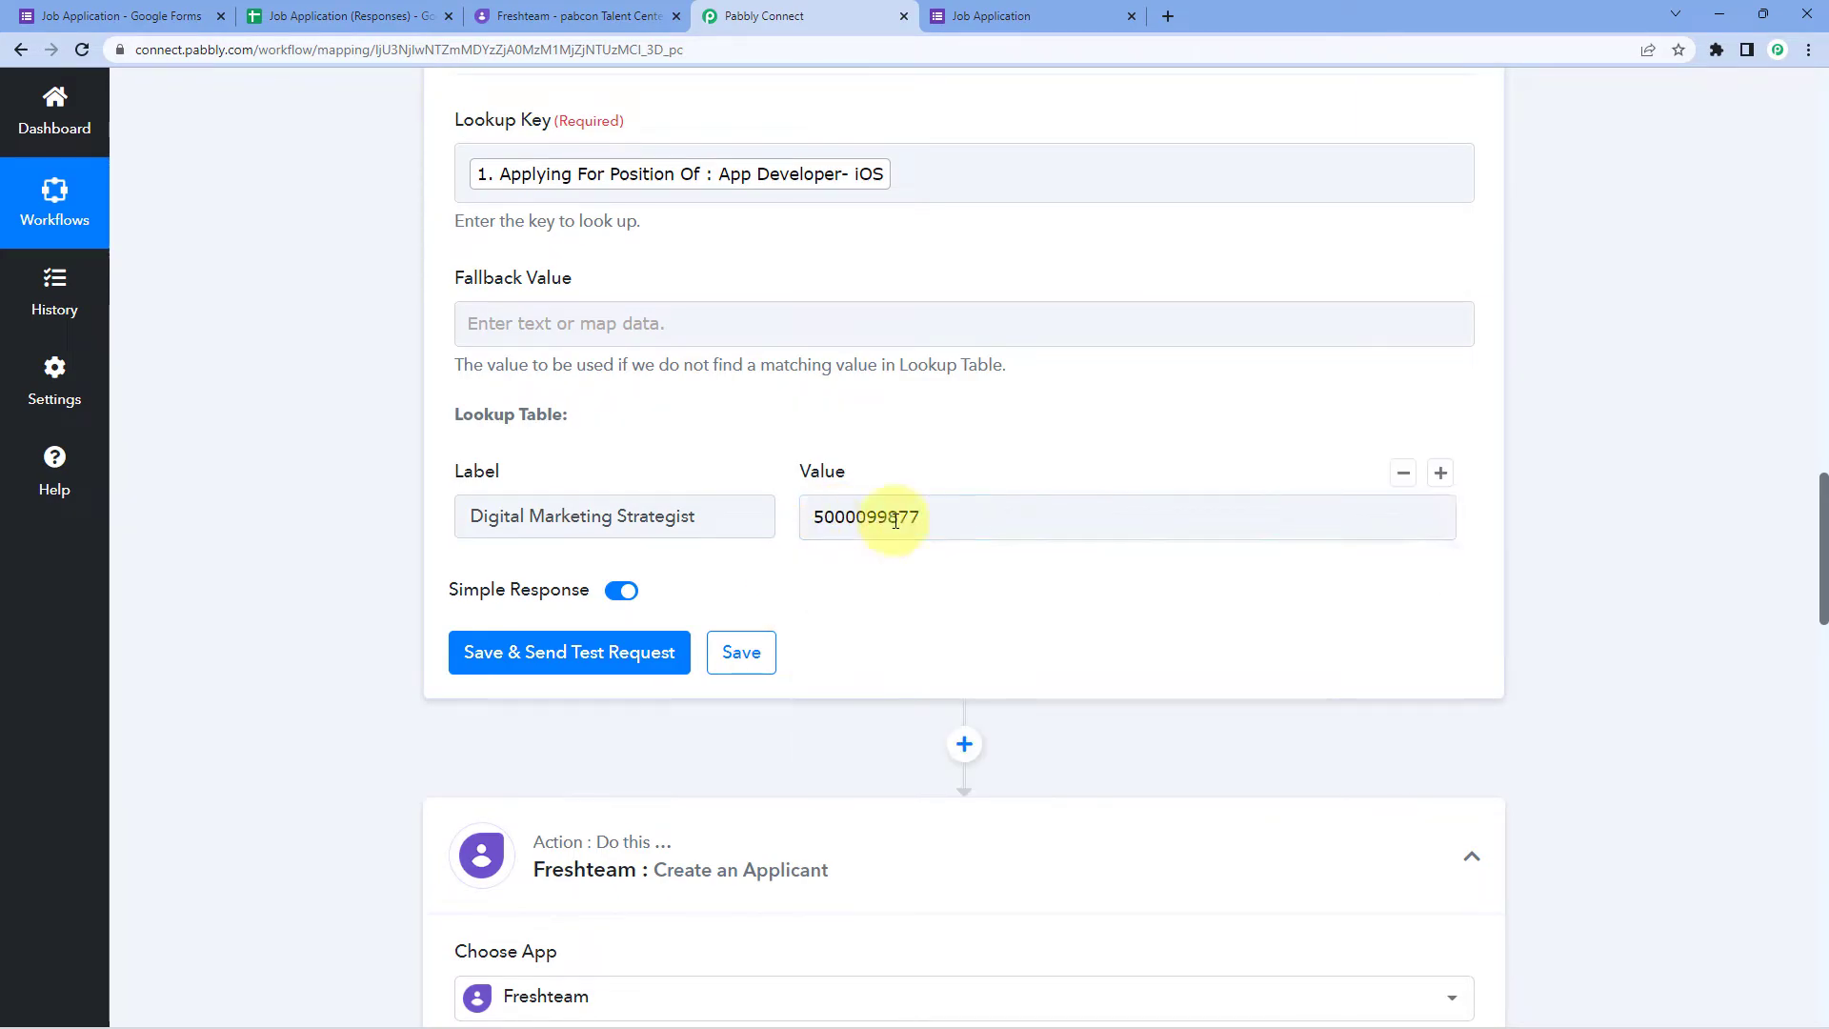
left_click(1440, 474)
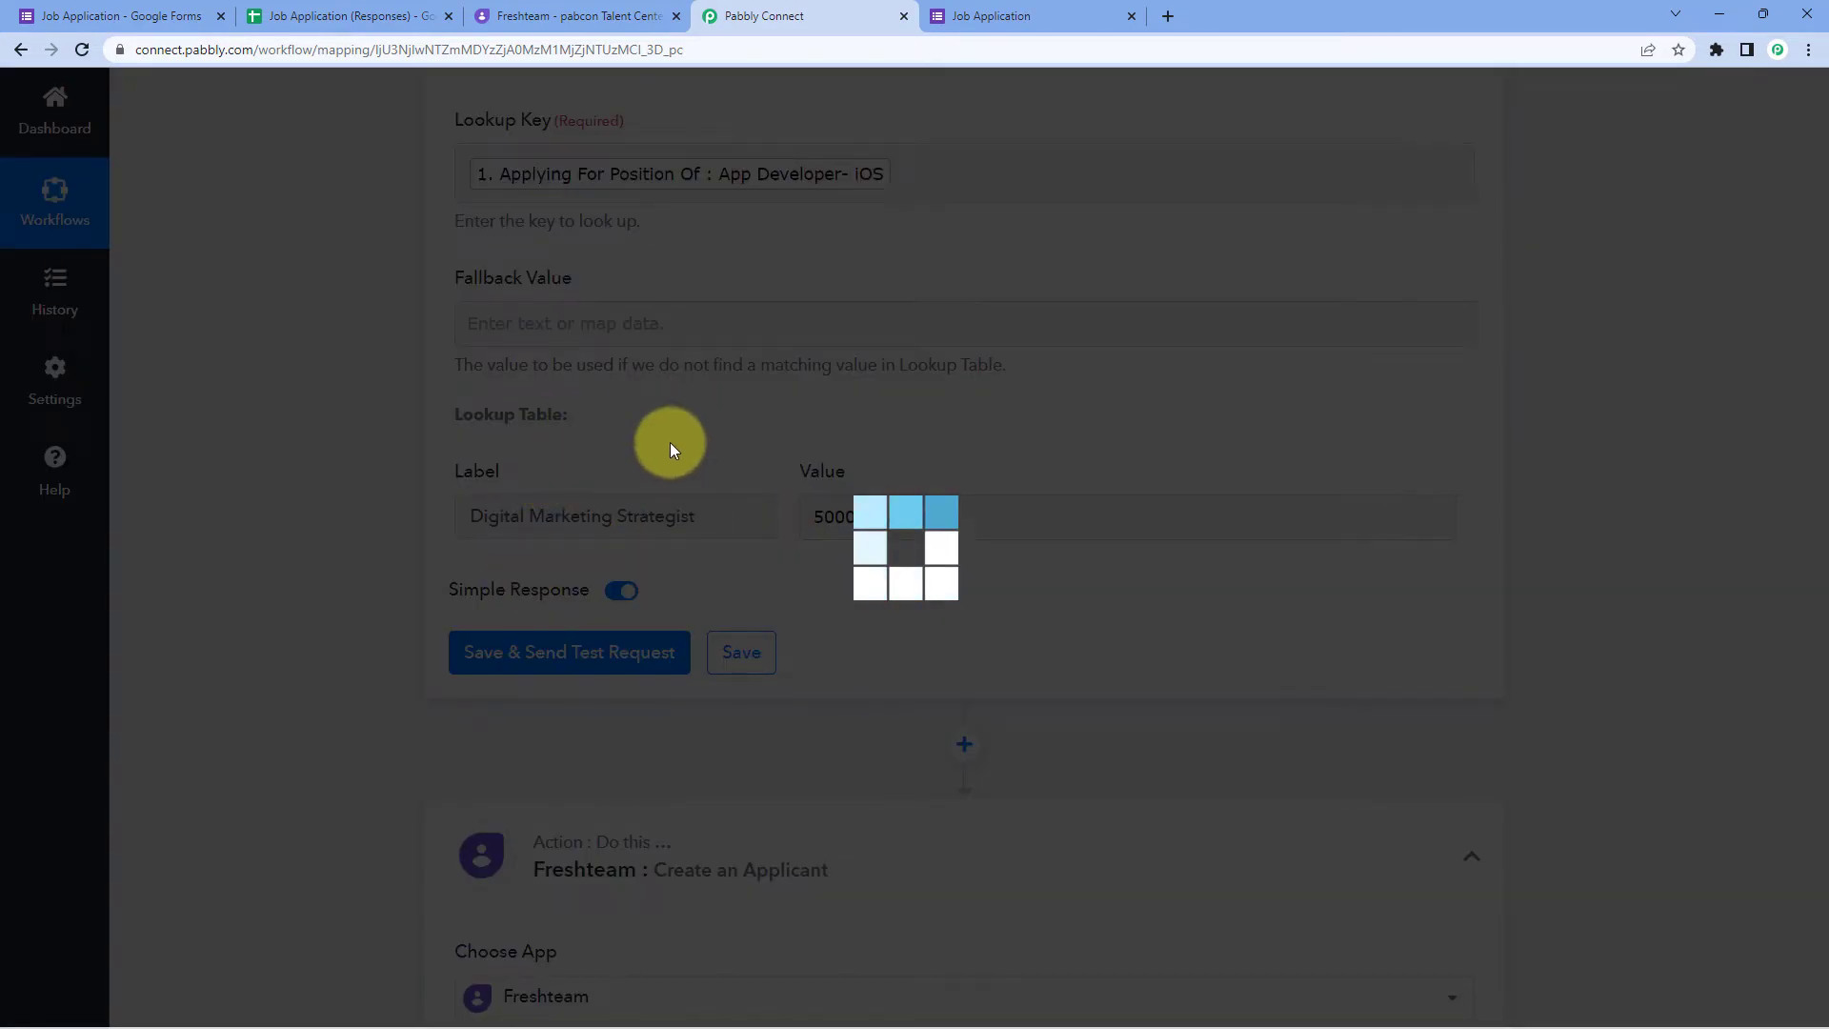
Step: Paste App Developer- iOS from the form as the second lookup label
scroll(772, 481, "down", 1)
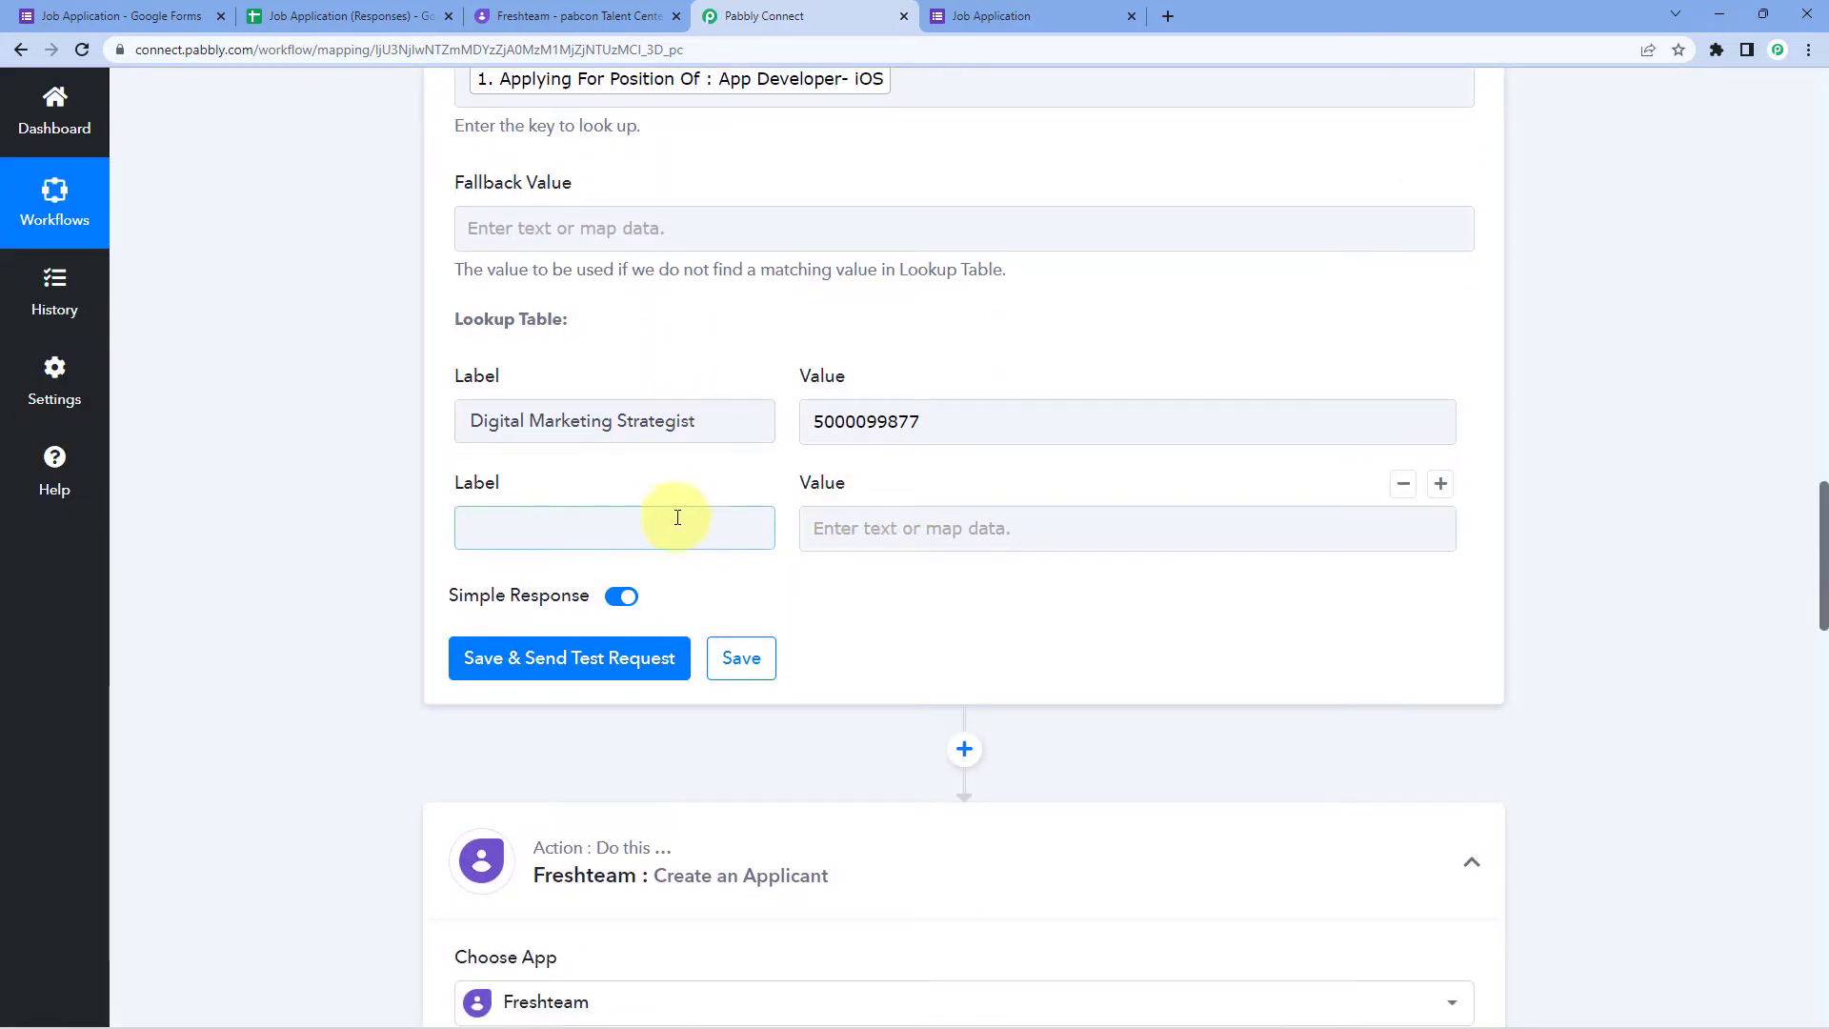
left_click(140, 8)
scroll(458, 753, "down", 2)
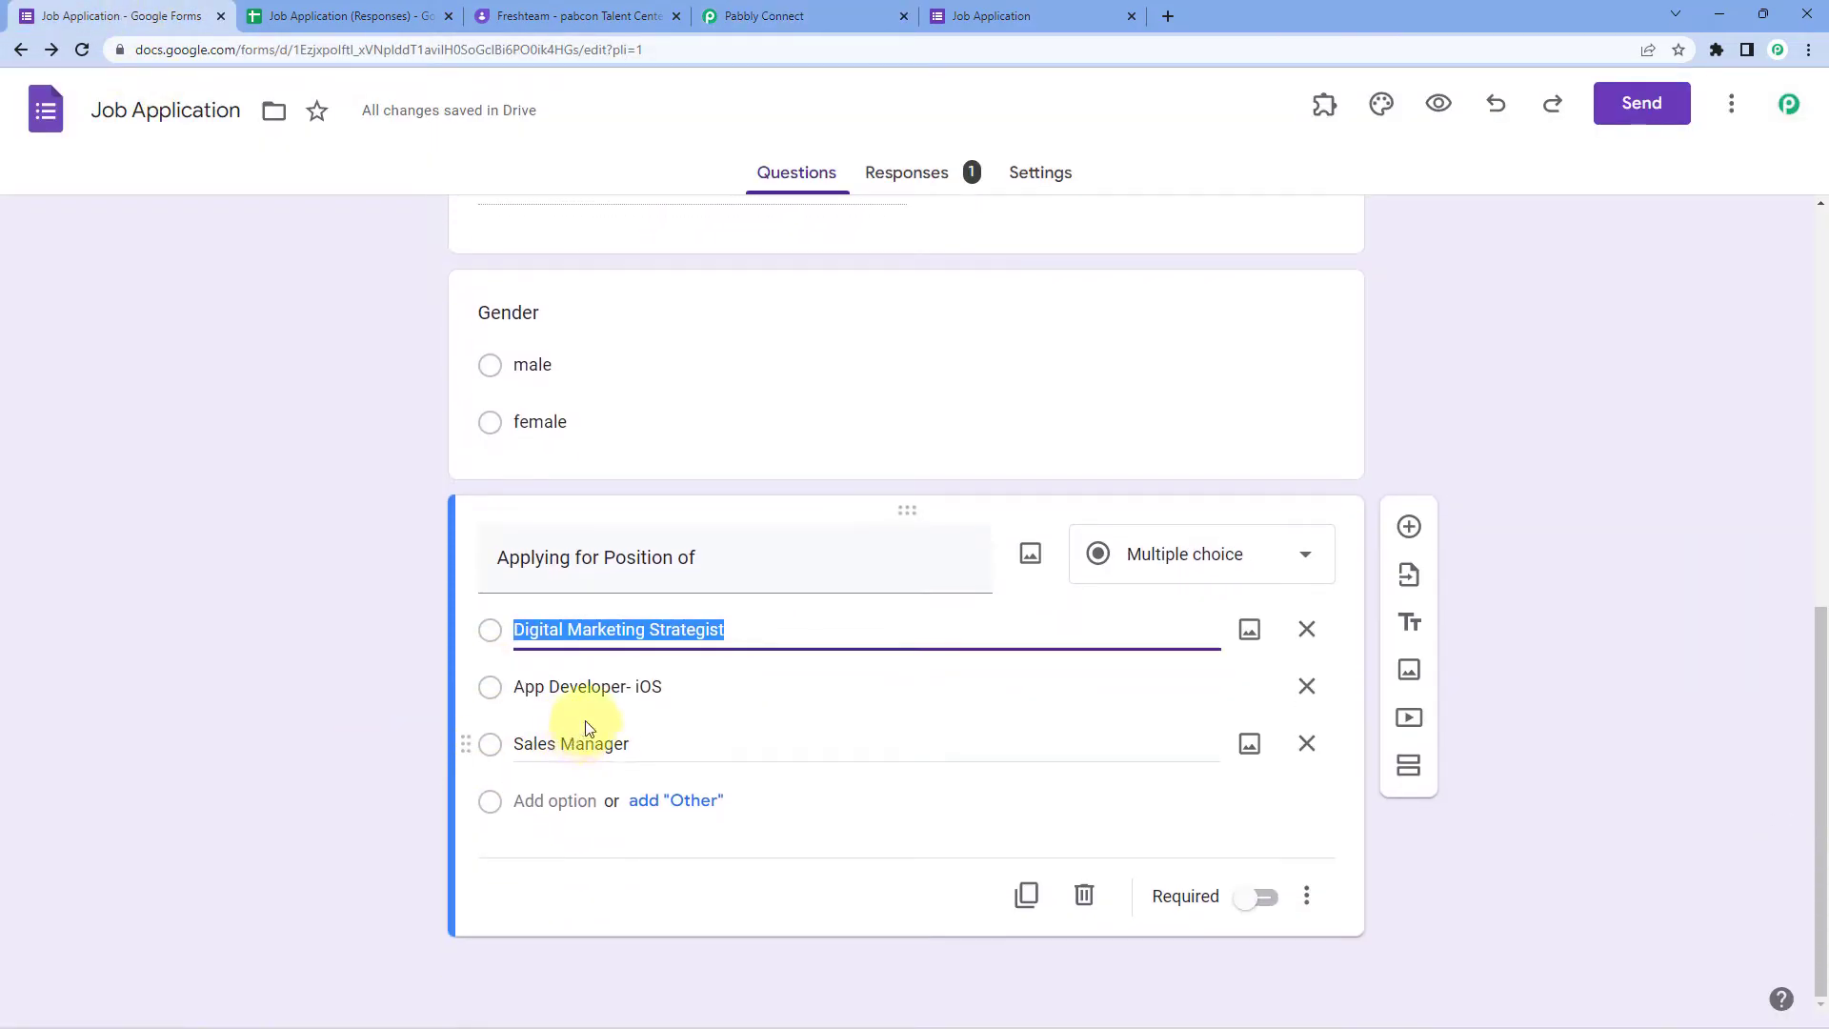
left_click(606, 689)
key("ctrl+c")
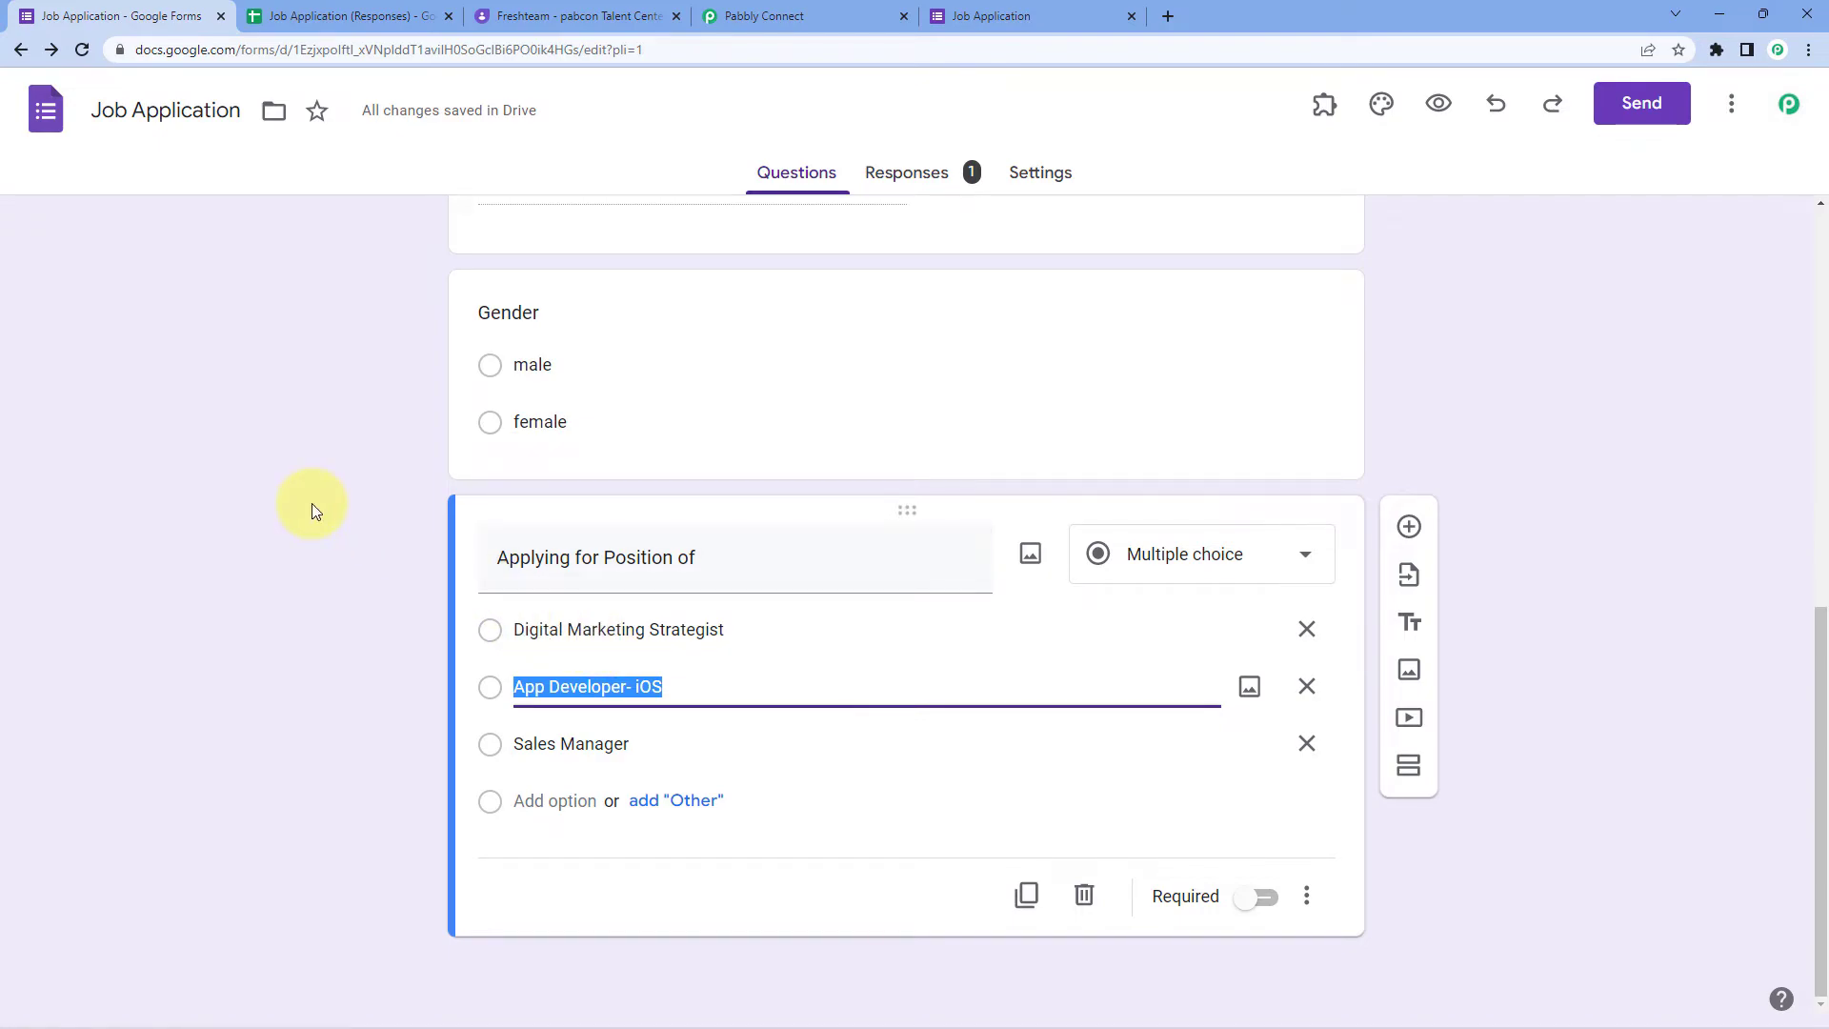
left_click(722, 10)
left_click(633, 527)
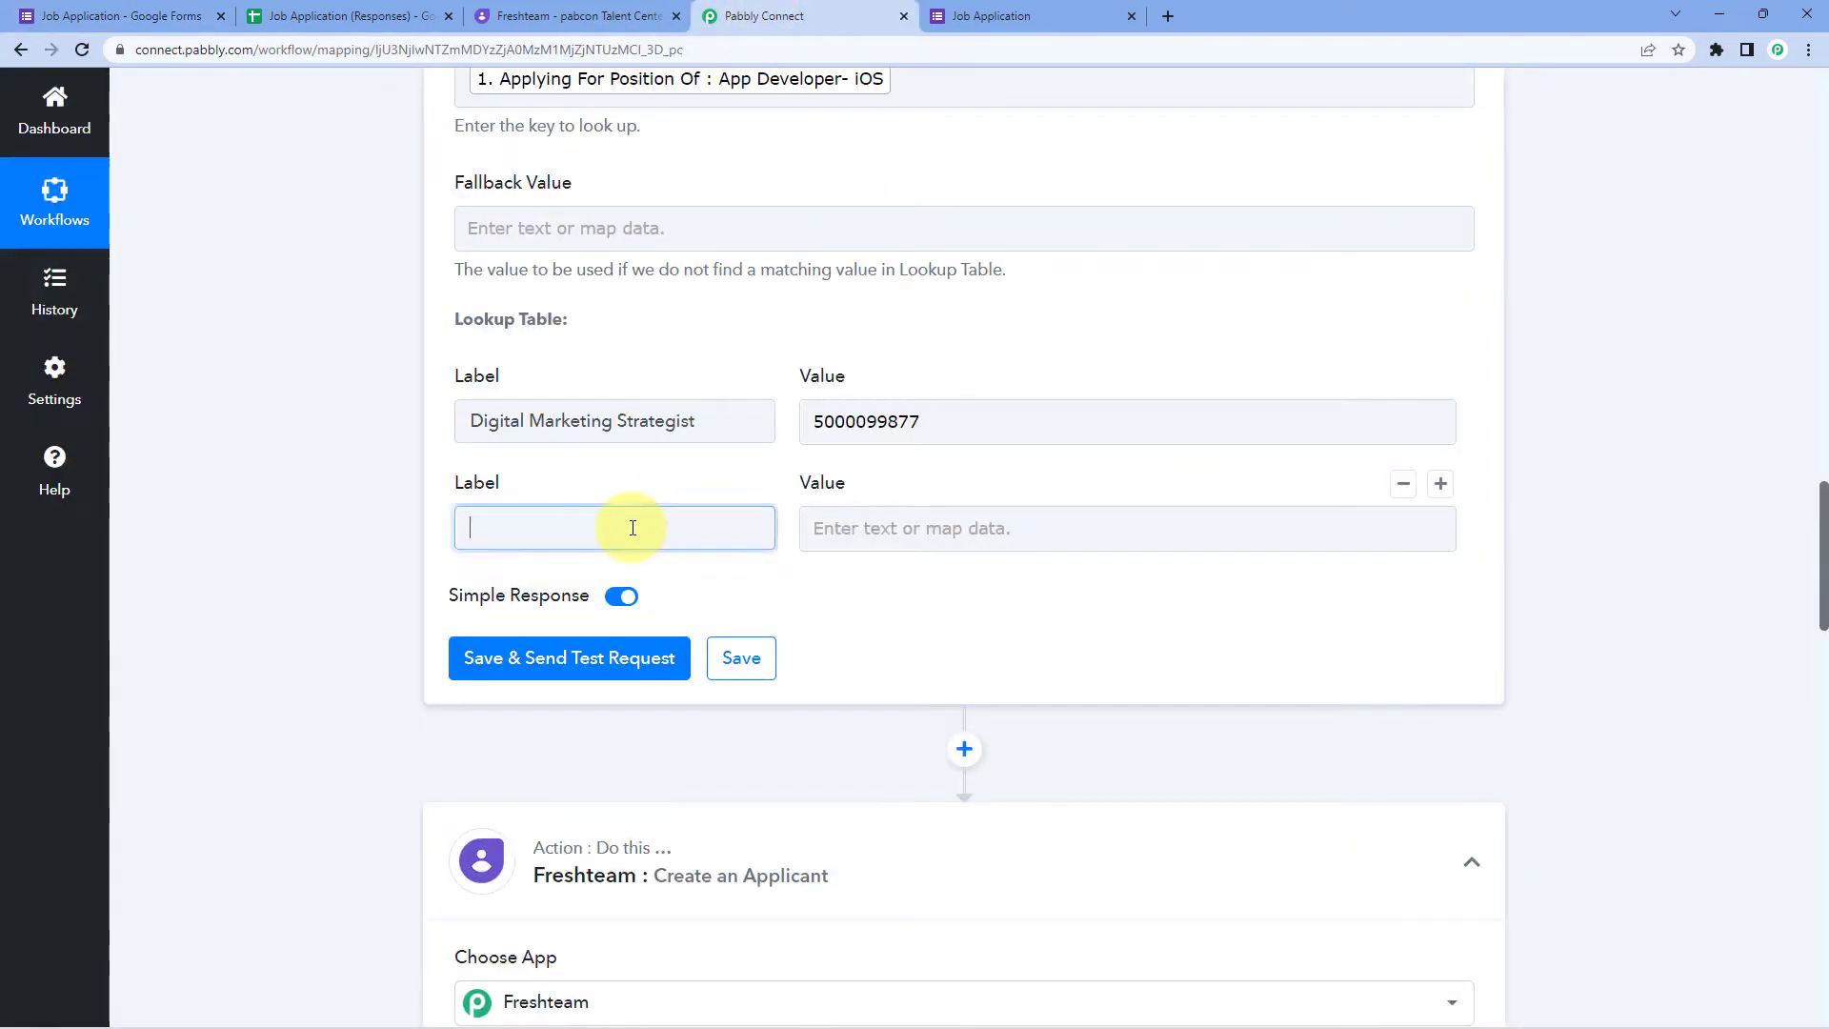
key("ctrl+v")
left_click(939, 525)
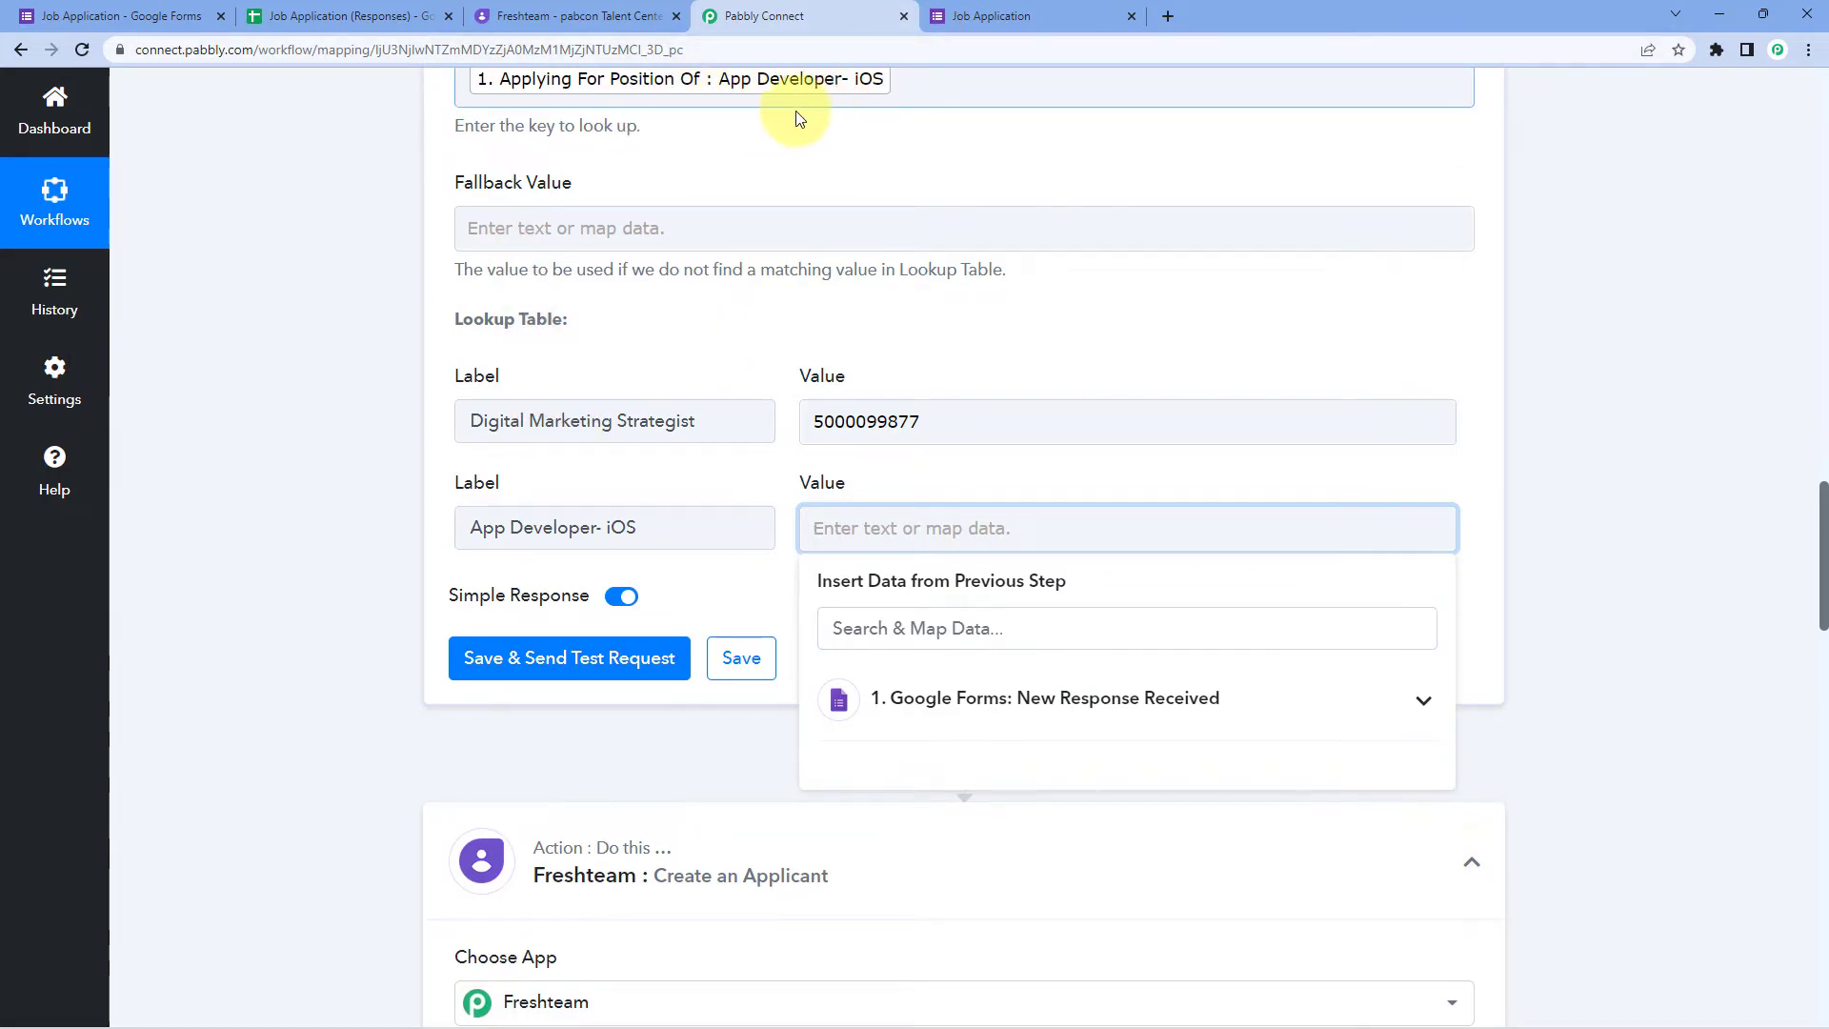
left_click(548, 14)
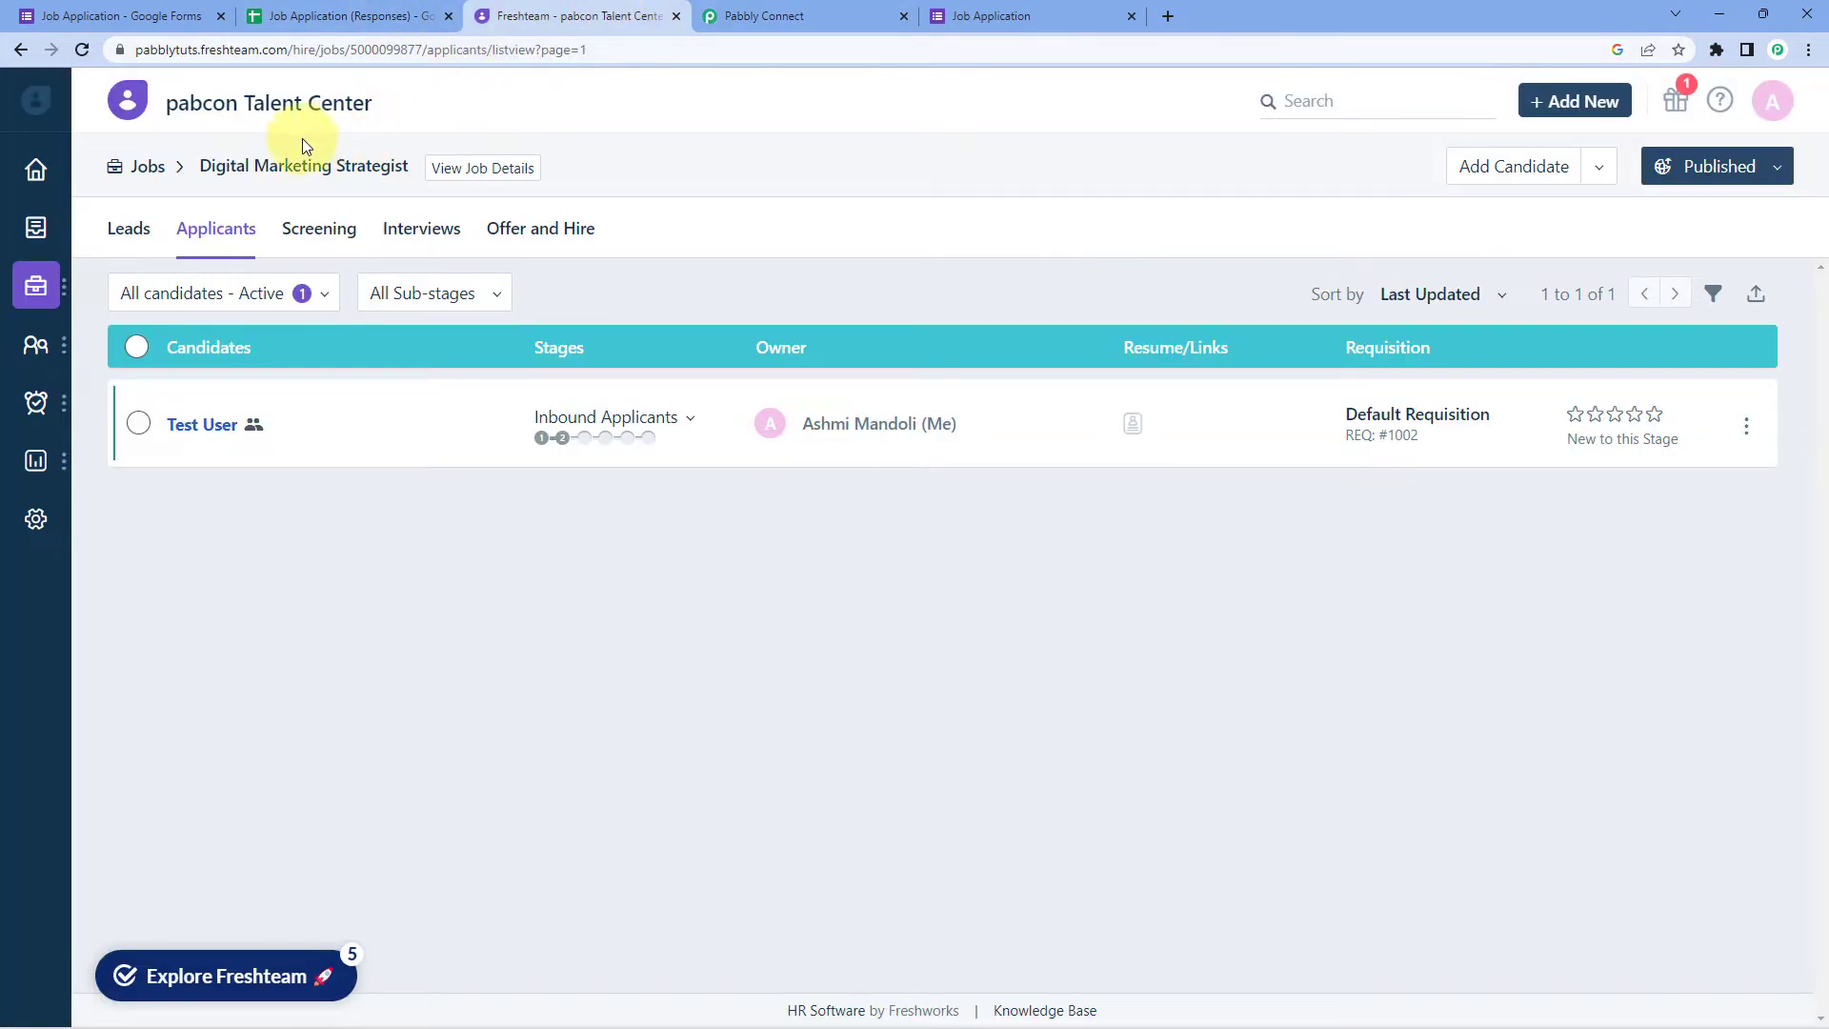
left_click(148, 168)
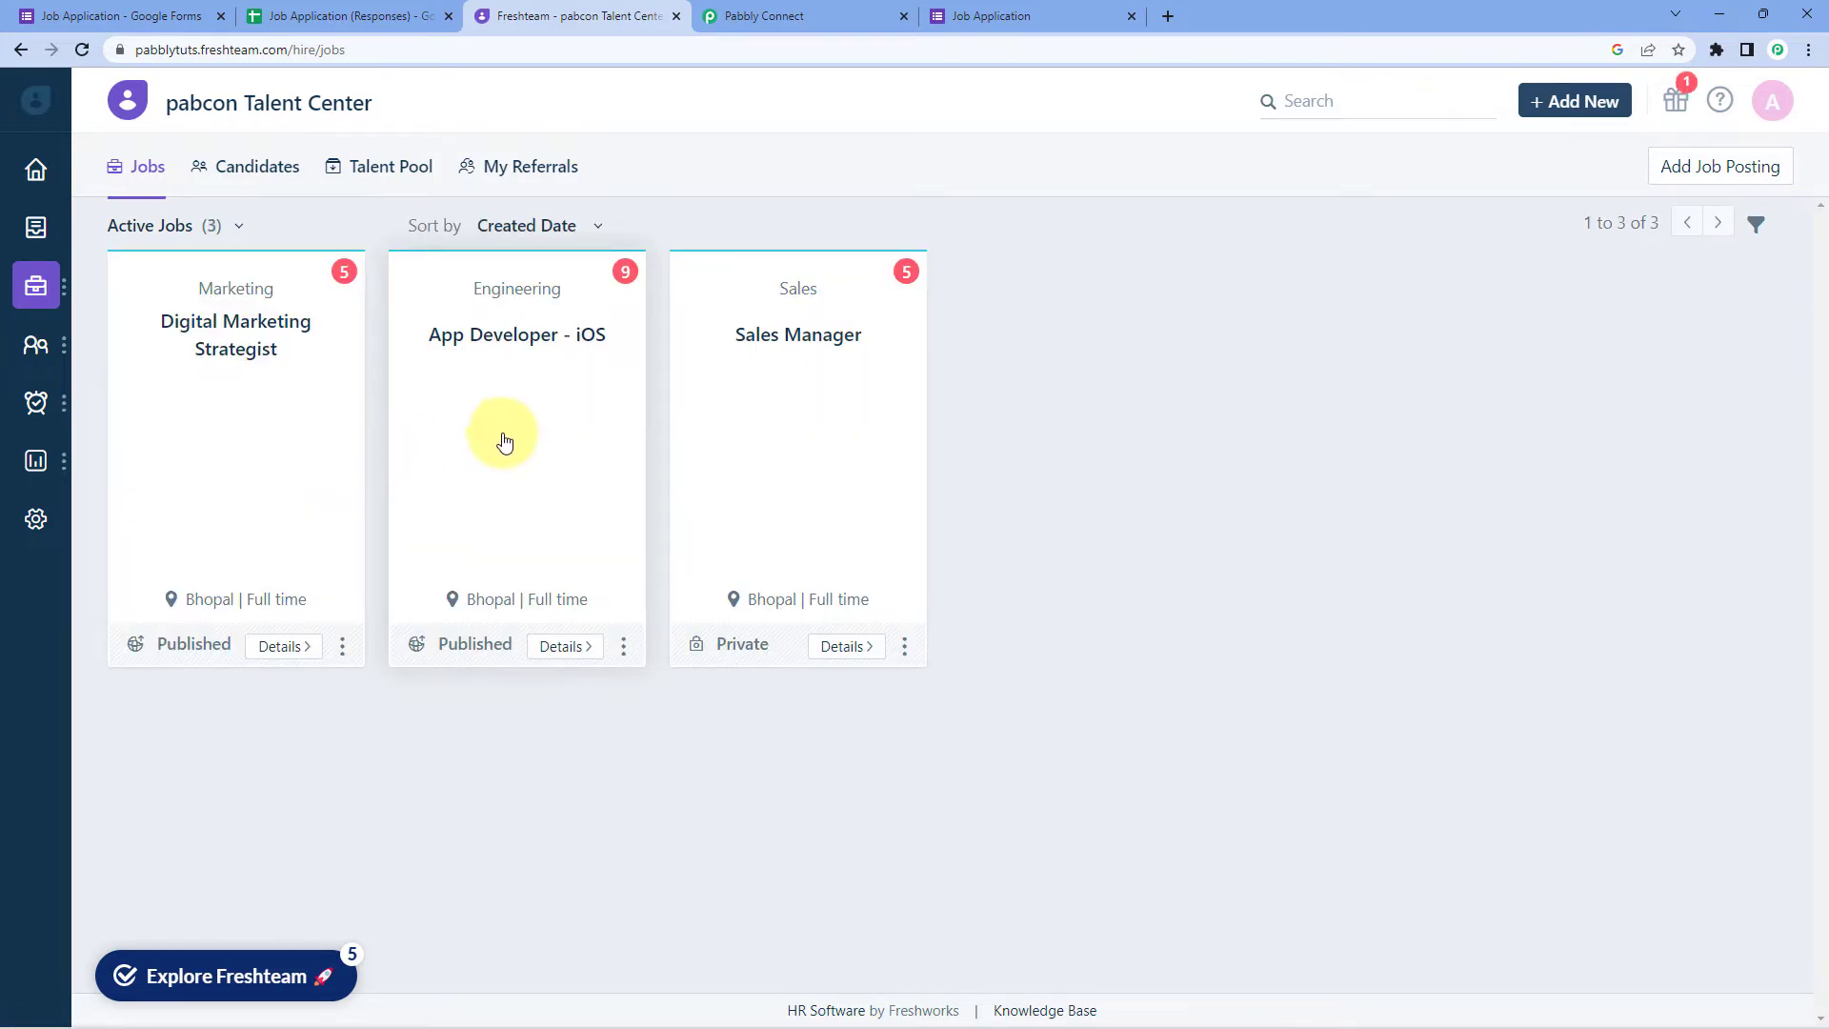
left_click(516, 429)
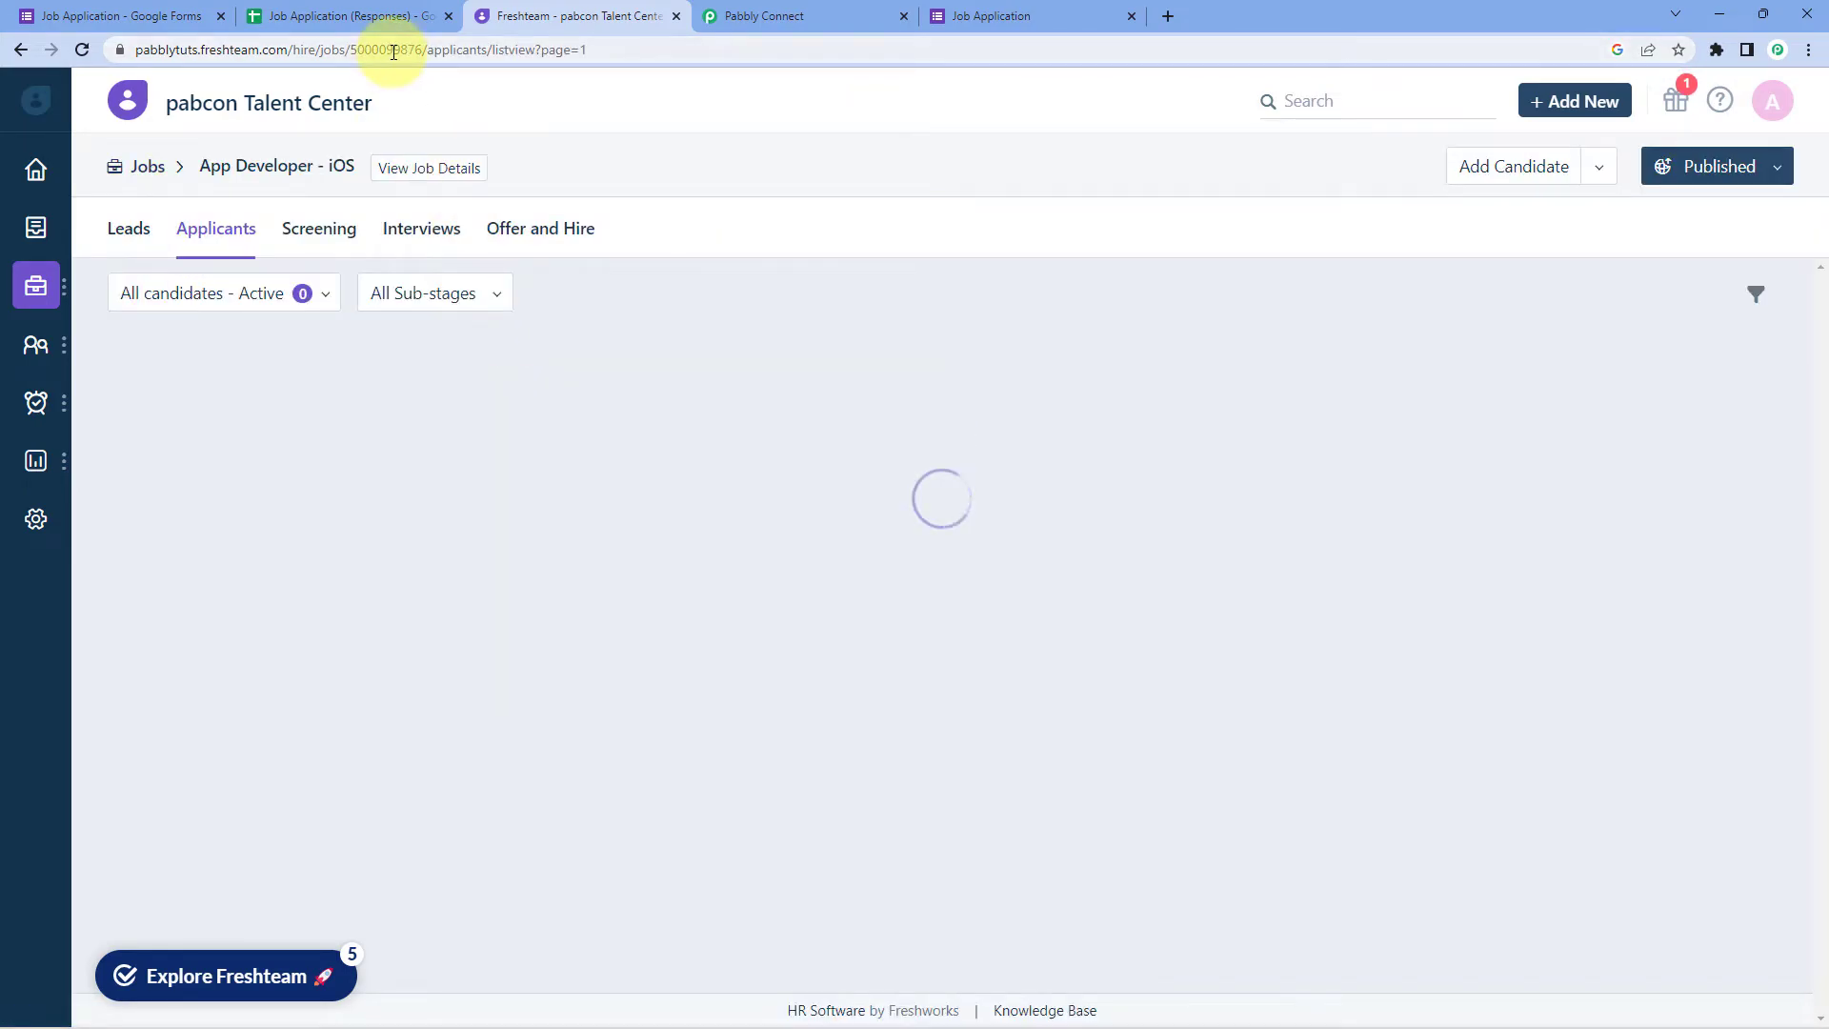
double_click(396, 49)
right_click(419, 54)
left_click(479, 188)
left_click(767, 15)
right_click(870, 524)
left_click(959, 619)
left_click(1441, 484)
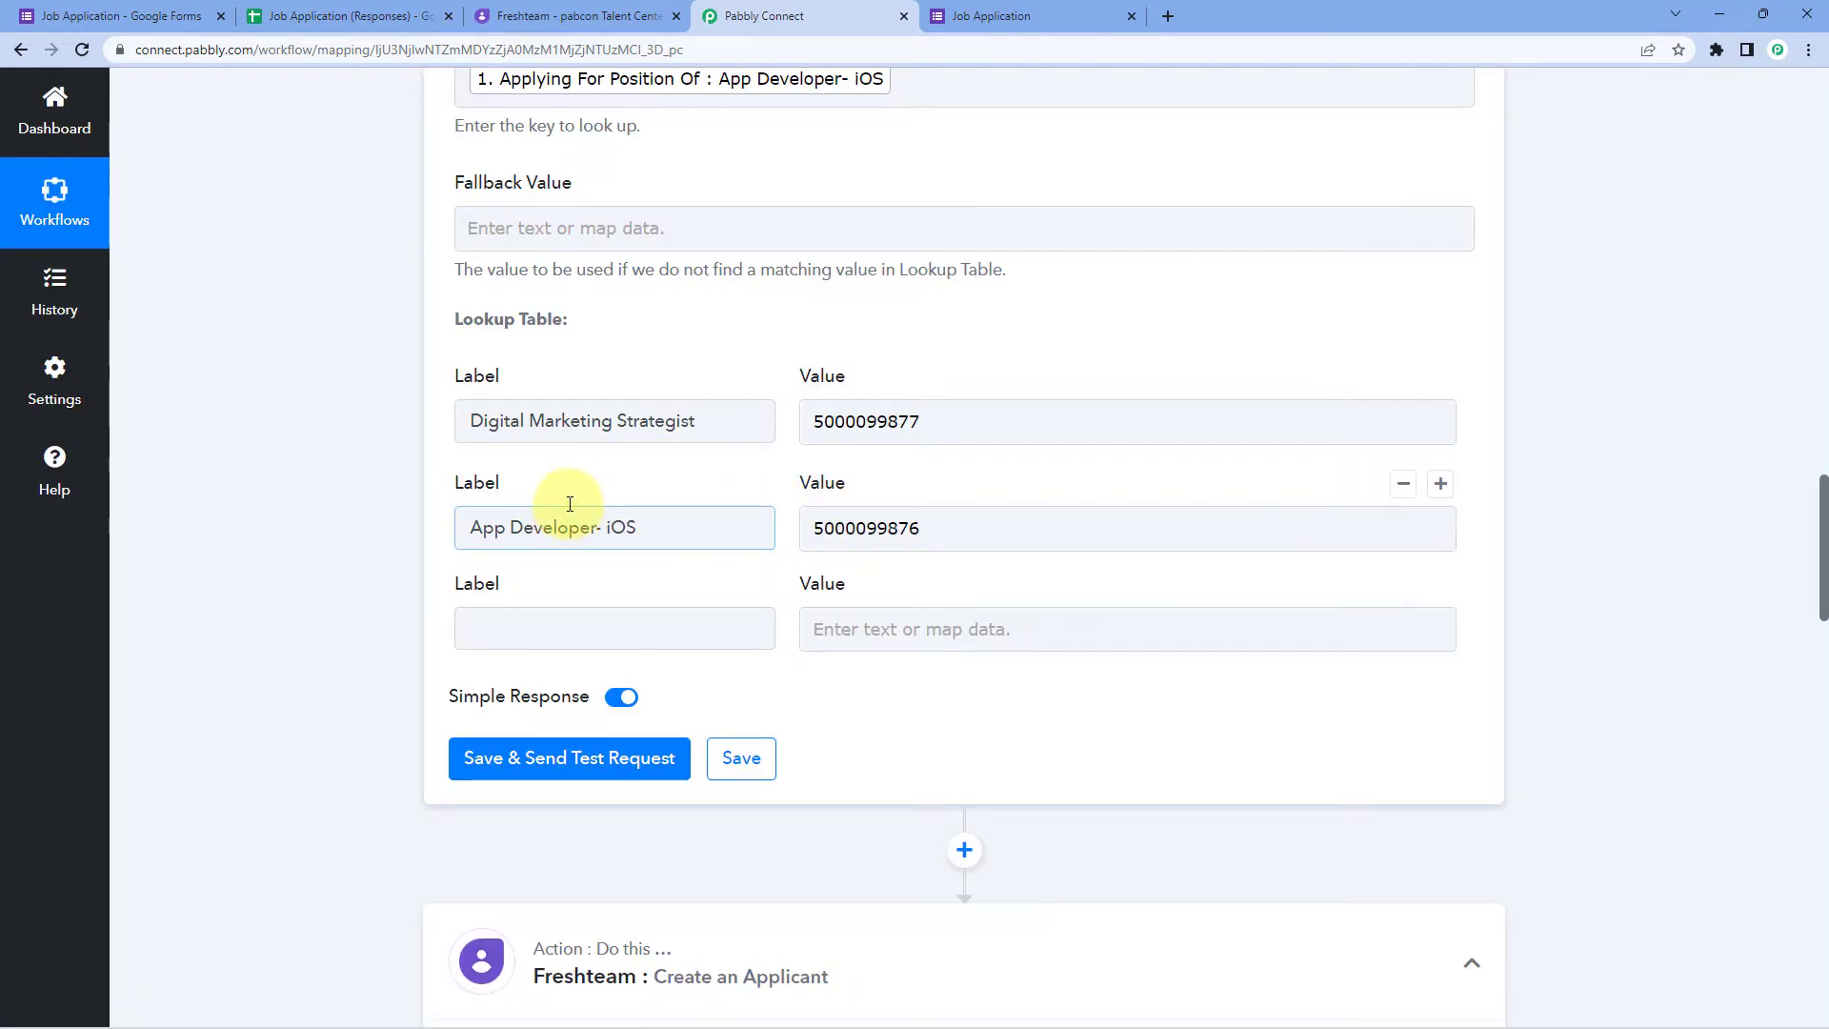
left_click(169, 19)
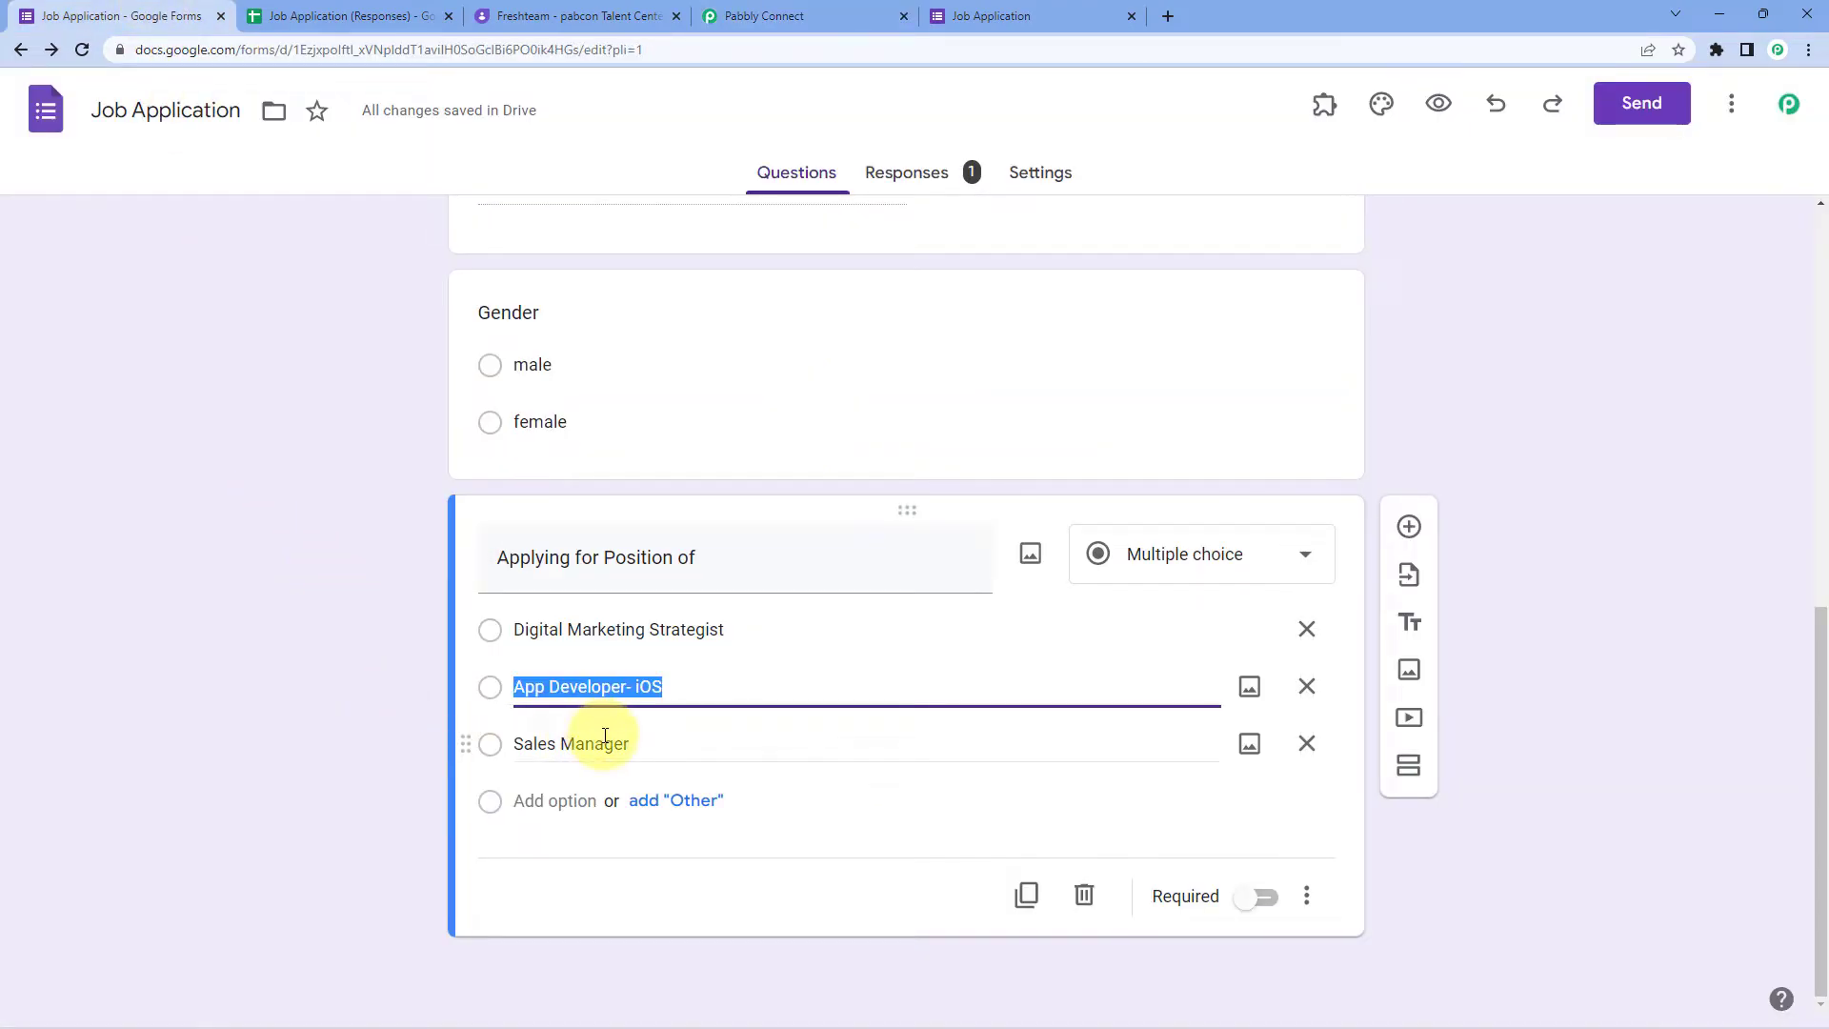
Step: Copy 'Sales Manager' from the form into the lookup table's third Label field
left_click(602, 742)
left_click(361, 596)
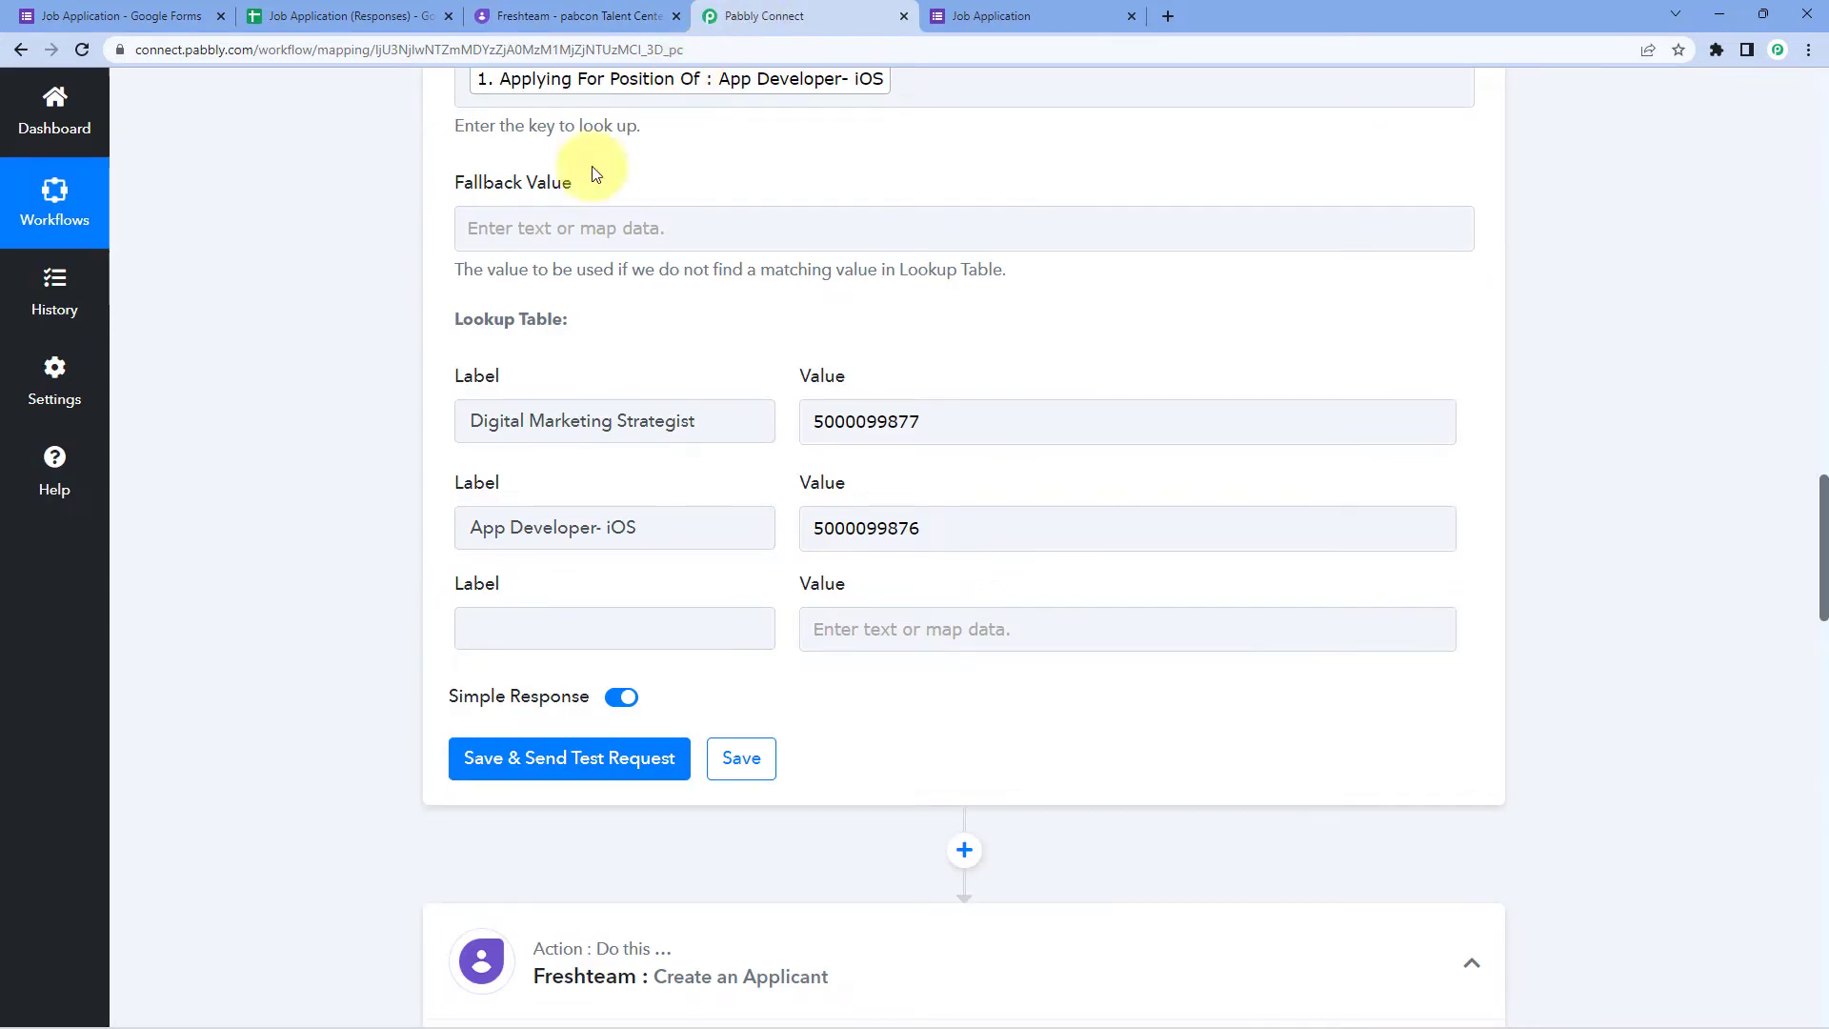
left_click(772, 16)
left_click(521, 631)
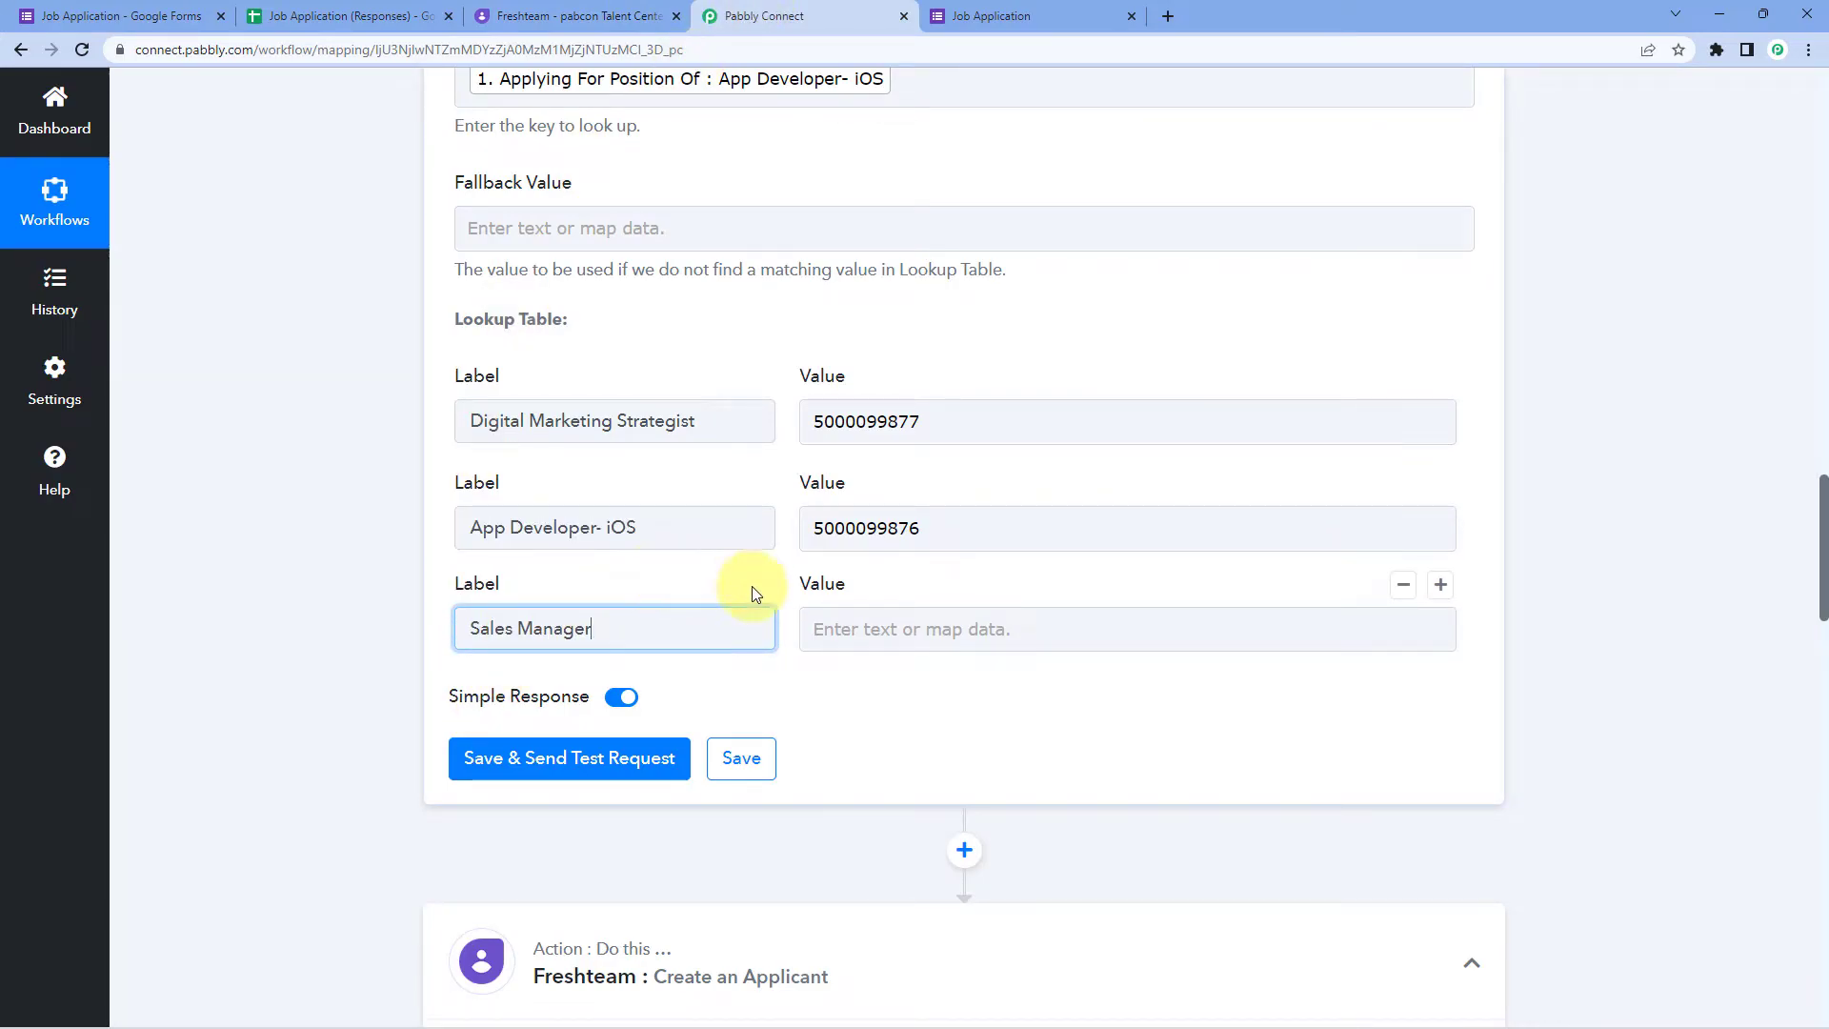
left_click(583, 16)
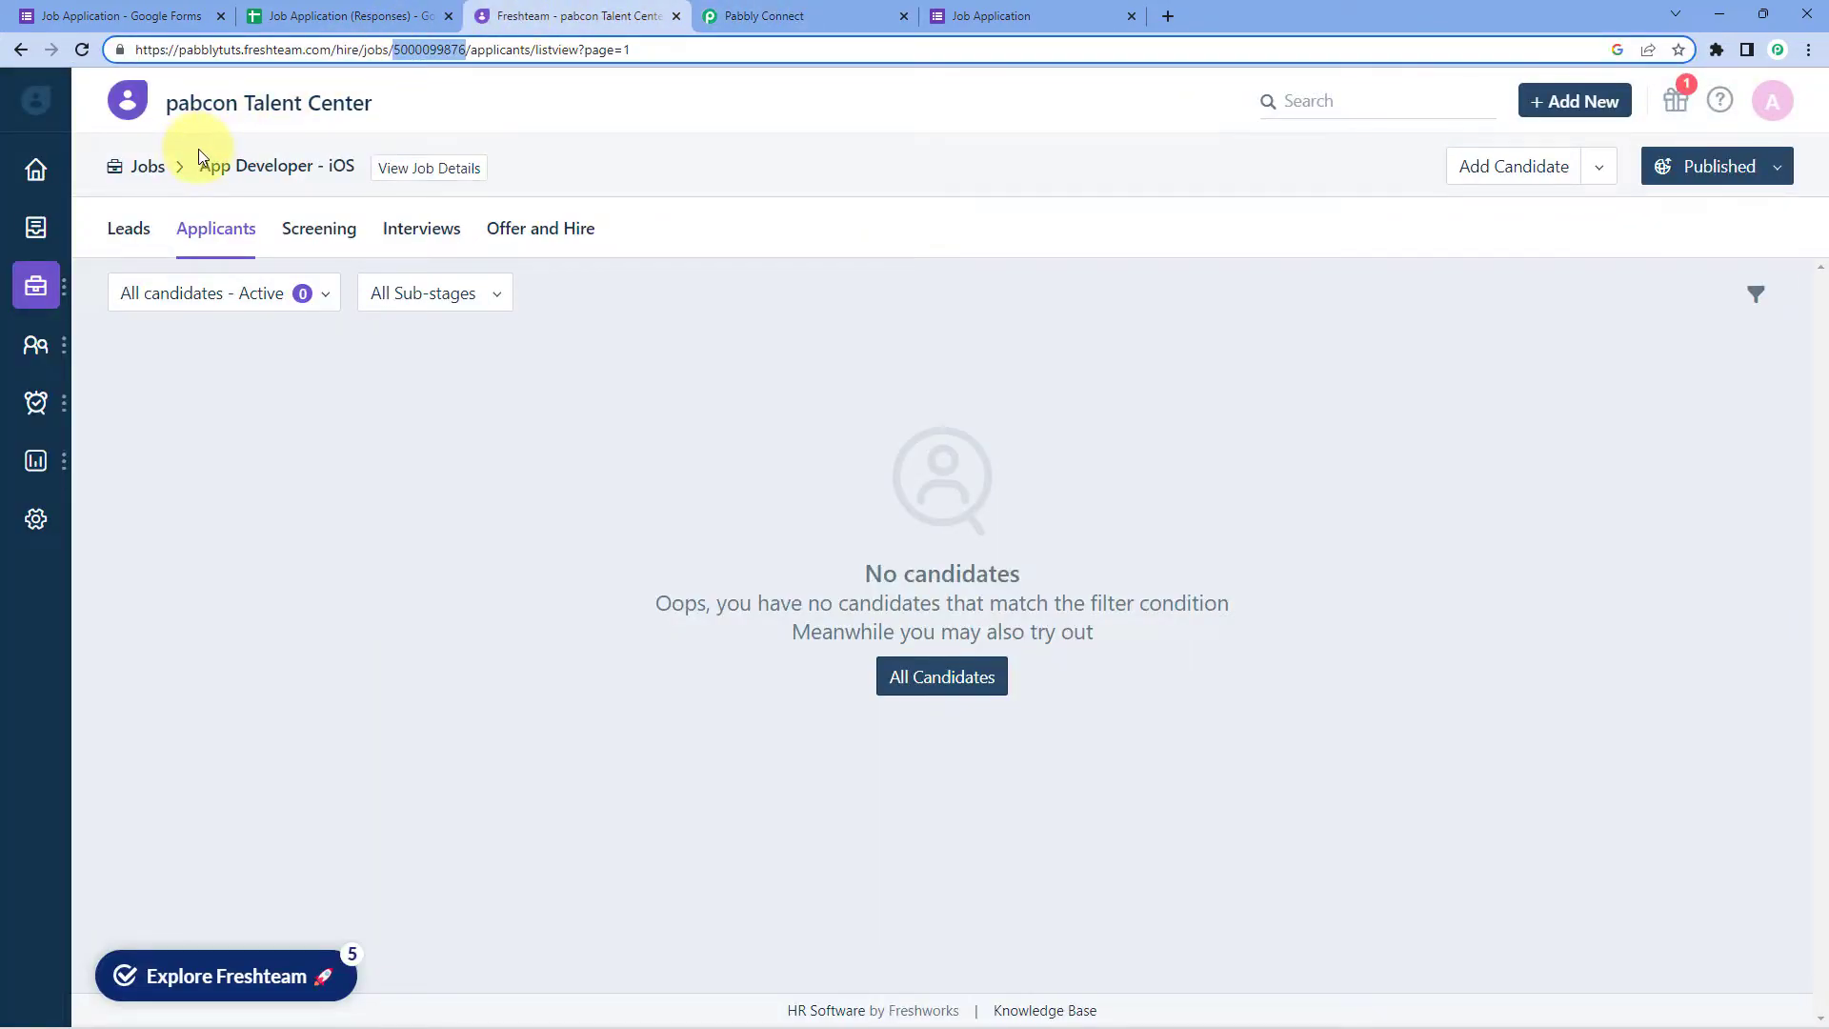
left_click(148, 167)
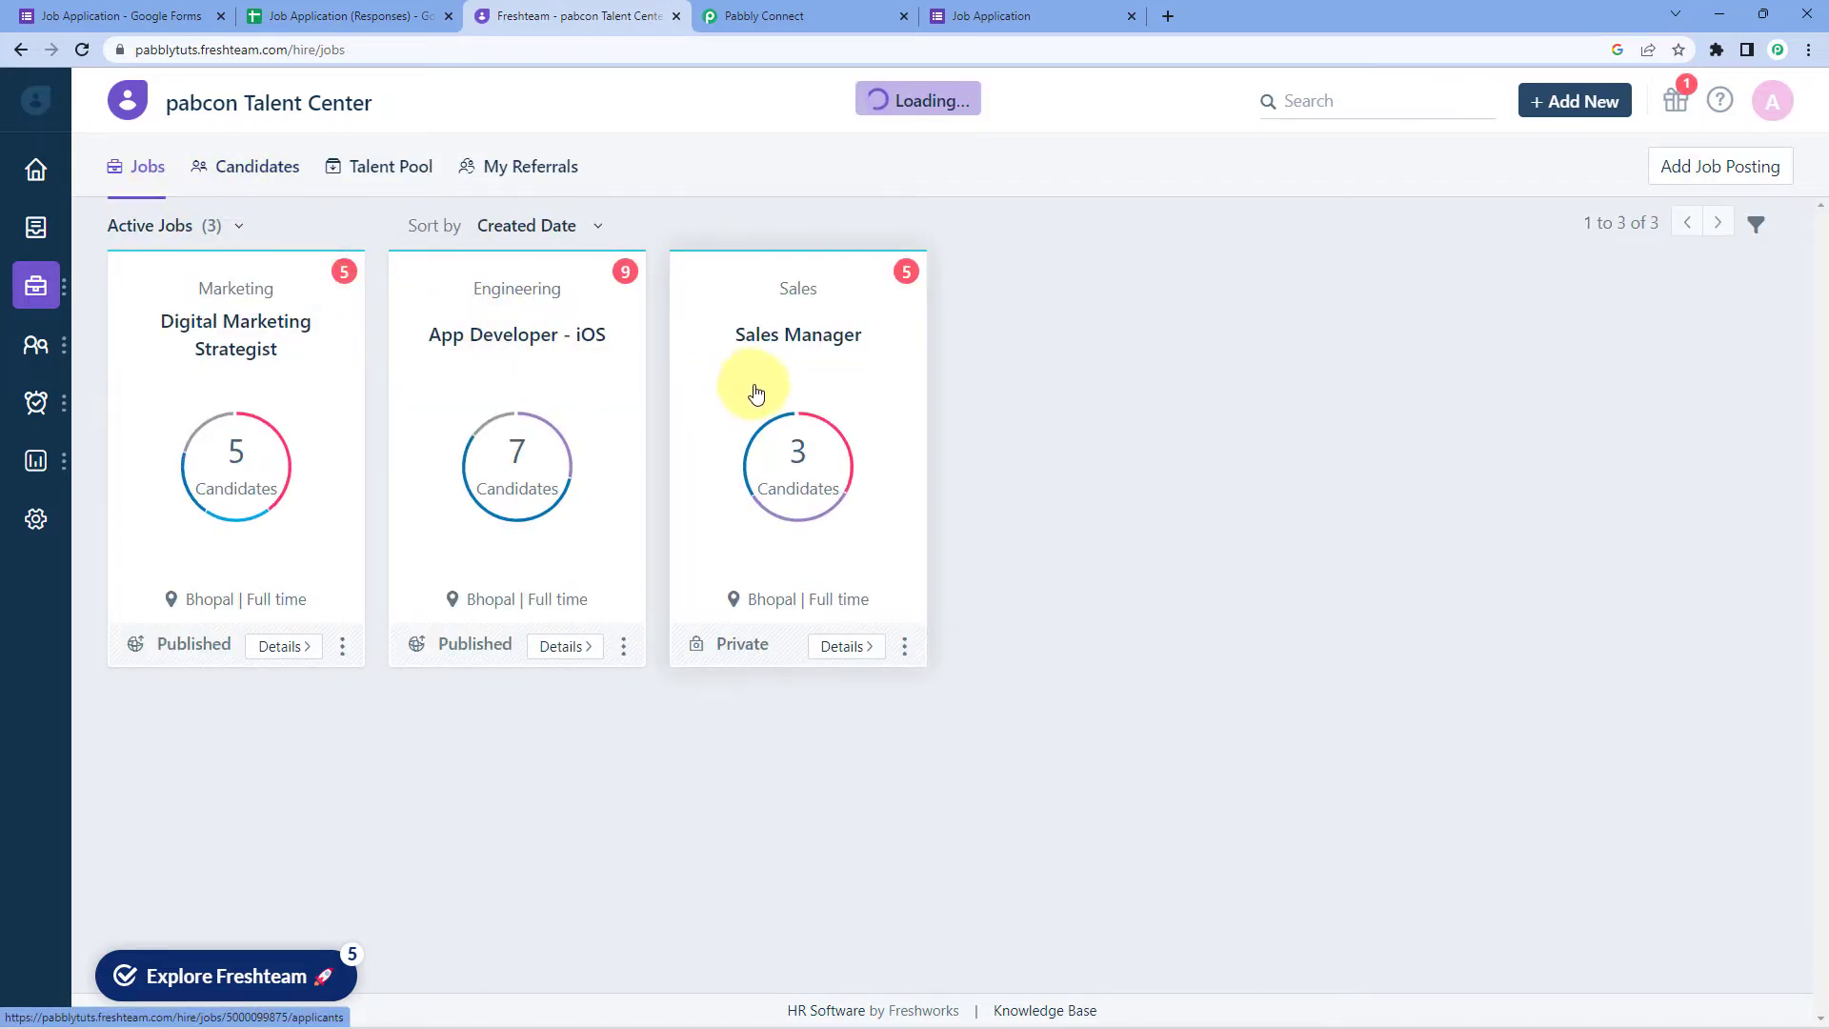
left_click(751, 386)
double_click(400, 50)
right_click(446, 56)
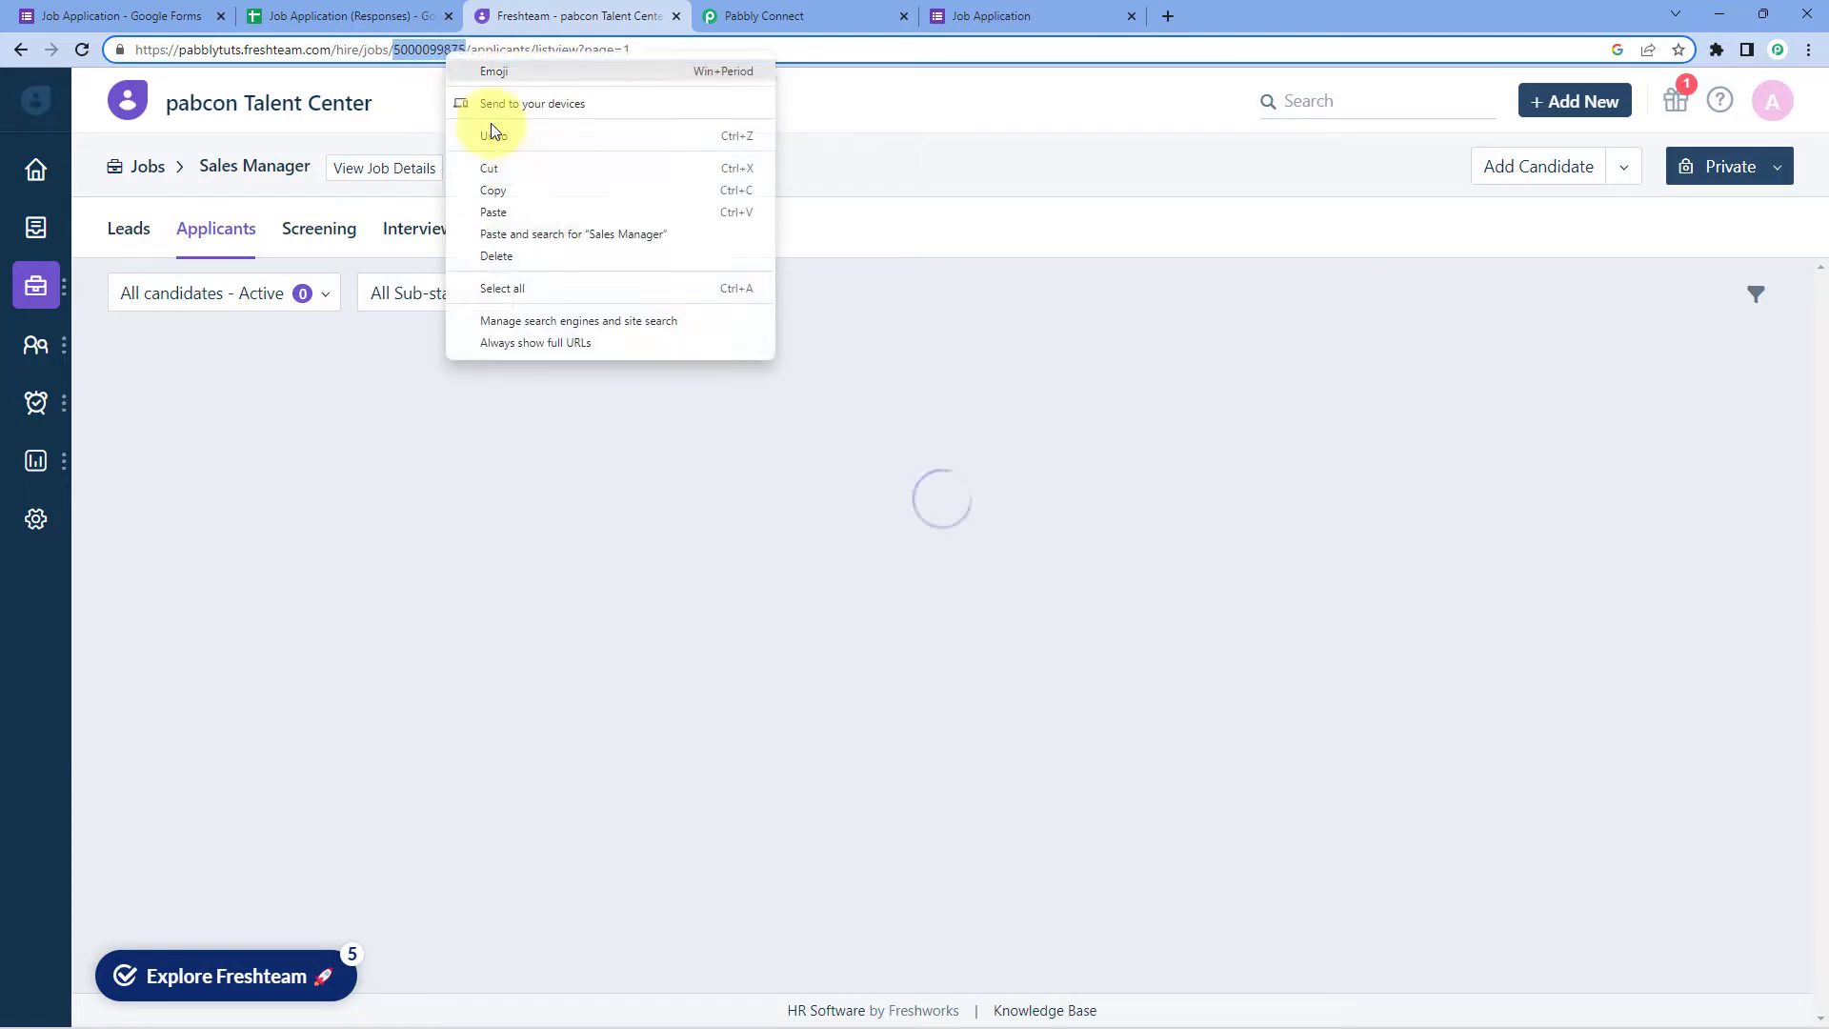
left_click(499, 188)
left_click(762, 15)
left_click(843, 625)
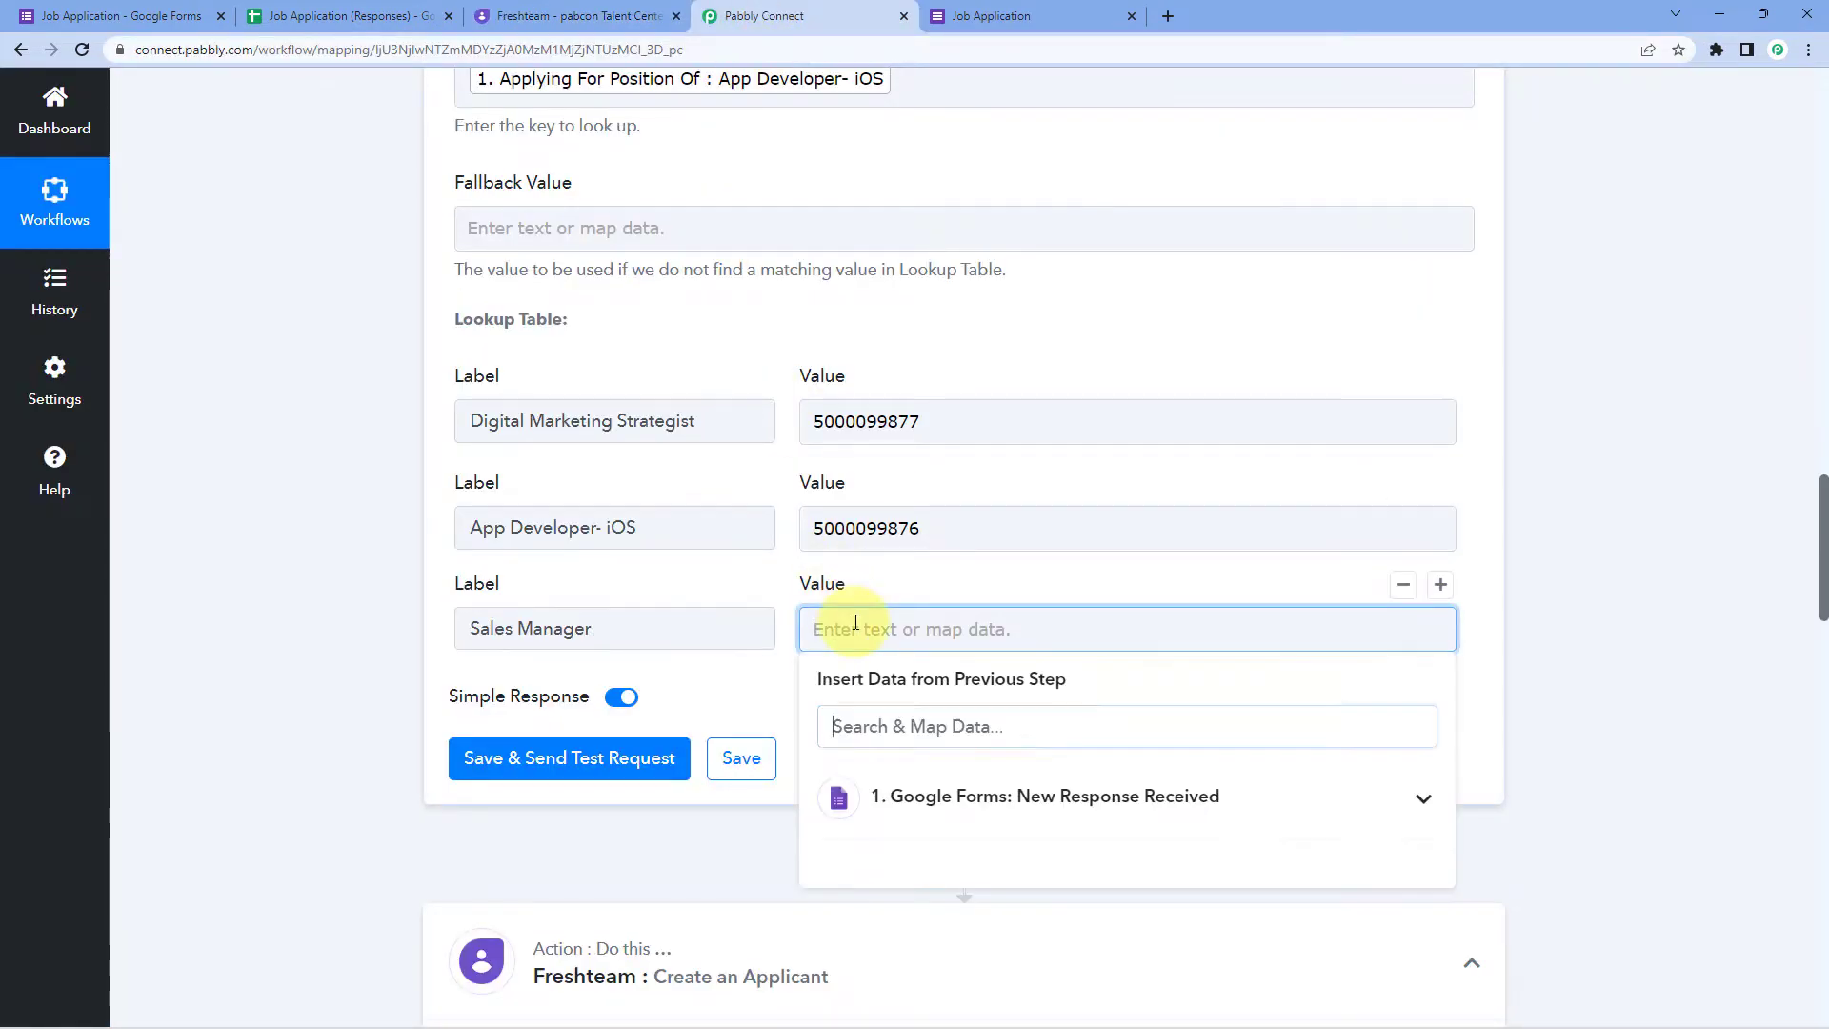
key("ctrl+v")
left_click(747, 339)
scroll(800, 328, "up", 2)
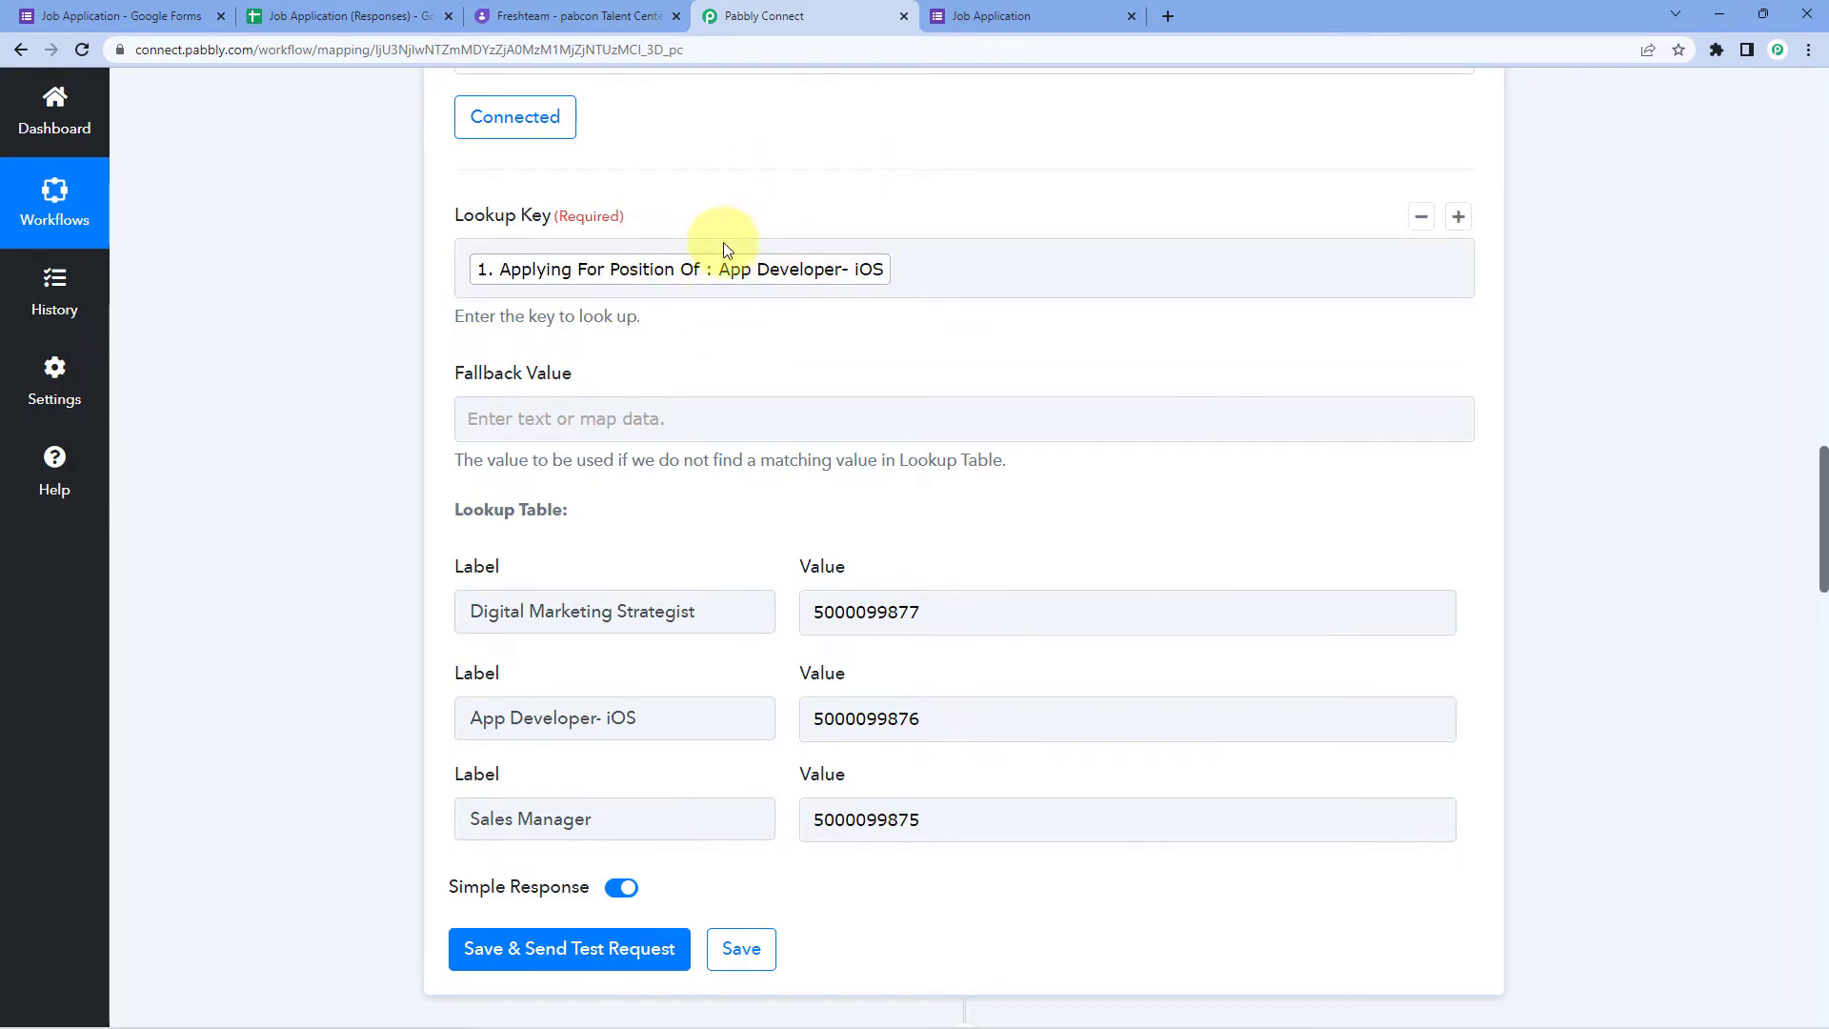
scroll(724, 276, "down", 1)
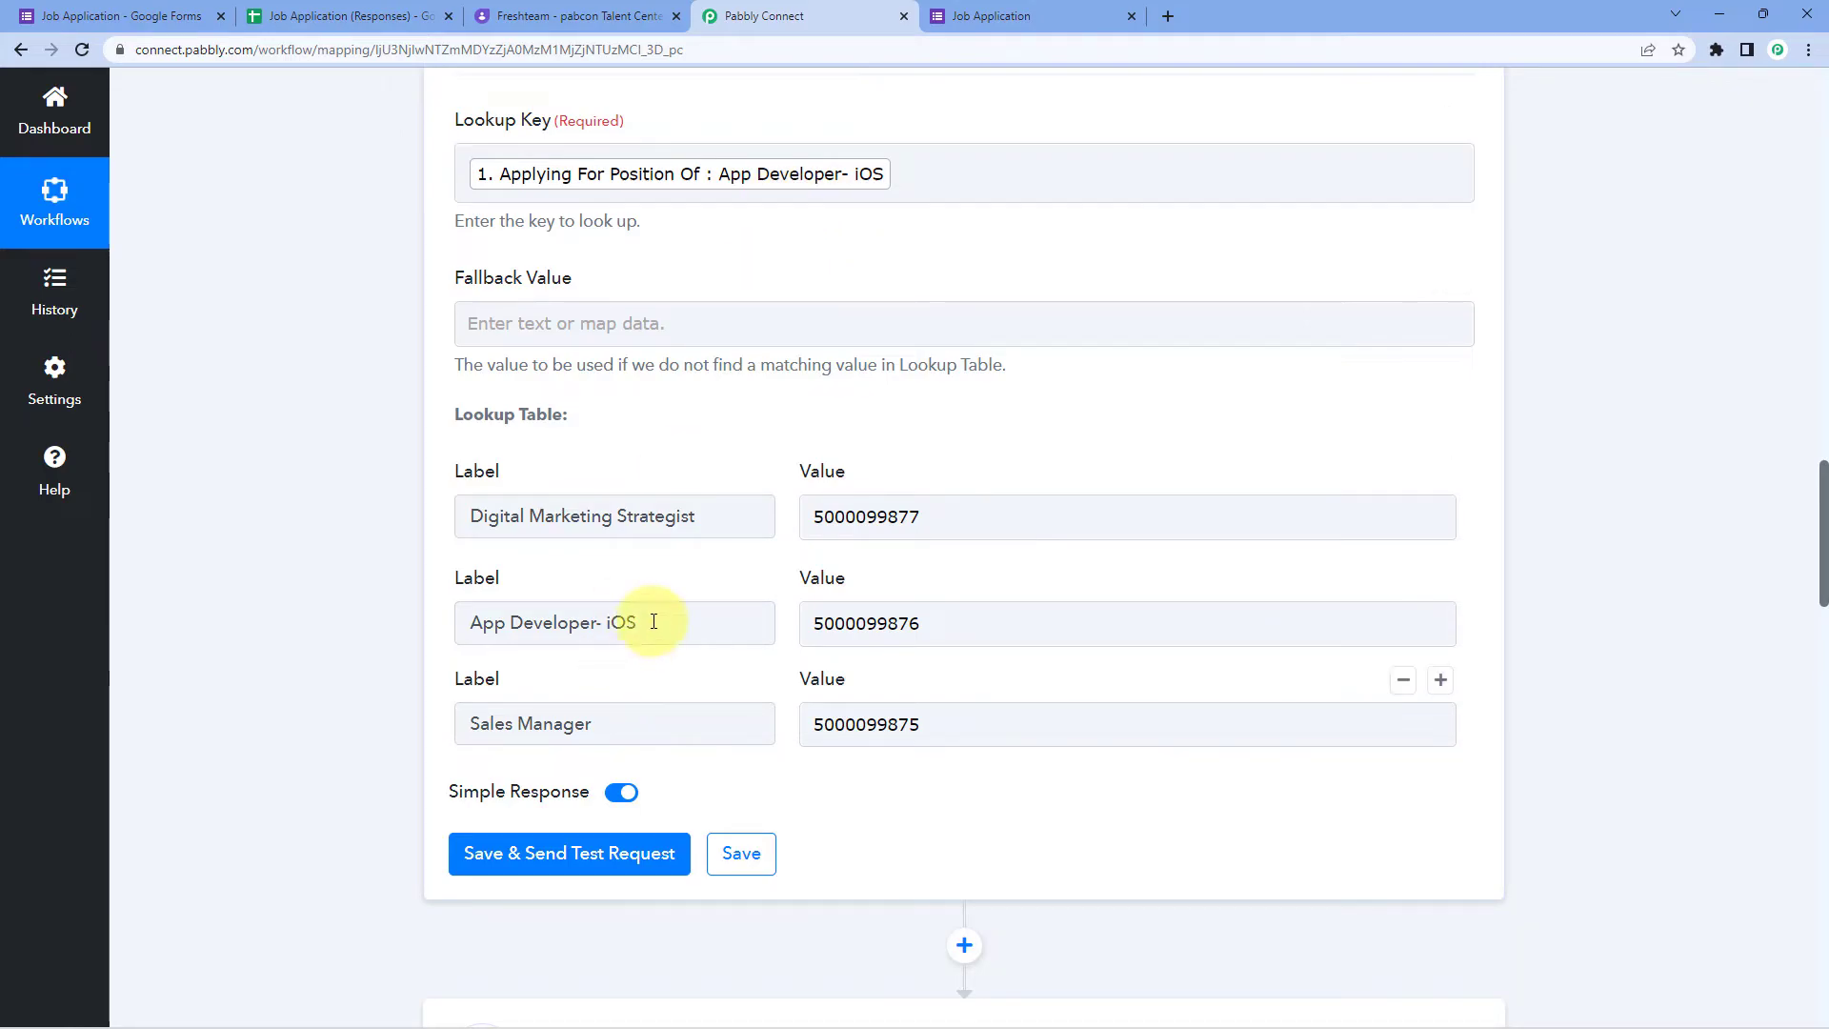
left_click_drag(654, 622, 424, 636)
left_click(910, 623)
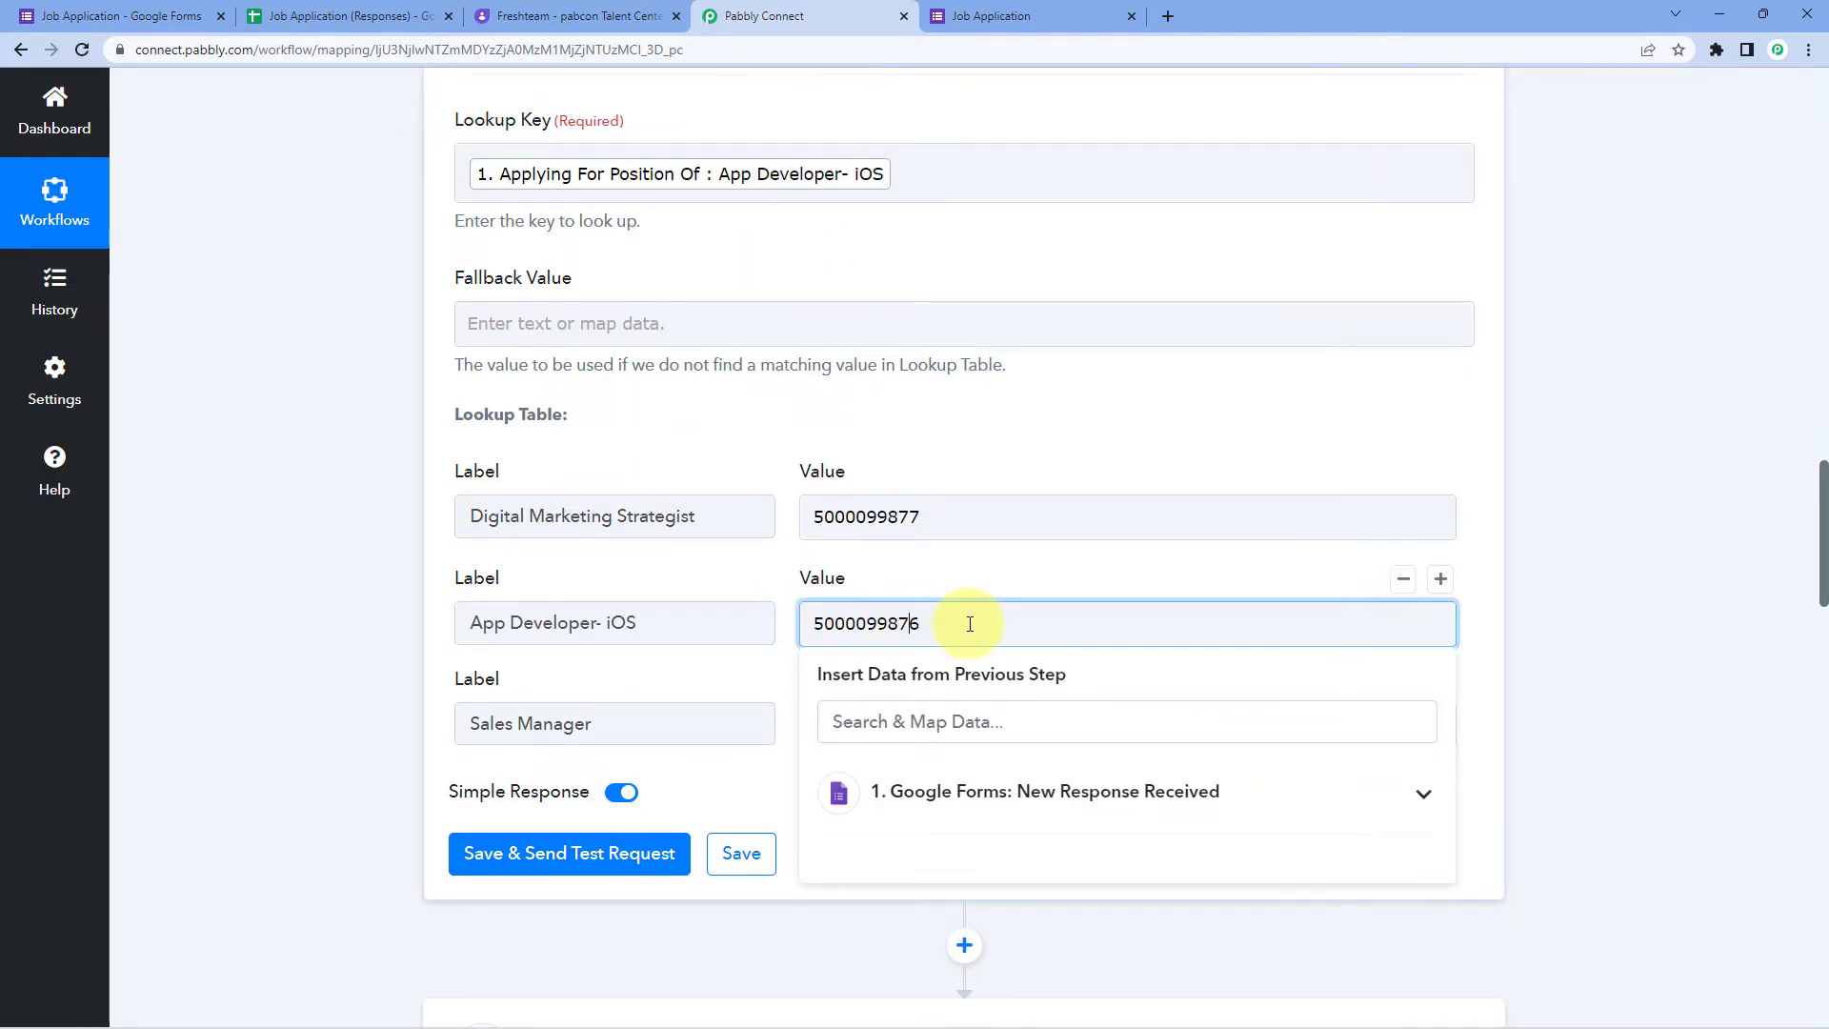
left_click(803, 591)
left_click(922, 630)
left_click(937, 582)
scroll(557, 614, "down", 1)
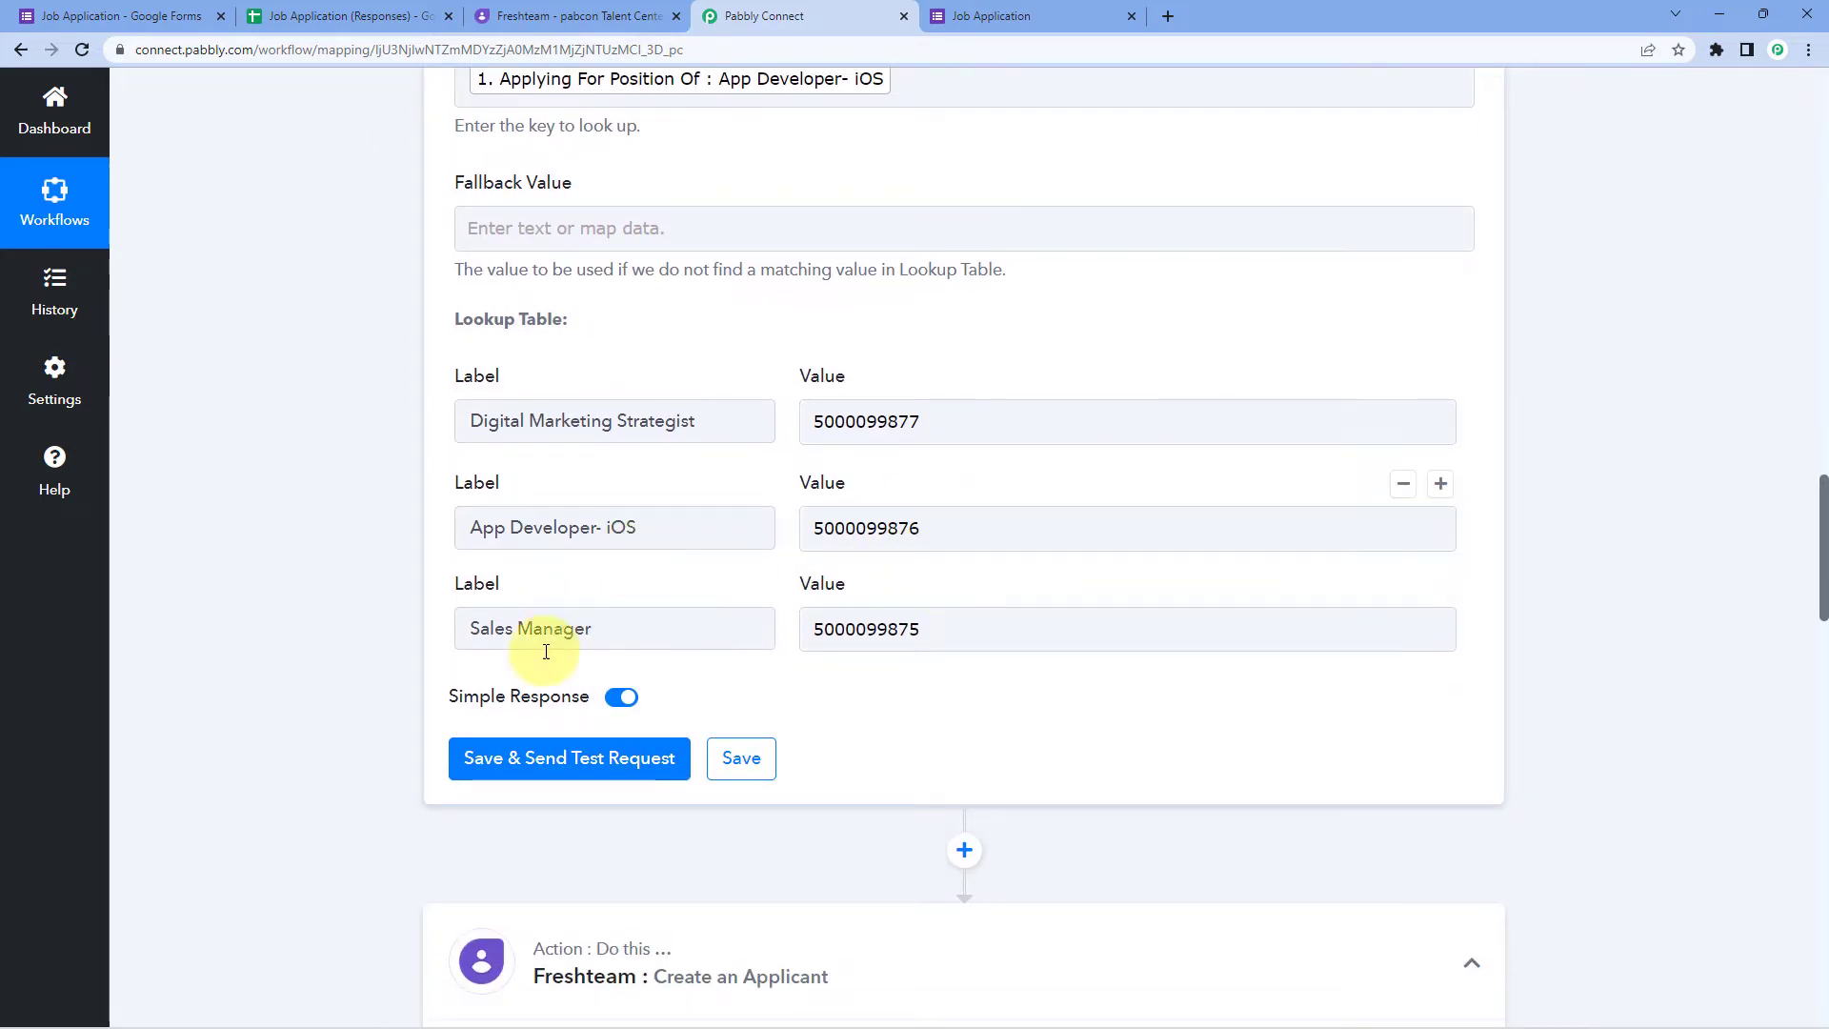
left_click(613, 758)
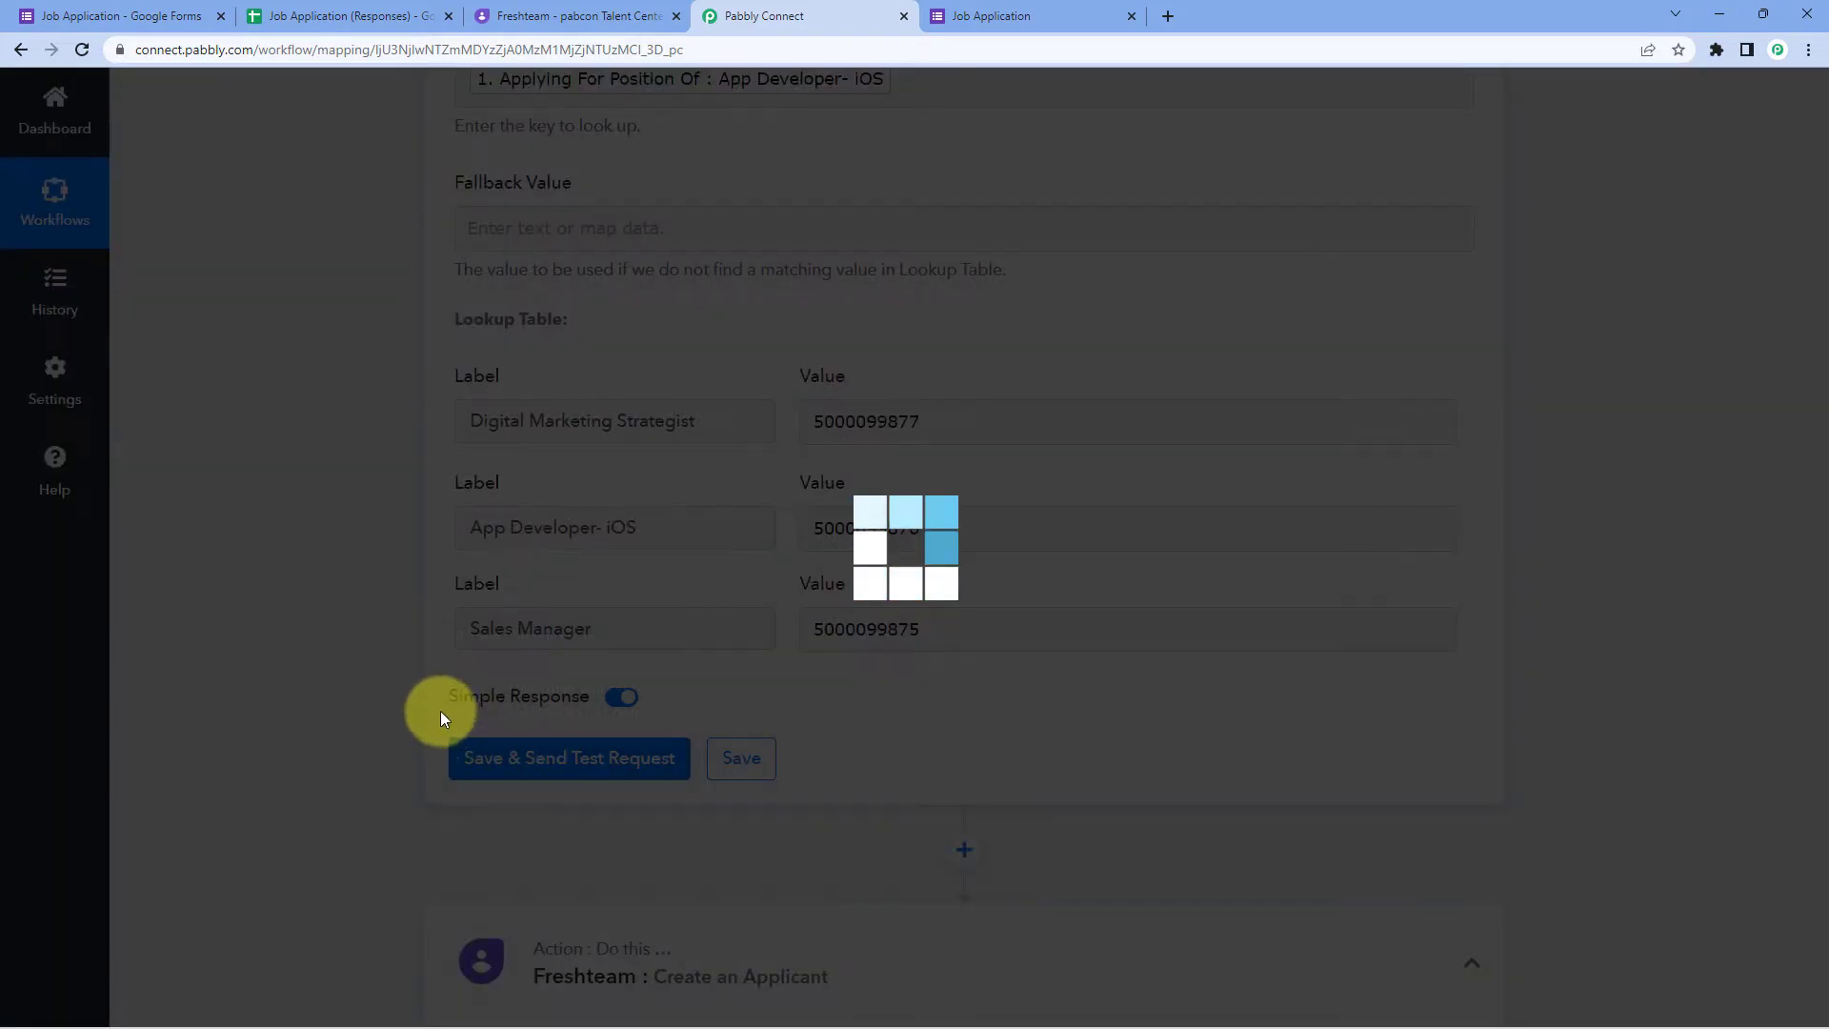
scroll(923, 713, "down", 1)
scroll(931, 702, "up", 1)
scroll(931, 702, "down", 2)
scroll(969, 548, "up", 3)
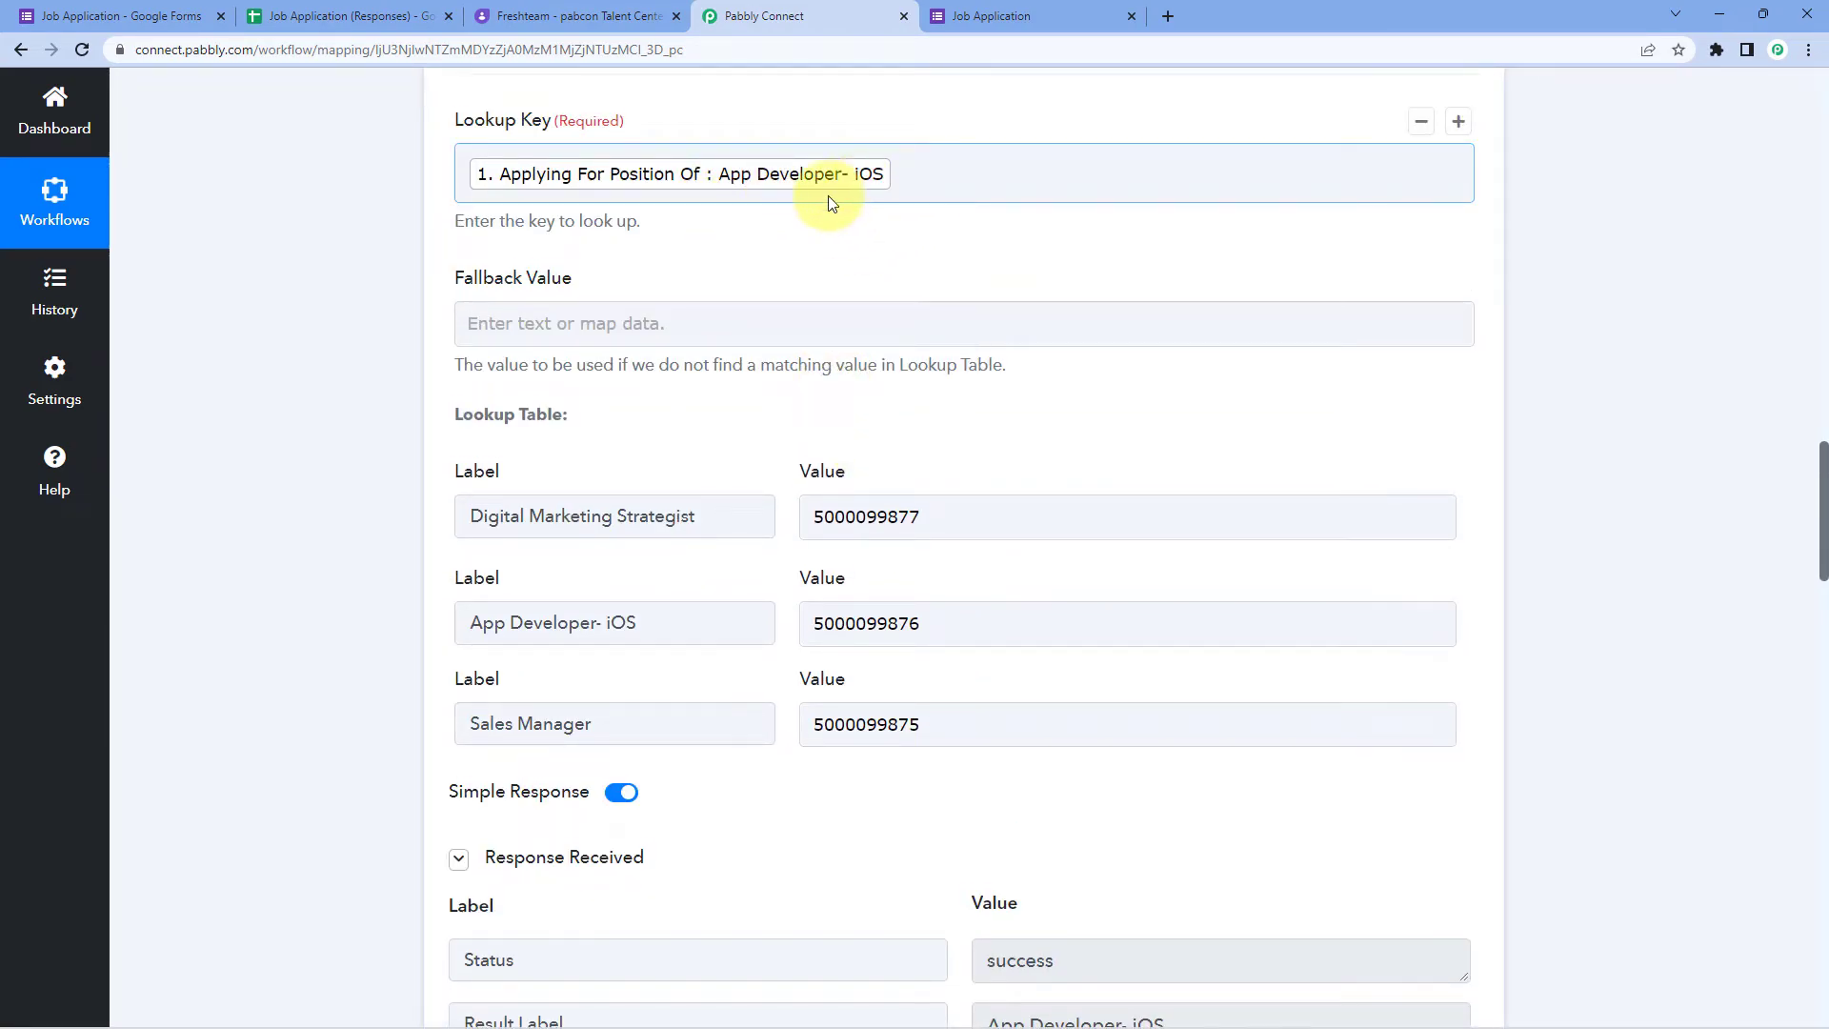
scroll(831, 197, "down", 2)
left_click_drag(1130, 897, 956, 901)
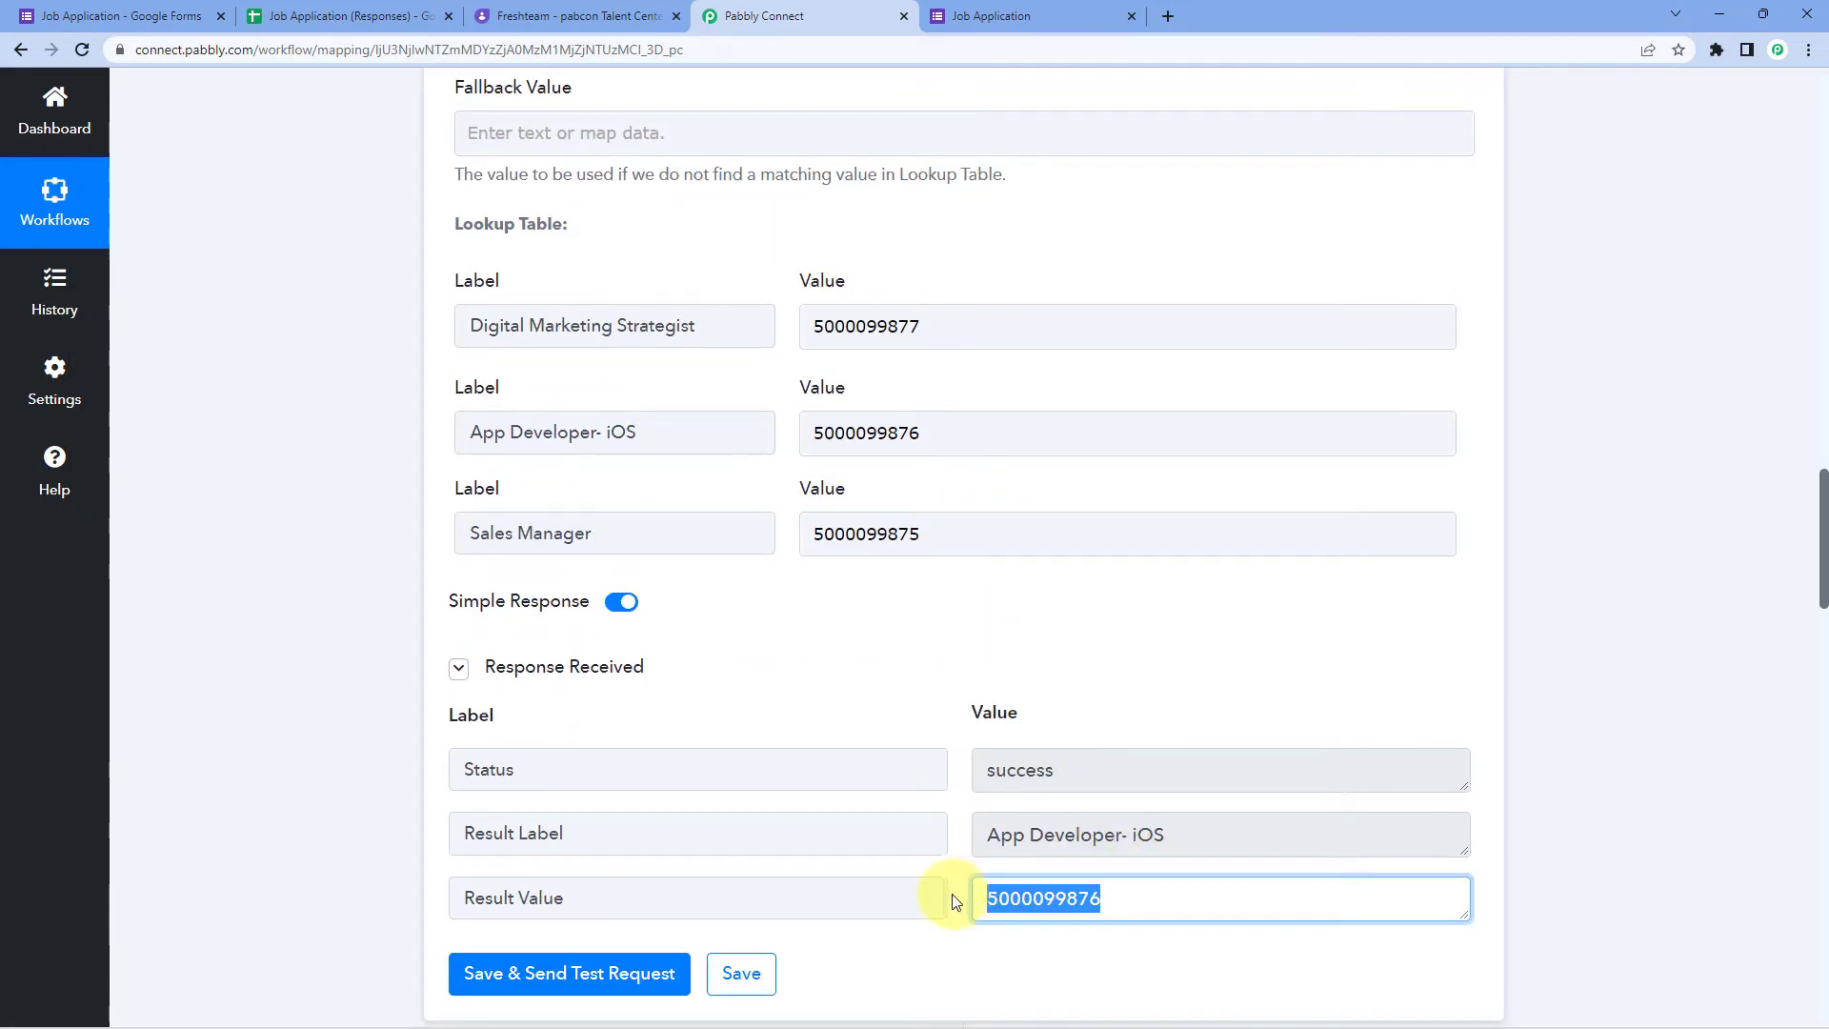
double_click(943, 425)
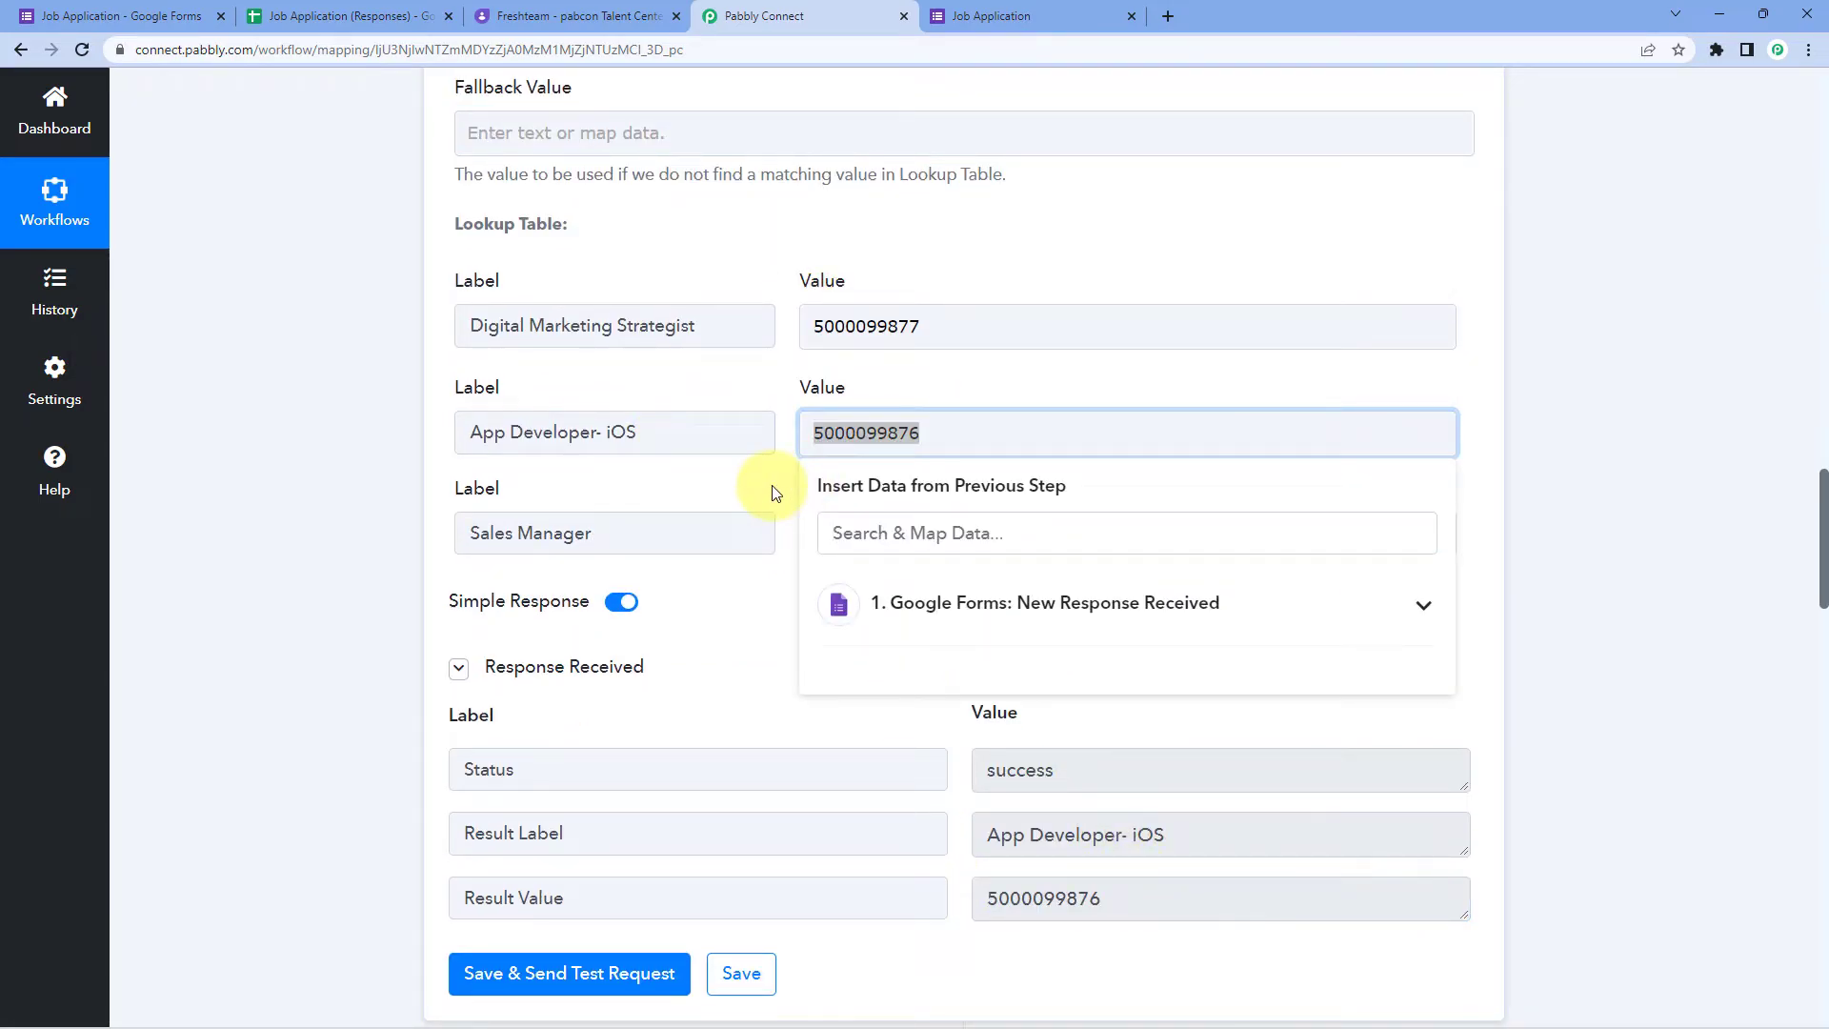
left_click(774, 494)
left_click(948, 437)
left_click(951, 392)
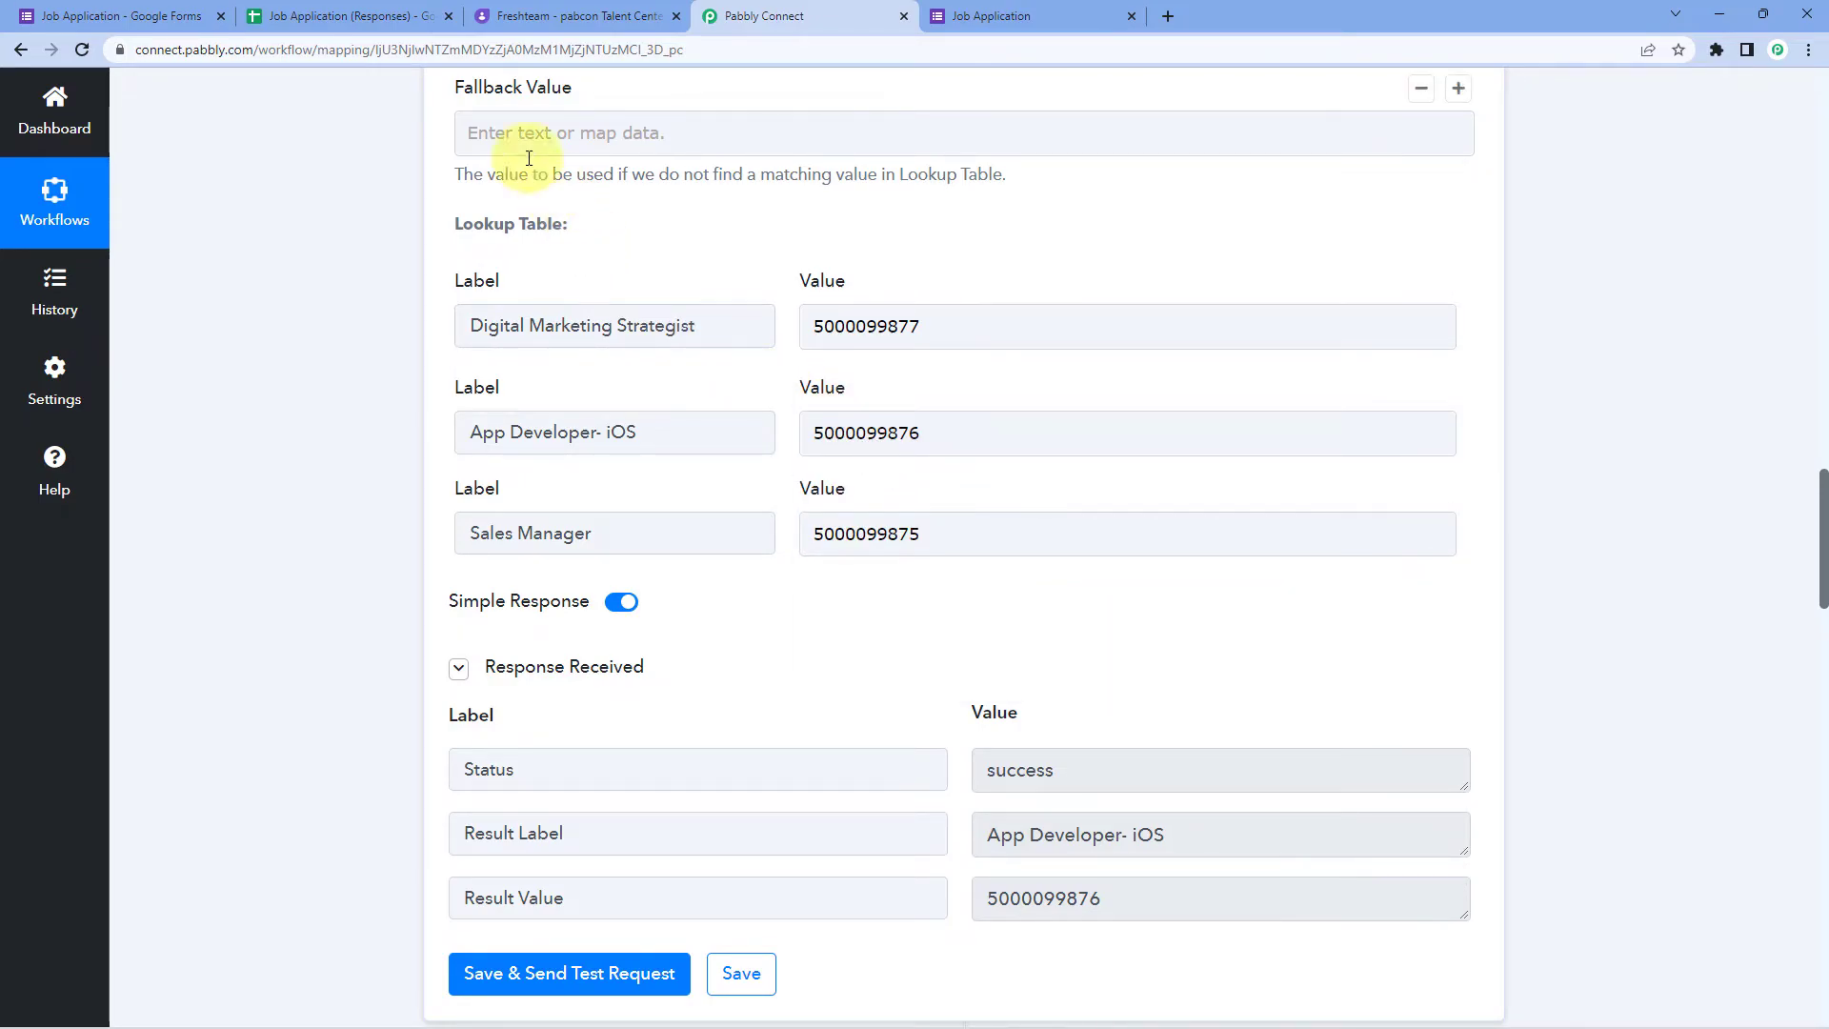
left_click(157, 10)
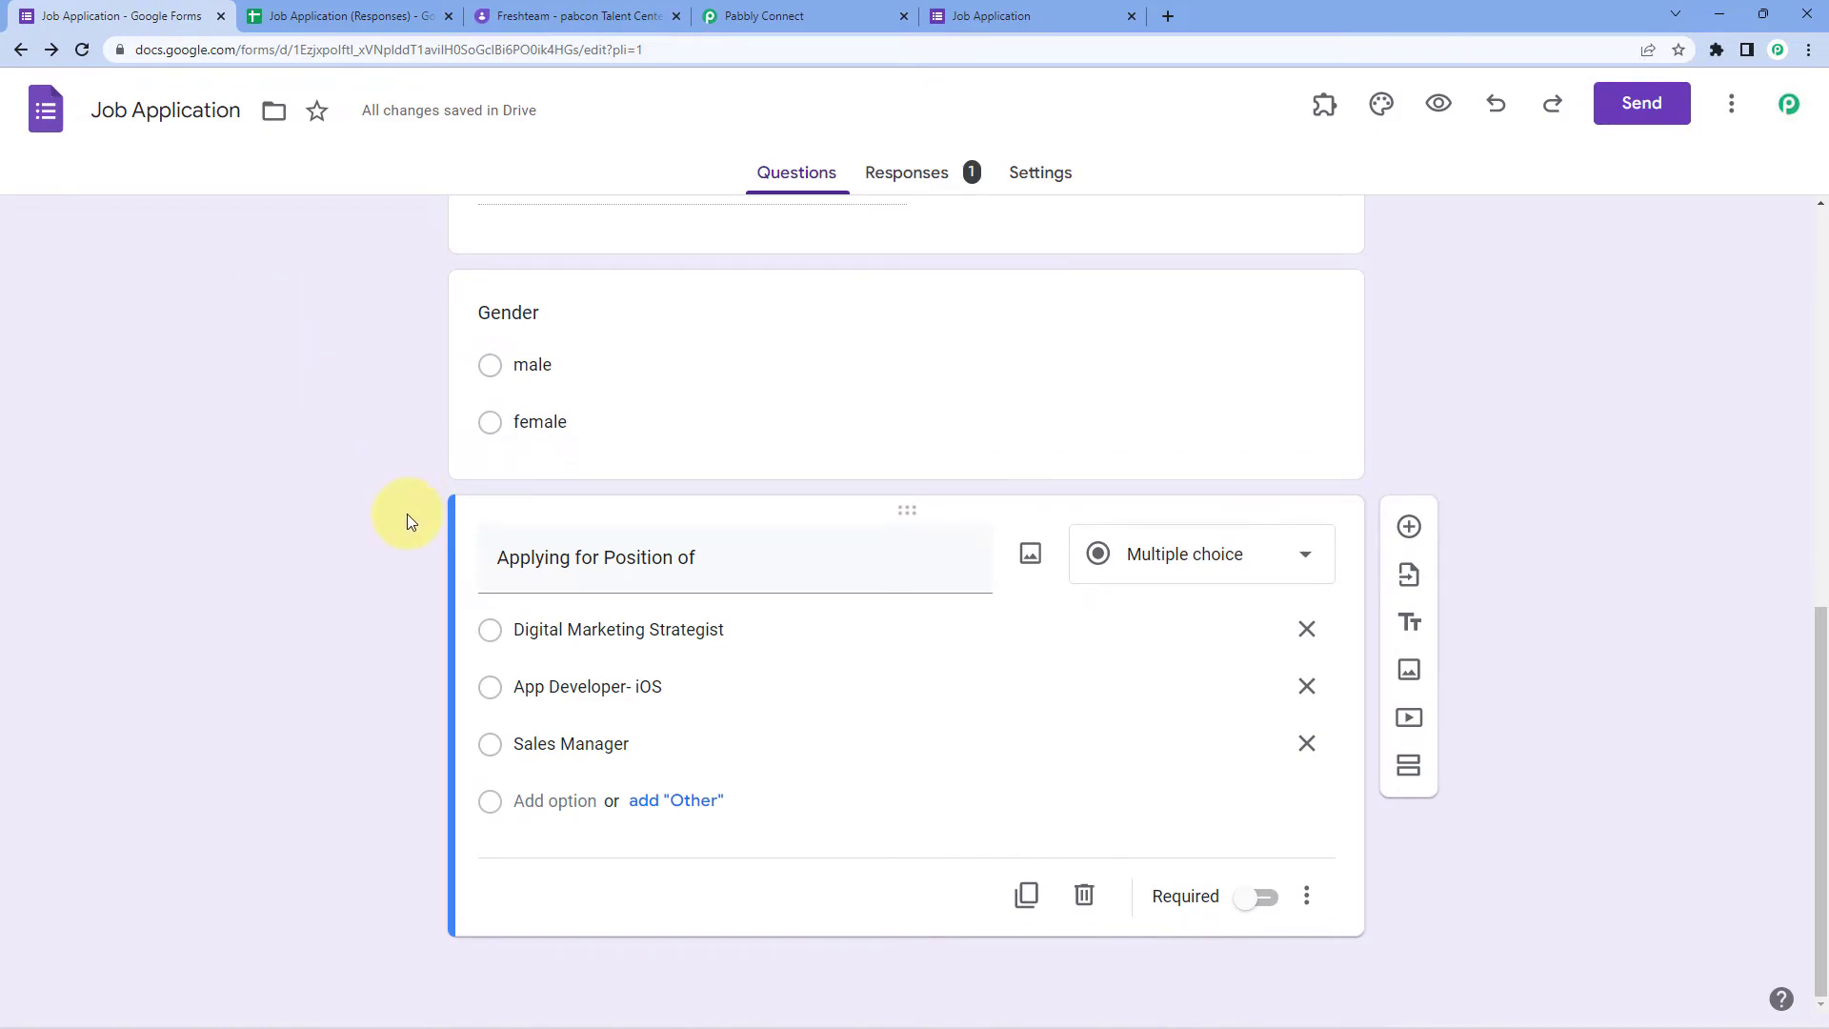
scroll(353, 505, "up", 2)
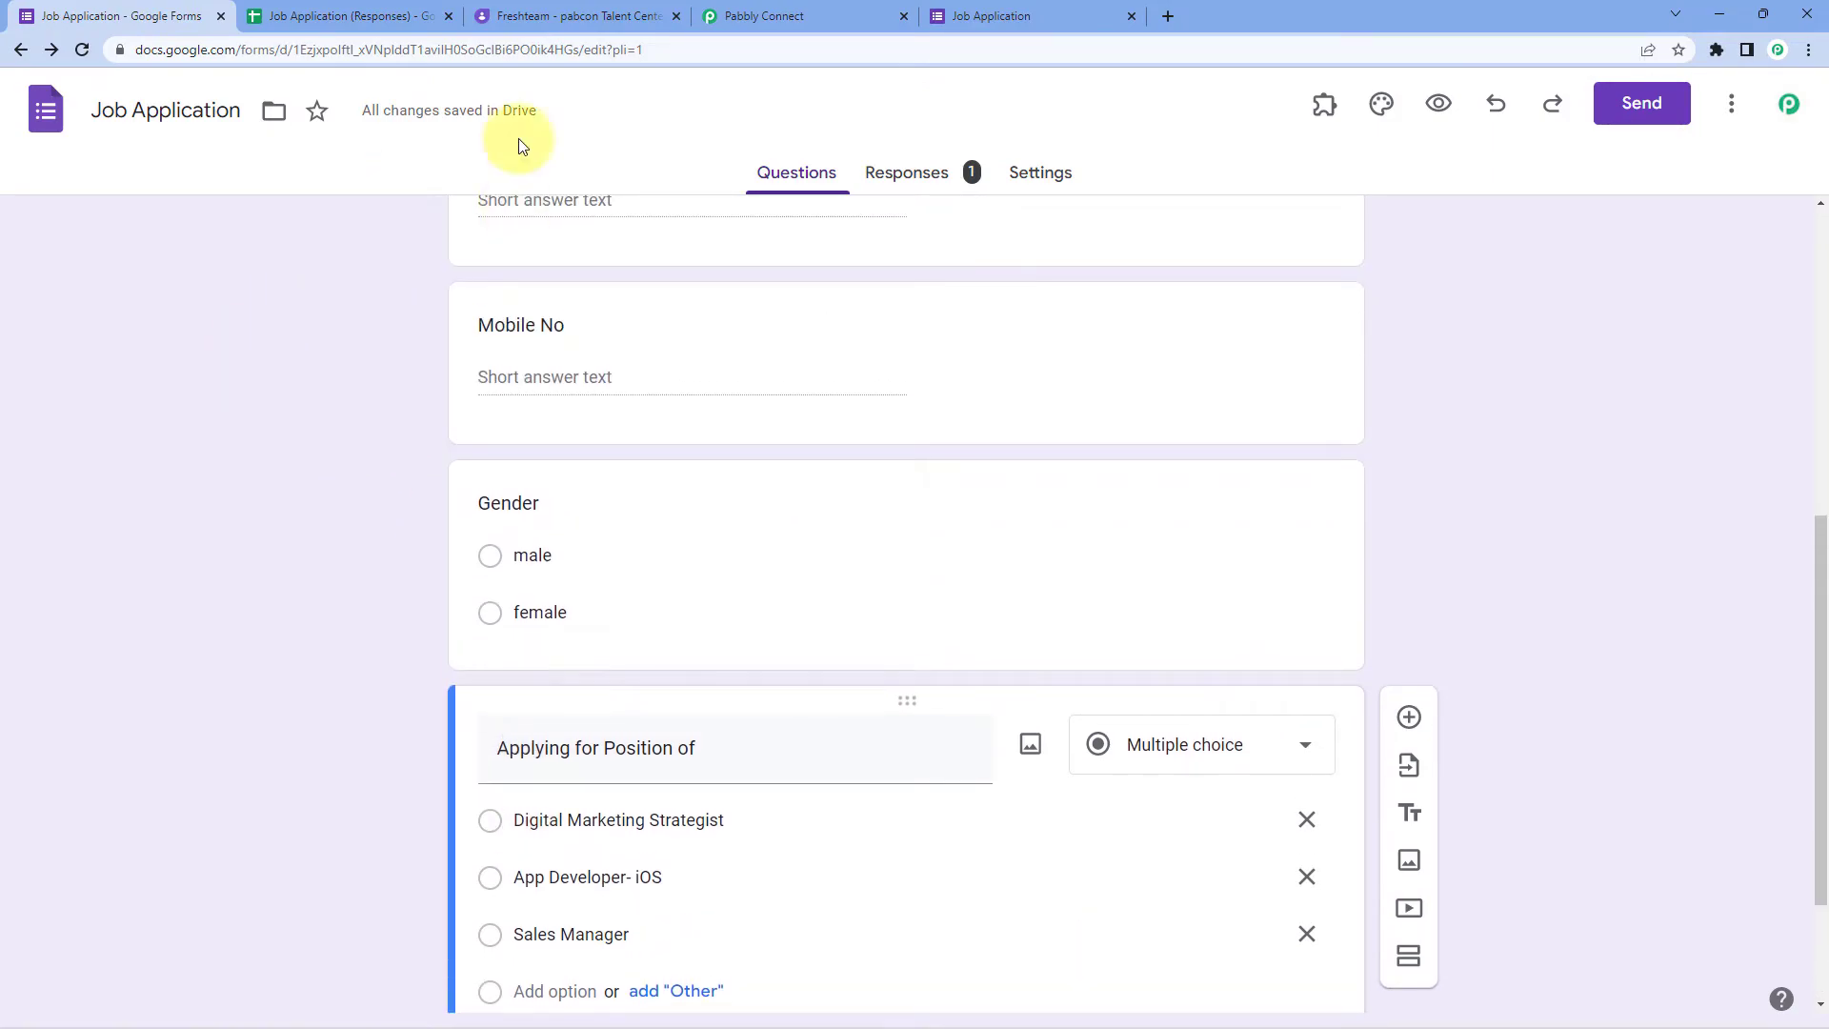
left_click(762, 16)
scroll(371, 560, "down", 3)
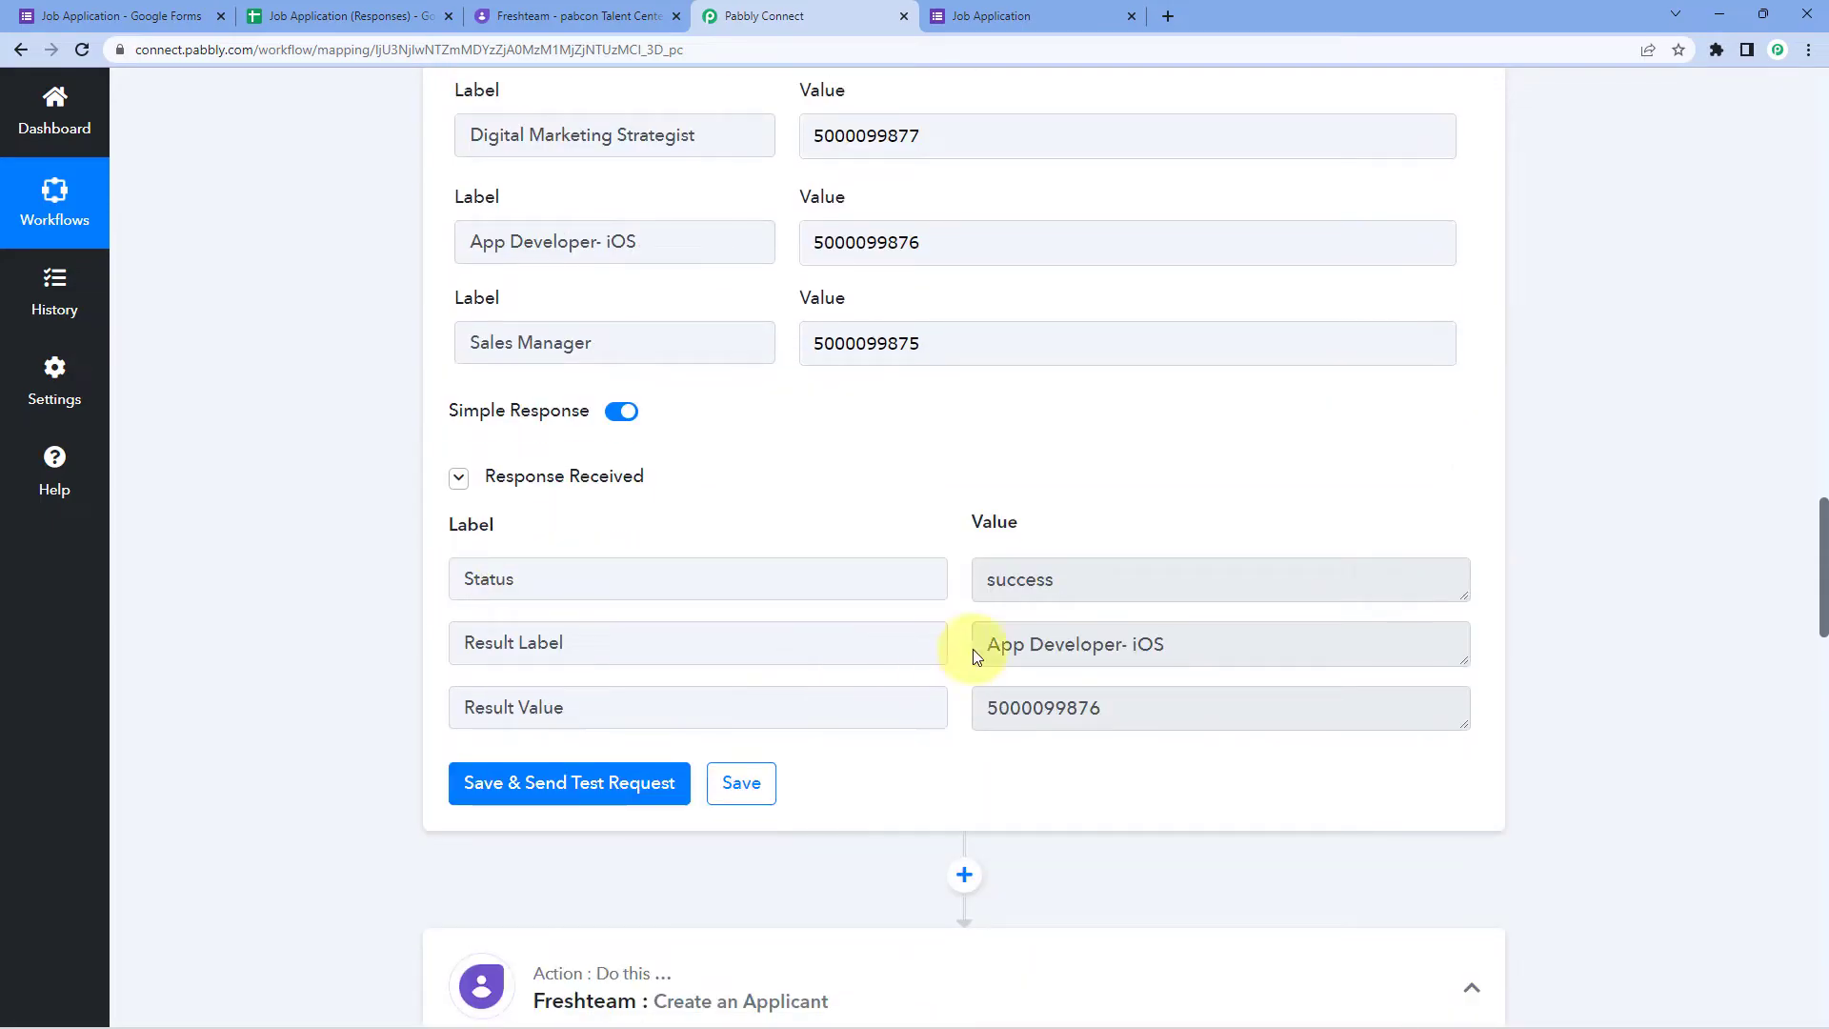
left_click_drag(976, 710, 934, 710)
left_click(1051, 711)
left_click(947, 515)
left_click_drag(1135, 708, 982, 710)
left_click(923, 531)
scroll(923, 534, "down", 3)
scroll(1037, 368, "down", 5)
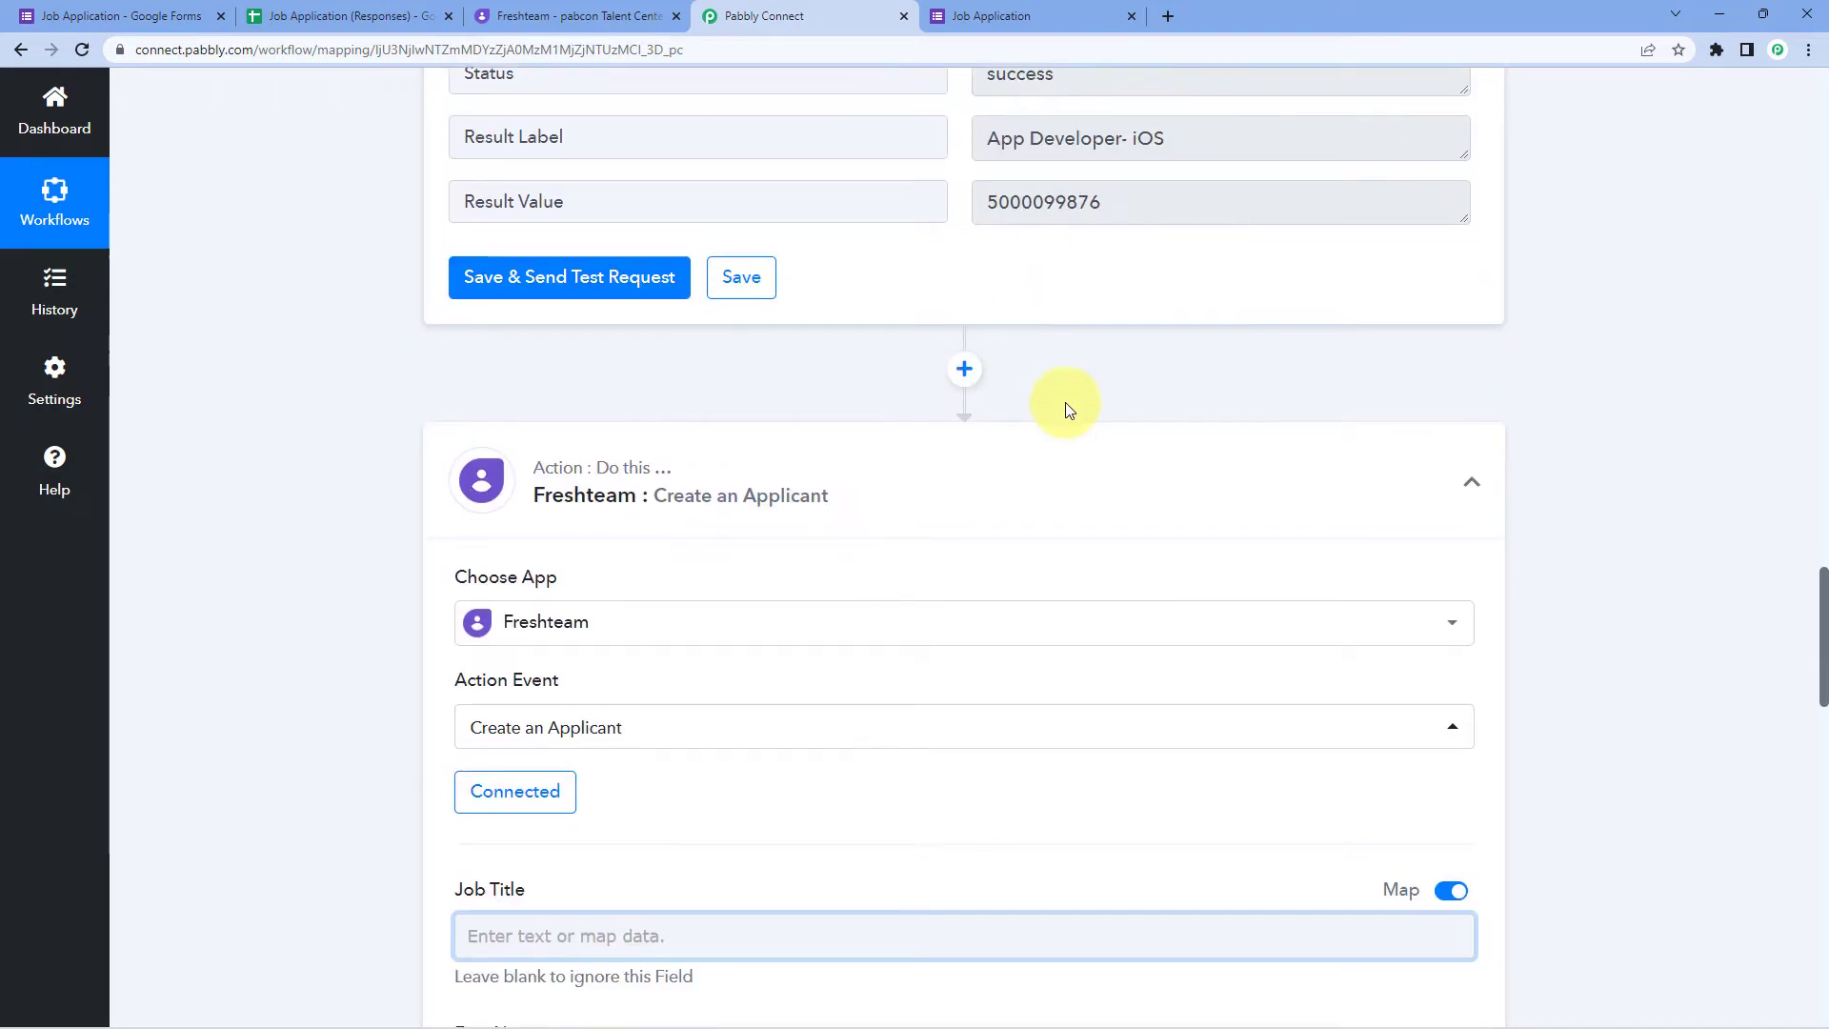
Step: Reconnect the Freshteam action using the existing Freshteam #3 connection and save it
left_click(482, 680)
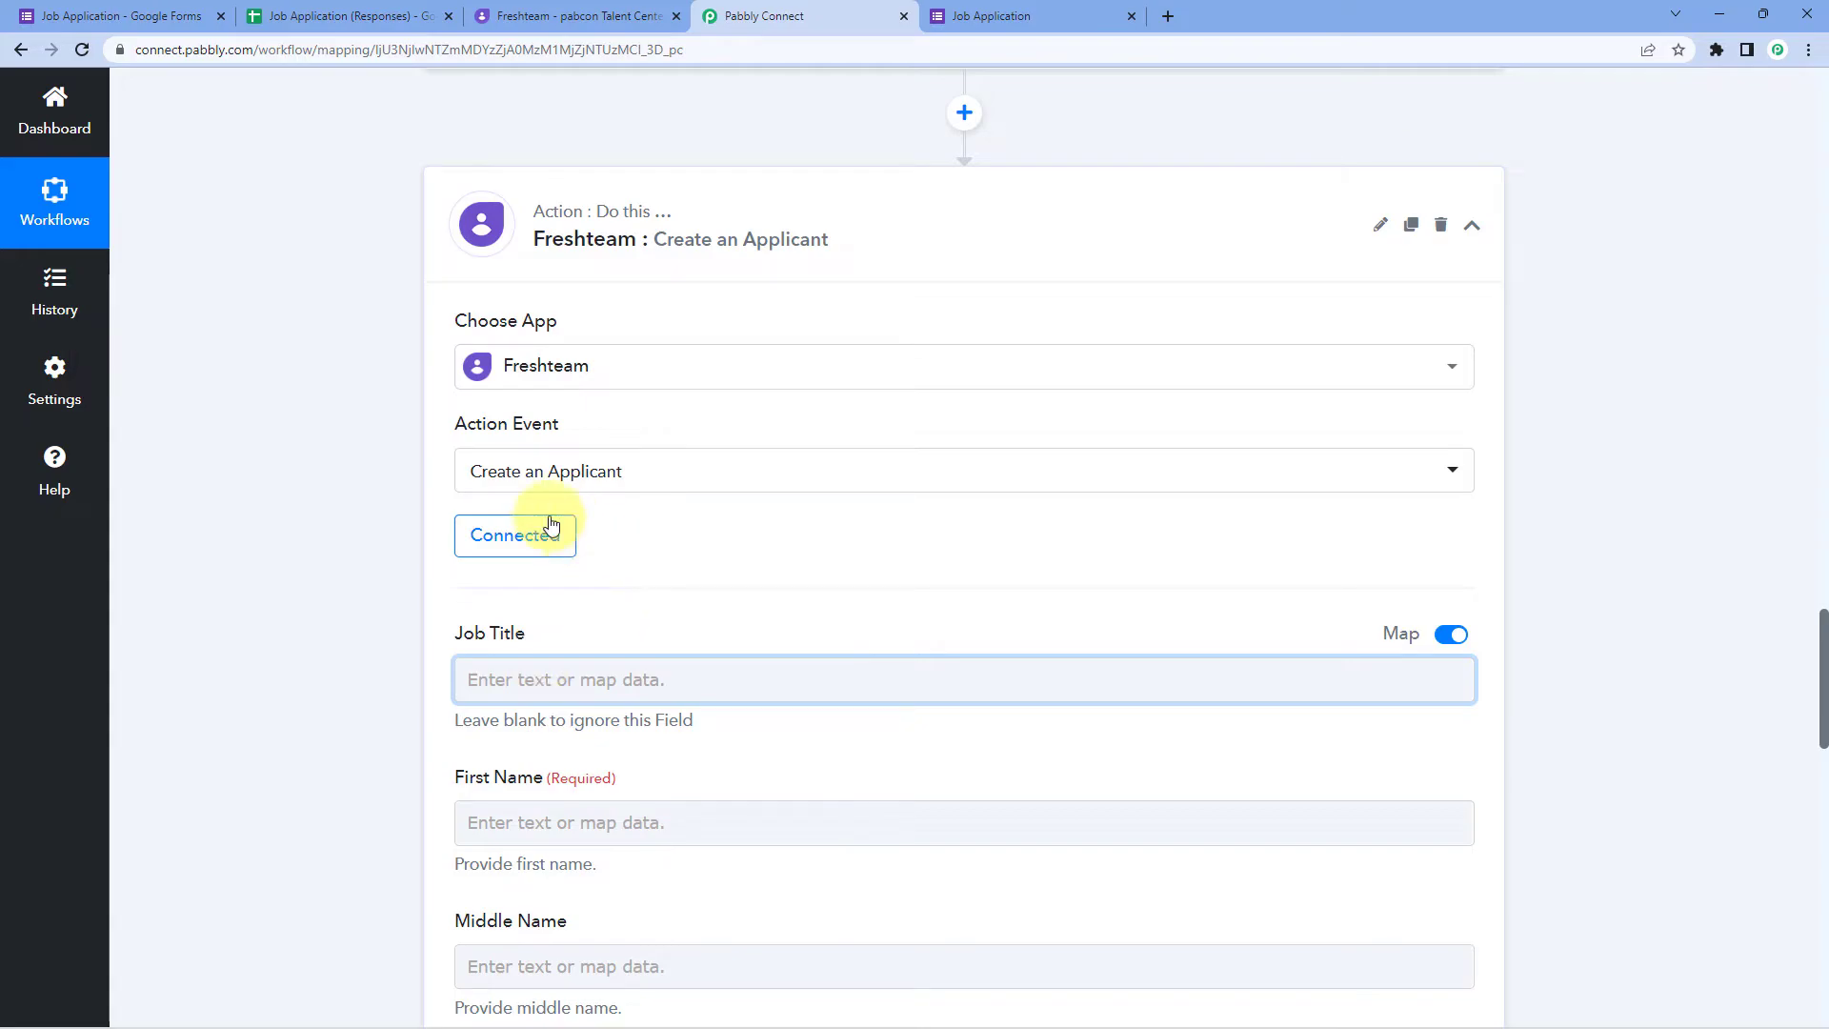
scroll(762, 570, "up", 4)
scroll(744, 467, "down", 2)
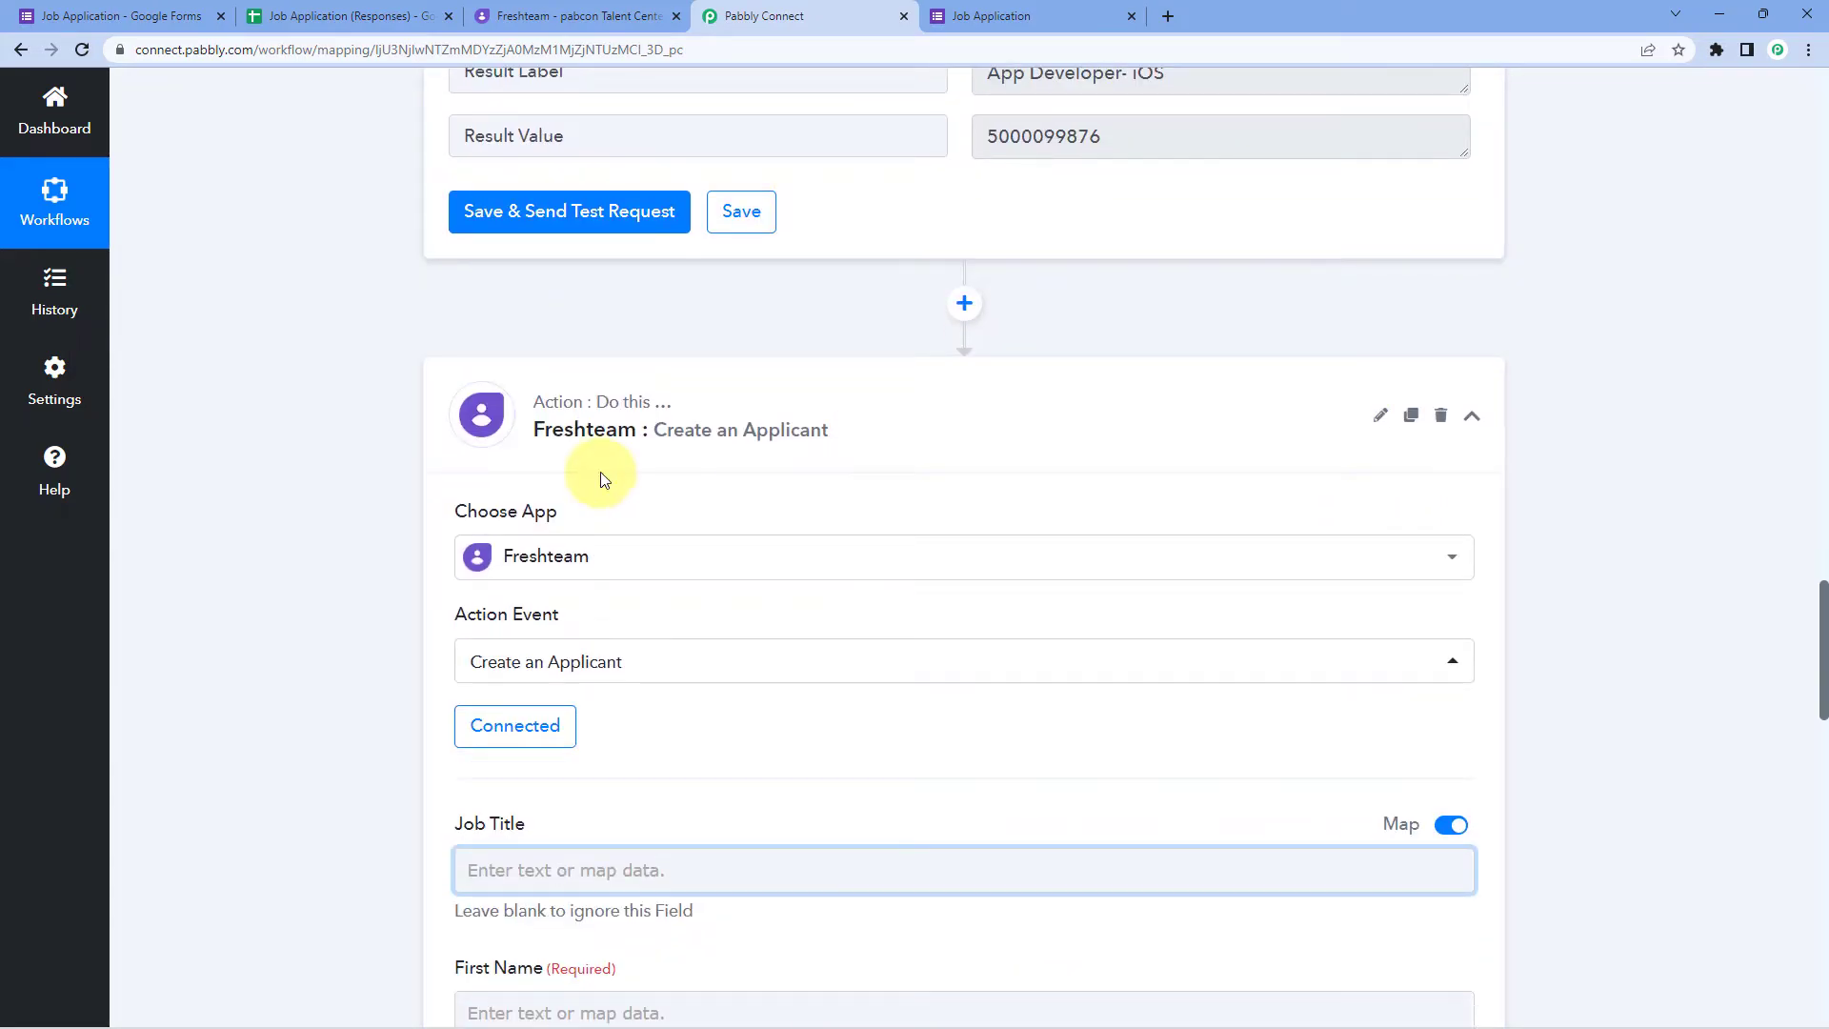
left_click(520, 739)
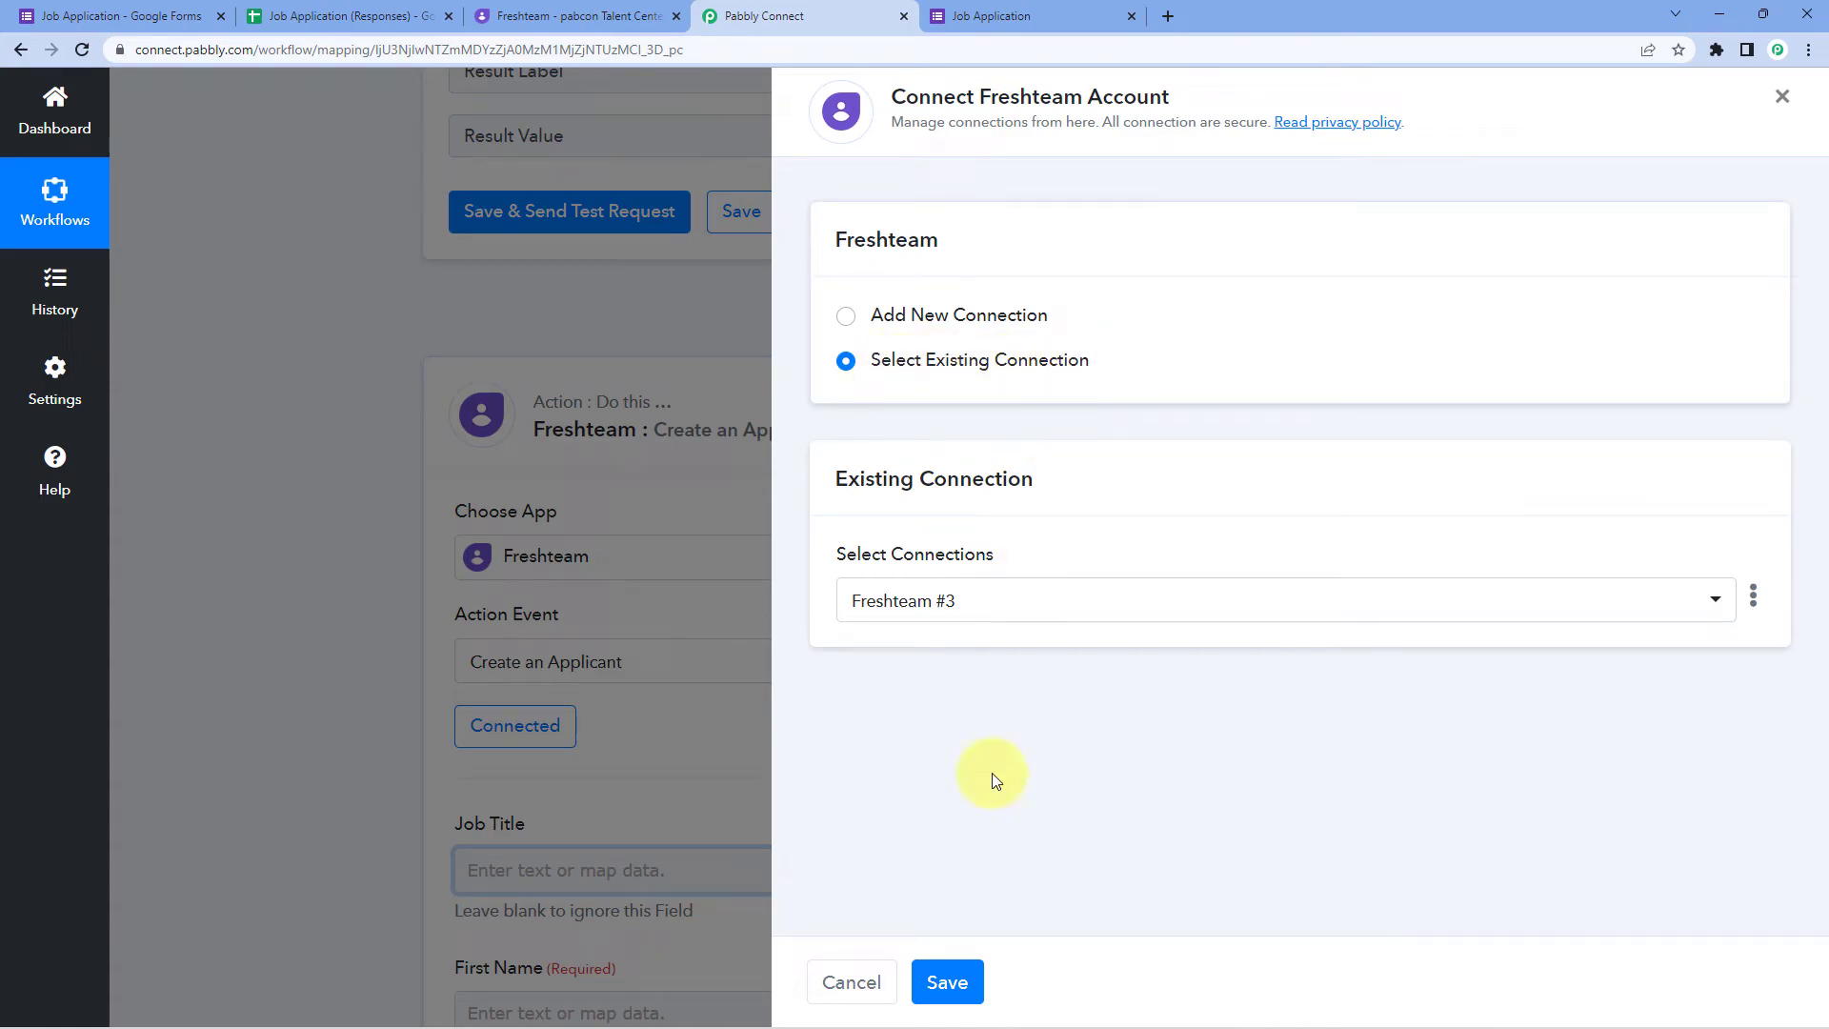
left_click(953, 982)
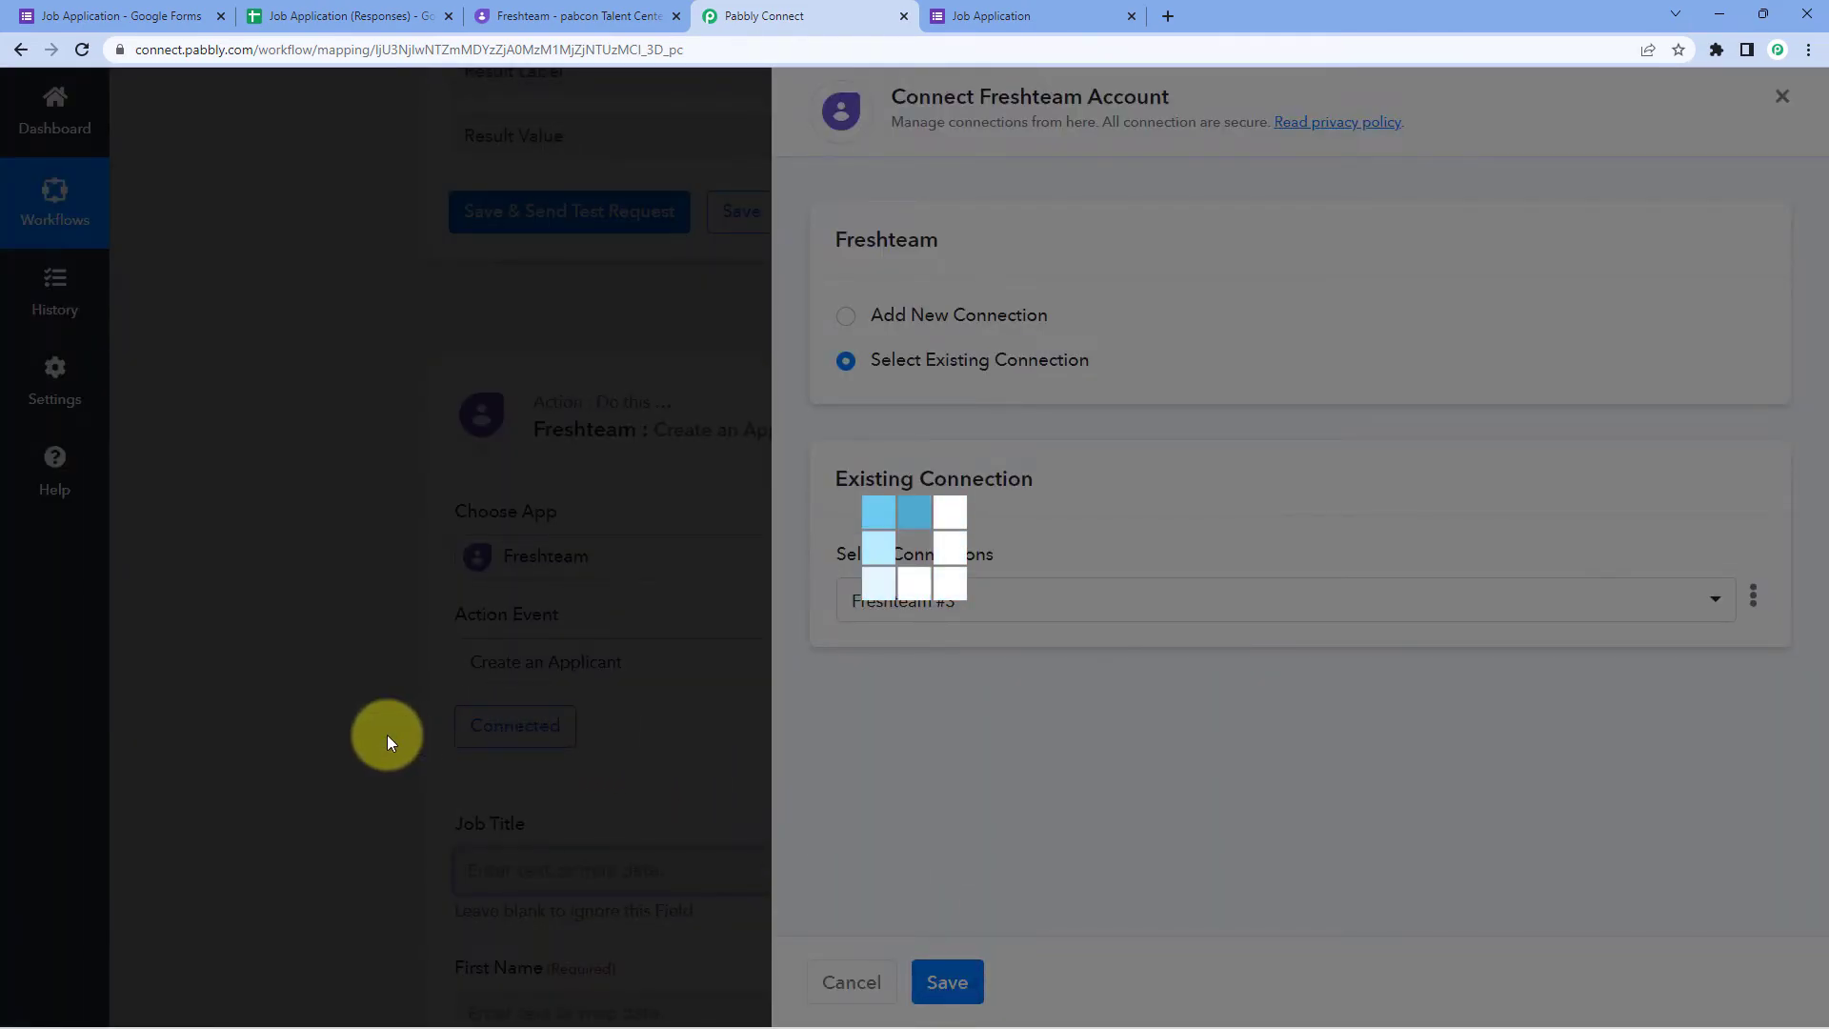
scroll(438, 700, "down", 3)
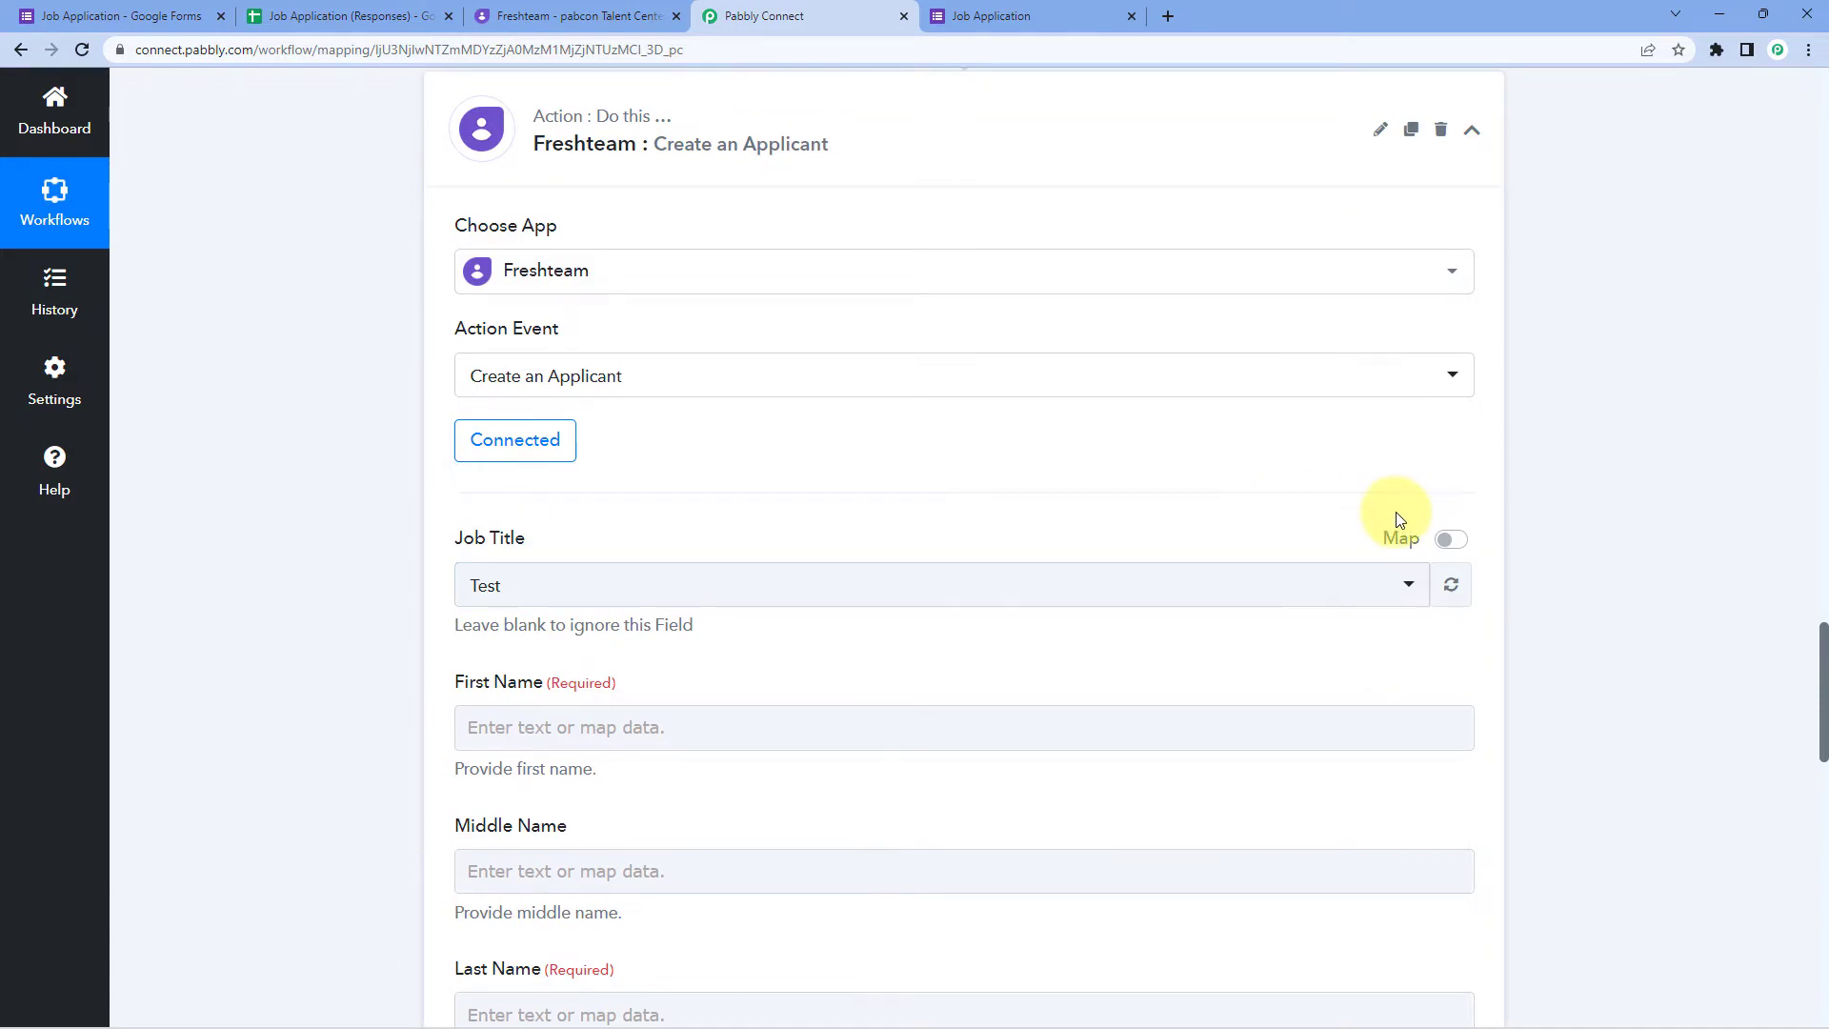
left_click(1446, 539)
left_click_drag(747, 584, 414, 606)
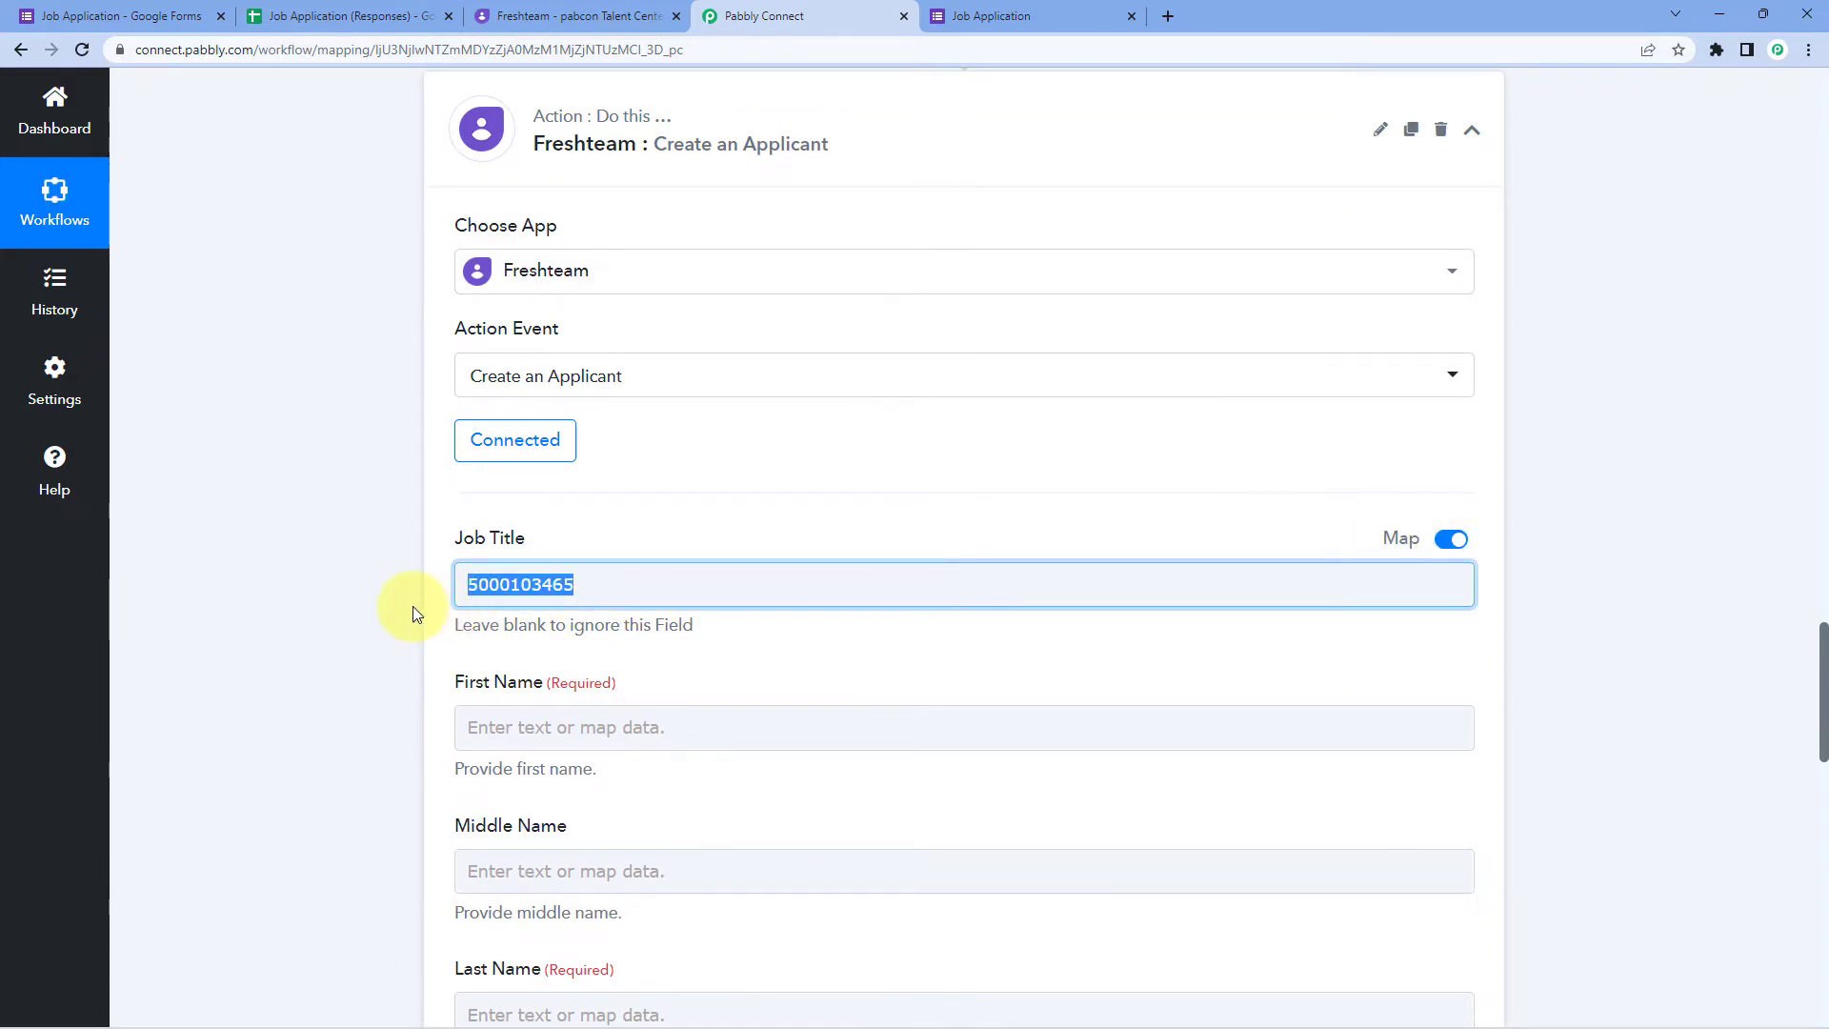
key("BackSpace")
scroll(305, 660, "down", 2)
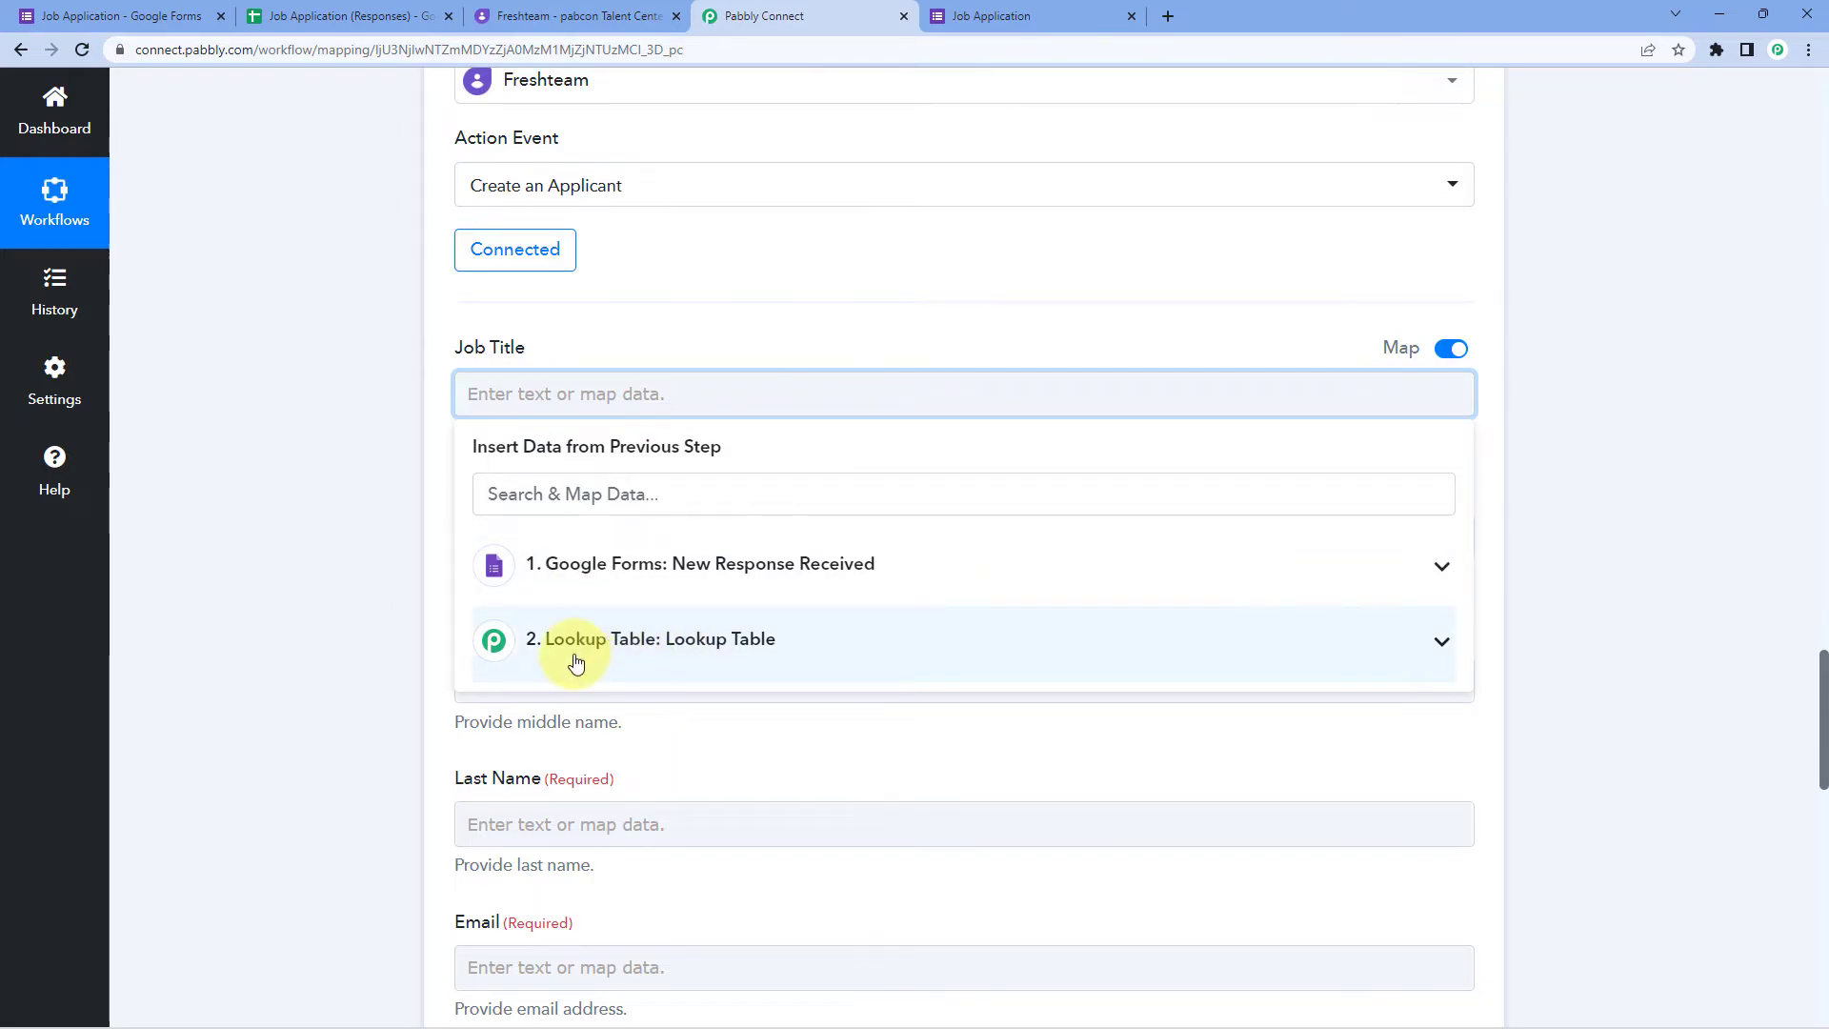
left_click(736, 640)
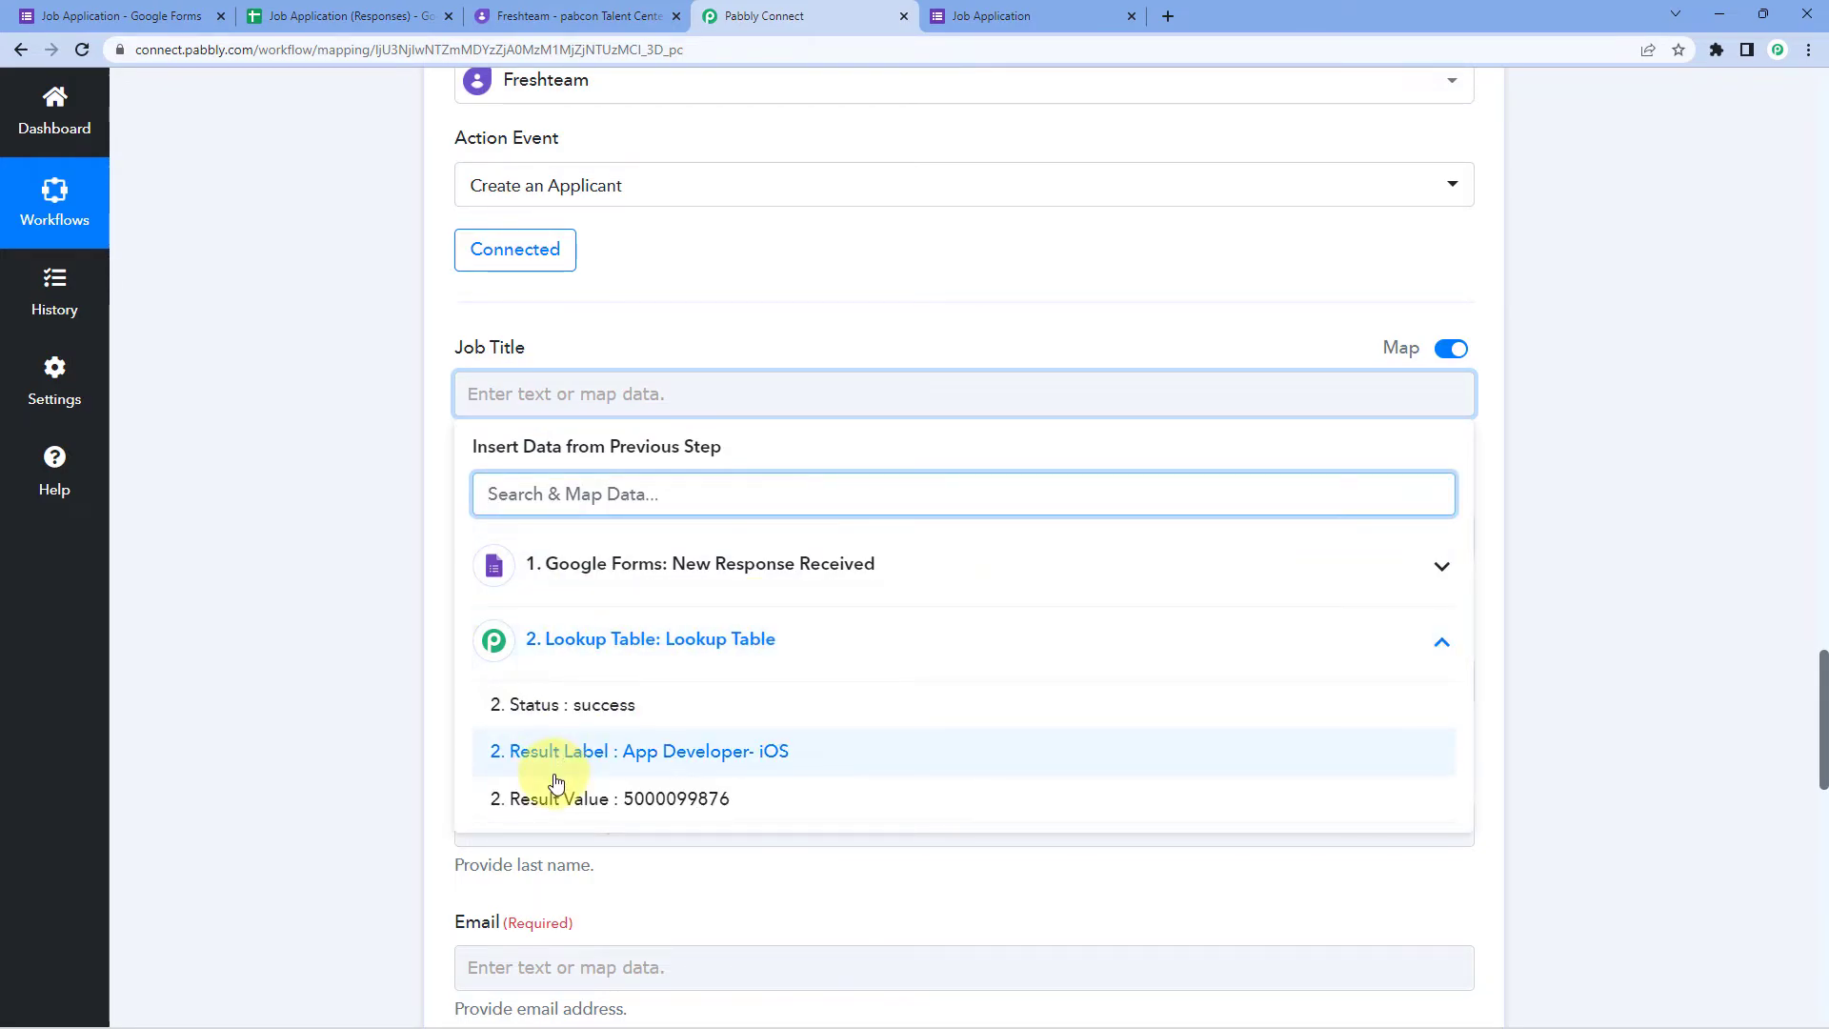
left_click(607, 801)
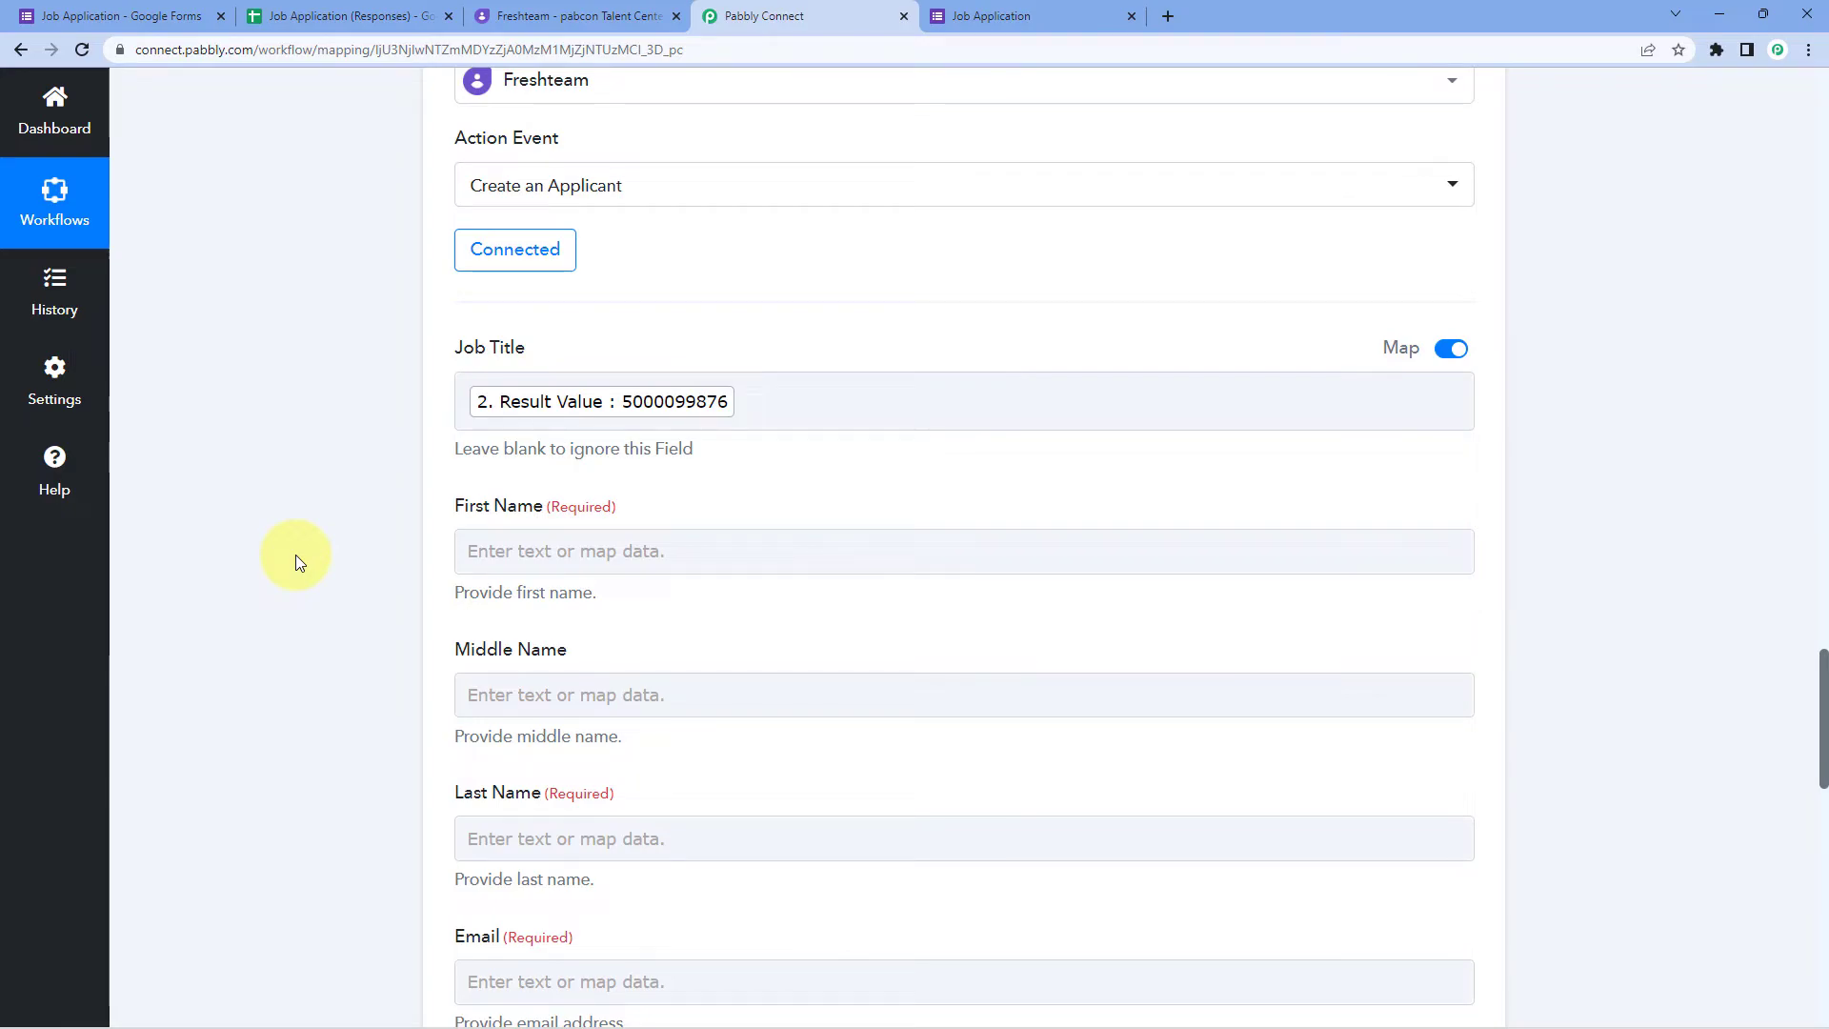
scroll(303, 550, "up", 12)
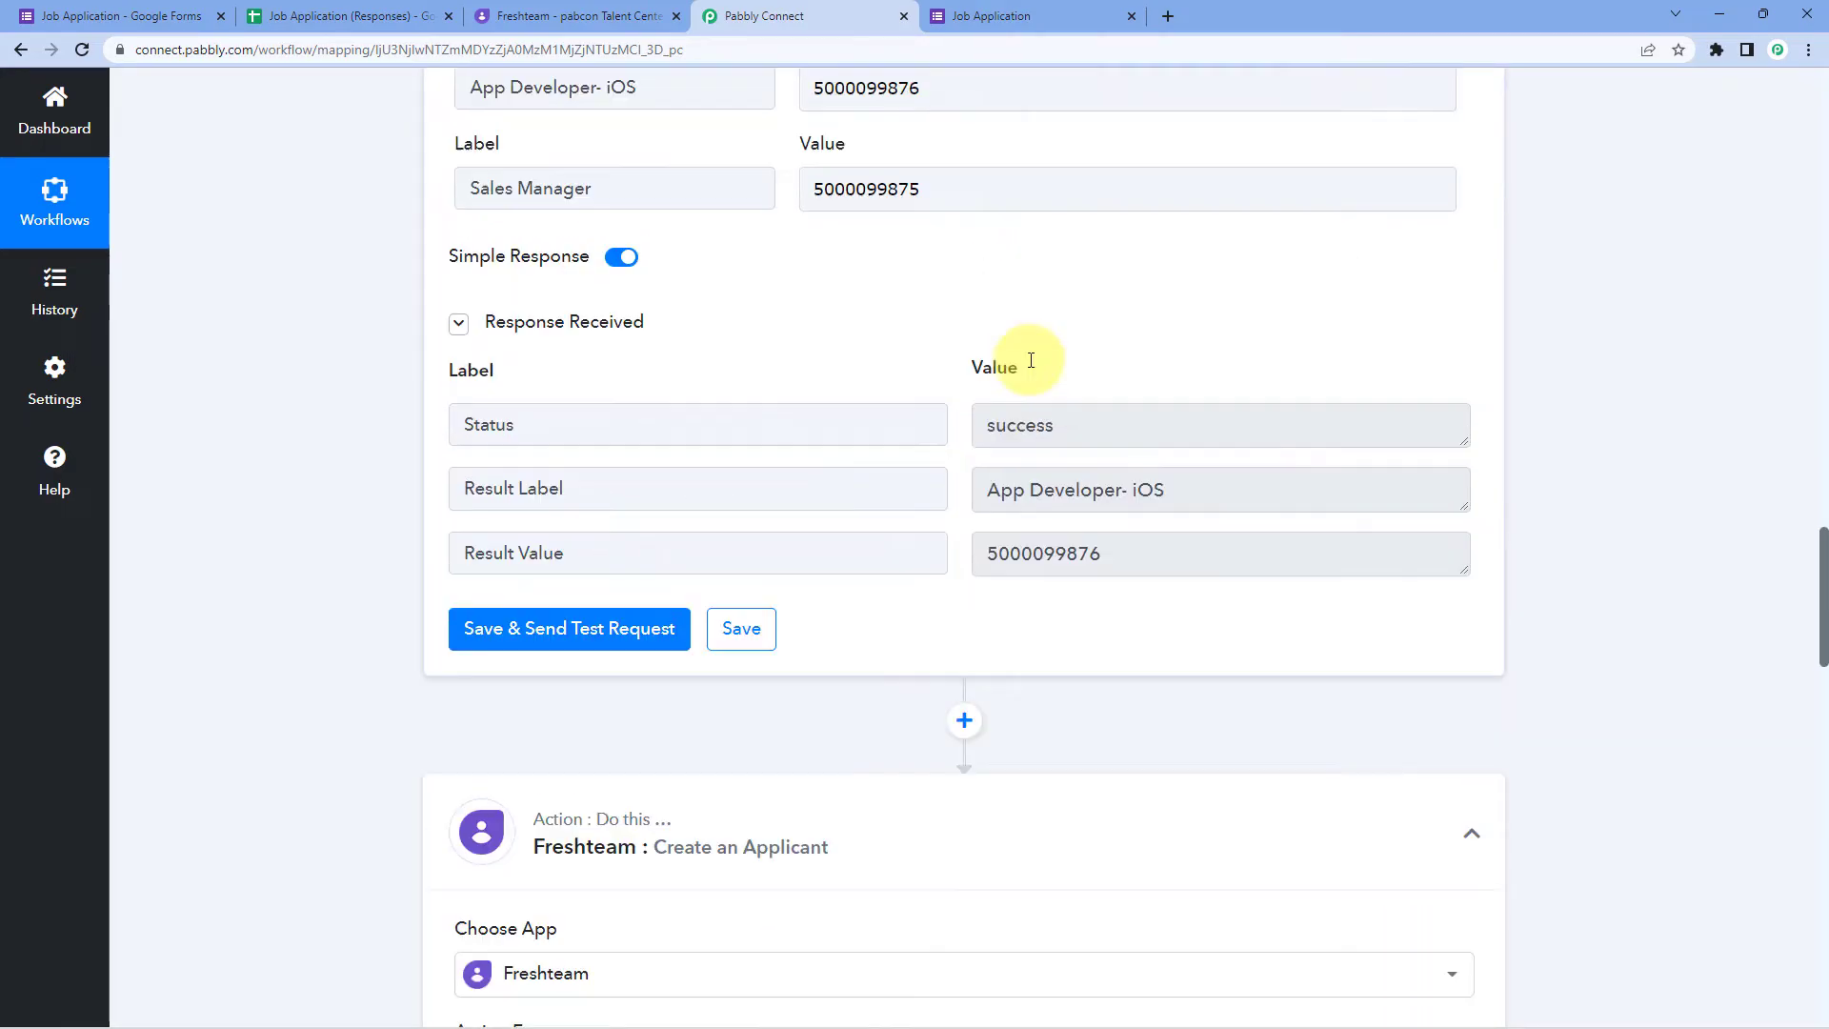
scroll(1035, 367, "down", 12)
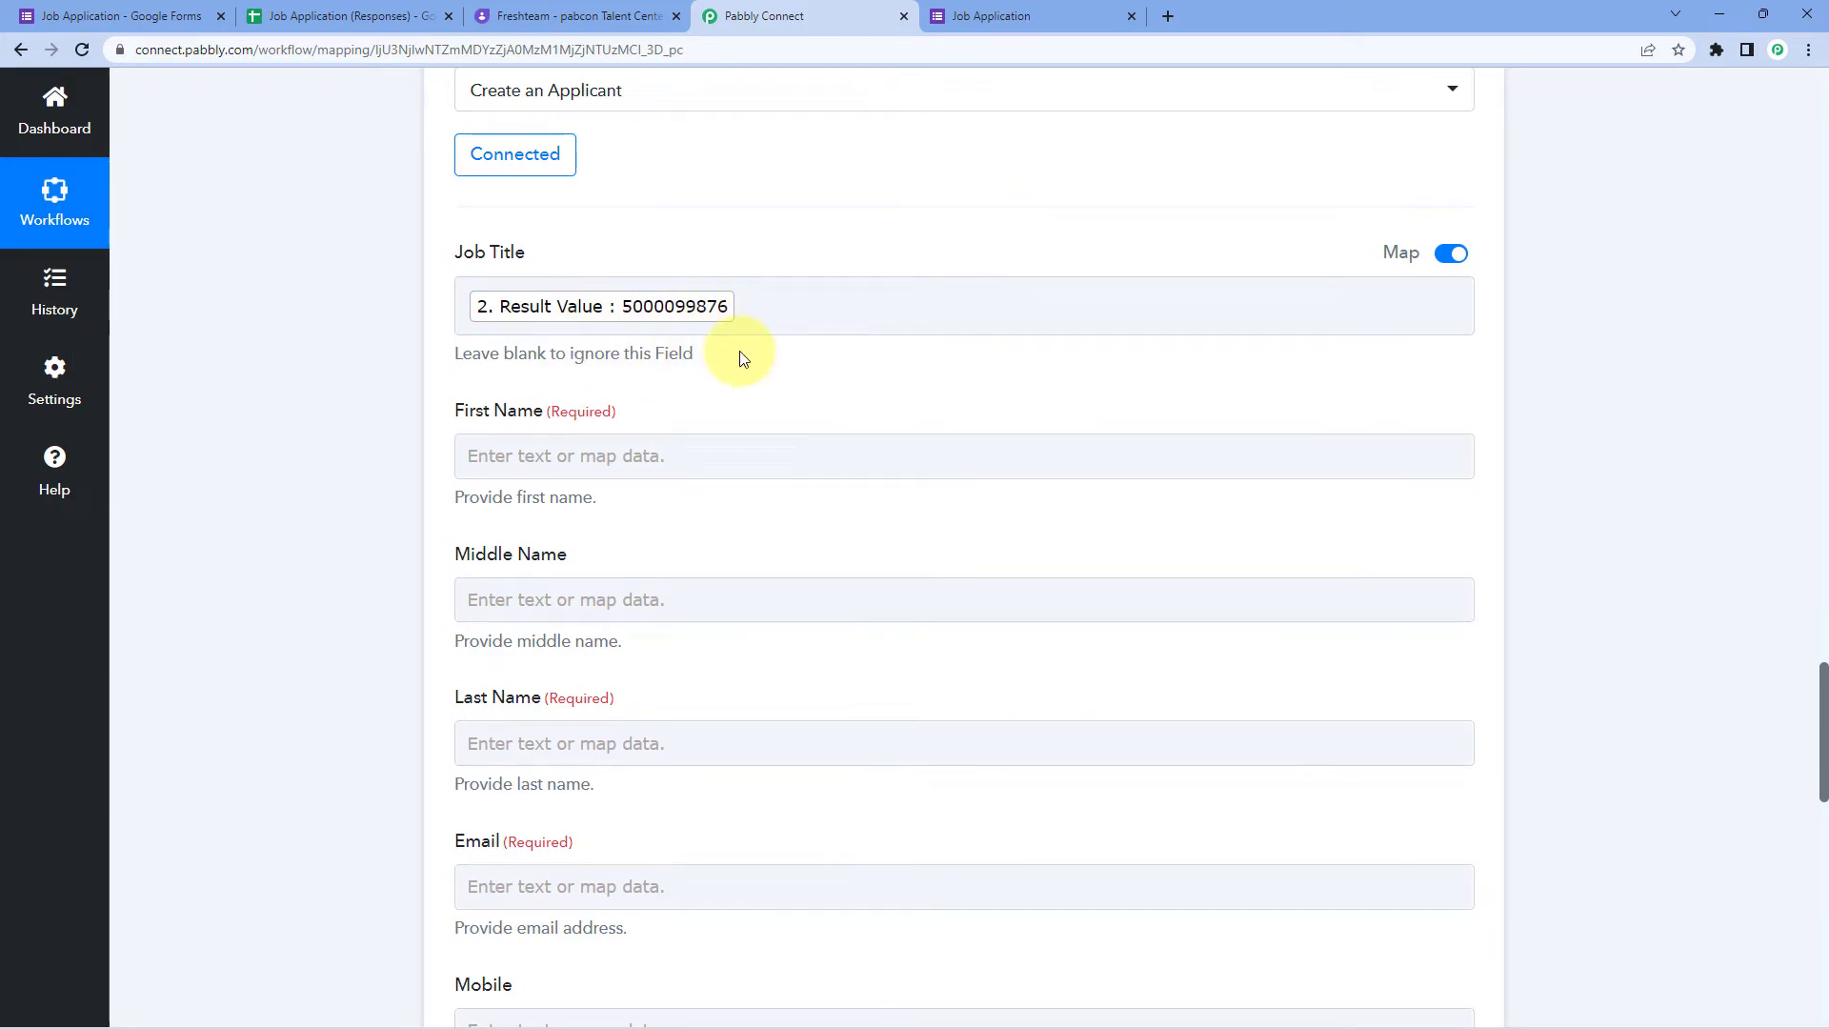
scroll(691, 320, "down", 1)
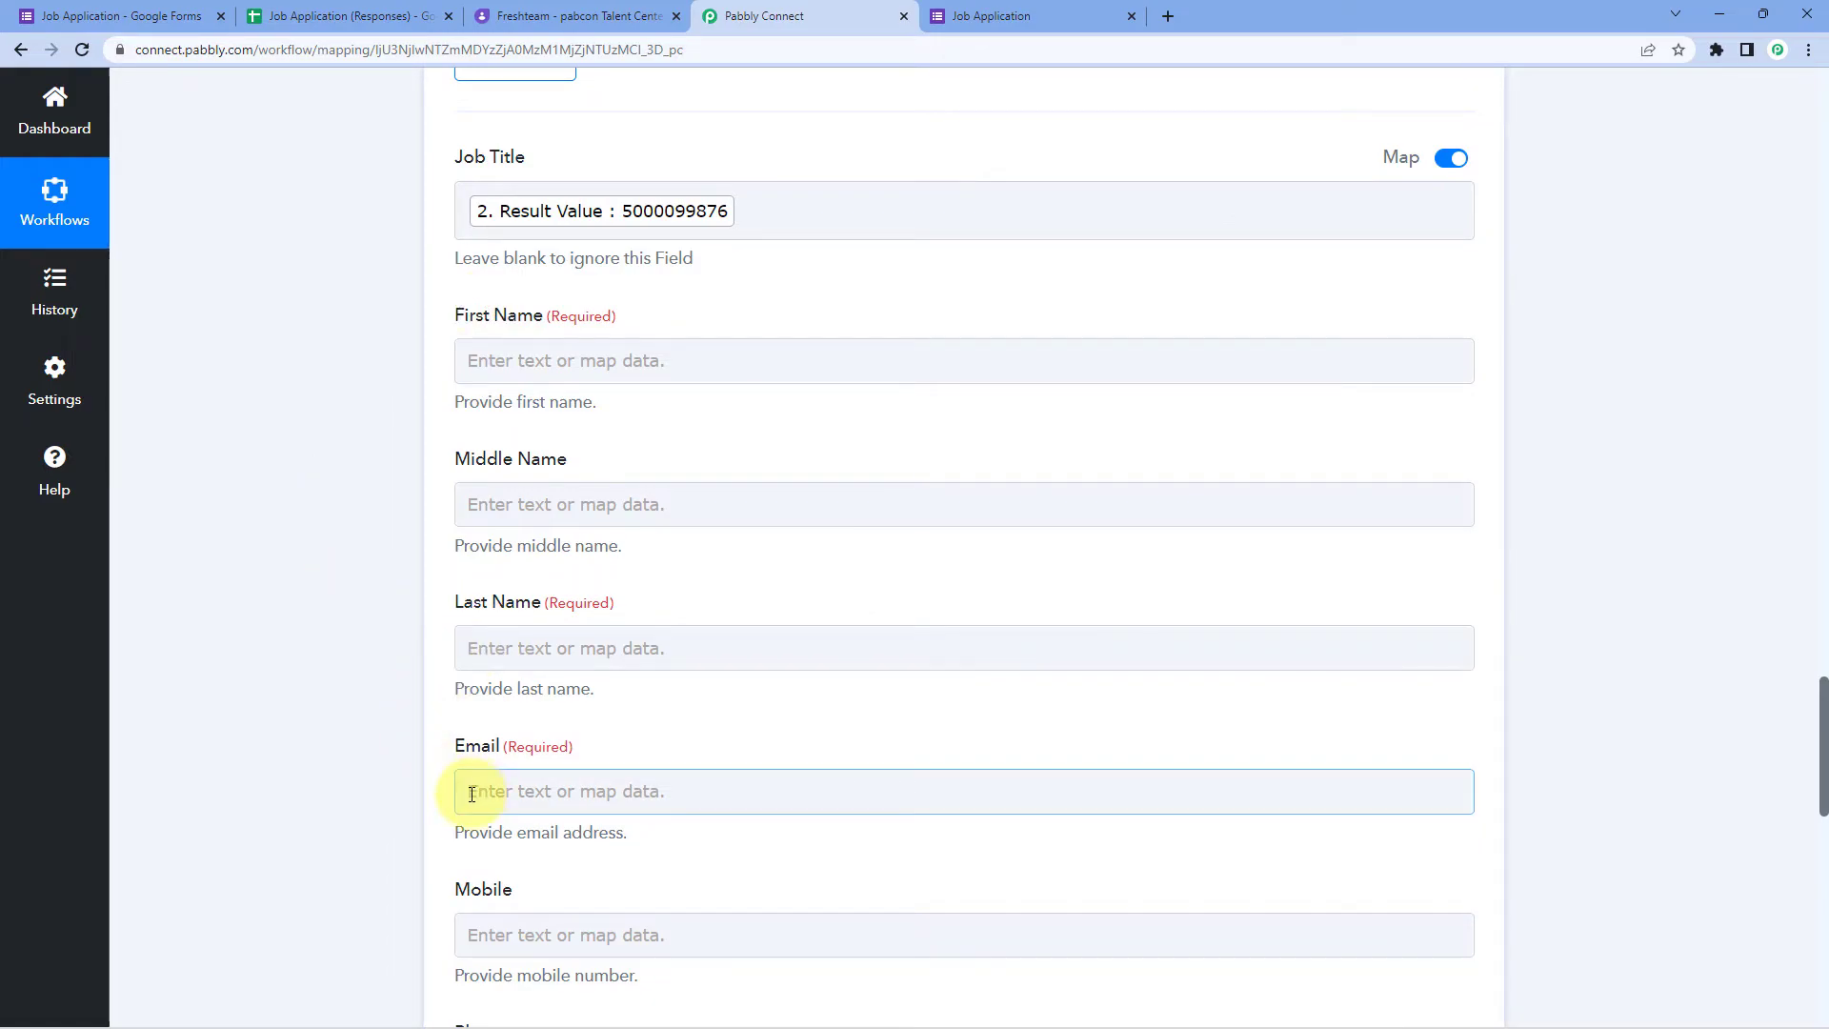
Step: Map the form's First Name and Last Name answers into Freshteam's First Name and Last Name
left_click(544, 362)
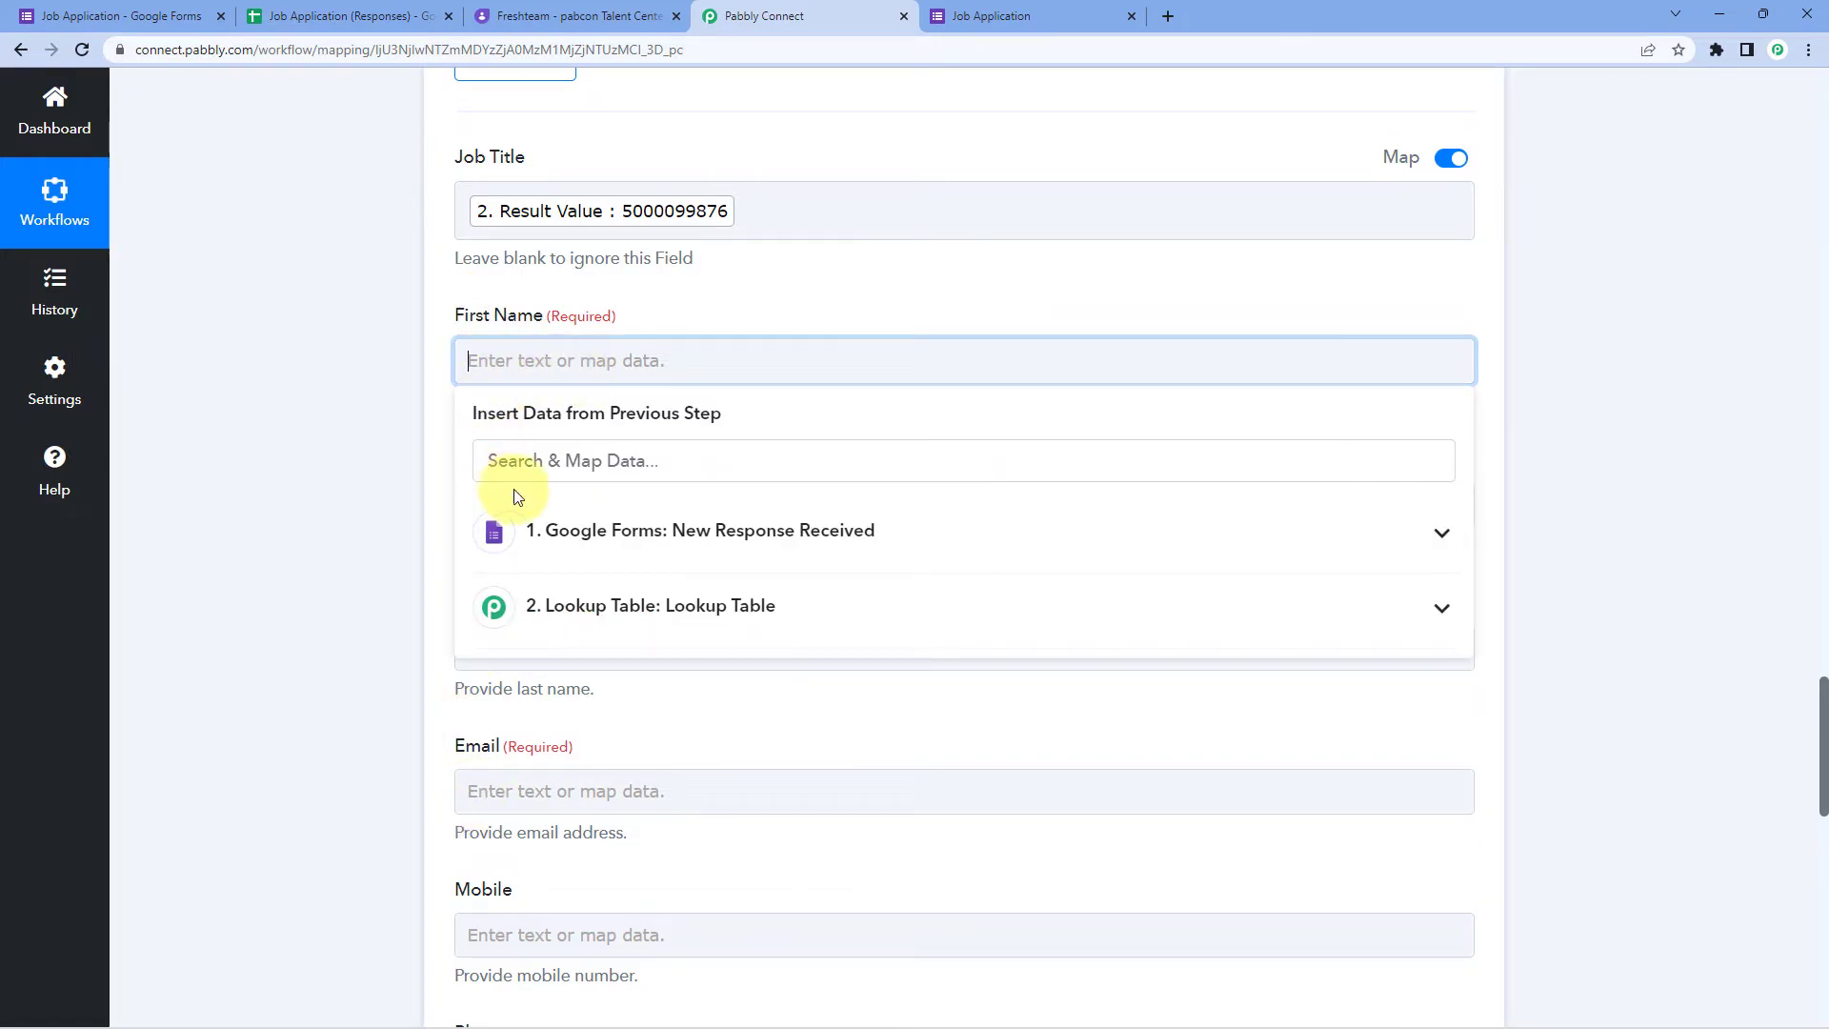
left_click(667, 533)
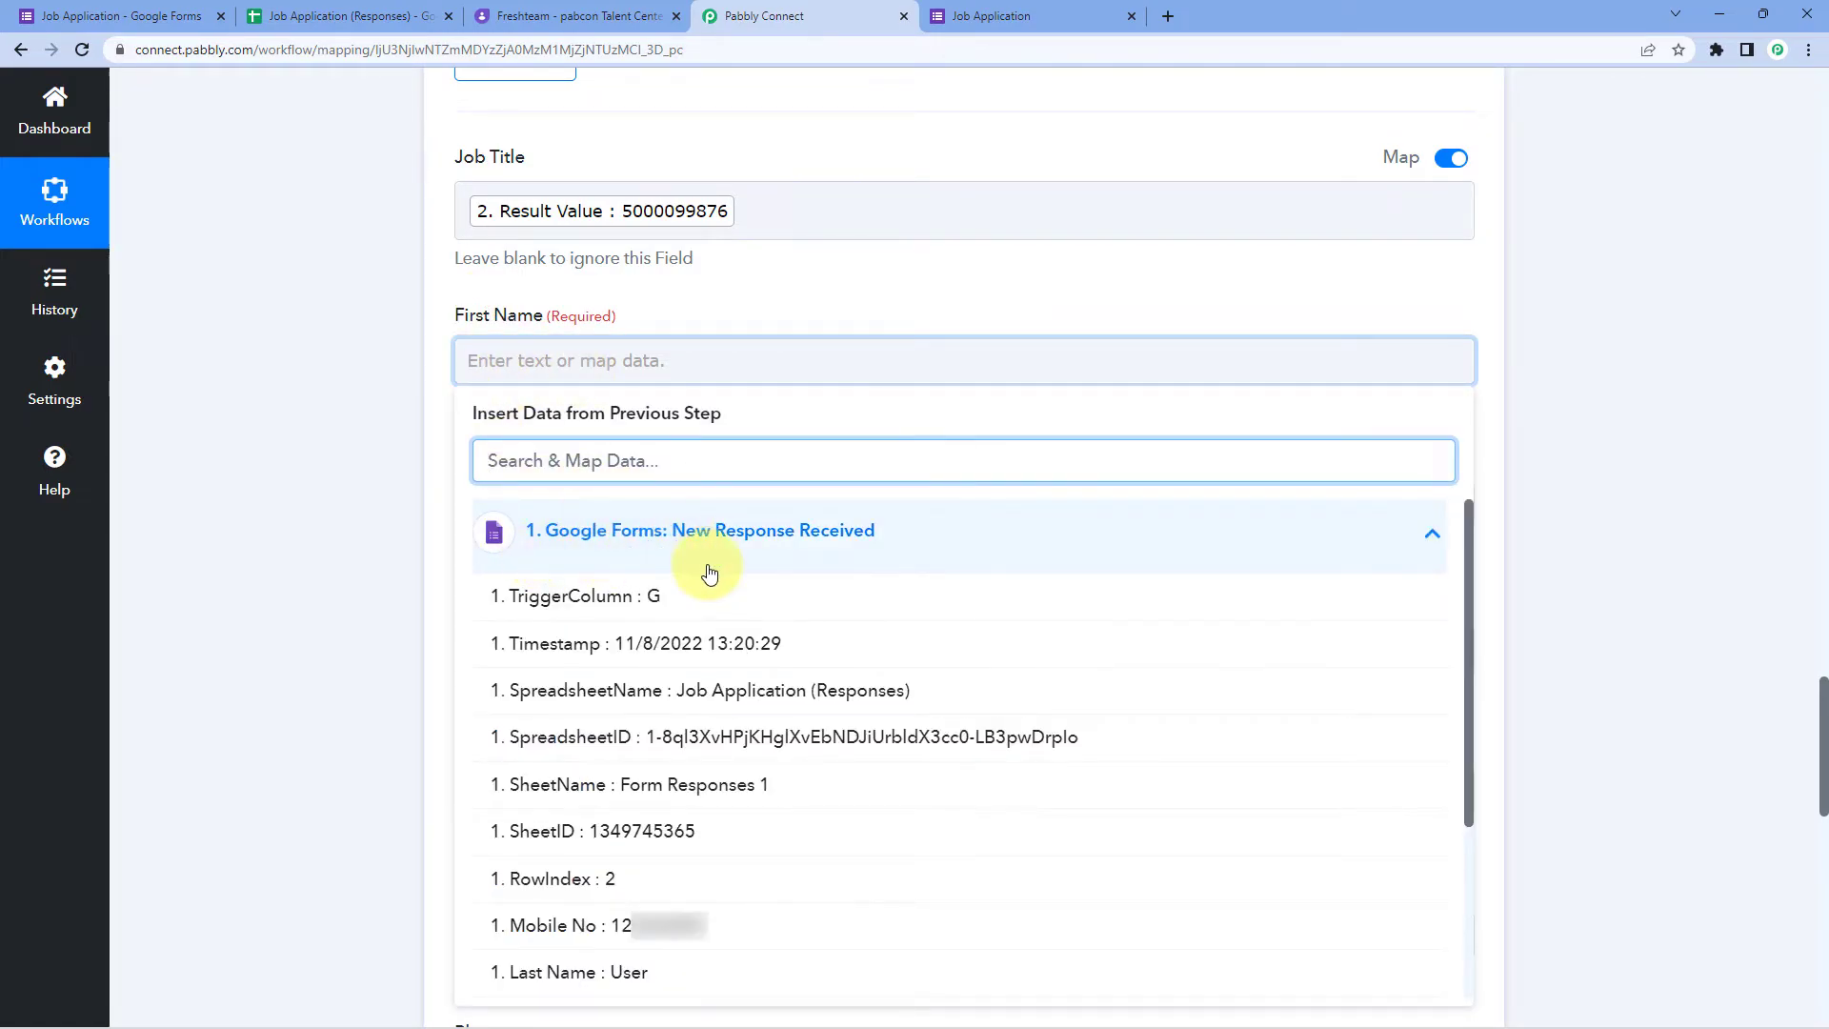
scroll(572, 762, "down", 3)
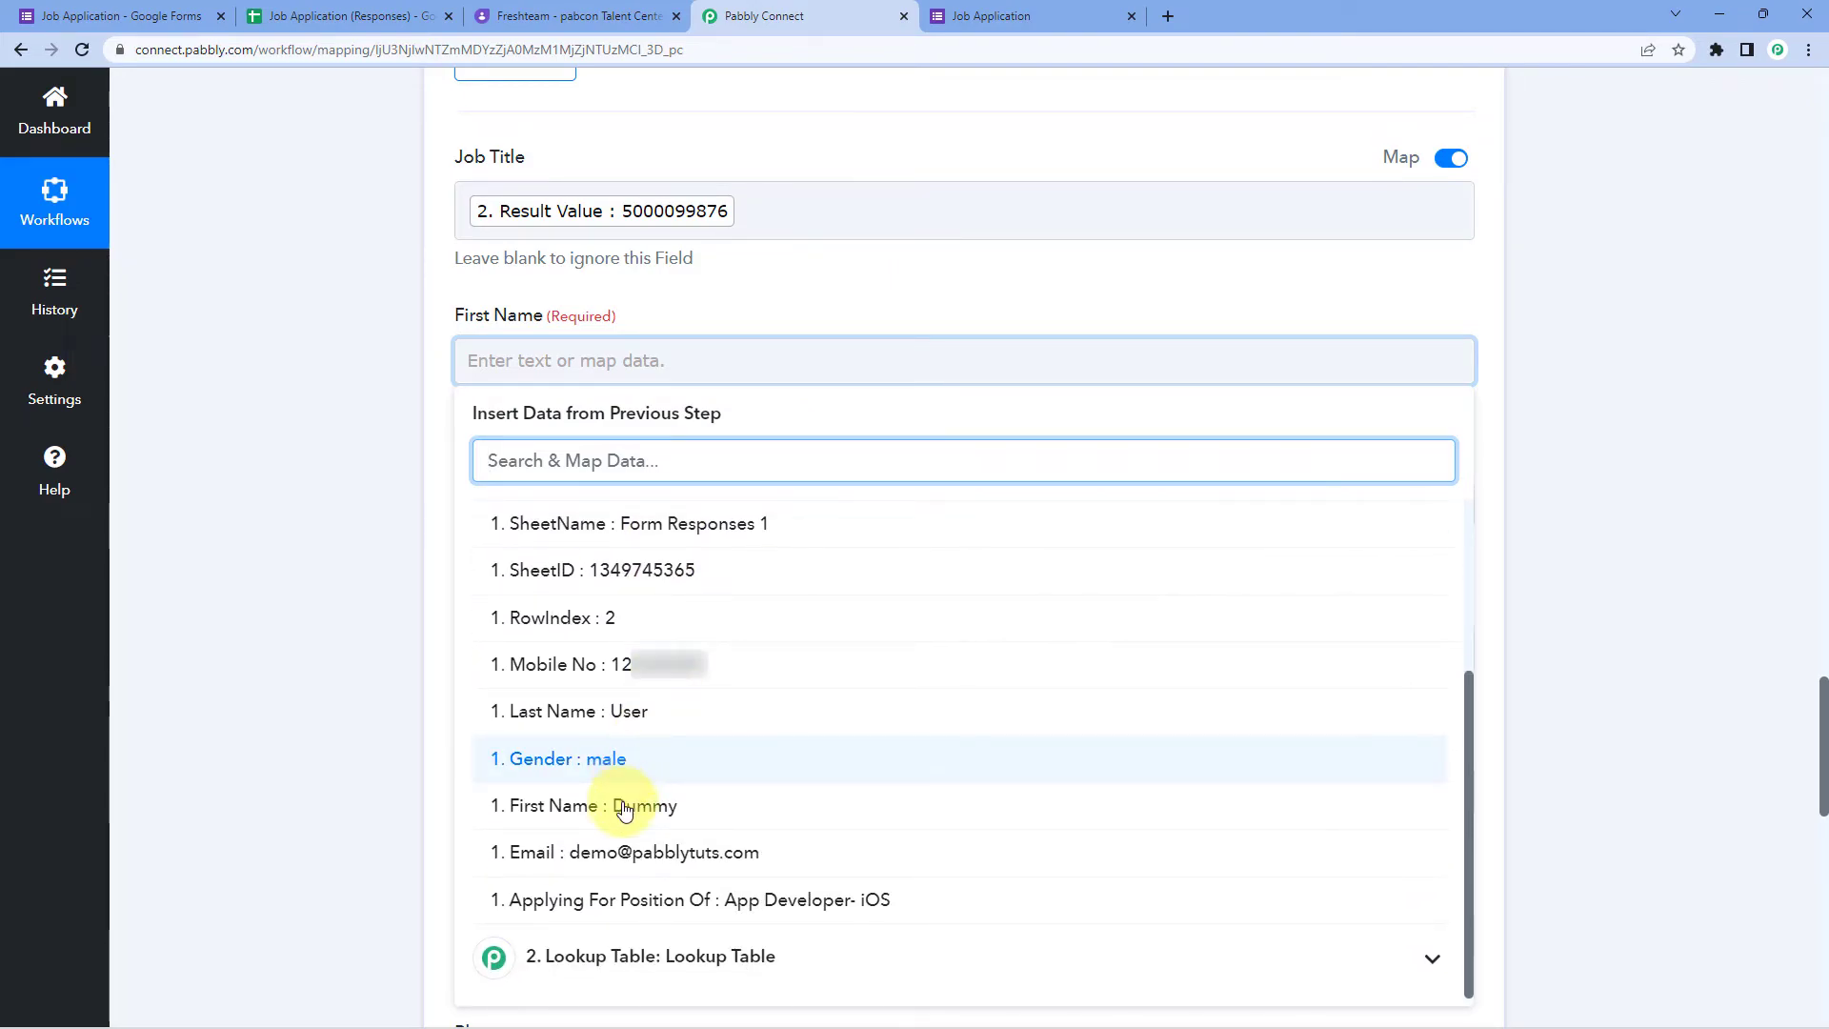
left_click(518, 809)
left_click(344, 640)
scroll(344, 639, "down", 3)
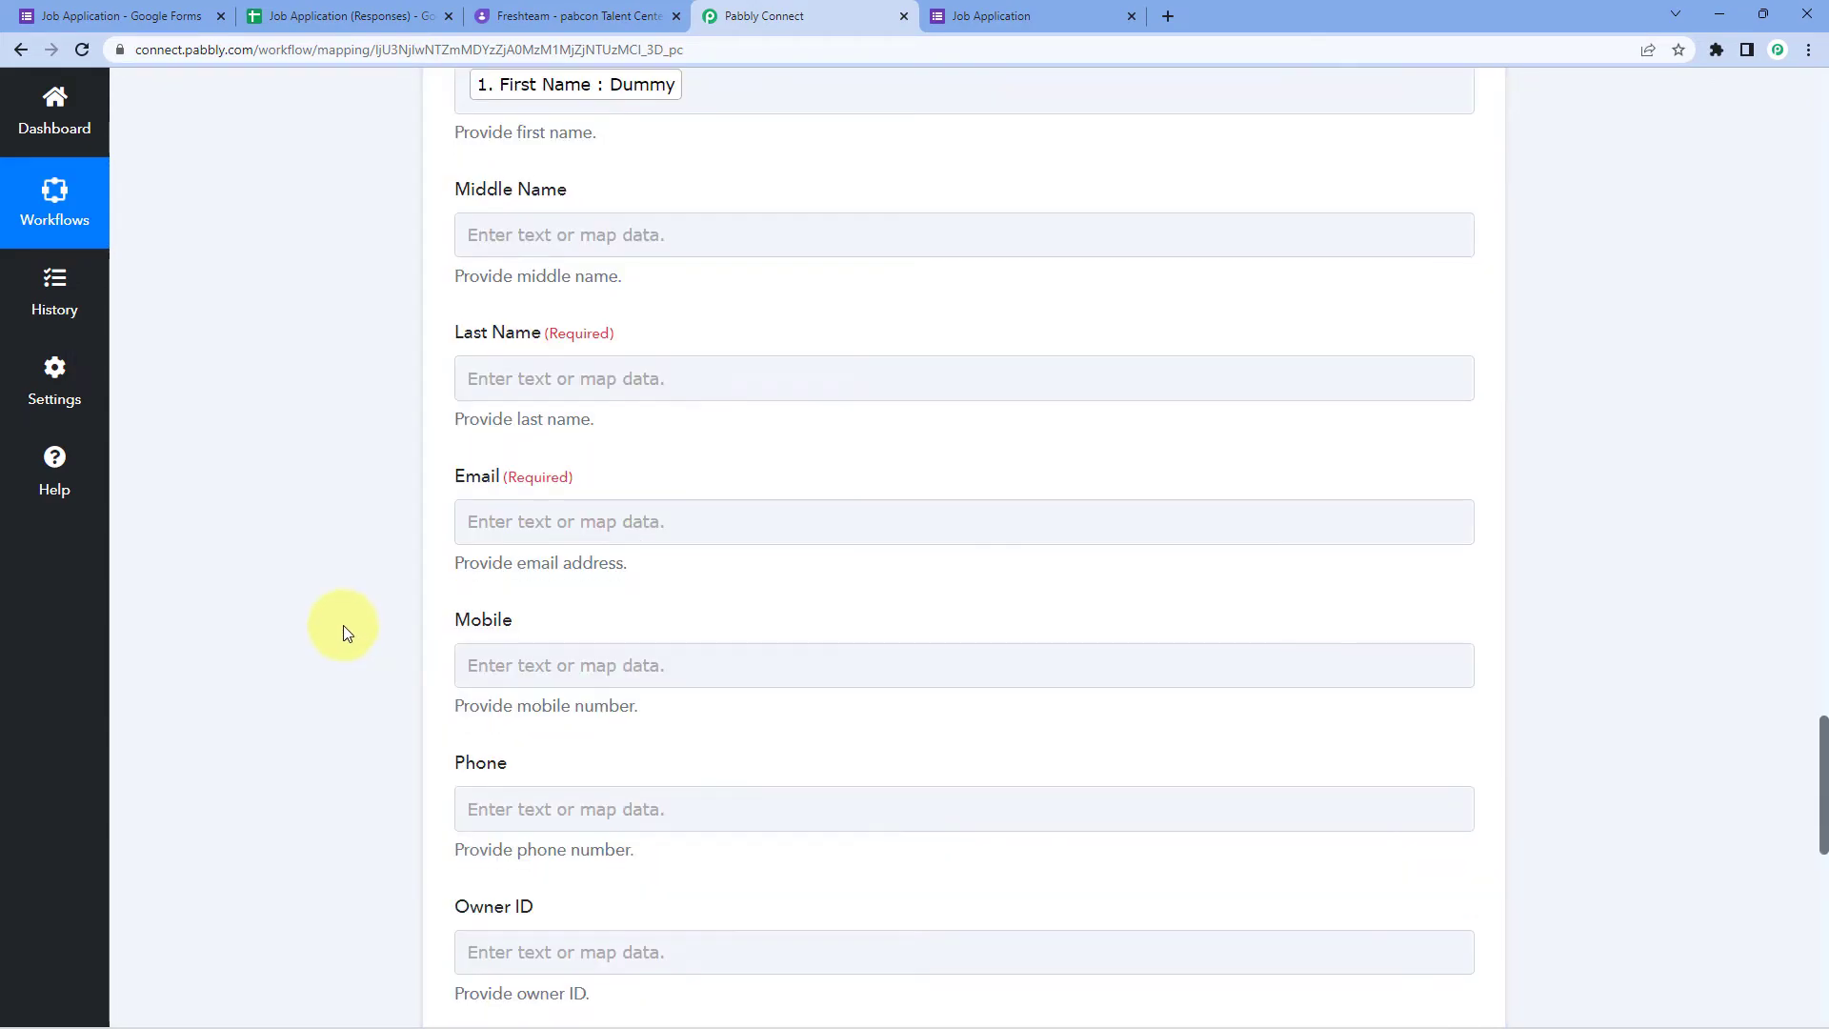
left_click(491, 377)
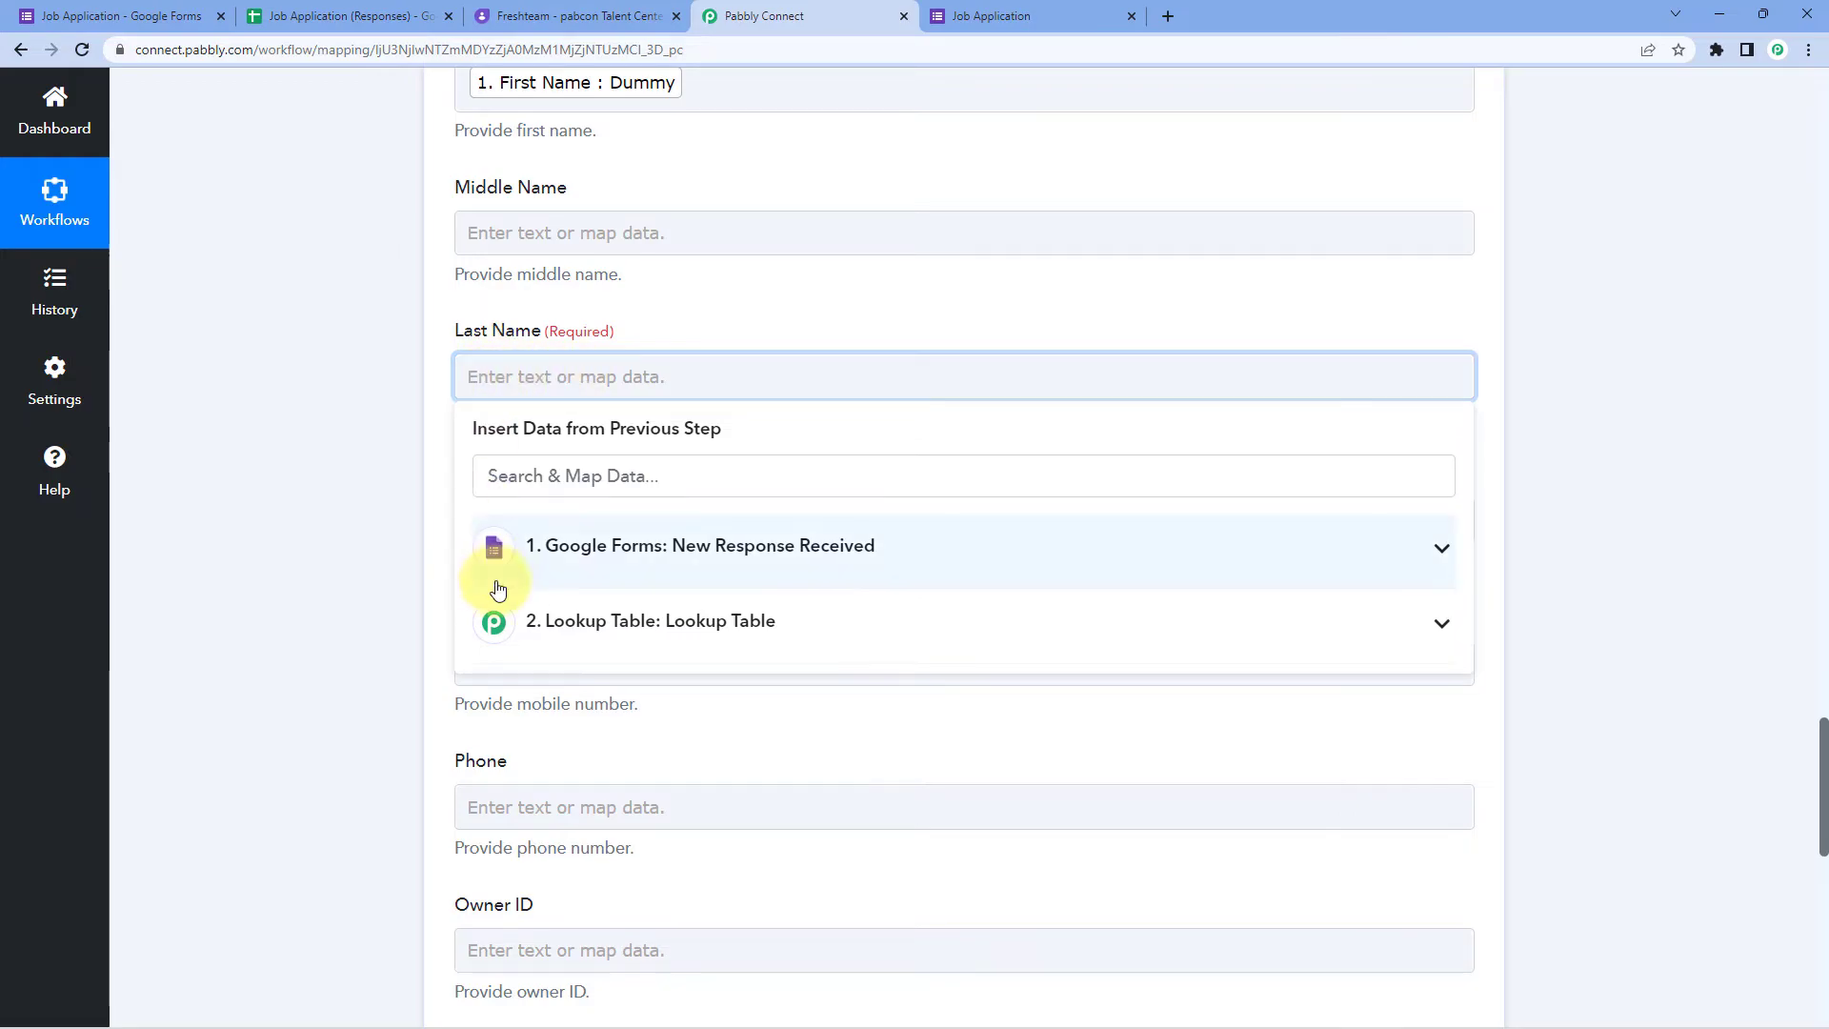
left_click(816, 556)
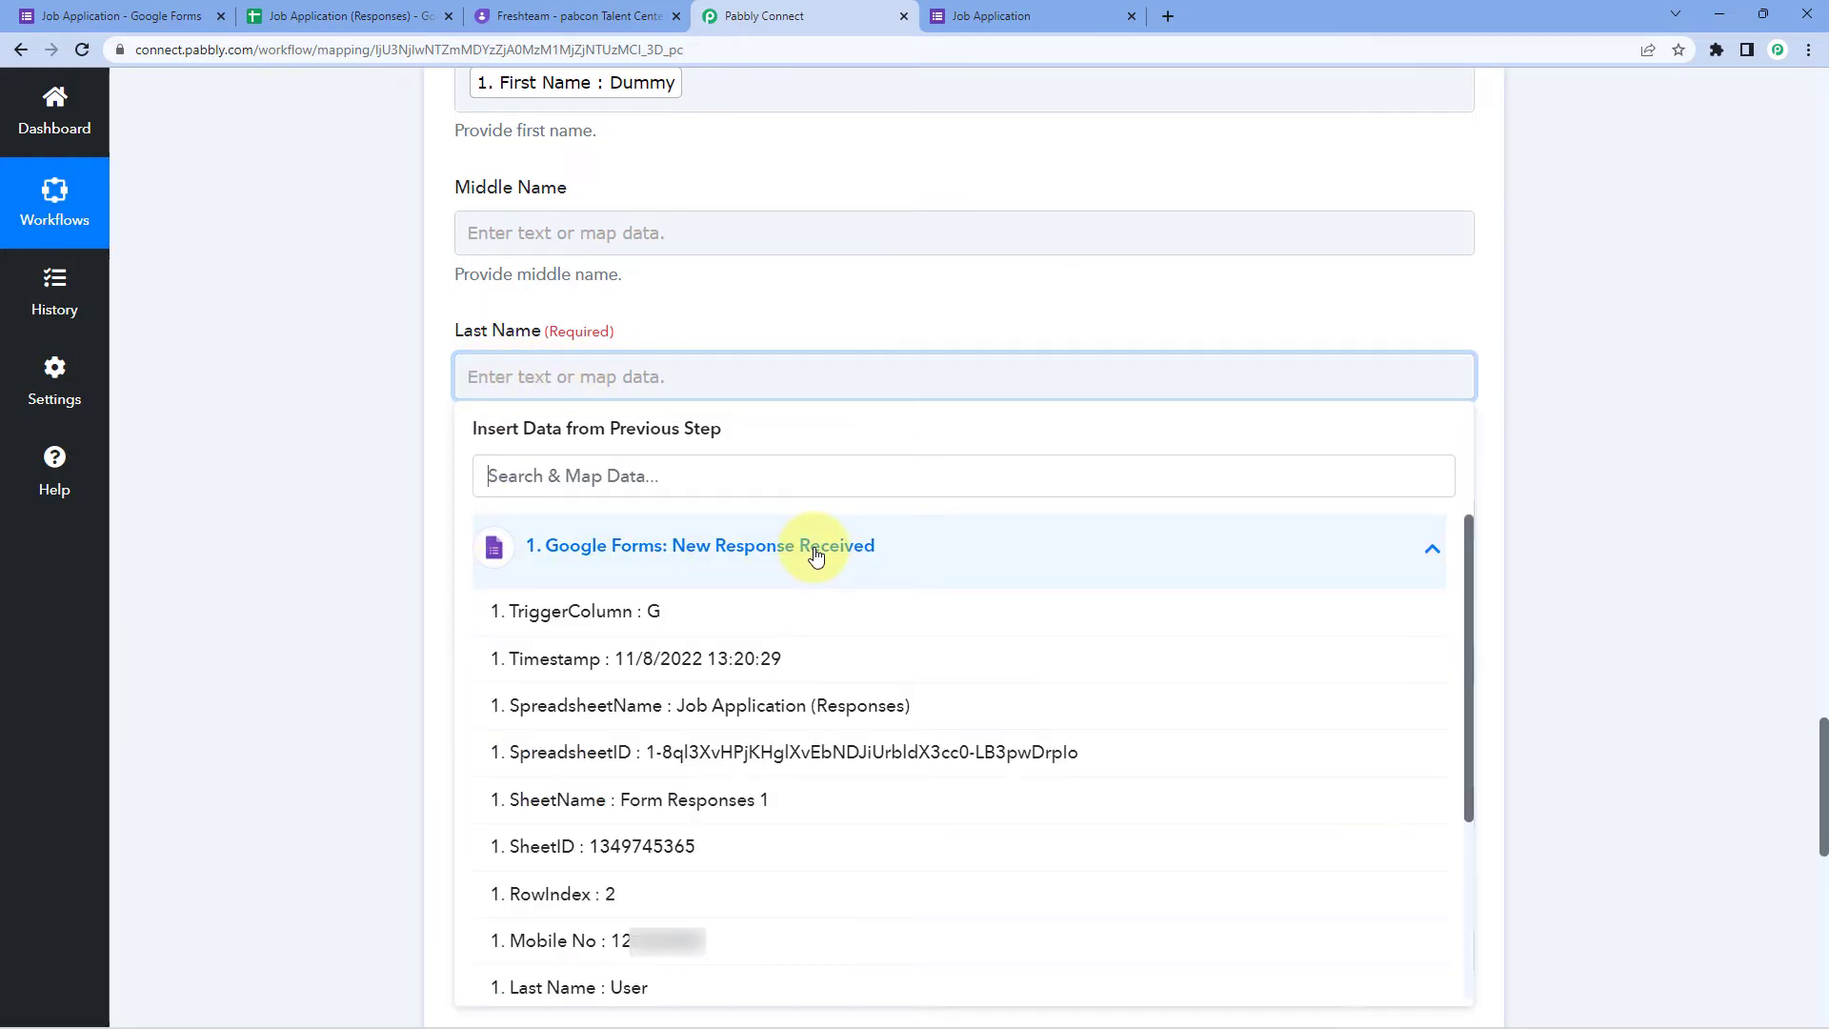
left_click(642, 986)
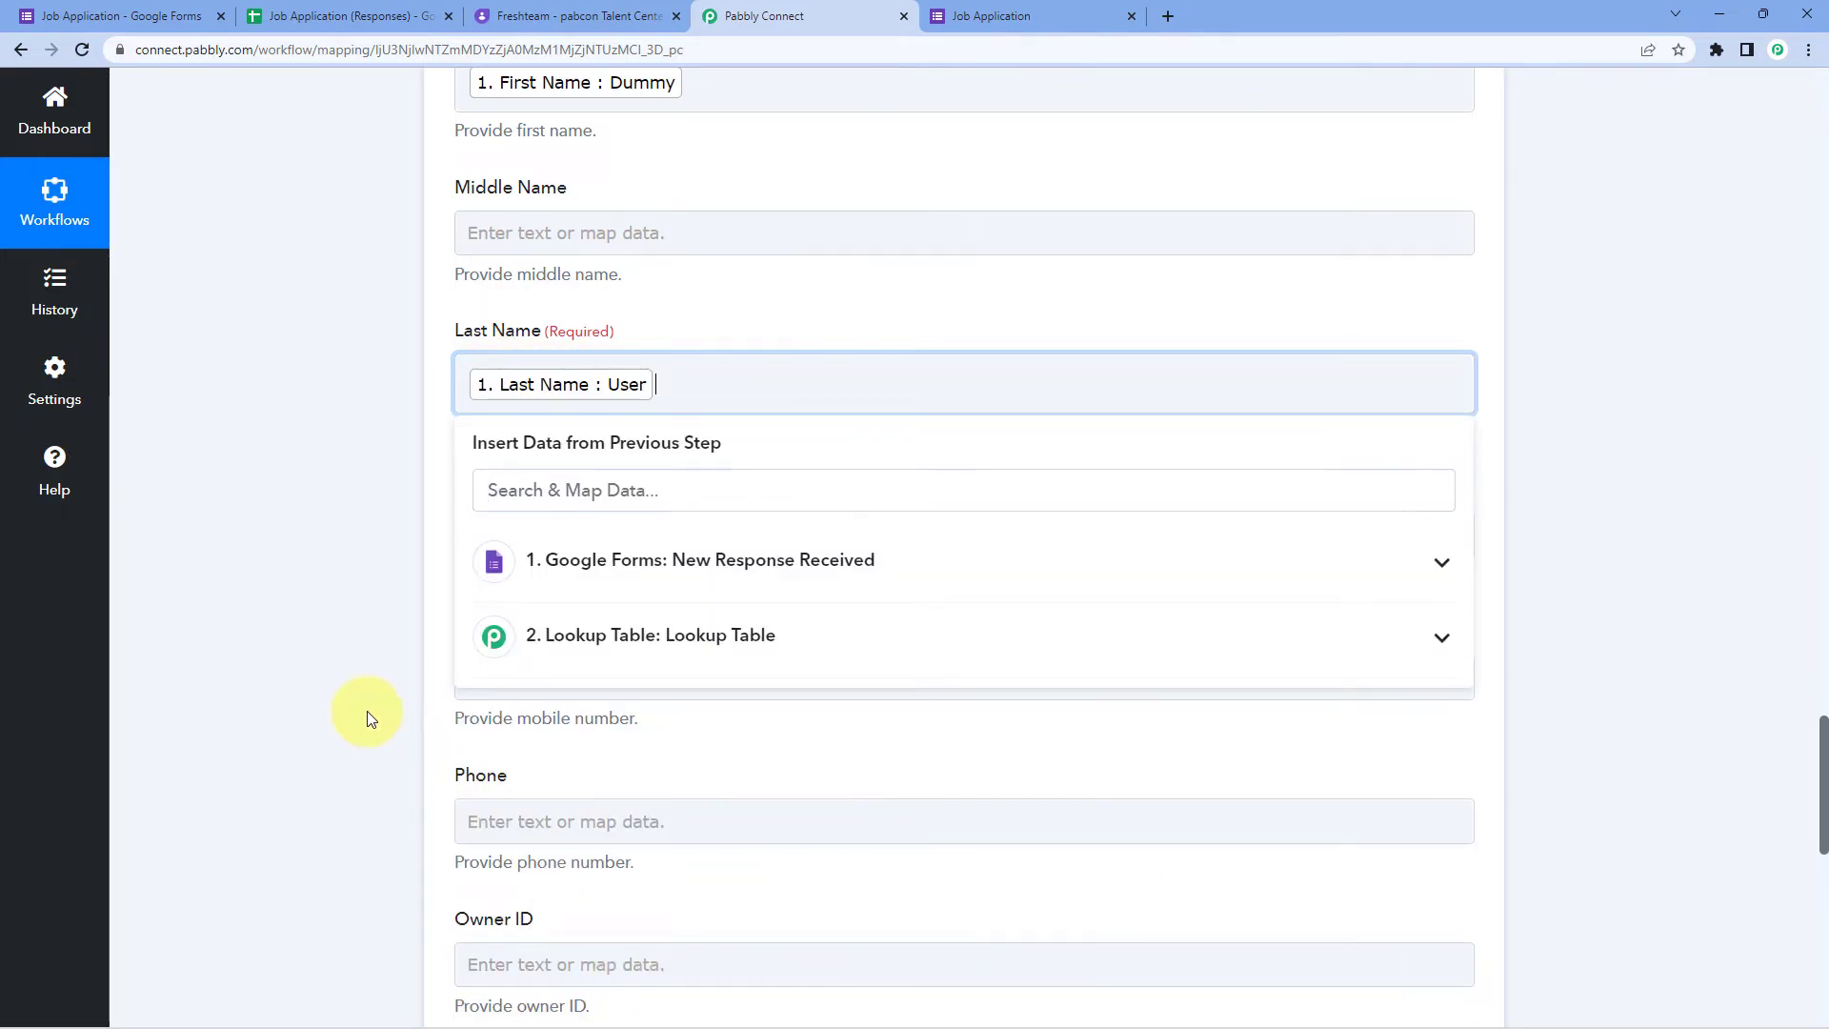
left_click(368, 711)
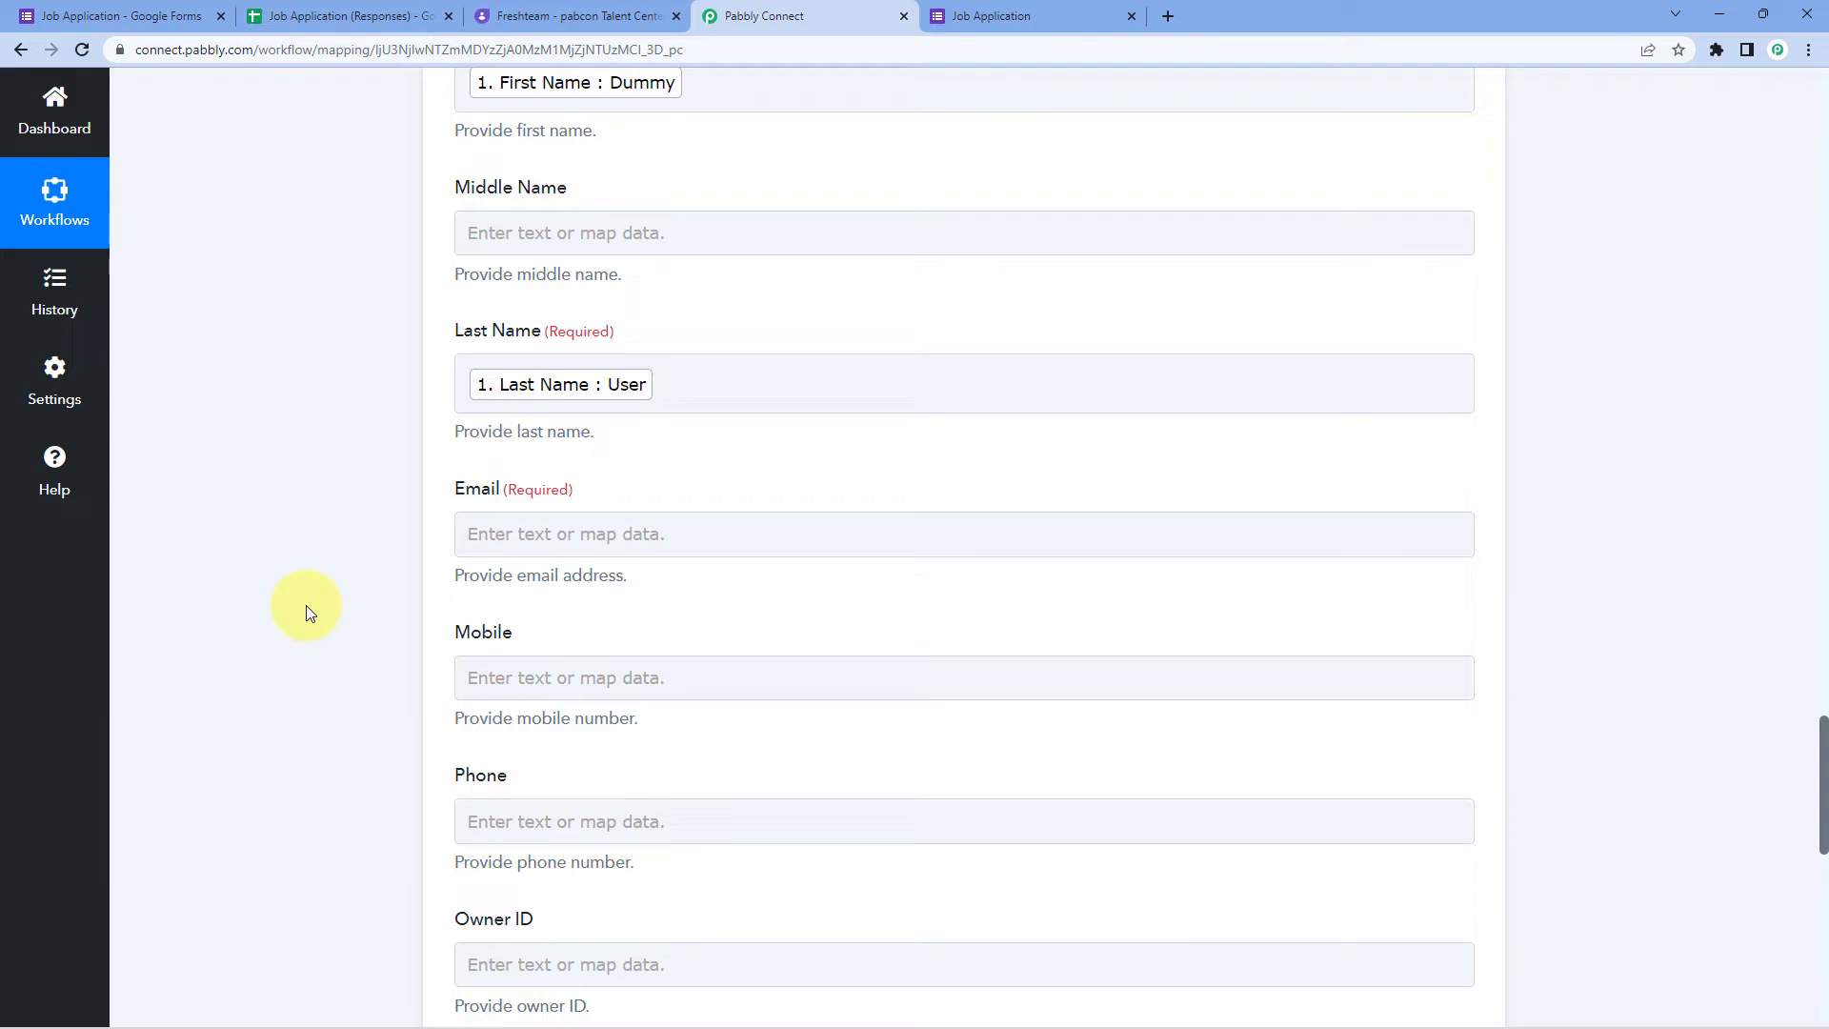
Step: Map the form's Email and Mobile No answers into the Email and Mobile fields
scroll(306, 604, "down", 1)
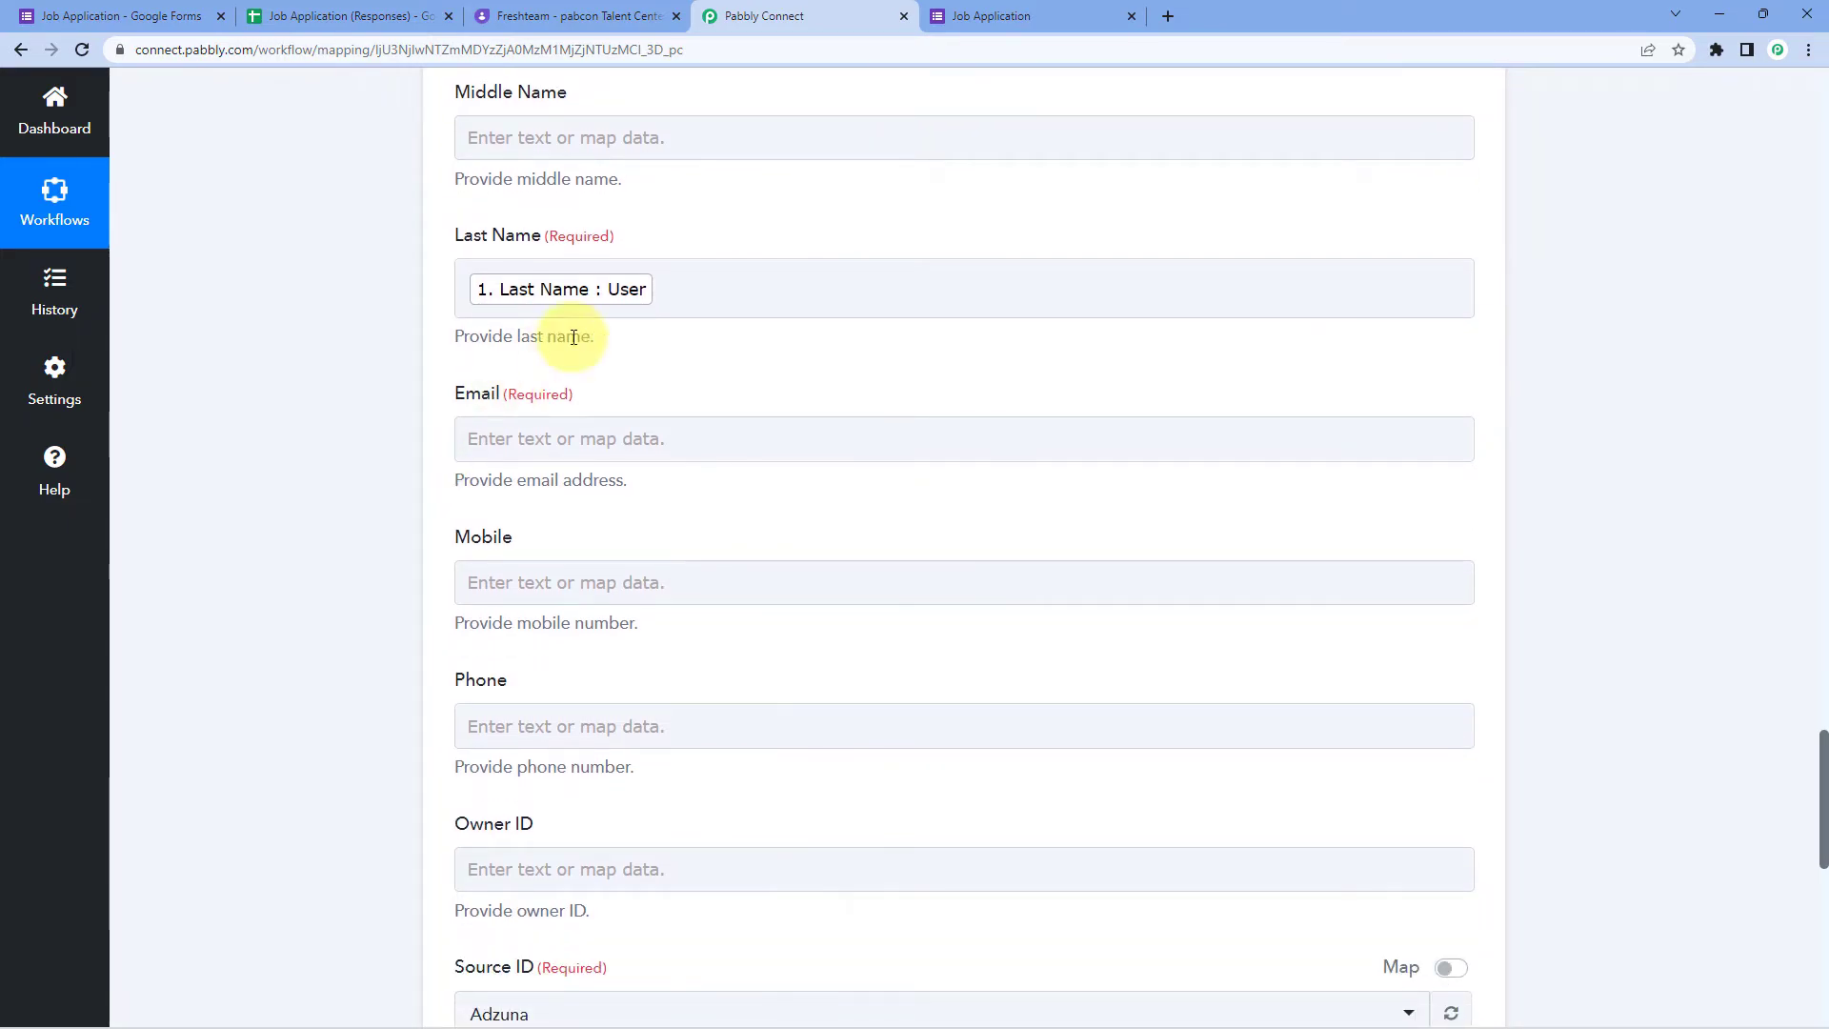
left_click(559, 438)
scroll(408, 410, "down", 2)
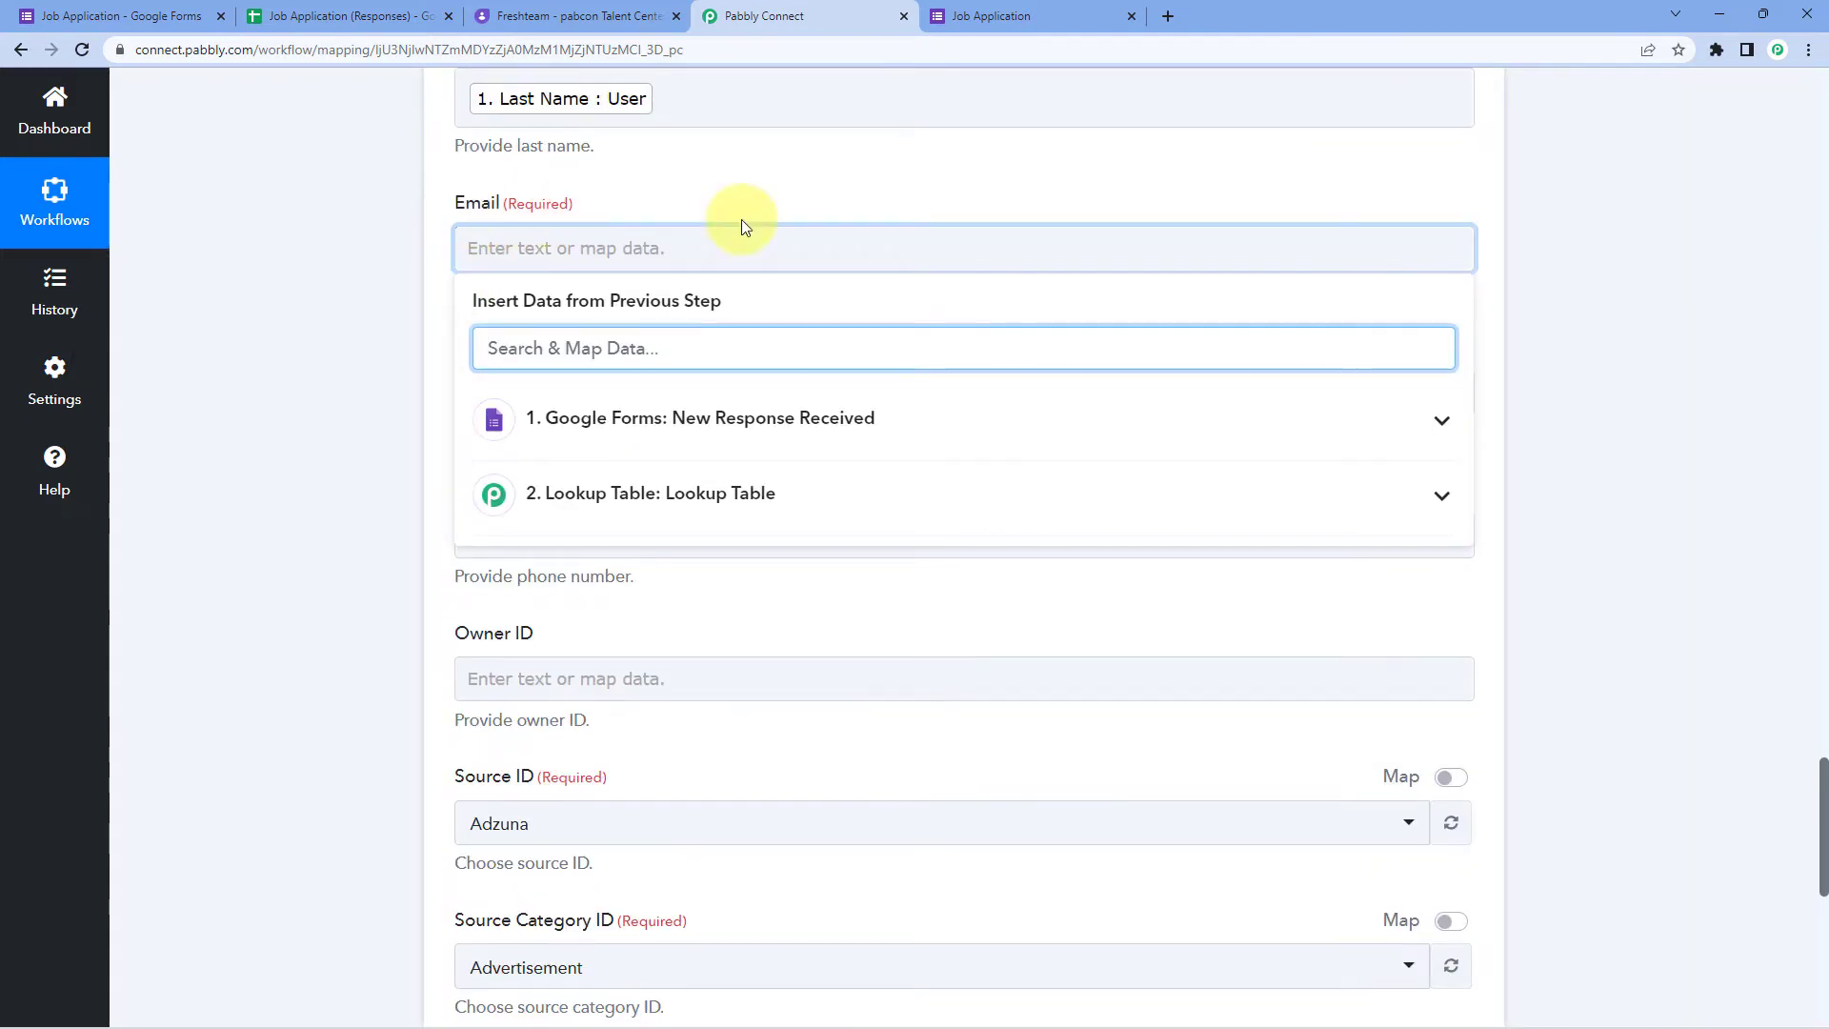
left_click(686, 424)
scroll(604, 784, "down", 2)
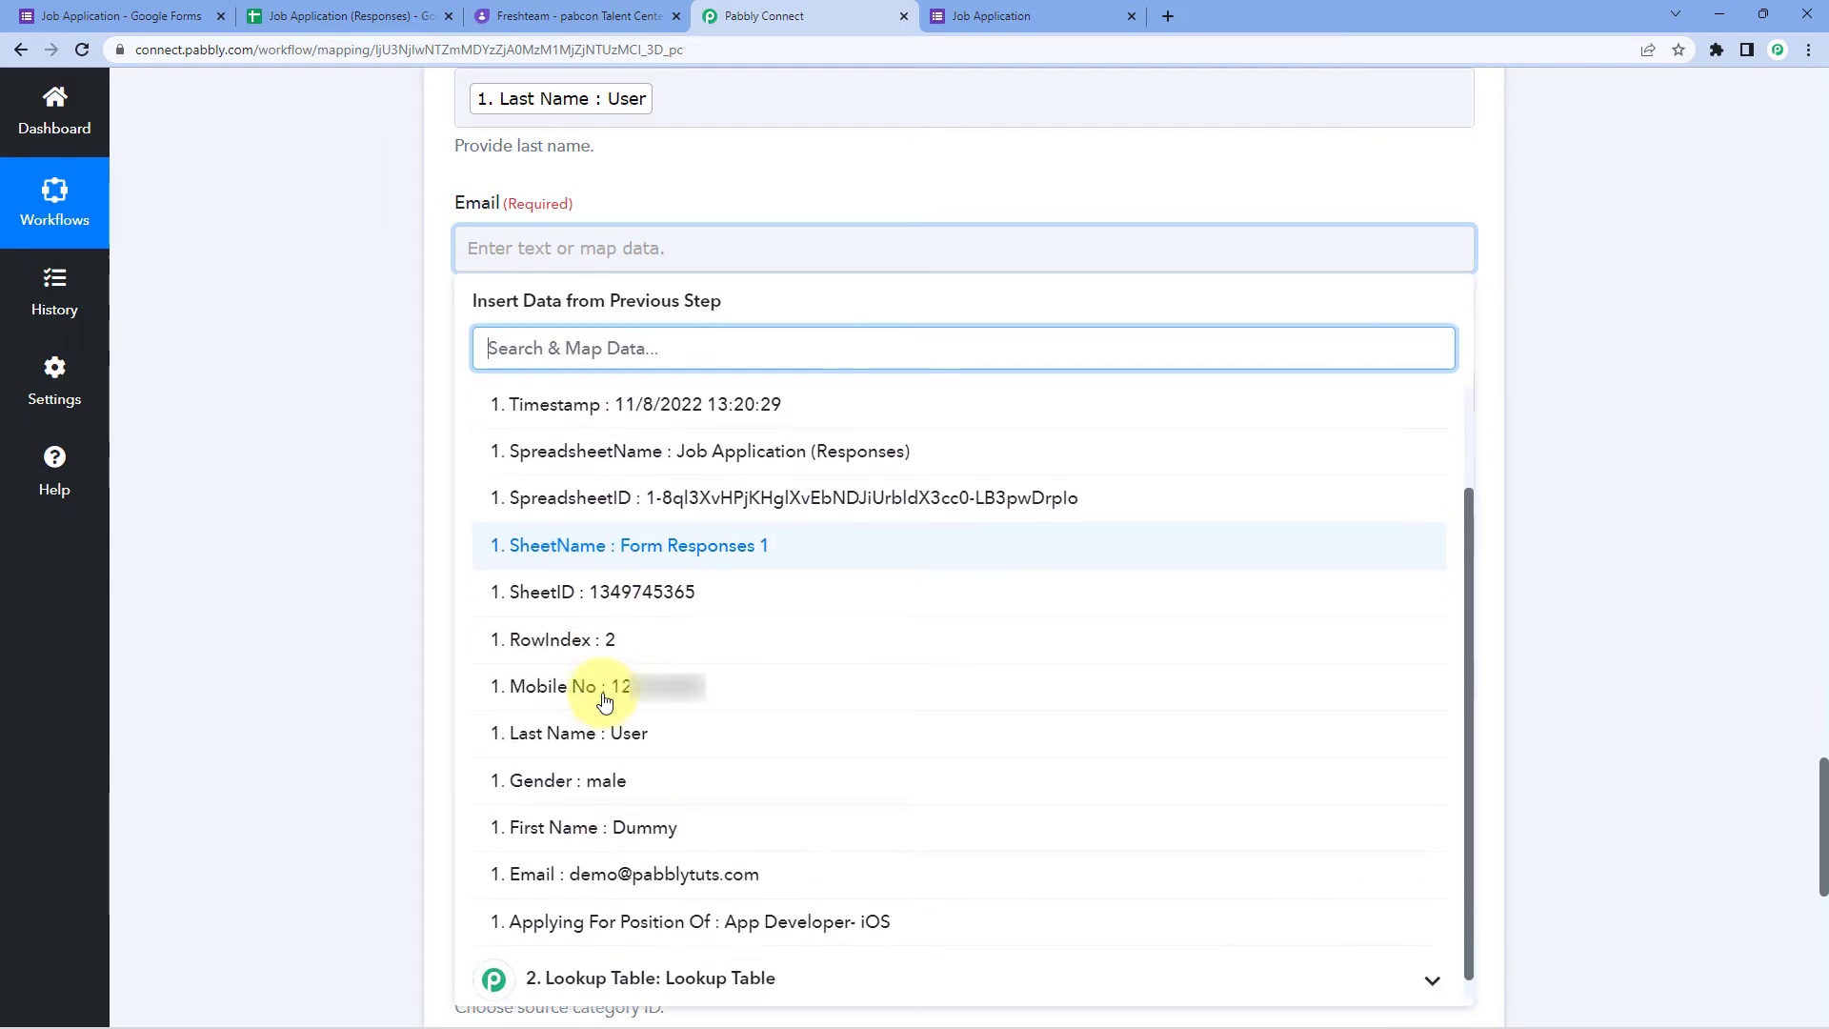
left_click(650, 967)
left_click(270, 457)
left_click(480, 405)
left_click(609, 578)
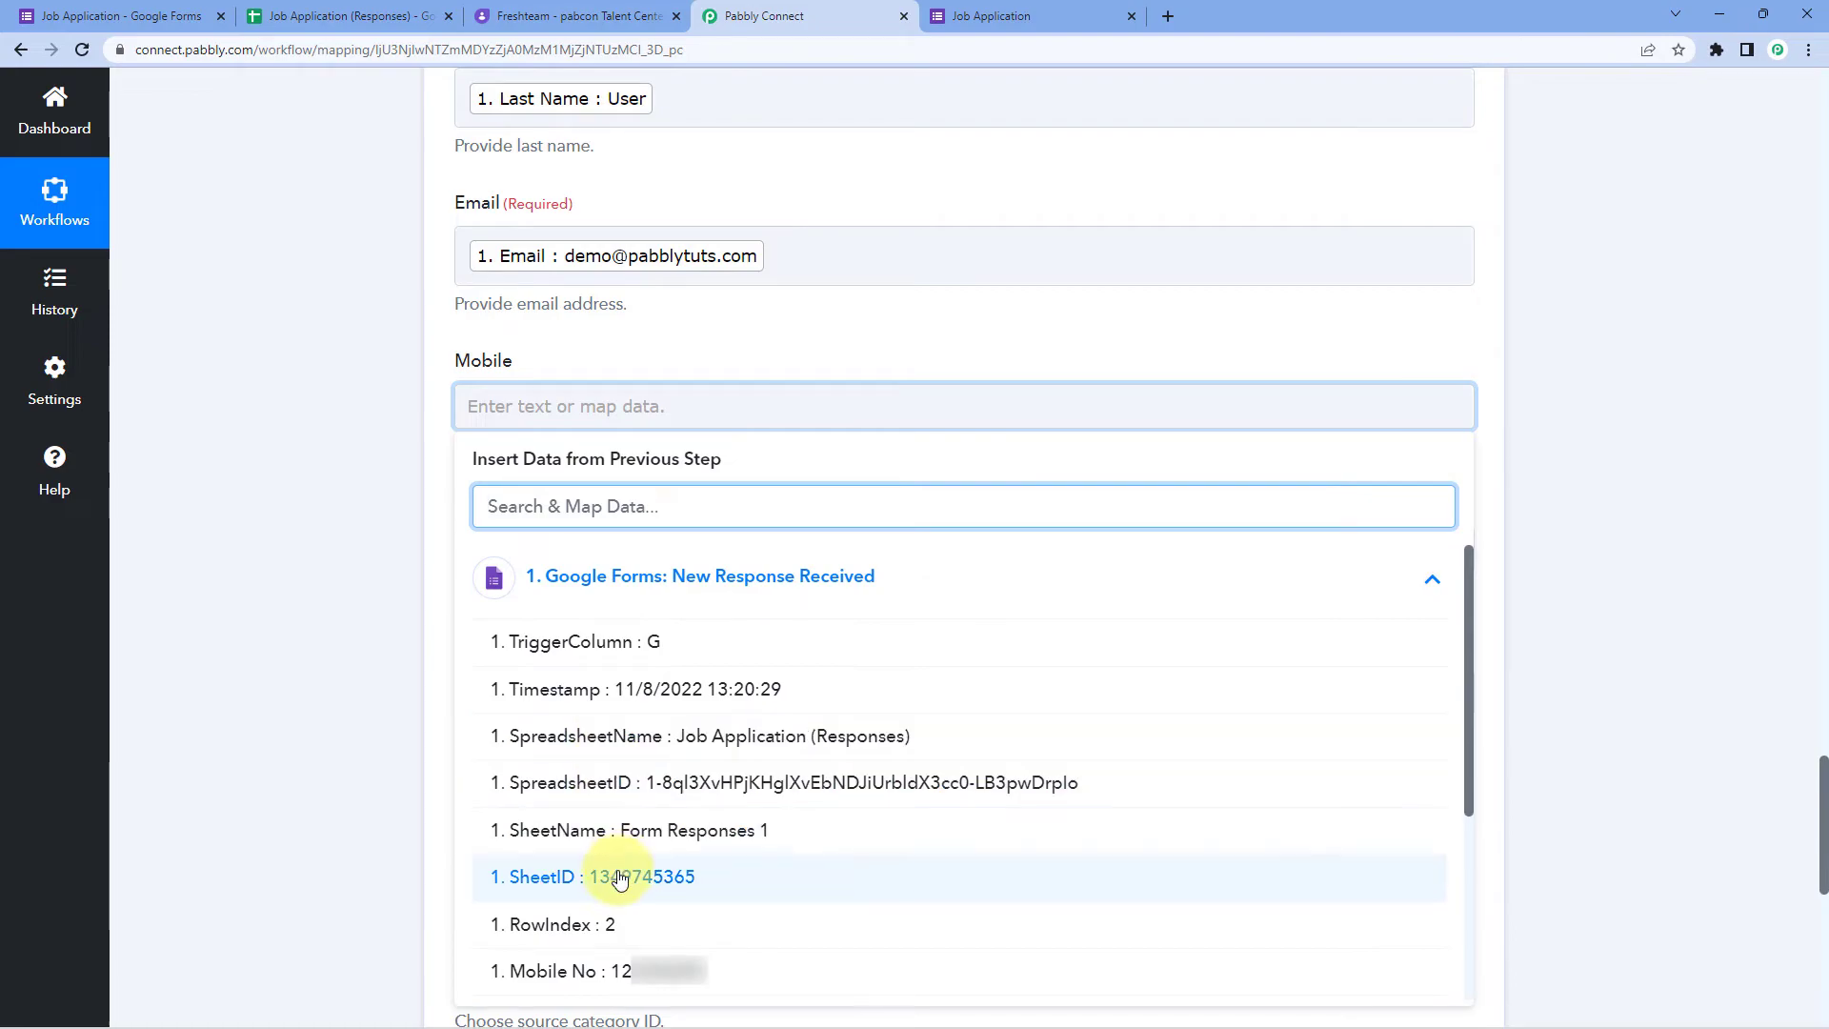
left_click(604, 972)
left_click(374, 494)
scroll(374, 494, "down", 3)
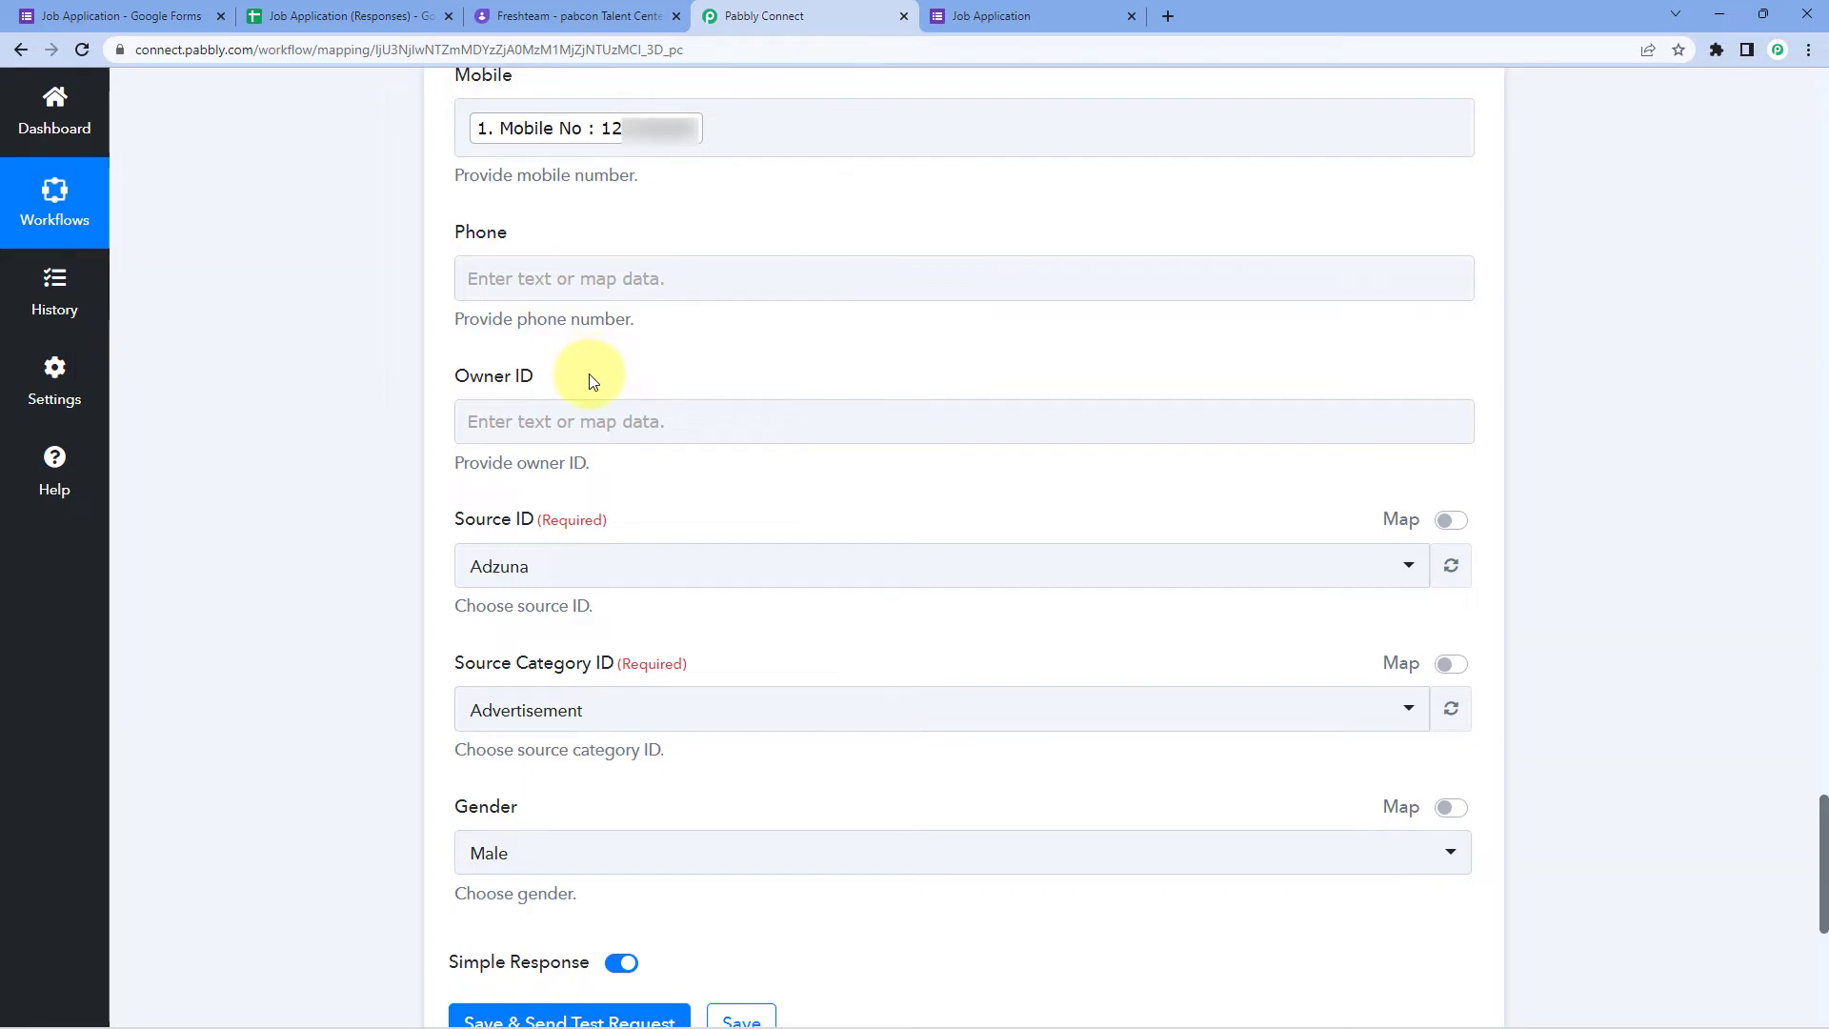
scroll(588, 378, "down", 1)
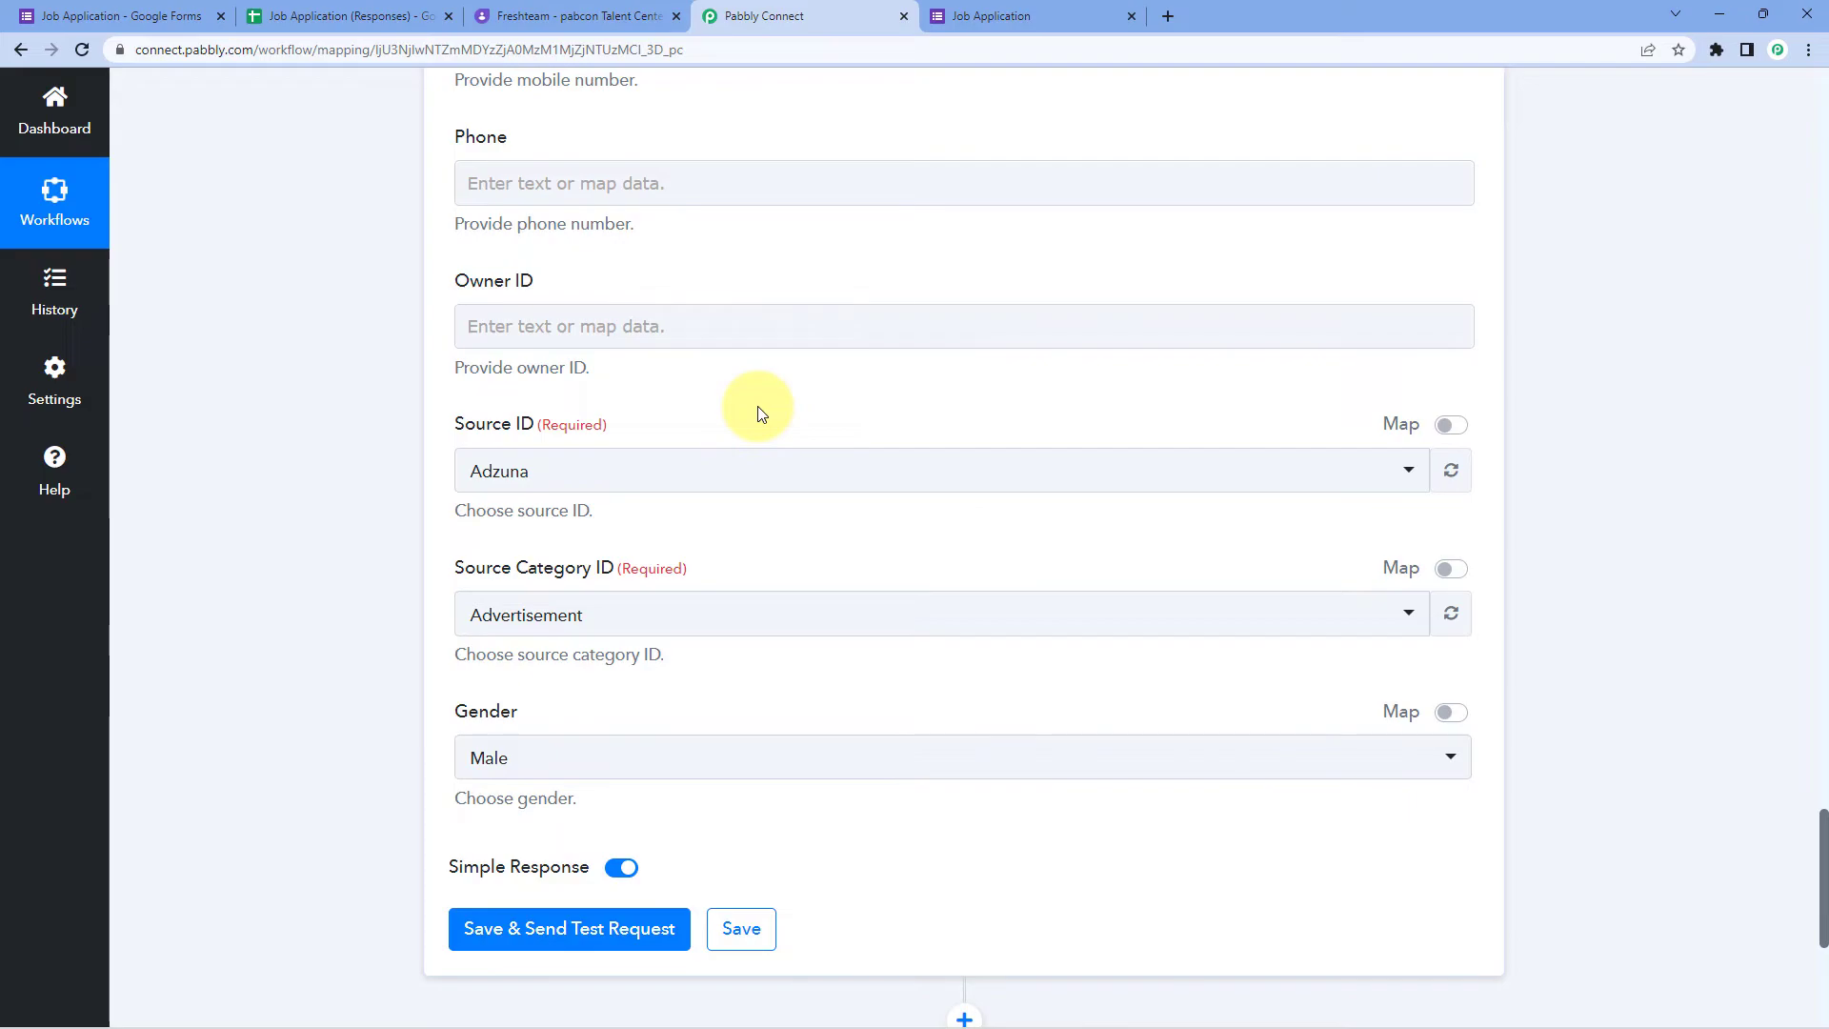
Step: Set the applicant's Source ID to HR Consultancy
left_click(750, 472)
scroll(396, 446, "down", 2)
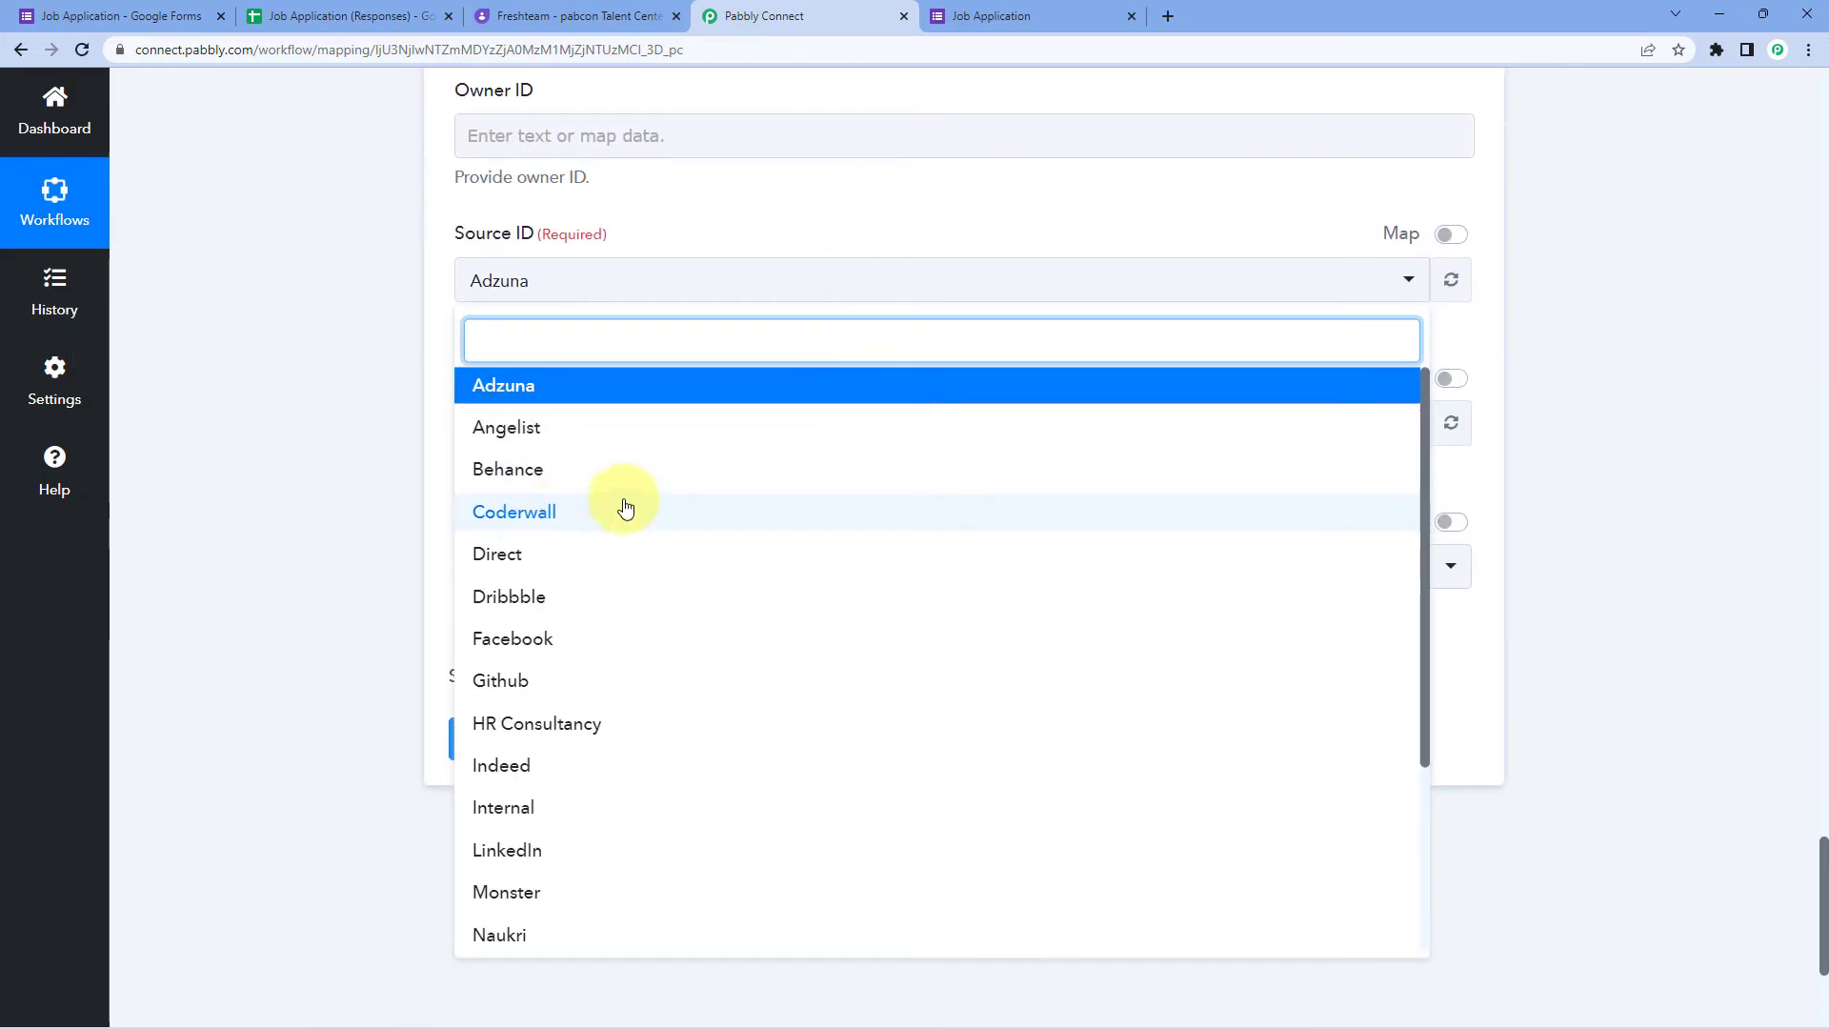
scroll(523, 629, "down", 3)
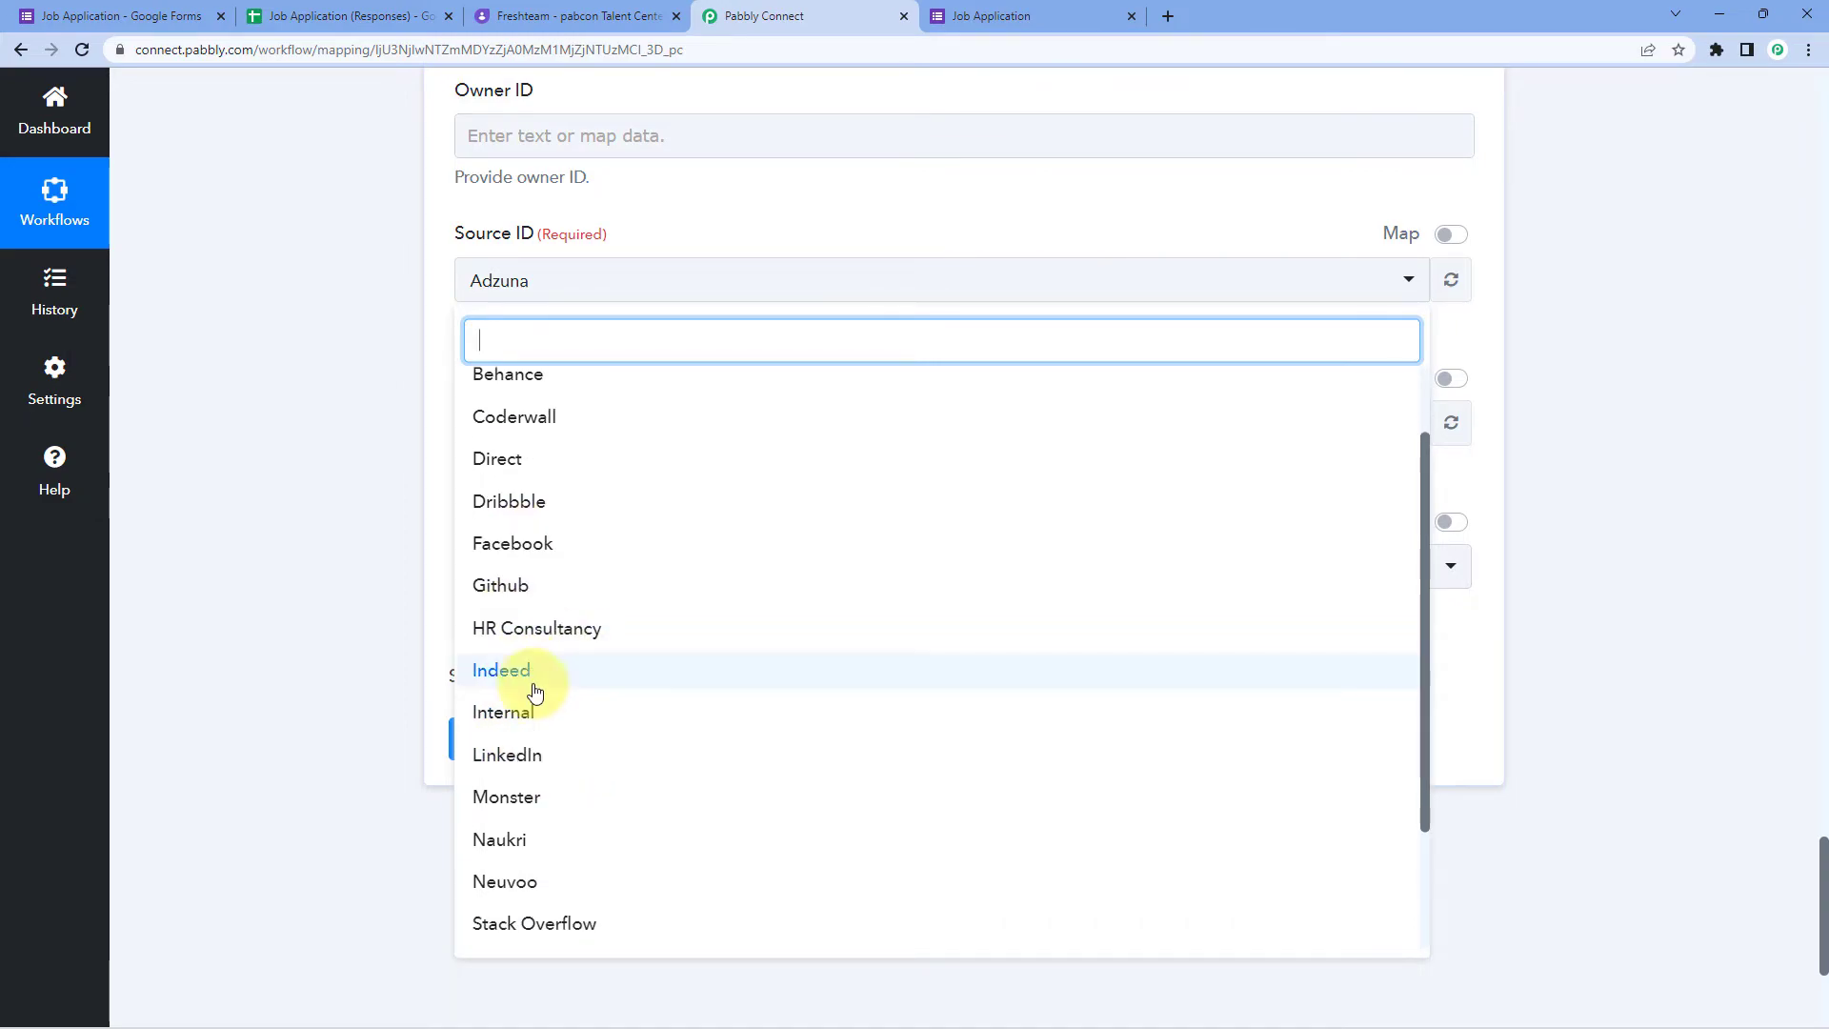
scroll(531, 639, "down", 2)
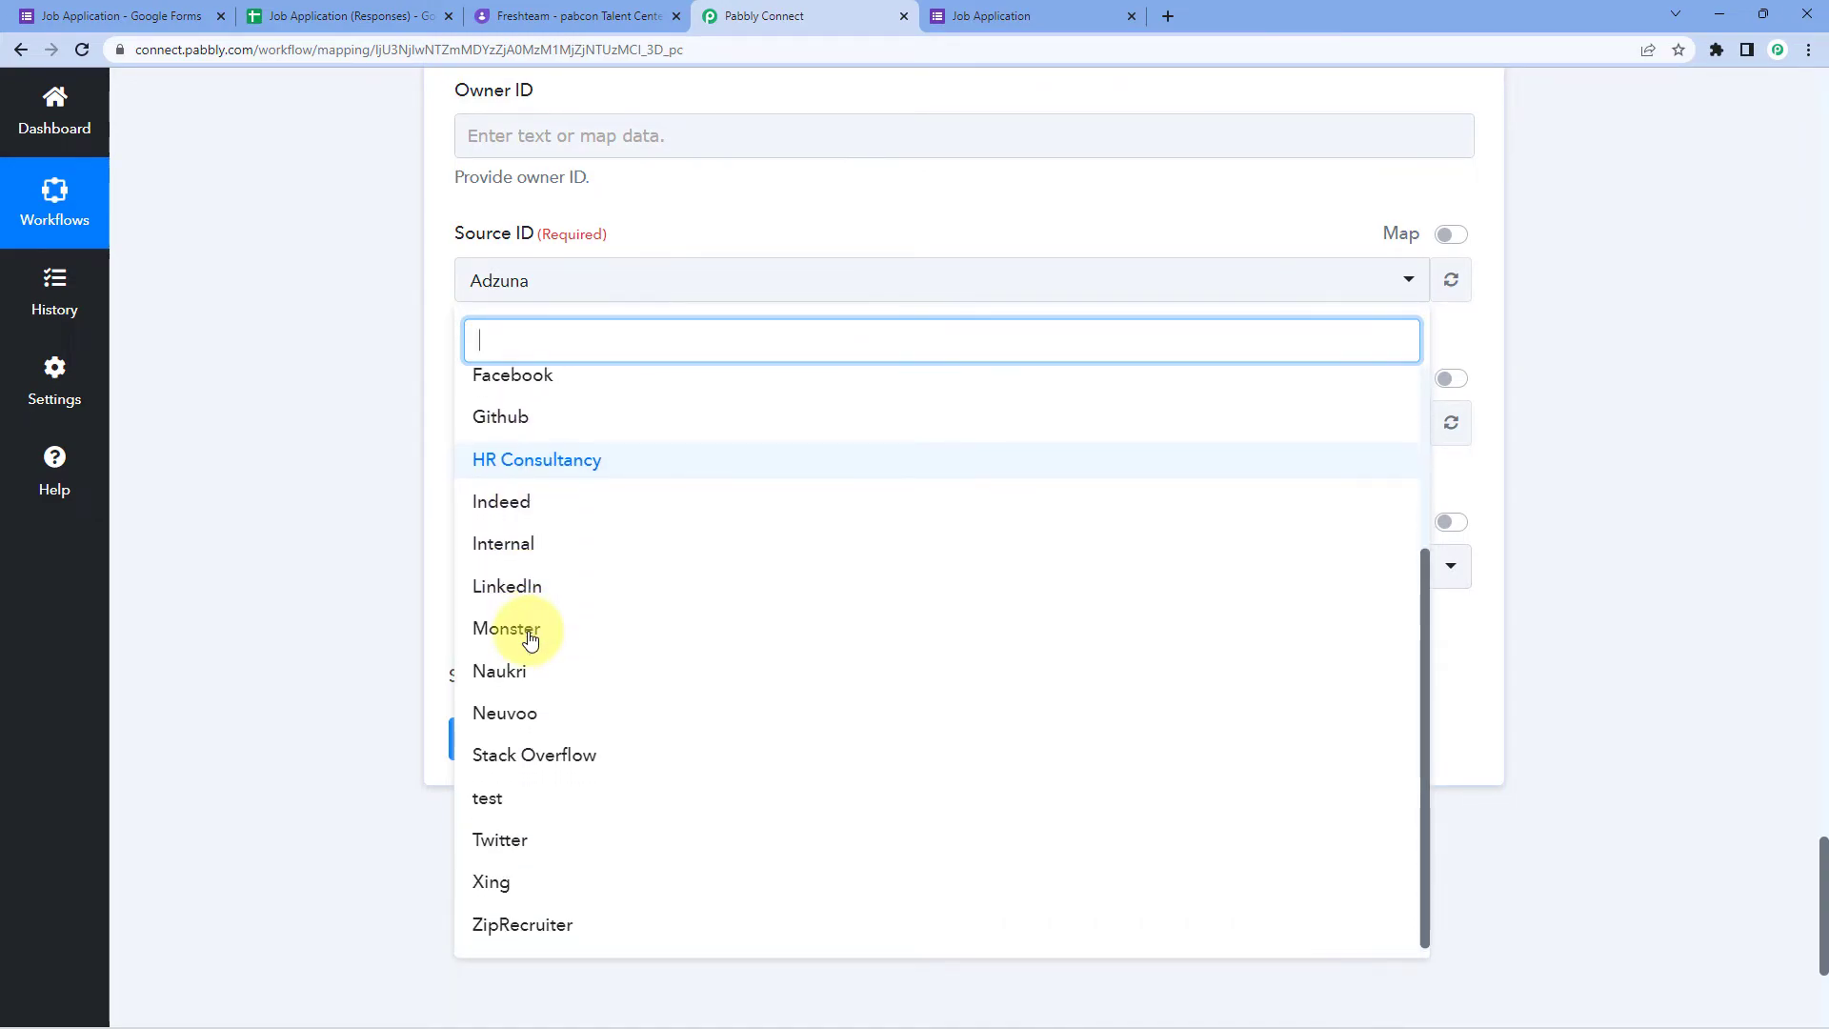
scroll(531, 638, "up", 3)
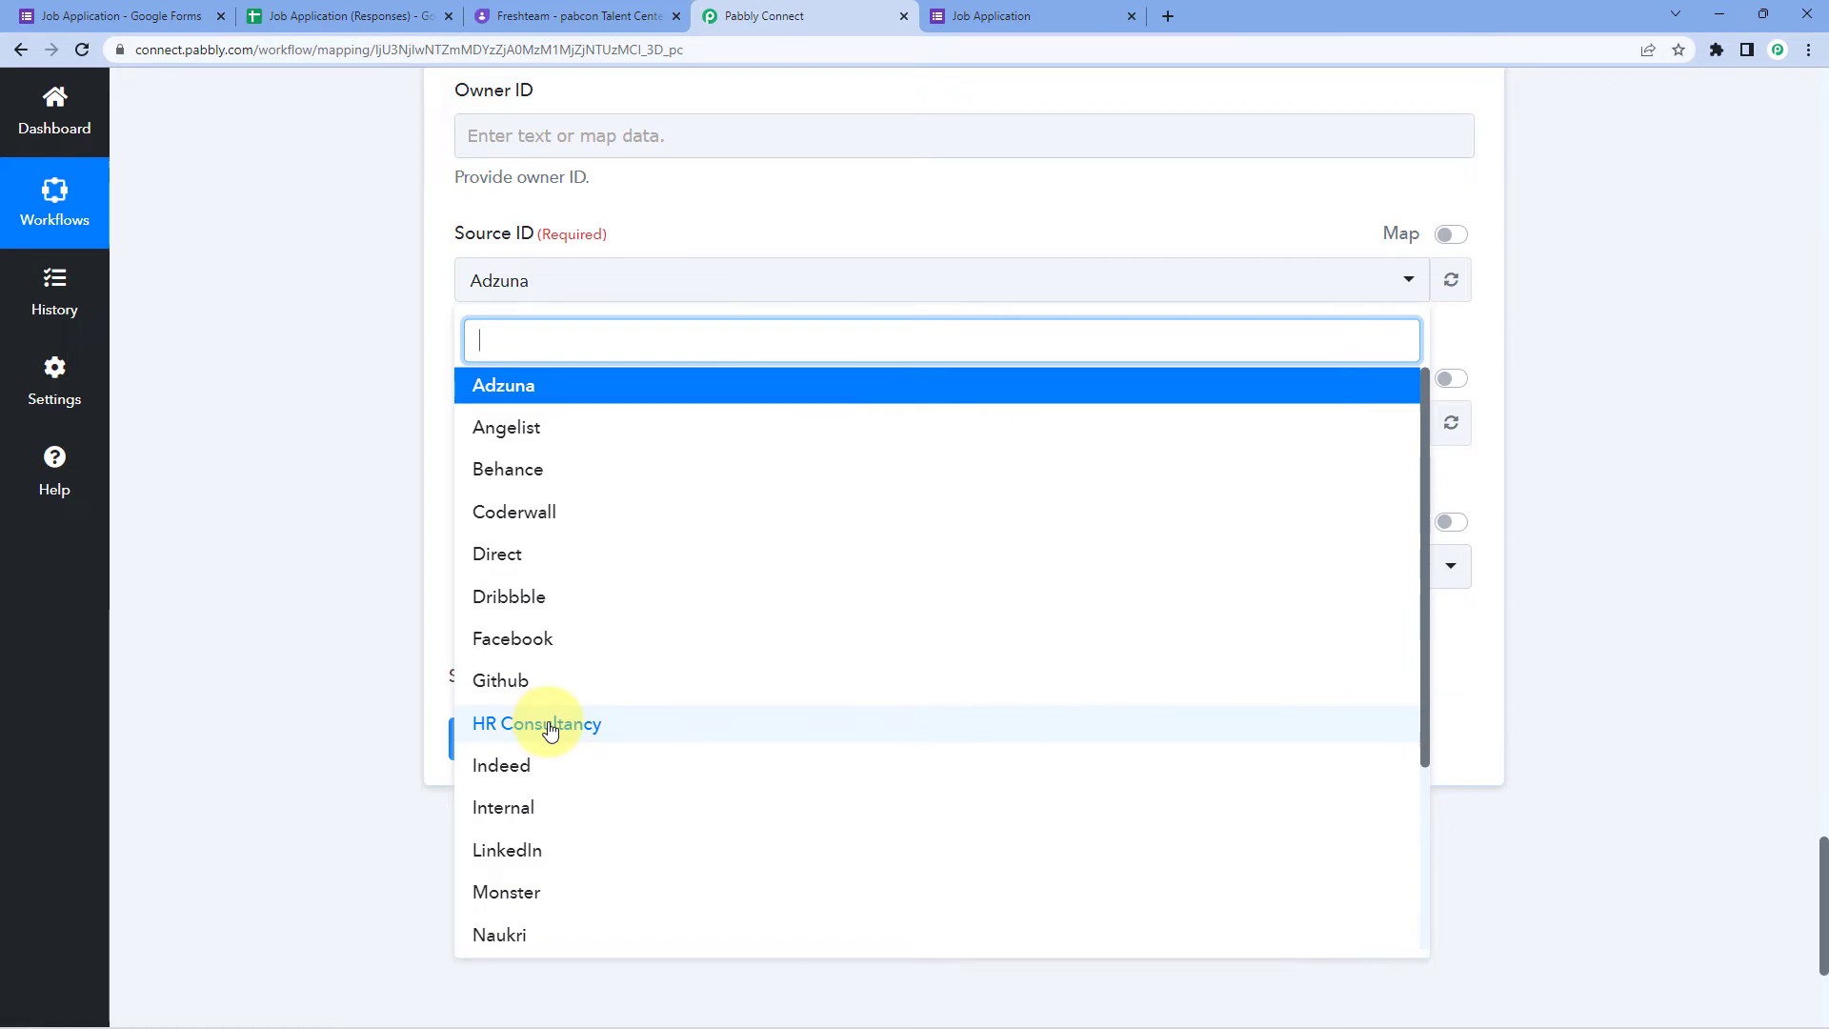
left_click(551, 726)
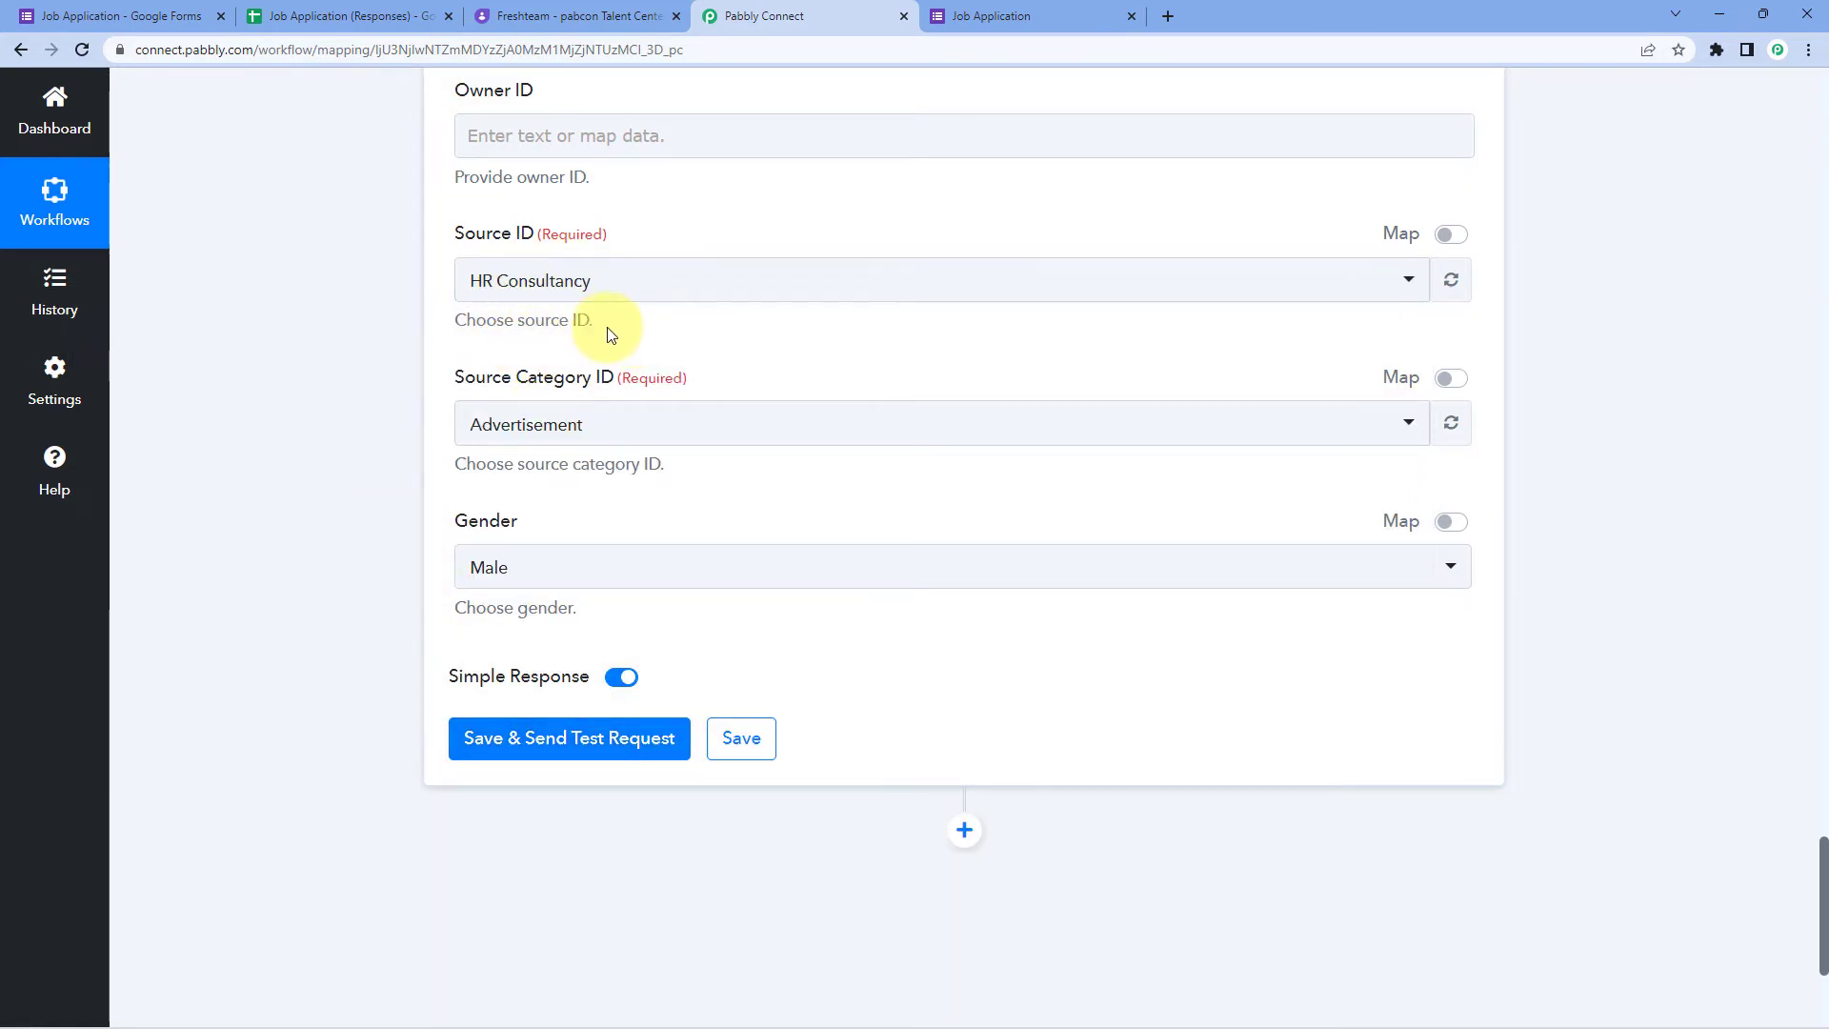
Step: Set the Source Category ID to Portal
left_click(702, 425)
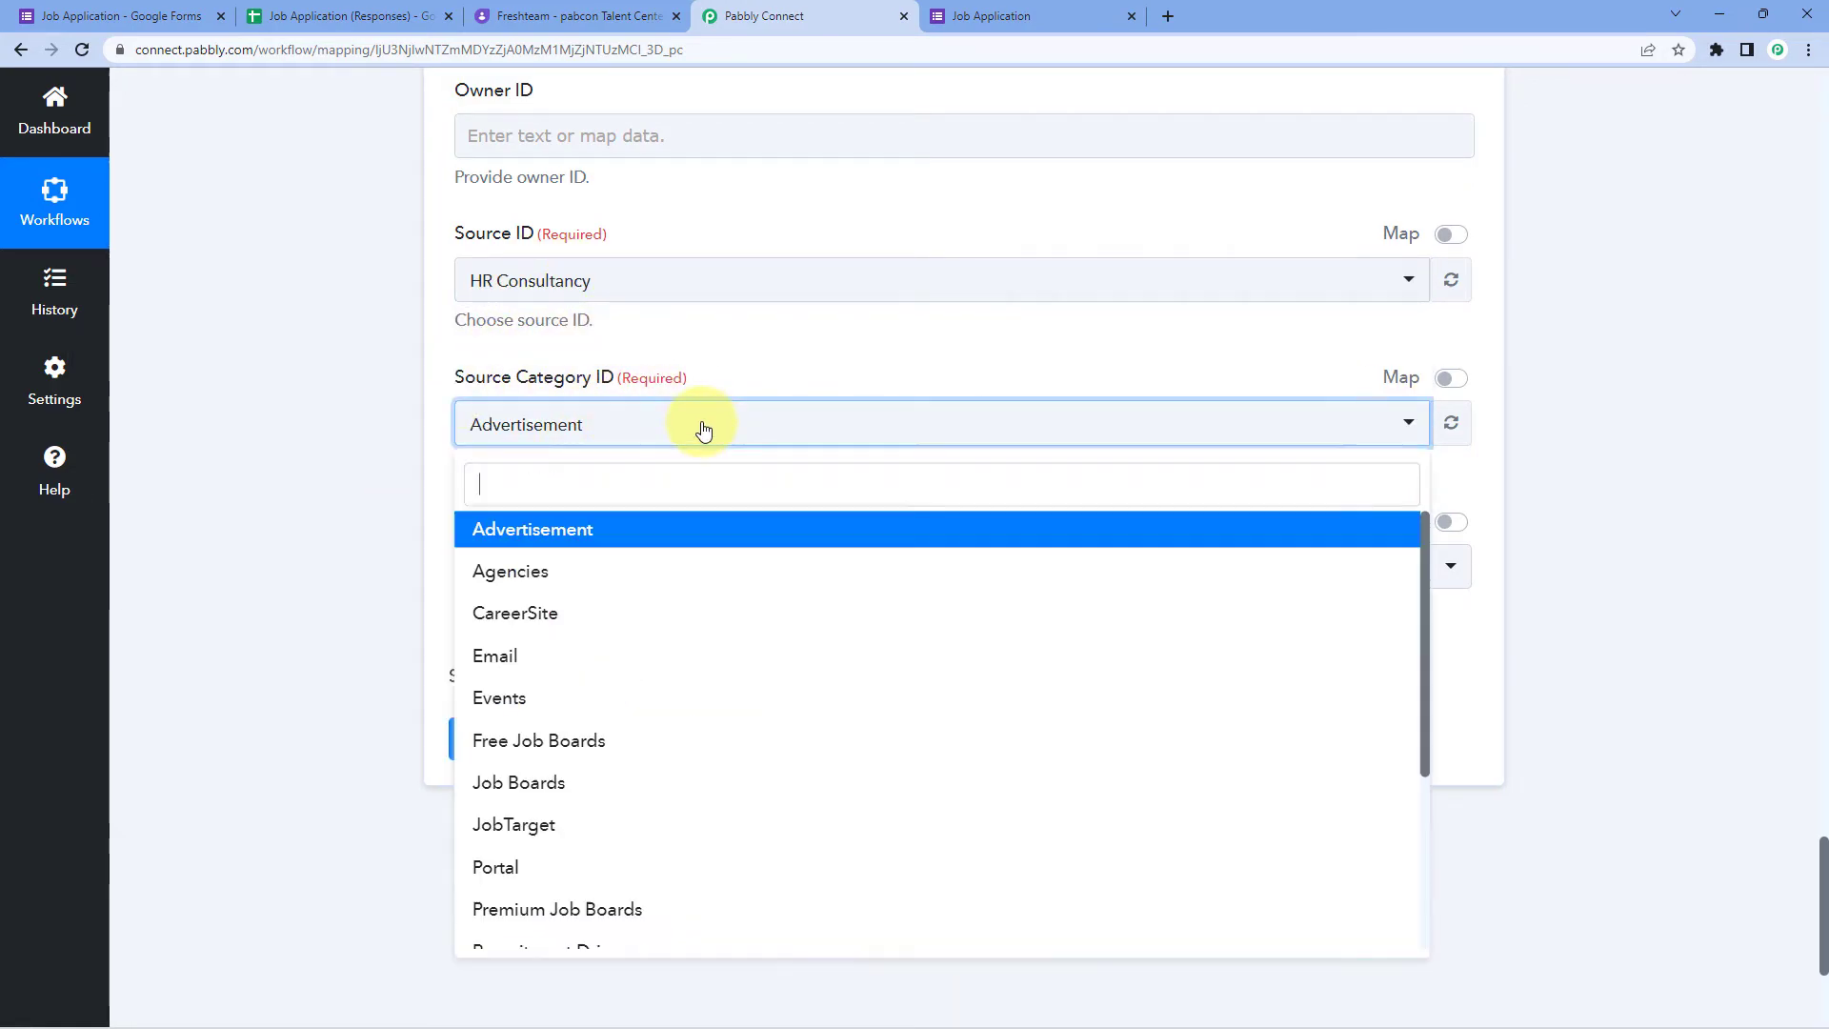
scroll(631, 609, "down", 1)
scroll(615, 603, "down", 3)
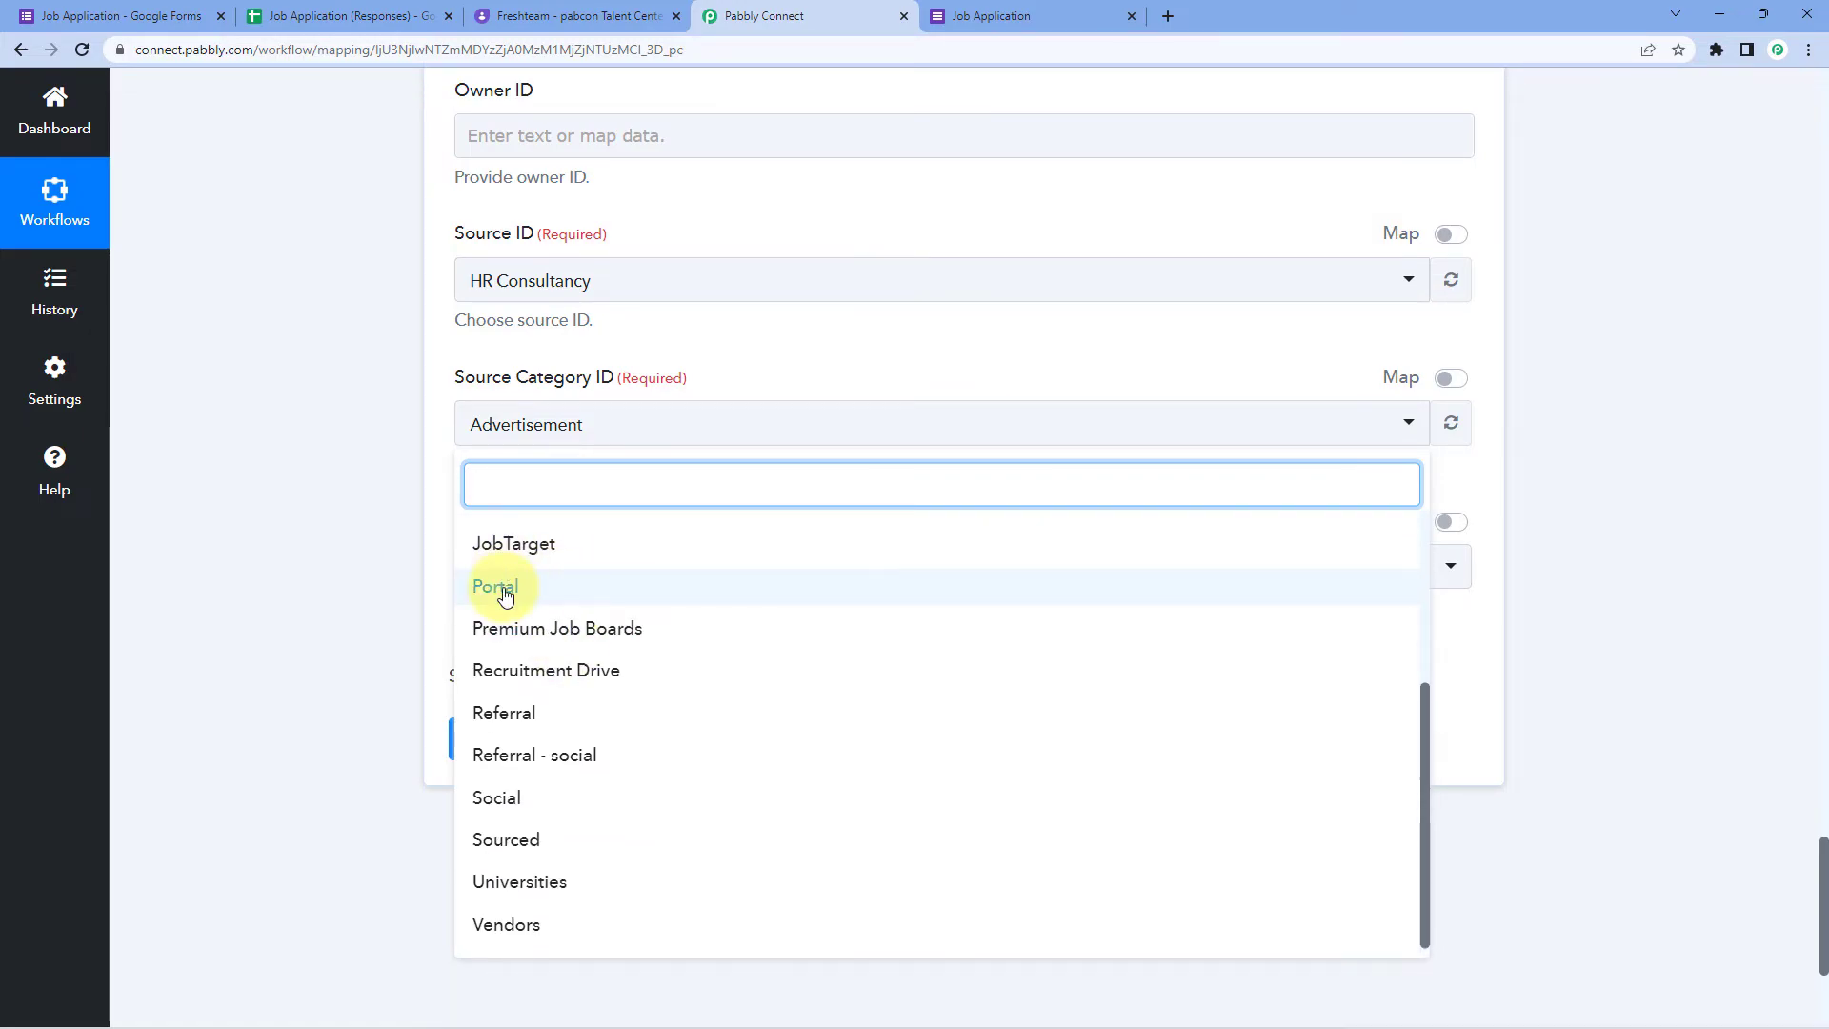
left_click(505, 591)
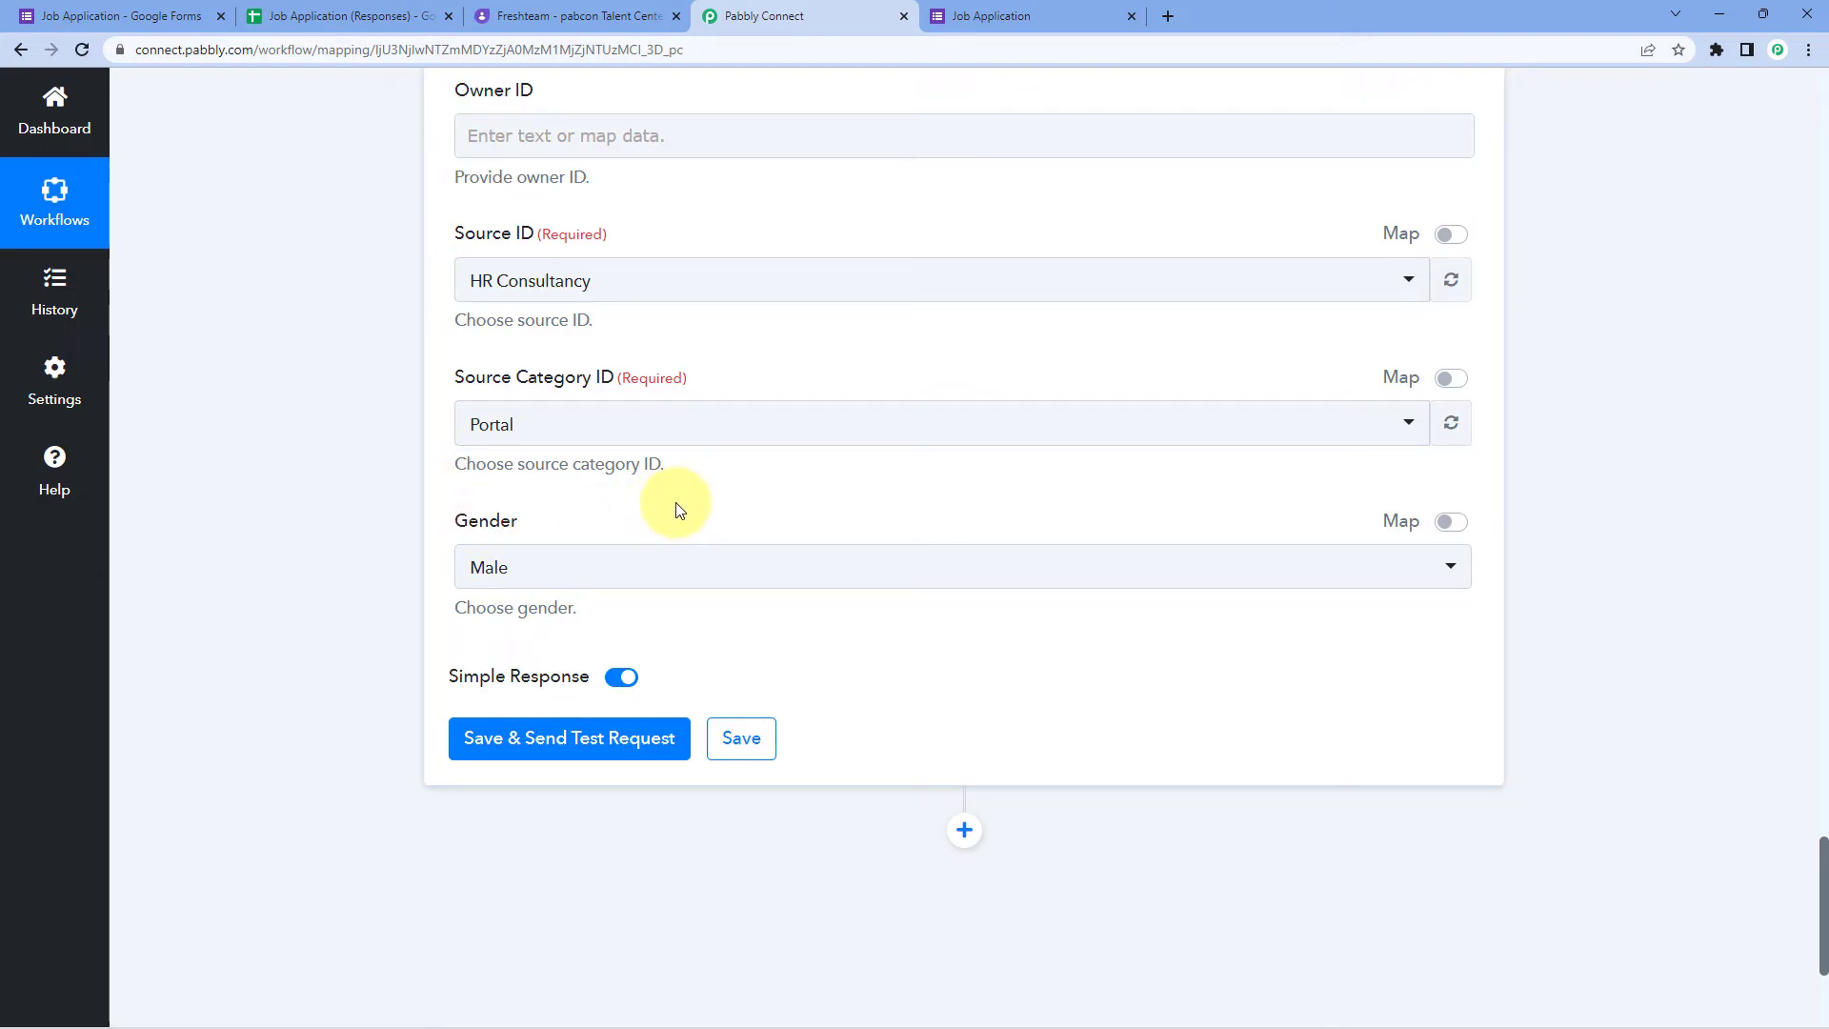
Step: Switch Gender to mapped data and insert the form's 'Gender : male' answer instead of fixed Male
left_click(1449, 525)
left_click_drag(533, 567, 380, 574)
key("BackSpace")
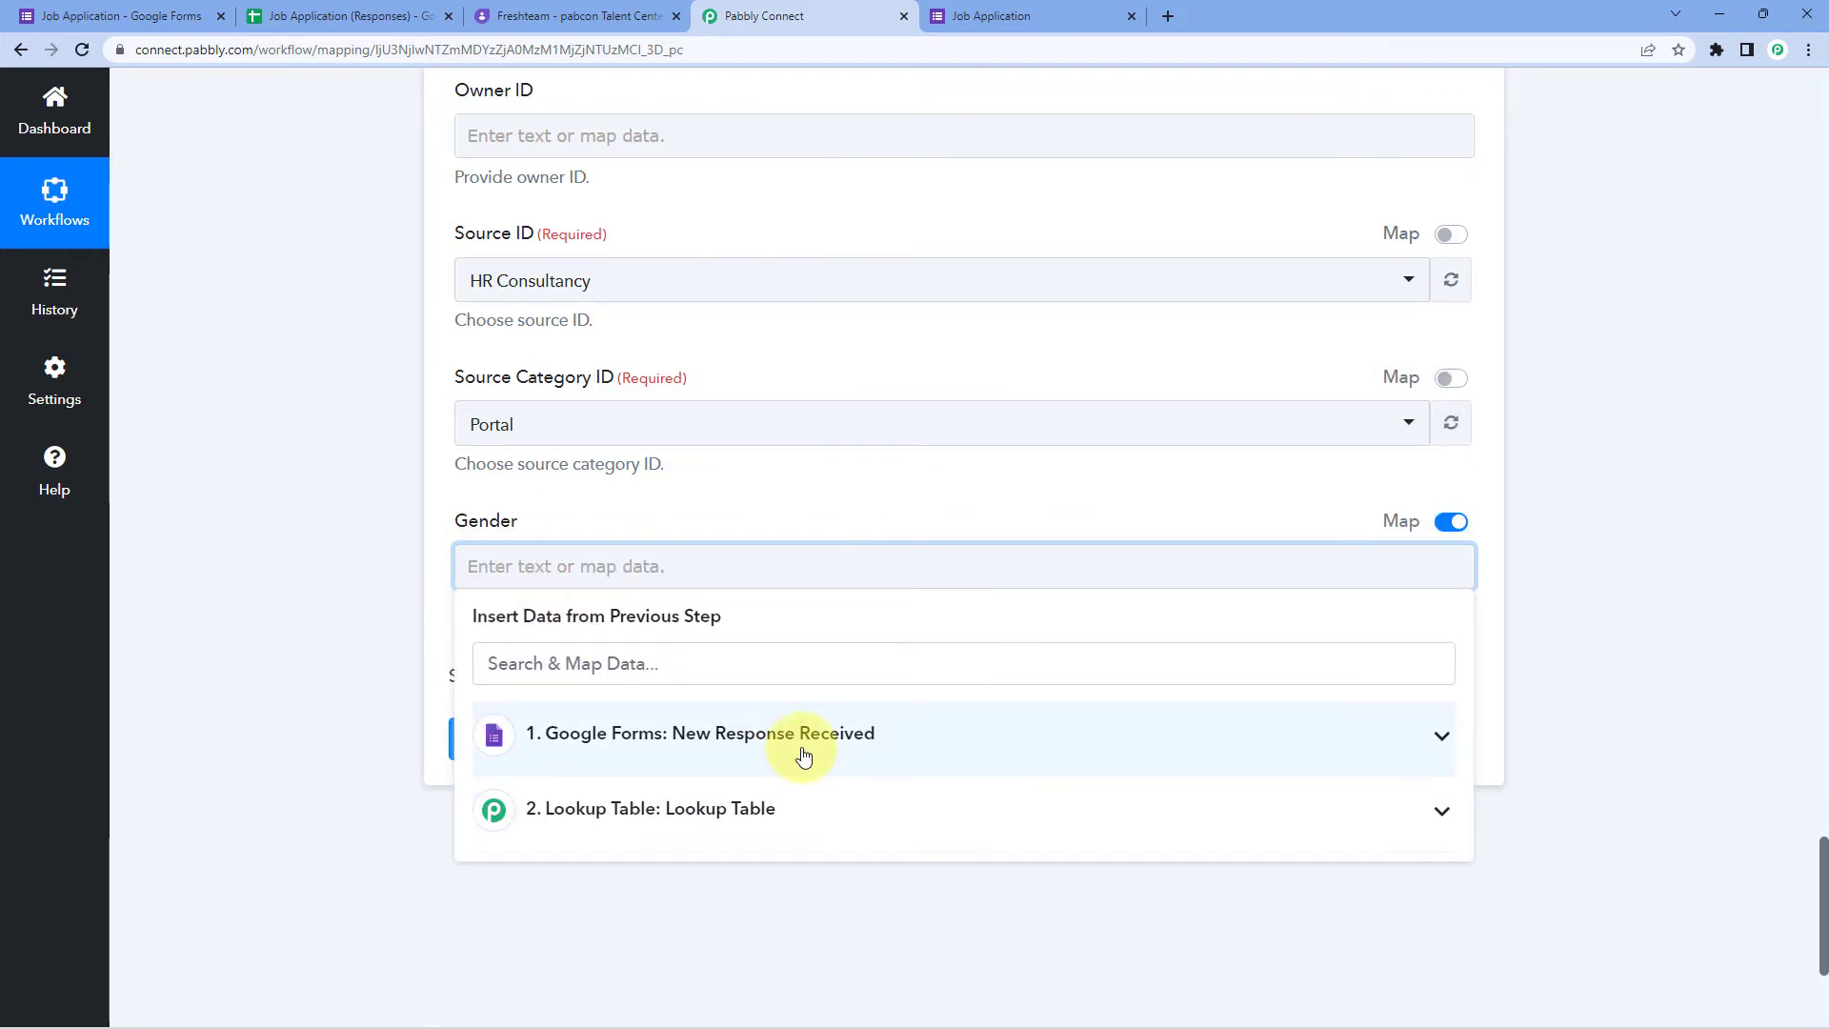
left_click(804, 751)
scroll(773, 831, "down", 2)
scroll(770, 827, "down", 2)
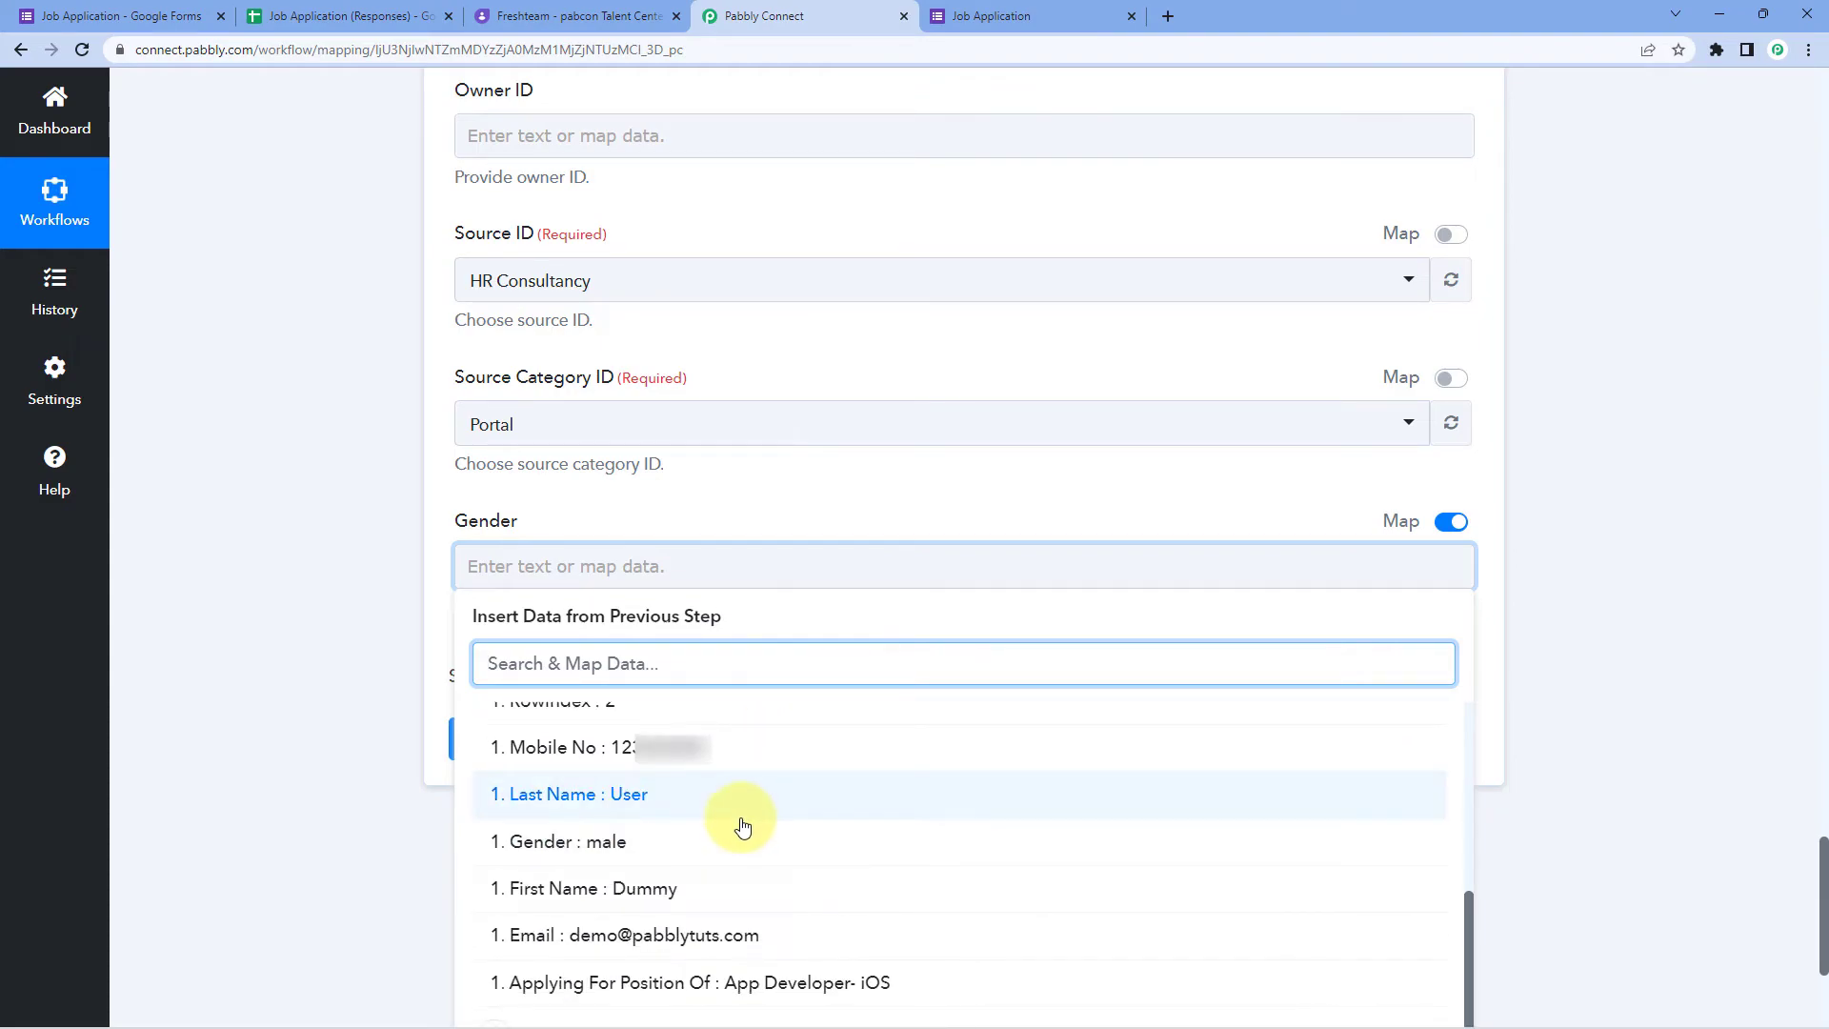
left_click(557, 842)
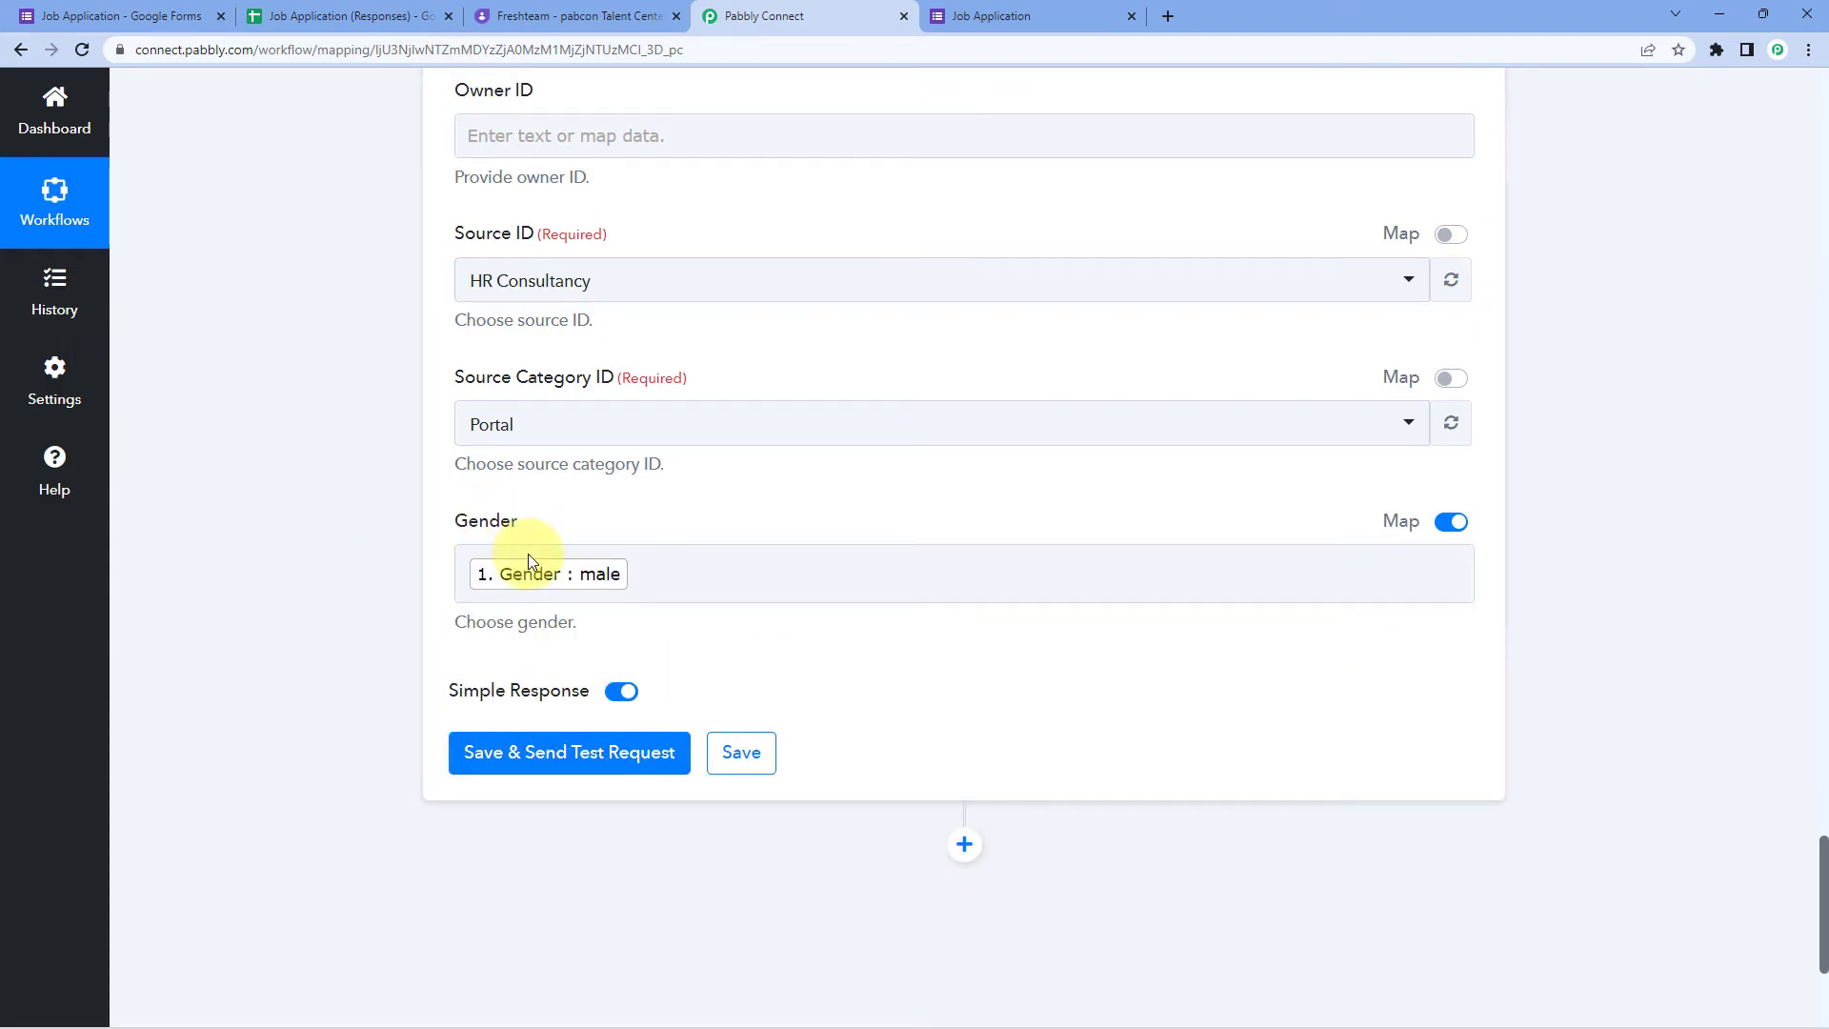
scroll(671, 523, "up", 10)
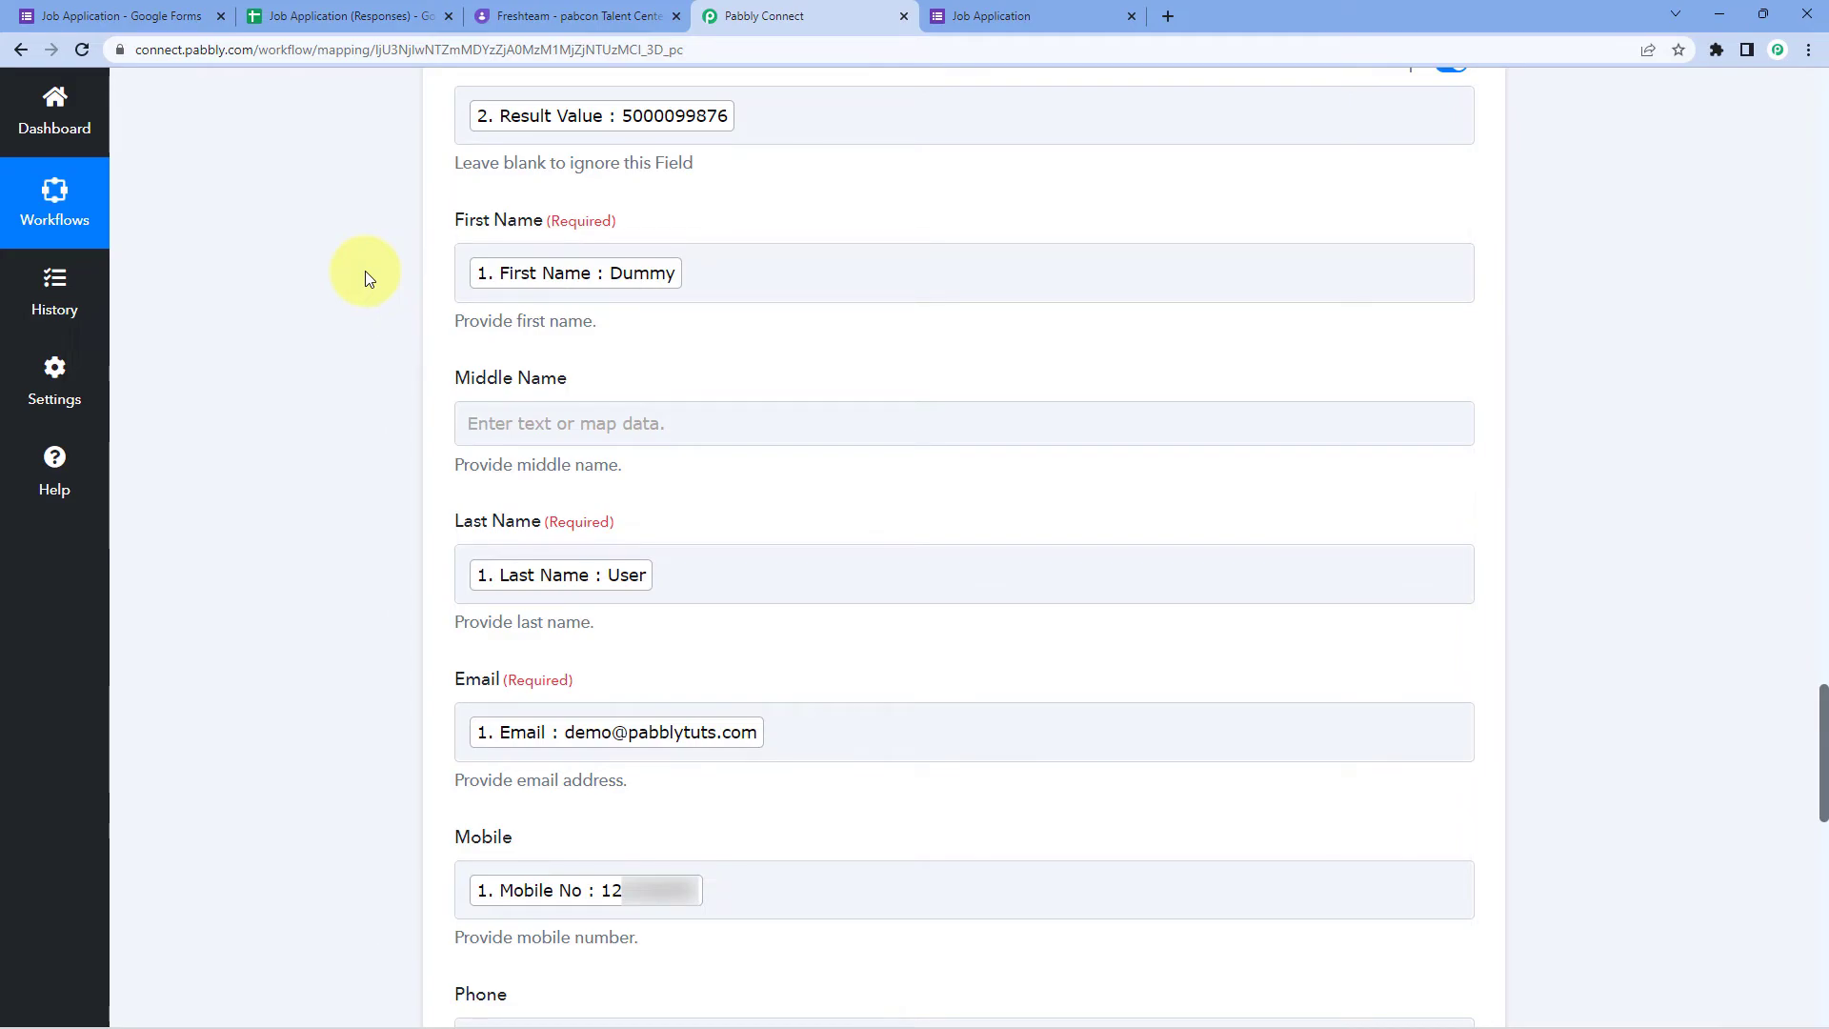
scroll(368, 277, "down", 10)
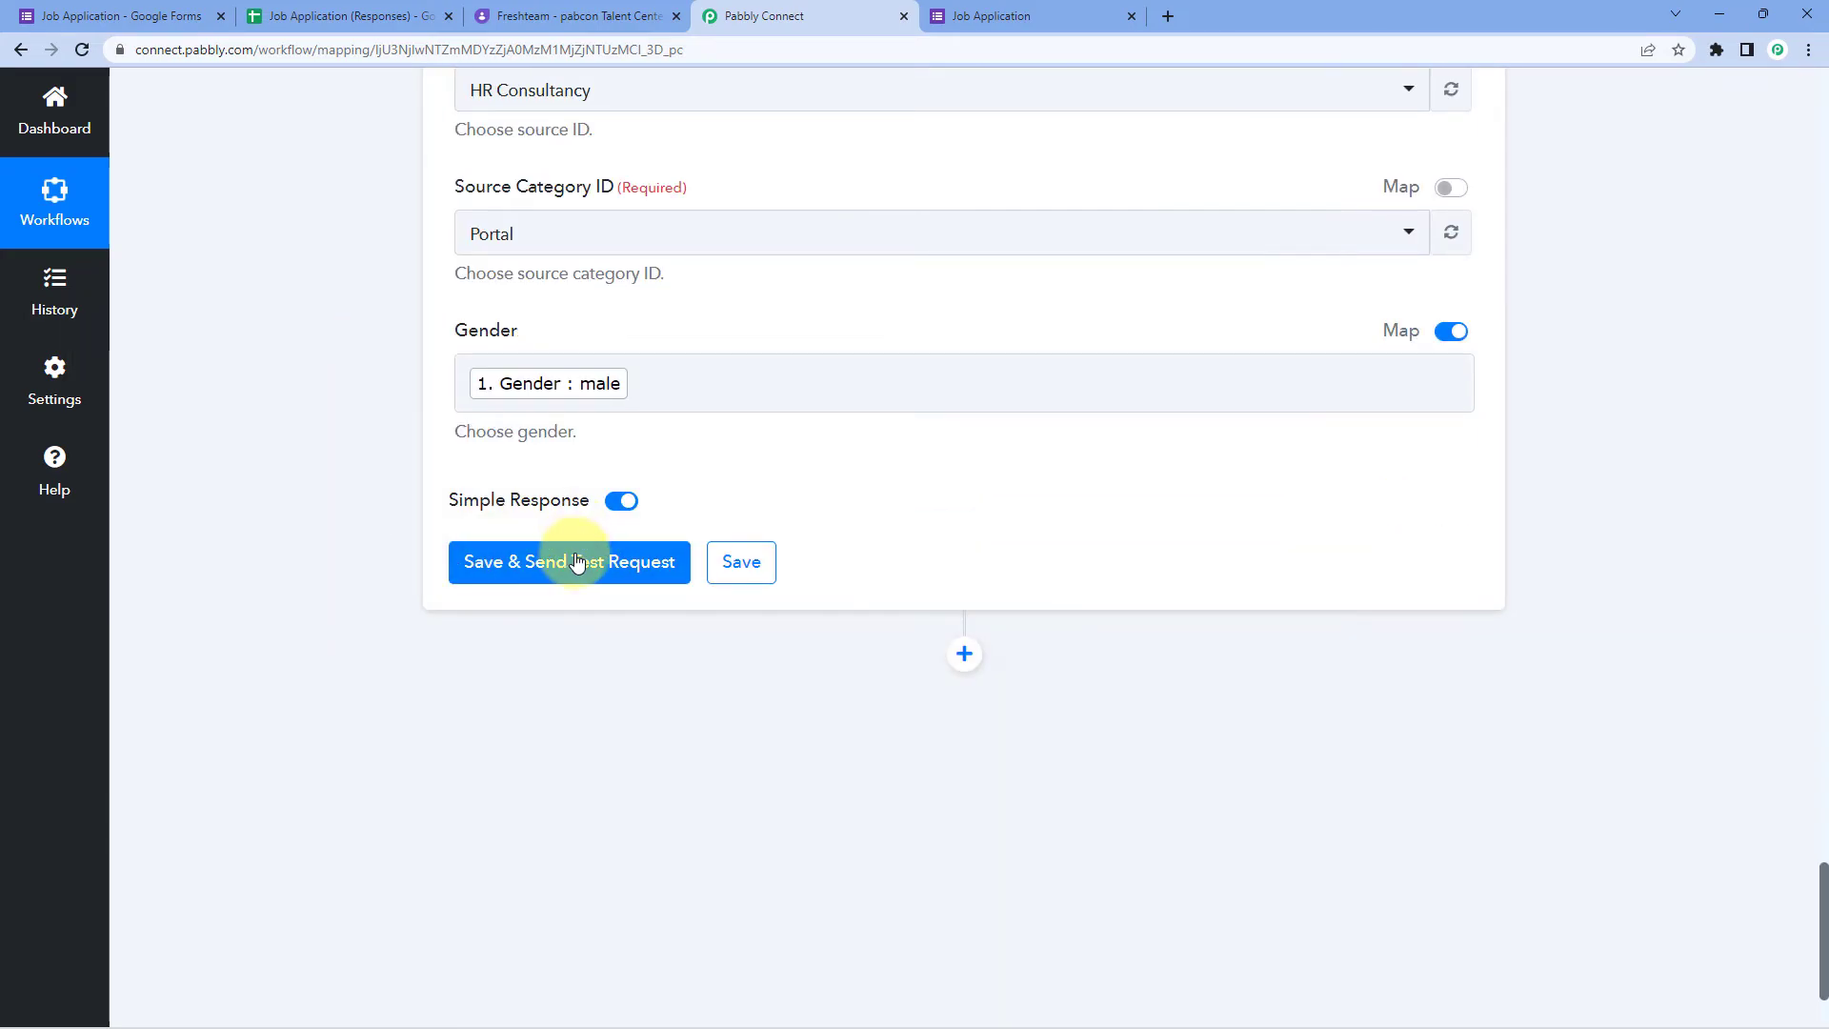
left_click(583, 562)
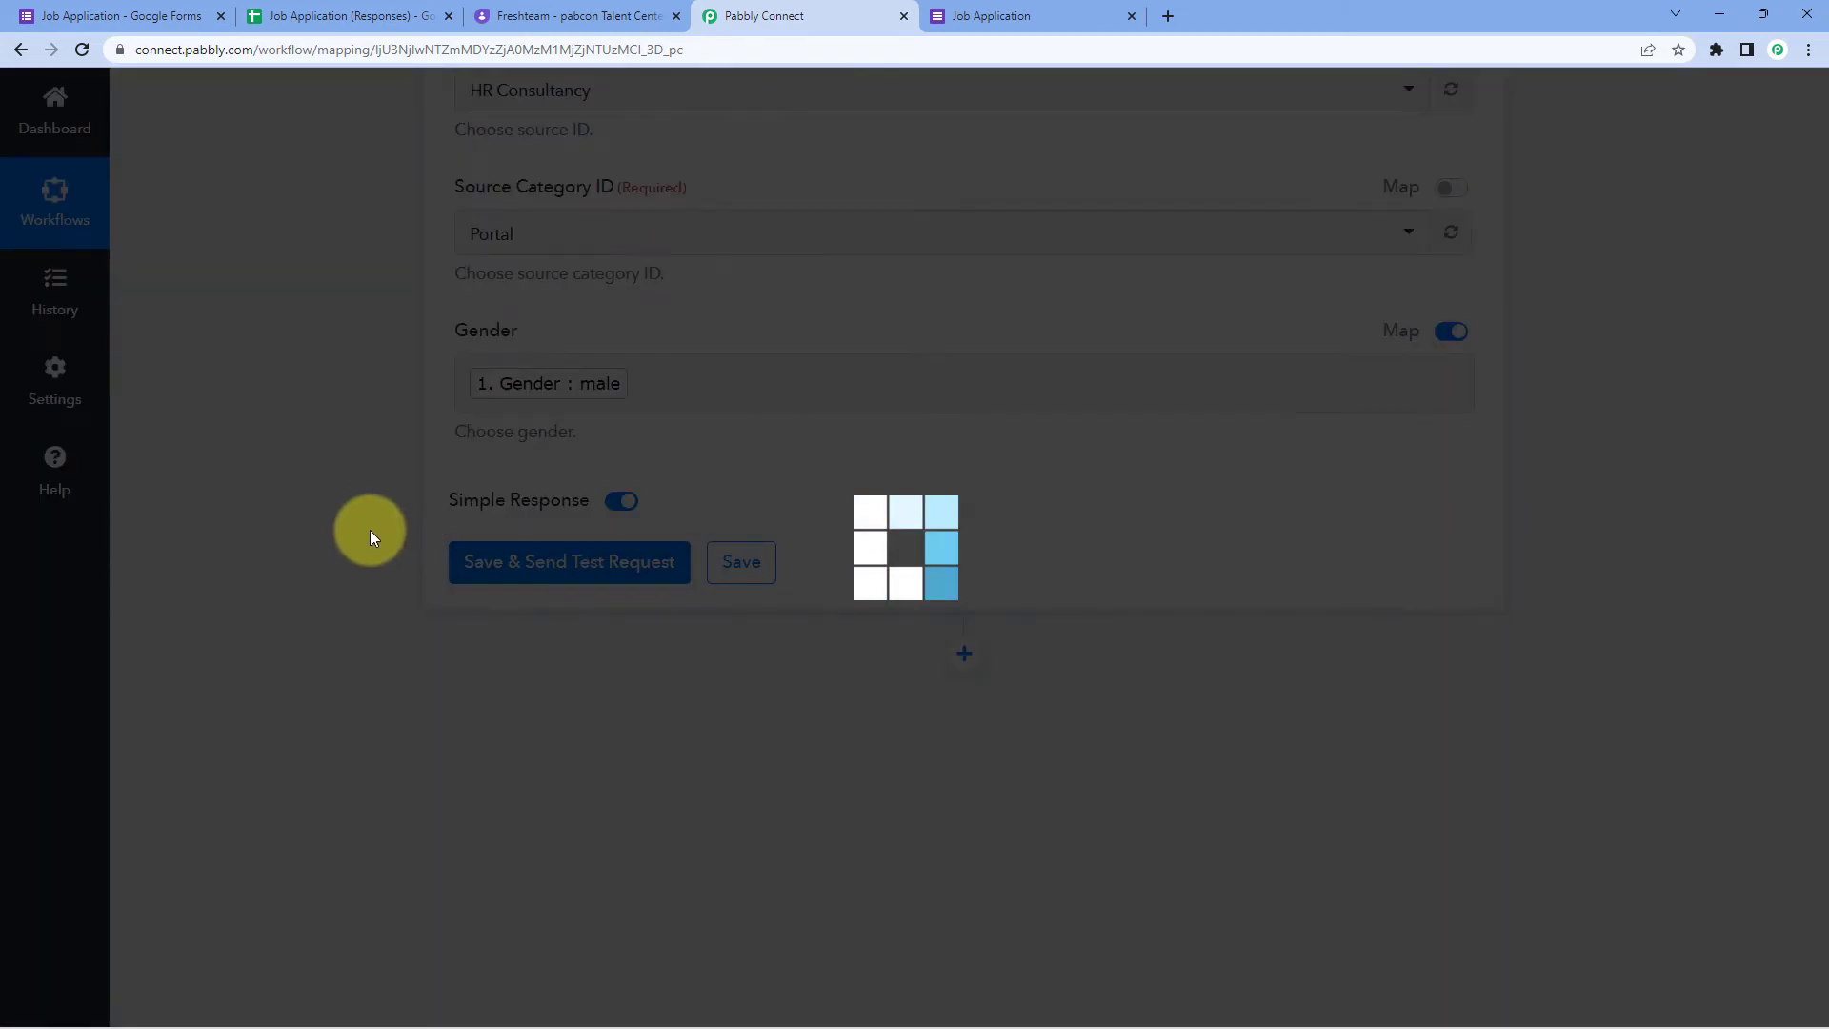
scroll(336, 503, "down", 1)
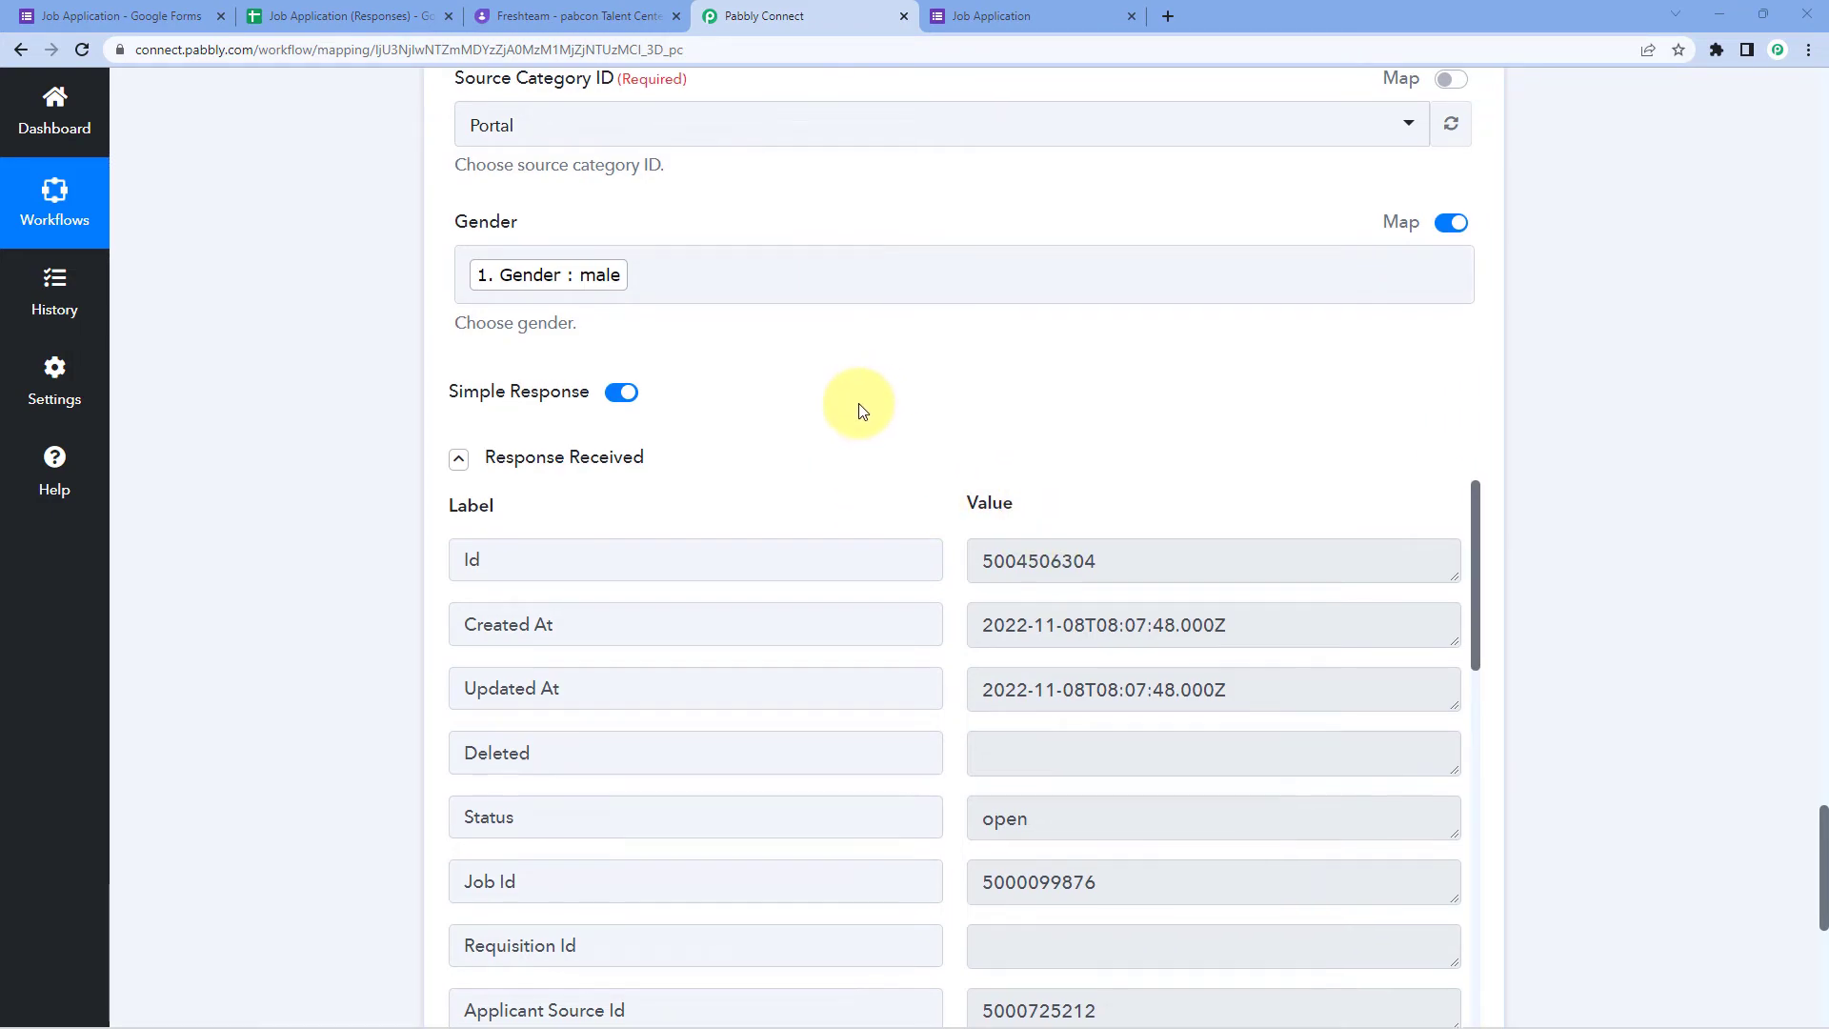
scroll(860, 403, "up", 1)
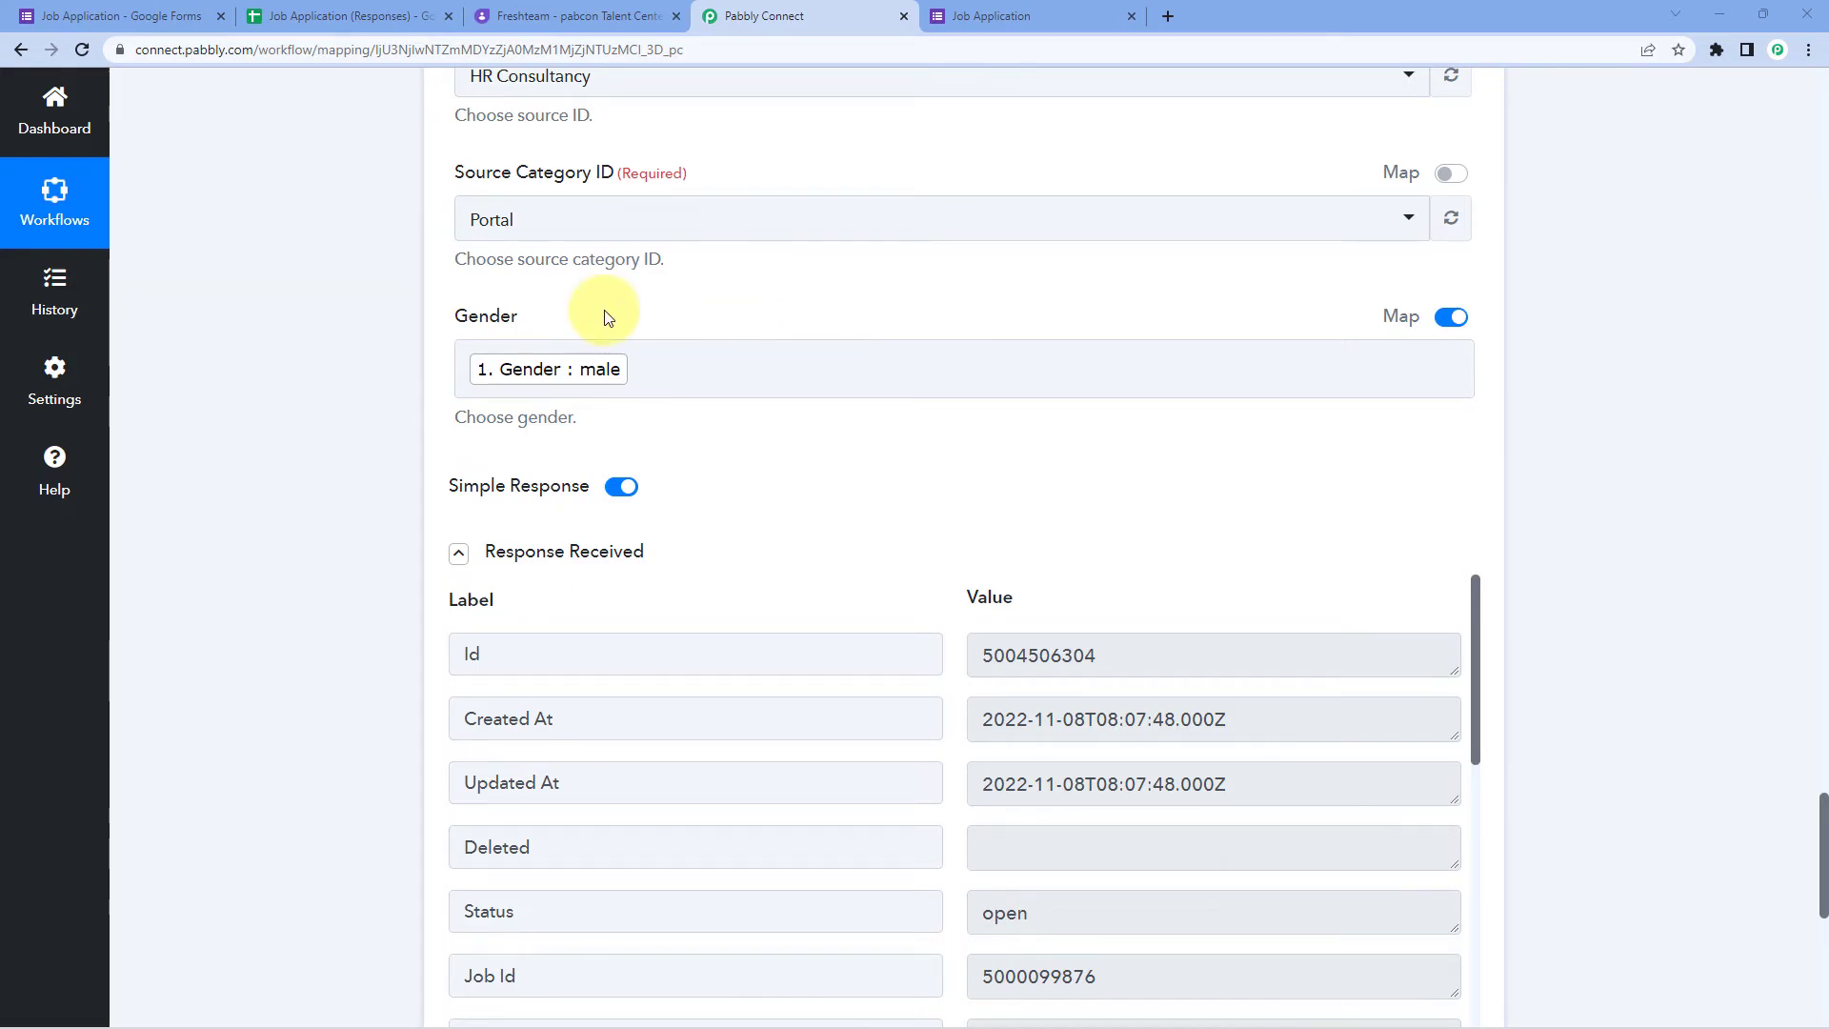
left_click(96, 16)
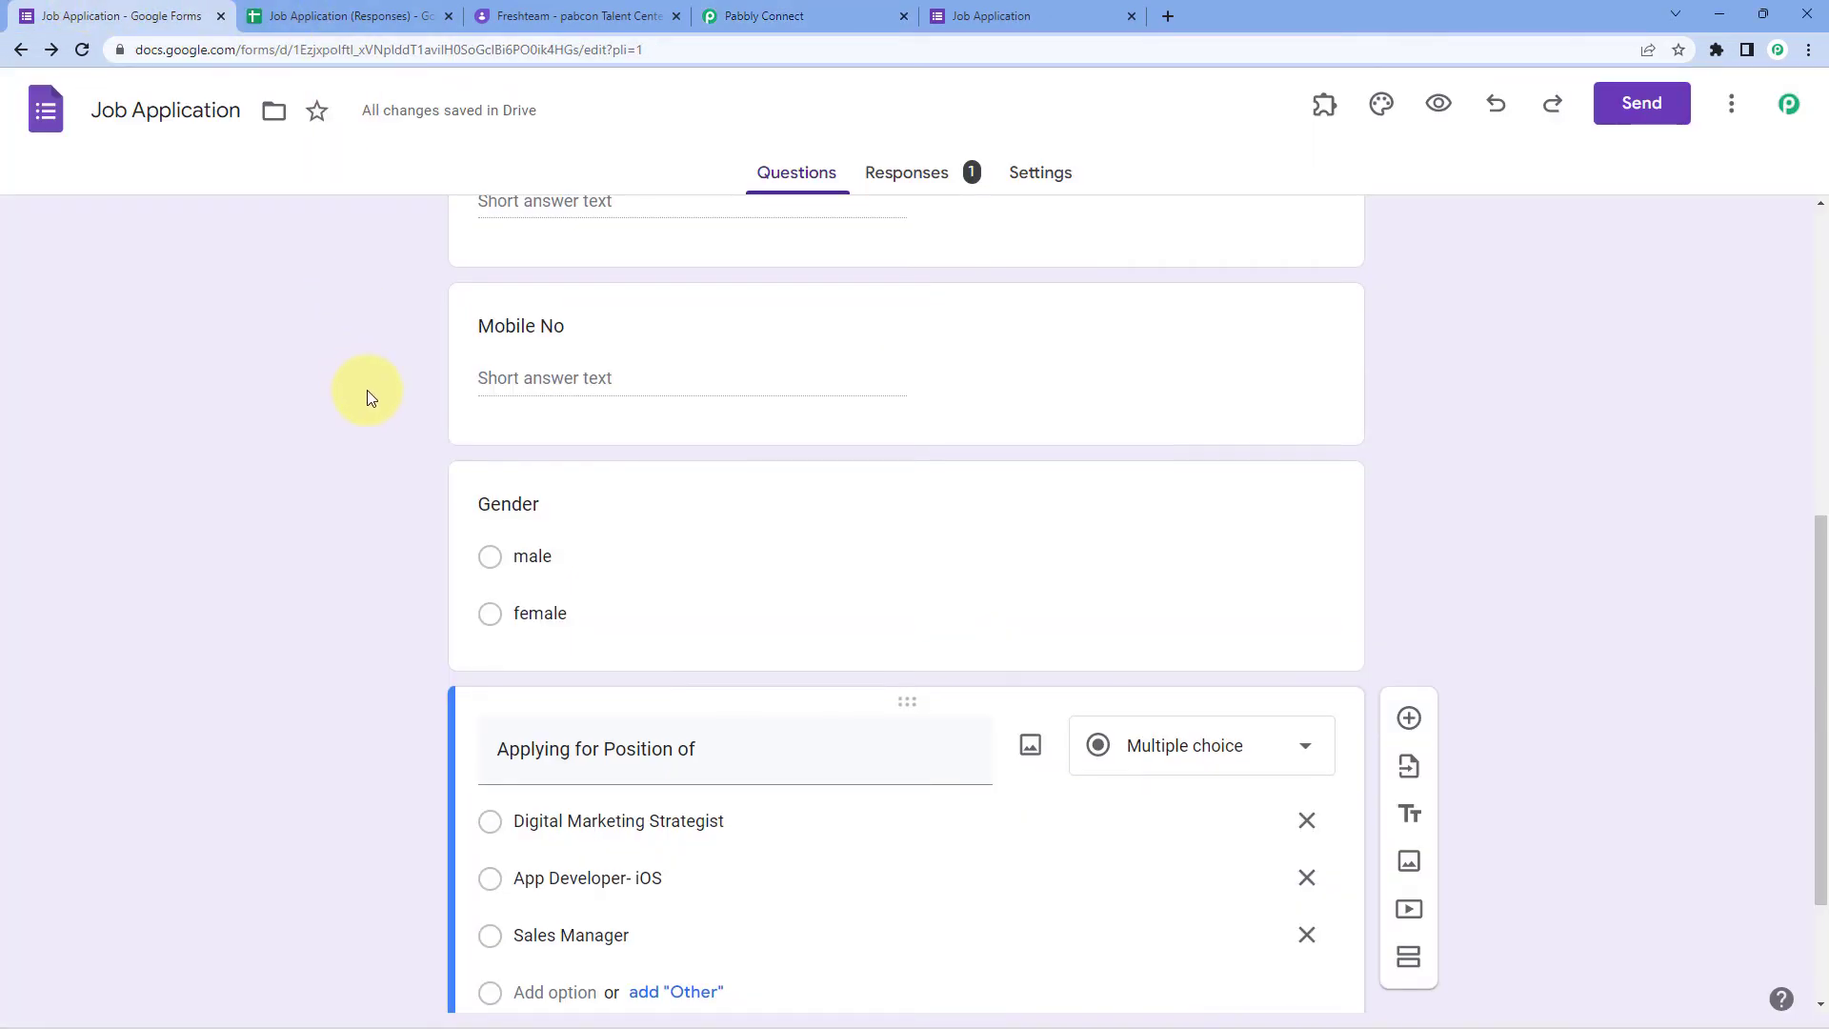
scroll(365, 388, "up", 6)
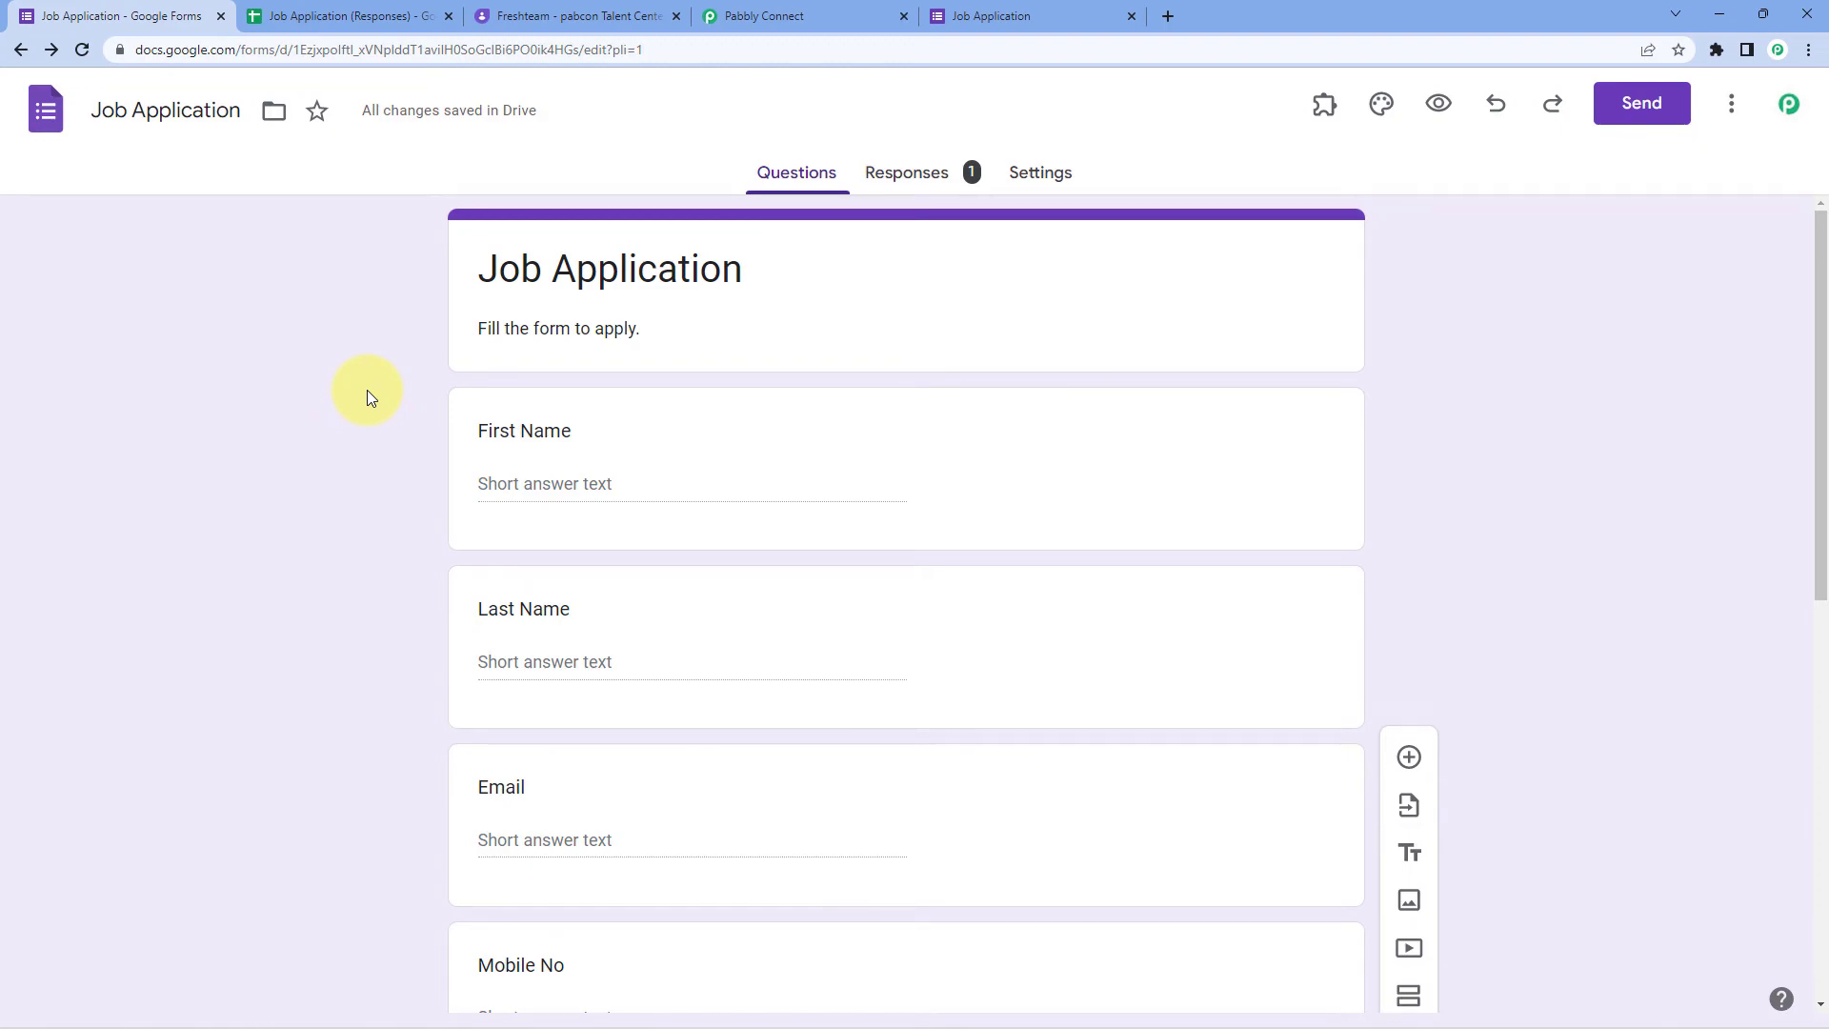
left_click(796, 15)
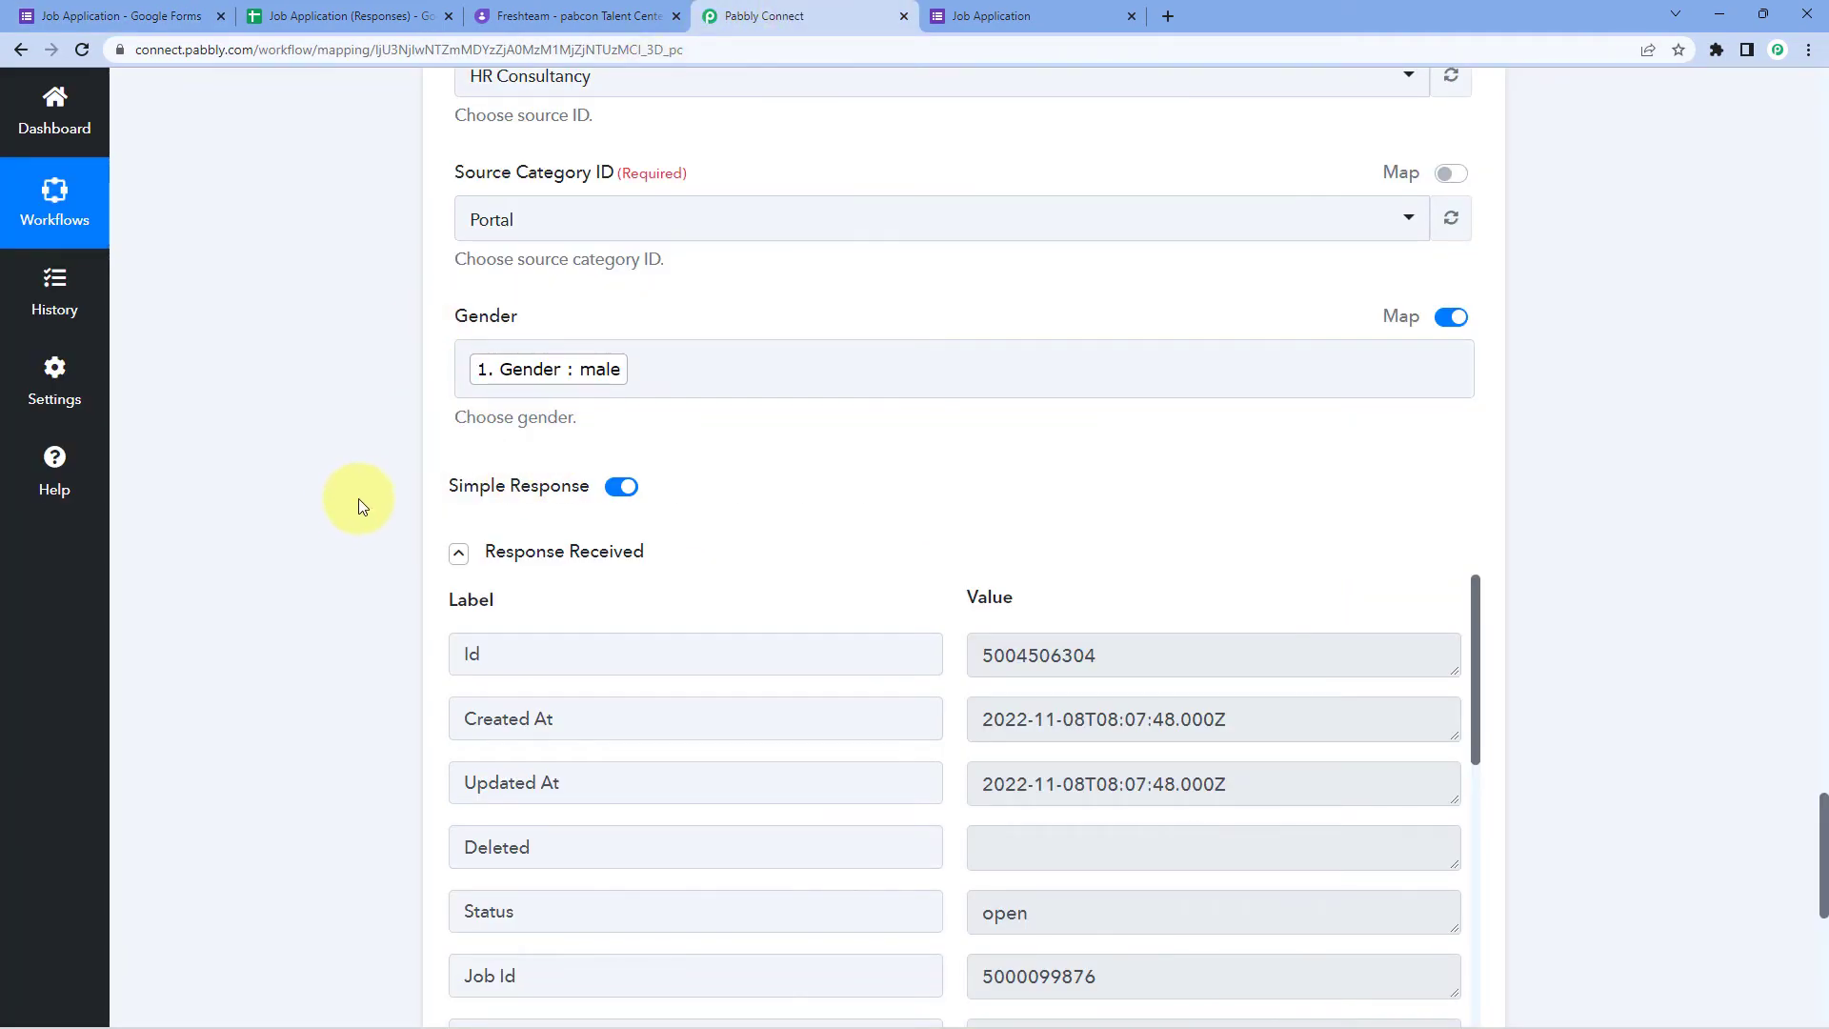
Step: Open the new applicant from Freshteam's App Developer - iOS applicants list
left_click(515, 16)
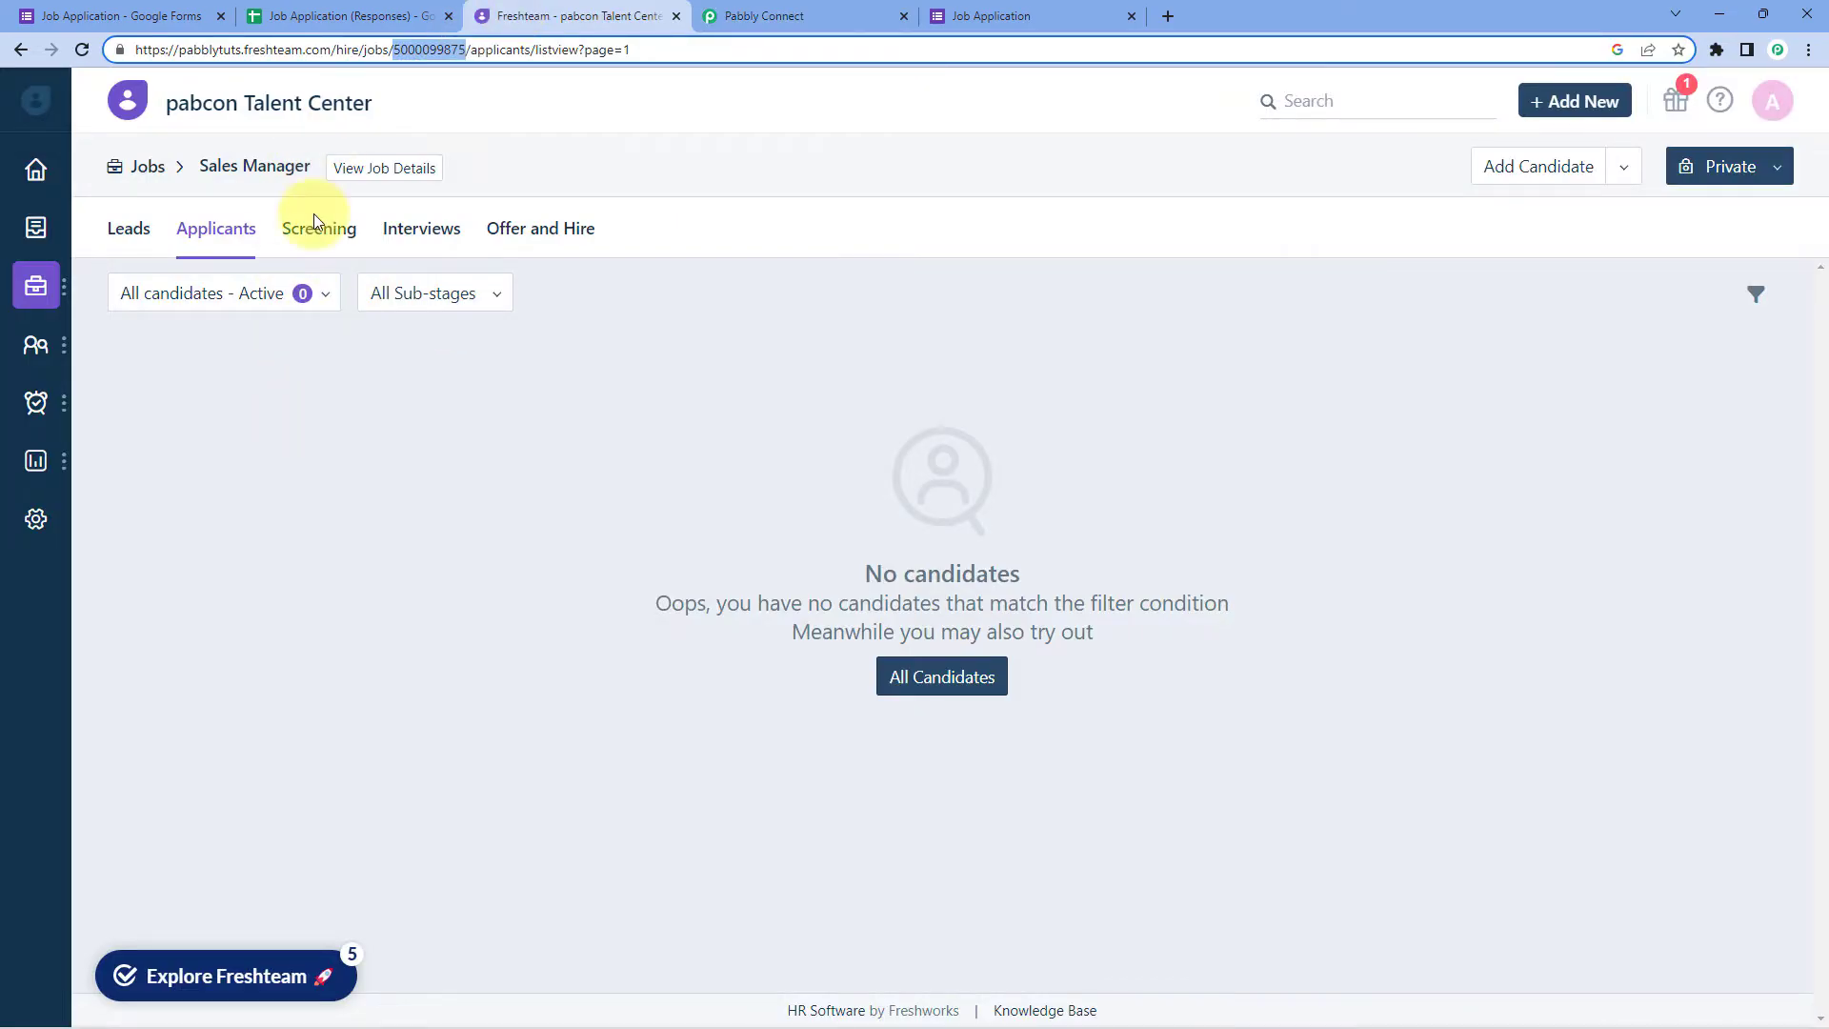
mouse_move(36, 286)
left_click(151, 323)
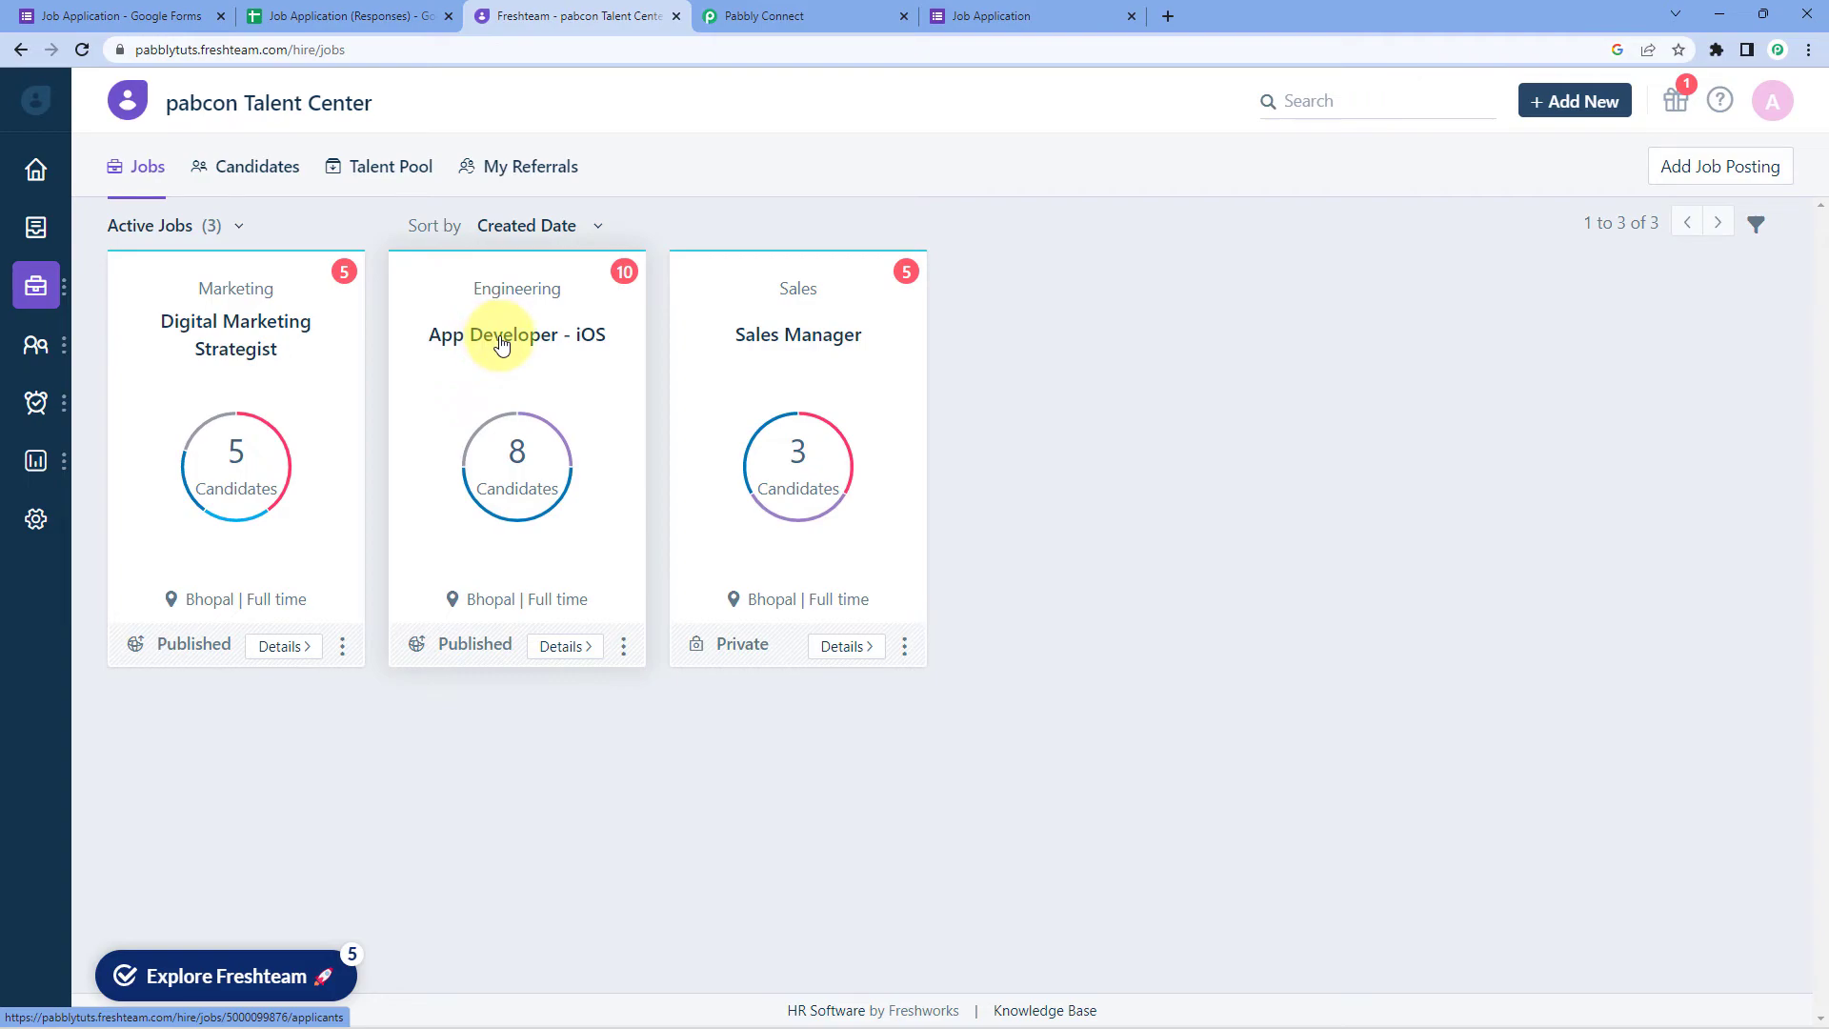
left_click(1020, 11)
left_click(571, 15)
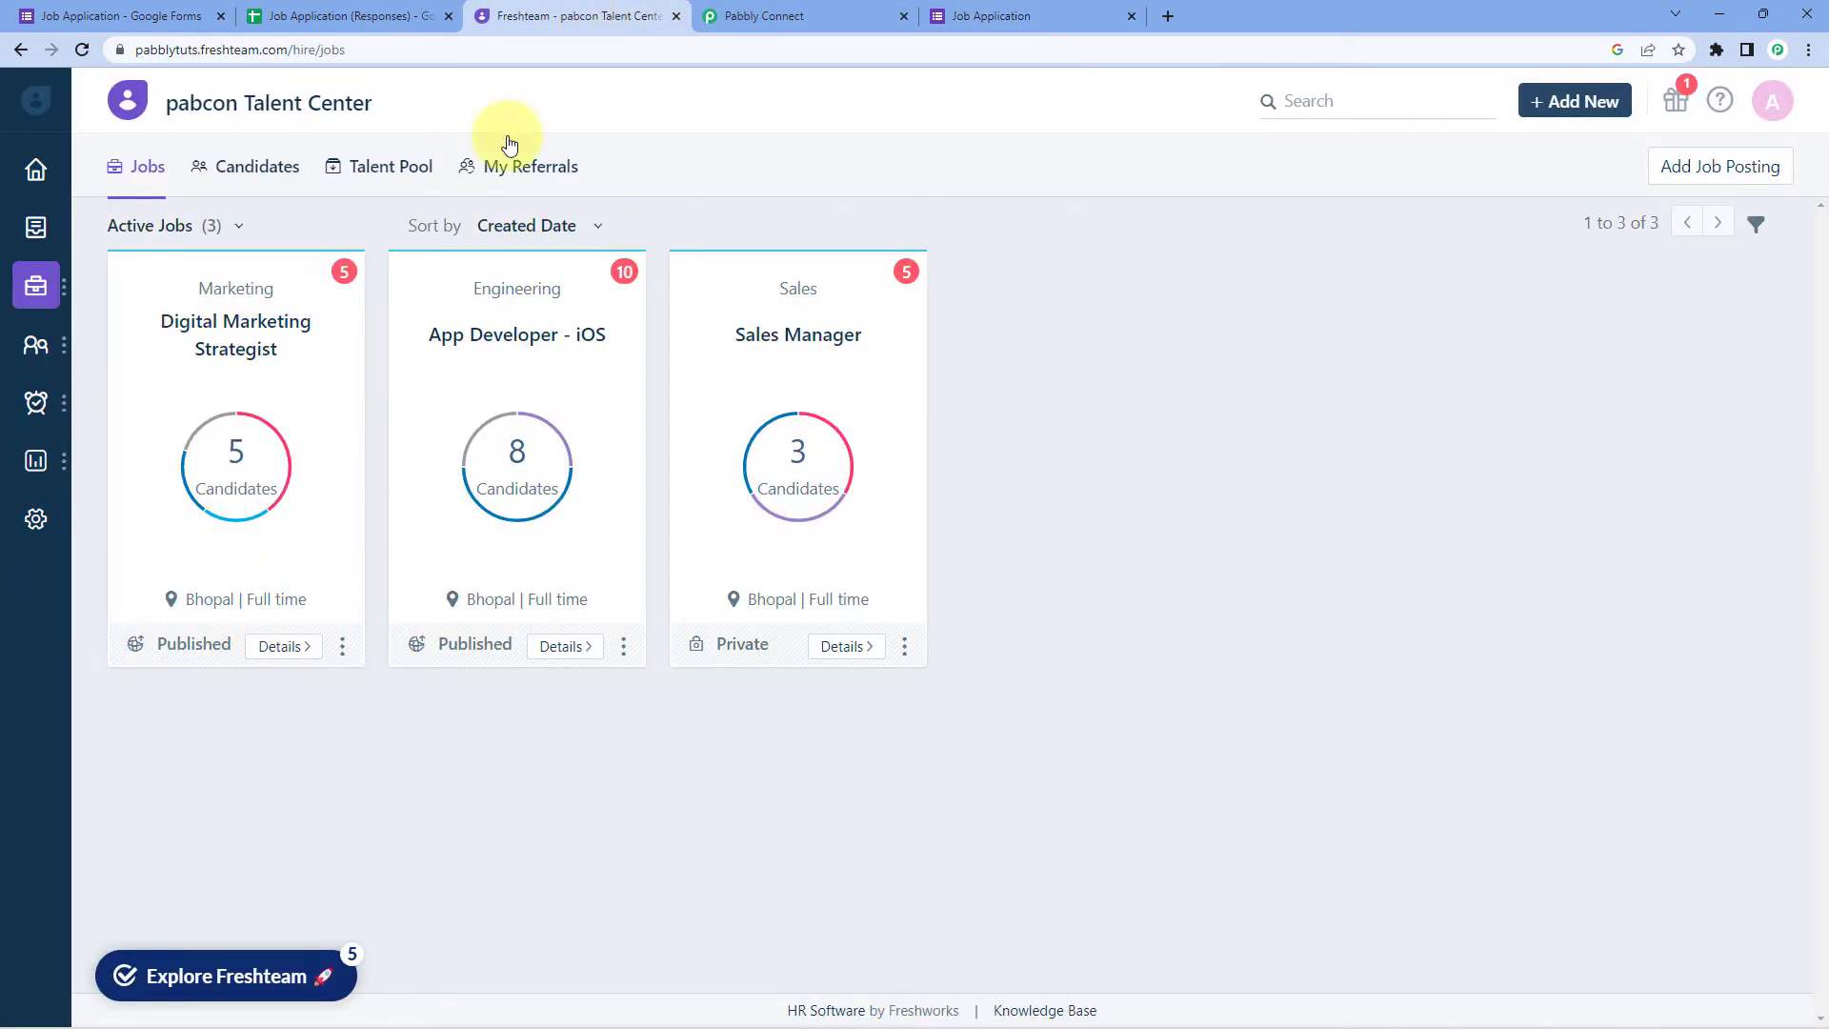
left_click(484, 351)
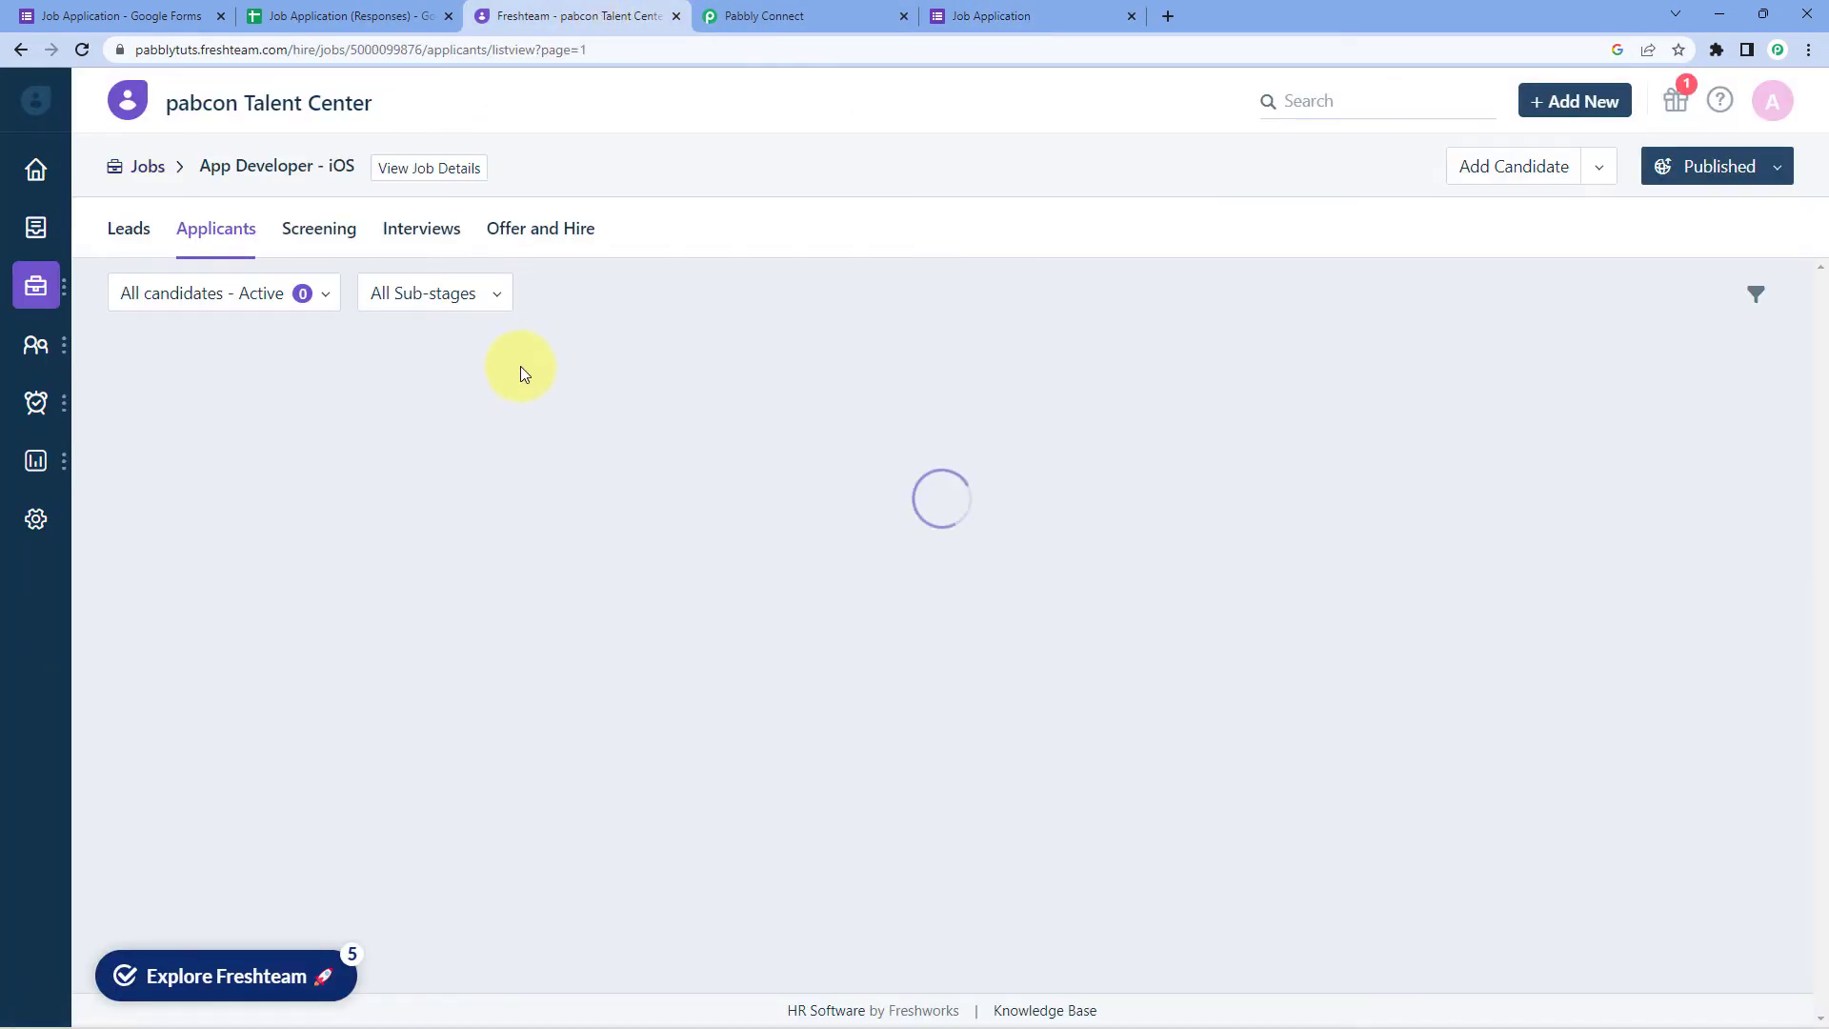
mouse_move(225, 431)
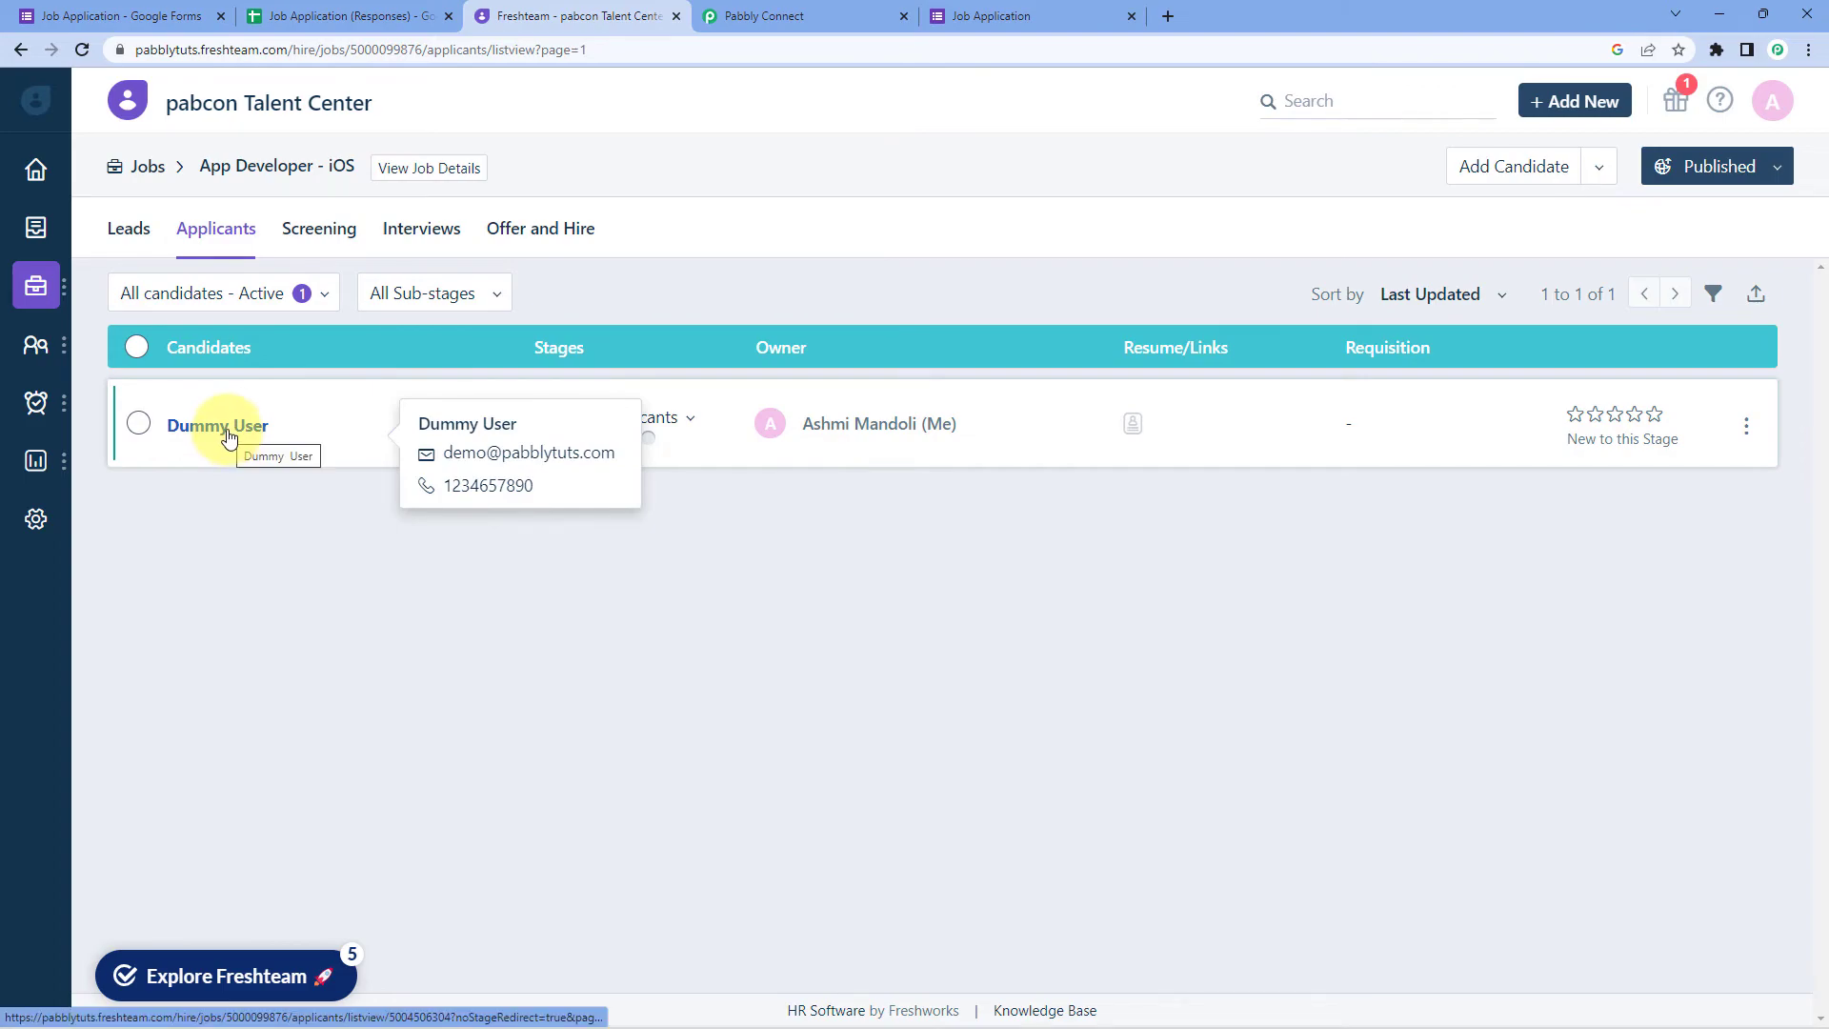
left_click(227, 429)
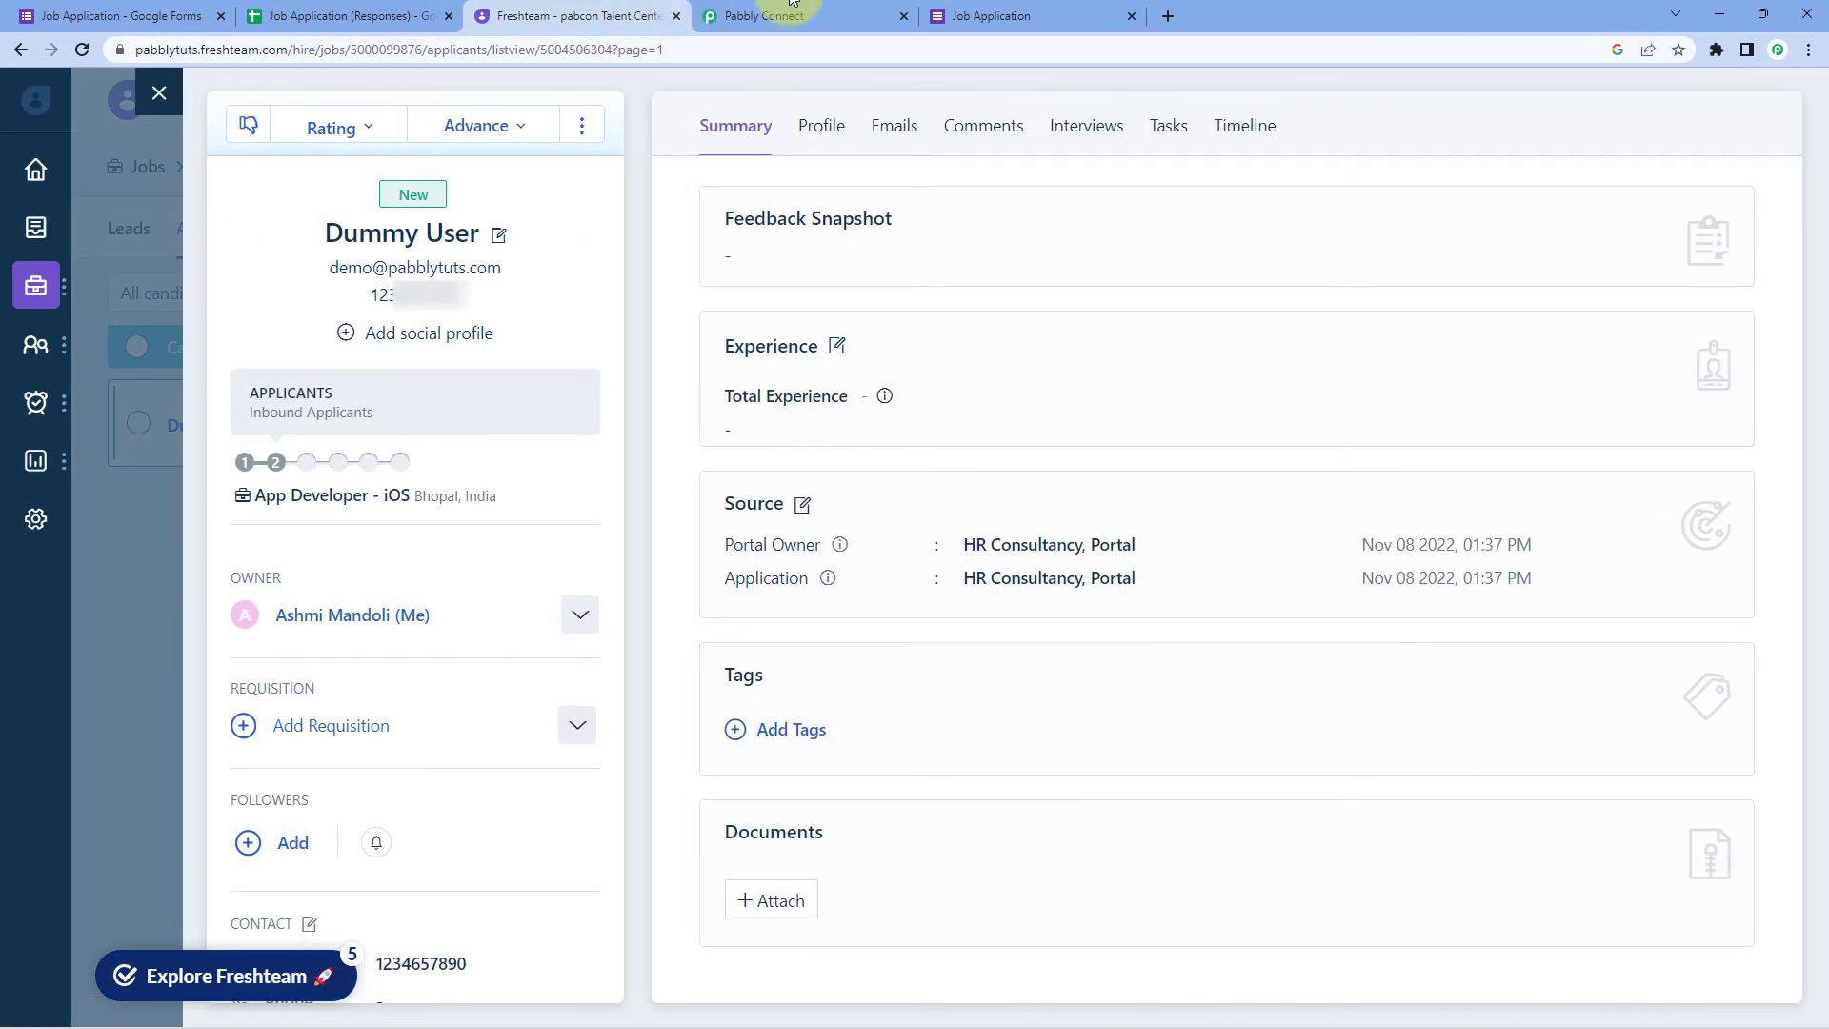
Step: Compare Dummy User's details with the form submission, then close the candidate panel
left_click(1018, 15)
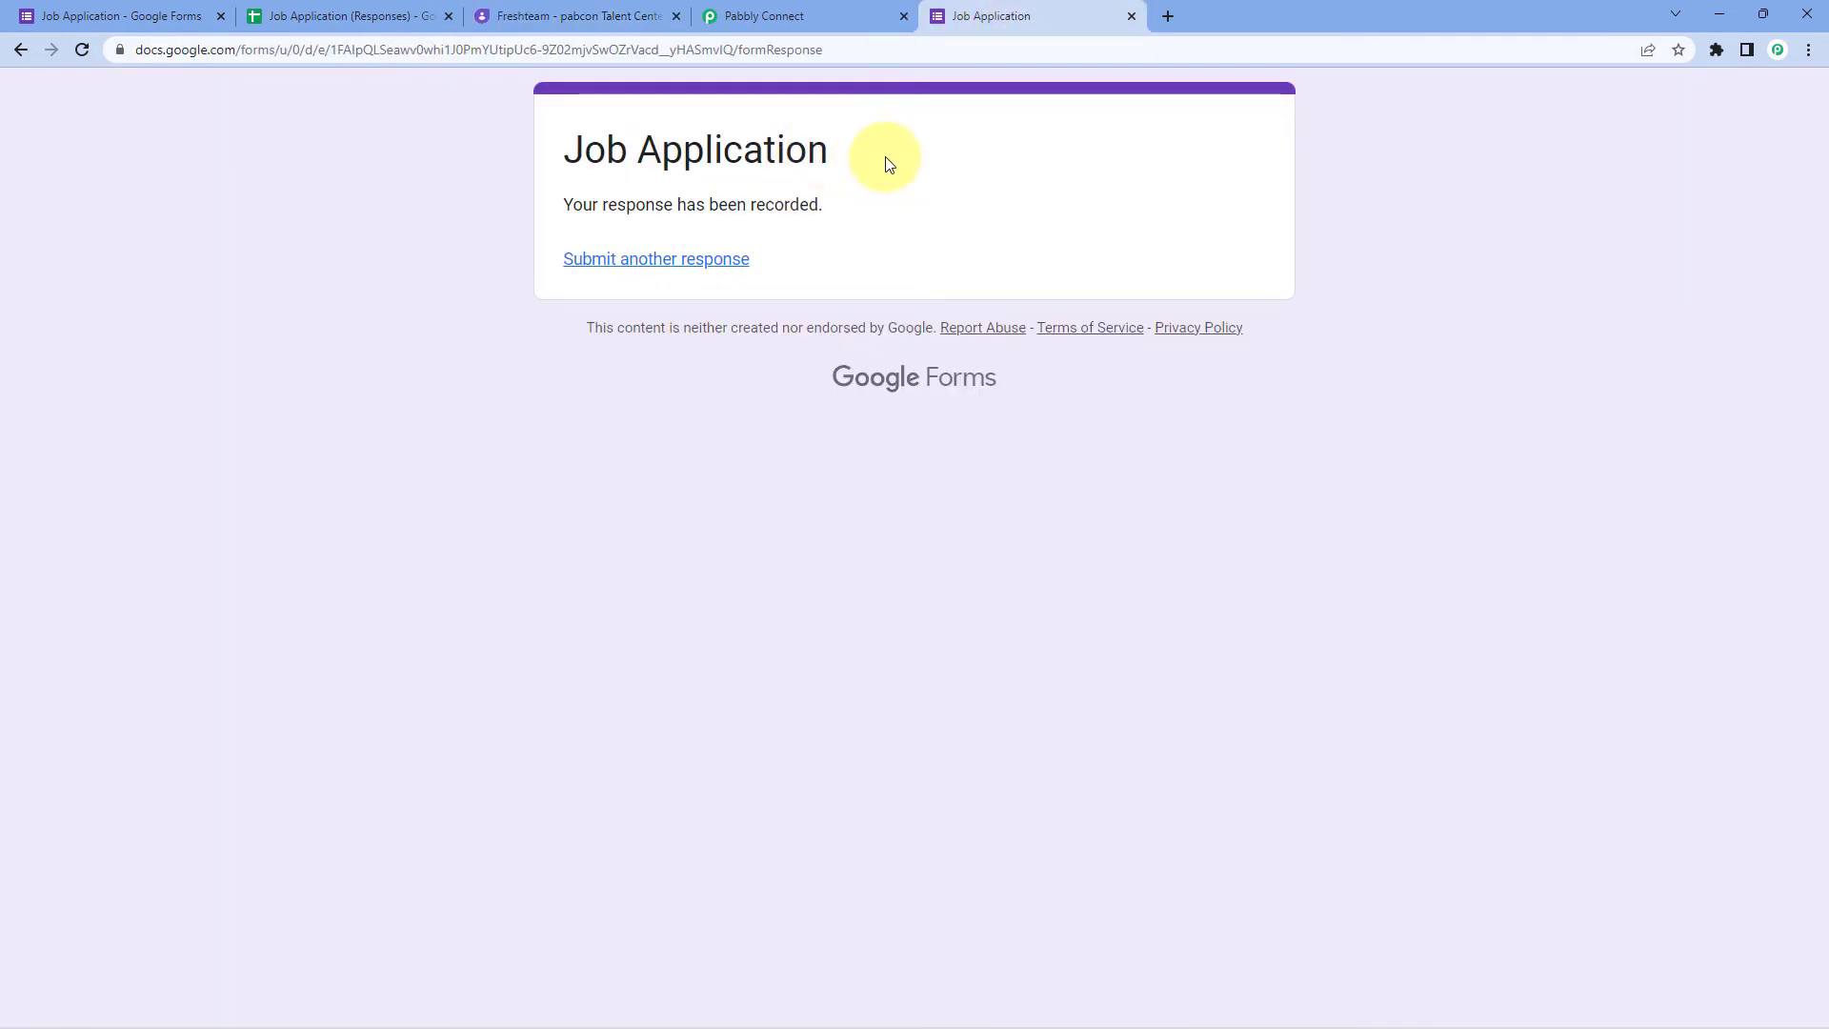
left_click(645, 13)
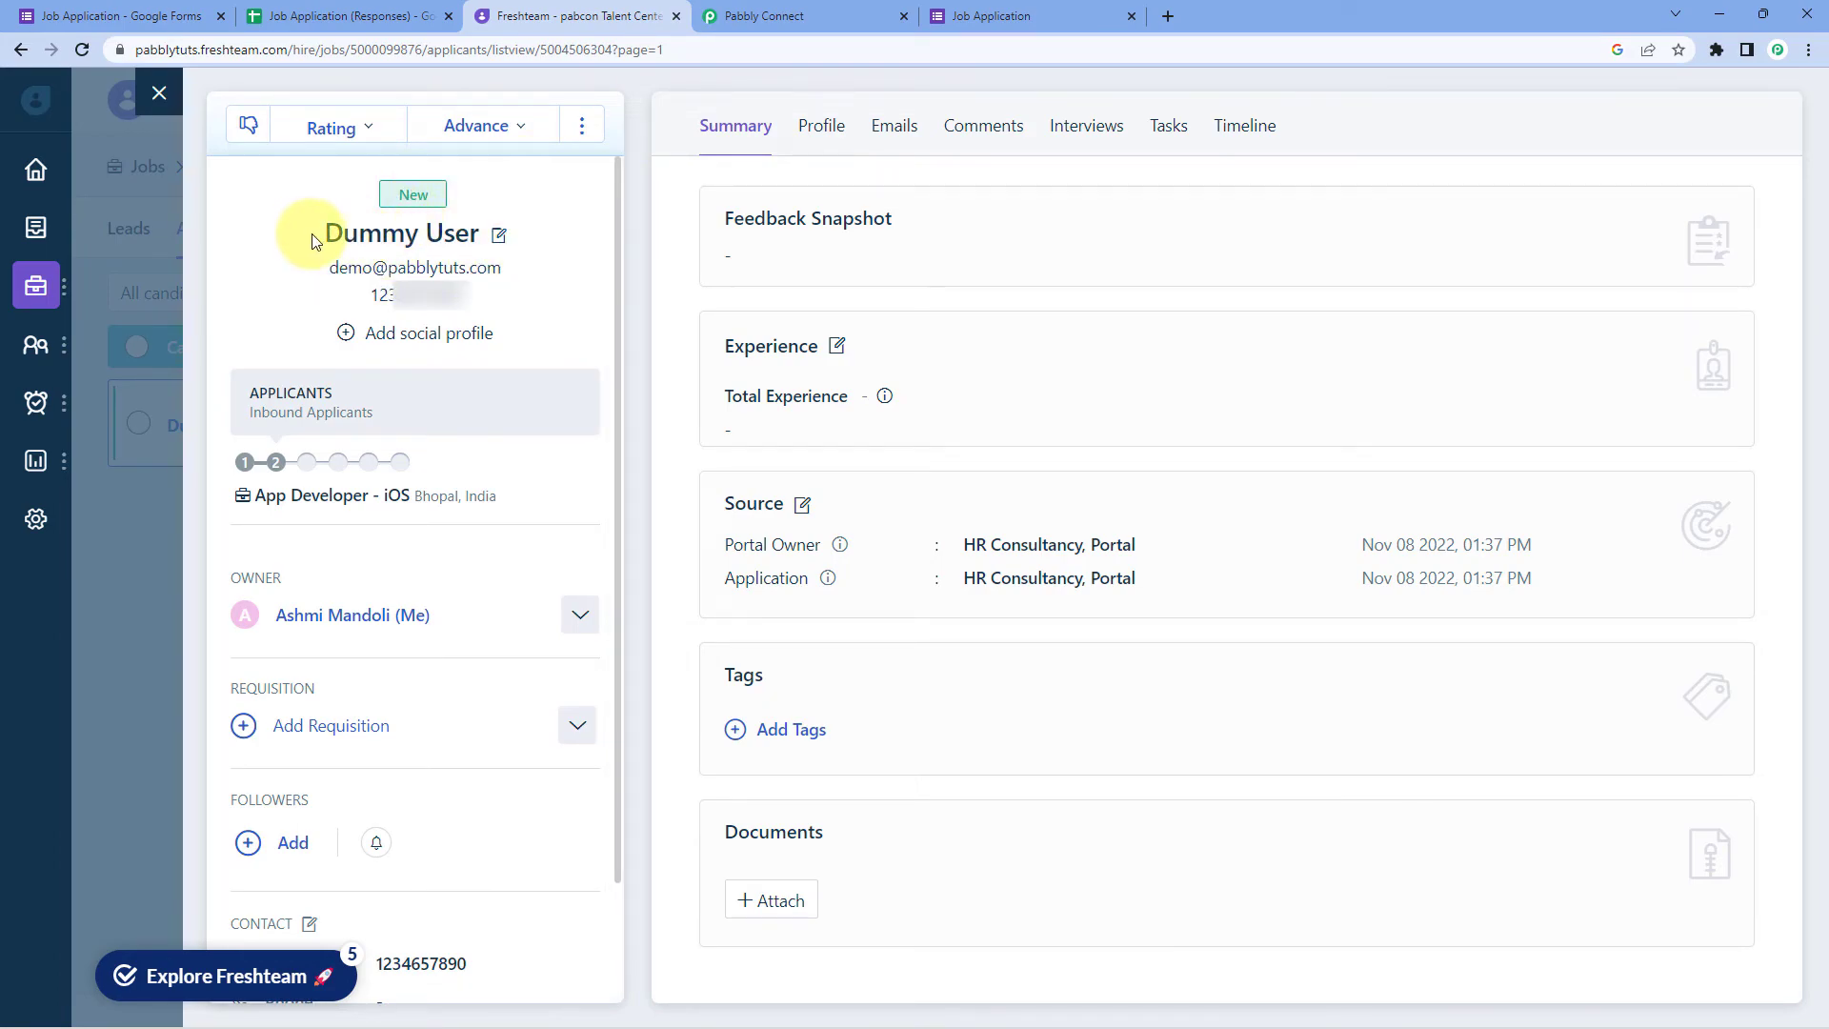
left_click_drag(298, 233, 481, 234)
left_click_drag(328, 267, 608, 271)
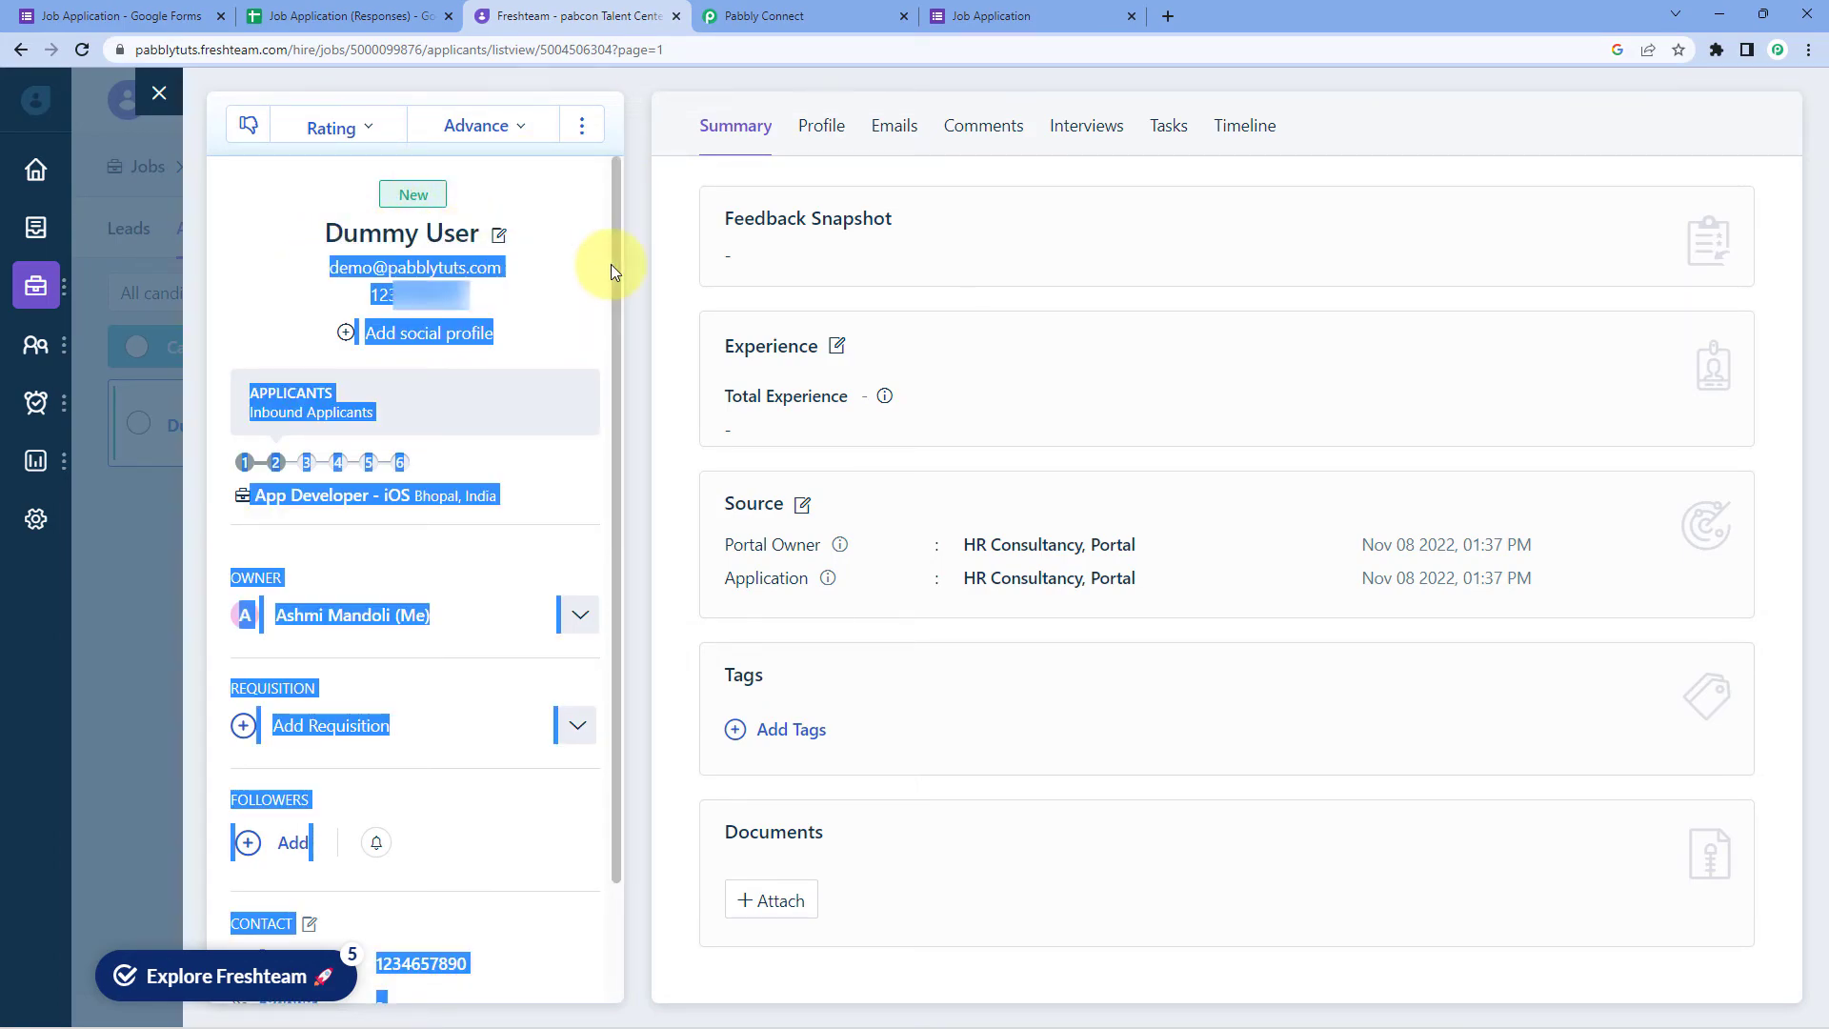
left_click(500, 294)
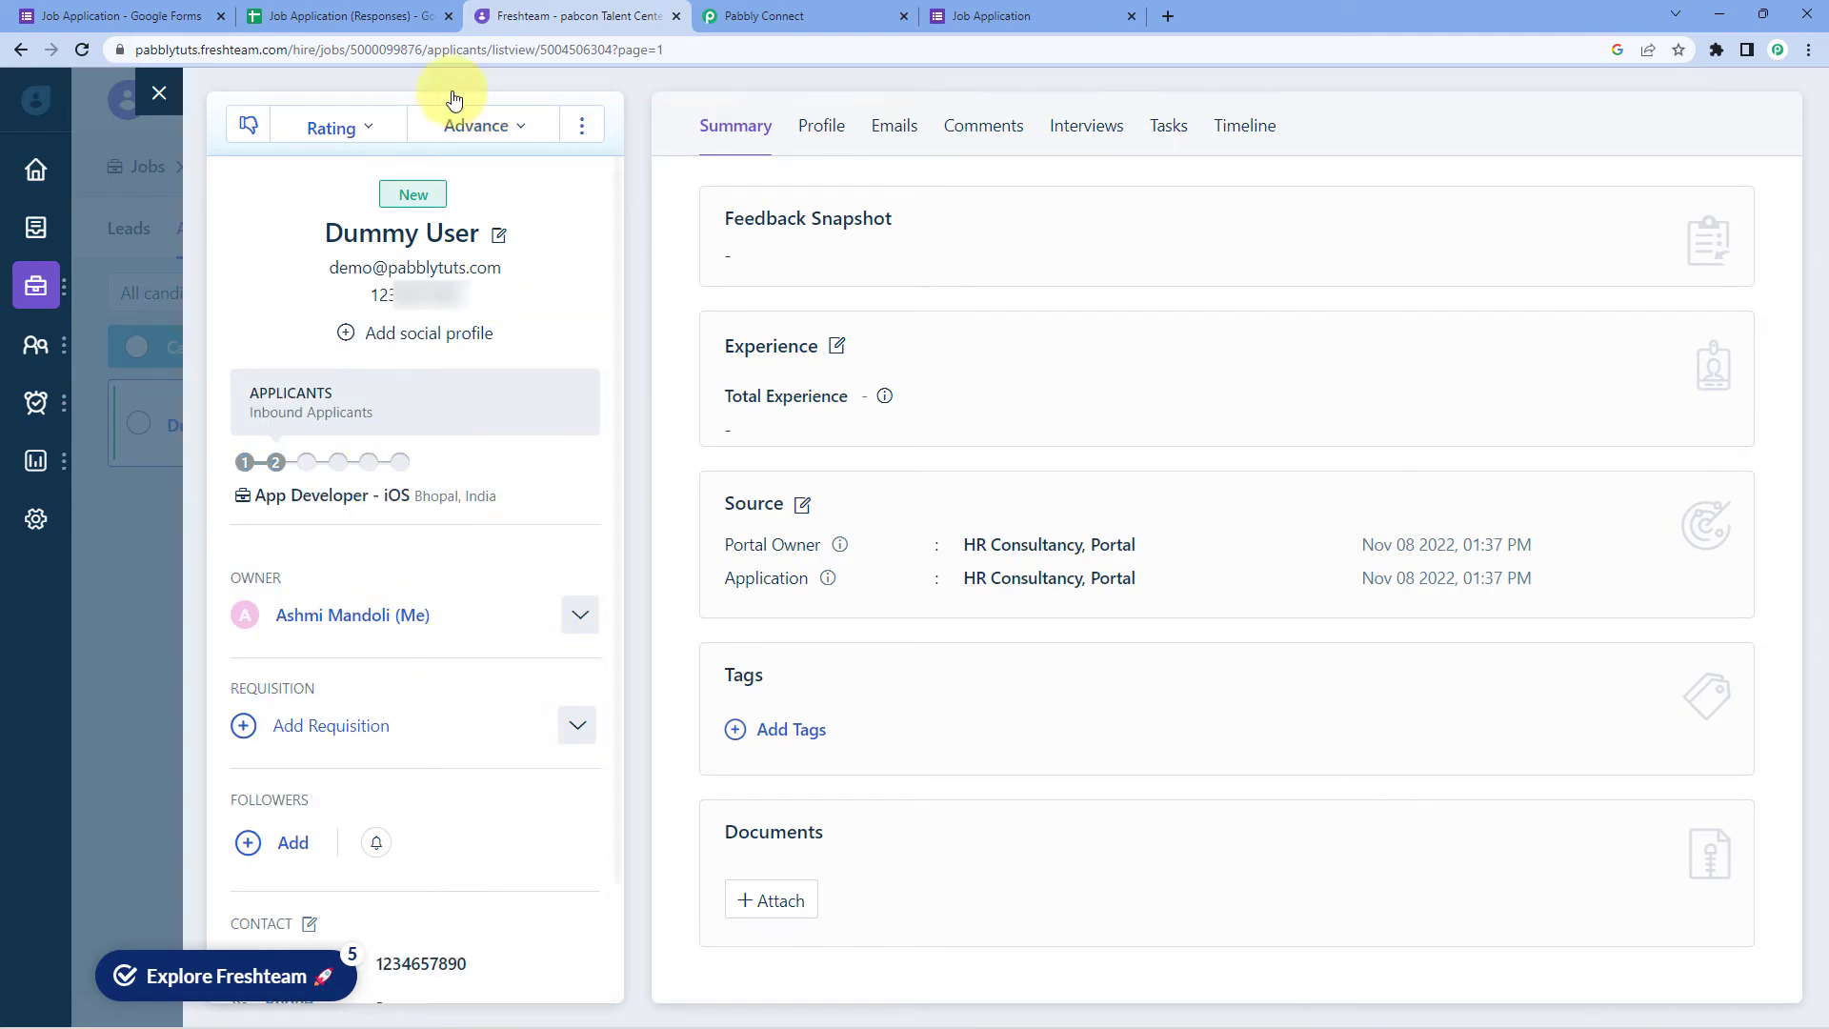
left_click(159, 93)
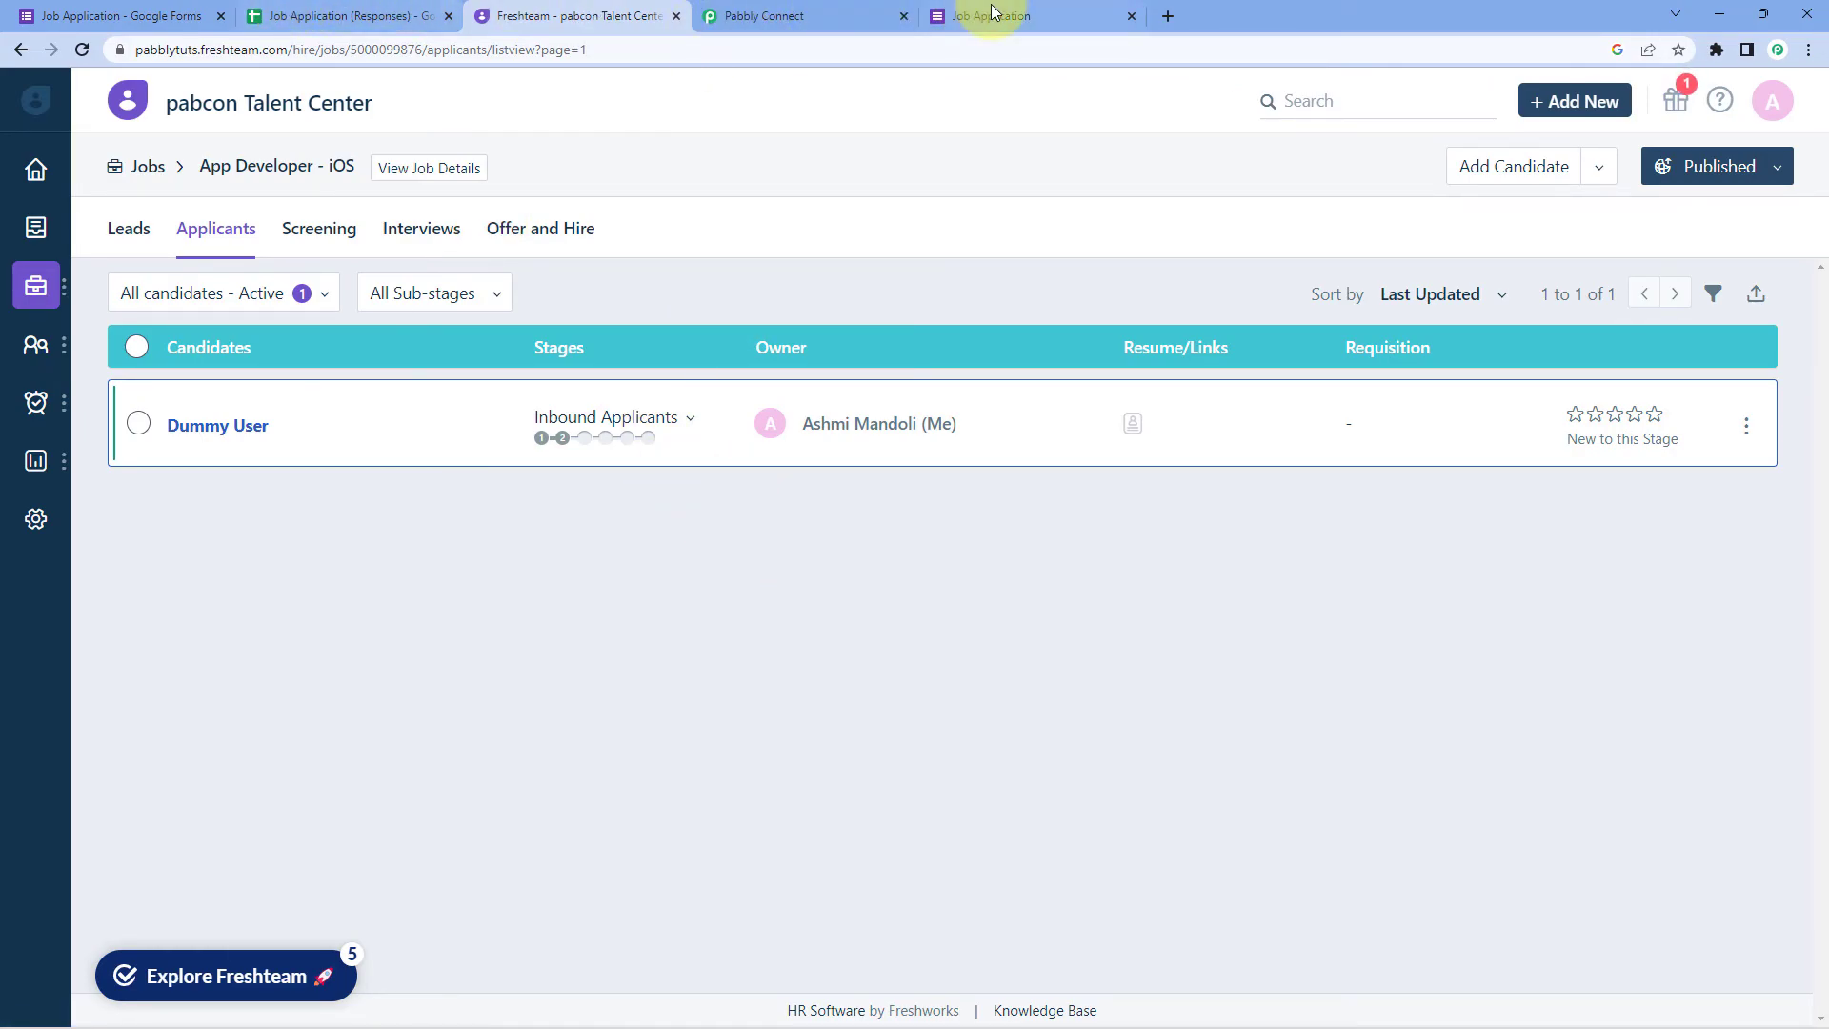
Step: Collapse the Google Forms trigger to show the whole workflow, then bring up the live form
left_click(114, 15)
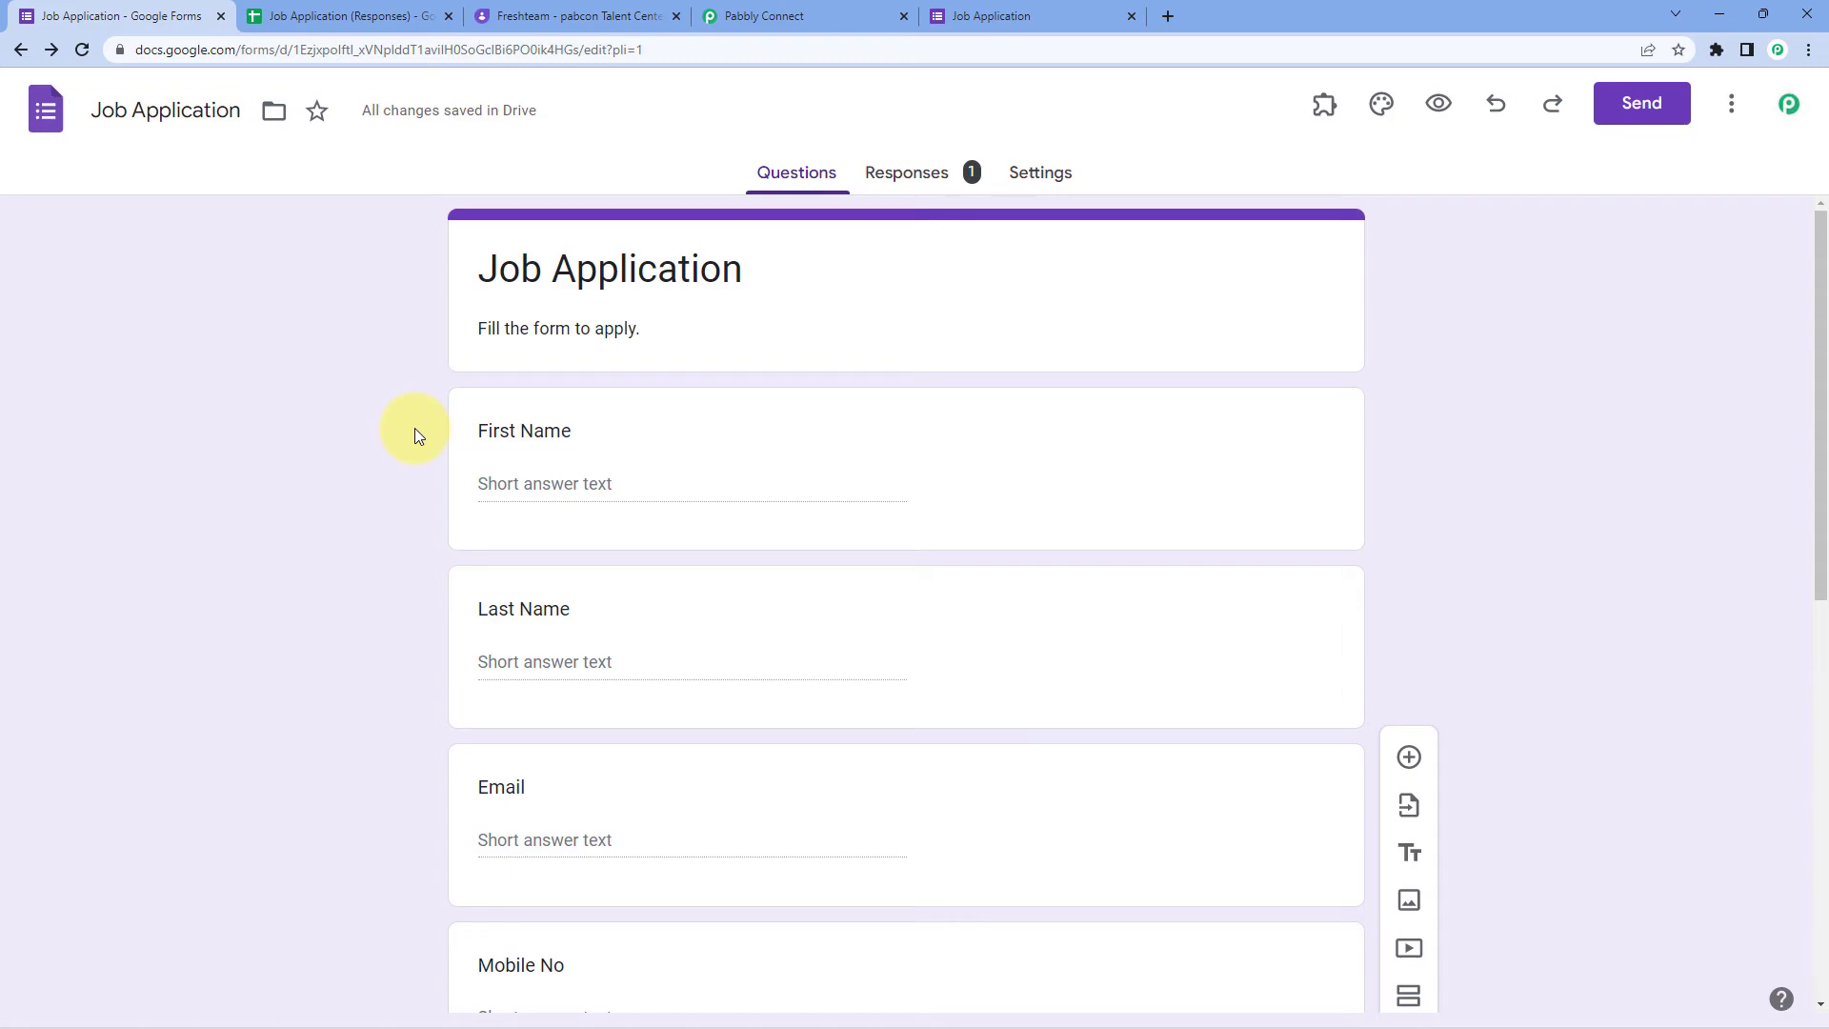
left_click(597, 21)
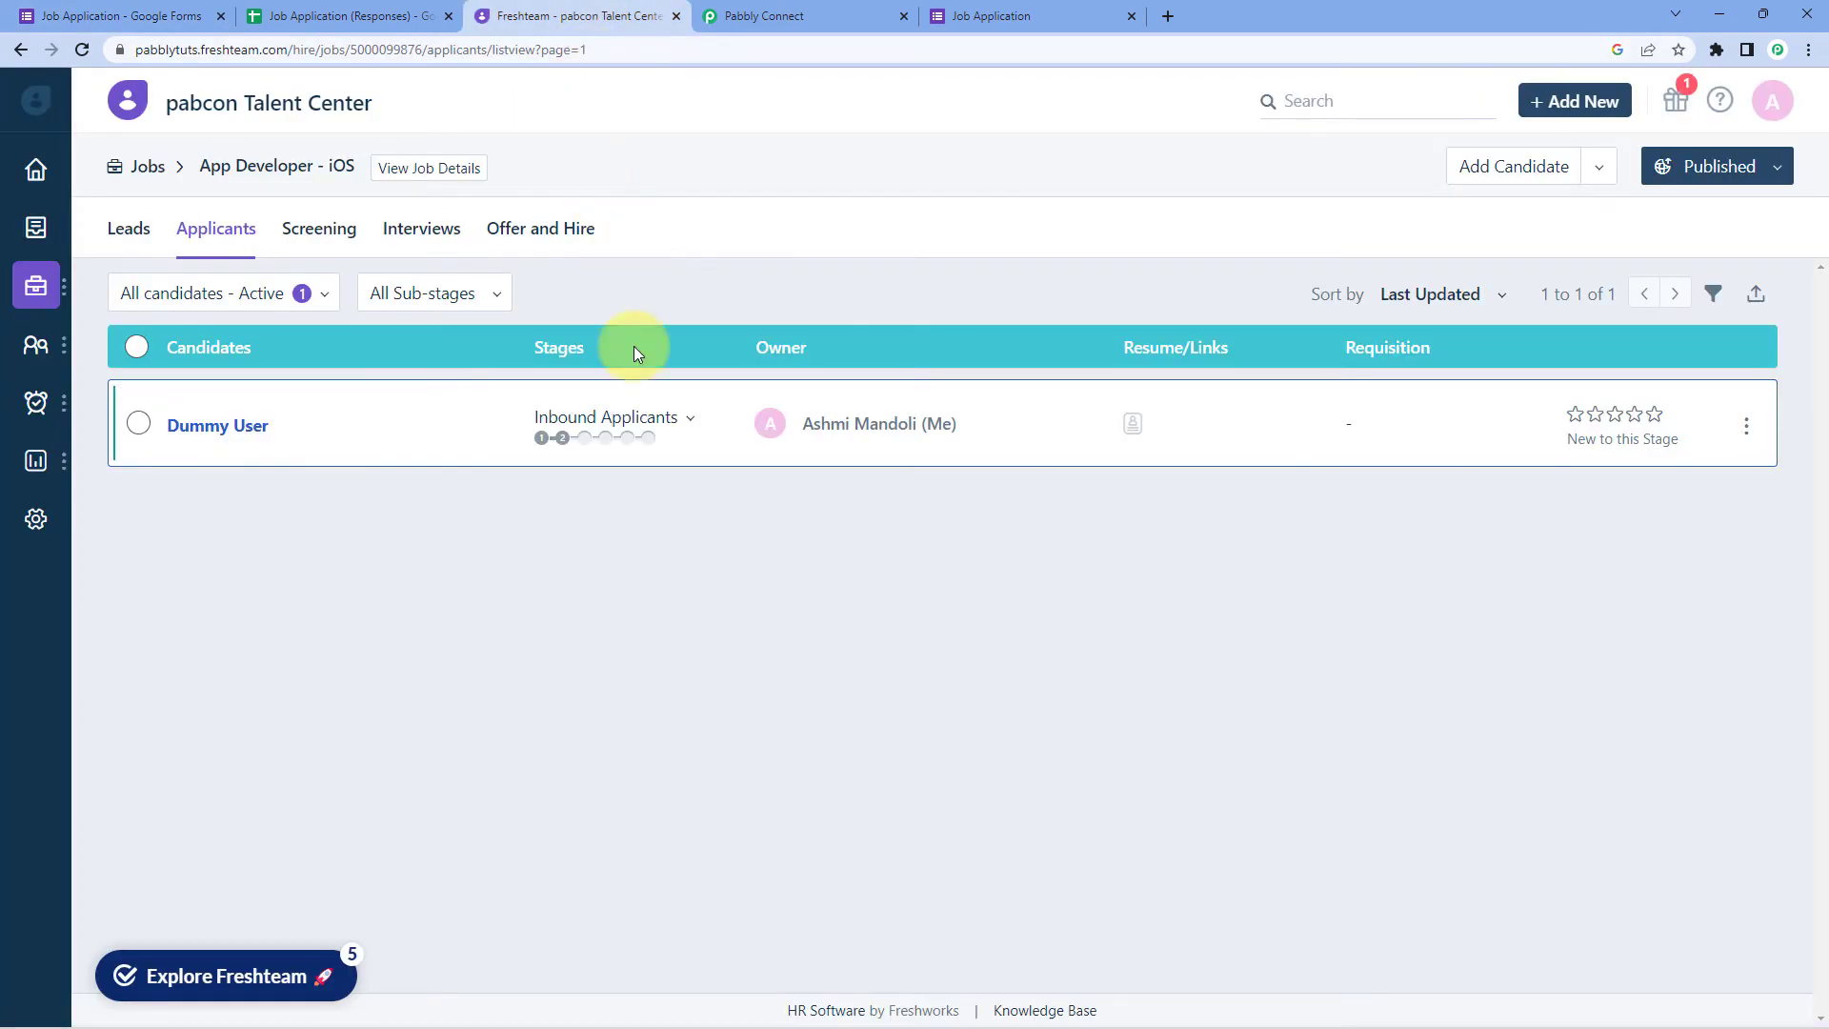
left_click(767, 16)
scroll(1626, 566, "up", 20)
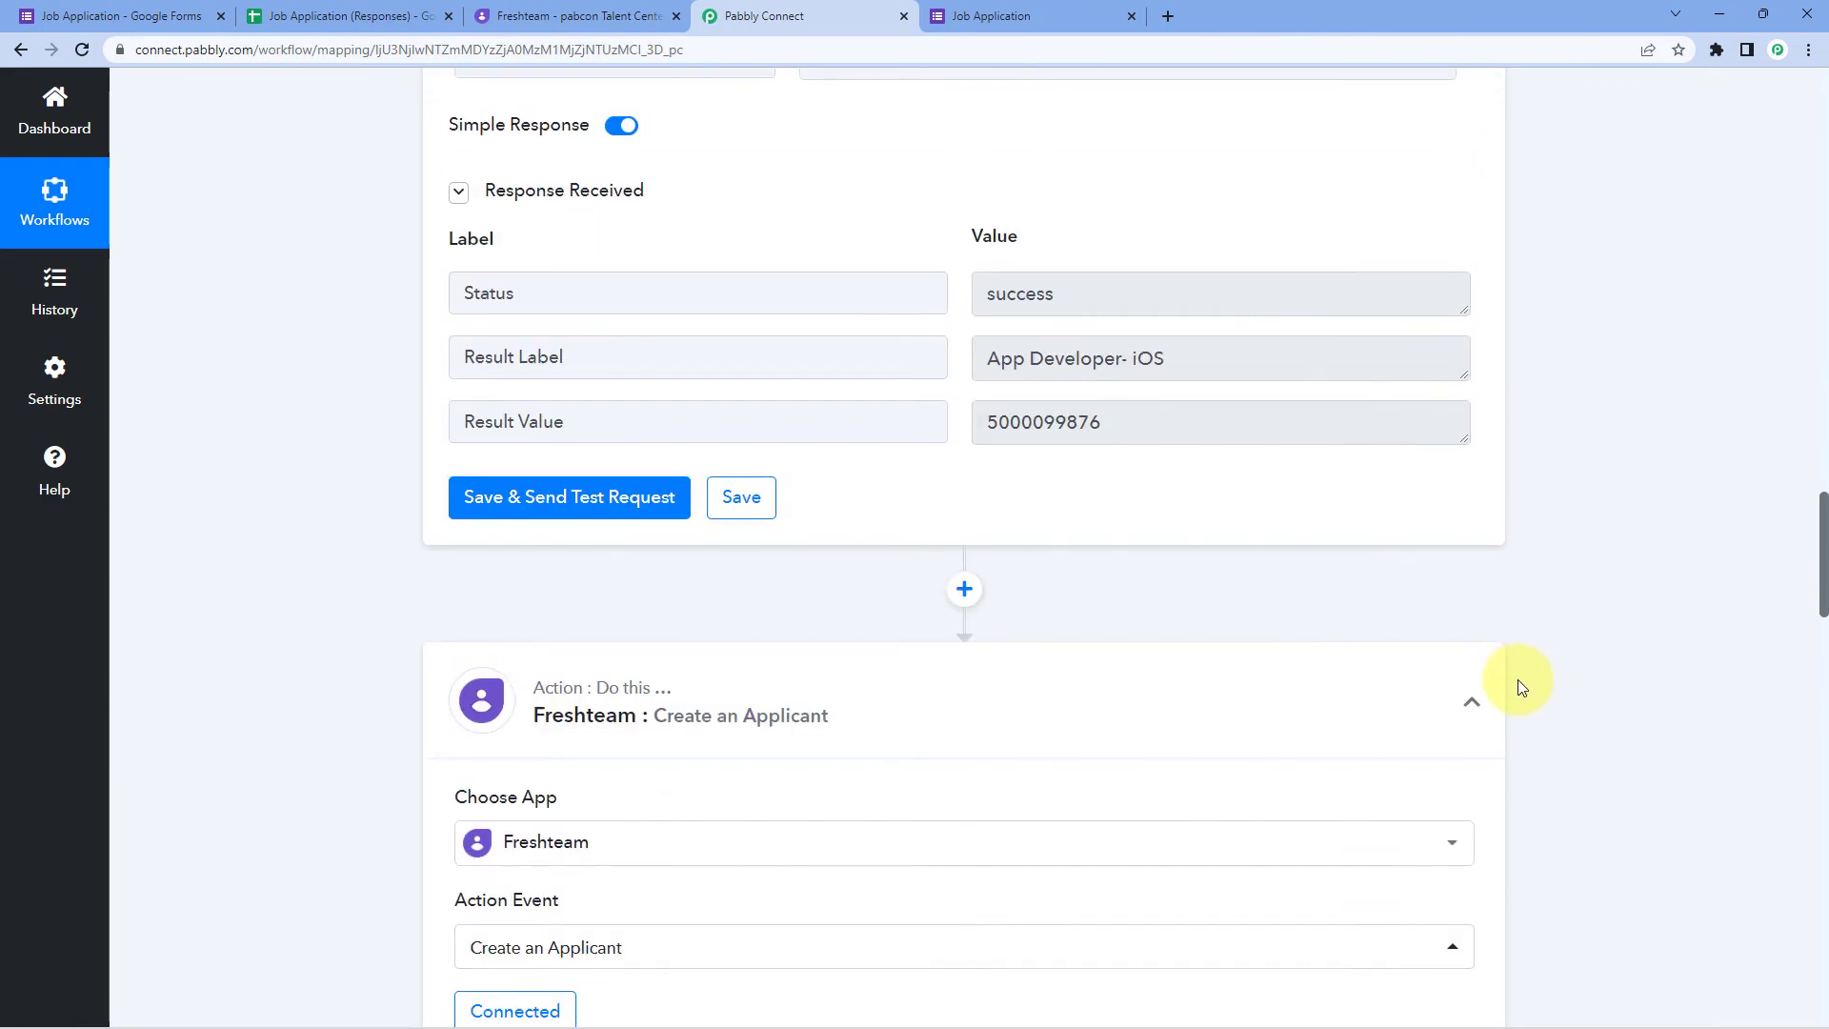
scroll(1550, 629, "up", 20)
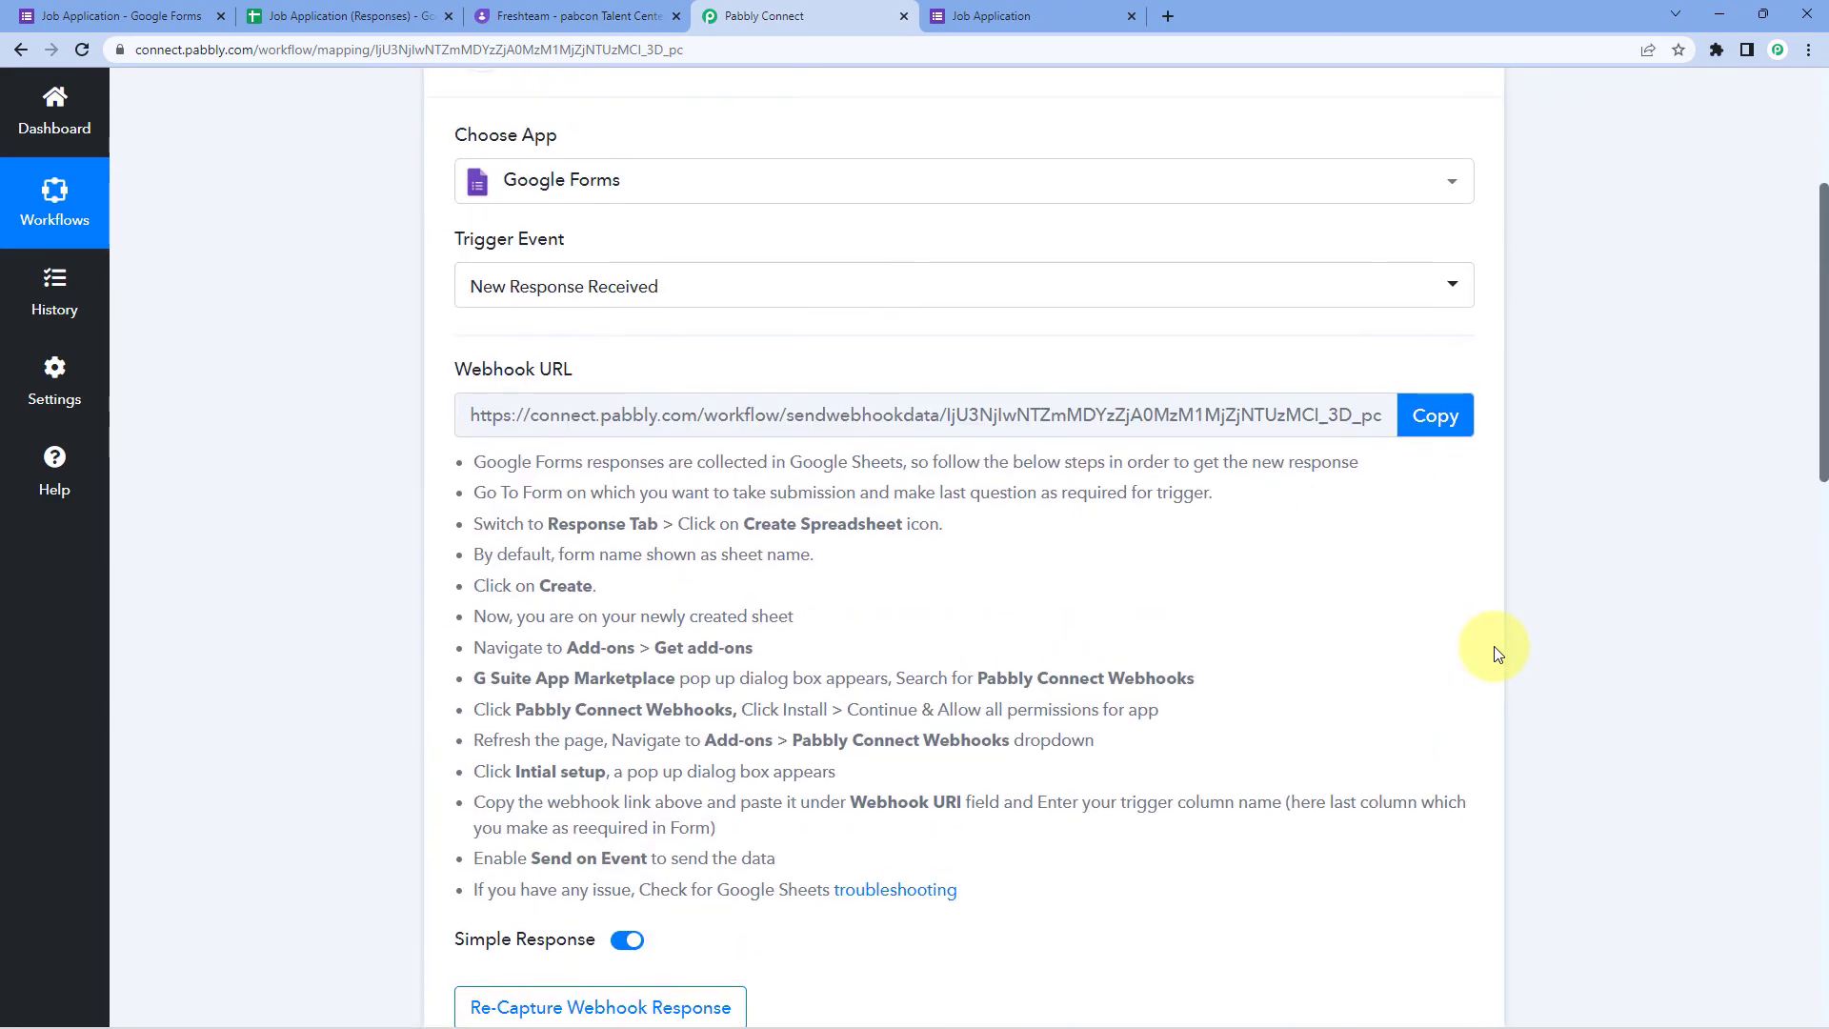
scroll(1494, 571, "up", 4)
left_click(1482, 398)
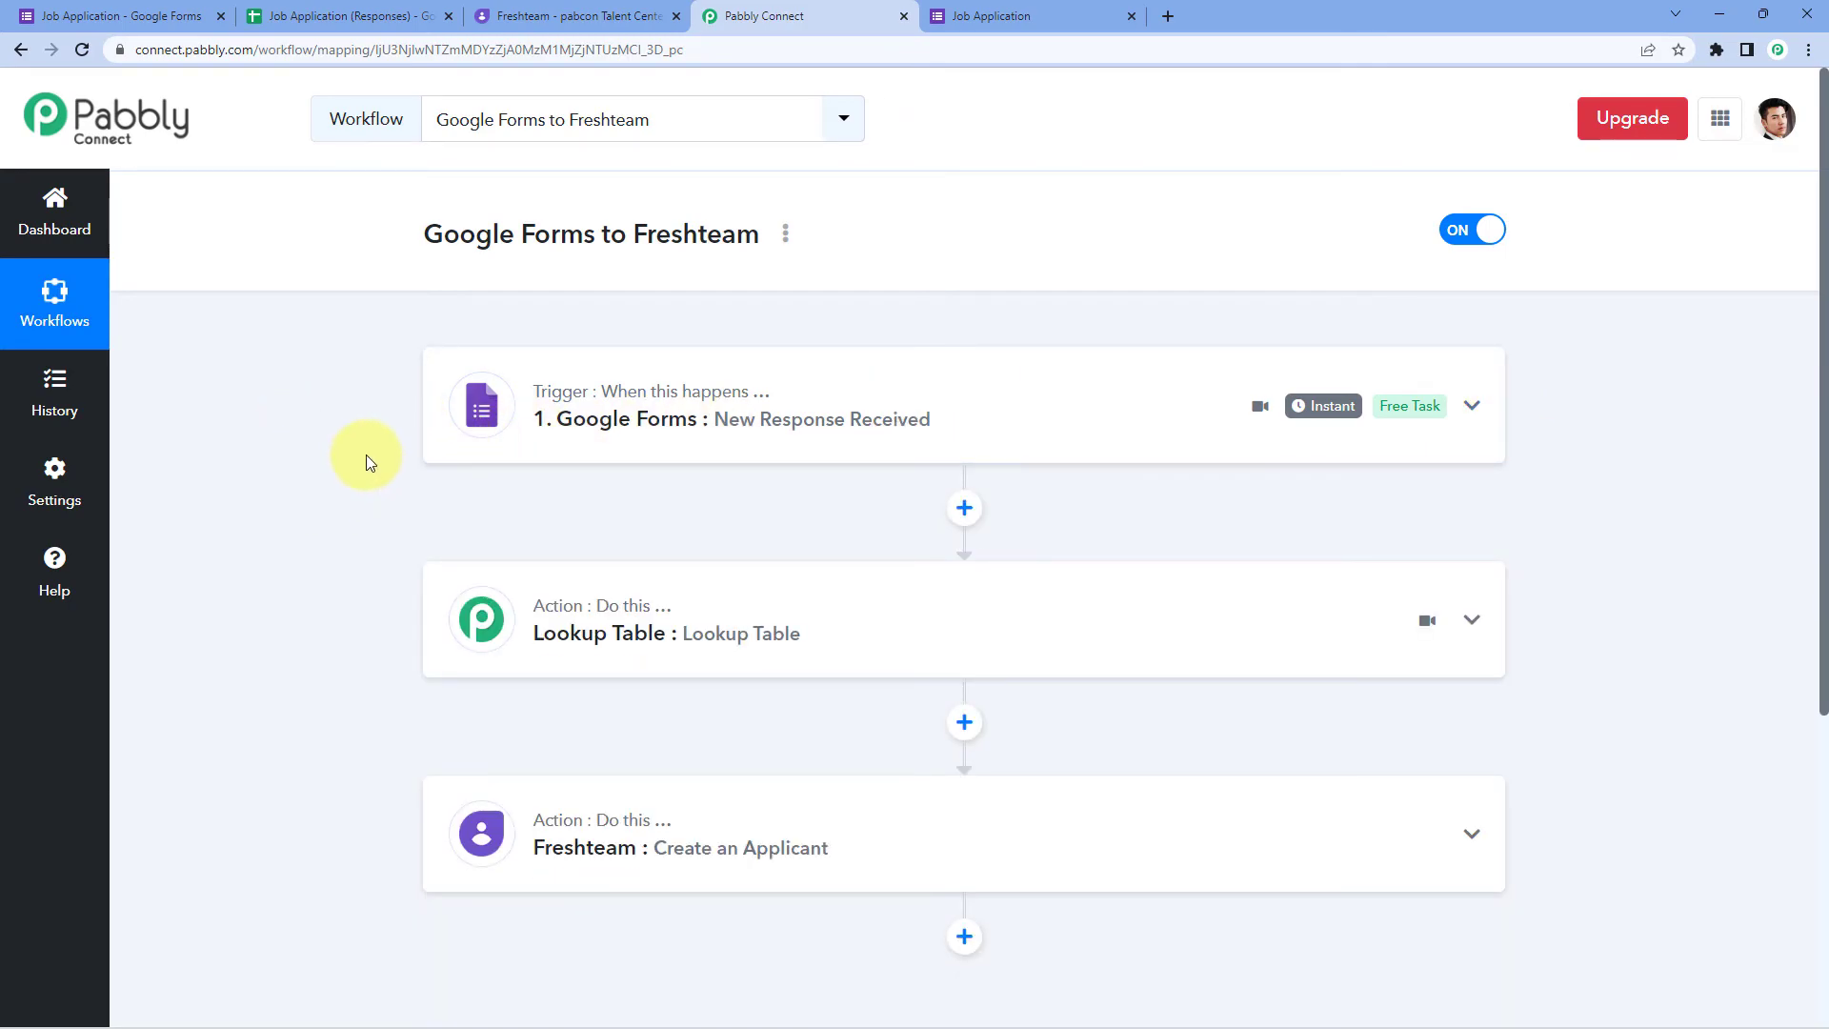
left_click(953, 17)
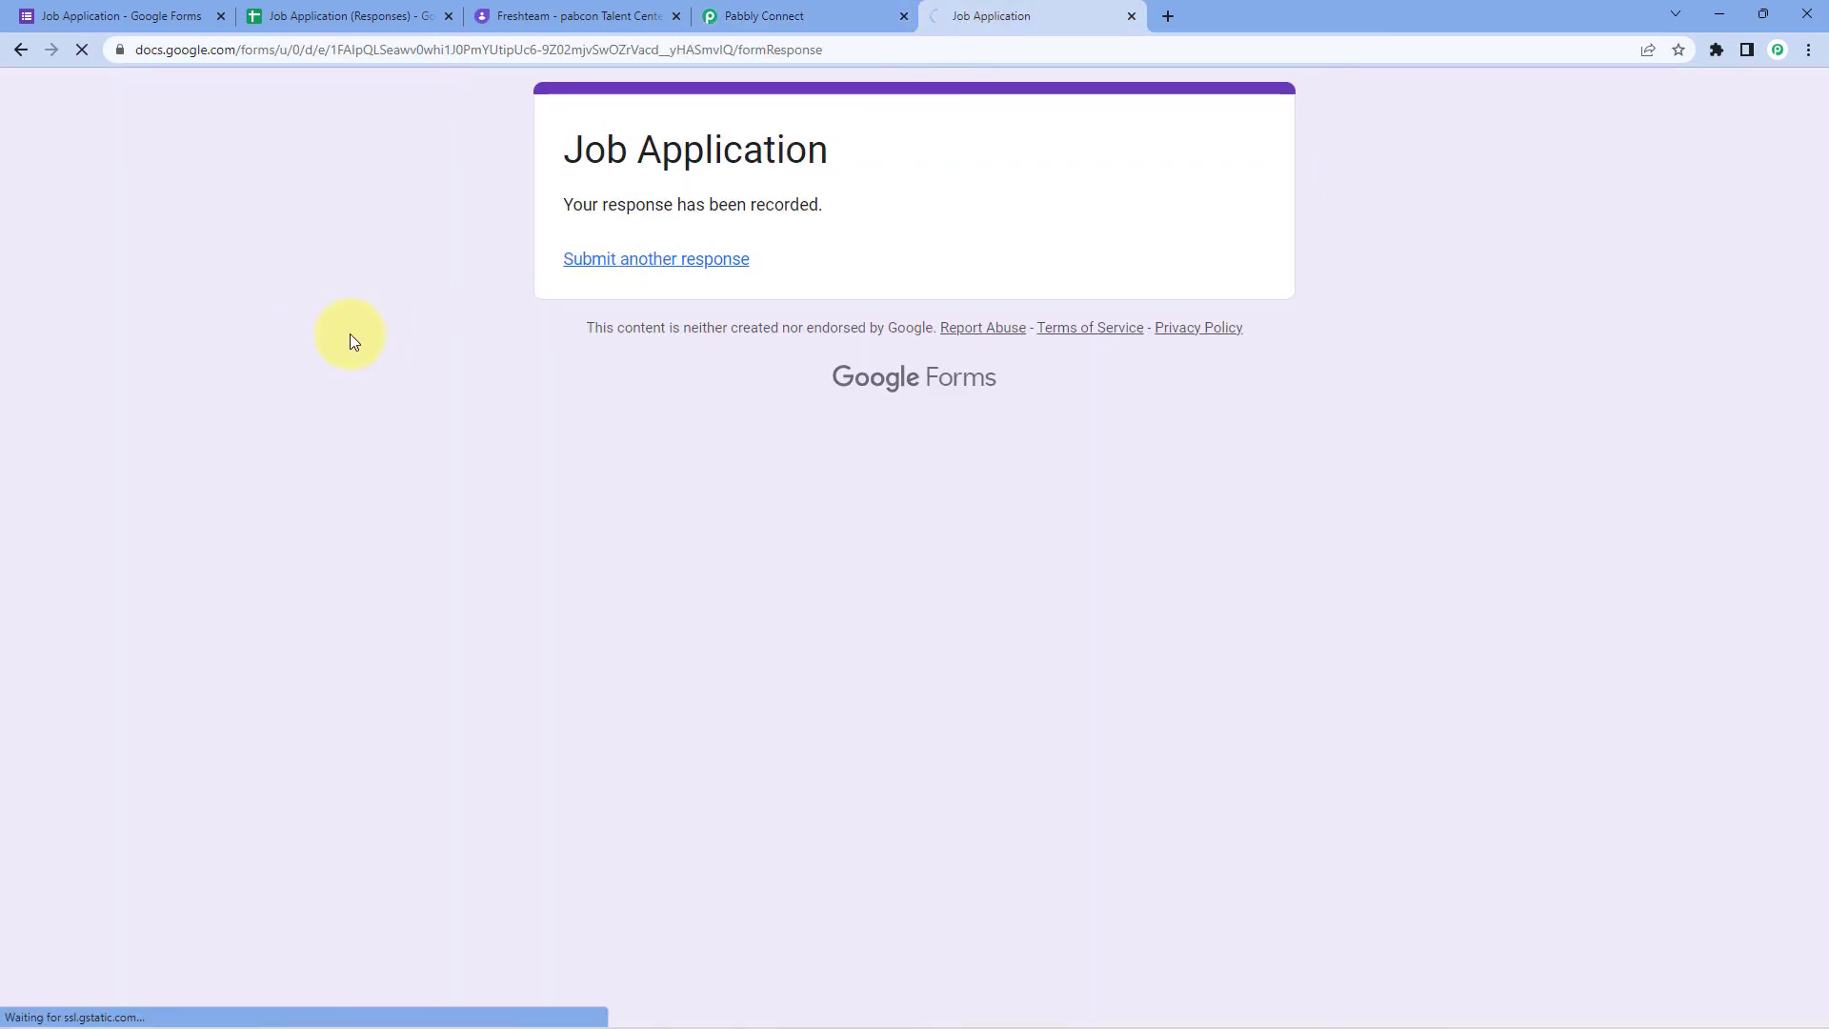
Step: Fill First Name 'Tesst', Last Name 'Pabbly' and the test e-mail, correcting misplaced entries
left_click(633, 409)
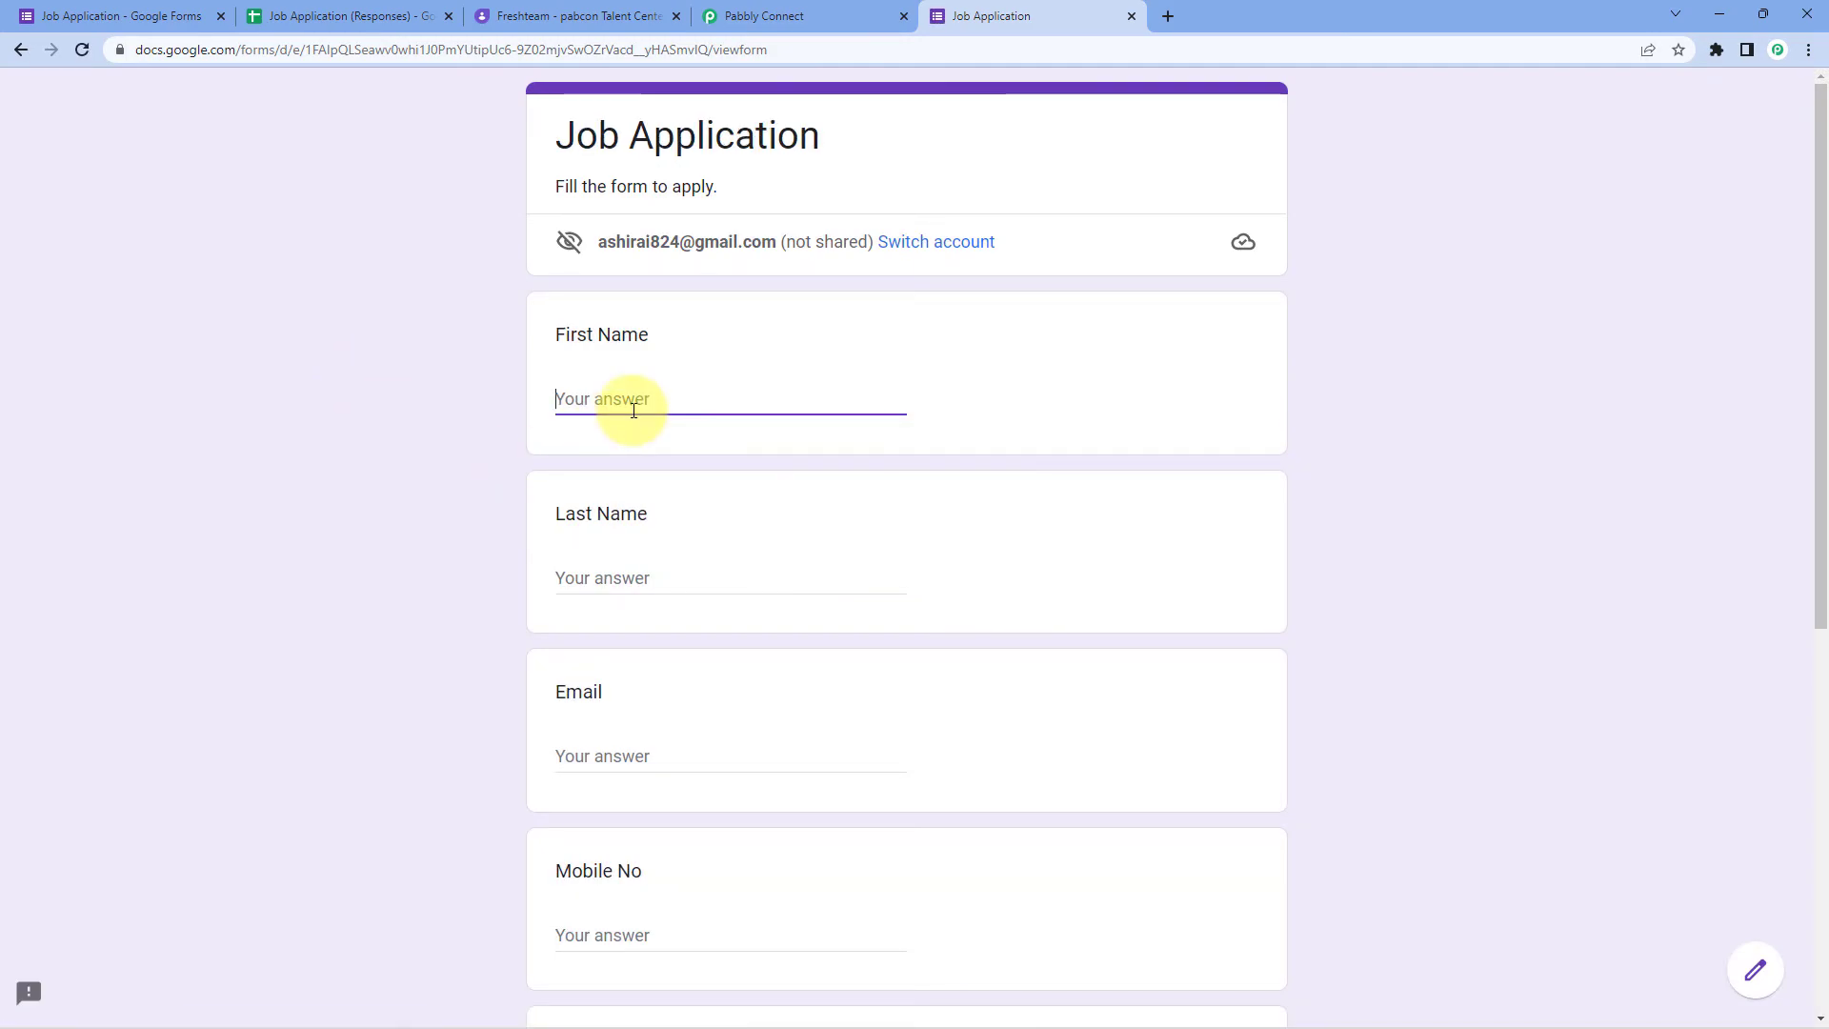
type("Tess")
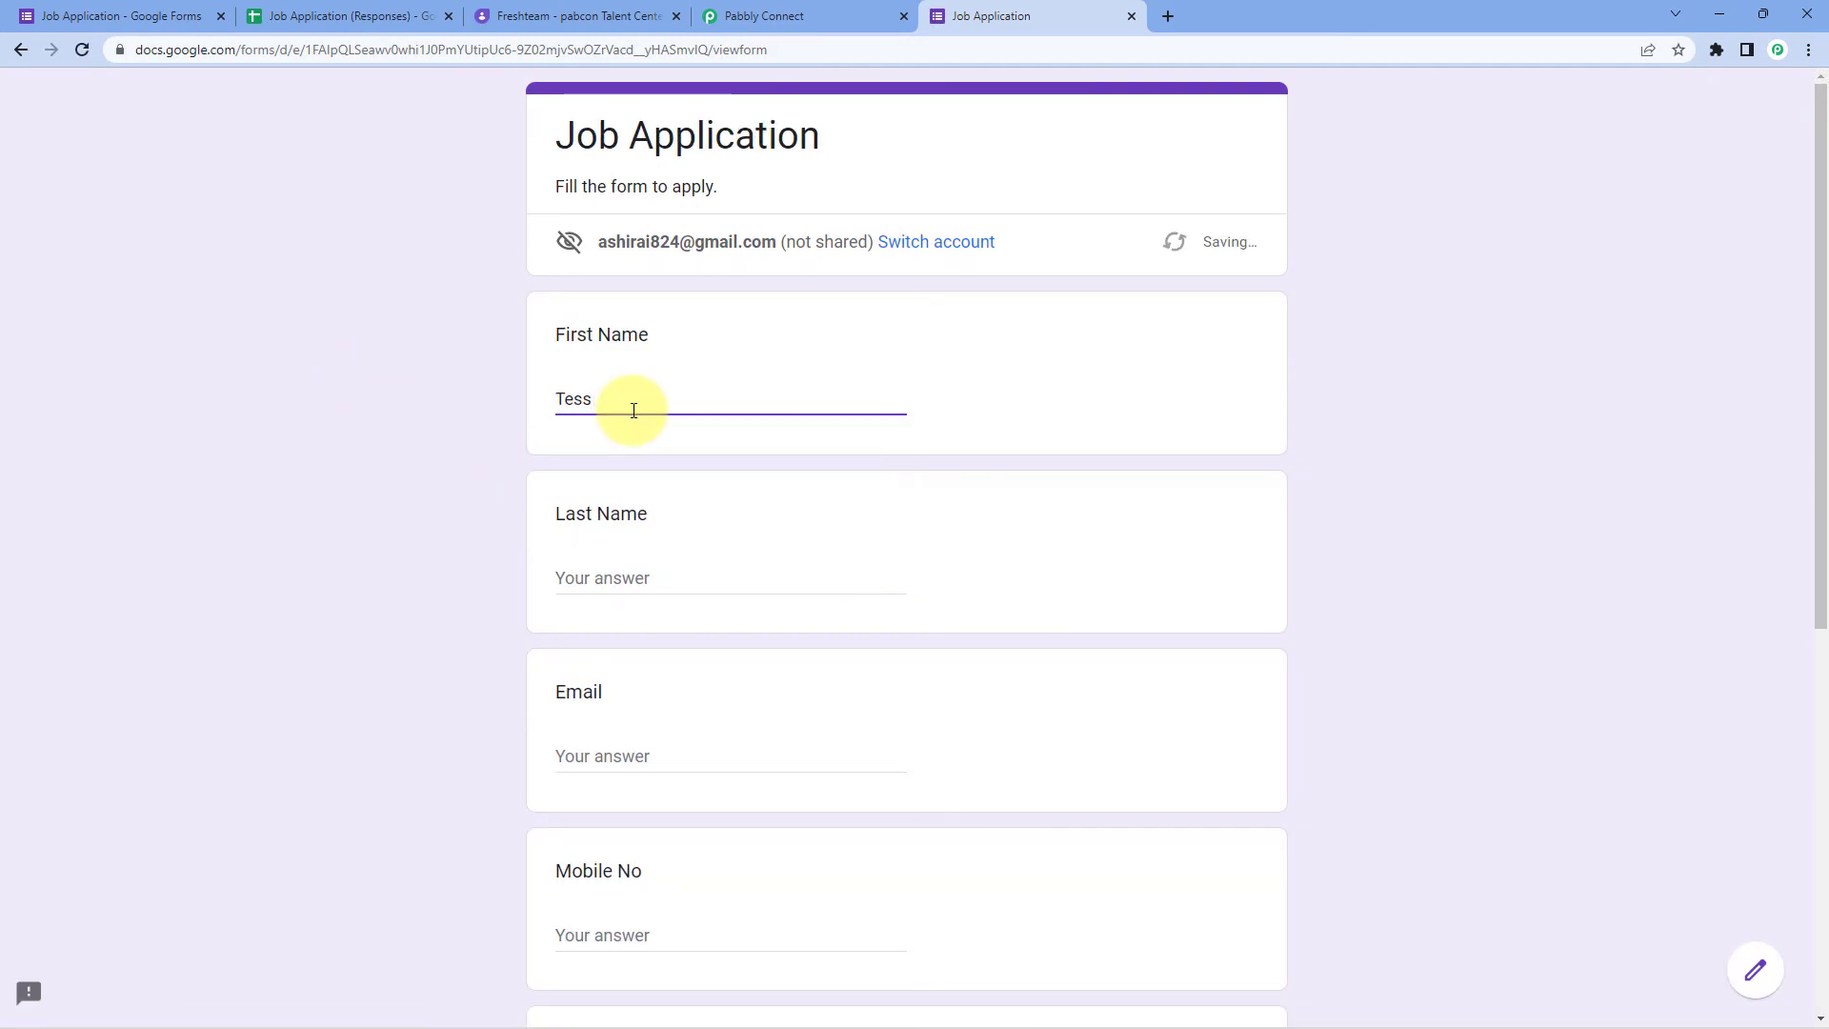
key("BackSpace")
type("t Pabbly")
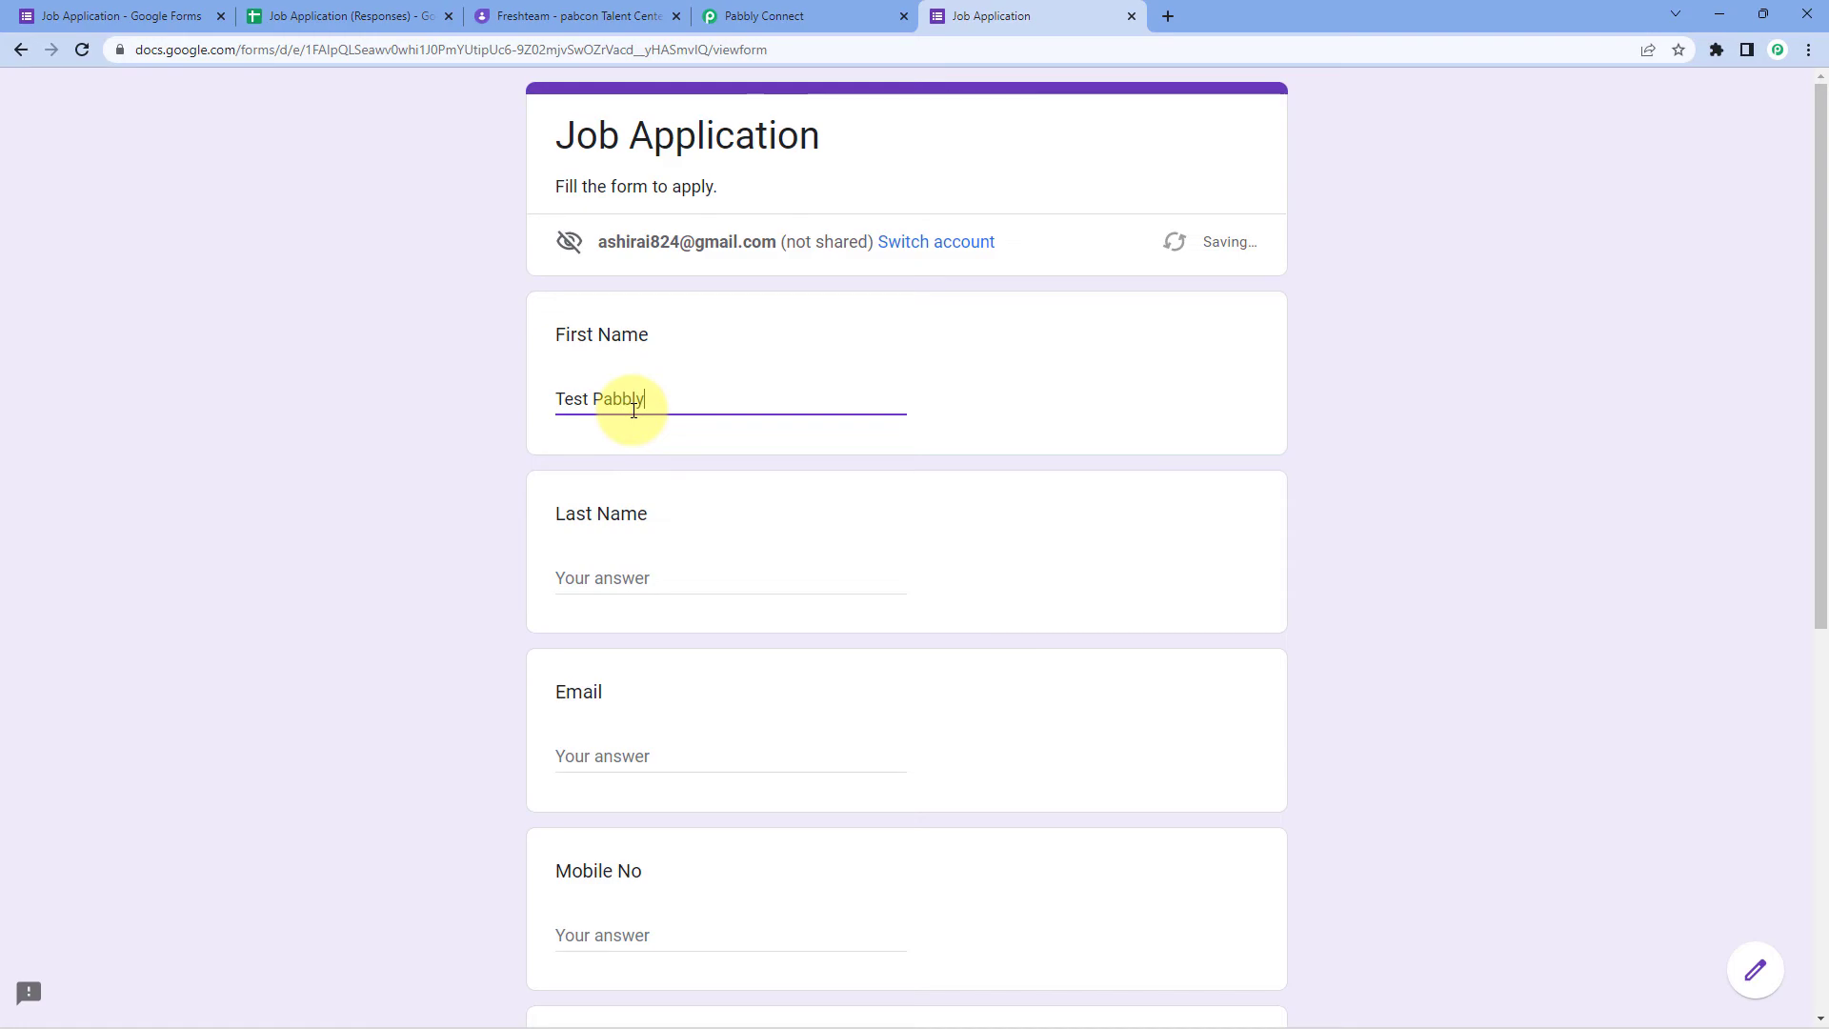
left_click(618, 596)
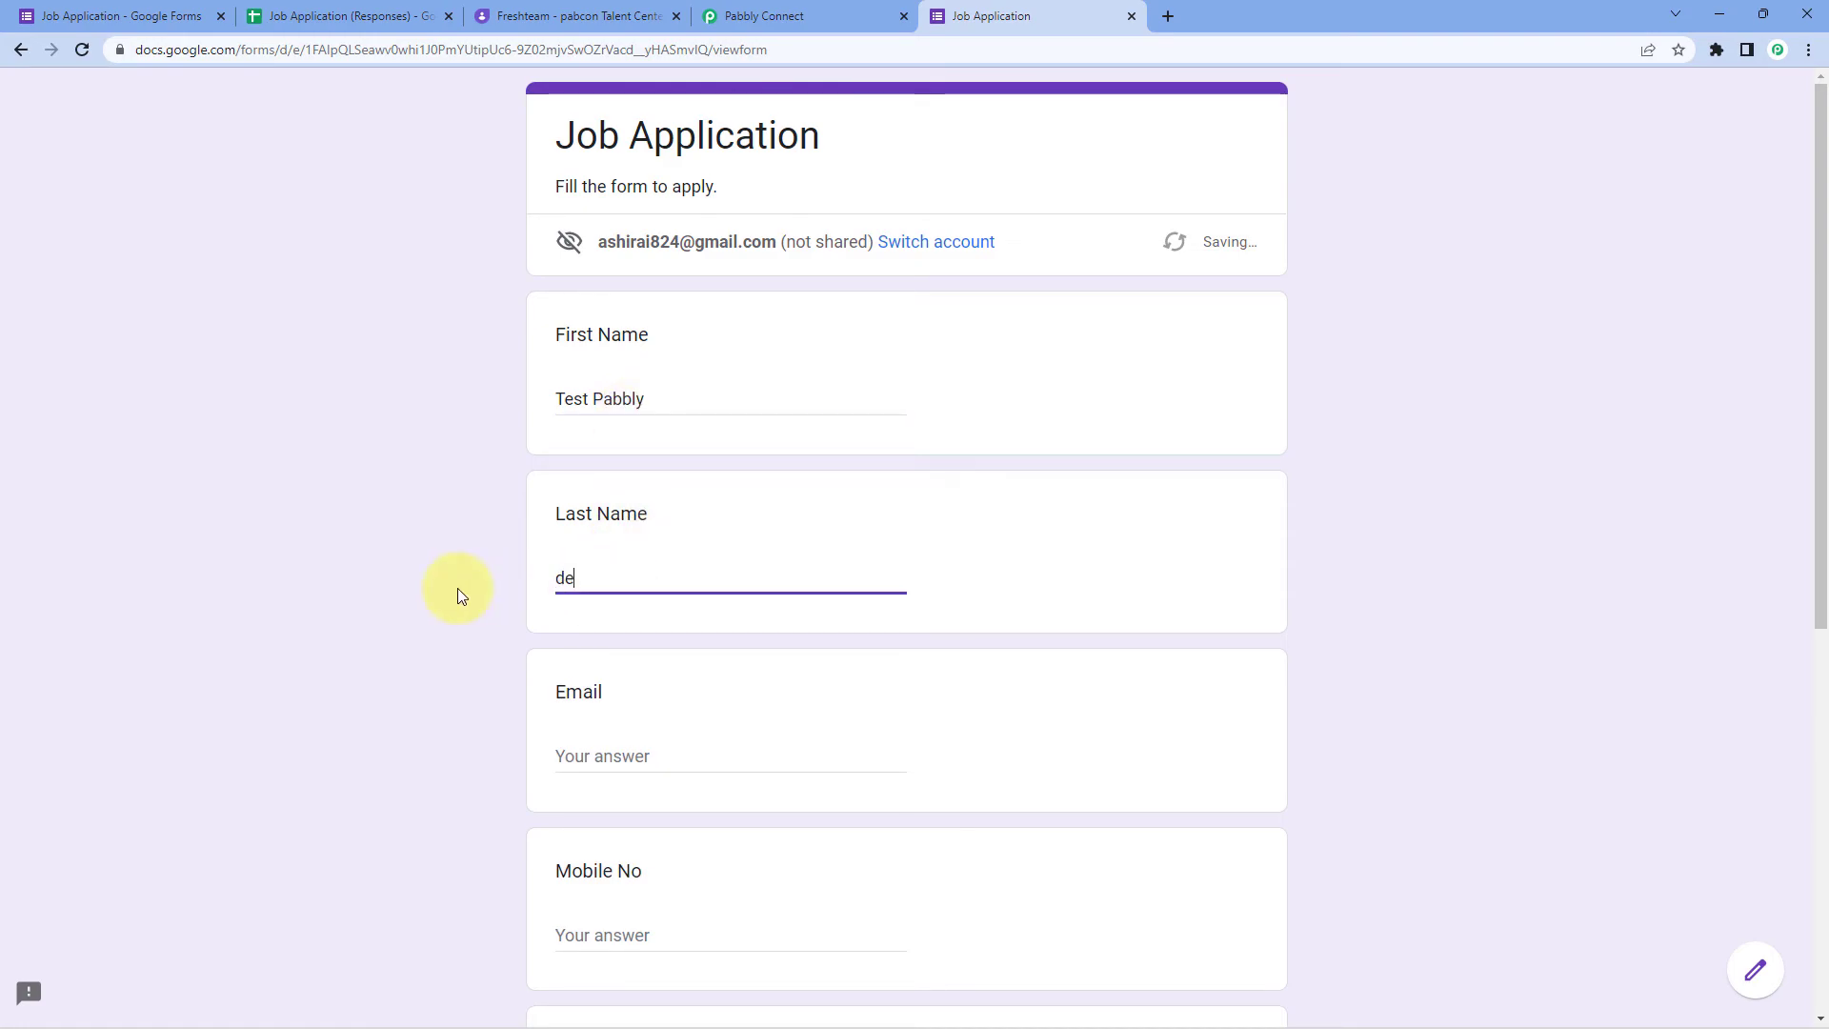
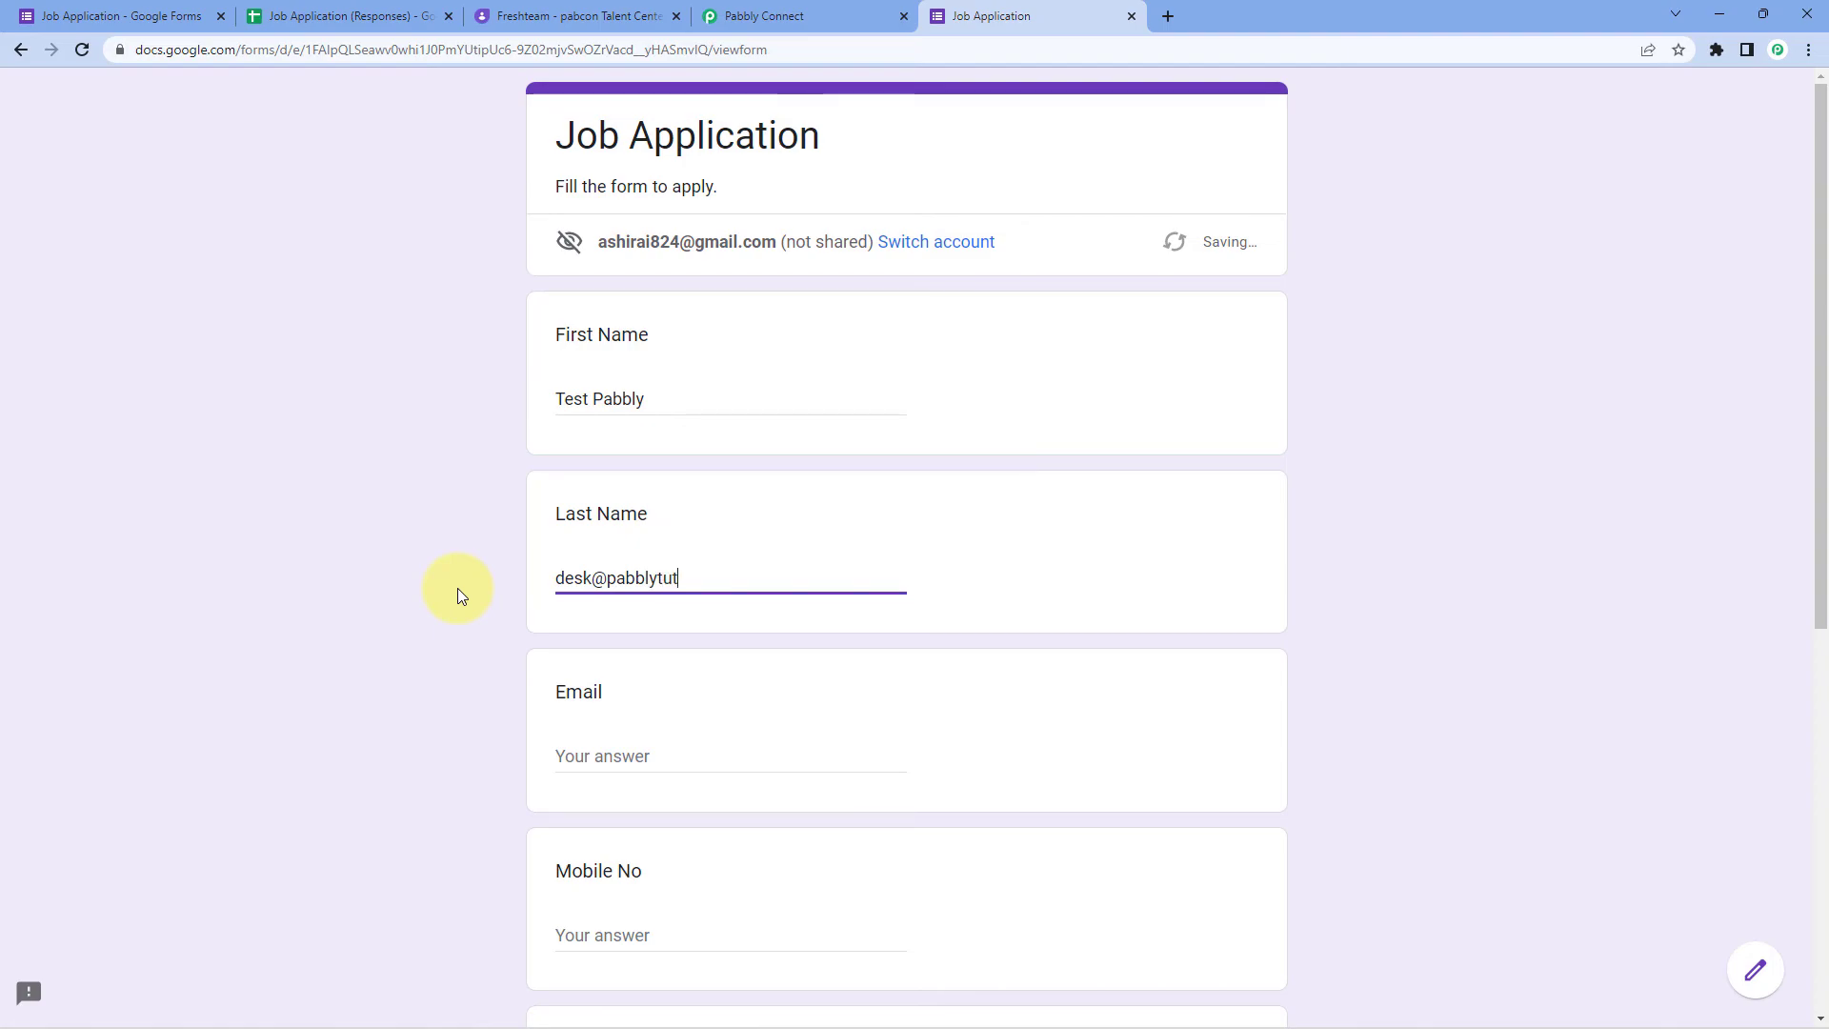
left_click(572, 755)
triple_click(752, 577)
key("ctrl+c")
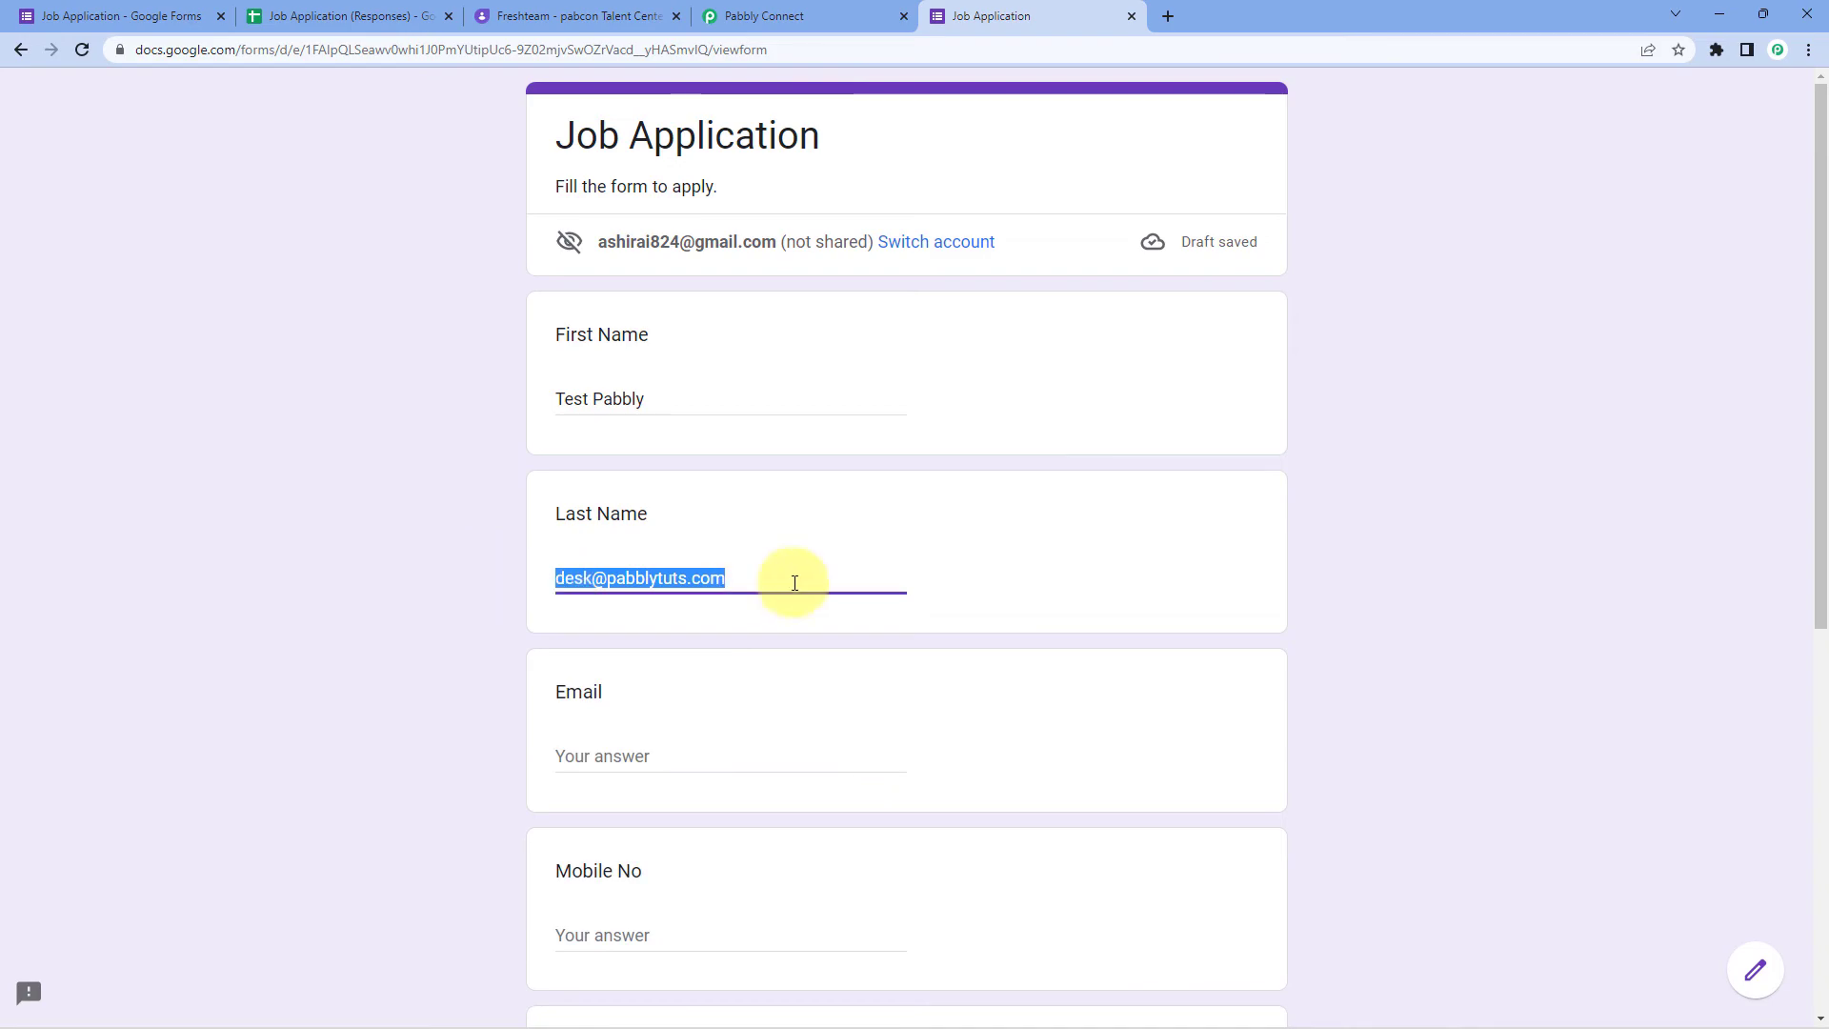
key("BackSpace")
left_click(709, 405)
key("ctrl+shift+Left")
key("BackSpace")
key("Tab")
key("ctrl+v")
key("ctrl+z")
type("Pabbly")
left_click(597, 770)
key("ctrl+v")
Step: Enter the mobile number, choose female and Digital Marketing Strategist, and submit
scroll(386, 713, "down", 4)
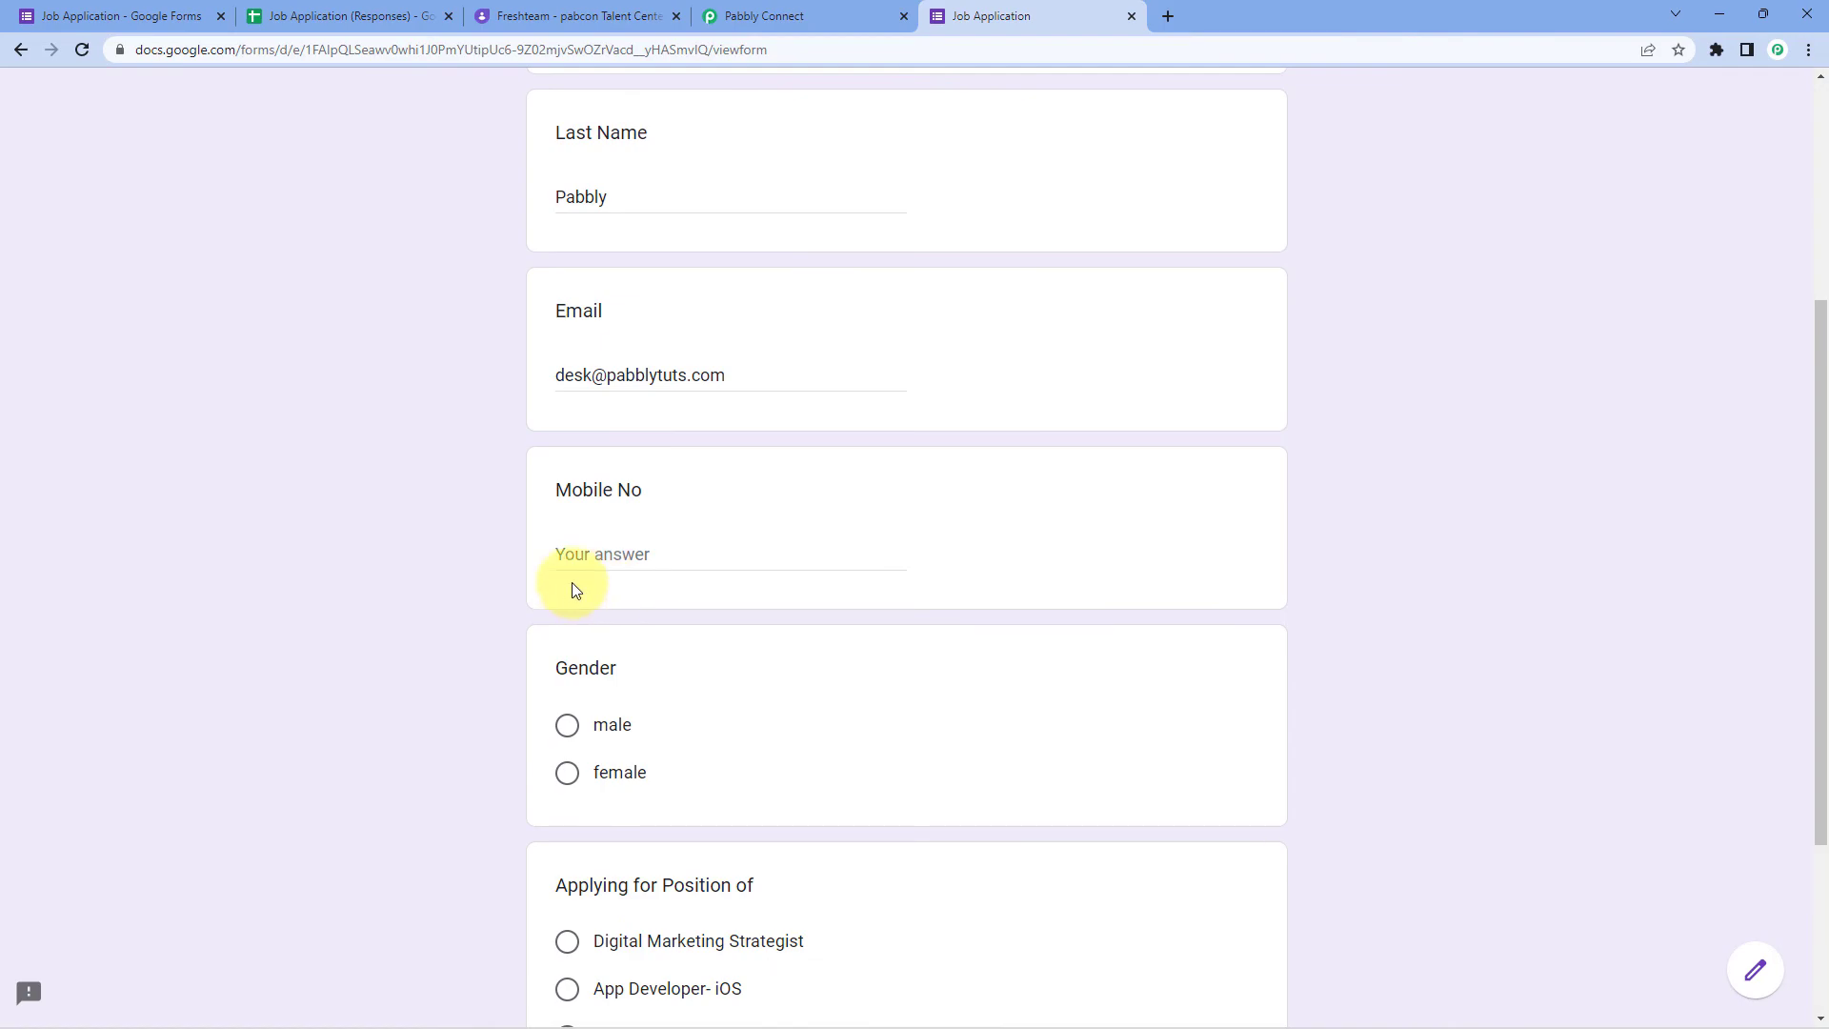
scroll(533, 552, "down", 3)
left_click(571, 270)
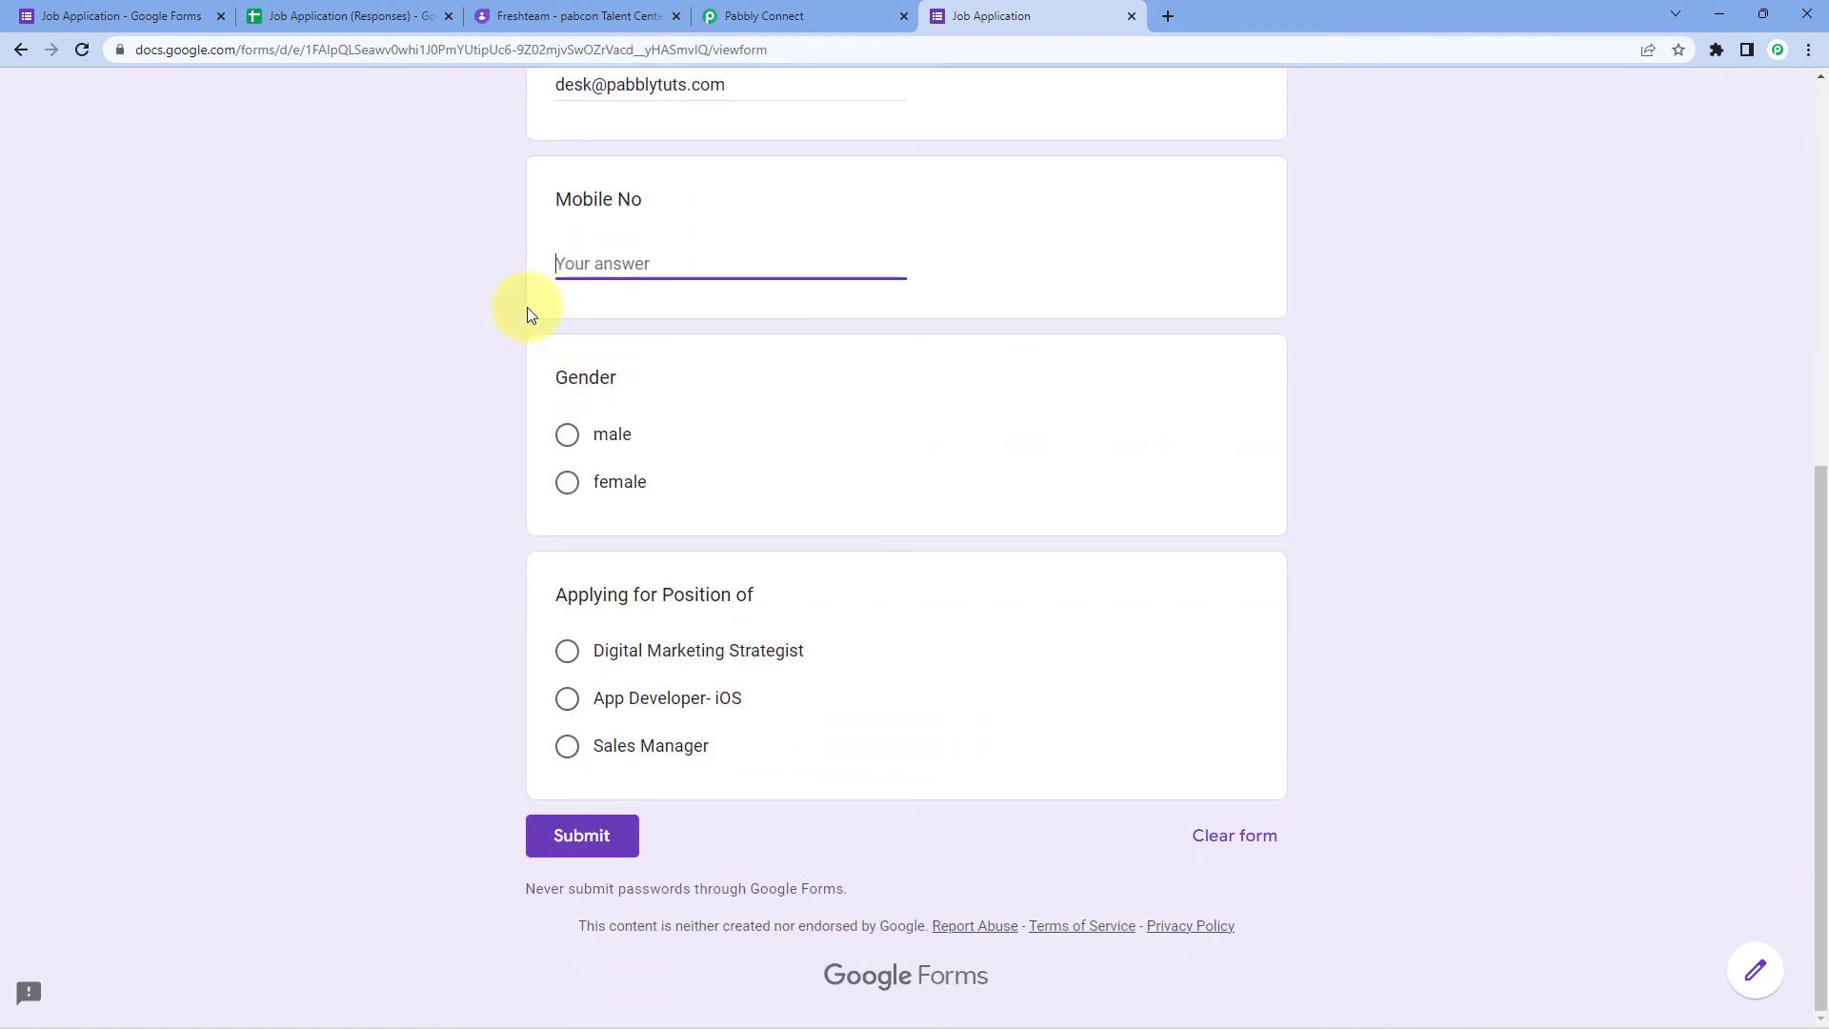
type("321")
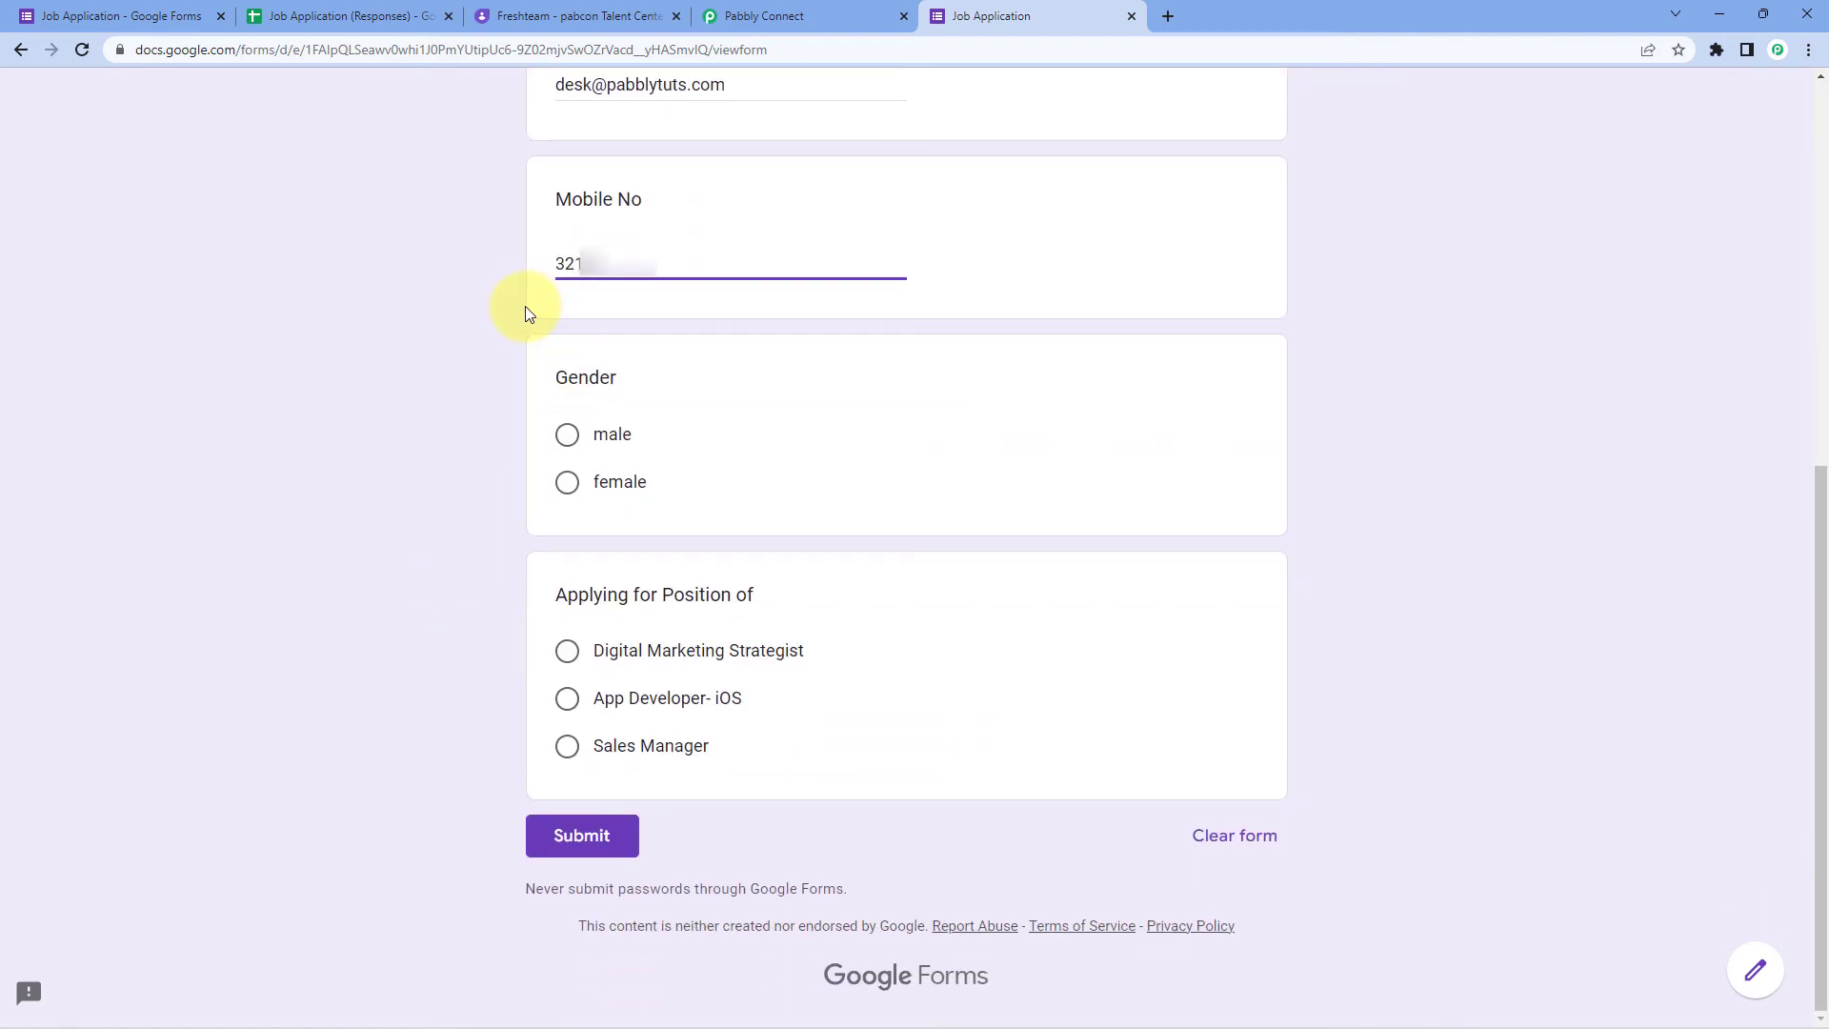
type("9870")
left_click(569, 490)
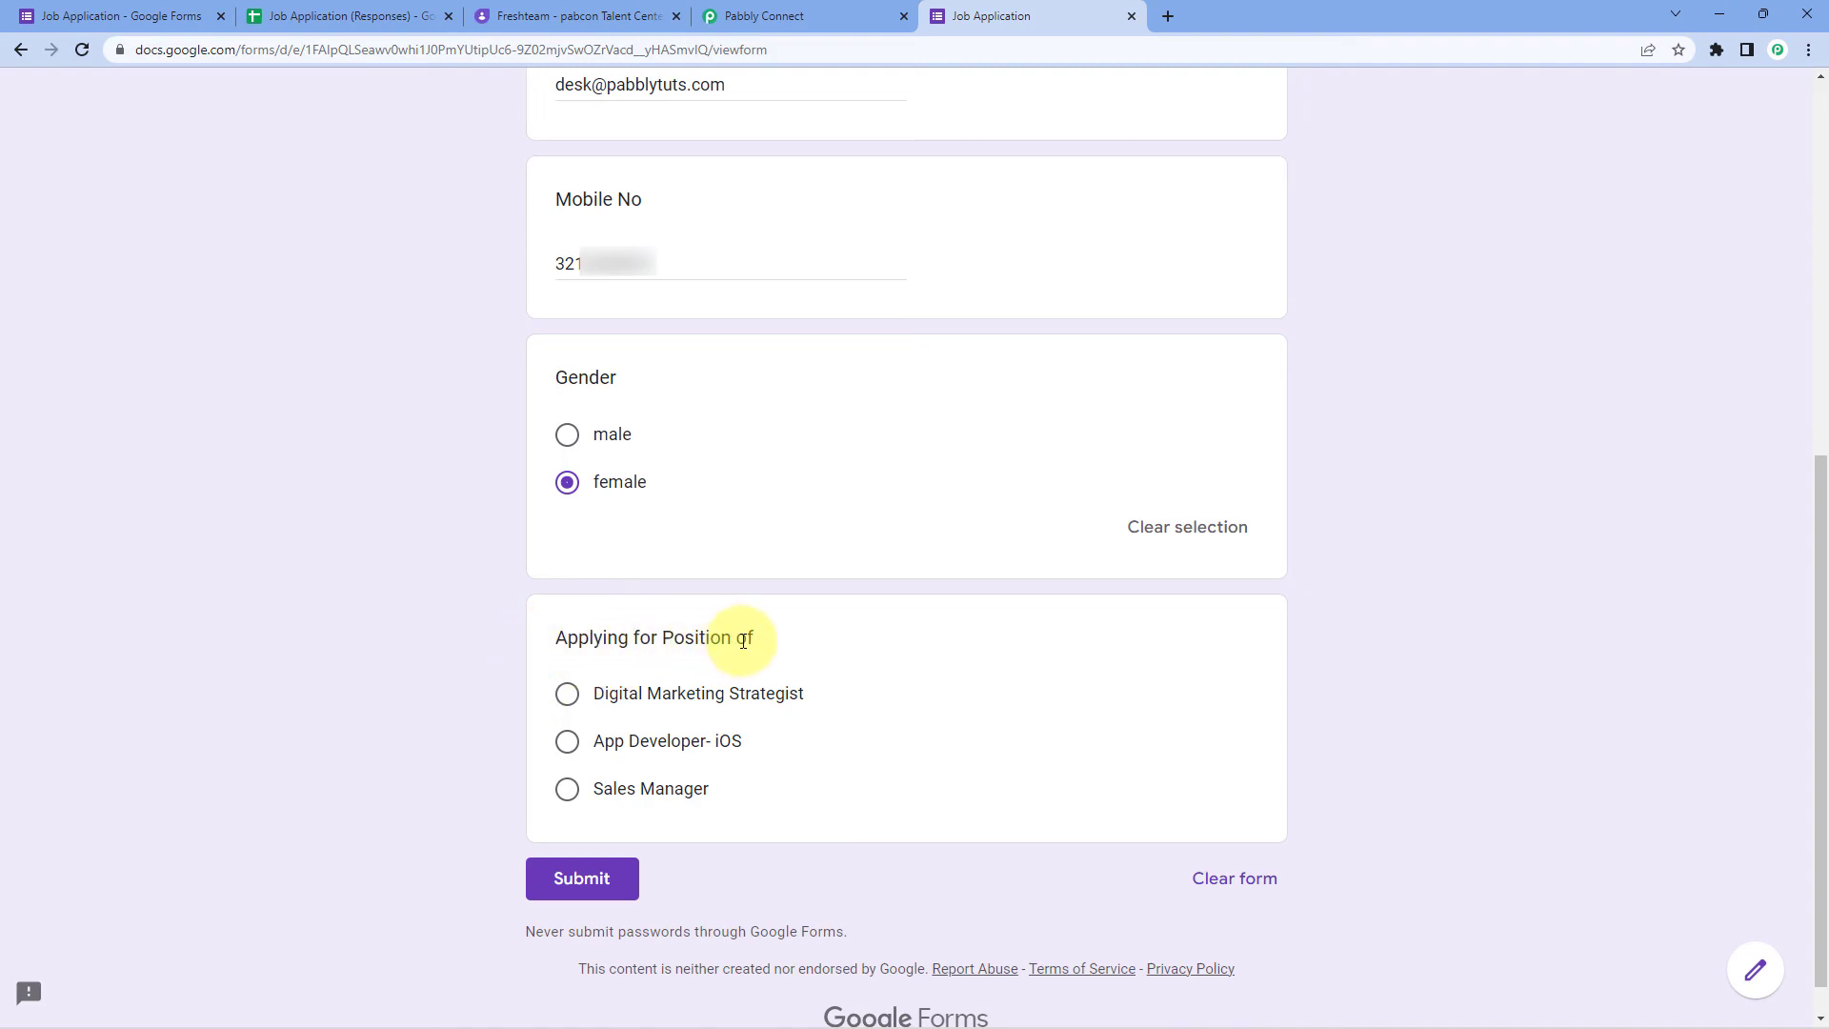
left_click(567, 694)
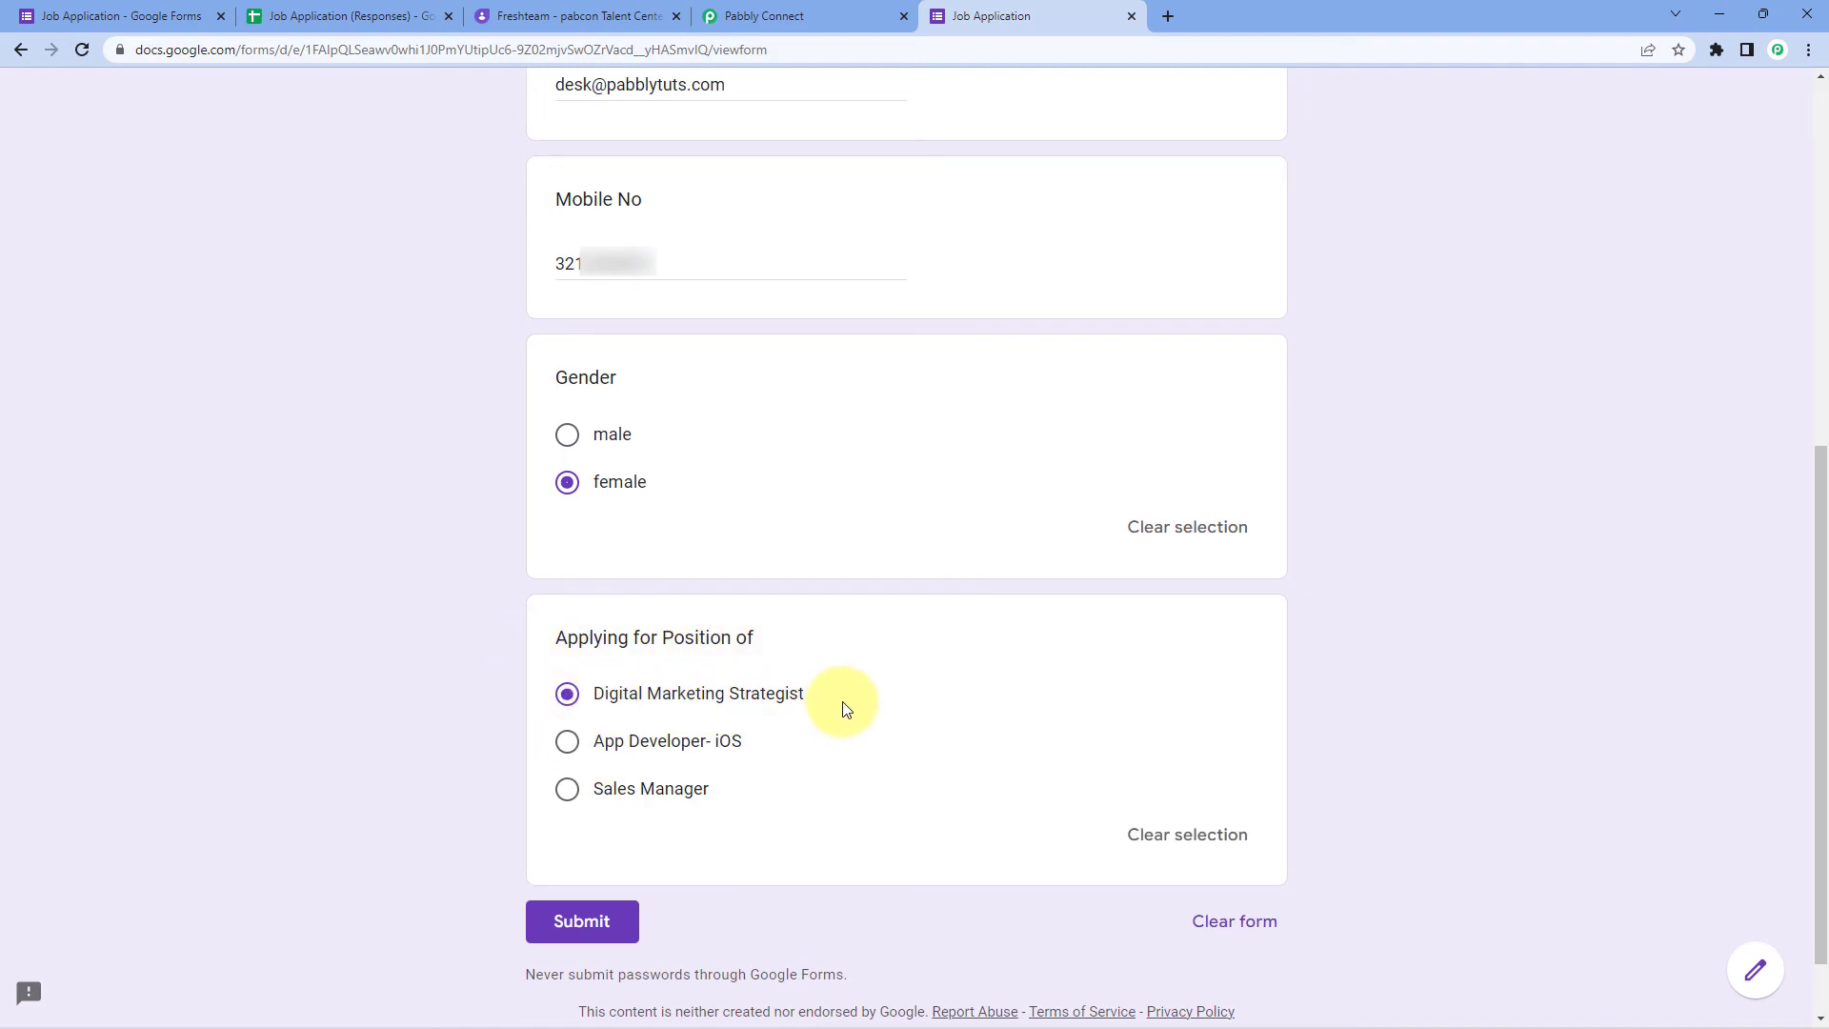
left_click(604, 925)
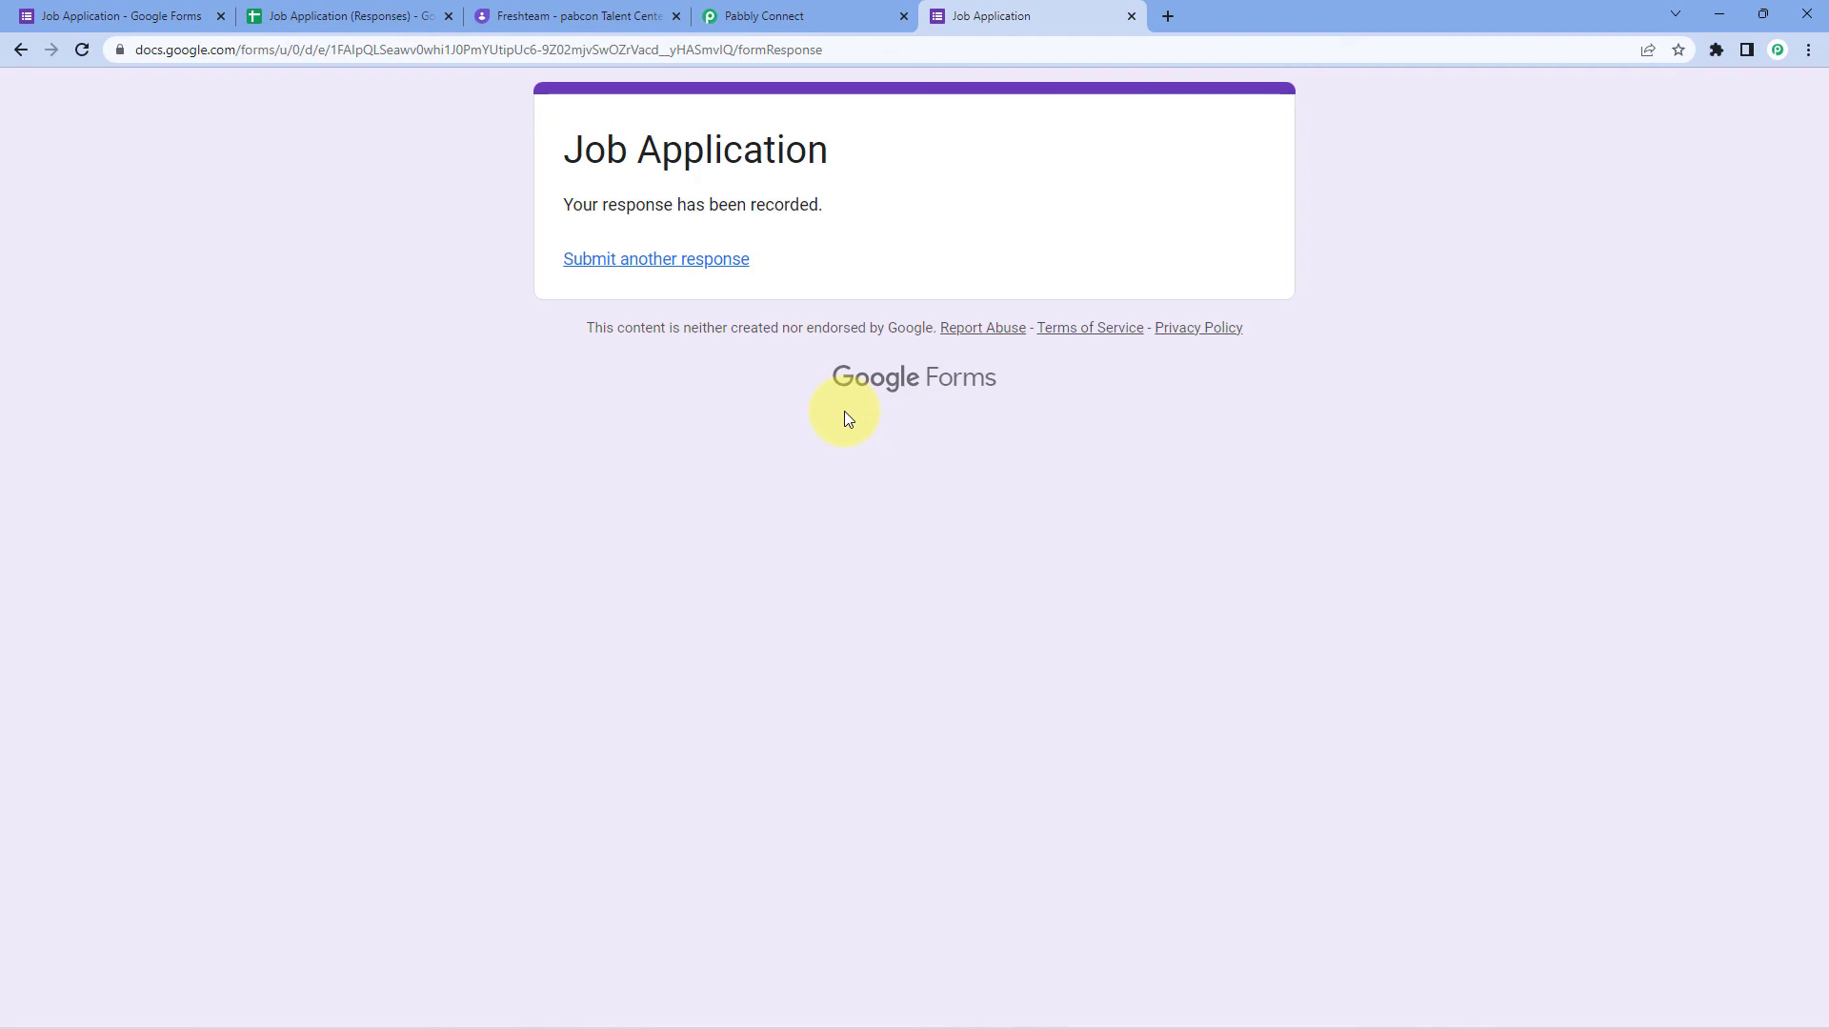
Step: Verify 'Test Pabbly' appears under Freshteam's Digital Marketing Strategist applicants, then return to the Pabbly workflow
left_click(534, 13)
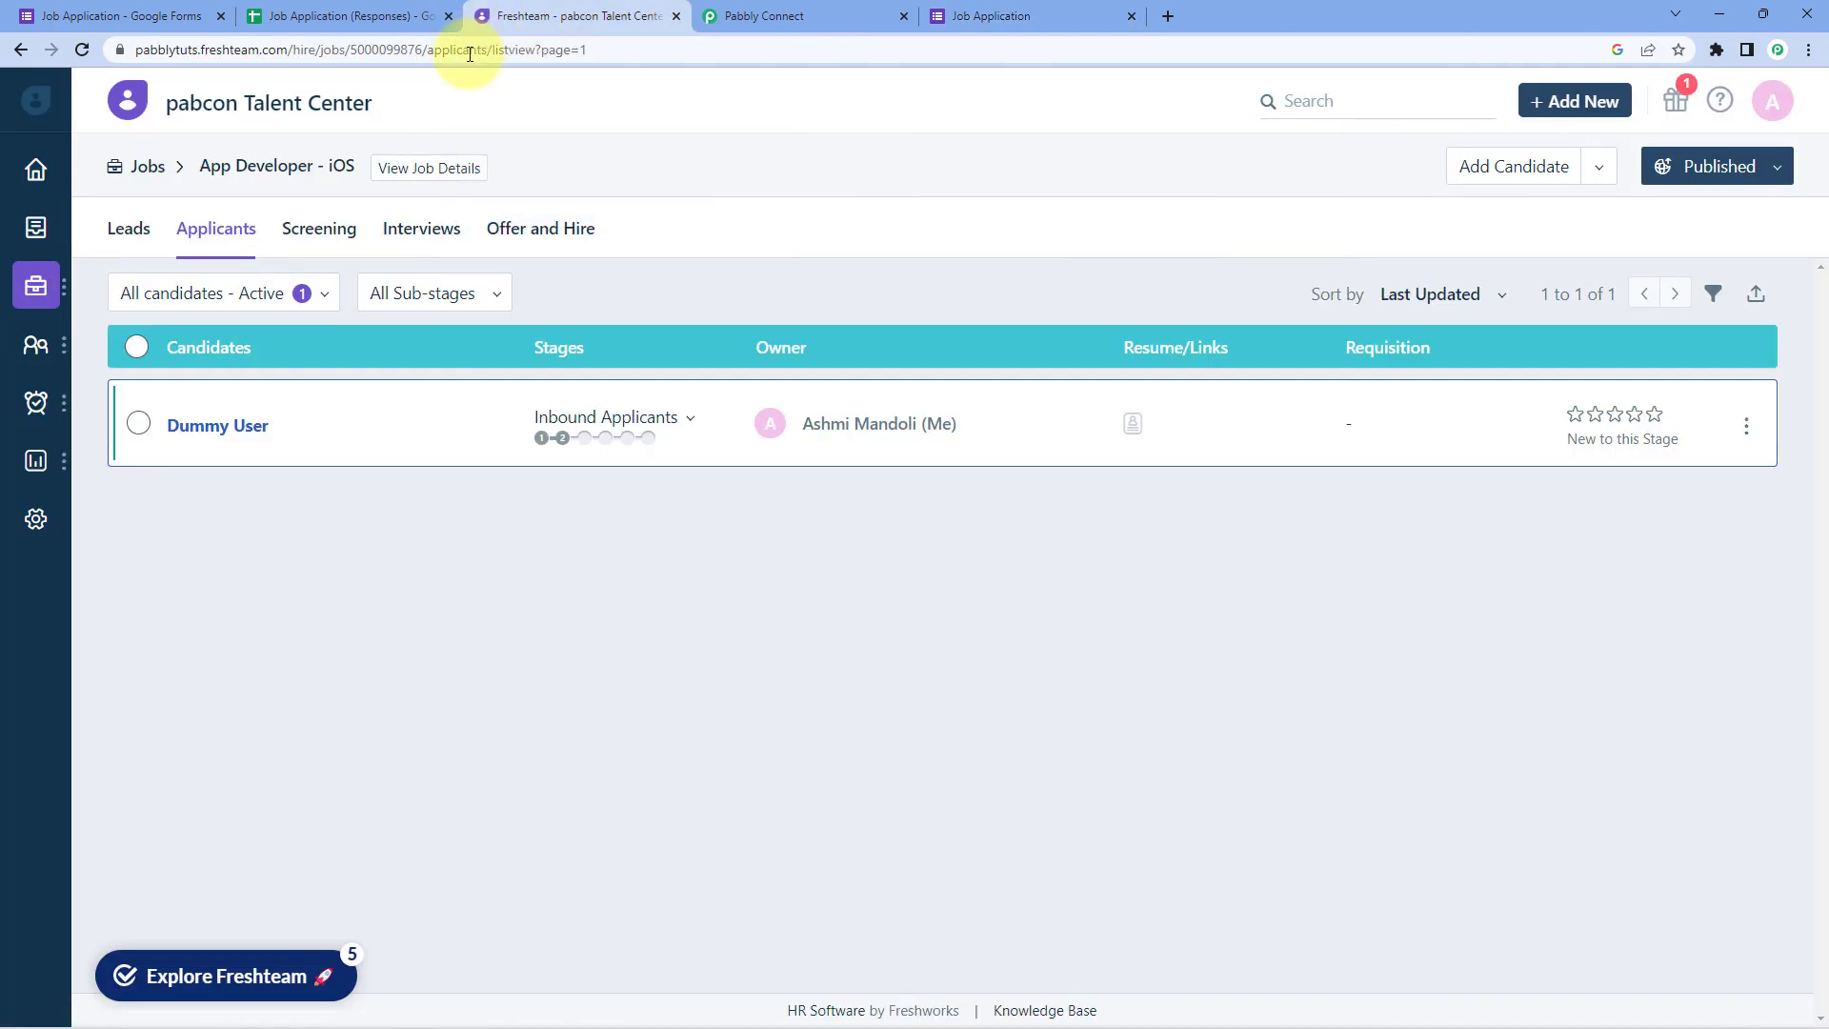
left_click(146, 170)
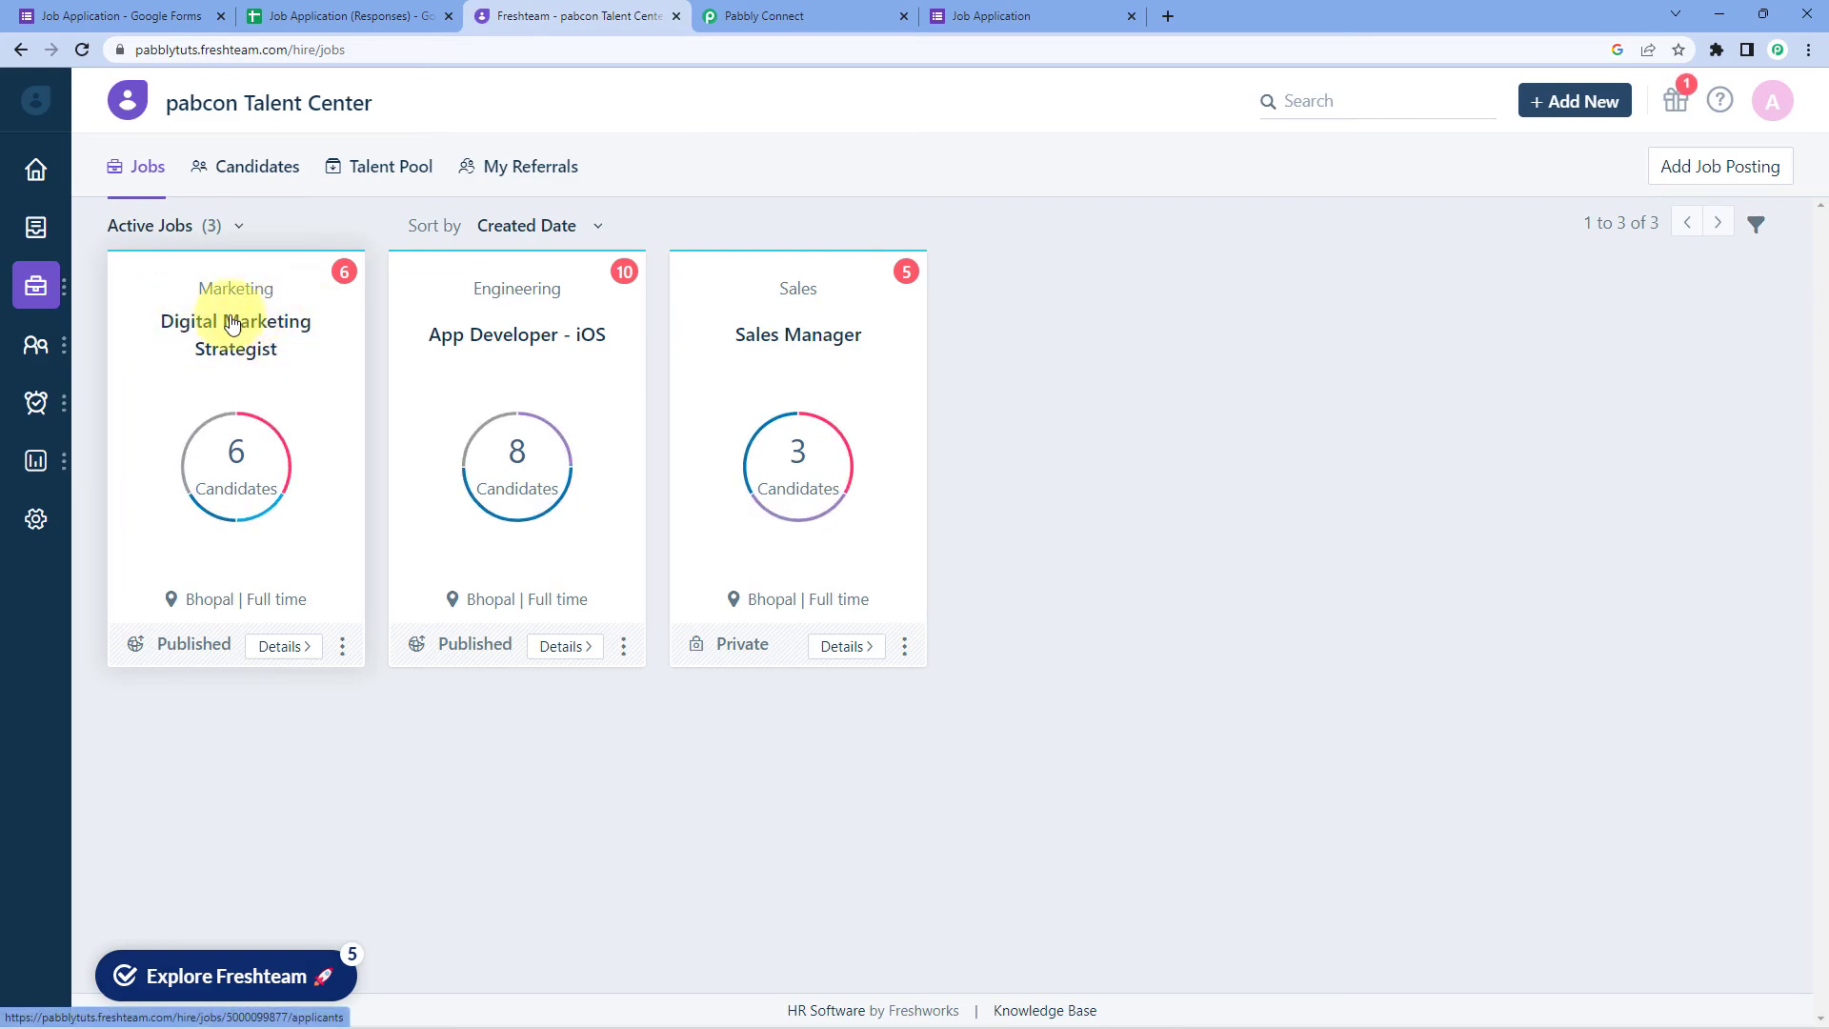
left_click(252, 324)
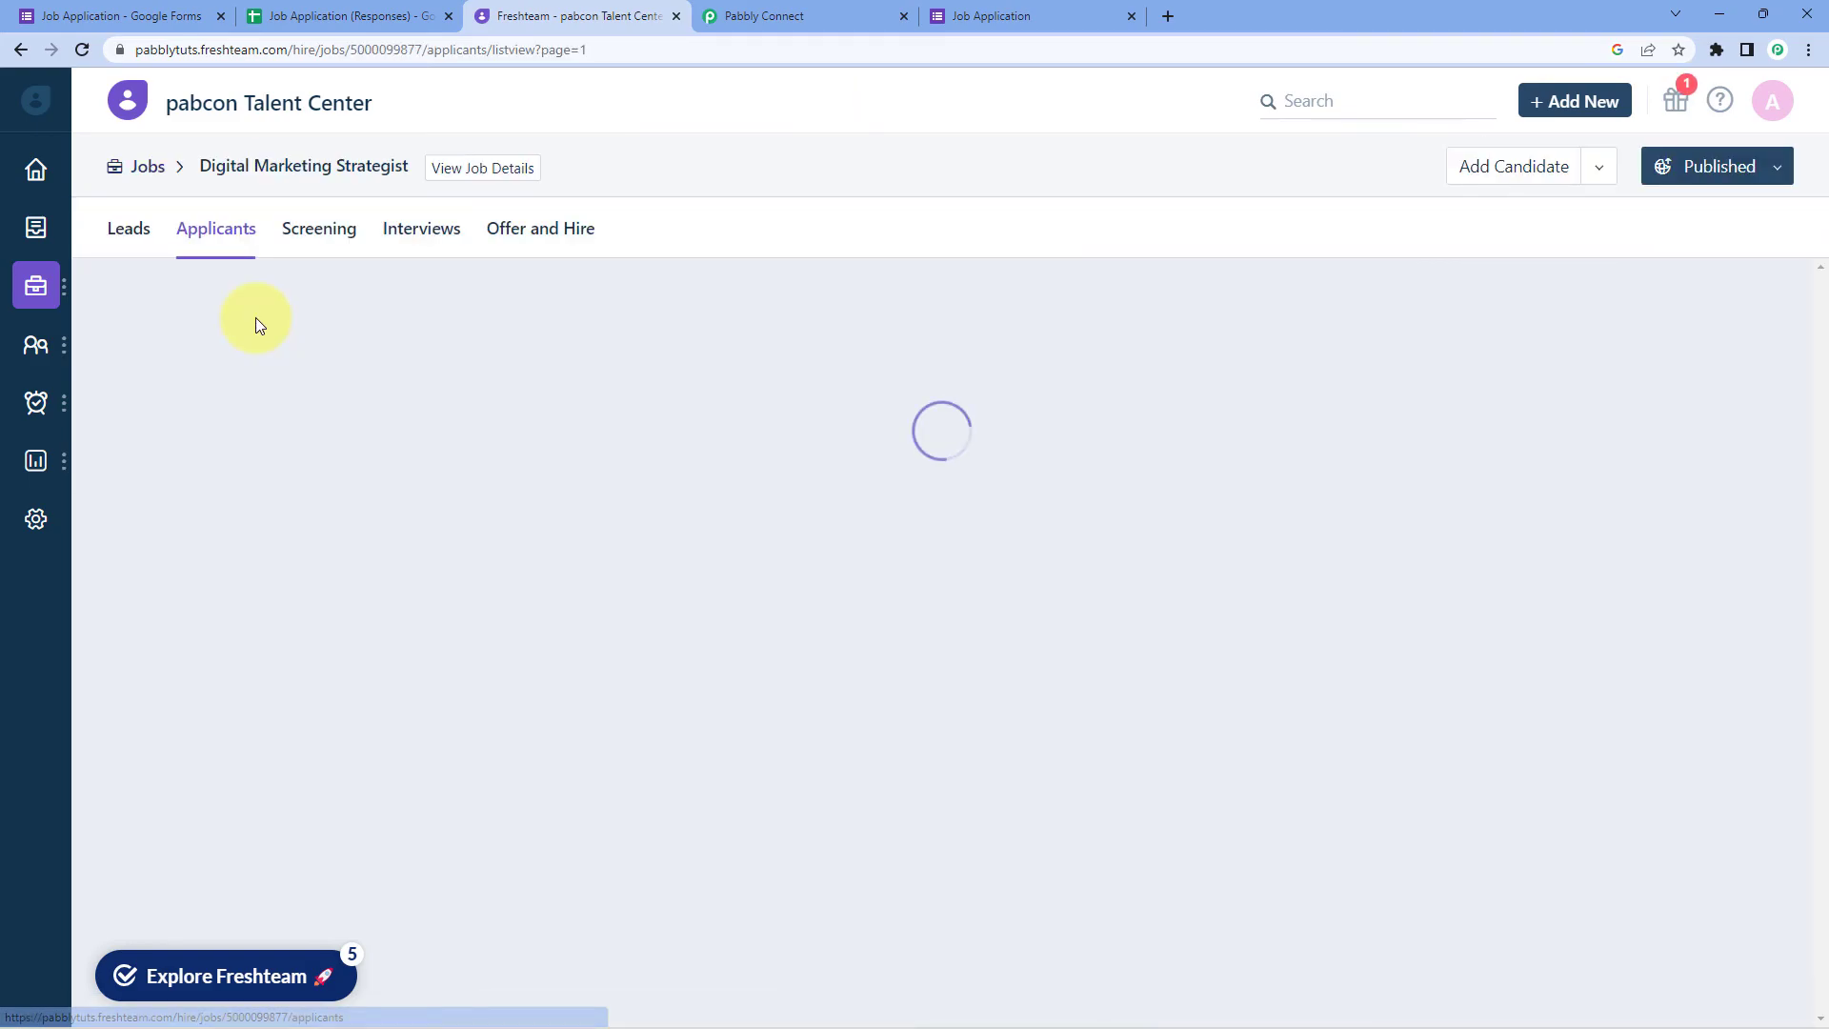
mouse_move(250, 425)
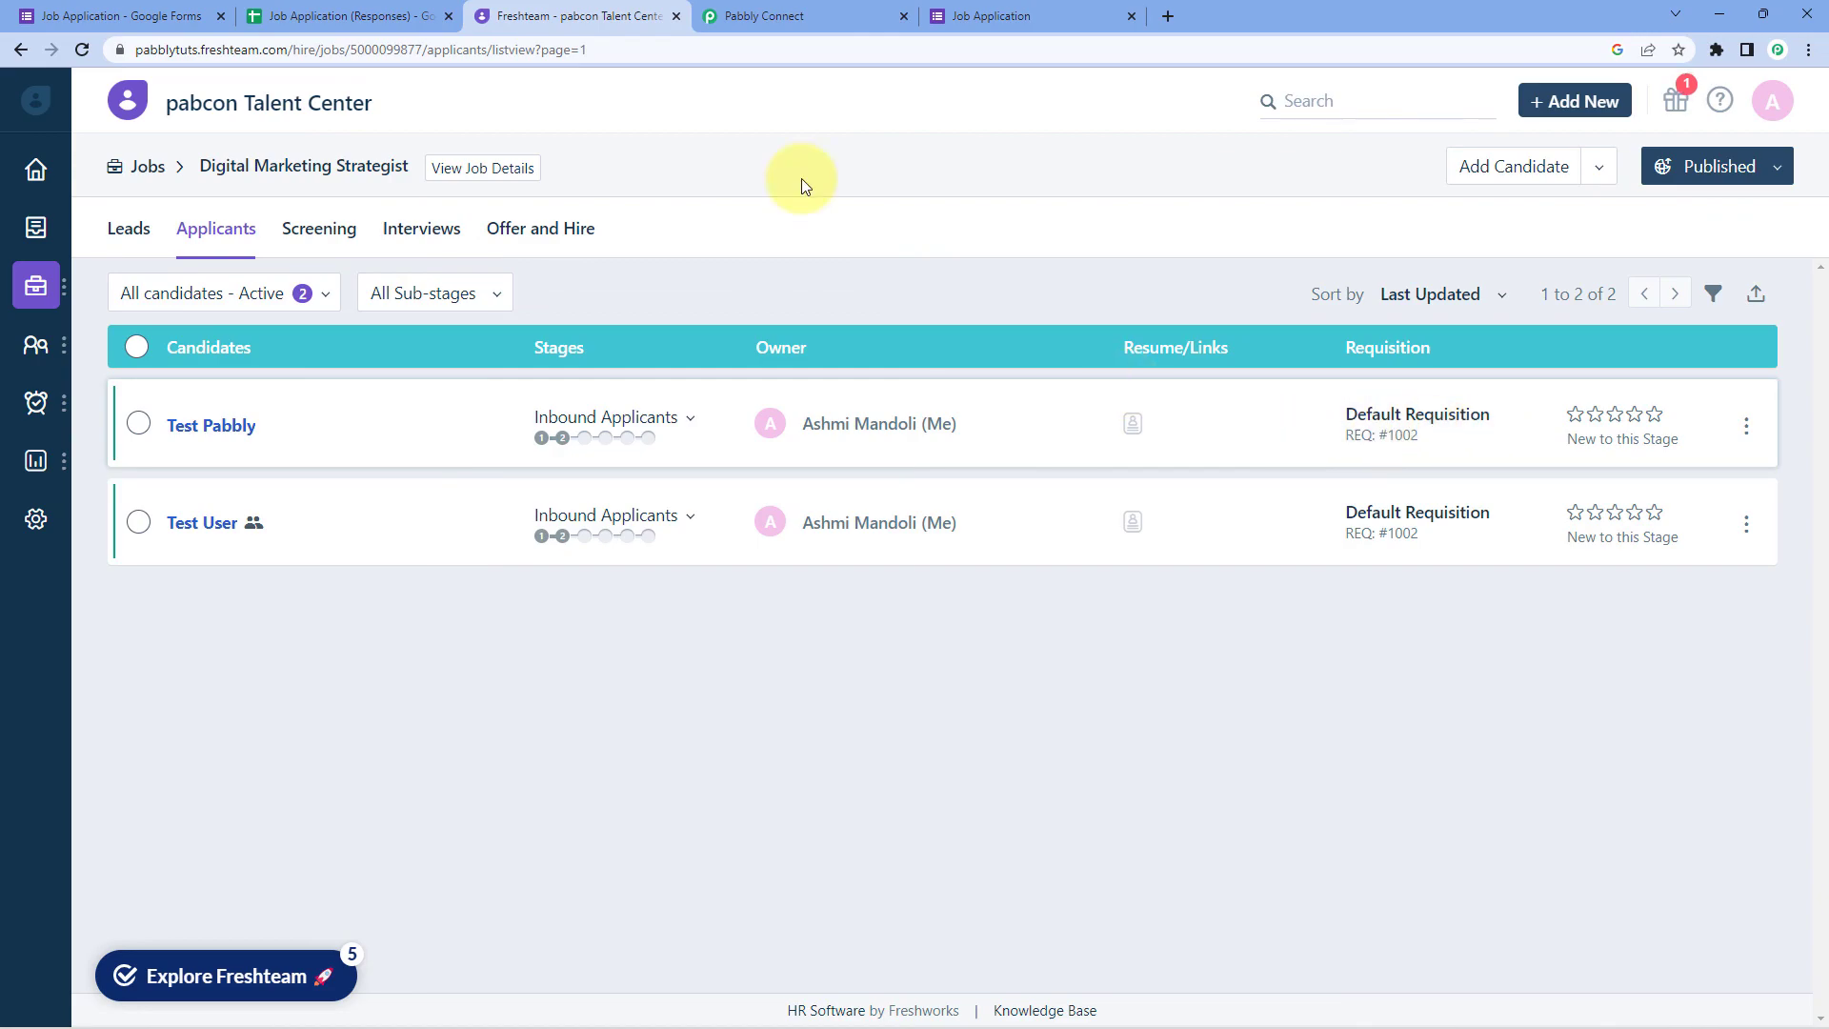
left_click(798, 14)
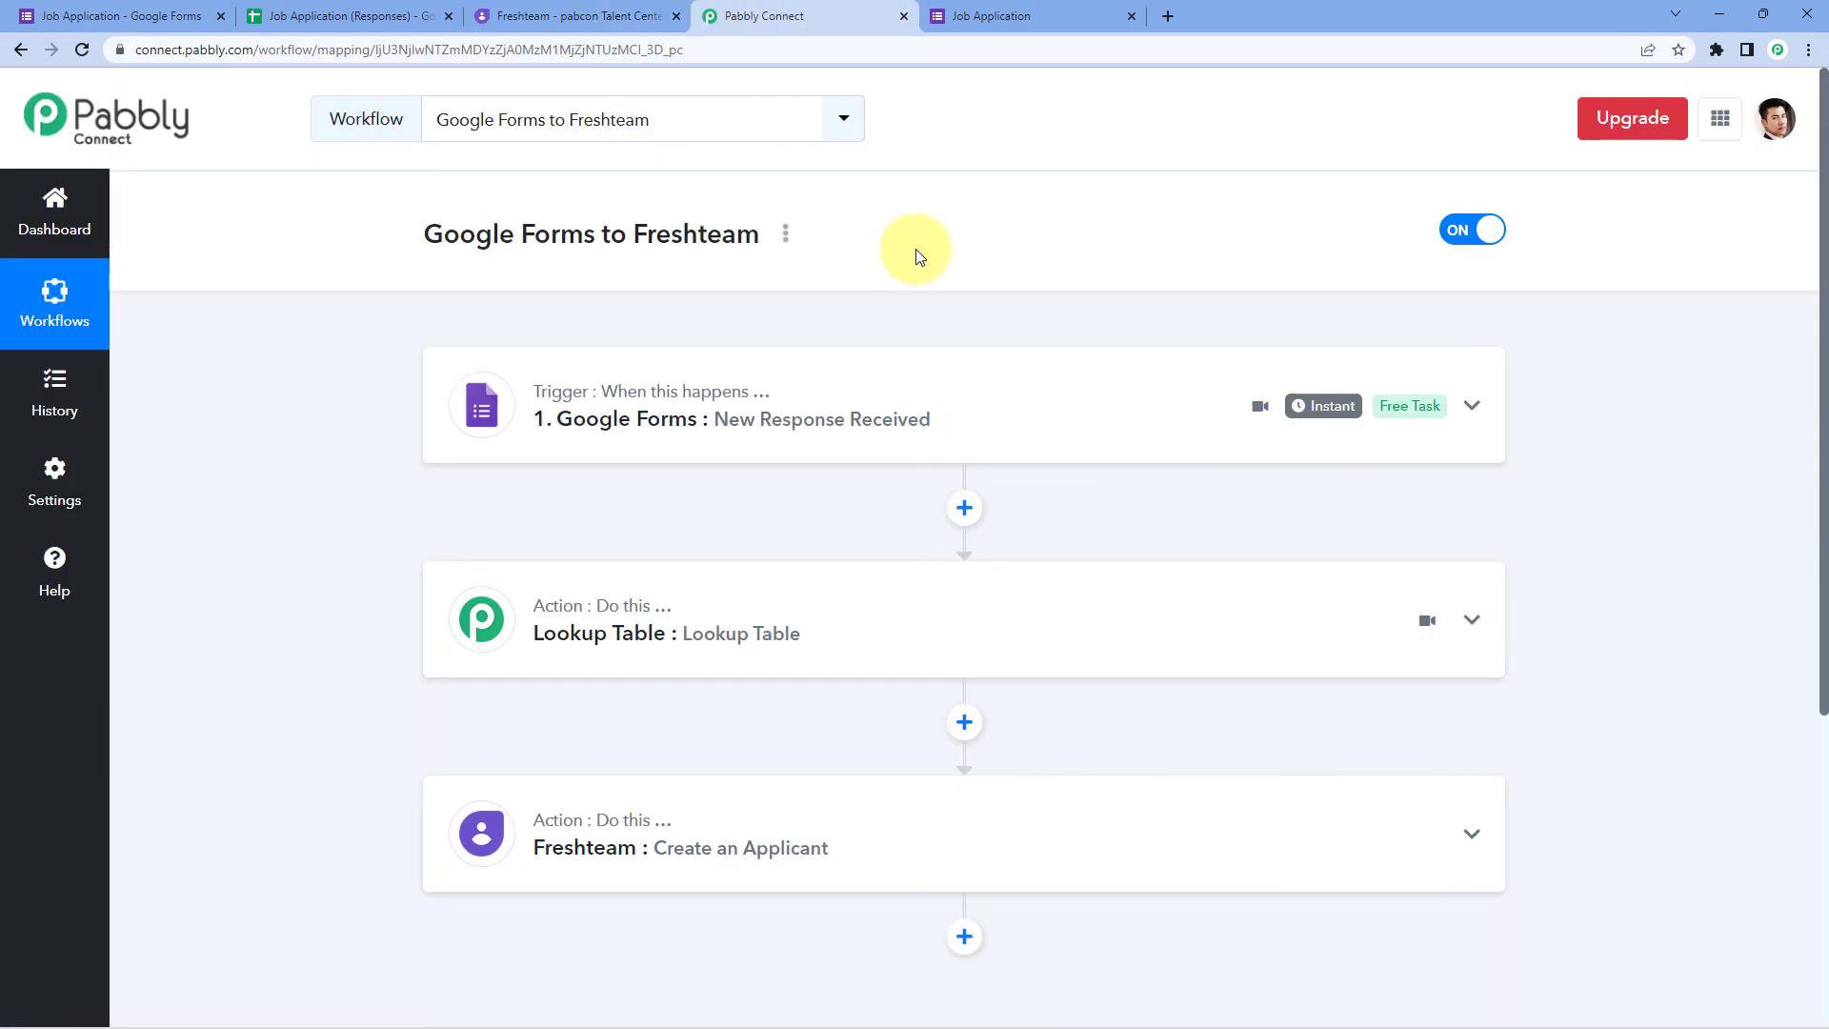